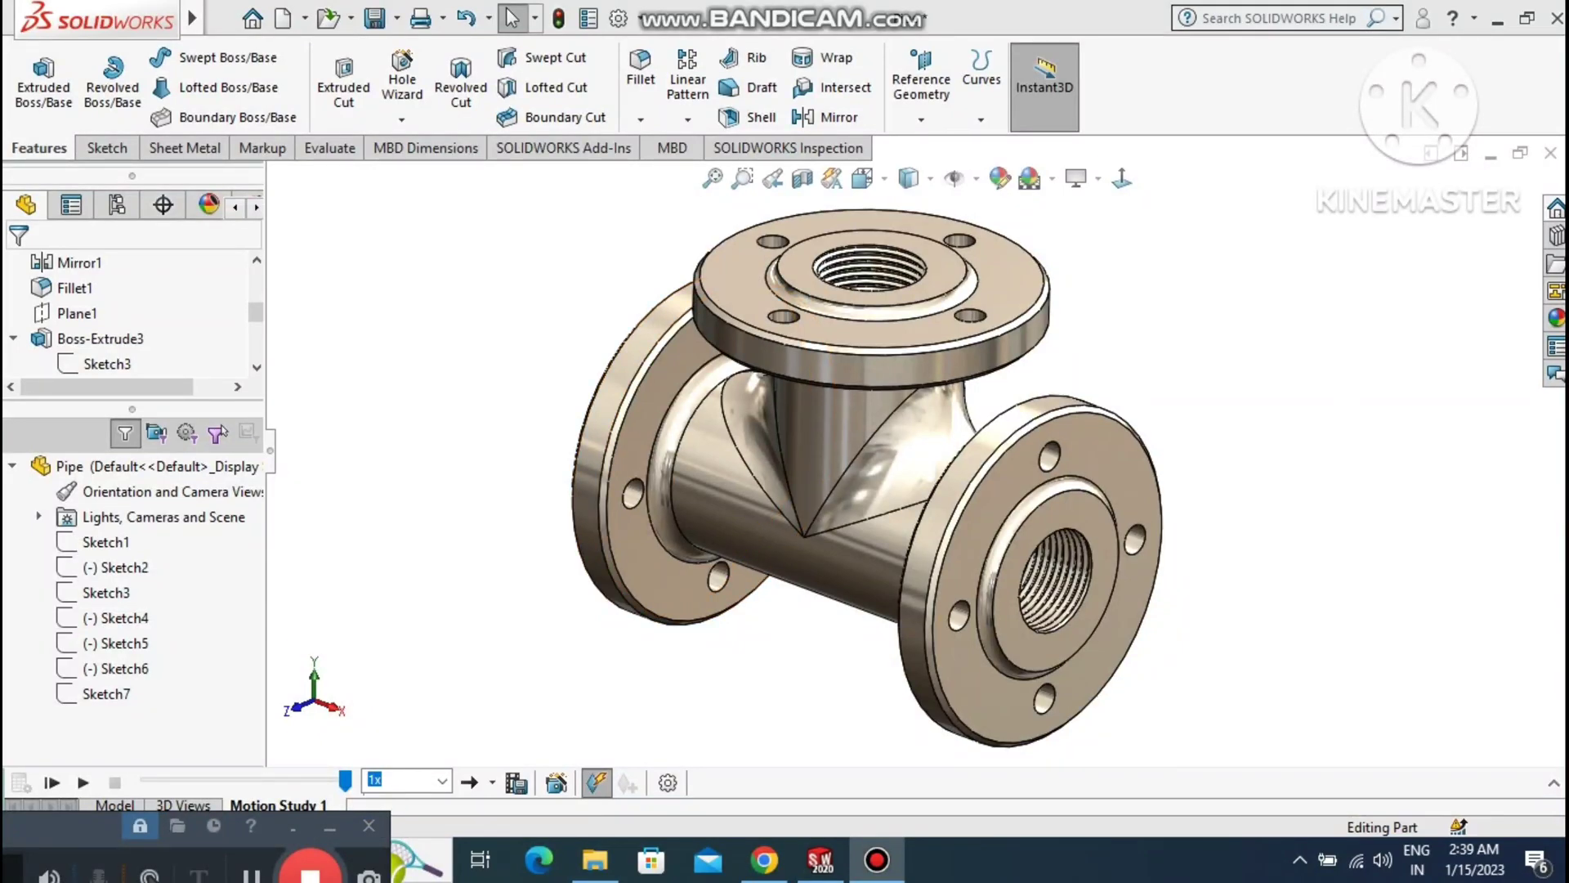
Examine the exterior of the finished flanged pipe tee model from several angles and distances.
scroll(785, 572, down, 2)
middle_drag(899, 490, 588, 490)
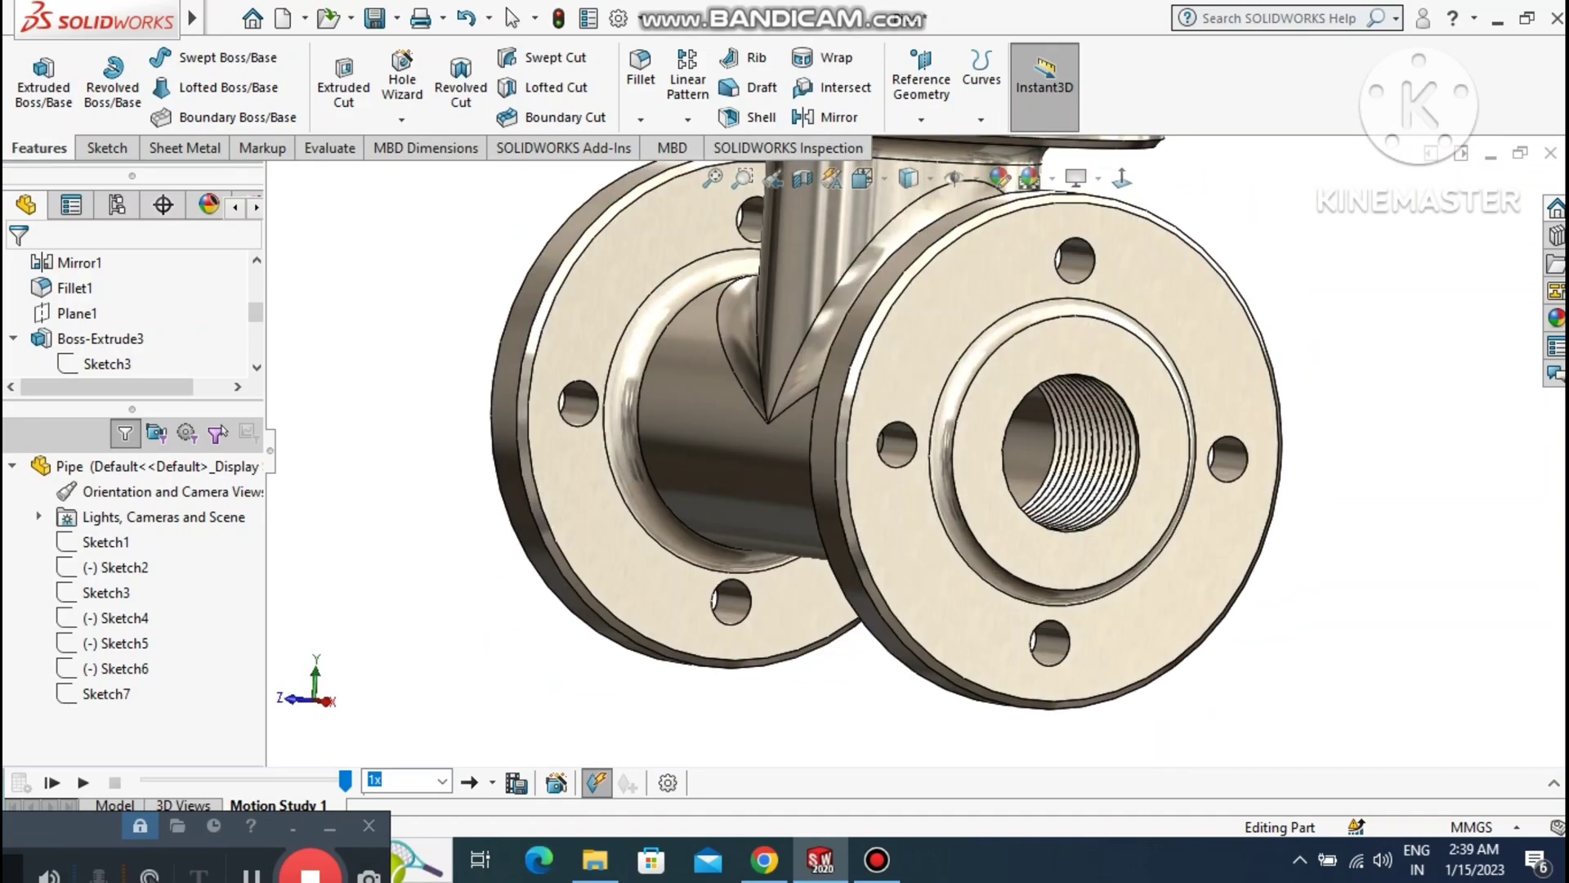
middle_drag(588, 368, 723, 409)
click(714, 181)
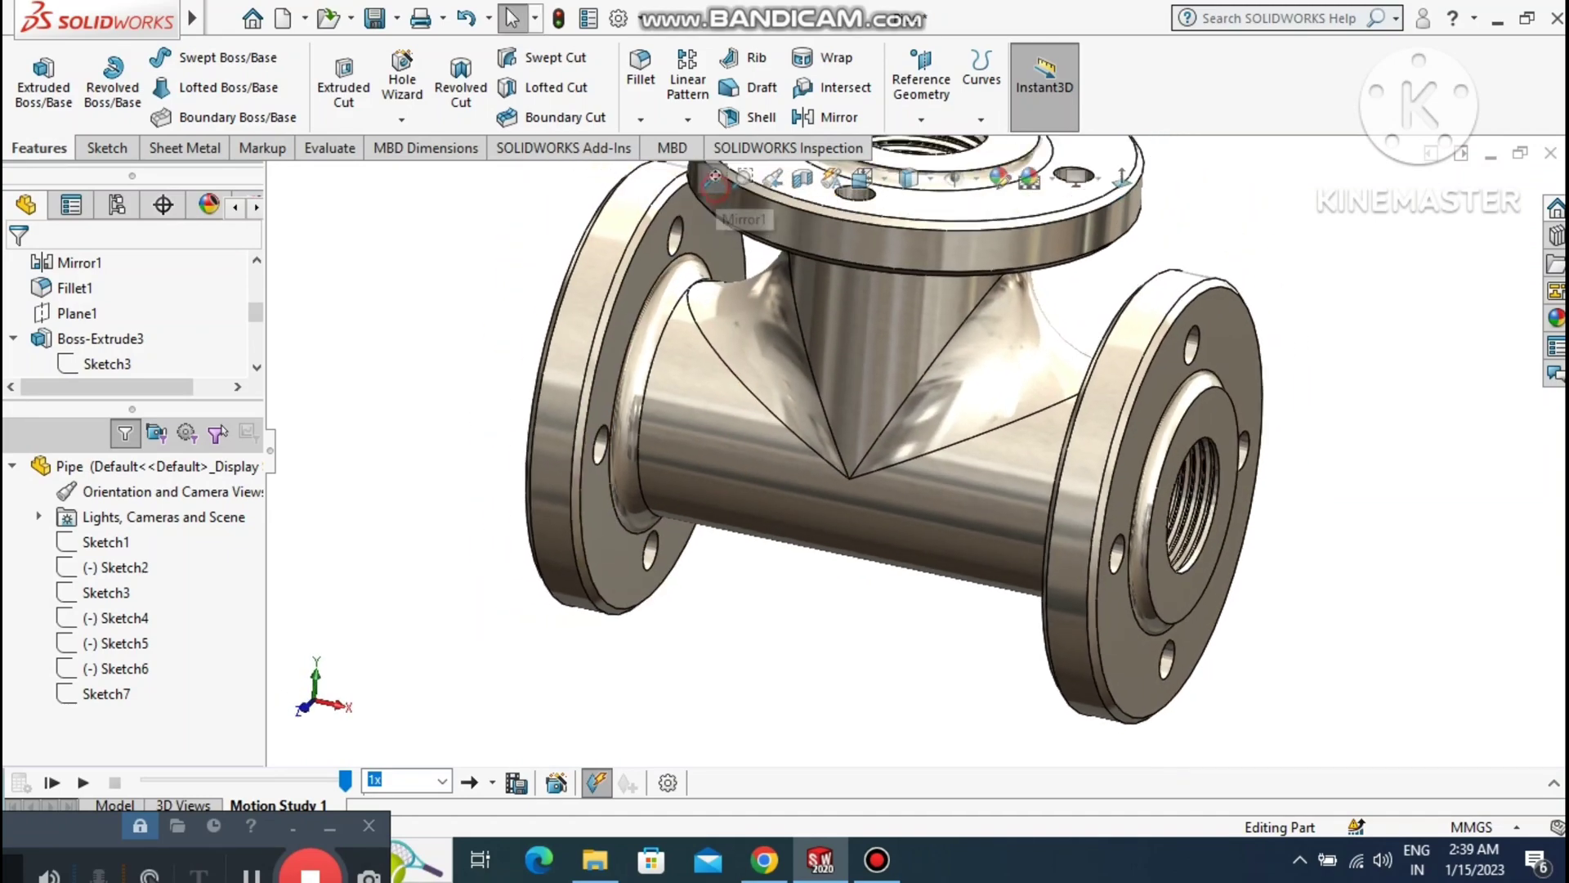
click(713, 178)
right_click(1292, 302)
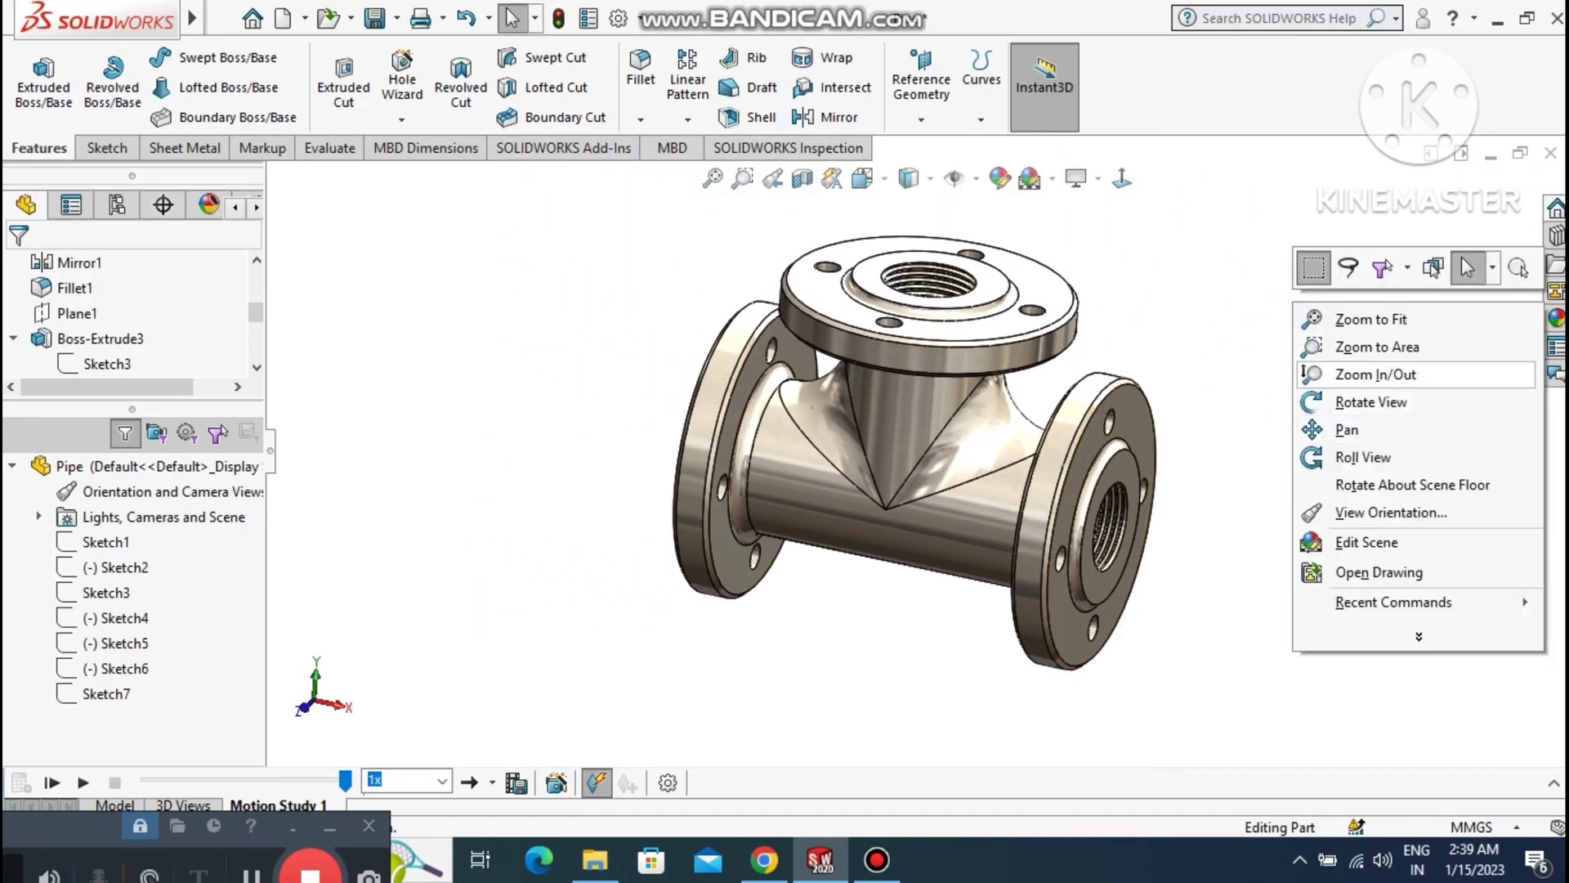
click(1341, 371)
drag(1341, 376, 1340, 286)
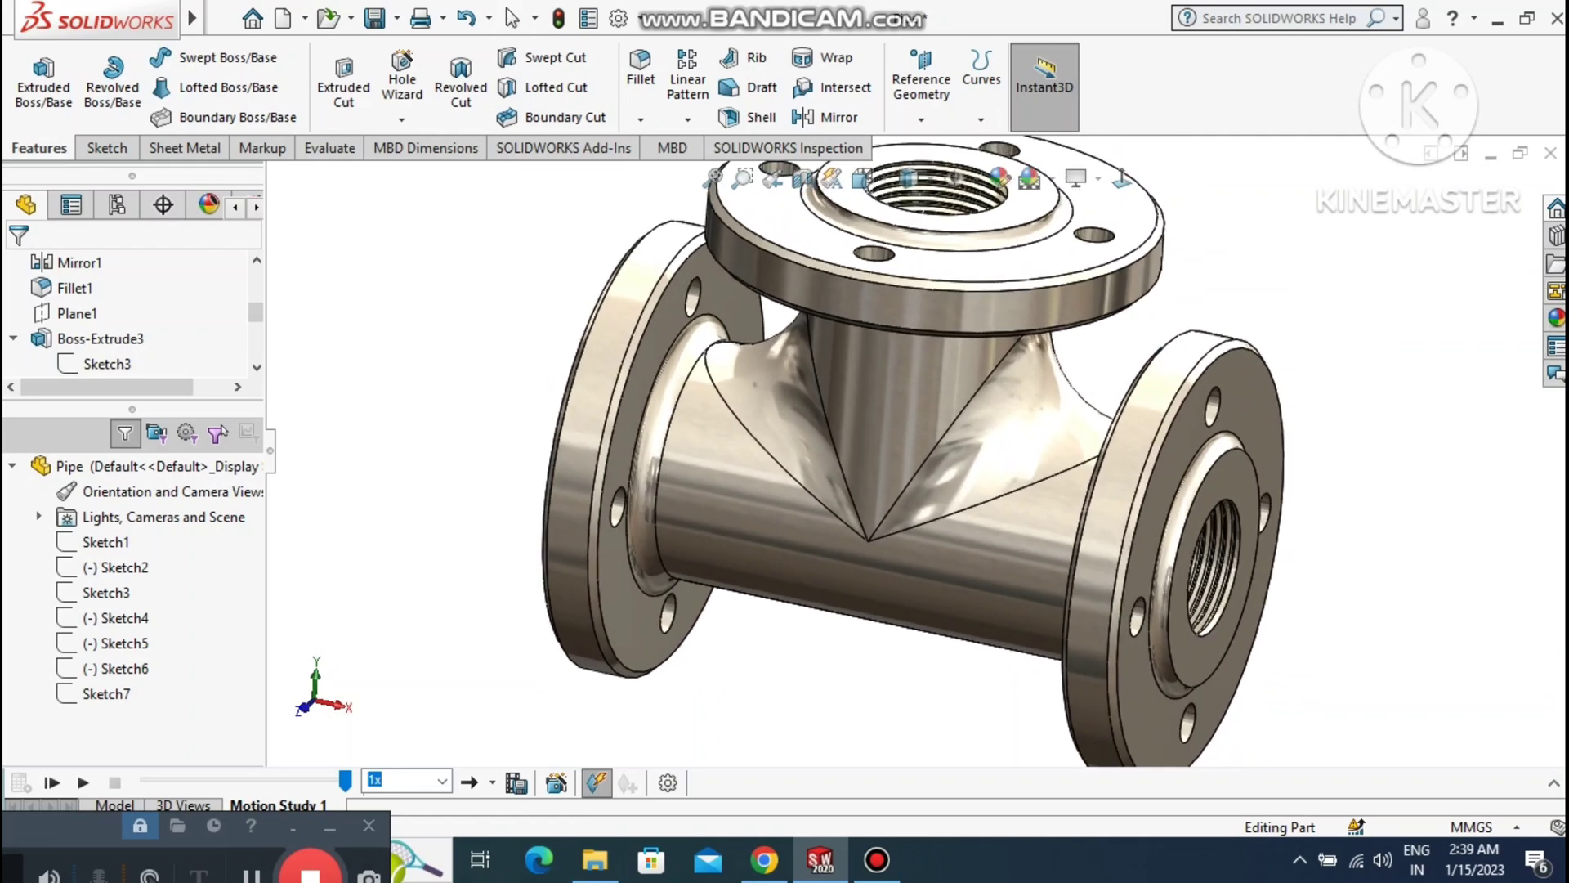
right_click(1388, 308)
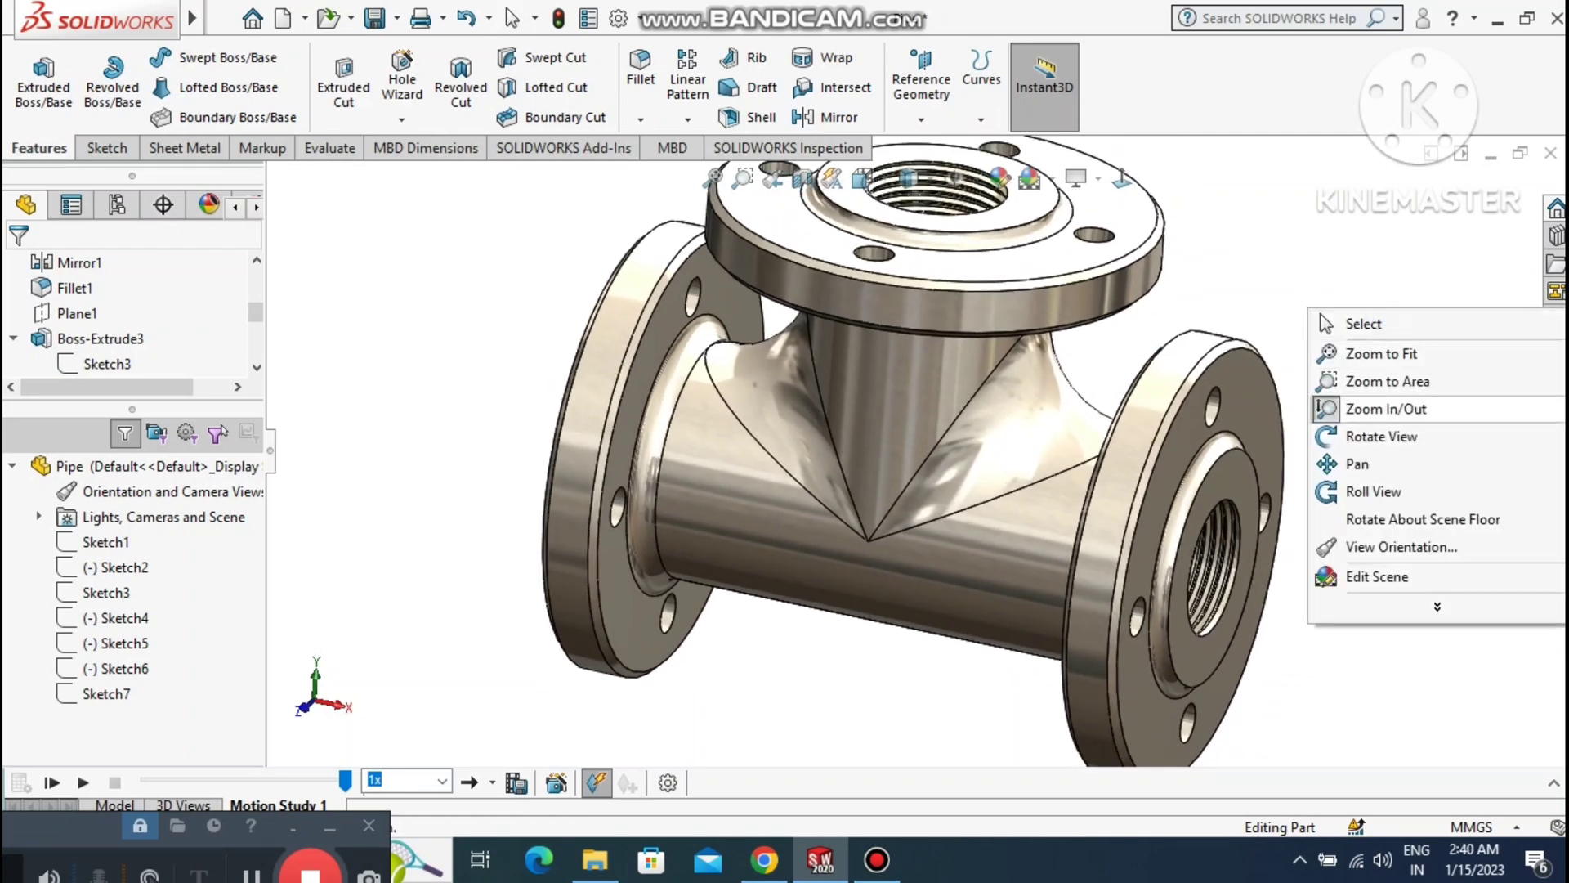
click(1384, 434)
drag(1353, 442, 805, 582)
middle_drag(805, 582, 812, 582)
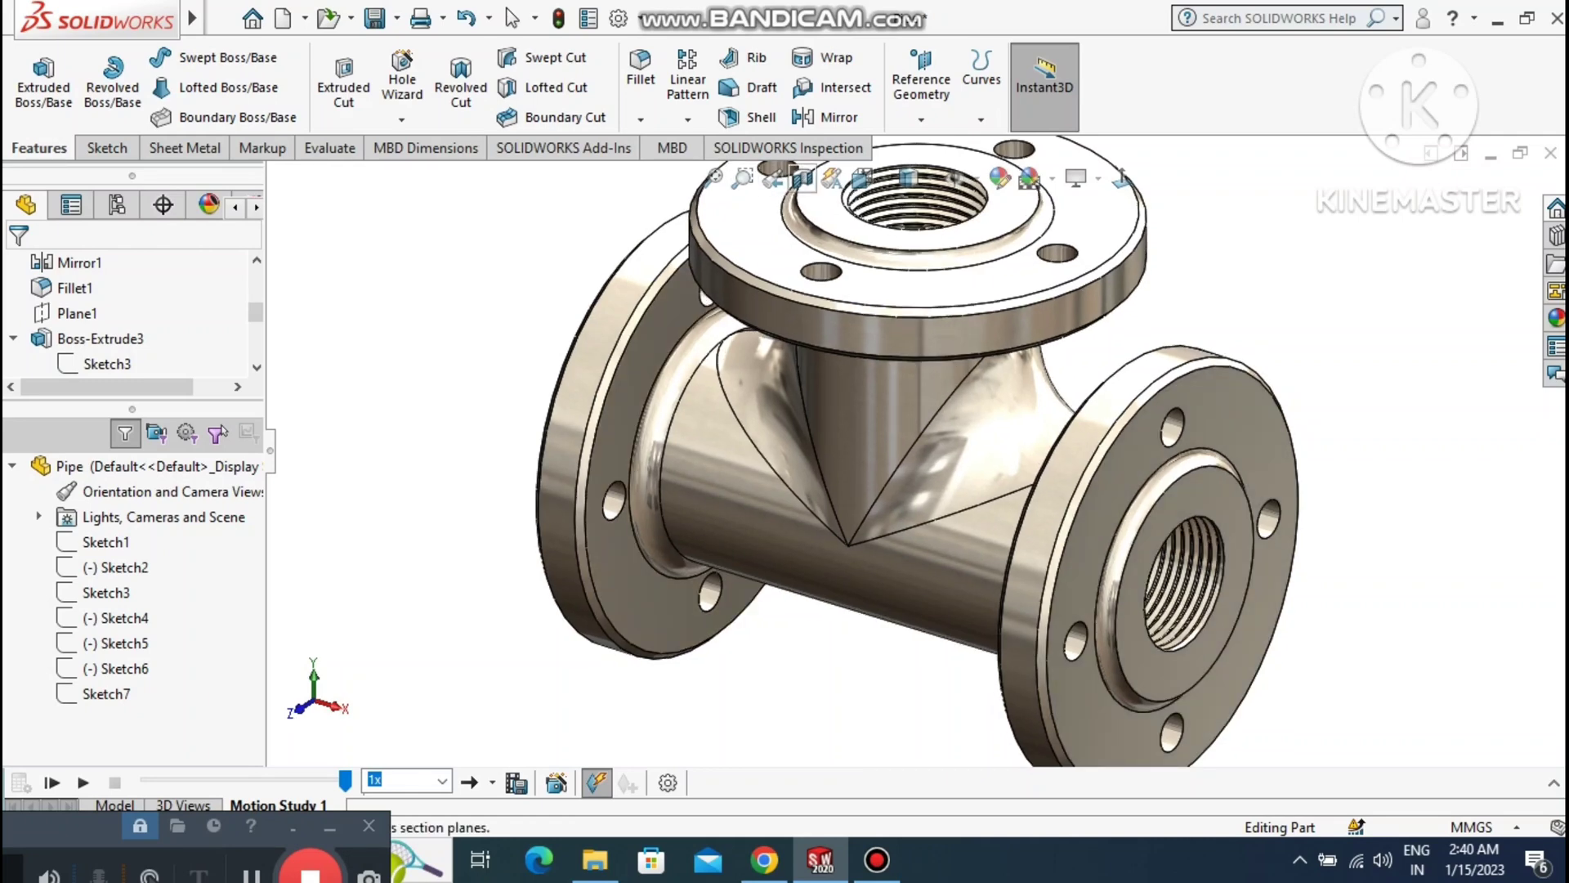
Section the pipe tee along the Front Plane and examine its internal bores and threads.
click(803, 178)
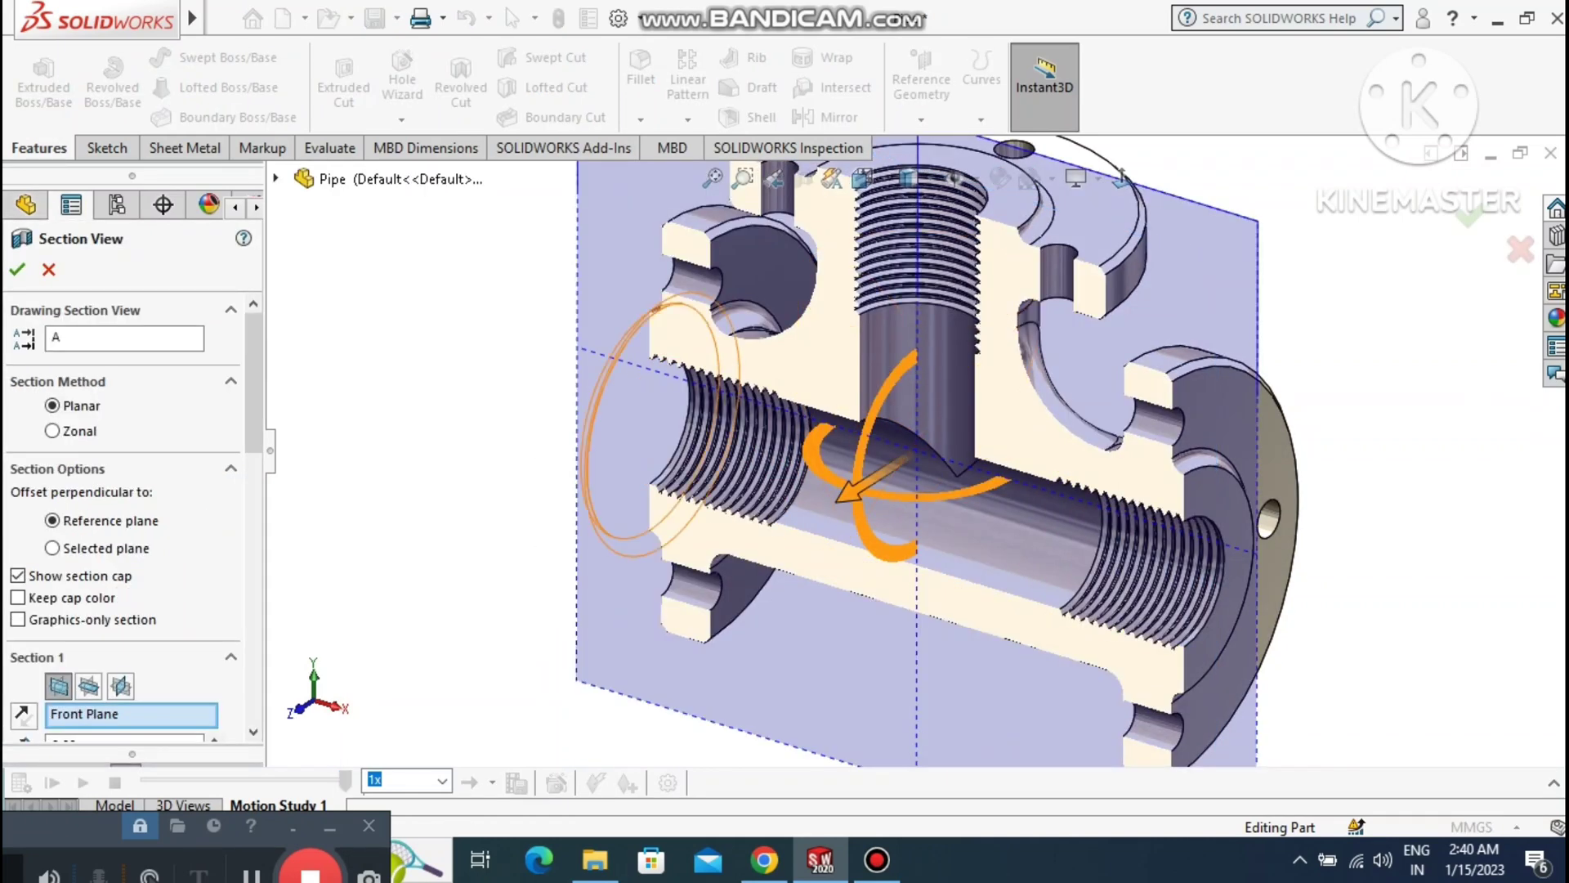
click(17, 268)
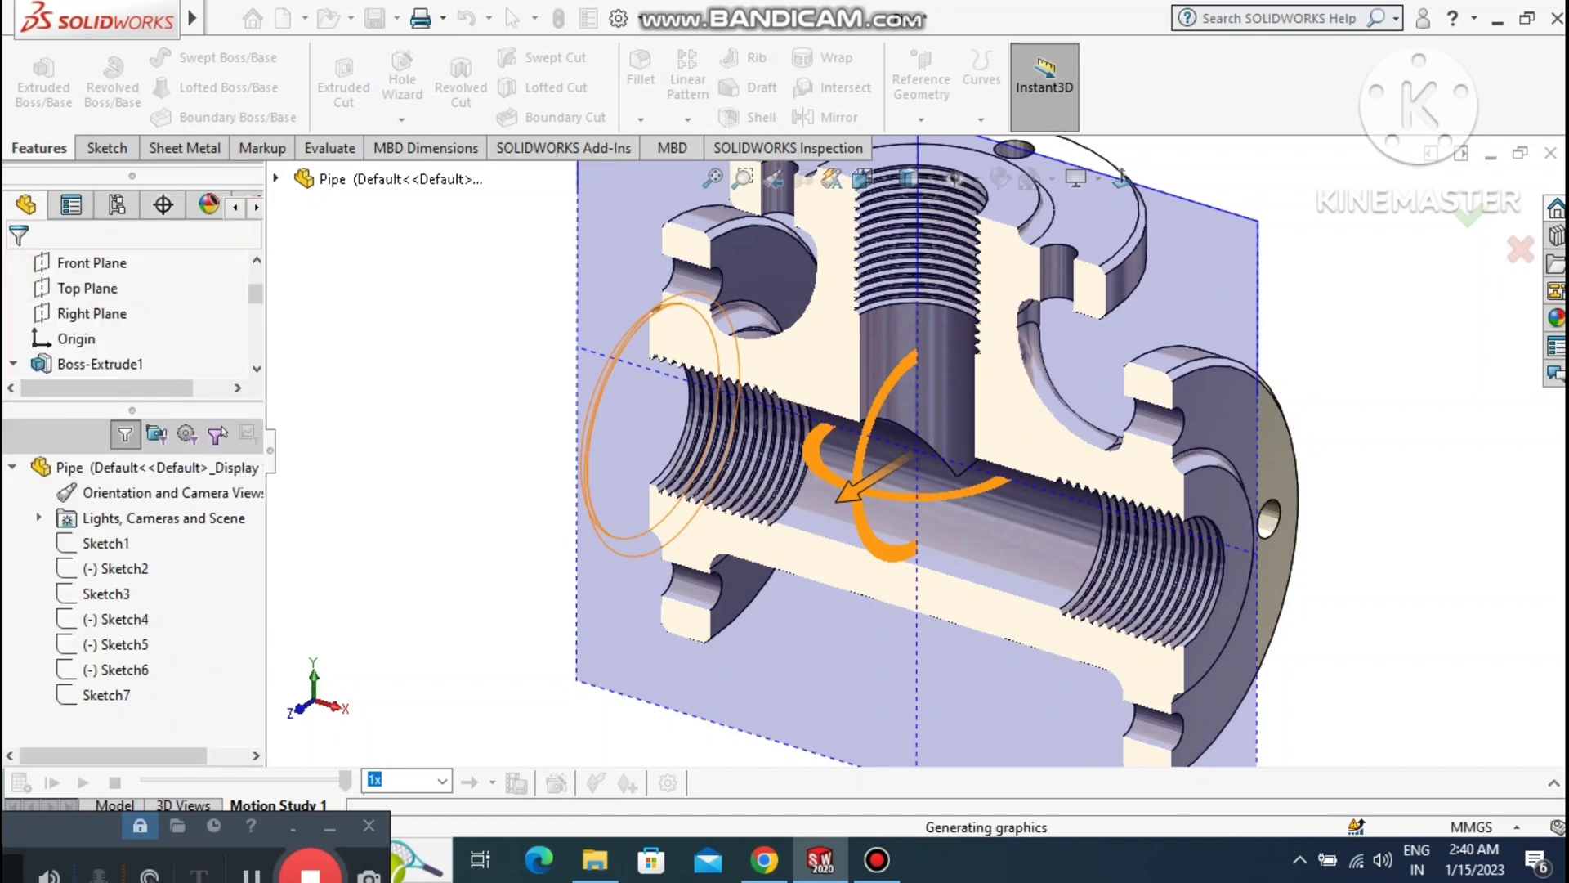
right_click(490, 262)
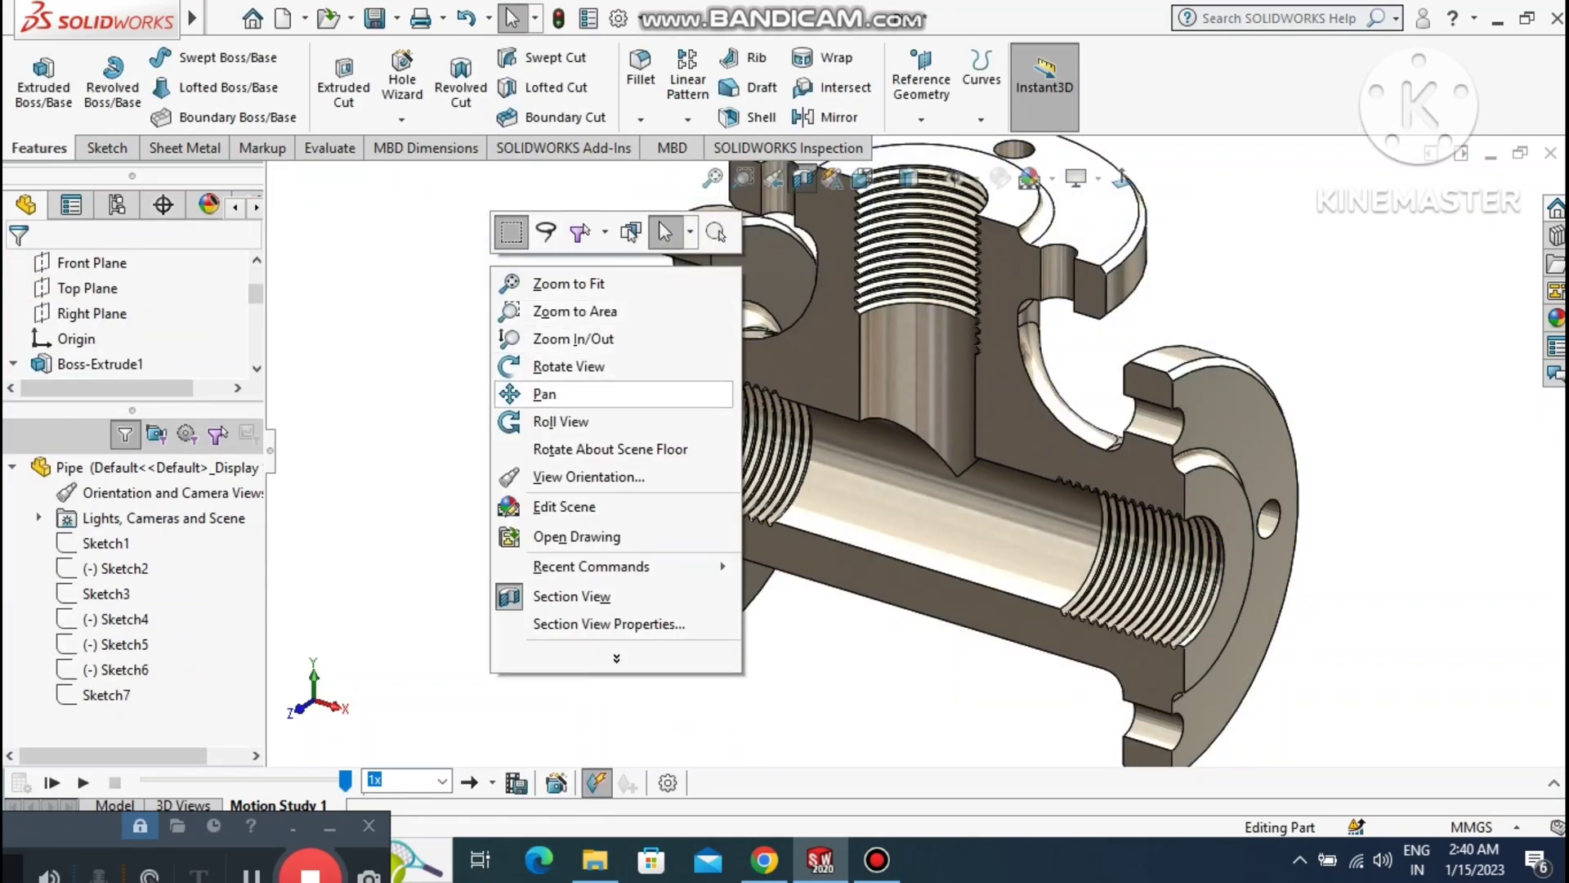
click(501, 337)
drag(501, 336, 508, 369)
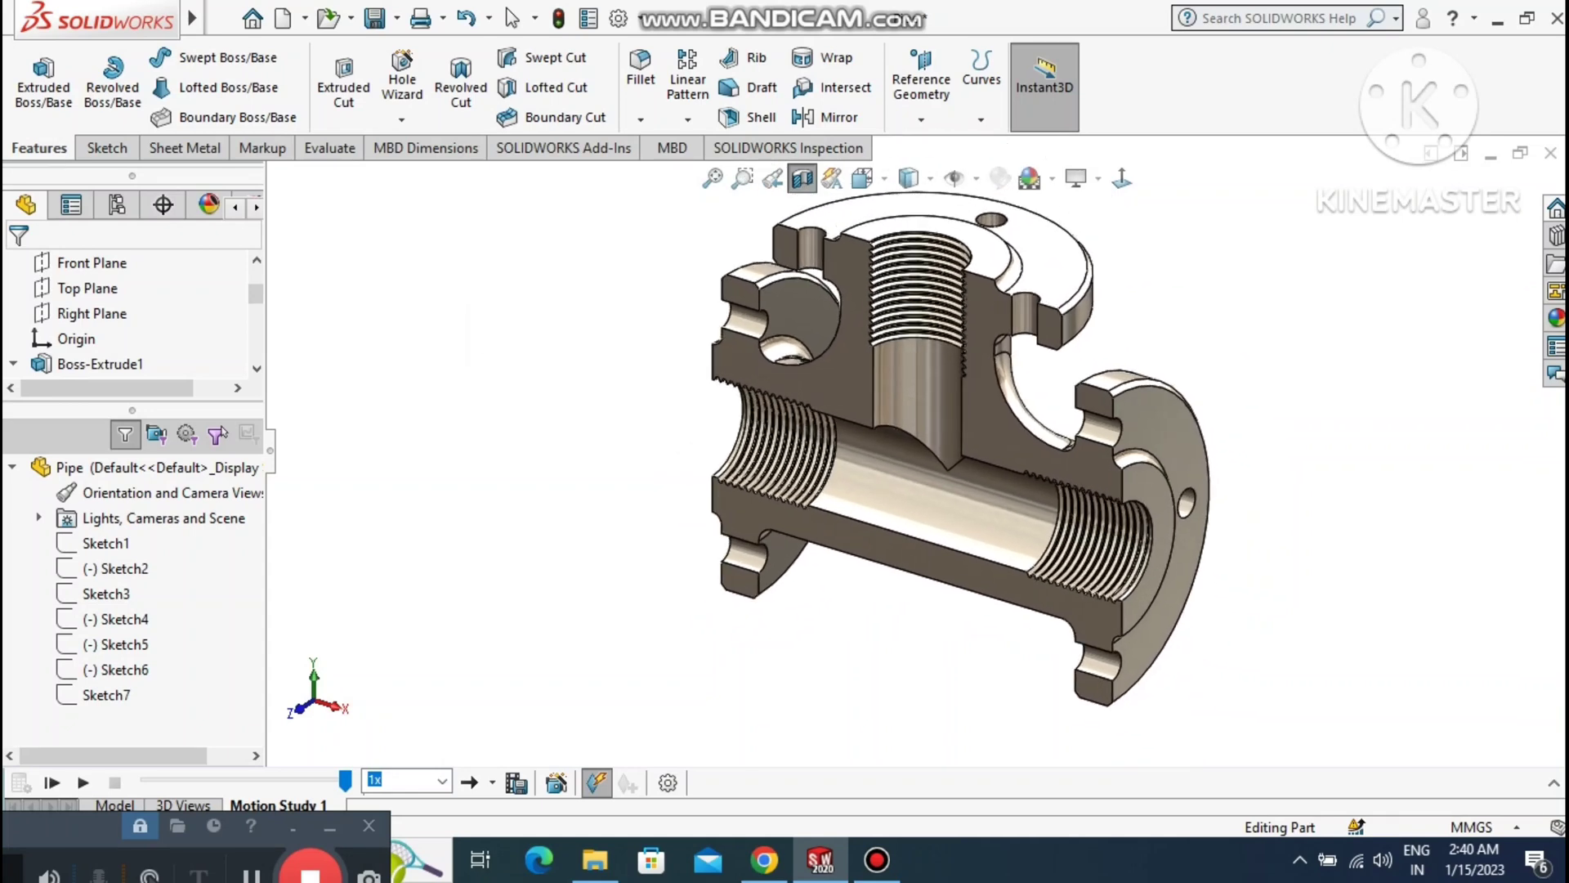
right_click(1231, 357)
click(1239, 490)
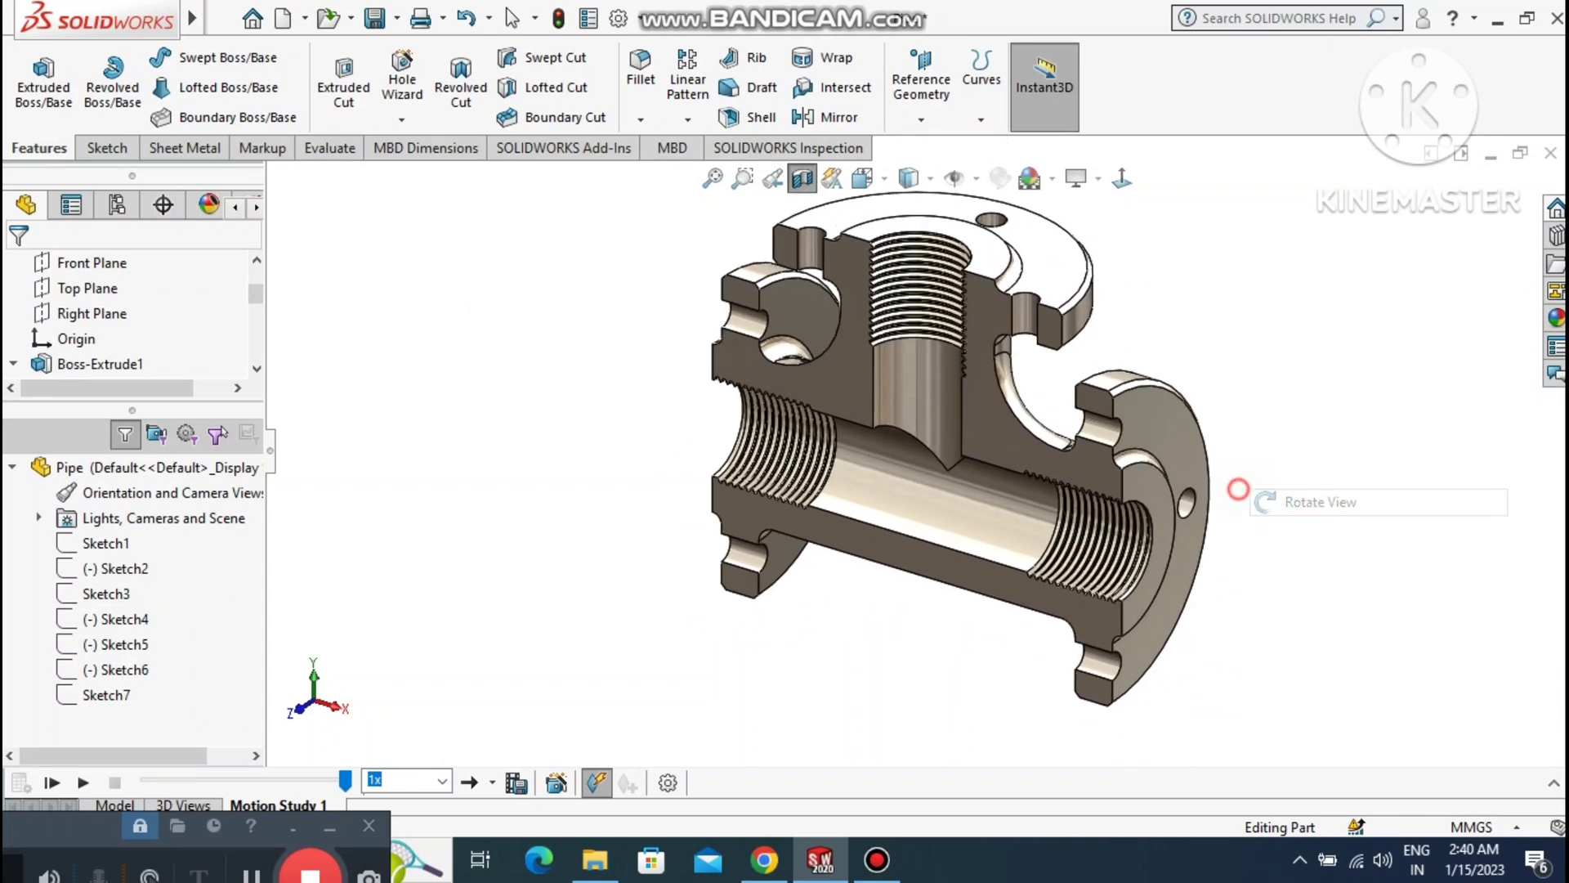
drag(1238, 491, 1271, 523)
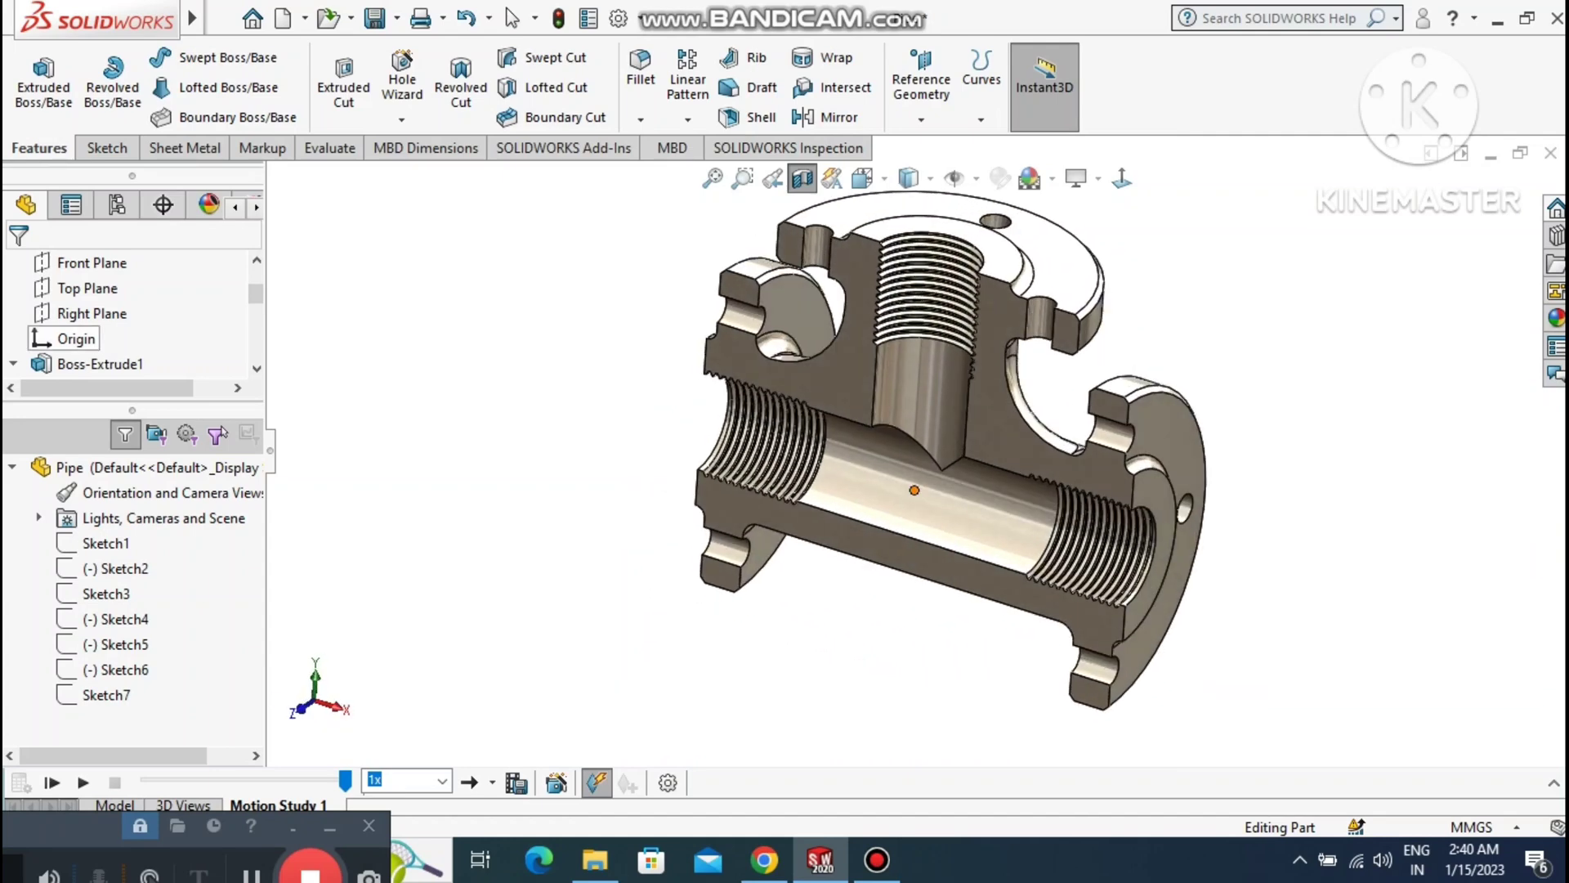
Turn off the section view and look over the complete pipe tee.
click(803, 178)
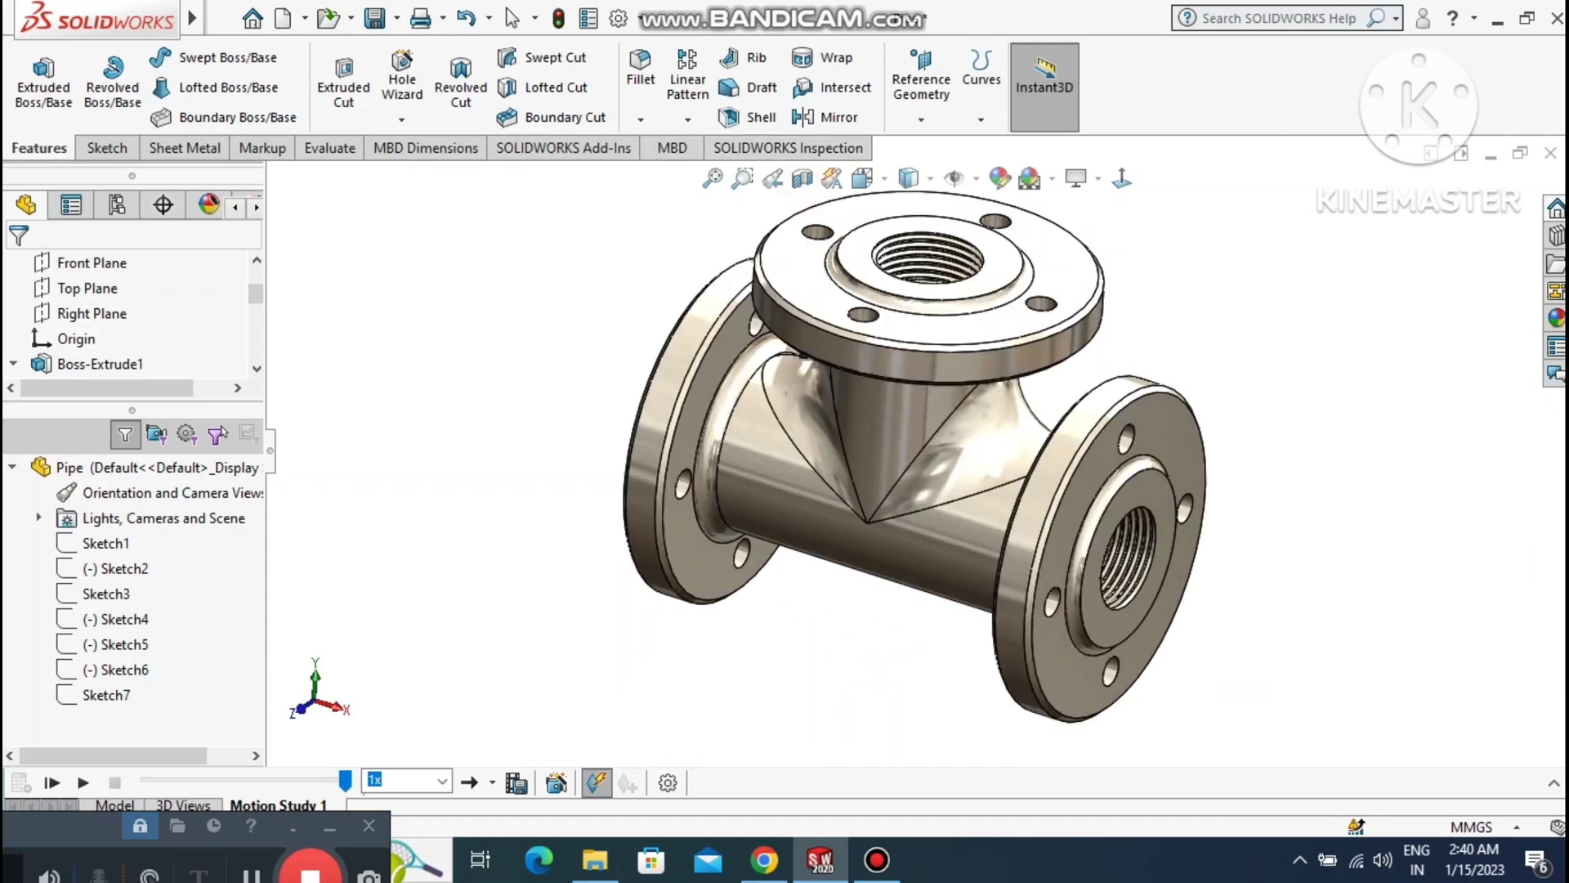
mouse_move(1365, 485)
mouse_down()
mouse_move(1185, 483)
mouse_move(1341, 441)
mouse_move(1190, 483)
mouse_move(1374, 478)
mouse_up()
mouse_move(1373, 478)
middle_down()
mouse_move(1308, 499)
mouse_move(1357, 482)
mouse_move(1365, 494)
middle_up()
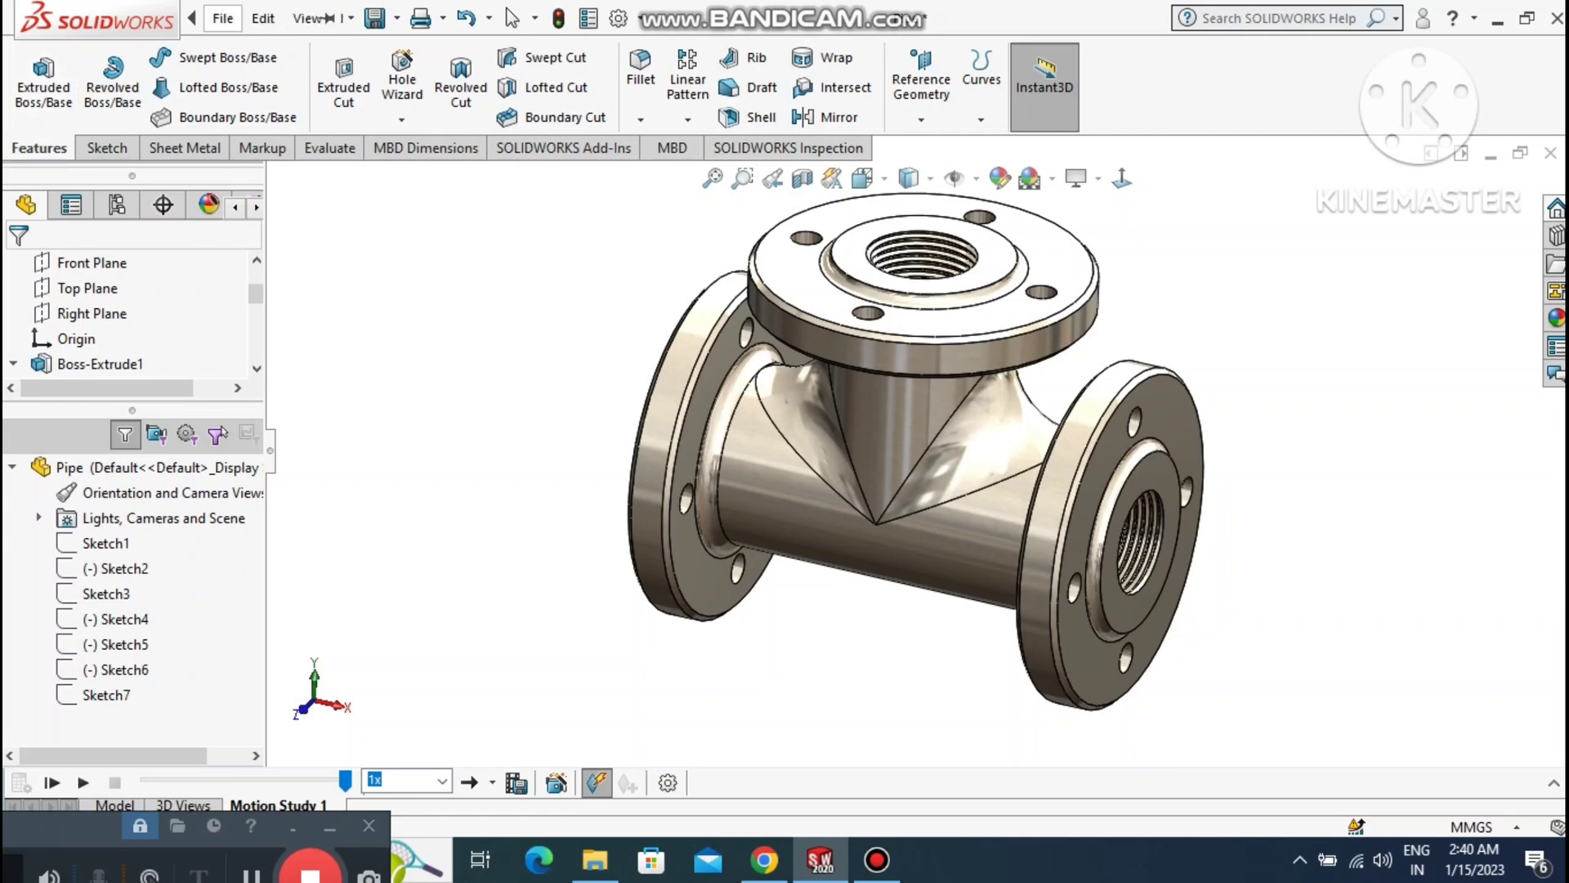
Create a new Part document.
click(222, 18)
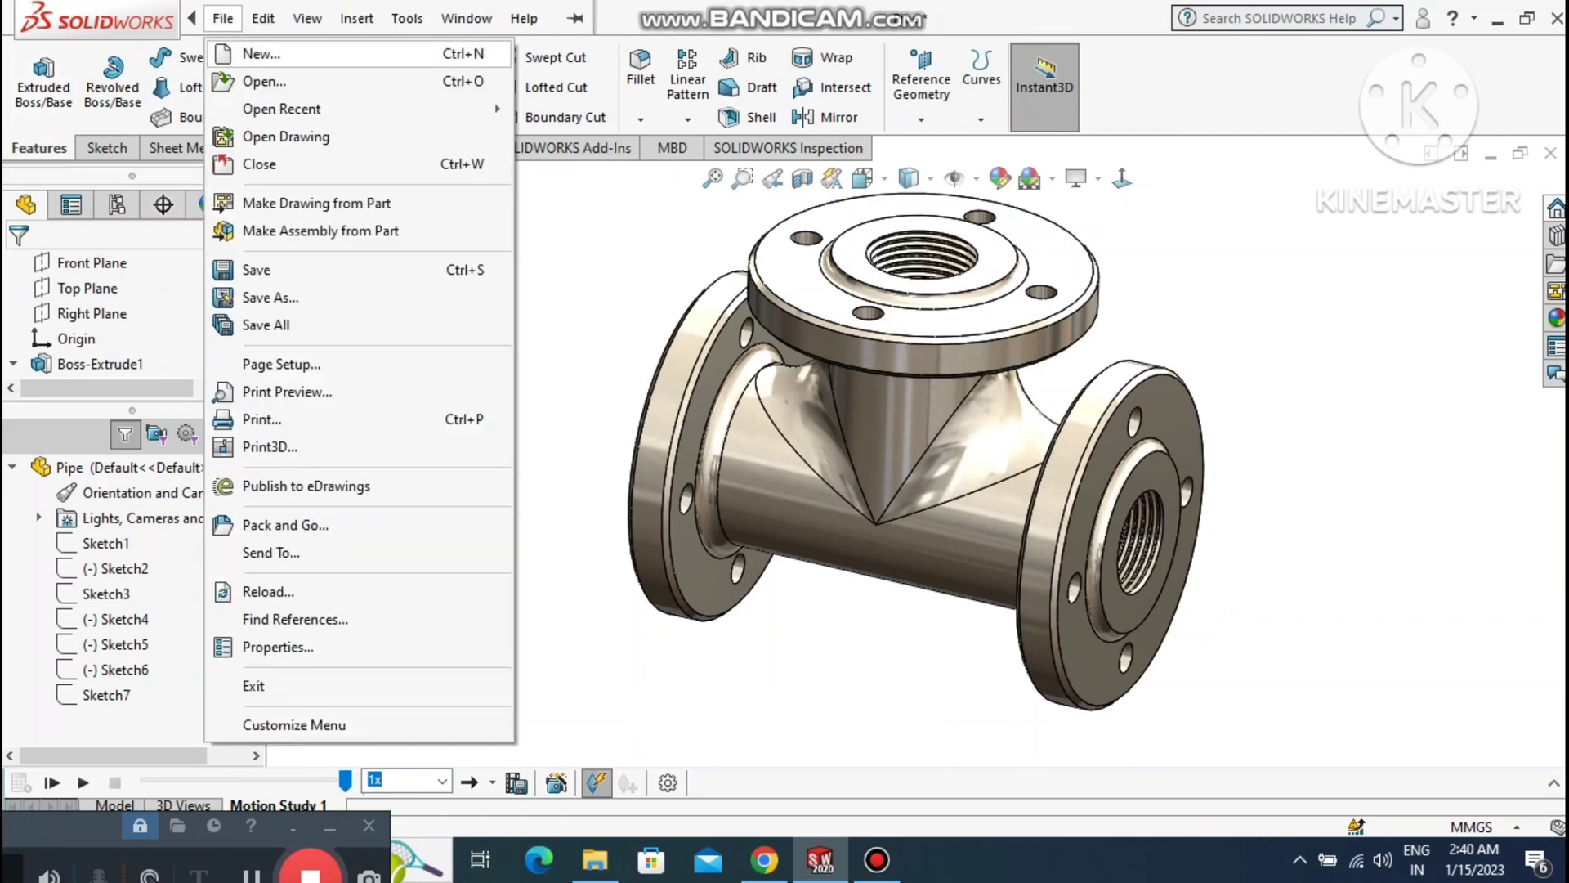
click(266, 54)
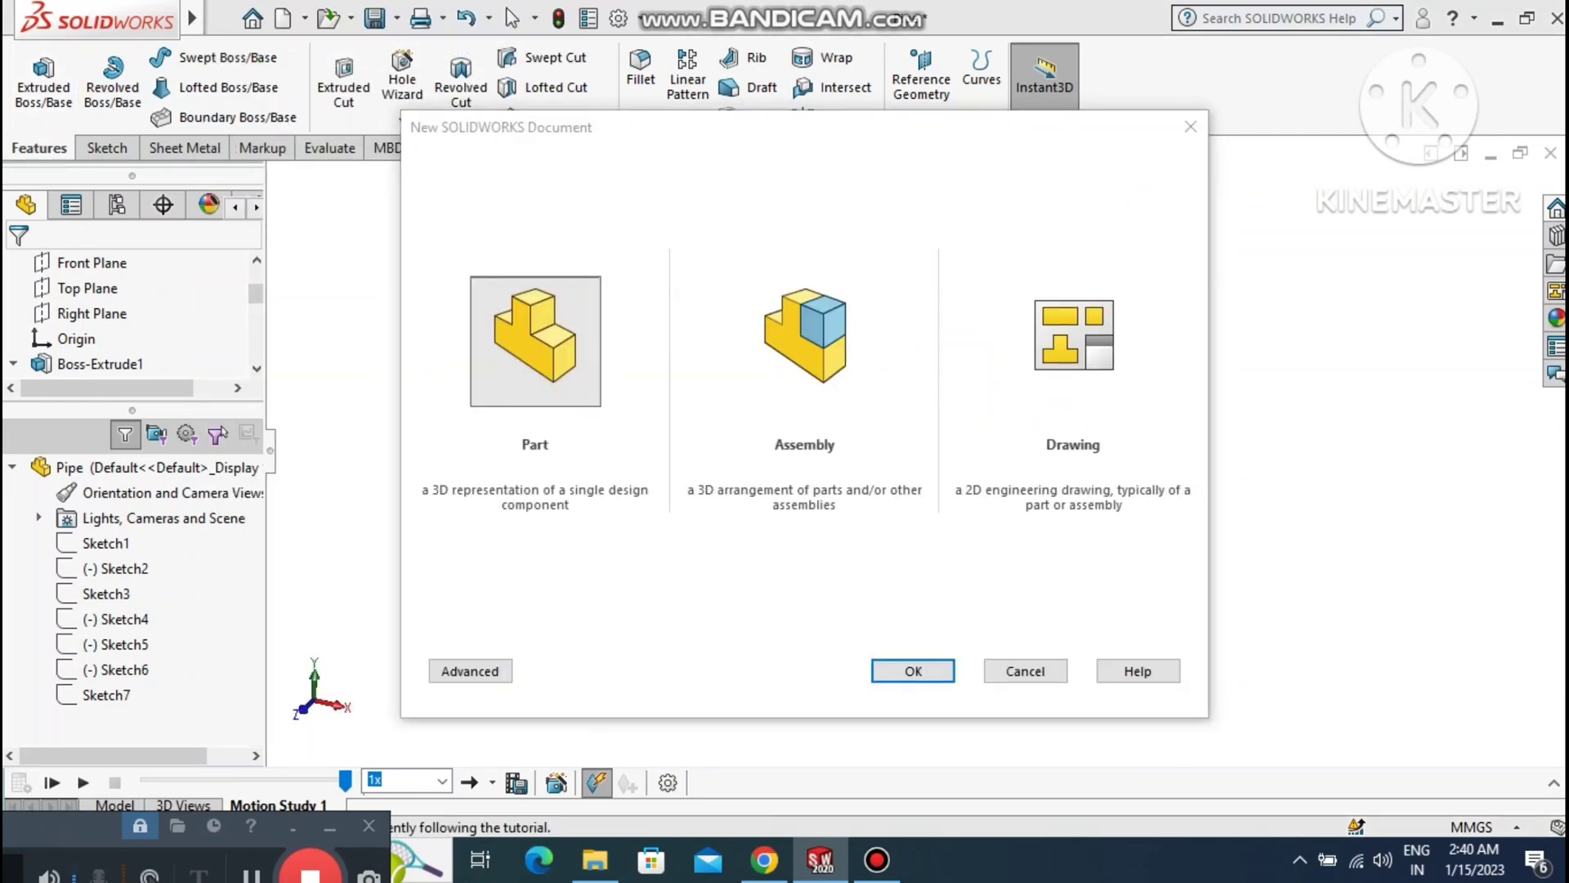
click(535, 340)
click(931, 668)
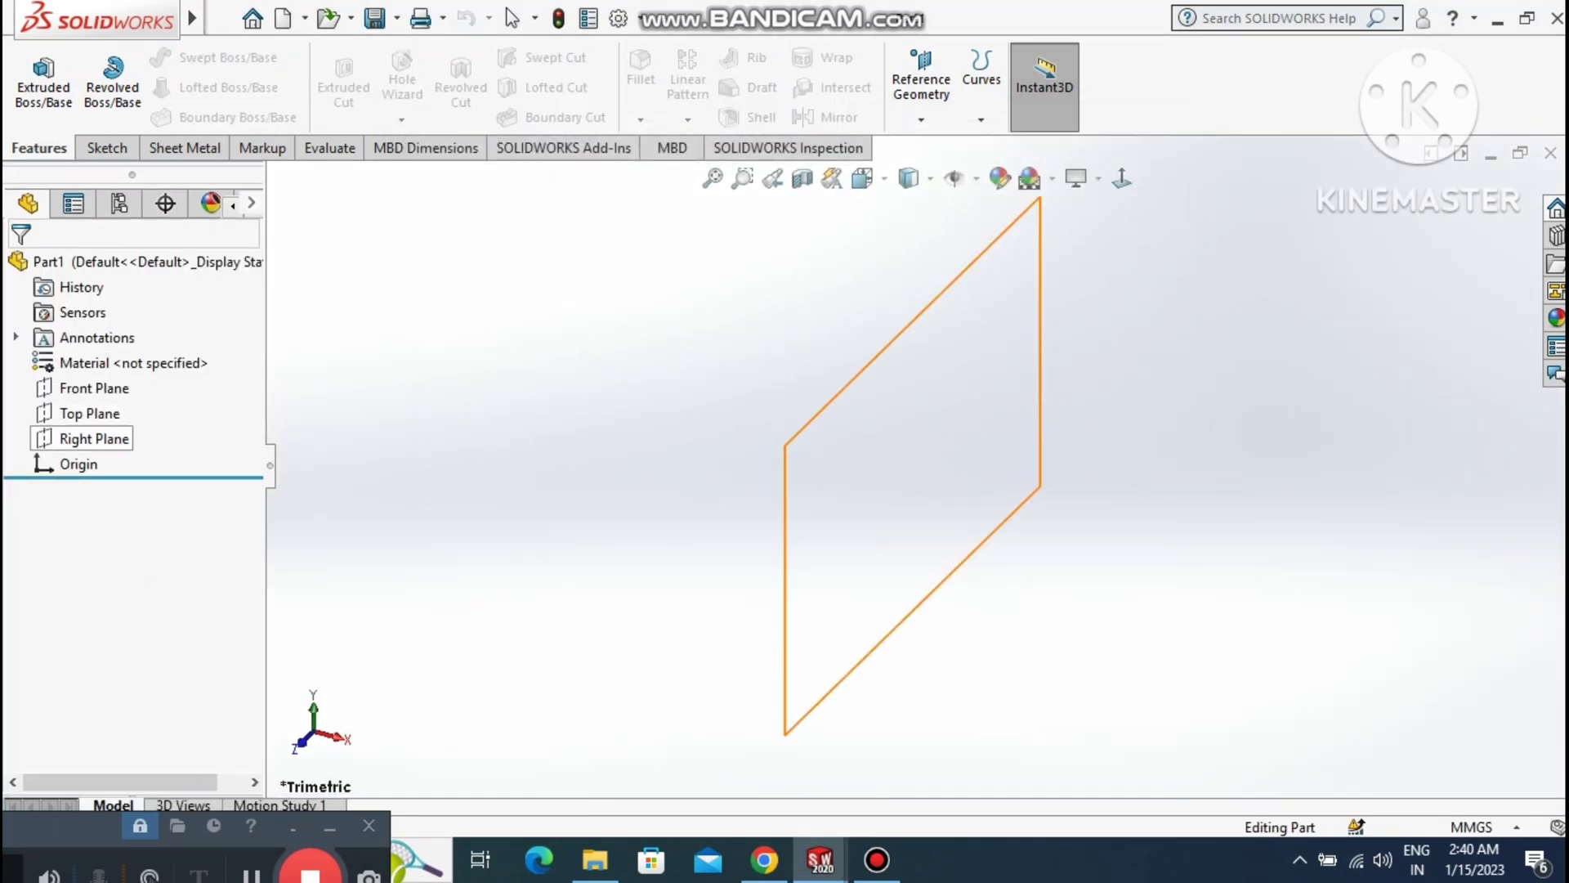
click(92, 438)
right_click(92, 438)
click(114, 404)
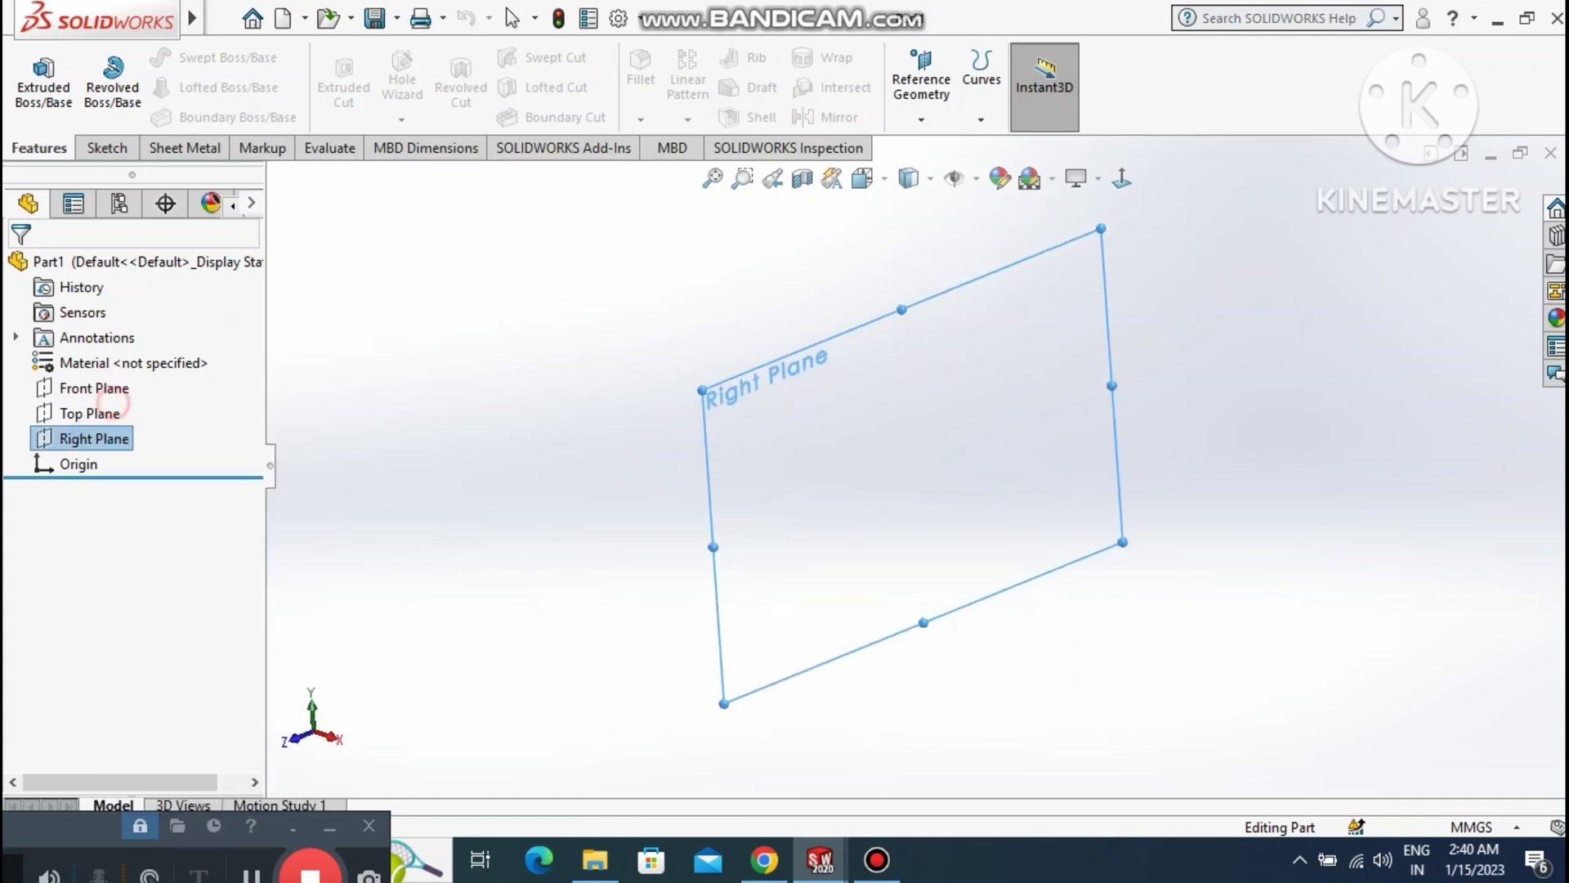
click(198, 58)
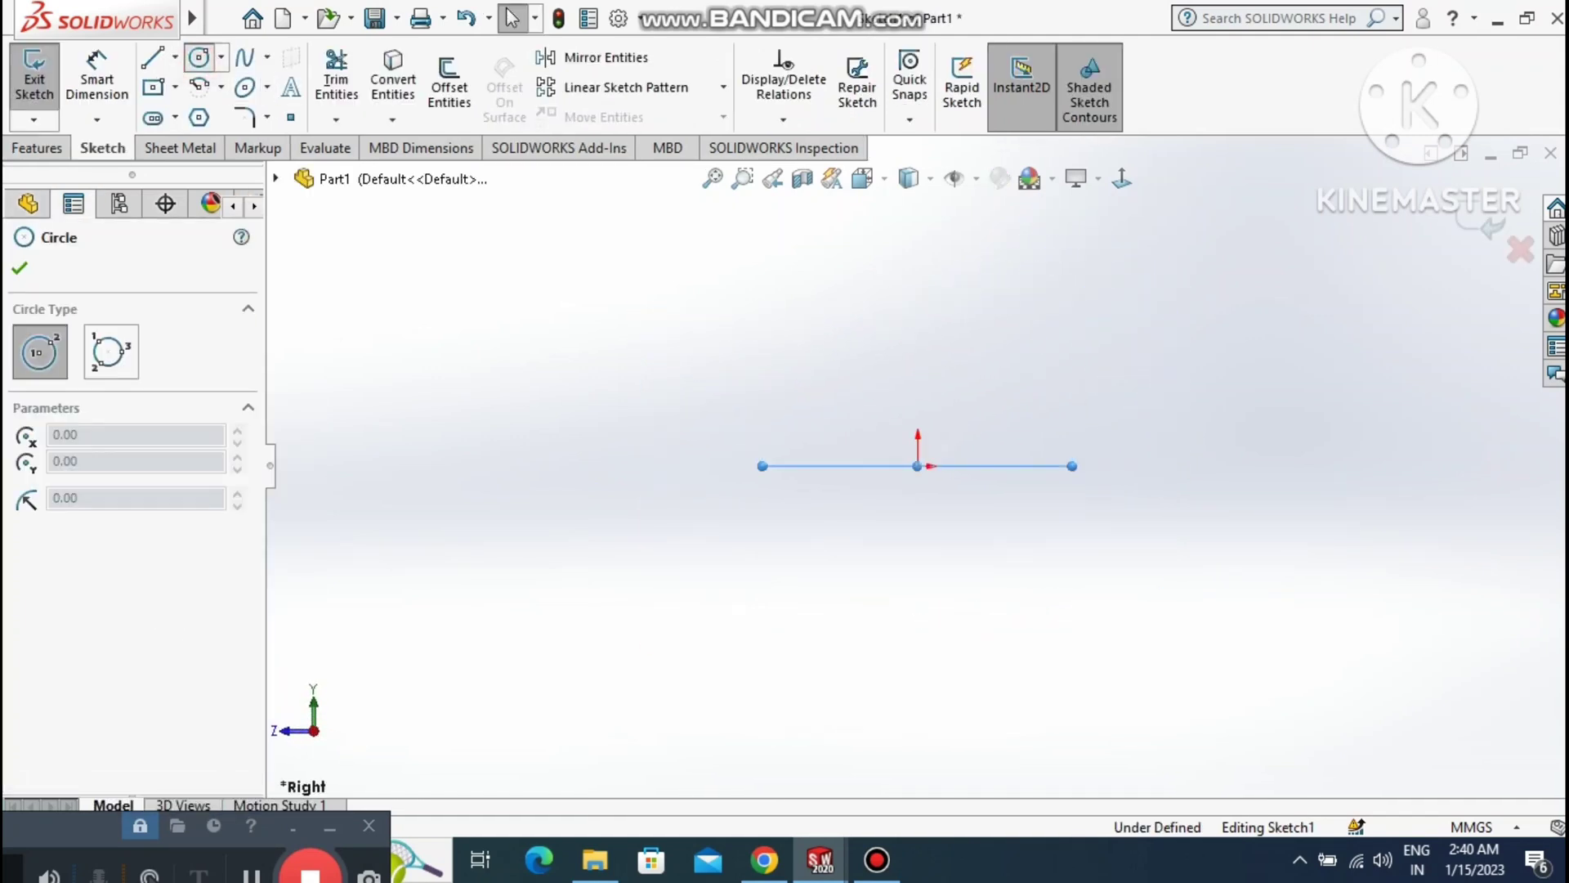
click(1489, 225)
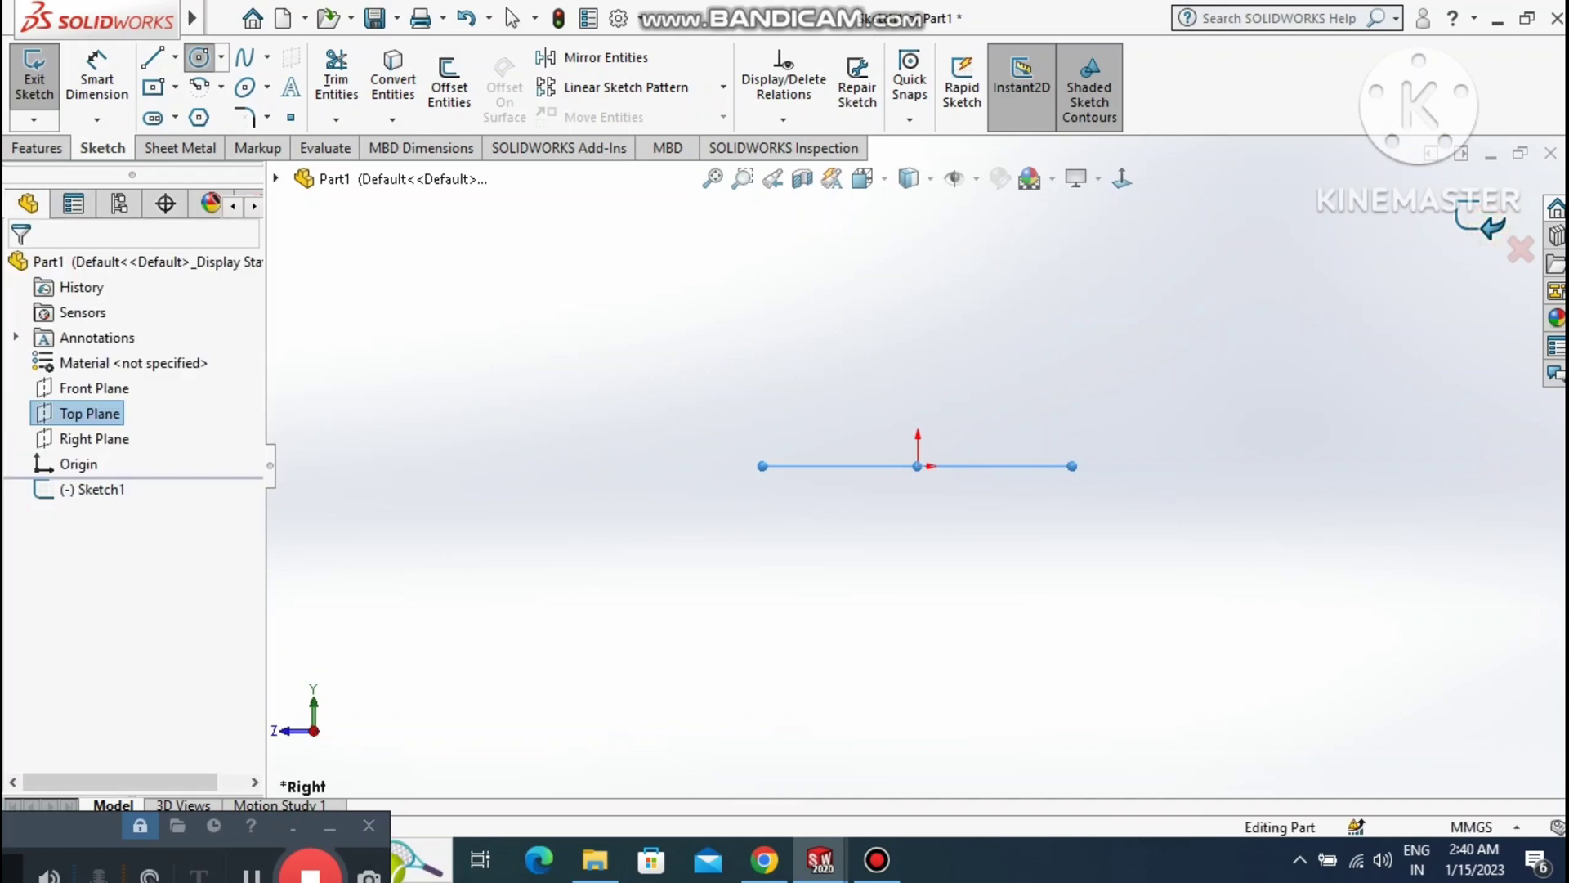
Sketch two concentric circles centred on the origin on the Right Plane, the outer one about 103 mm in diameter.
right_click(109, 433)
right_click(93, 438)
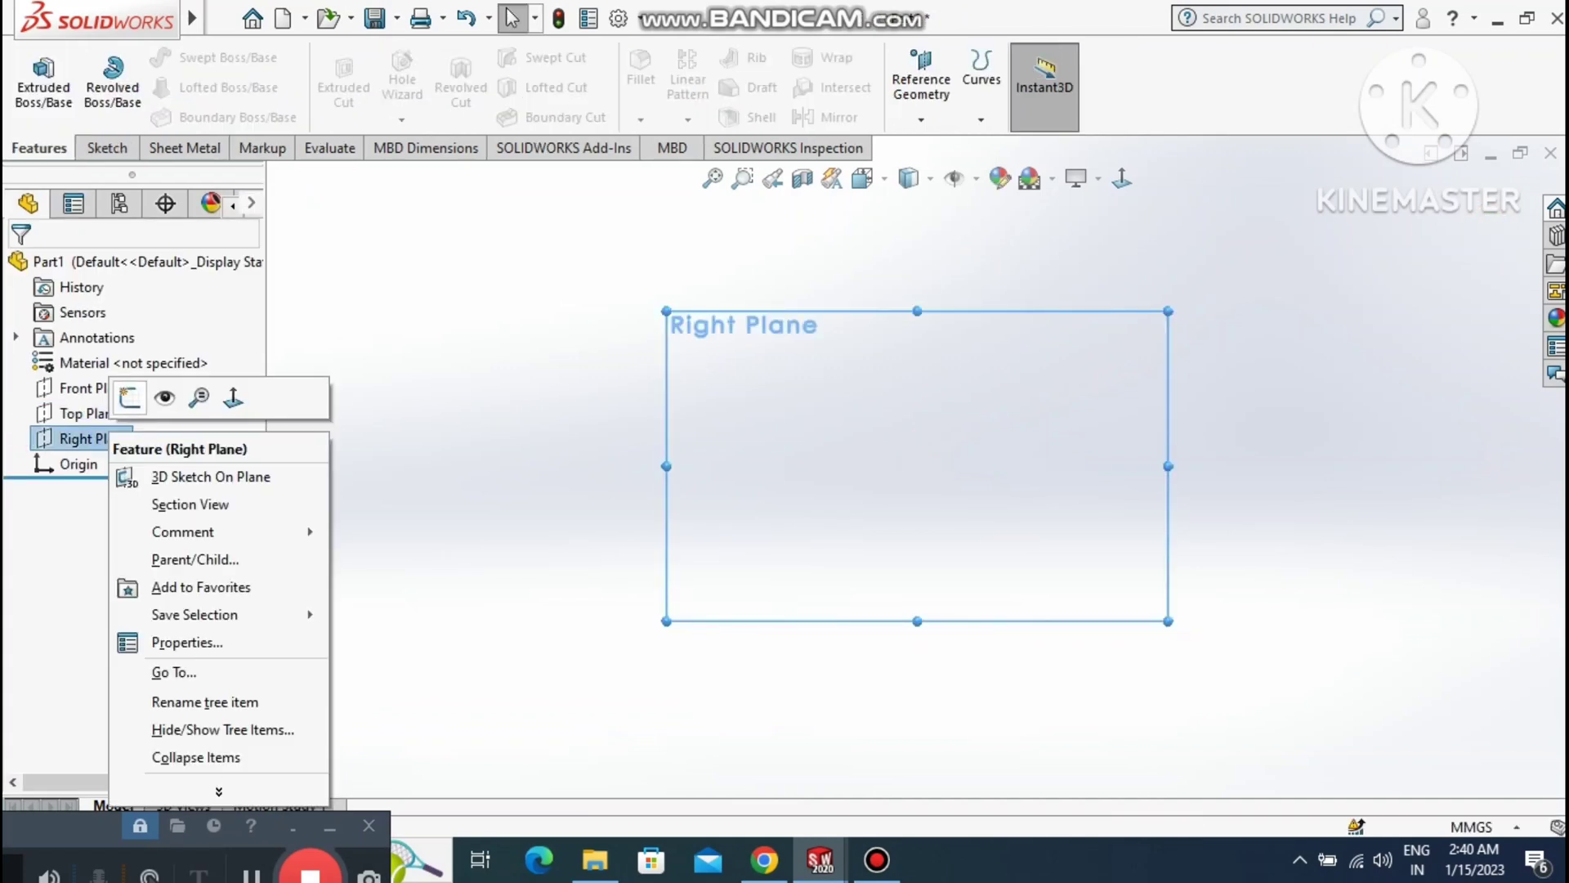
click(121, 395)
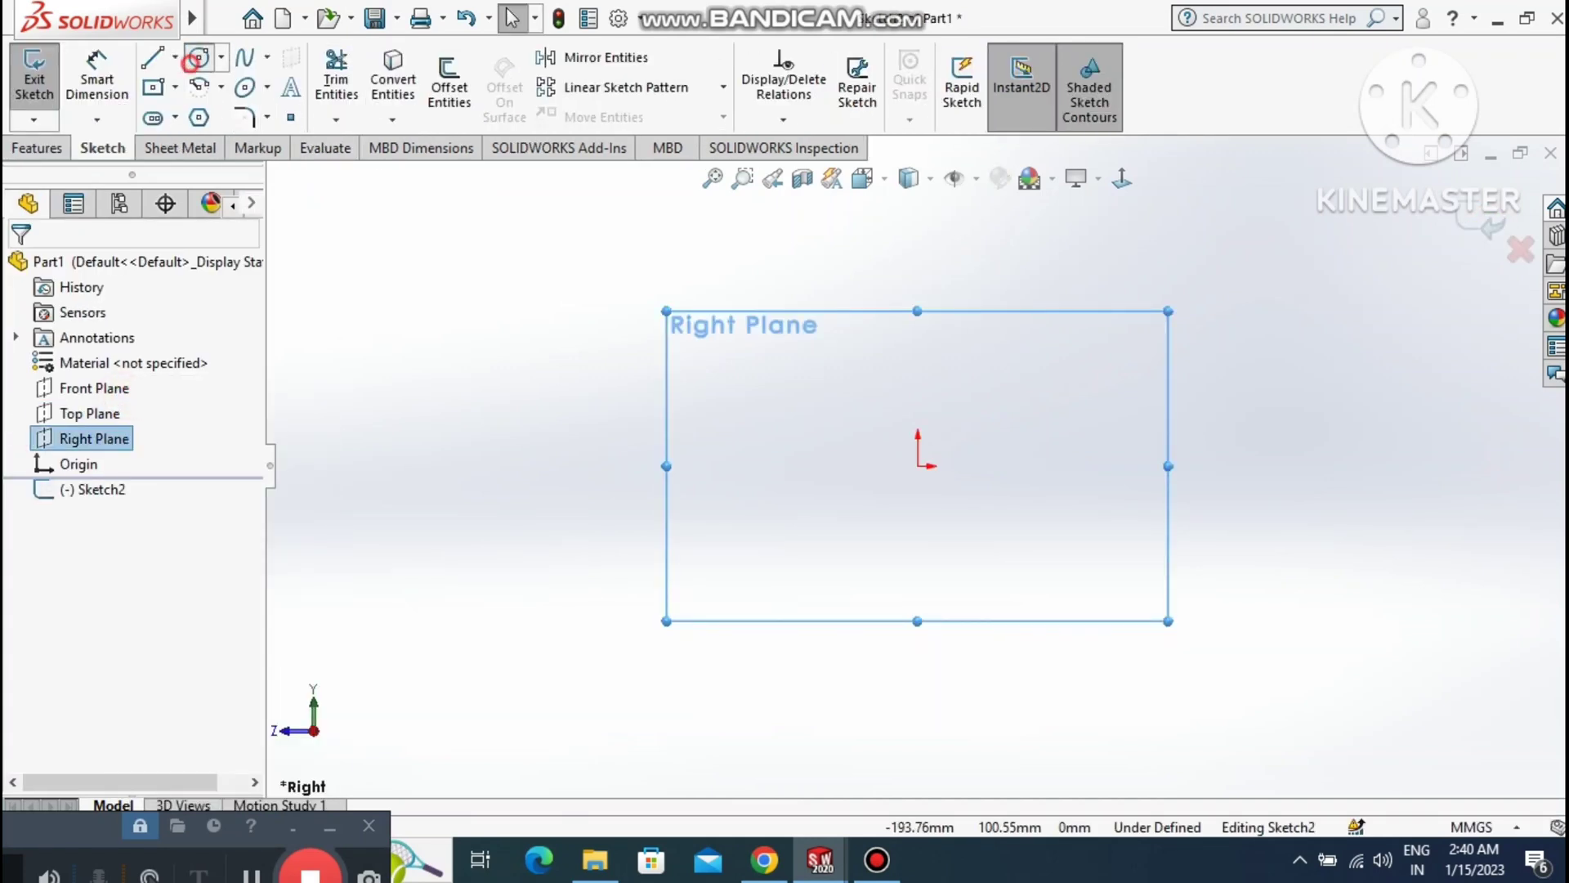
click(196, 59)
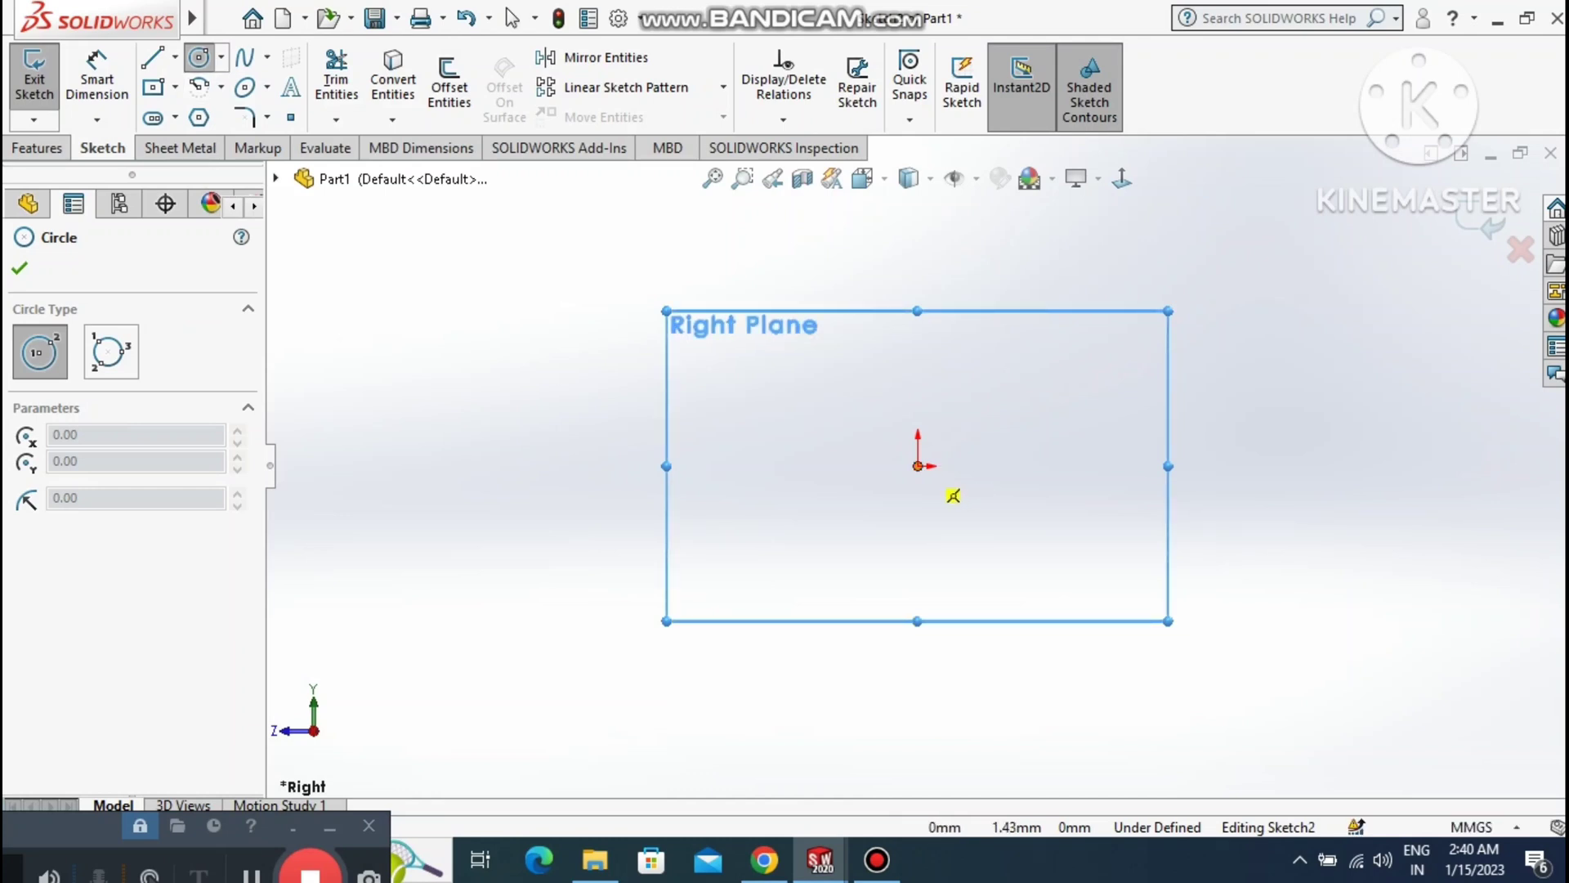
mouse_move(917, 466)
mouse_down()
mouse_move(844, 575)
mouse_move(865, 578)
mouse_up()
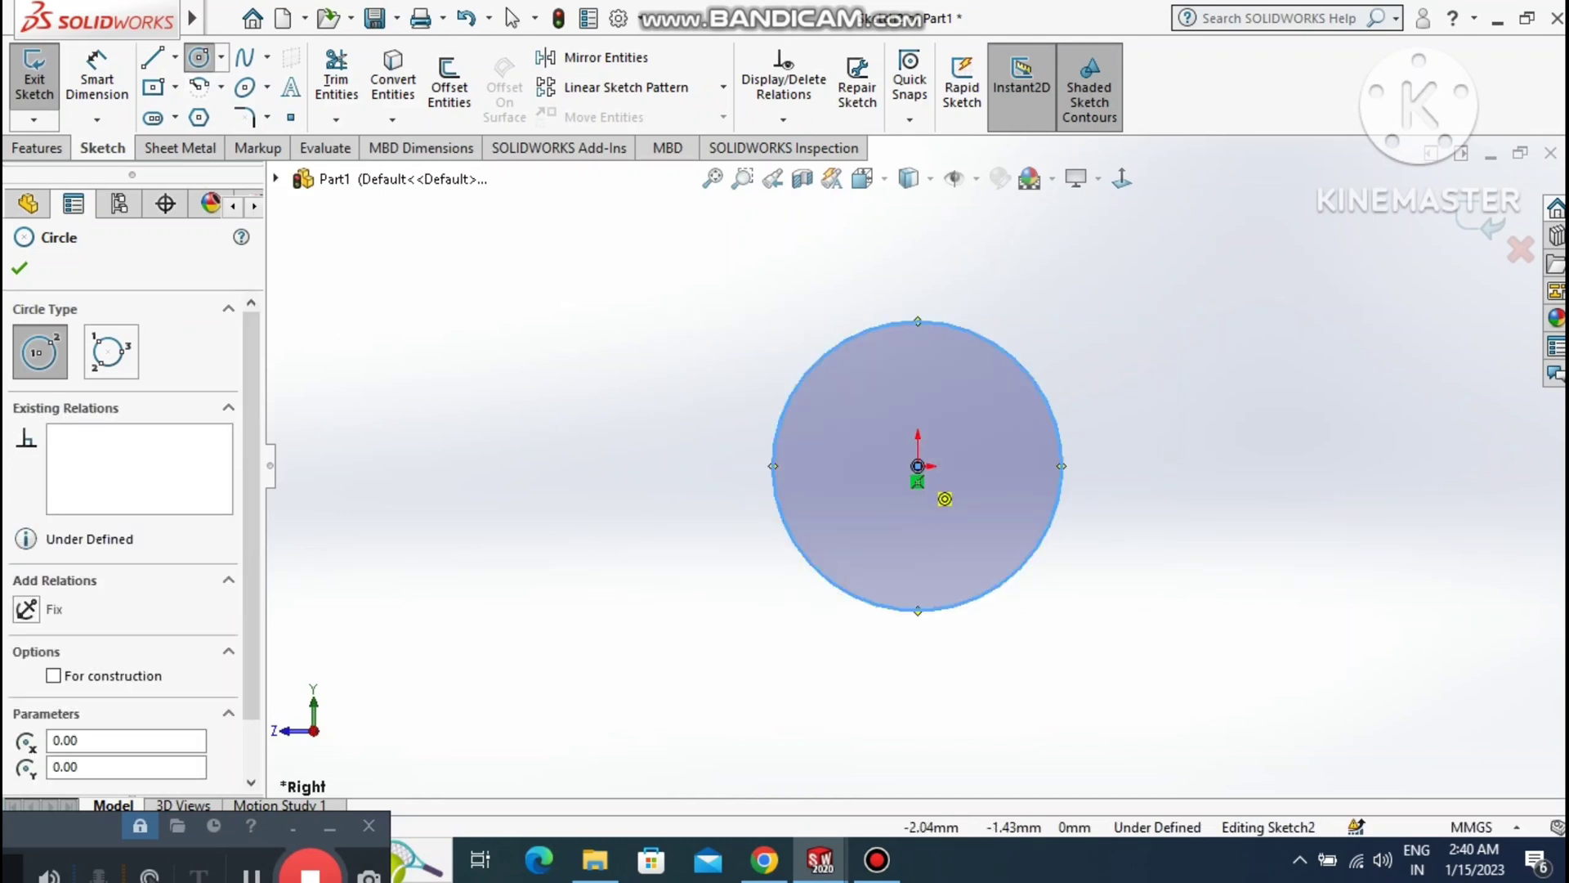
click(918, 465)
click(867, 543)
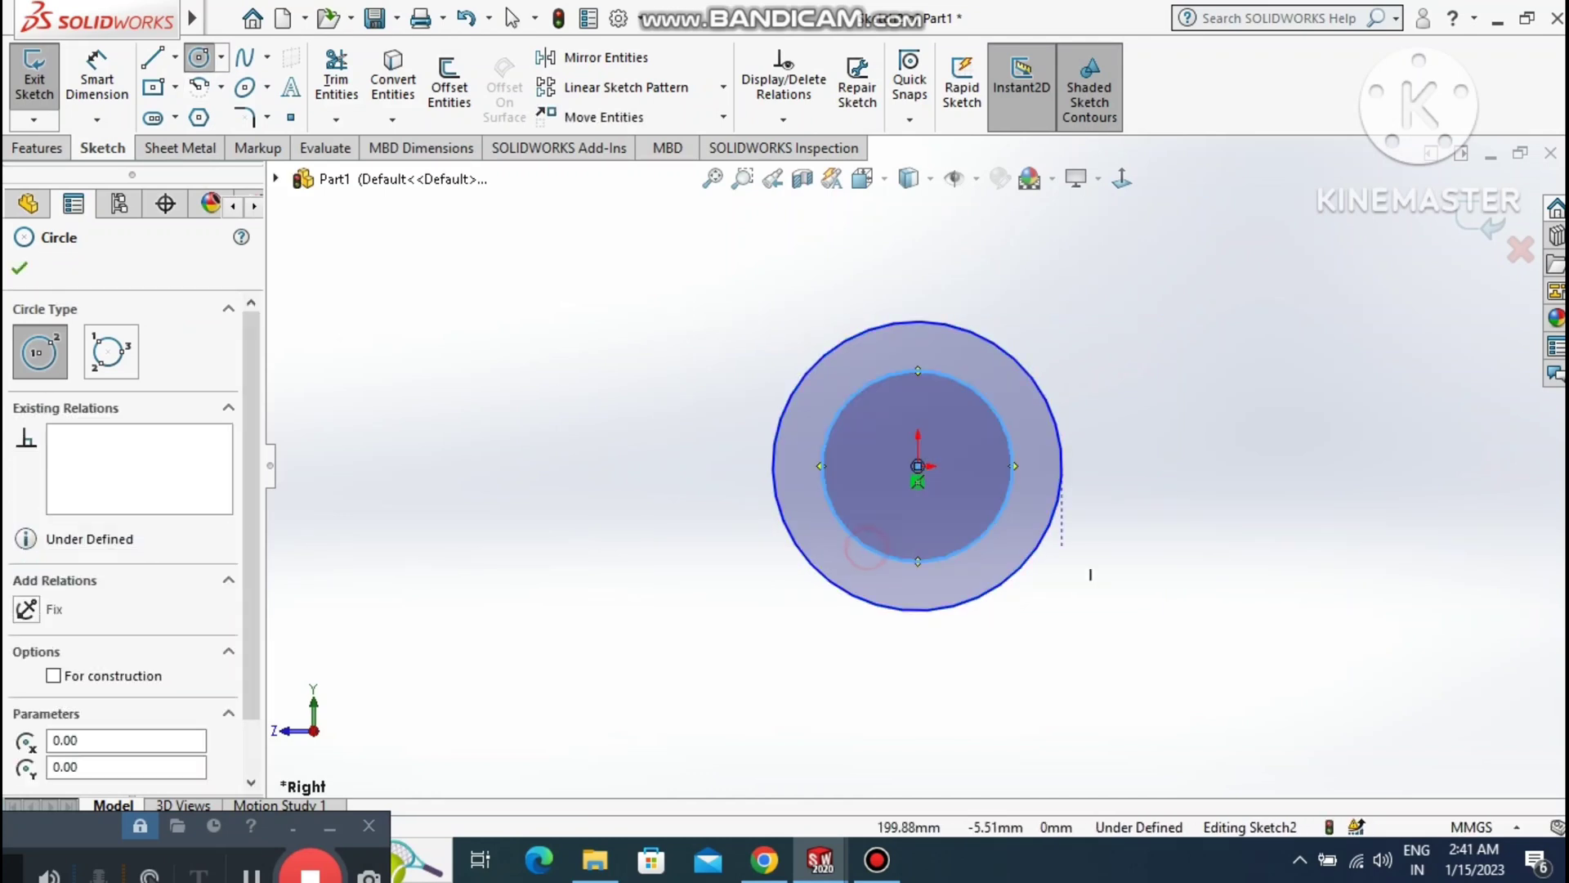
key(Escape)
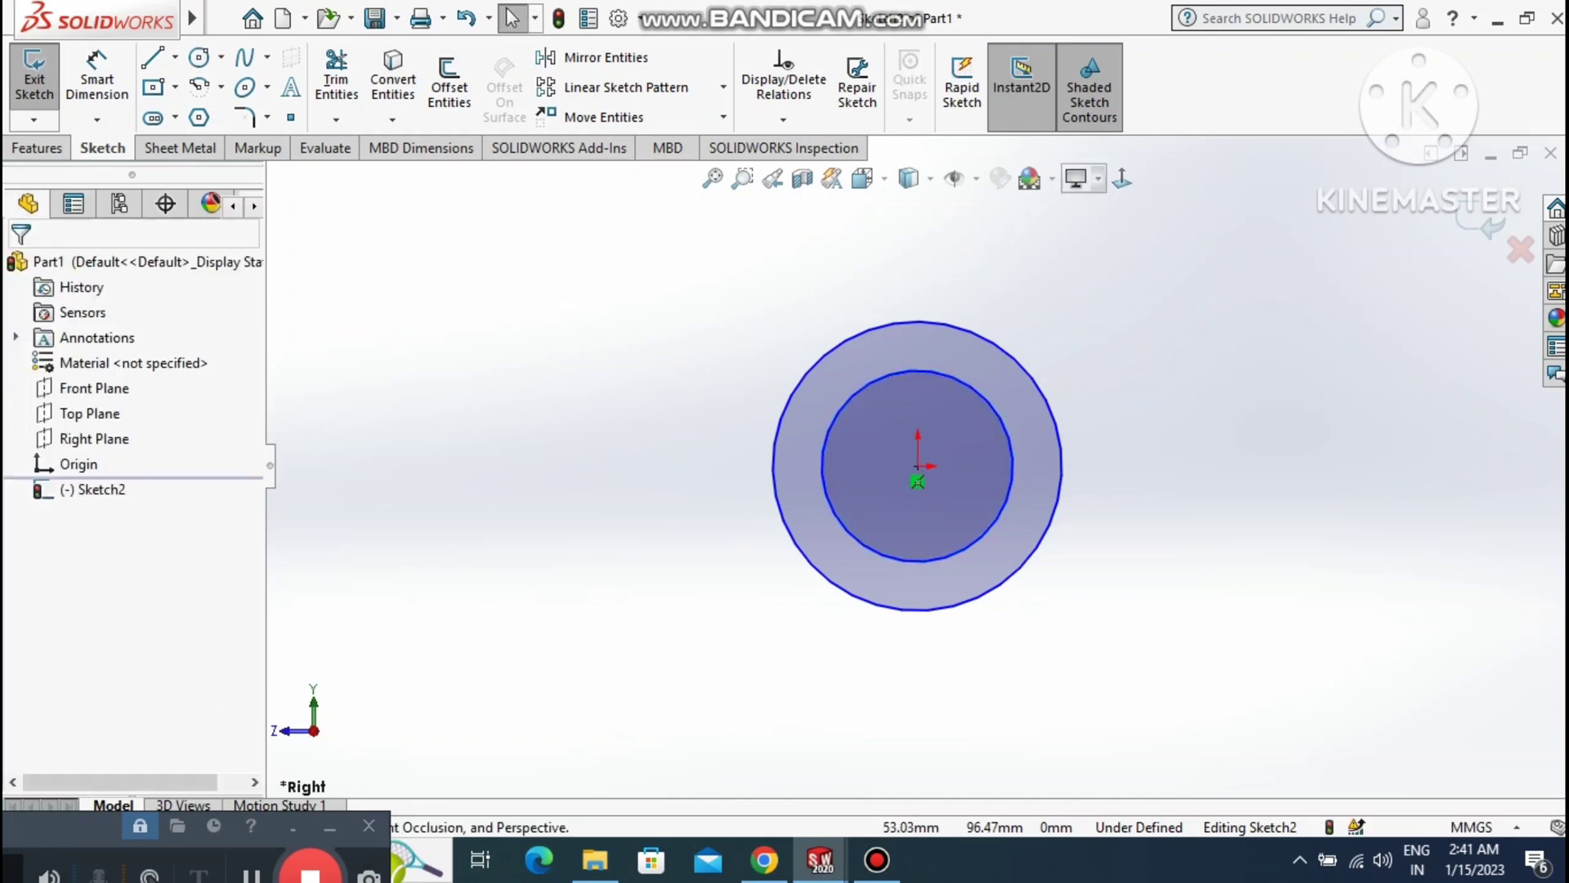
Apply the Plain White scene to the part's background.
click(1052, 178)
click(1088, 232)
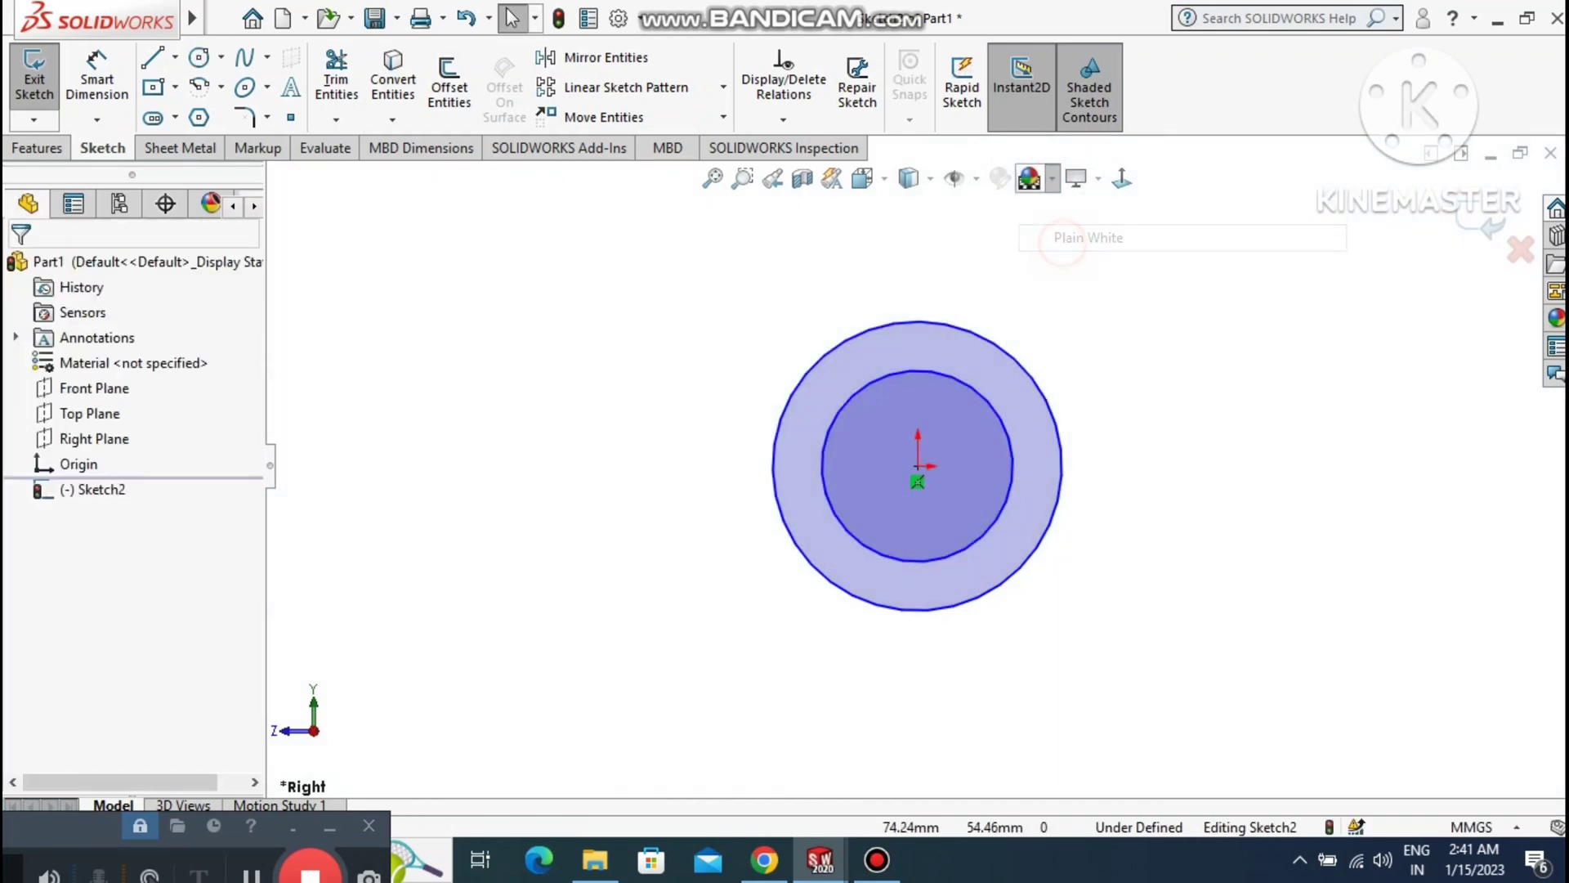
Dimension the outer circle's diameter as 33 mm.
click(95, 76)
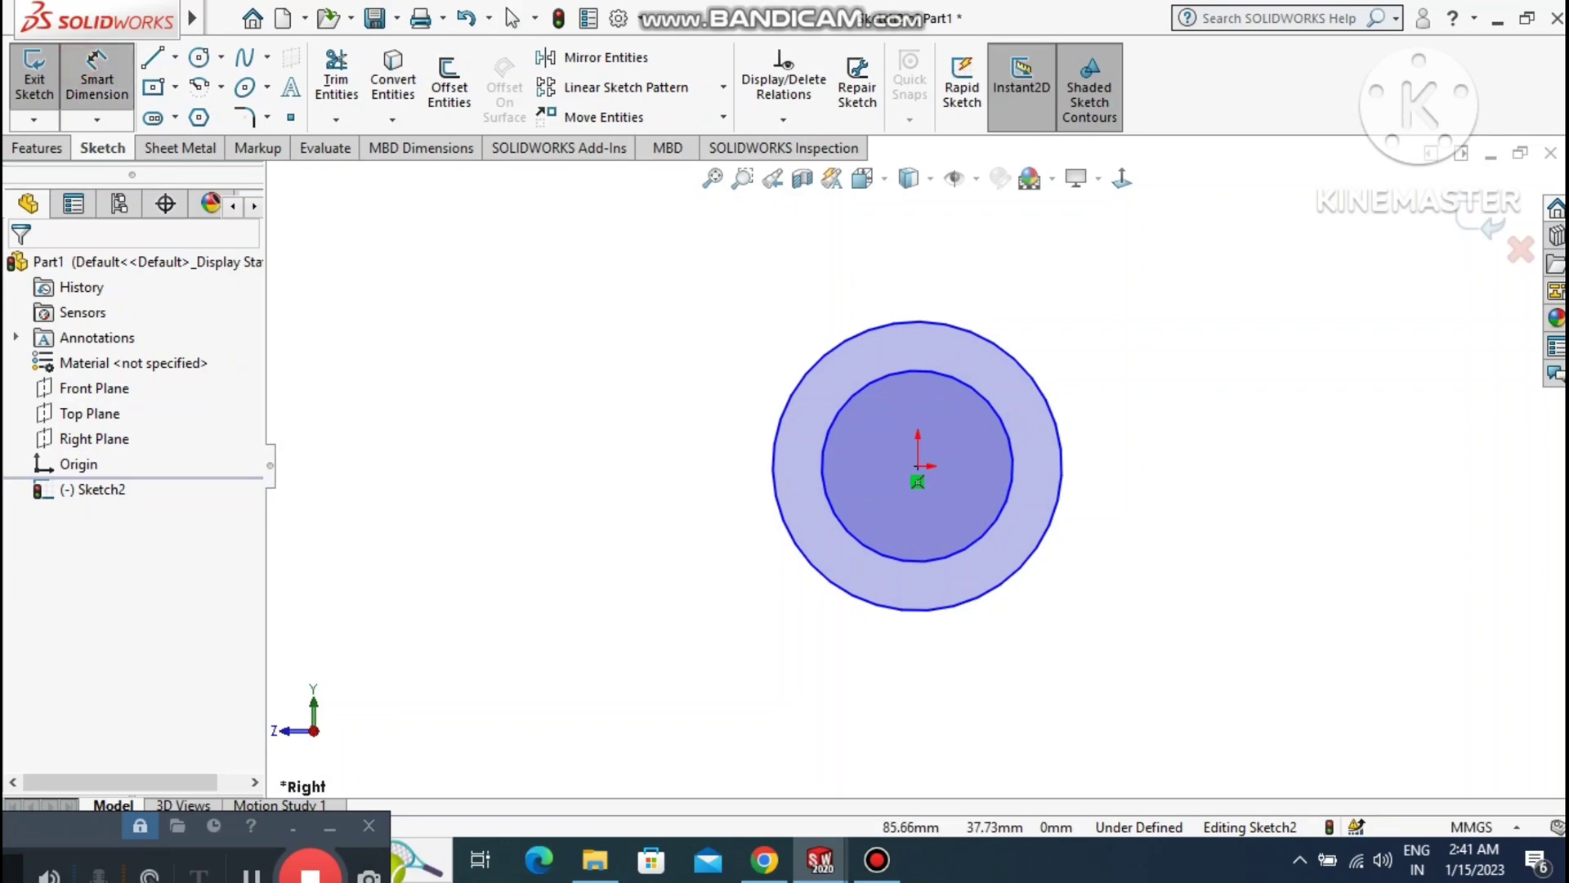
click(1041, 381)
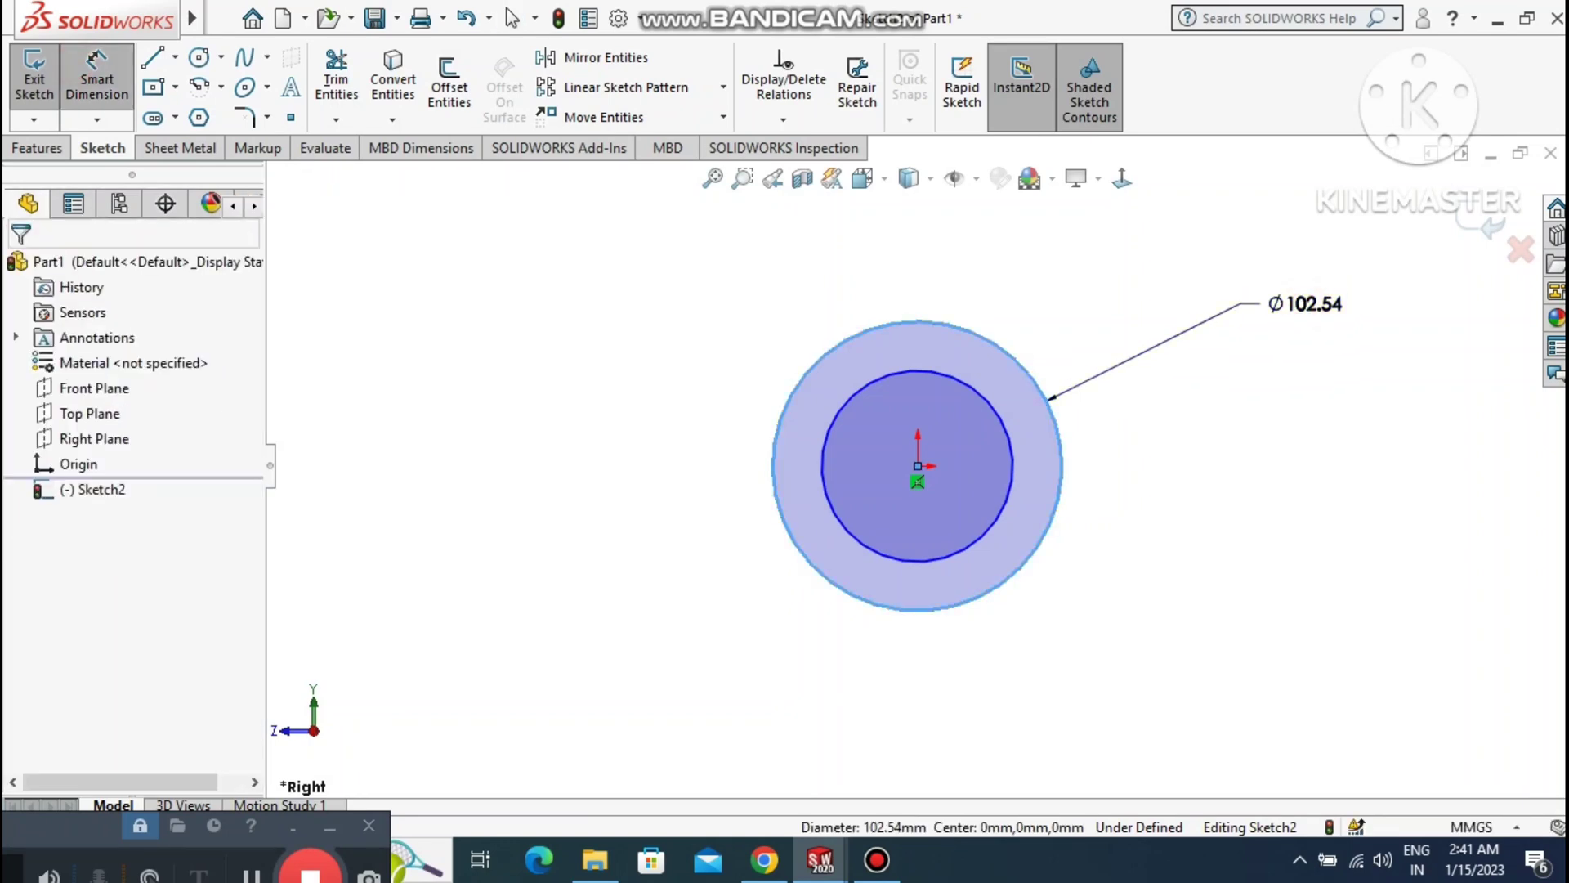
click(1324, 284)
text(33)
key(Return)
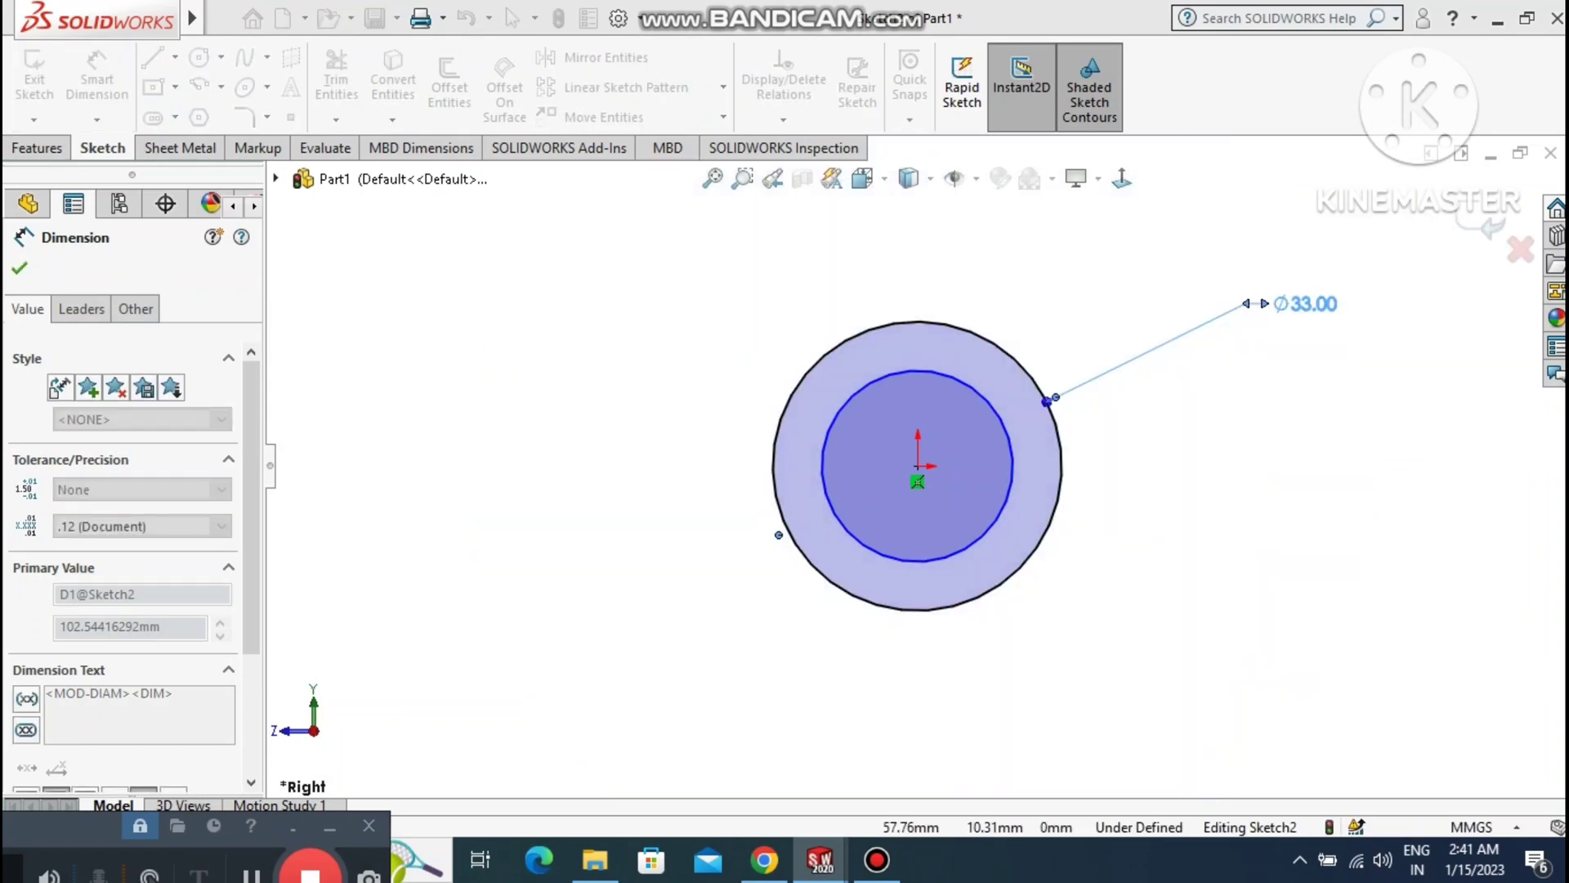
click(1415, 378)
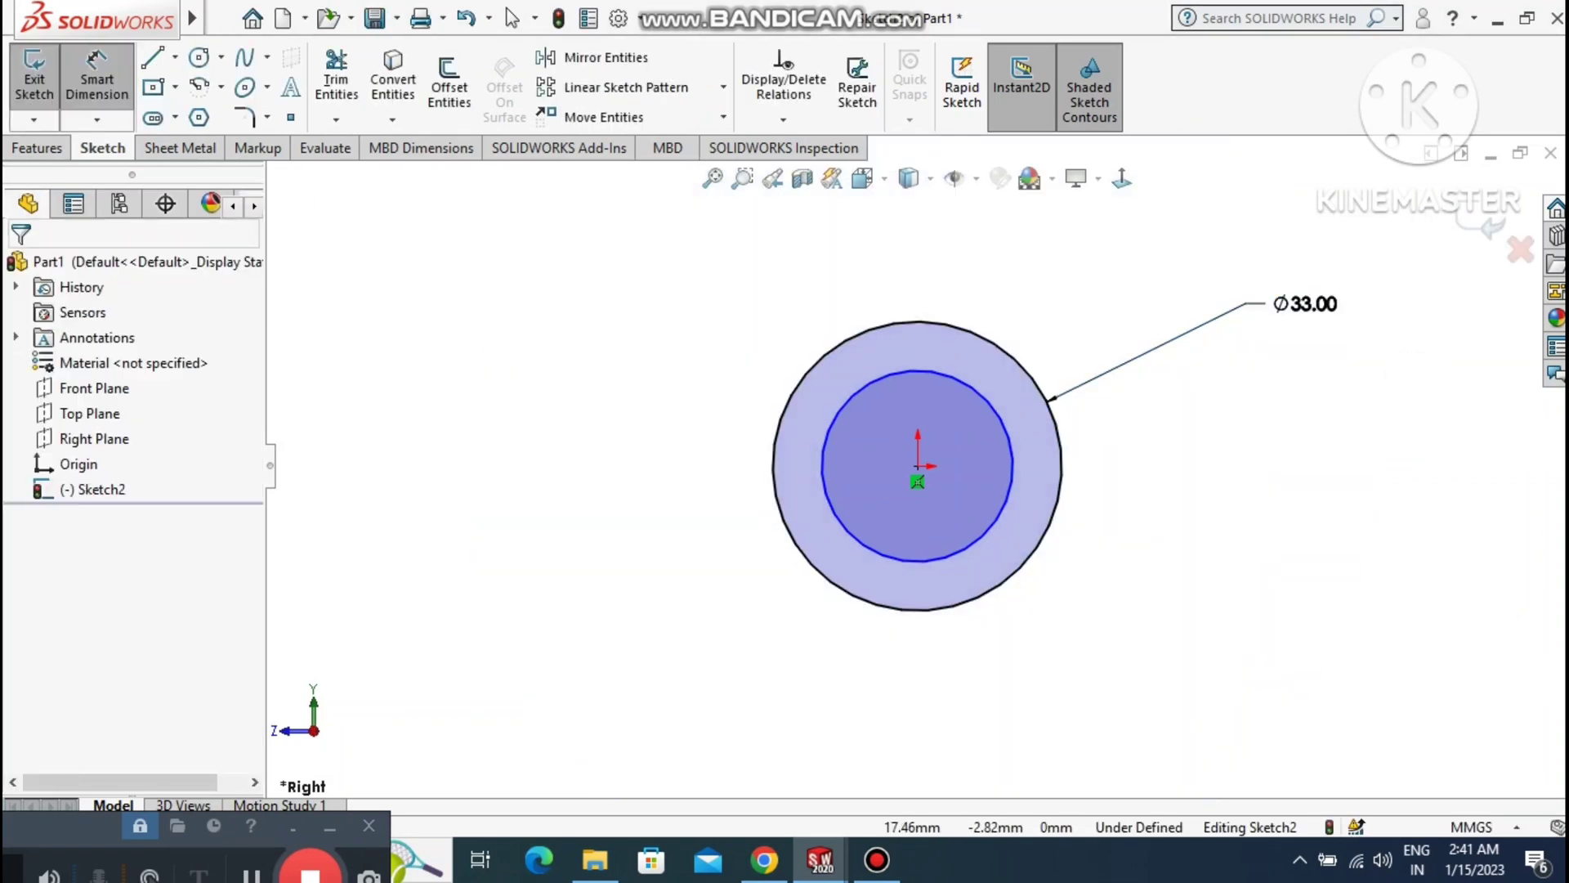
Dimension the inner circle's diameter as 19 mm.
click(1010, 508)
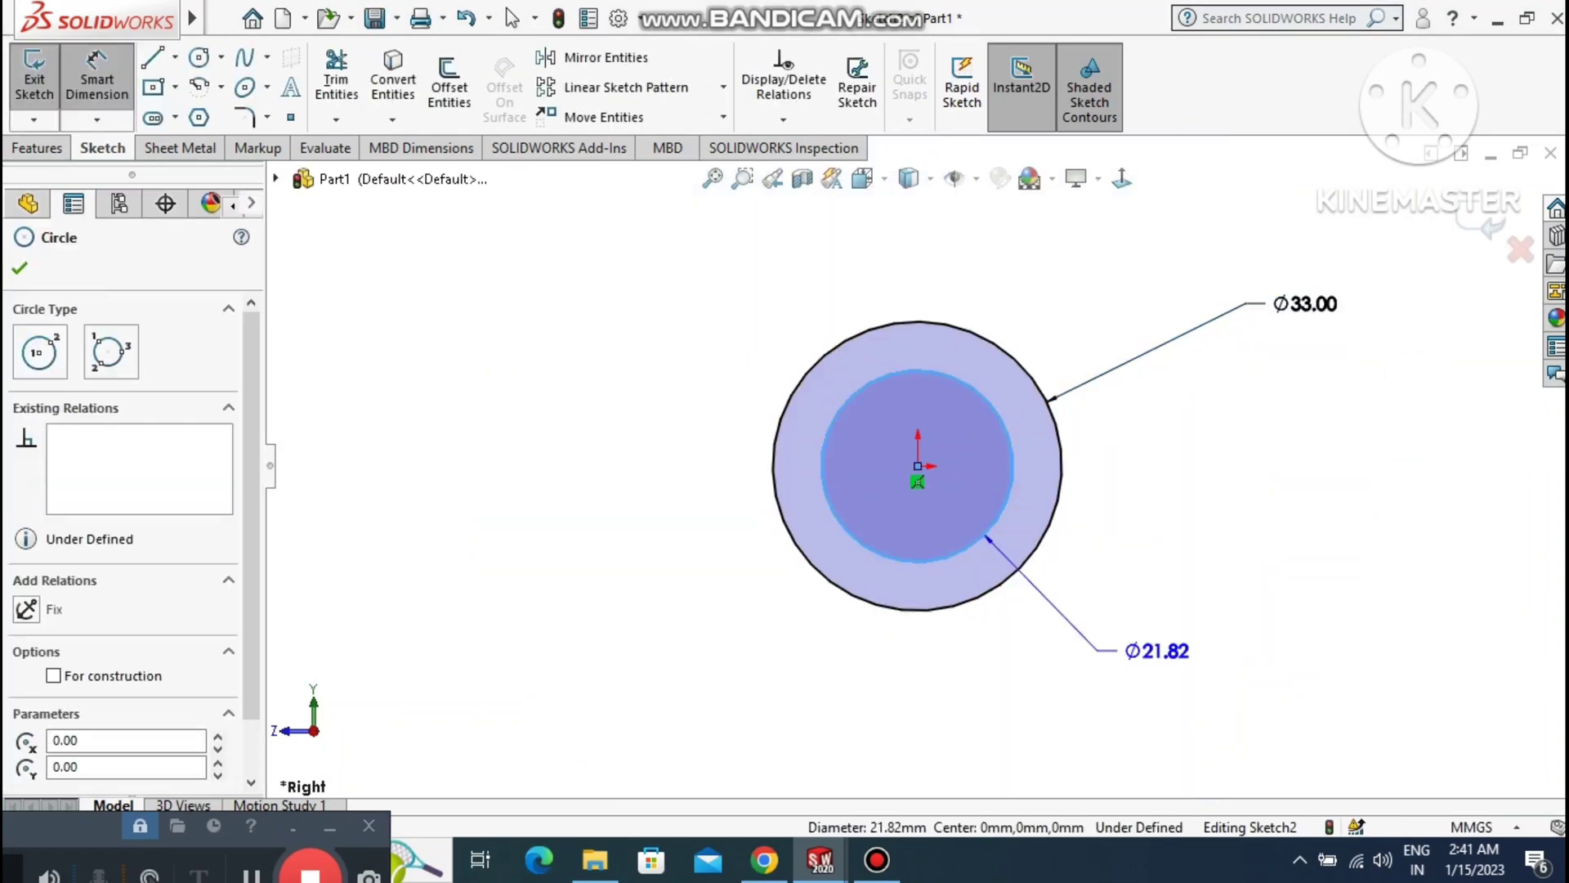
click(1064, 645)
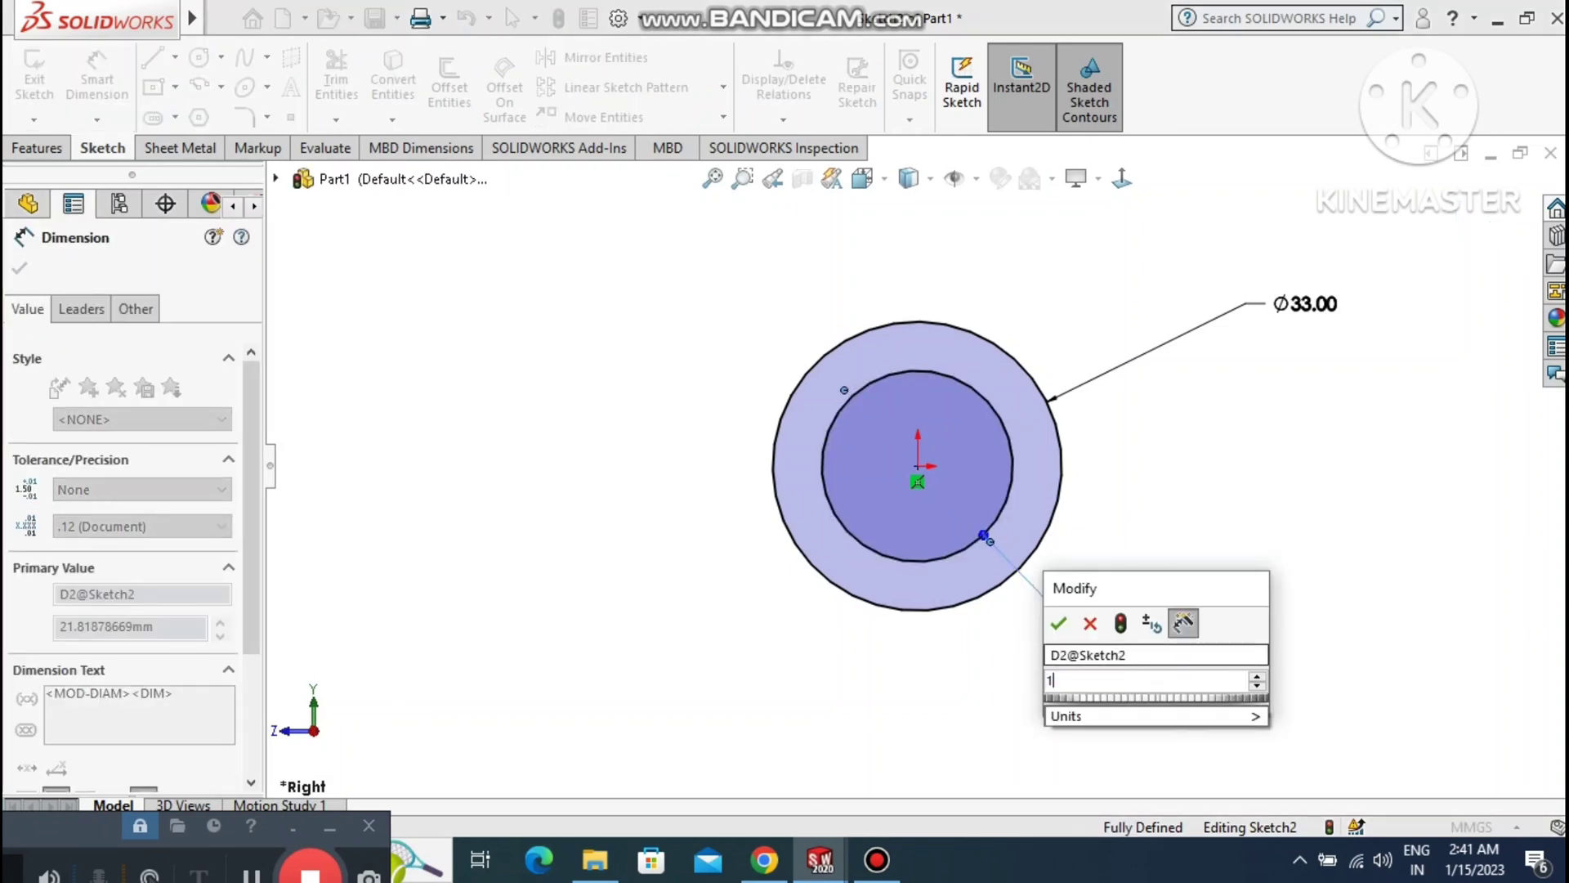
text(1)
key(Return)
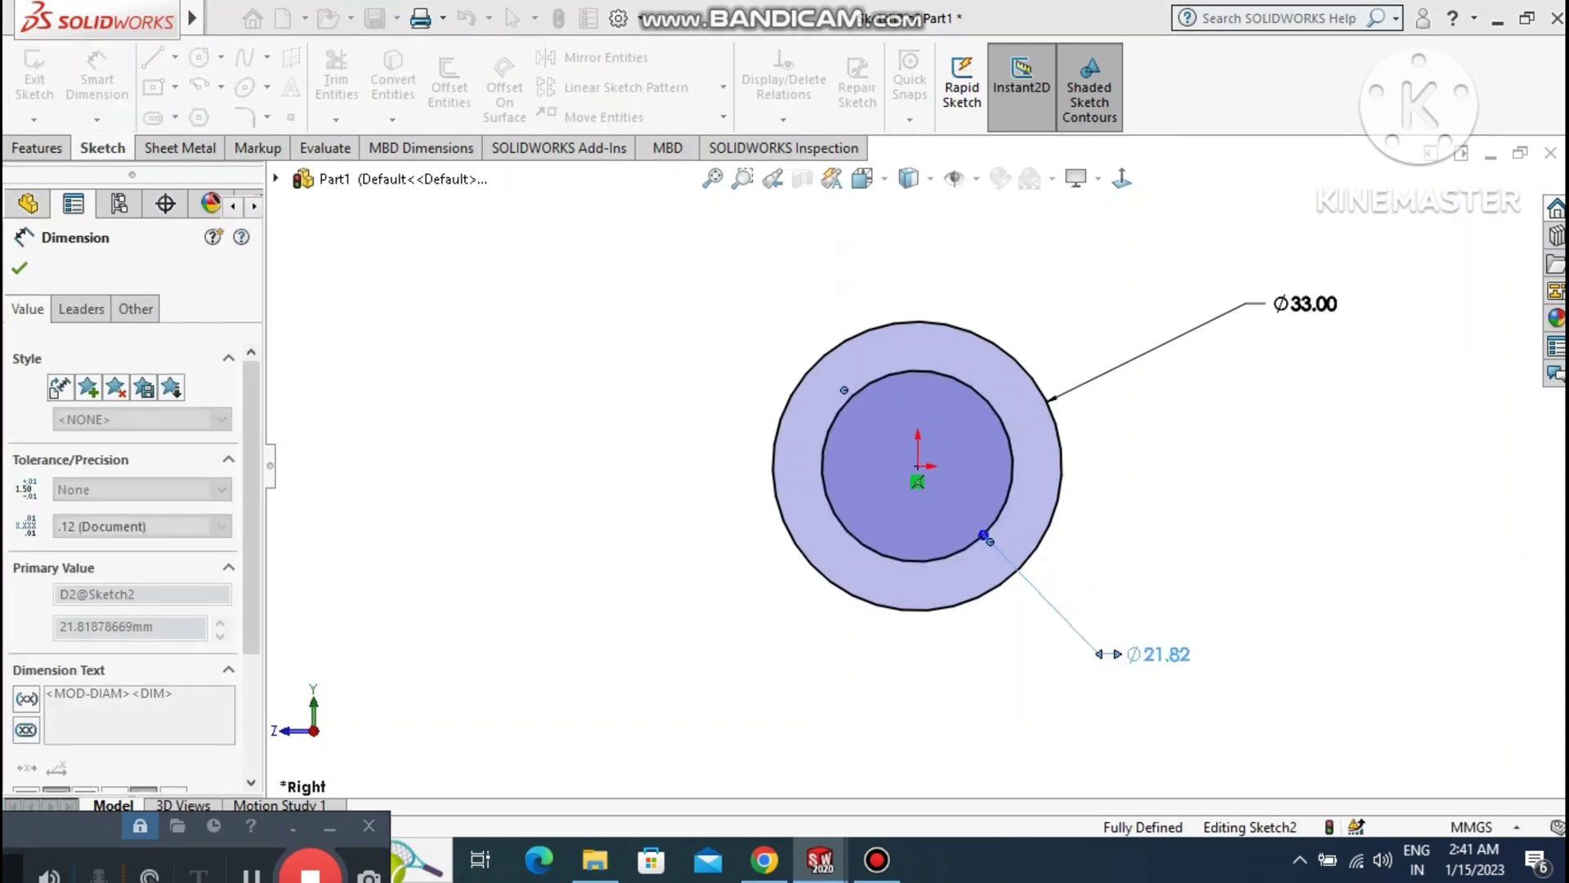
click(1222, 482)
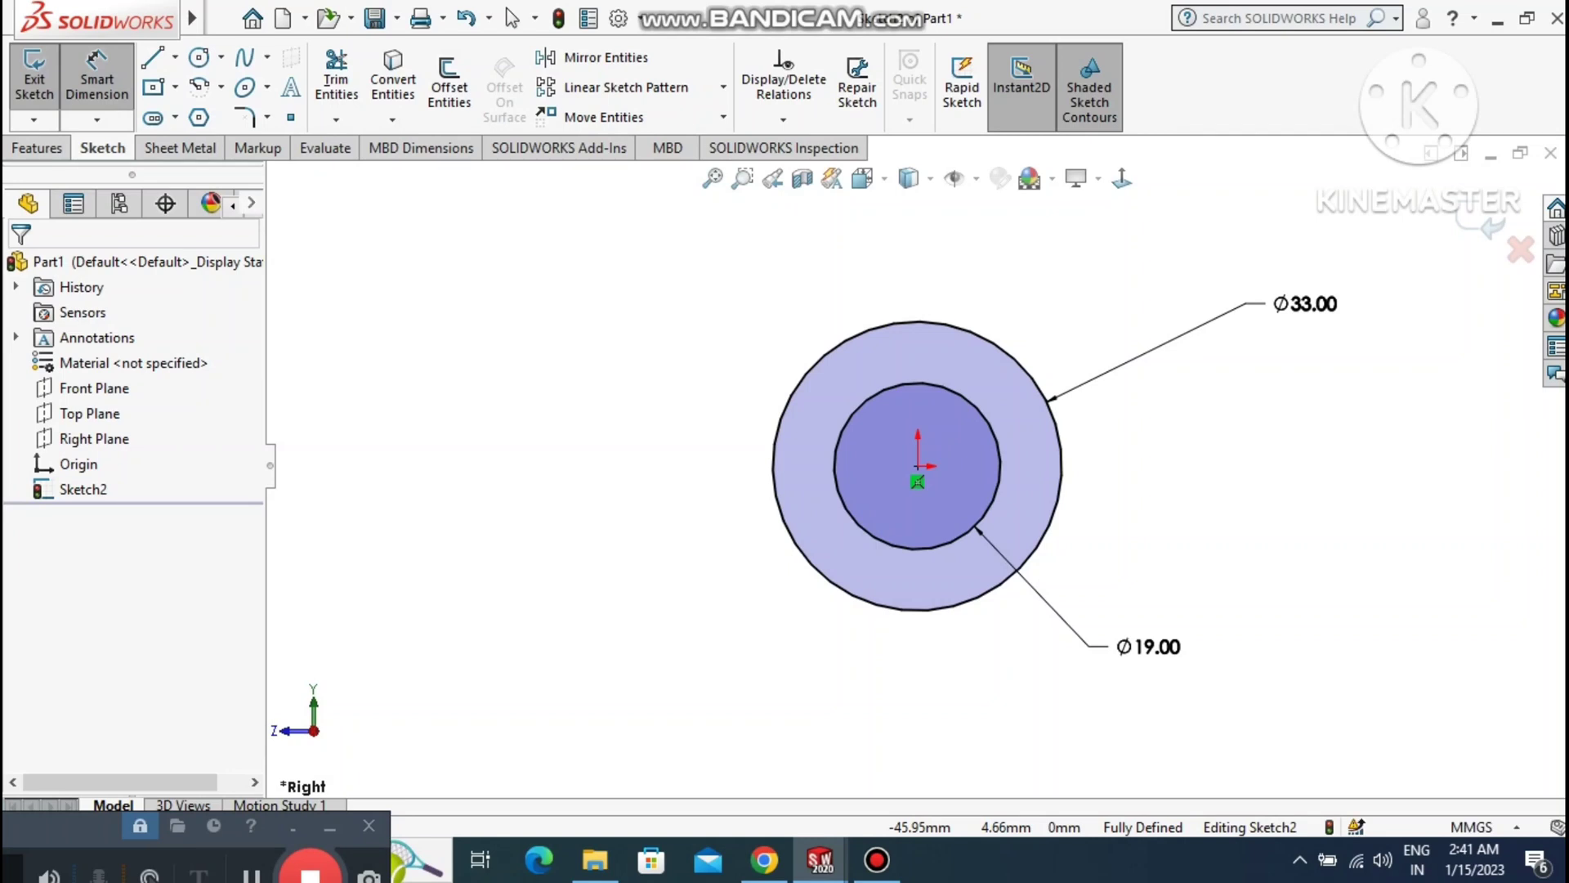
Extrude the ring profile 88 mm with the Mid Plane end condition to form the main pipe.
click(31, 153)
click(37, 92)
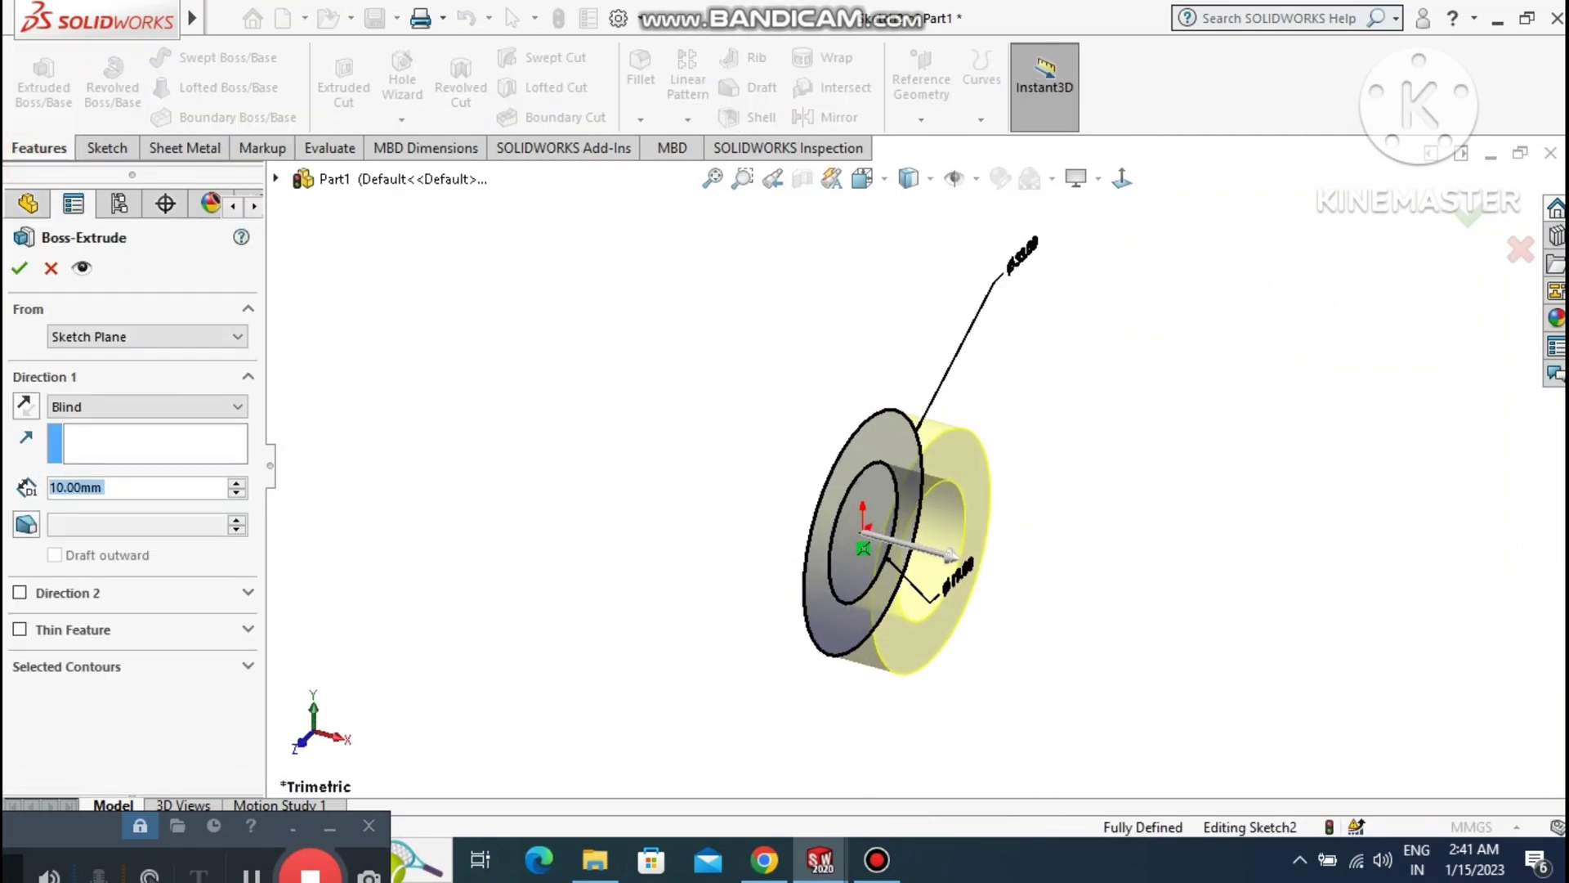
middle_drag(621, 343, 770, 620)
scroll(719, 642, down, 2)
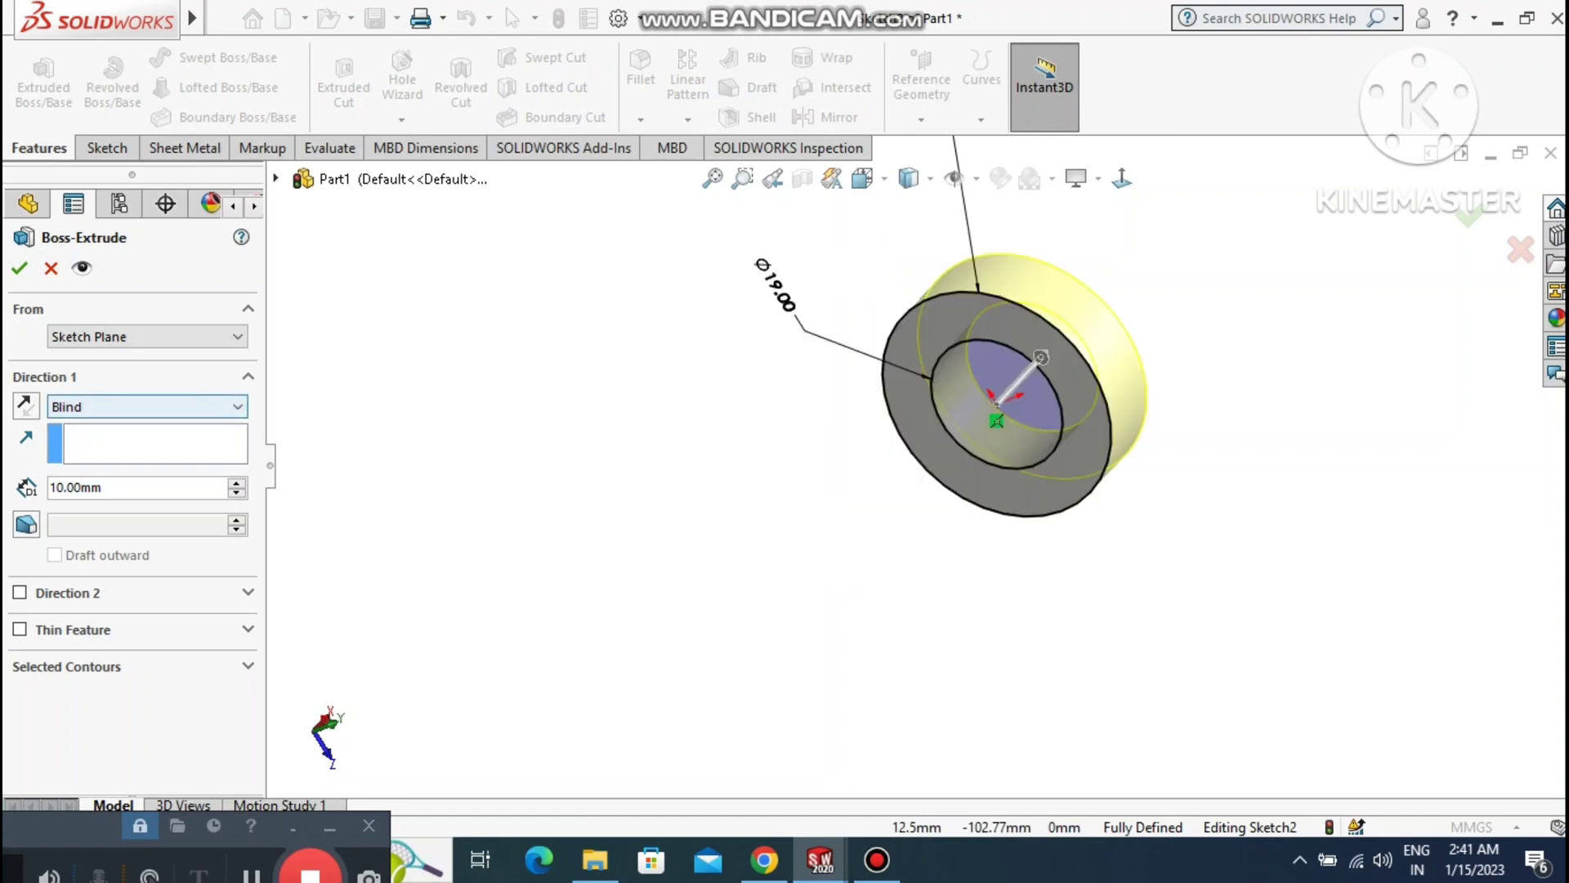
click(135, 406)
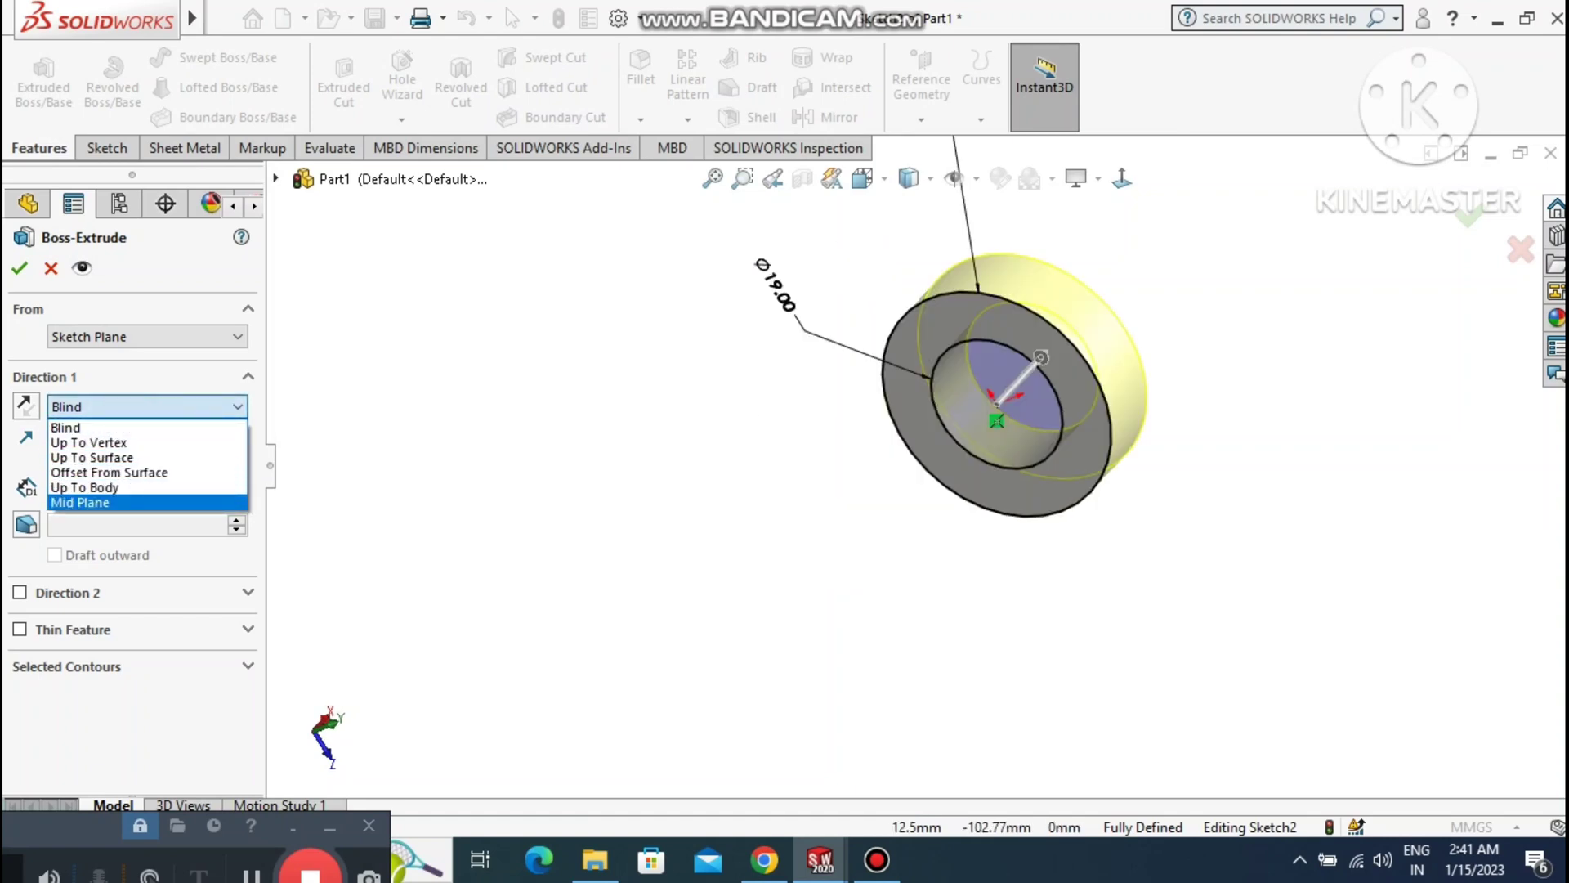
click(78, 502)
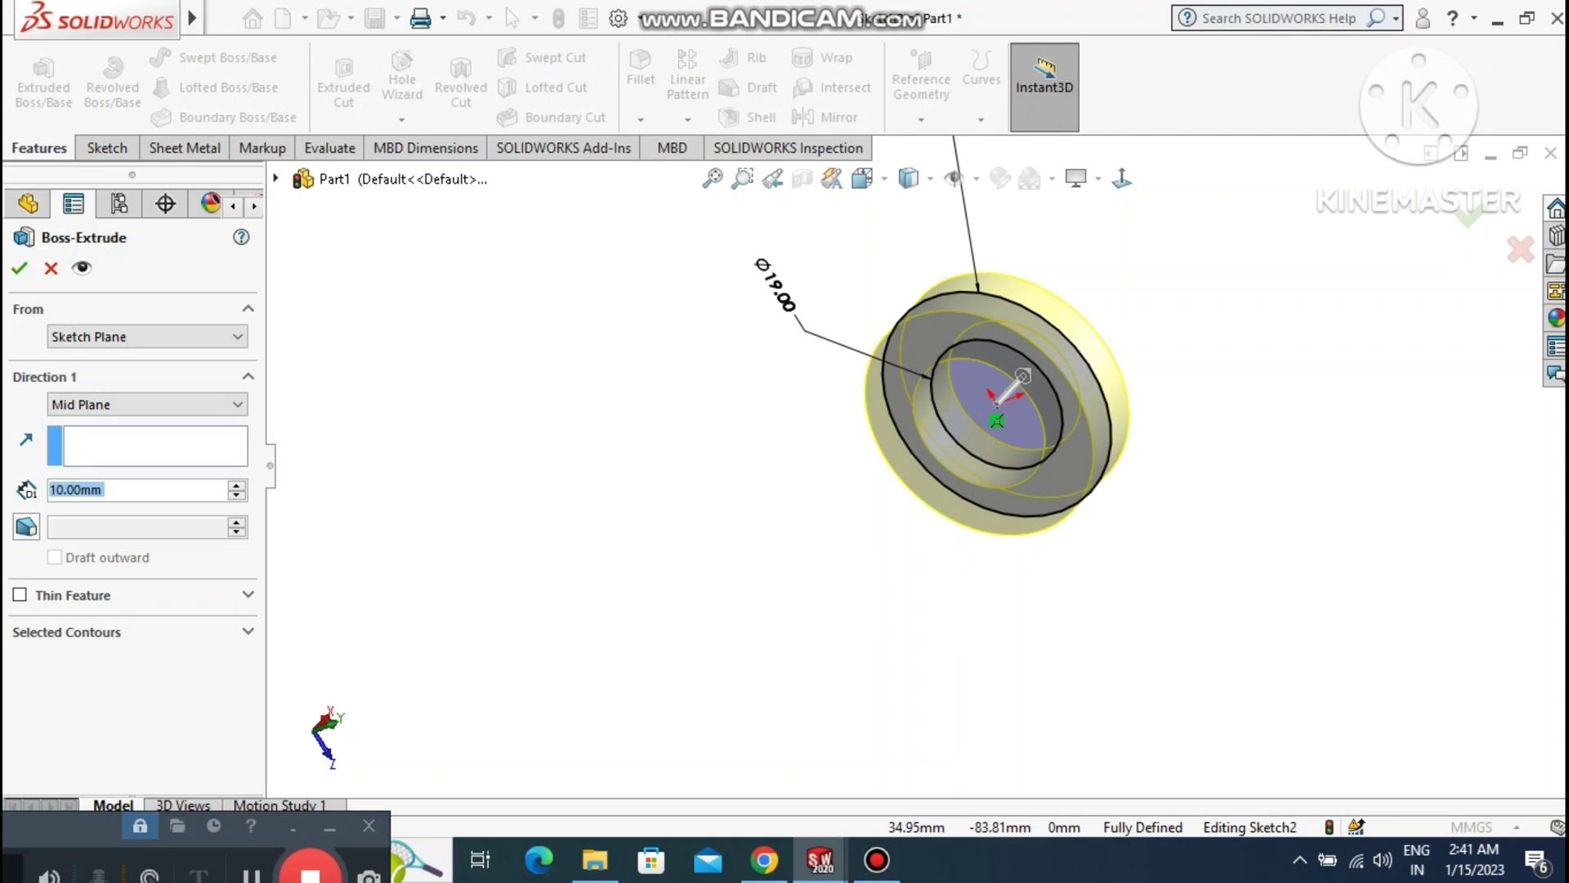
text(88)
key(Return)
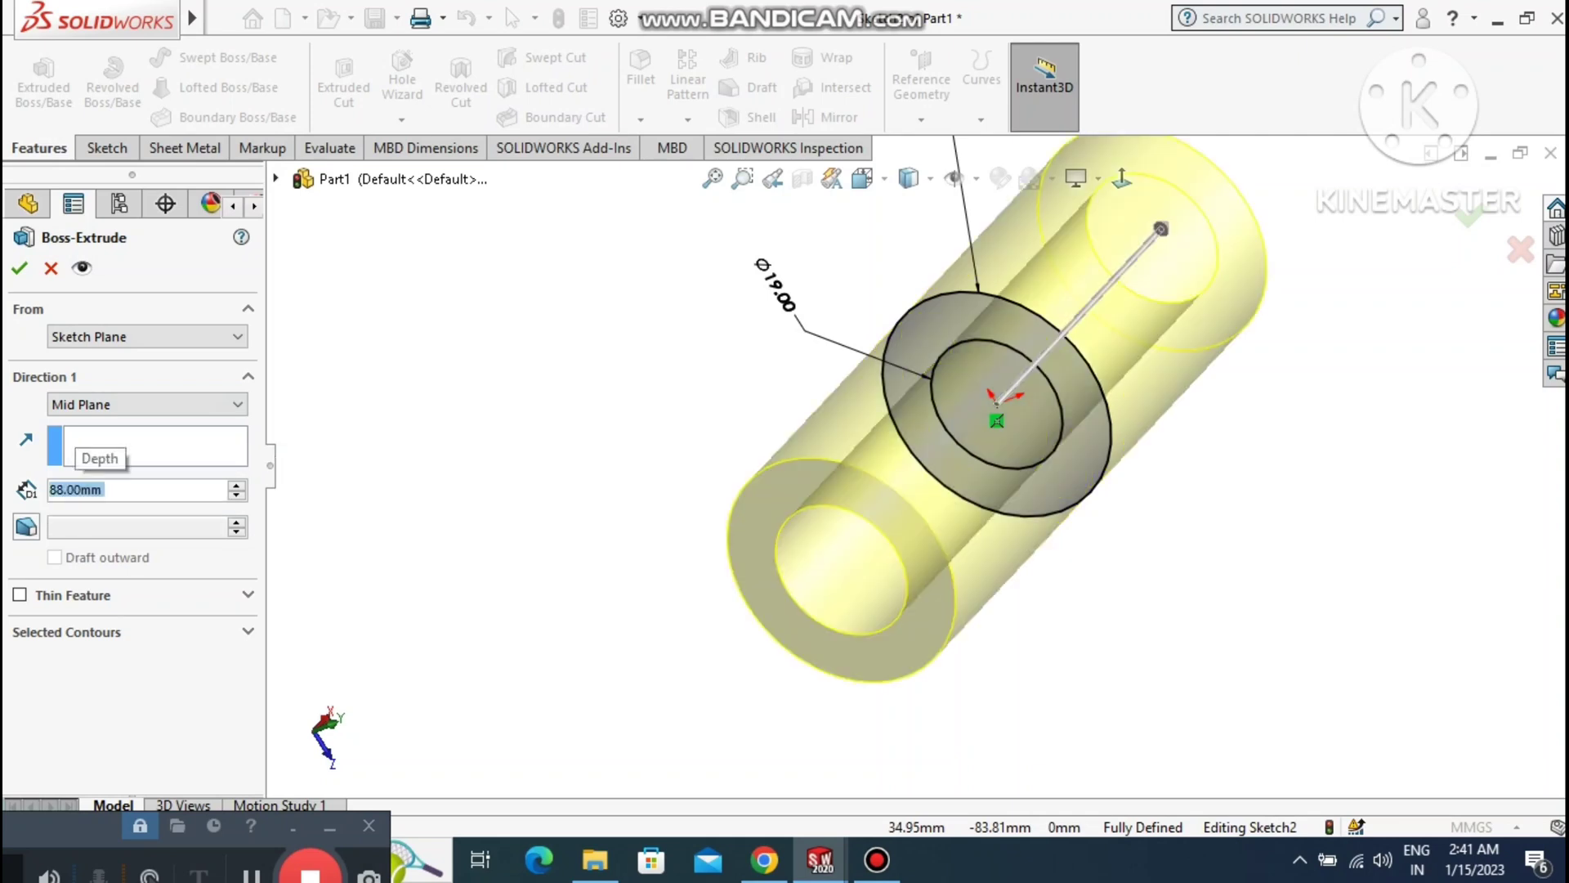
click(20, 268)
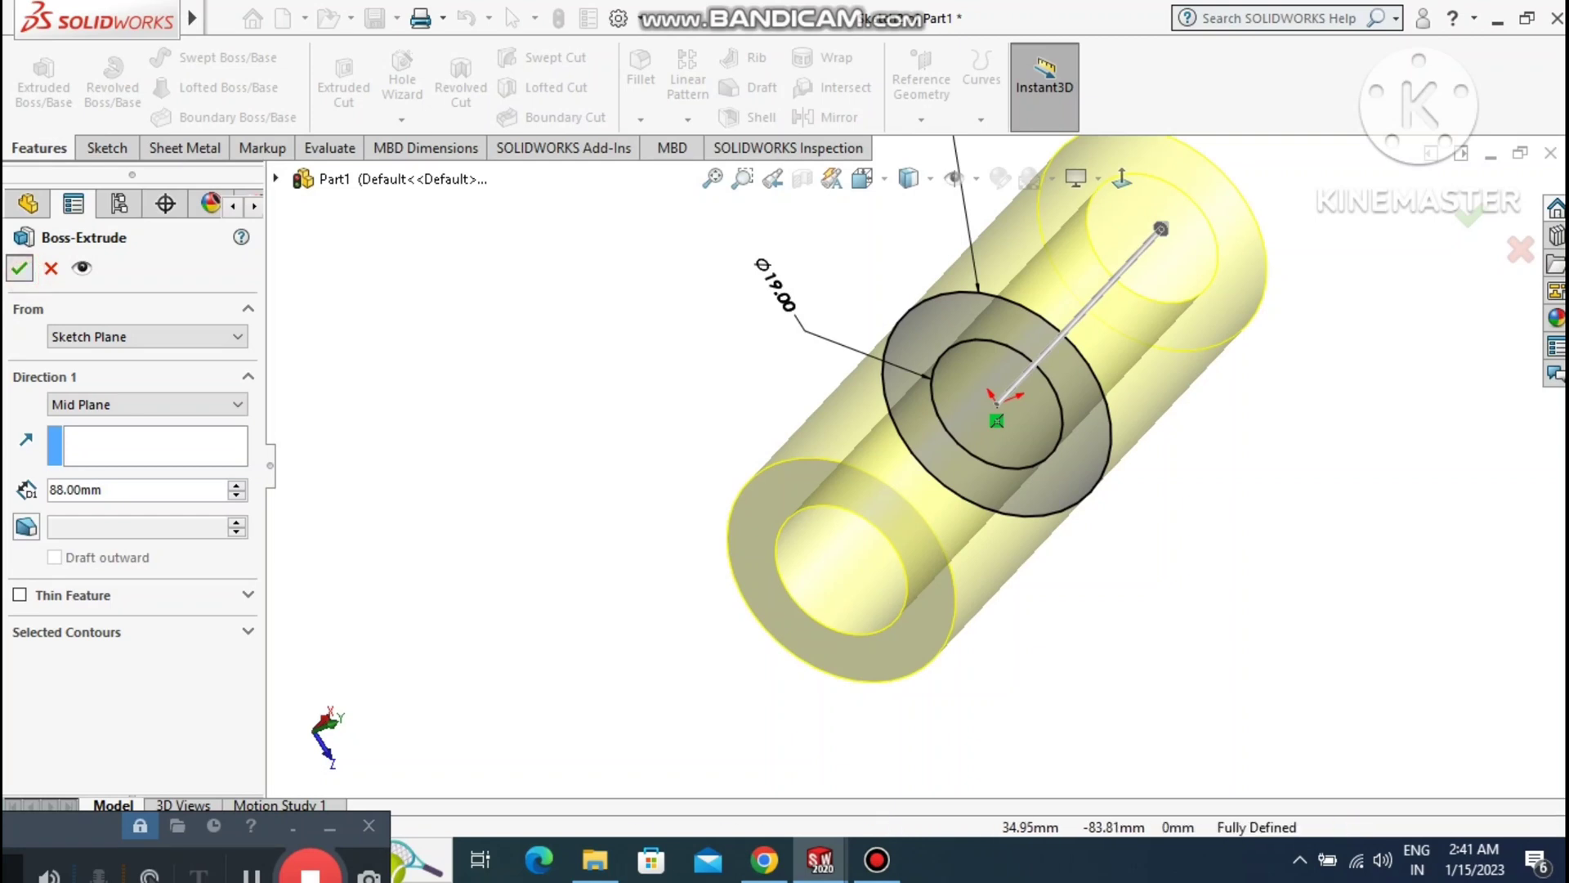
click(589, 446)
scroll(904, 479, up, 2)
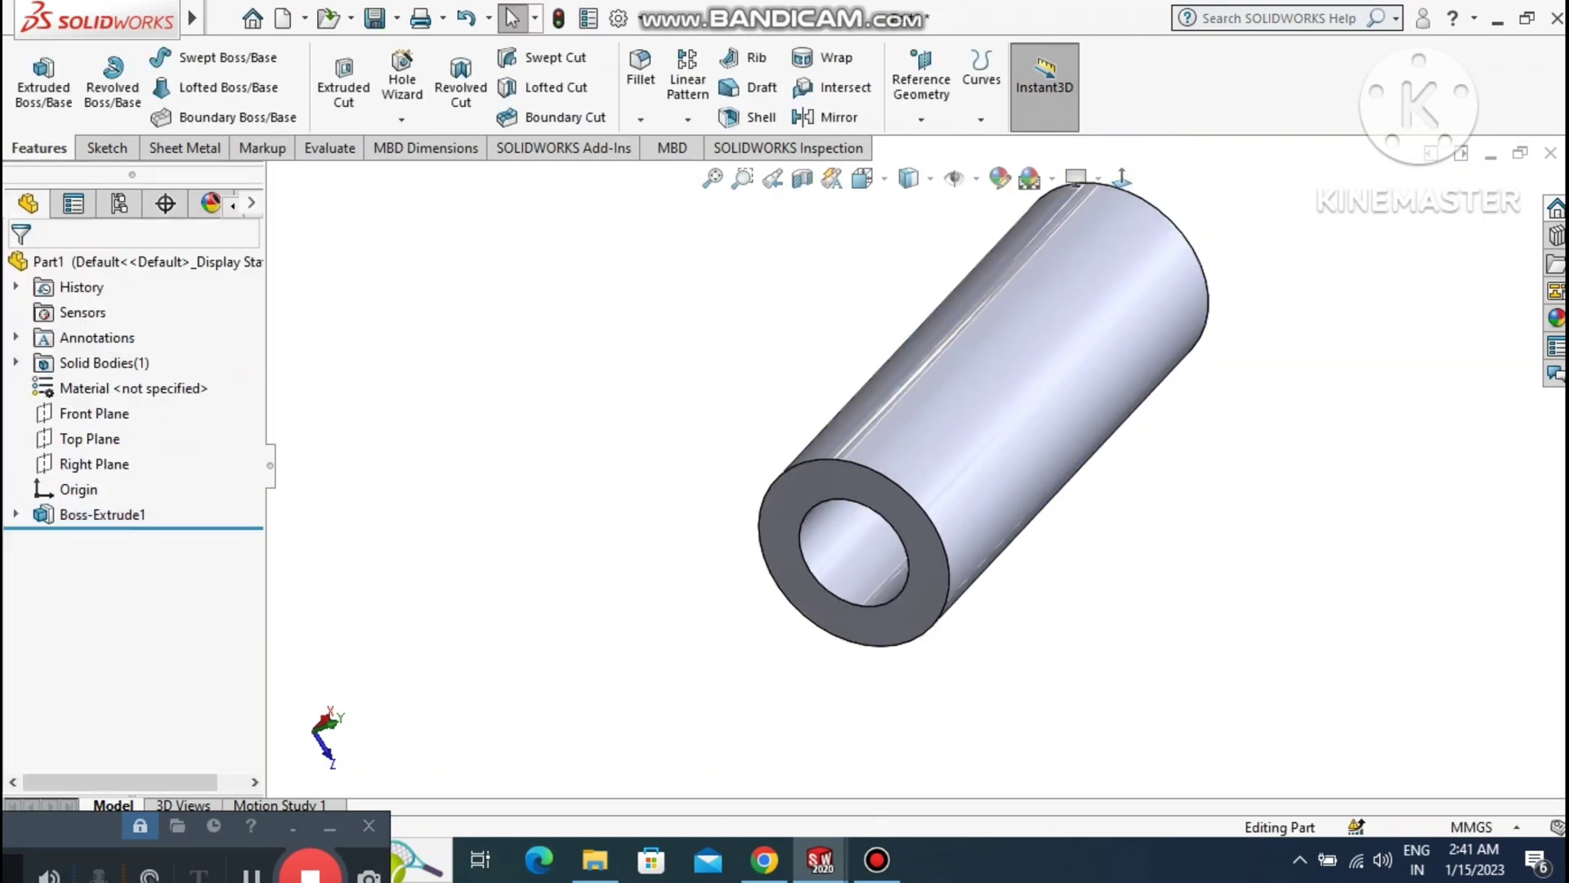
Sketch two concentric circles centred on the origin on the pipe's end face, the outer about 39.7 mm in diameter and the inner on the bore edge.
middle_drag(818, 458, 994, 437)
scroll(994, 437, up, 2)
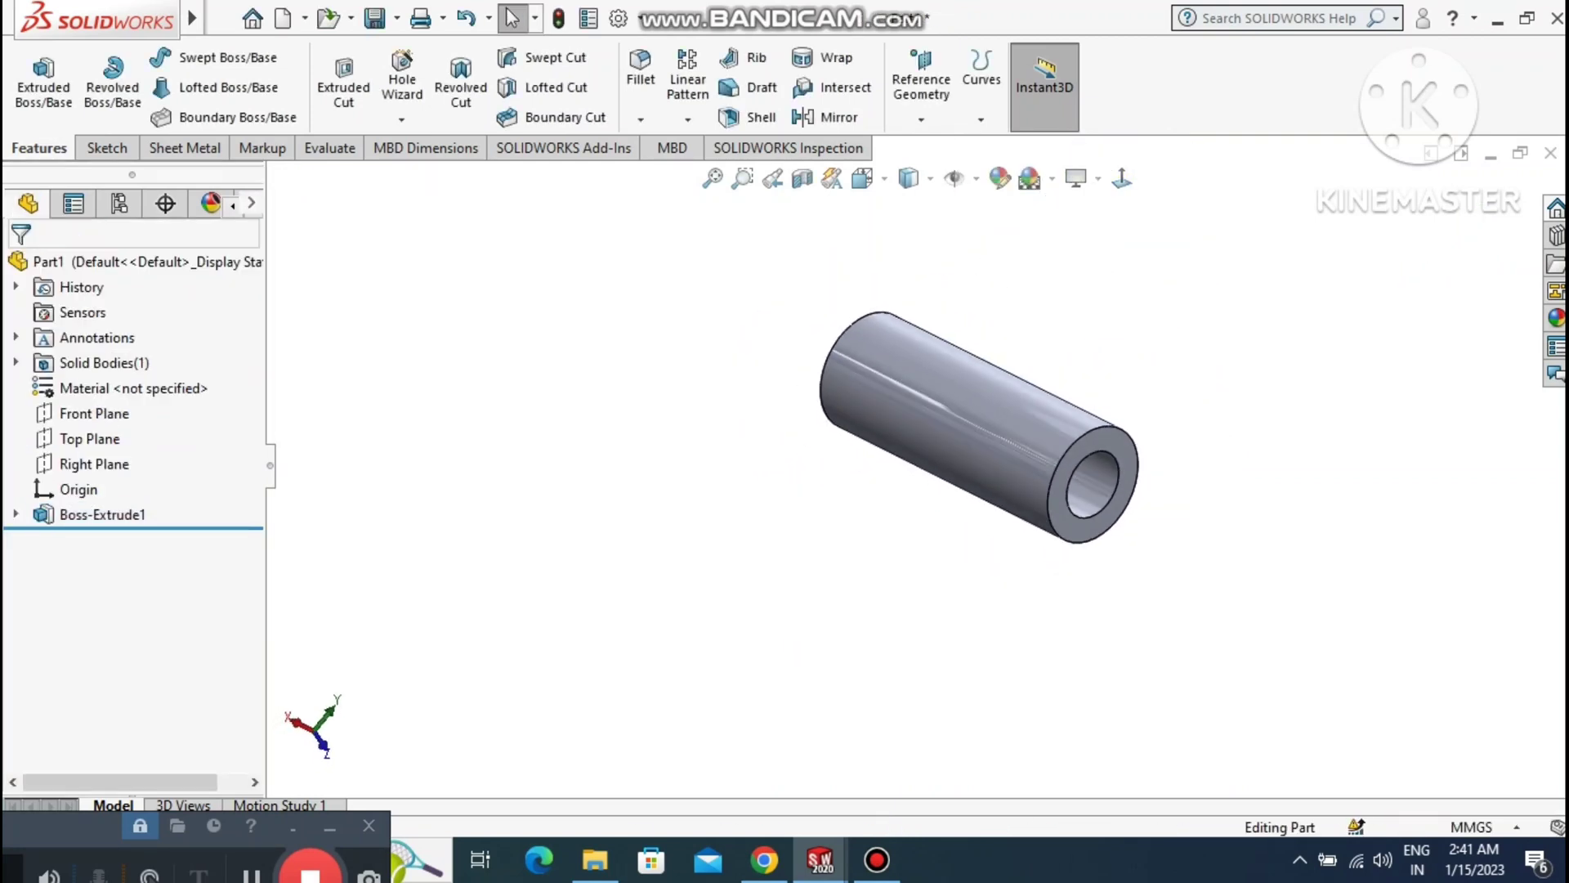
right_click(1113, 437)
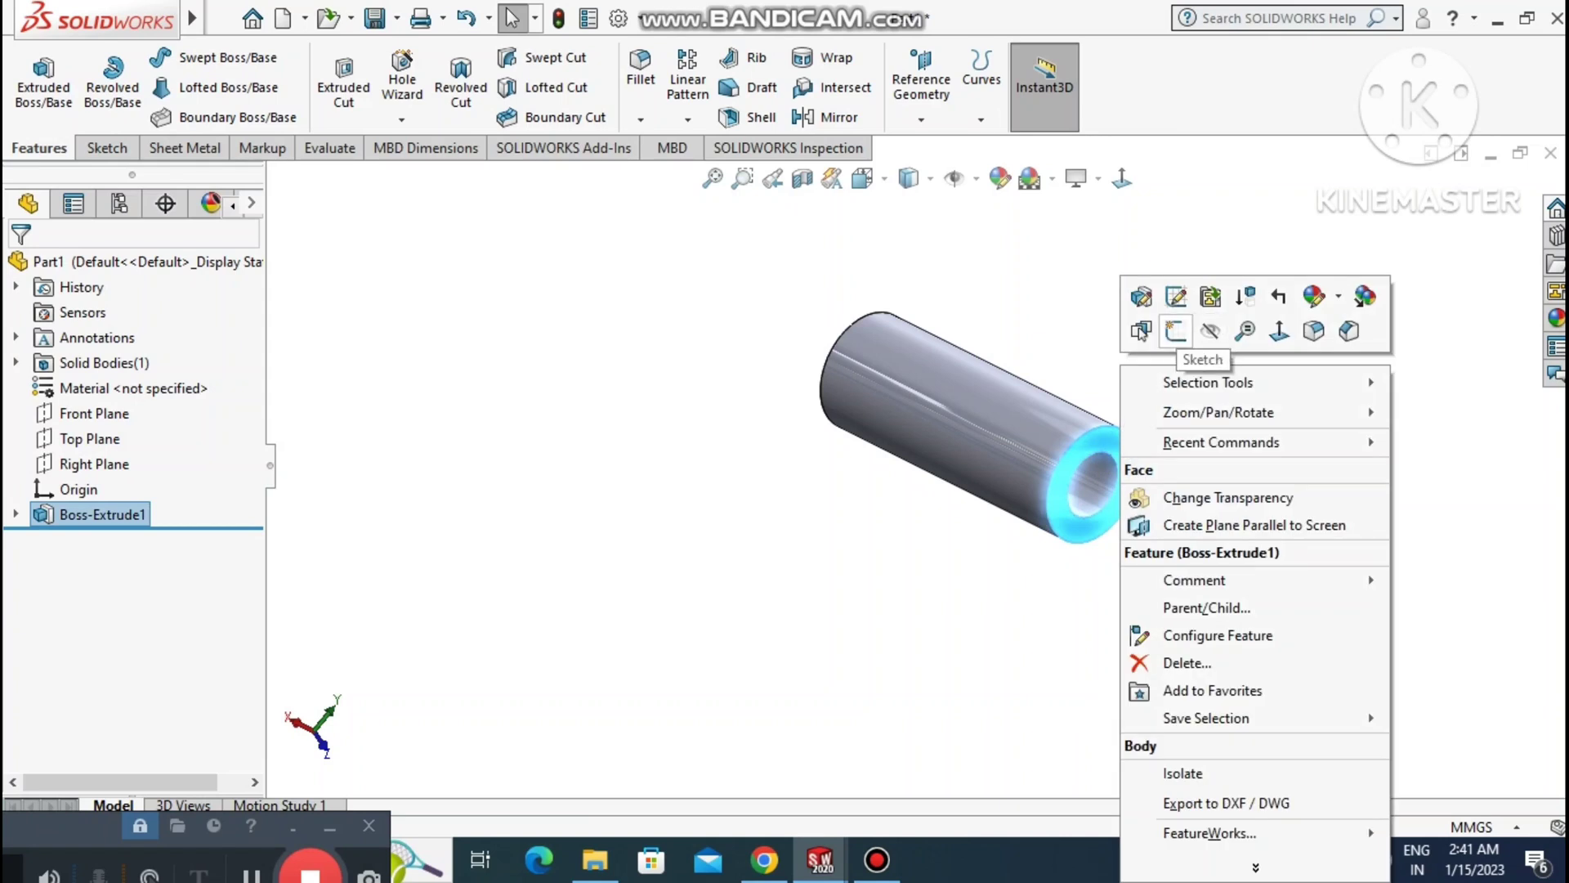
click(1176, 330)
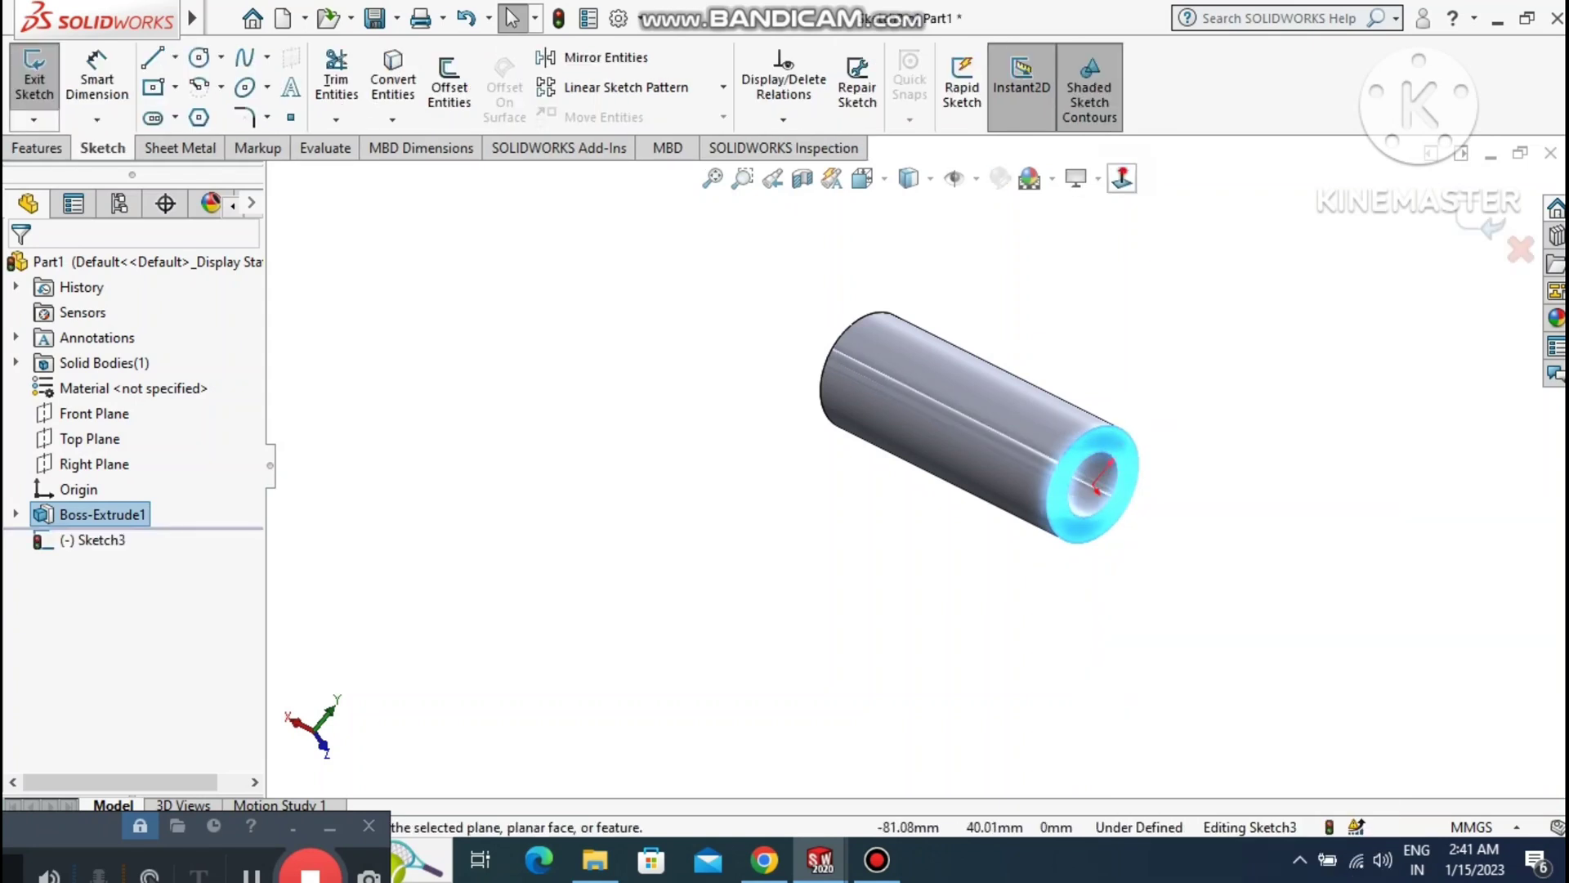
click(1122, 178)
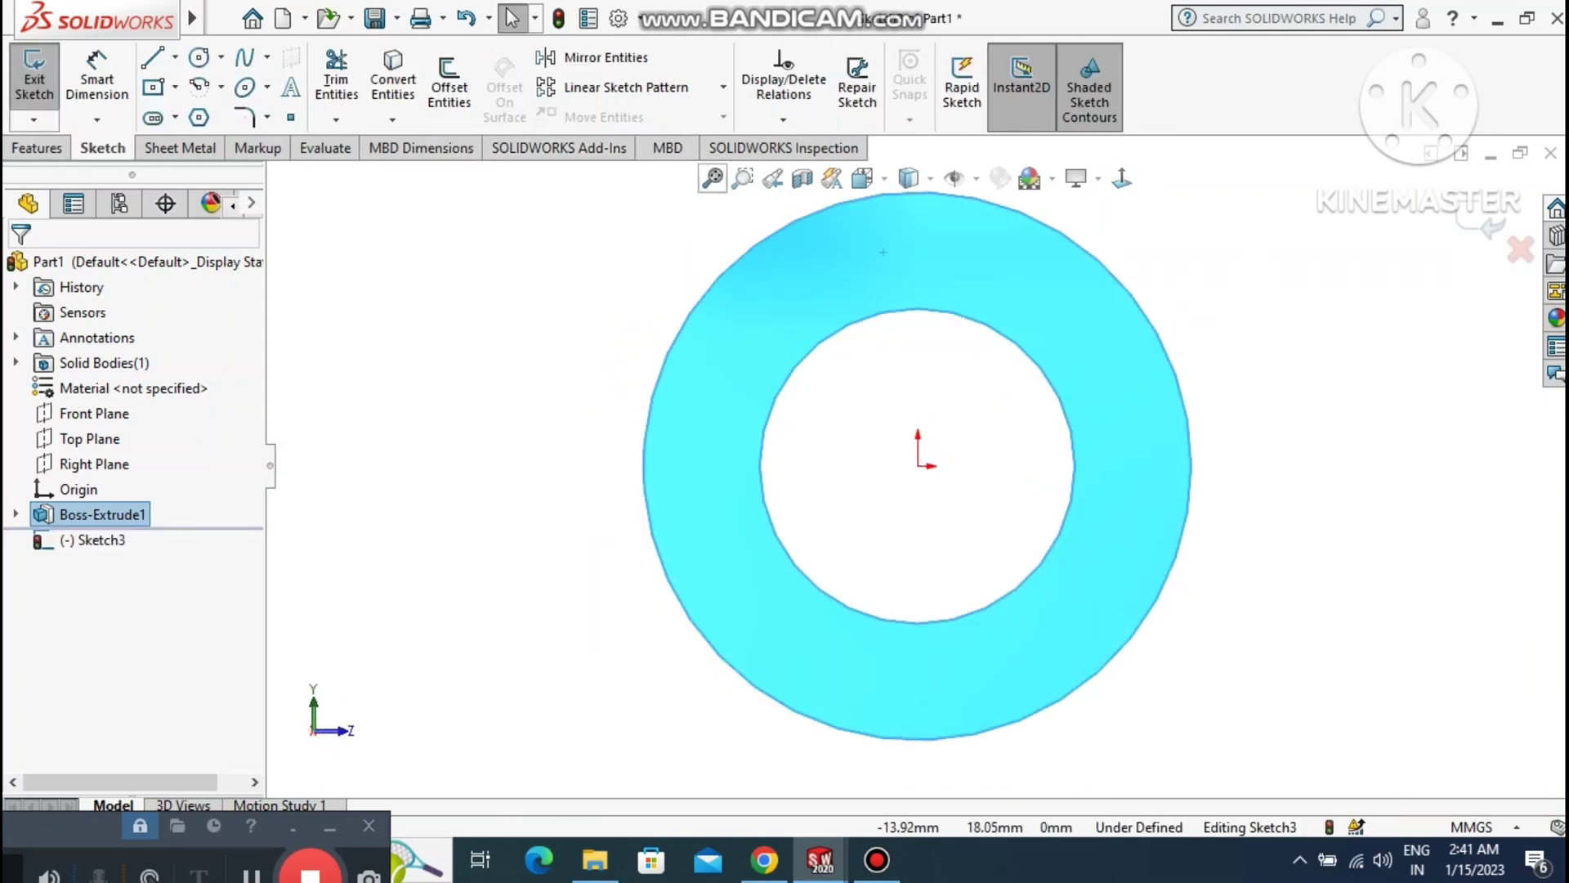
click(710, 178)
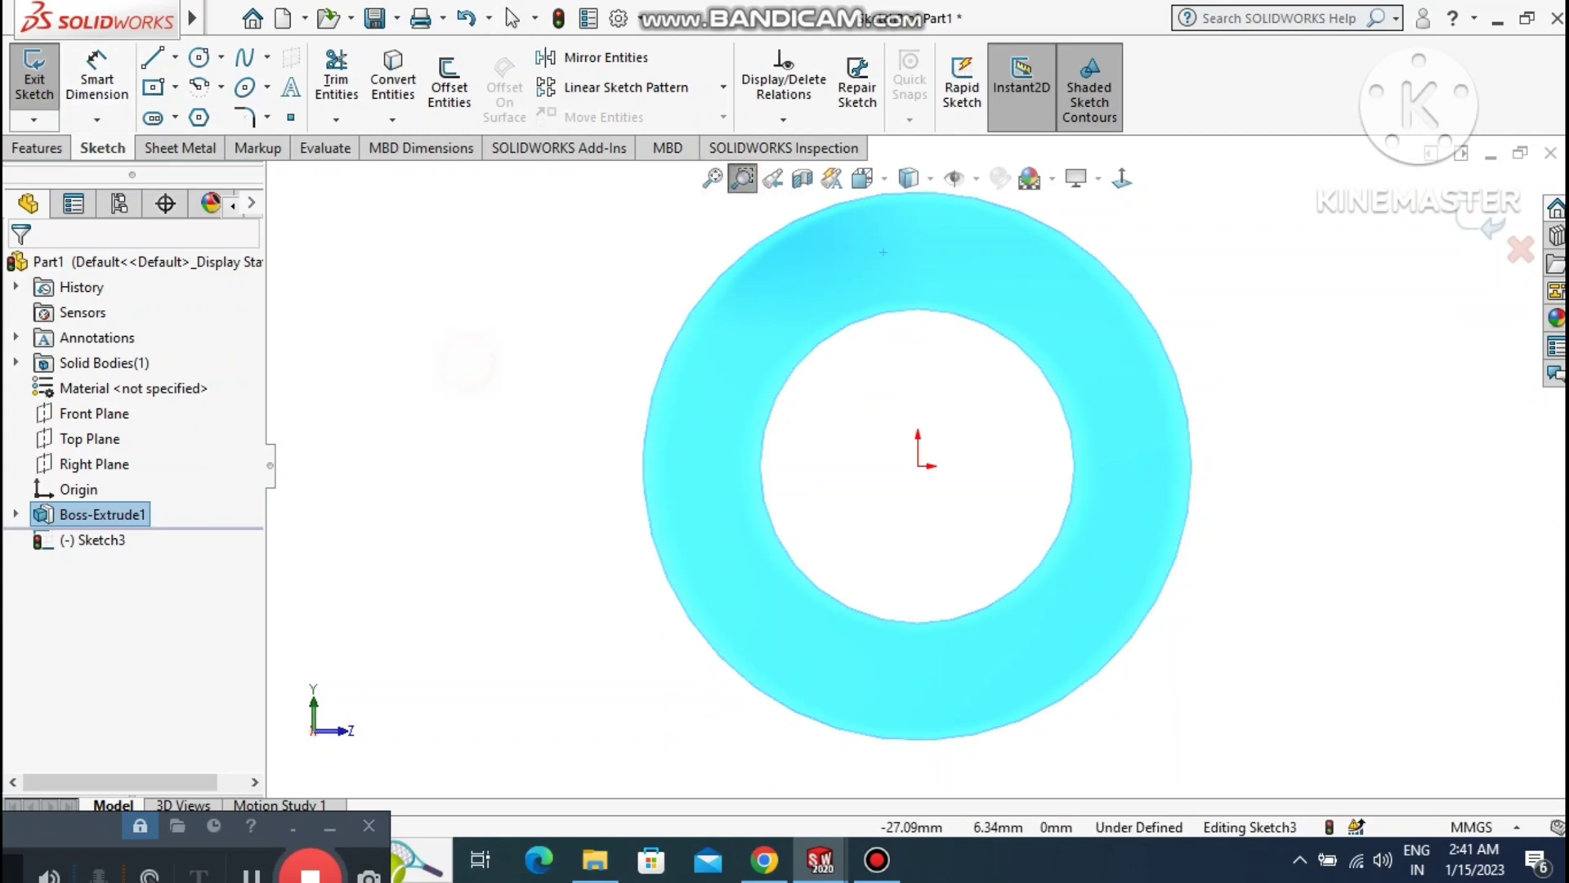
click(220, 57)
click(235, 88)
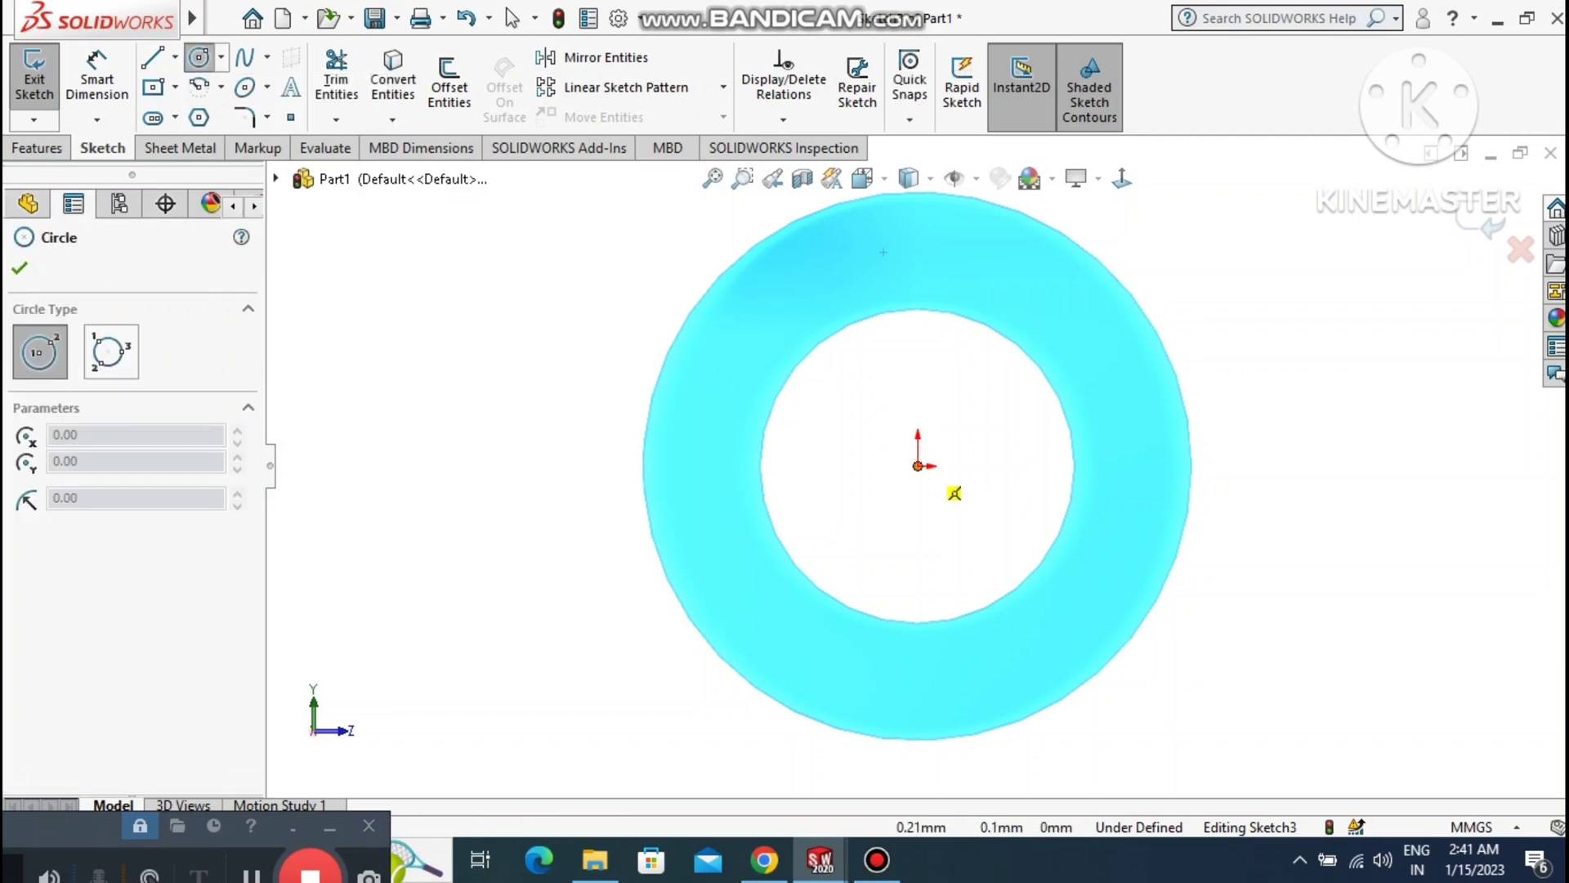
click(918, 465)
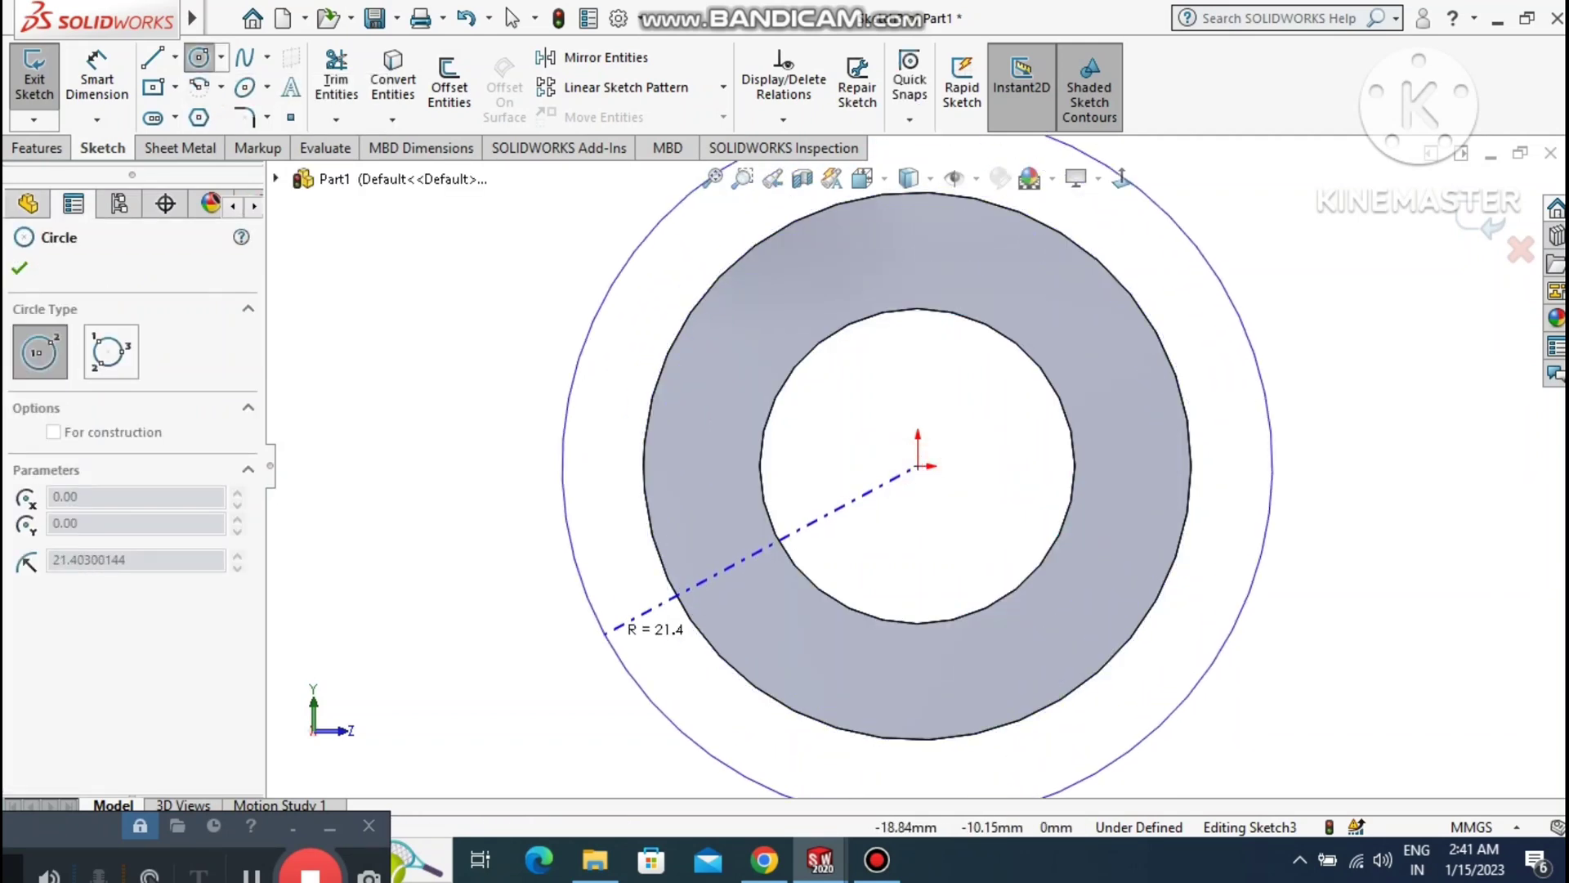
click(628, 621)
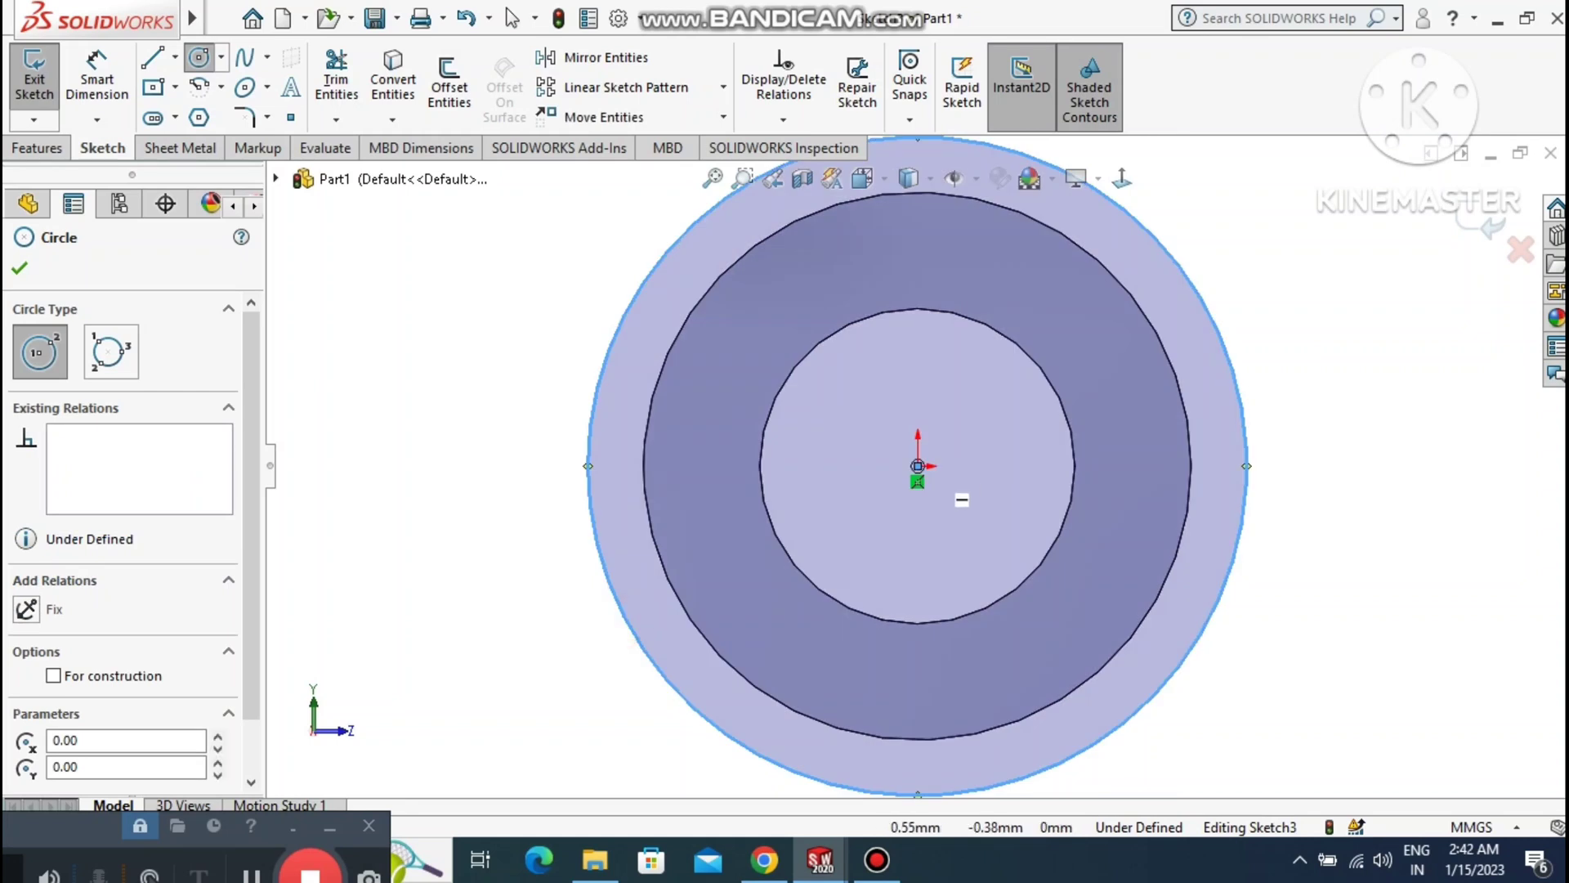
click(918, 466)
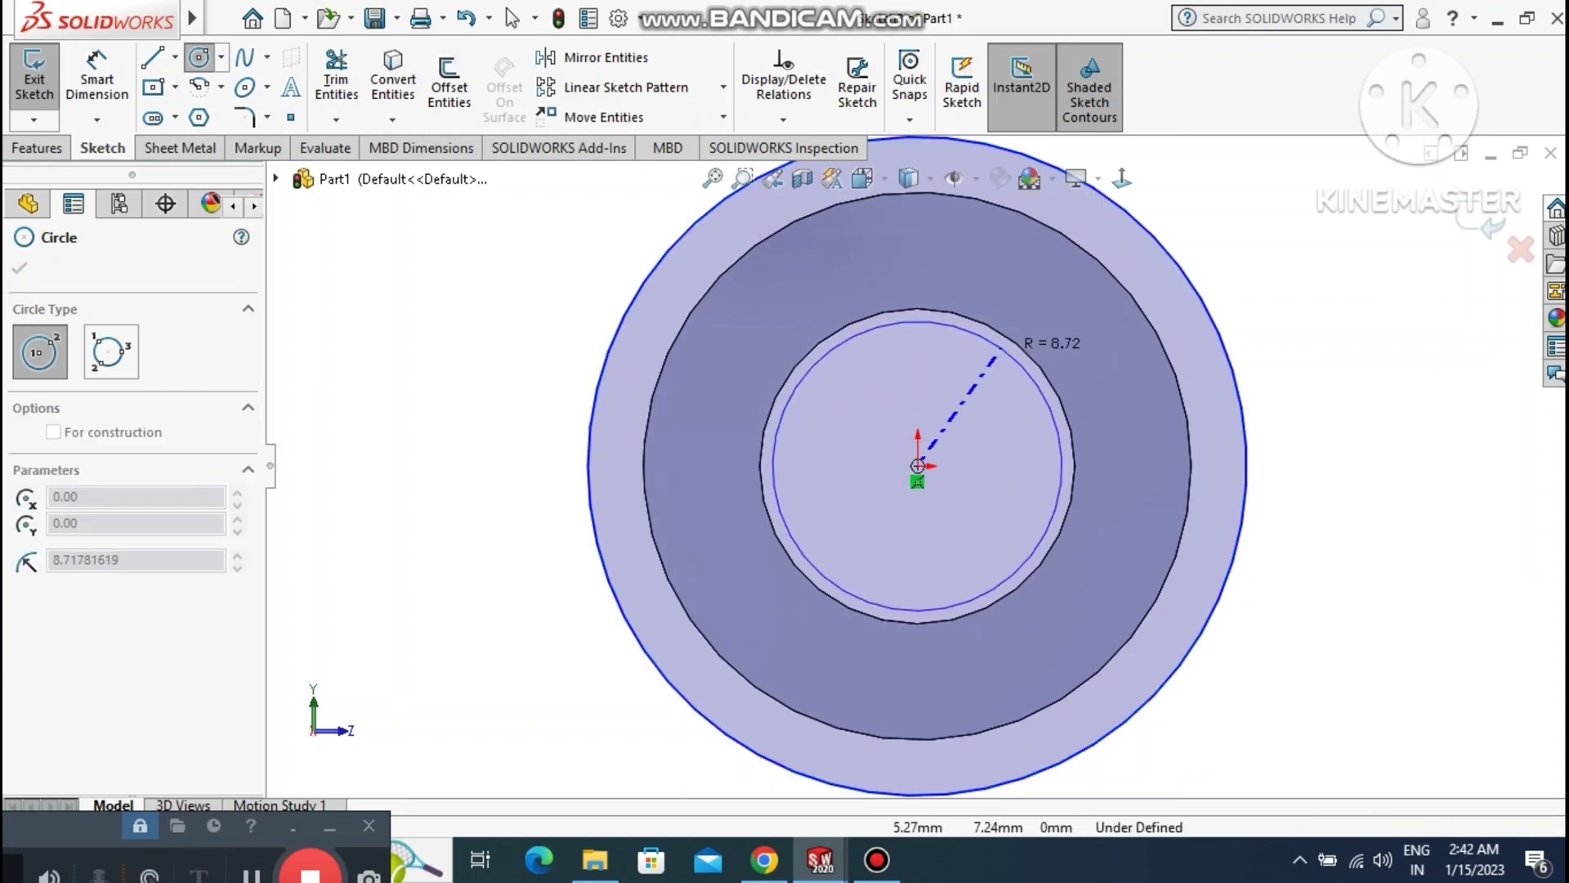
click(1045, 368)
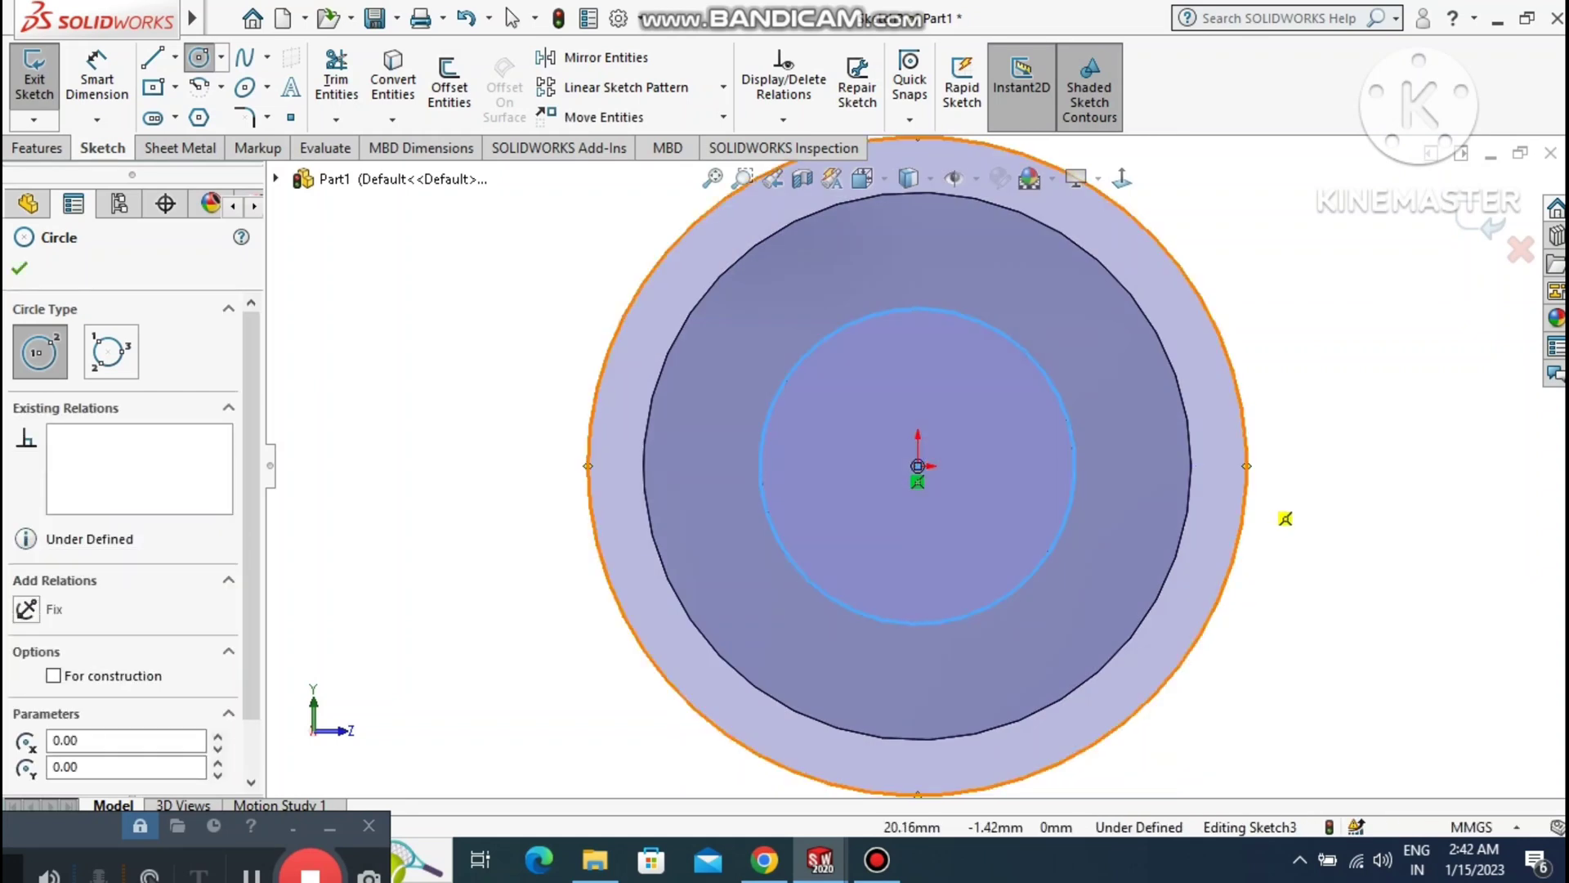
key(Escape)
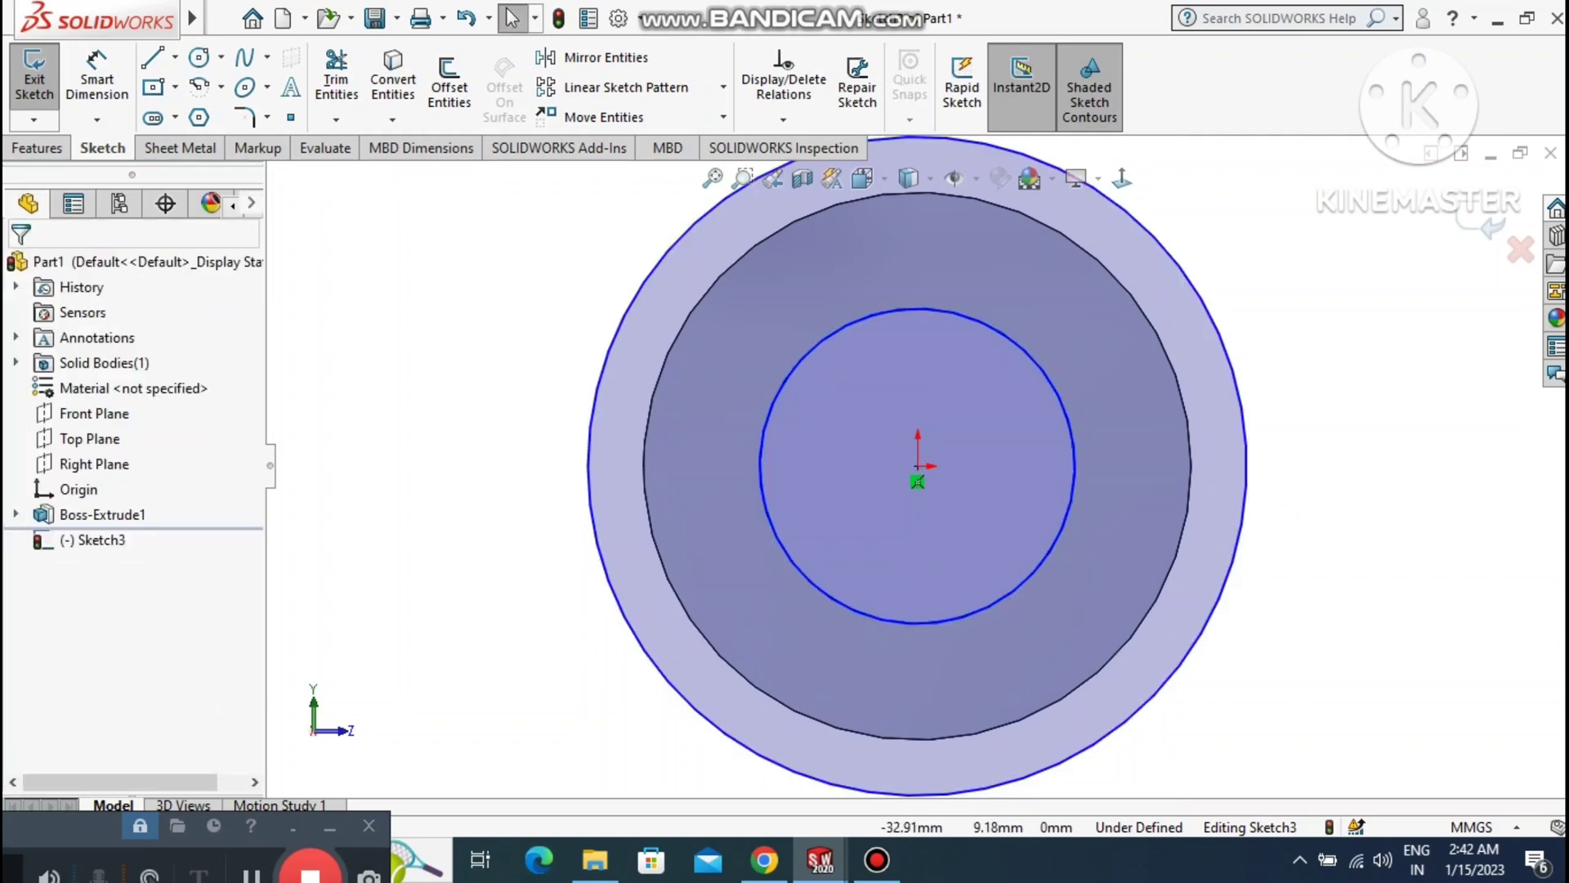
Dimension the outer circle's diameter as 62 mm and place the dimension clear of the profile.
click(97, 78)
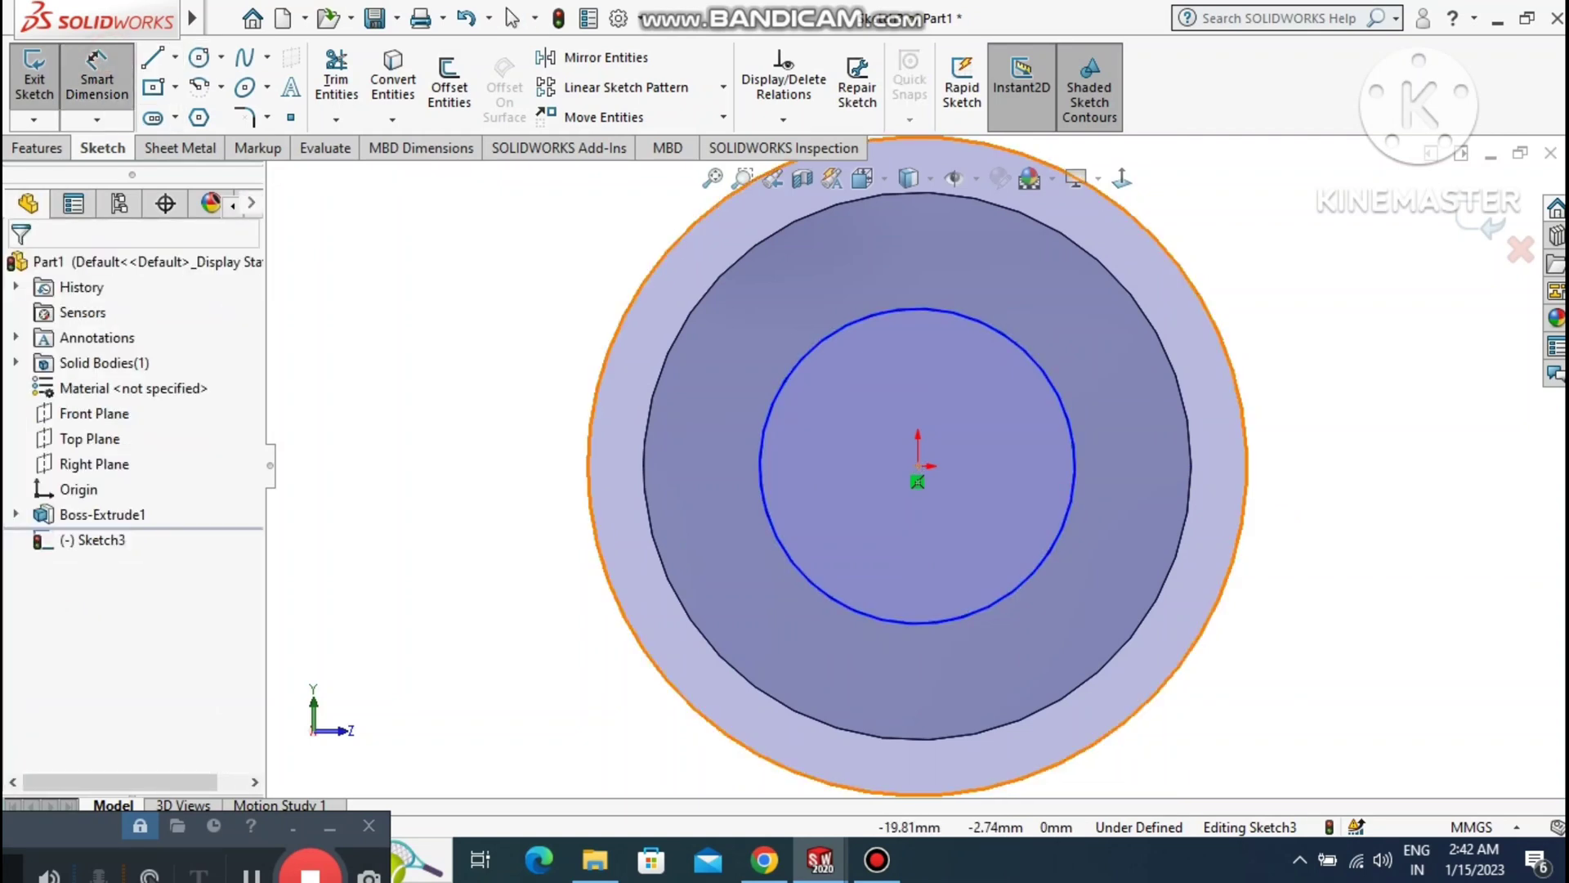
click(590, 511)
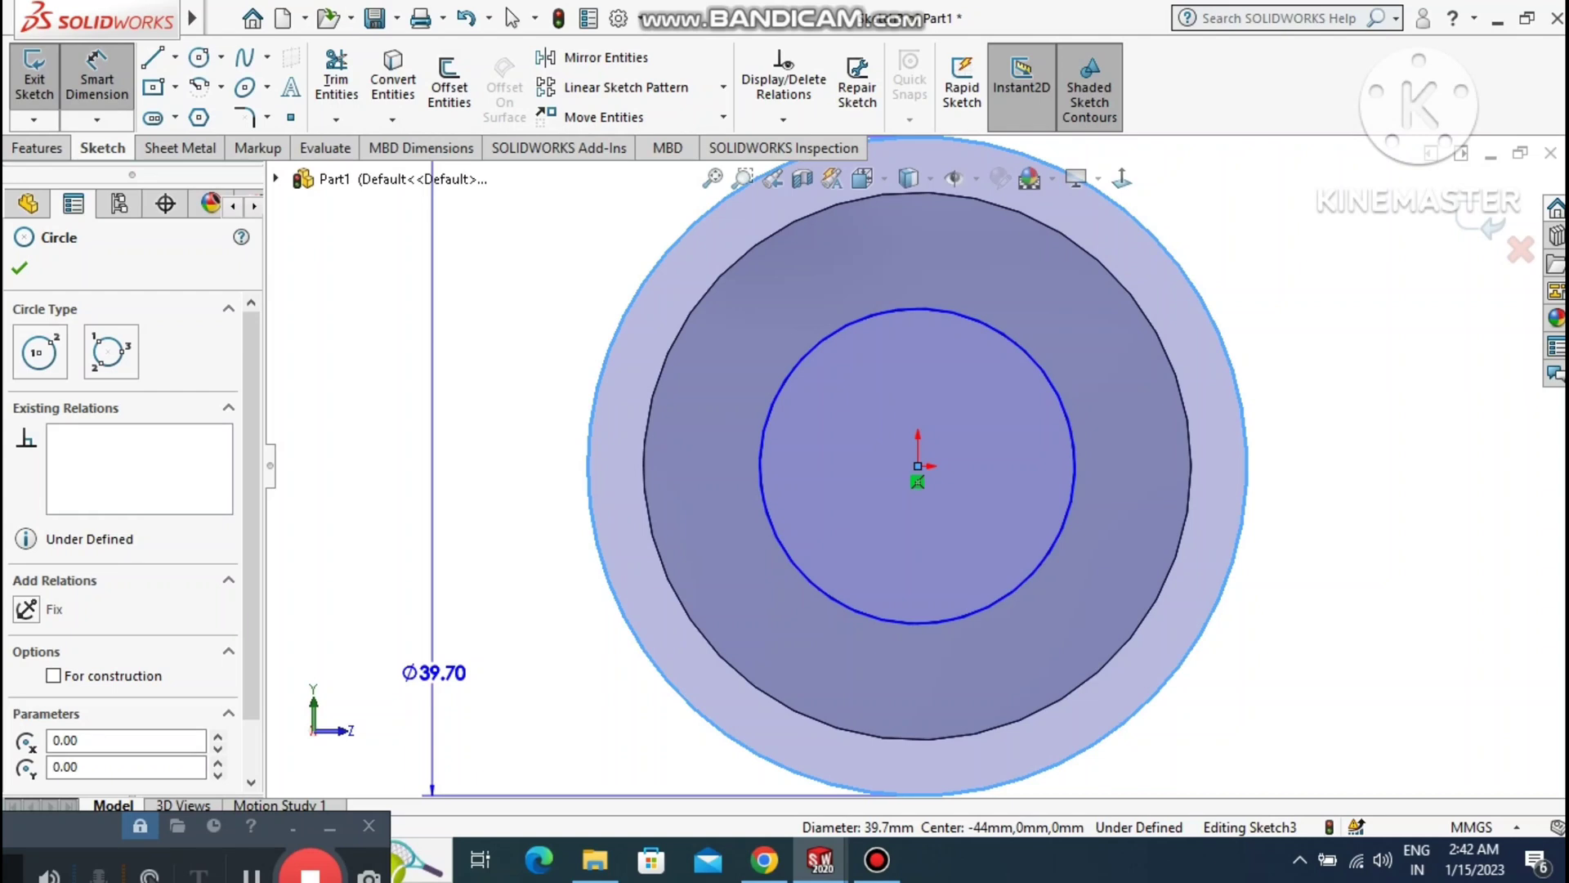
click(433, 672)
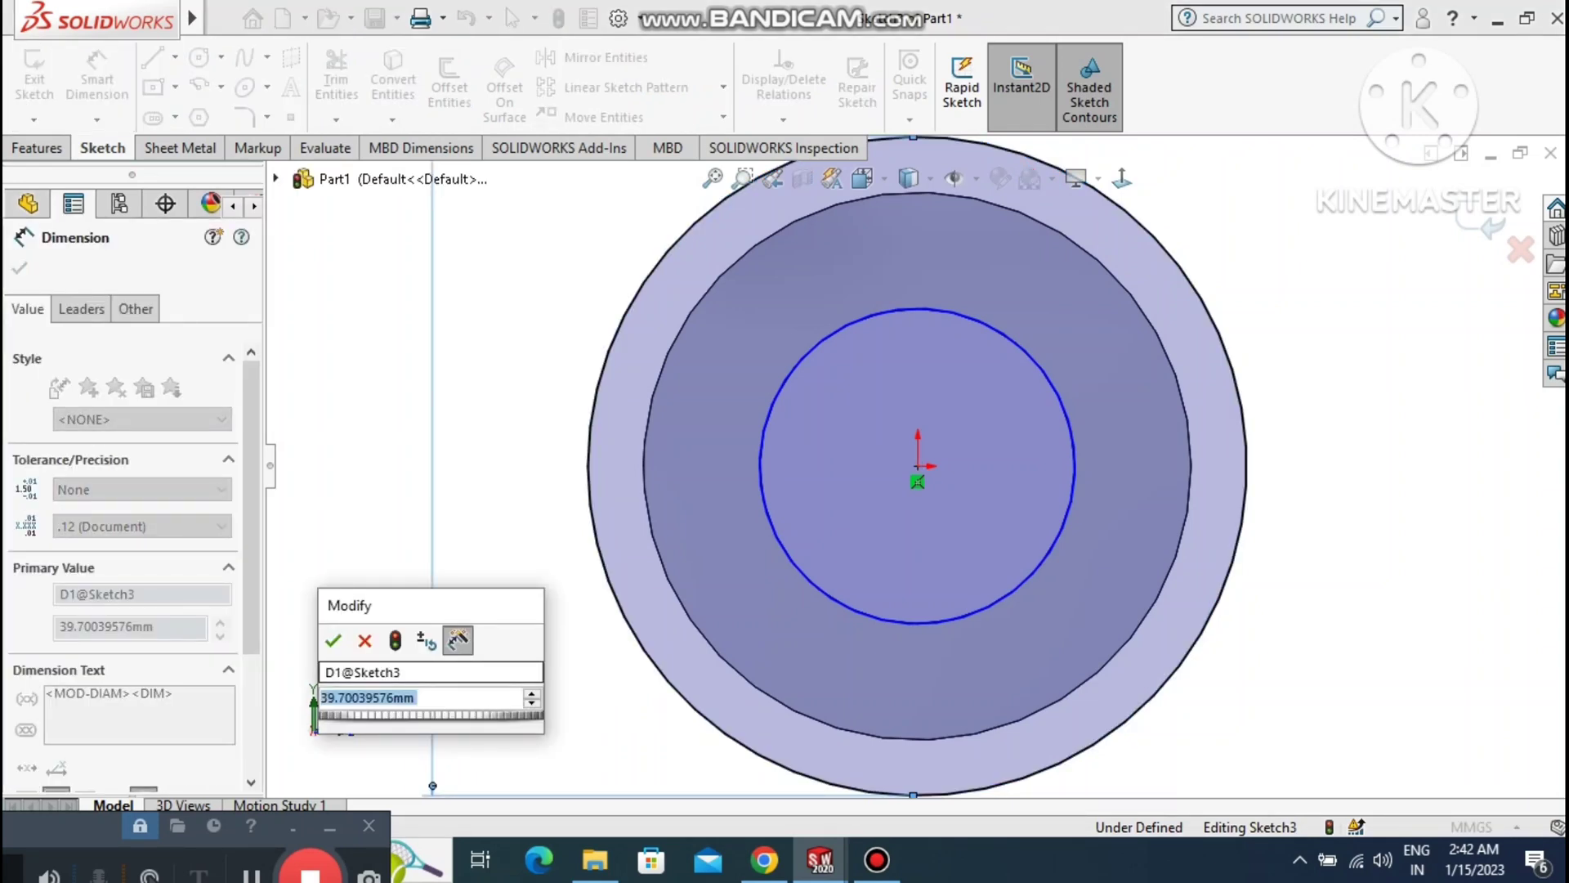
text(62)
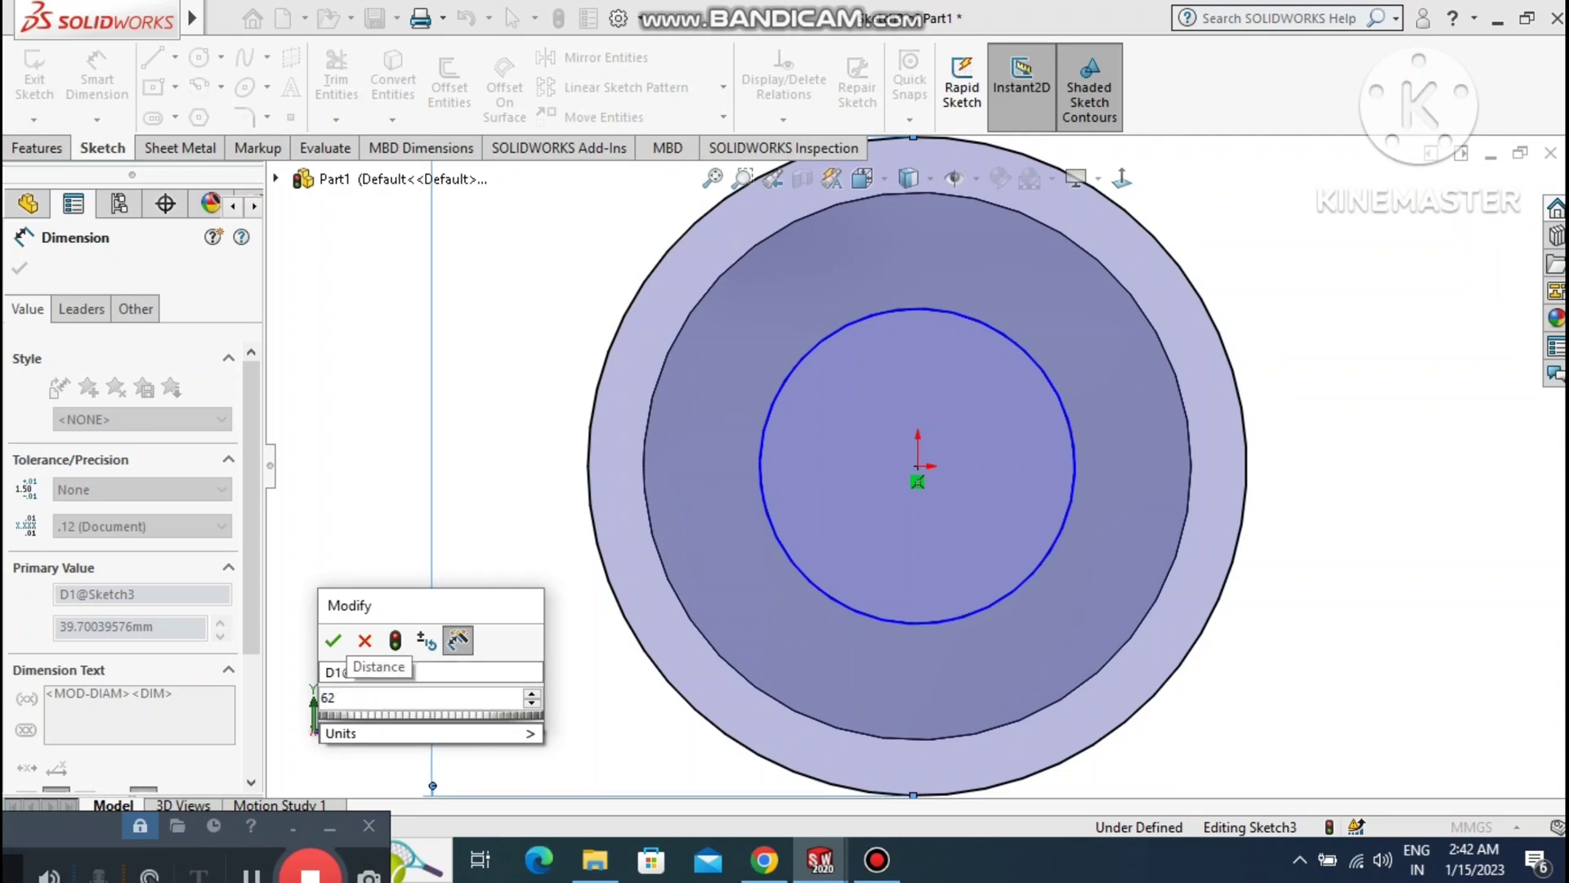
key(Return)
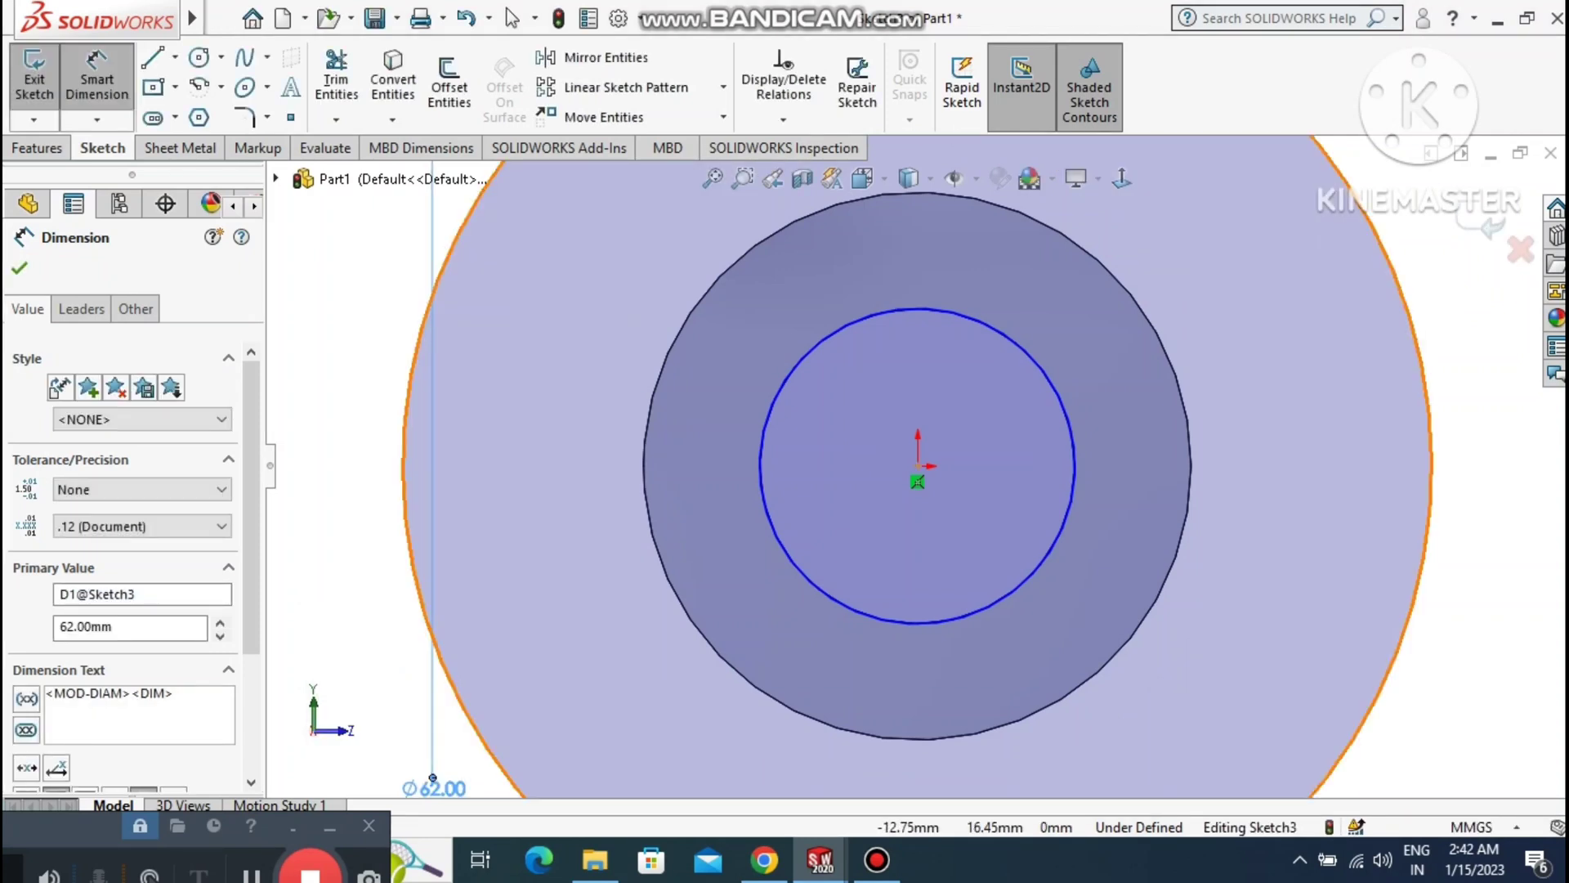
key(f)
click(517, 349)
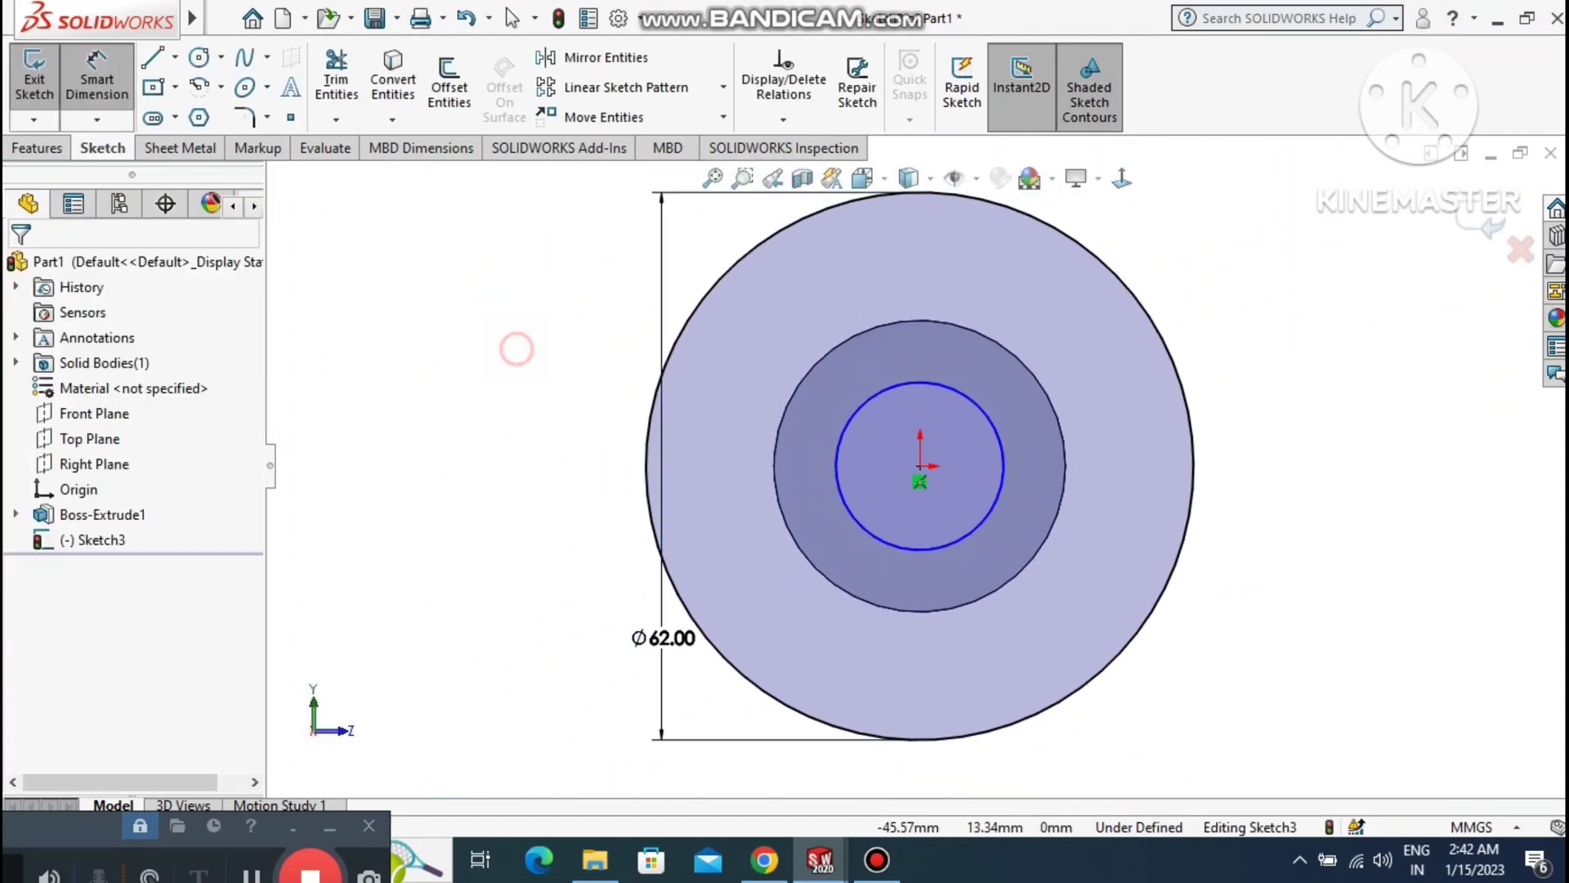
drag(663, 638, 500, 459)
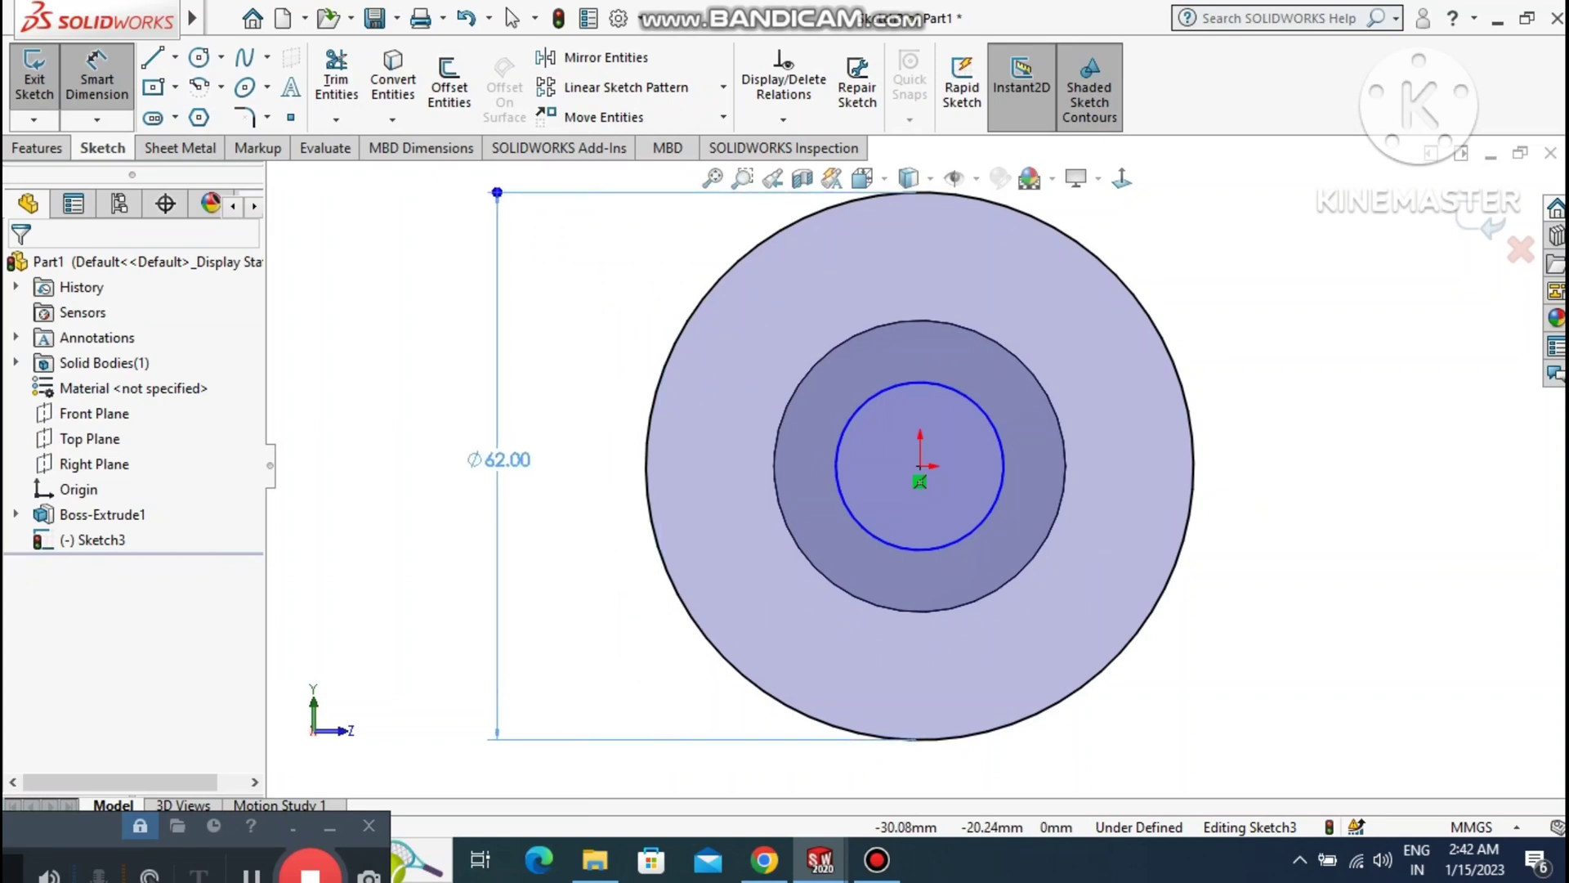
click(416, 586)
Set up a blind 8 mm boss extrusion of the flange profile, reversed so it runs back along the pipe.
scroll(458, 531, up, 1)
middle_drag(455, 530, 515, 564)
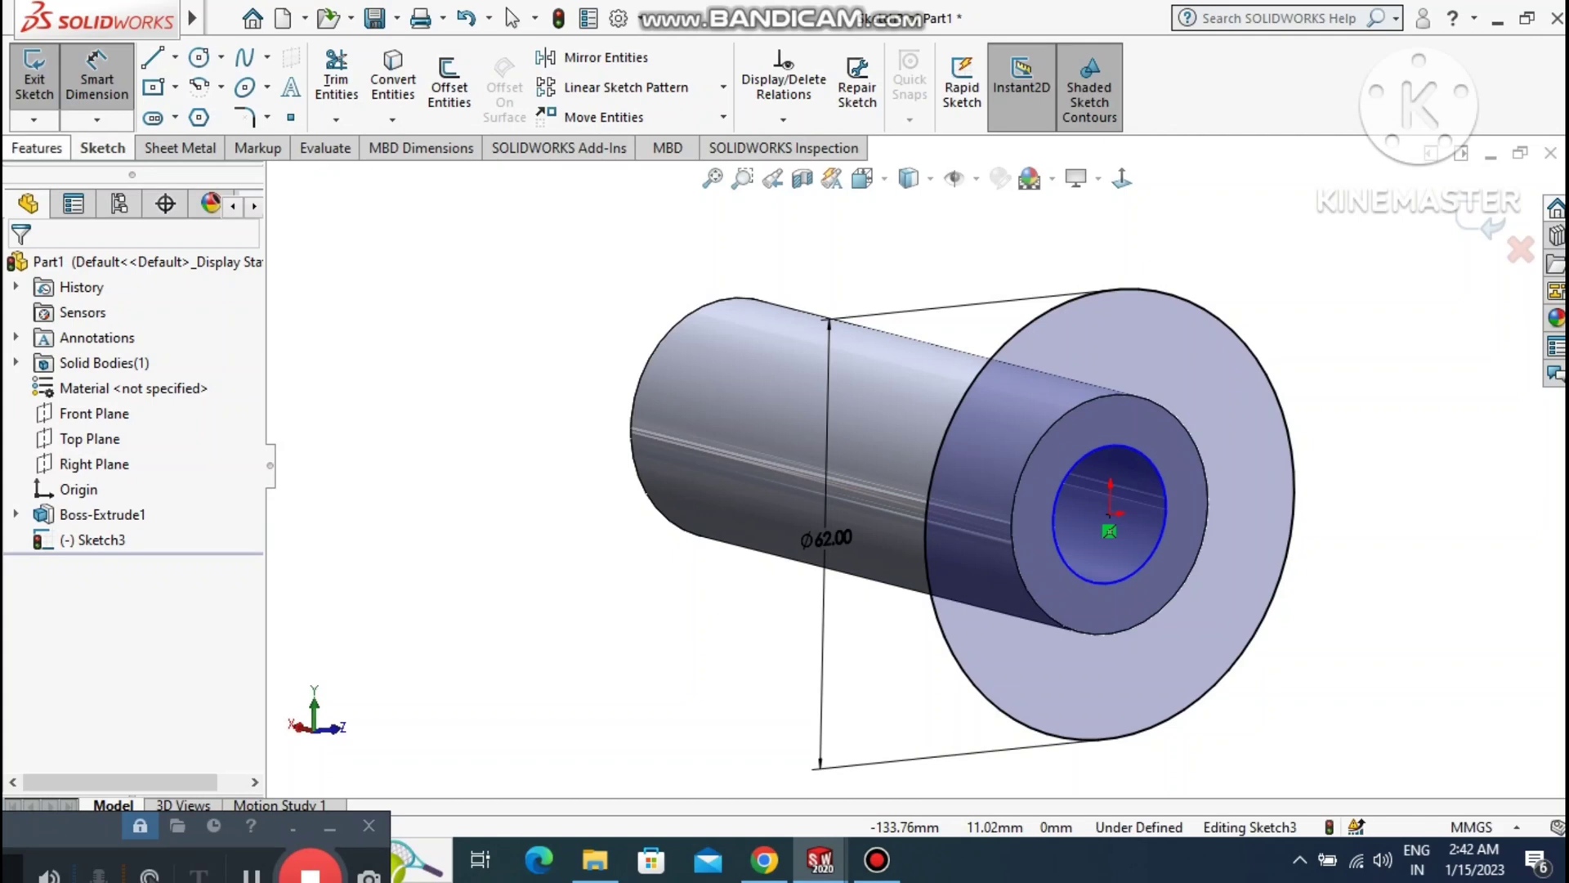
click(41, 152)
click(43, 69)
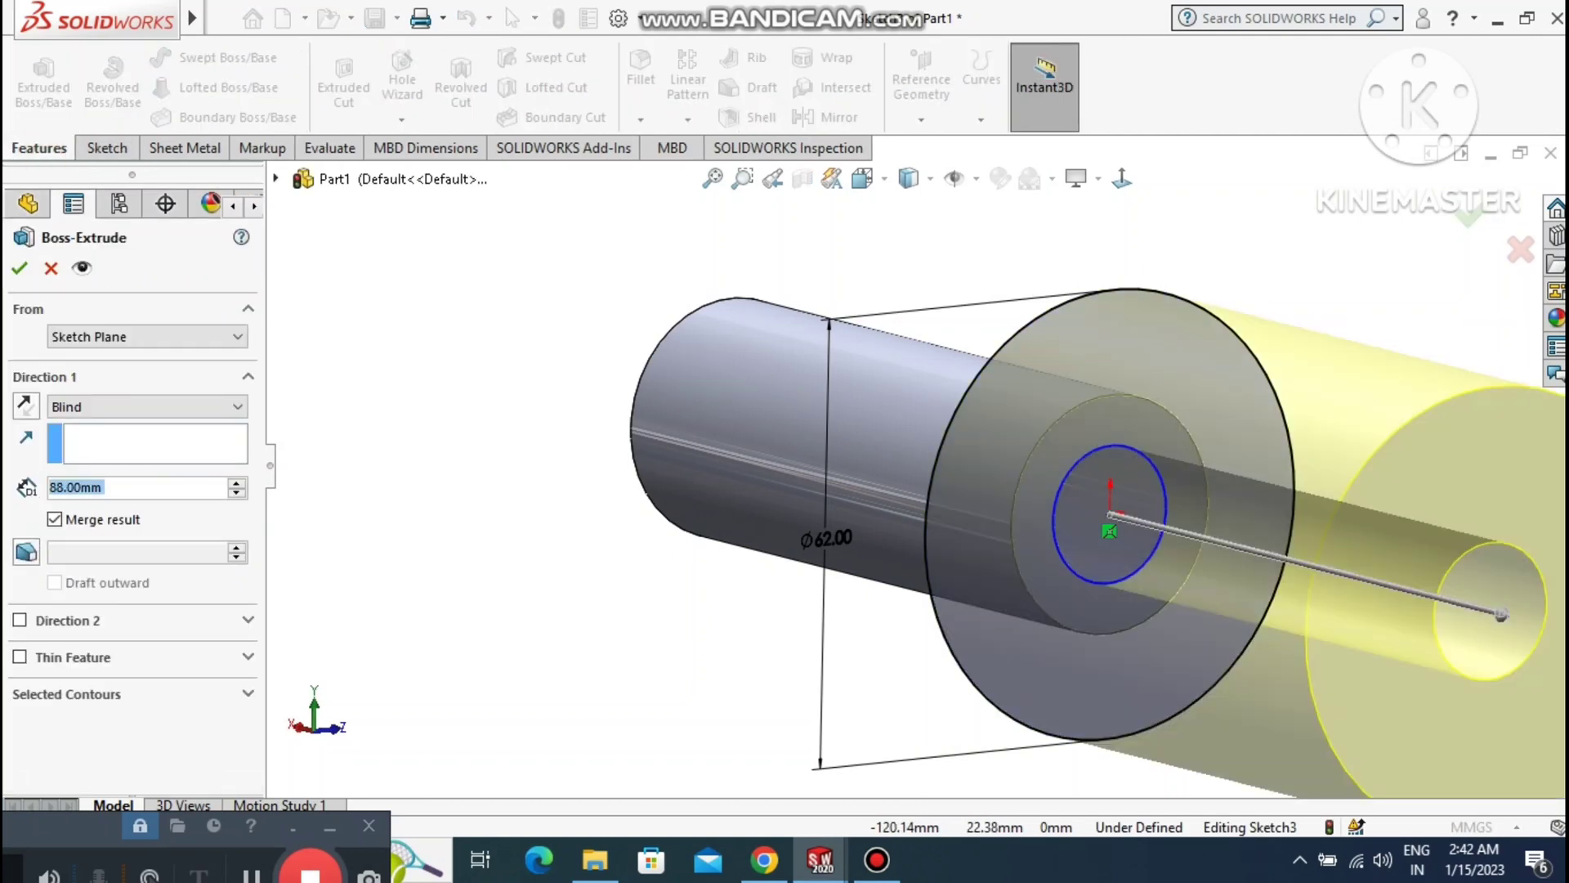
text(8)
key(Return)
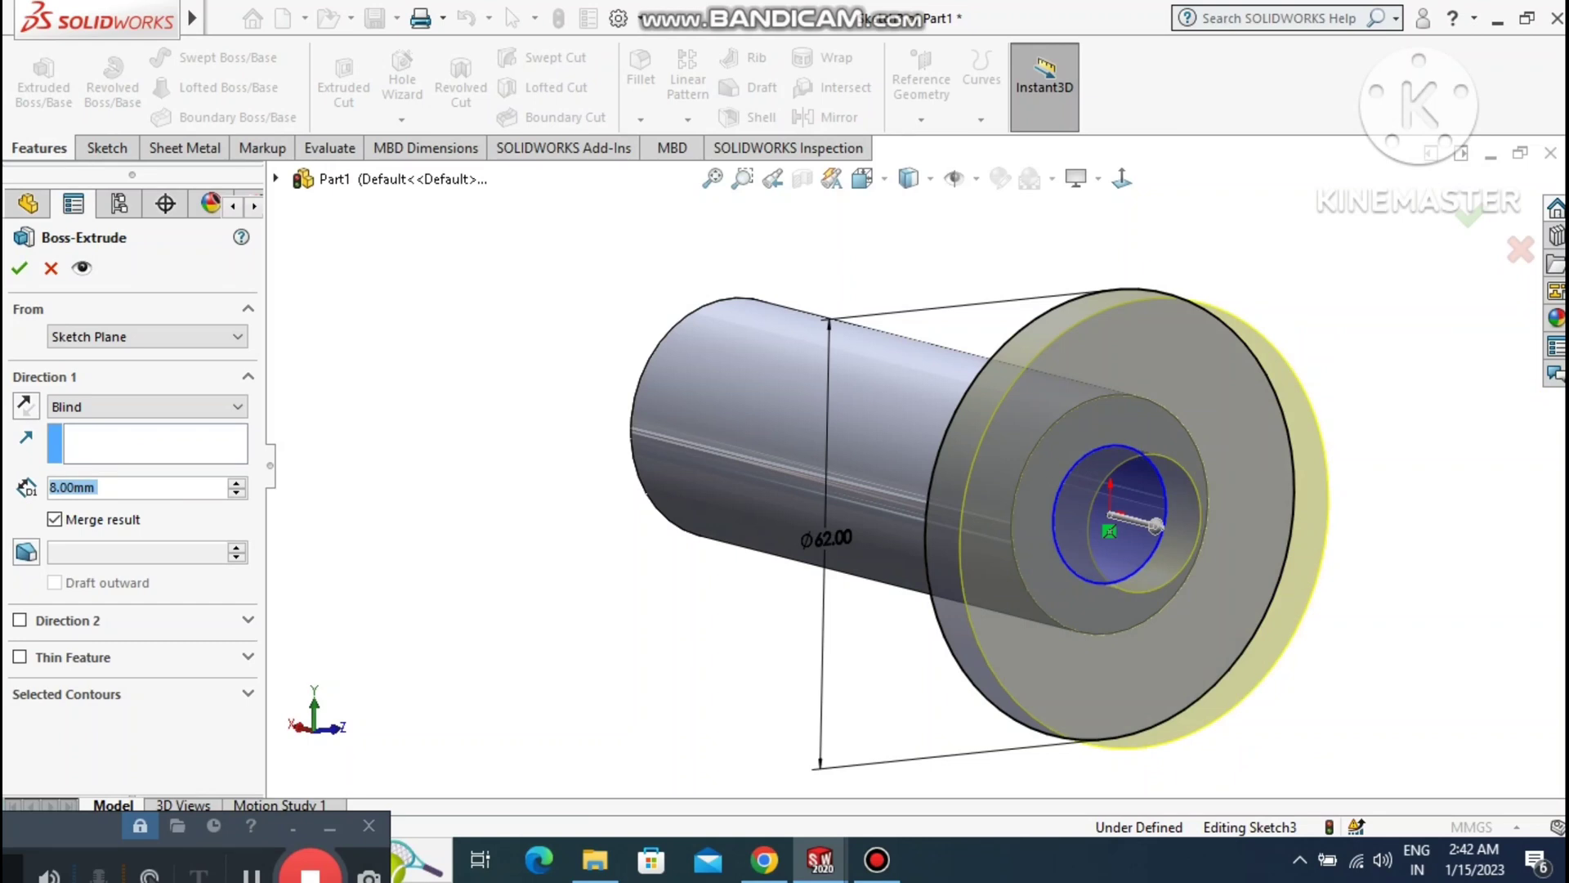
click(25, 405)
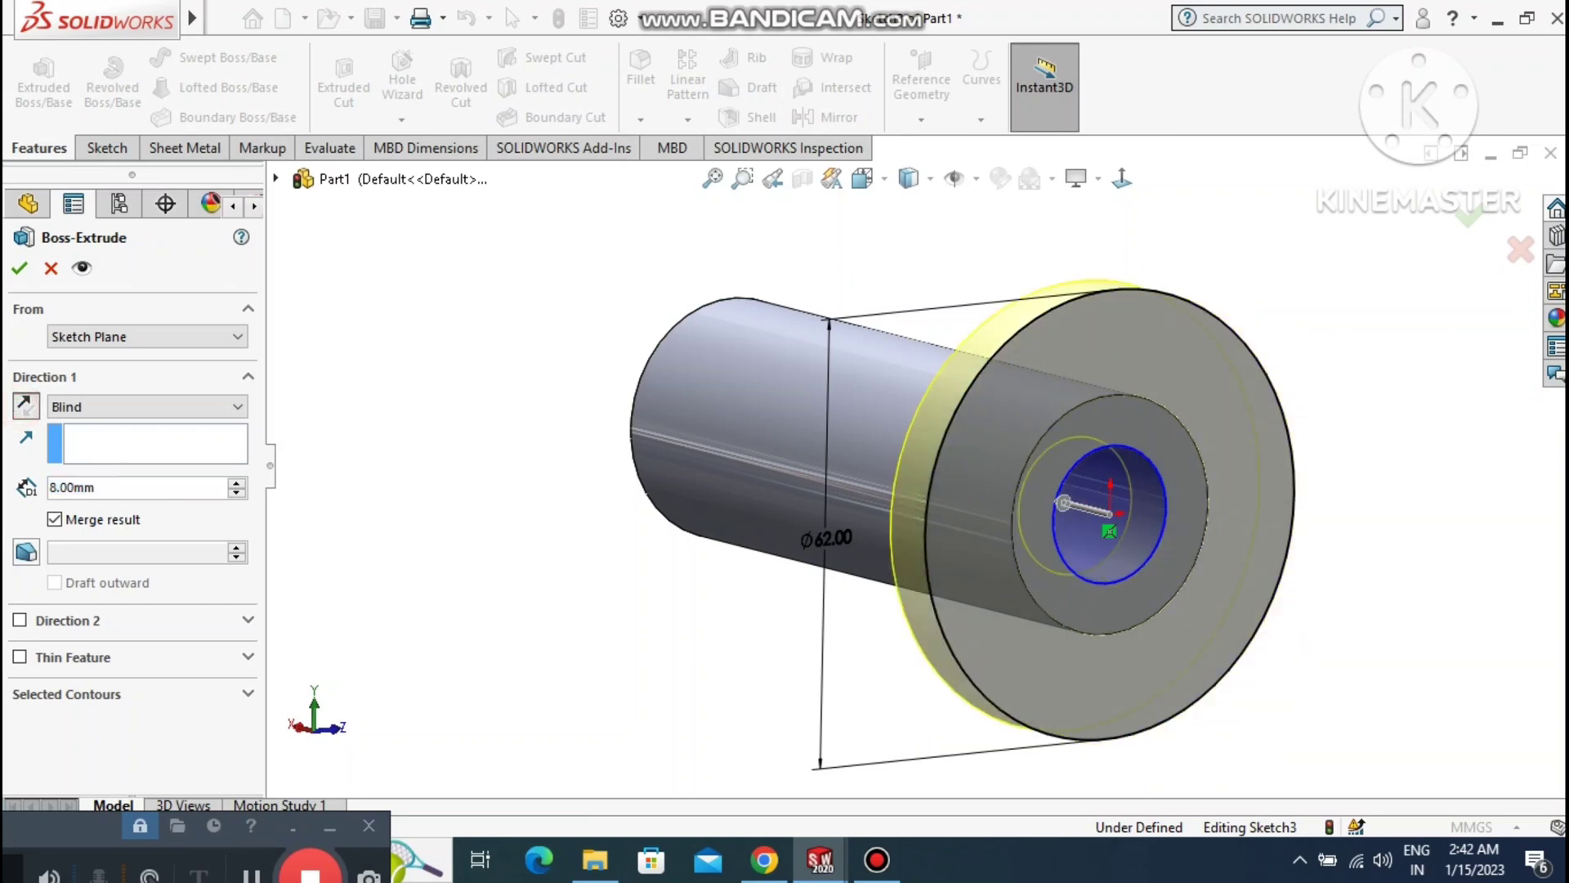
Start the flange extrusion at a 2 mm offset from the sketch plane, reversed toward the pipe body, and finish the feature.
click(139, 336)
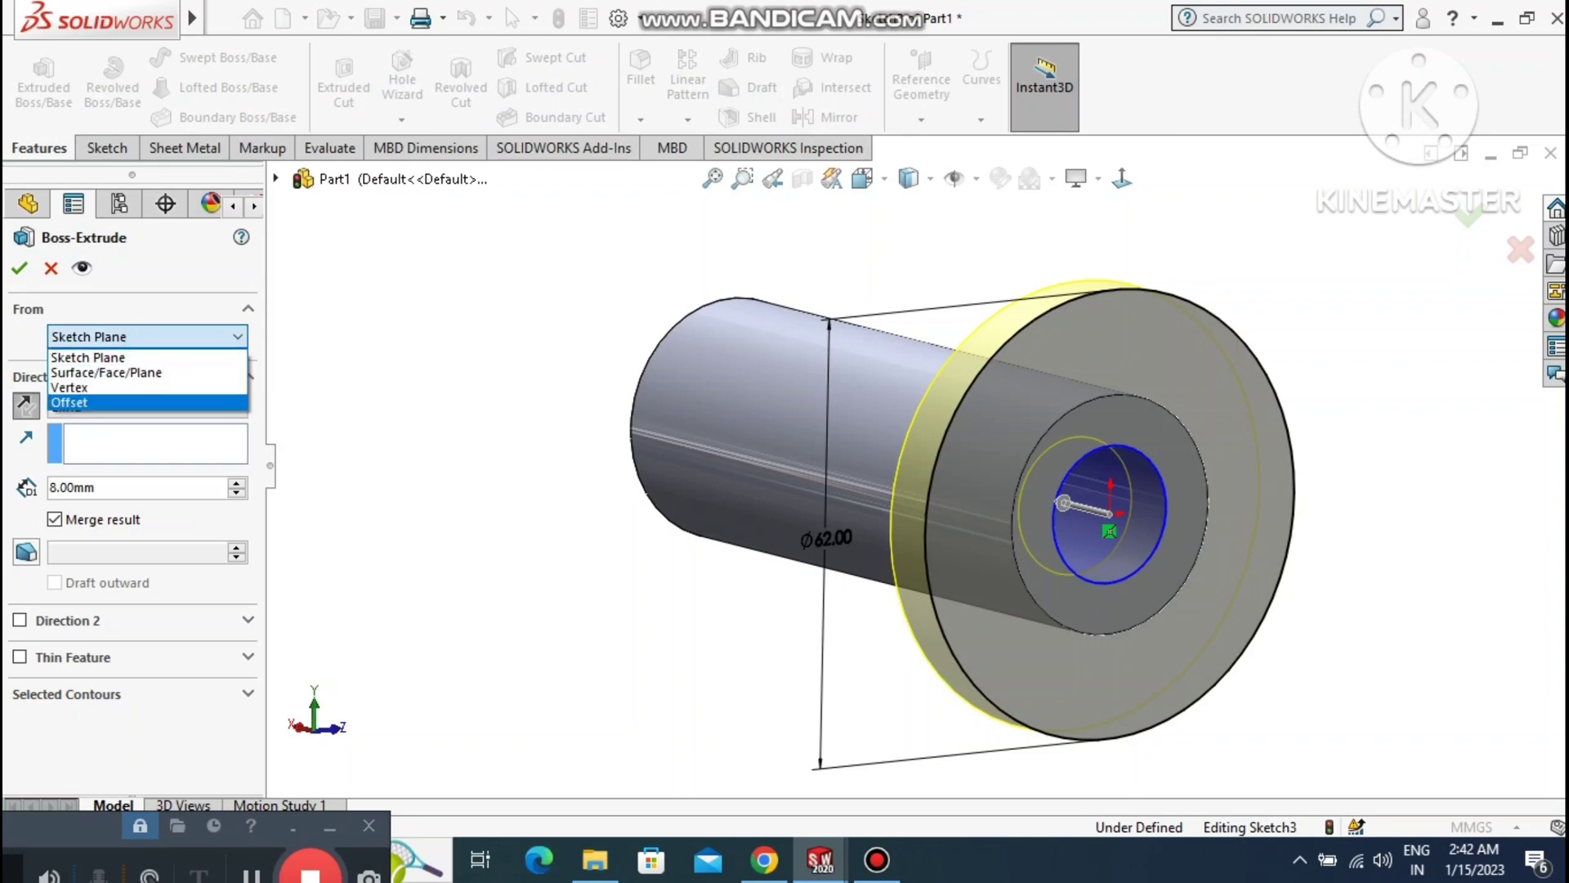
click(70, 402)
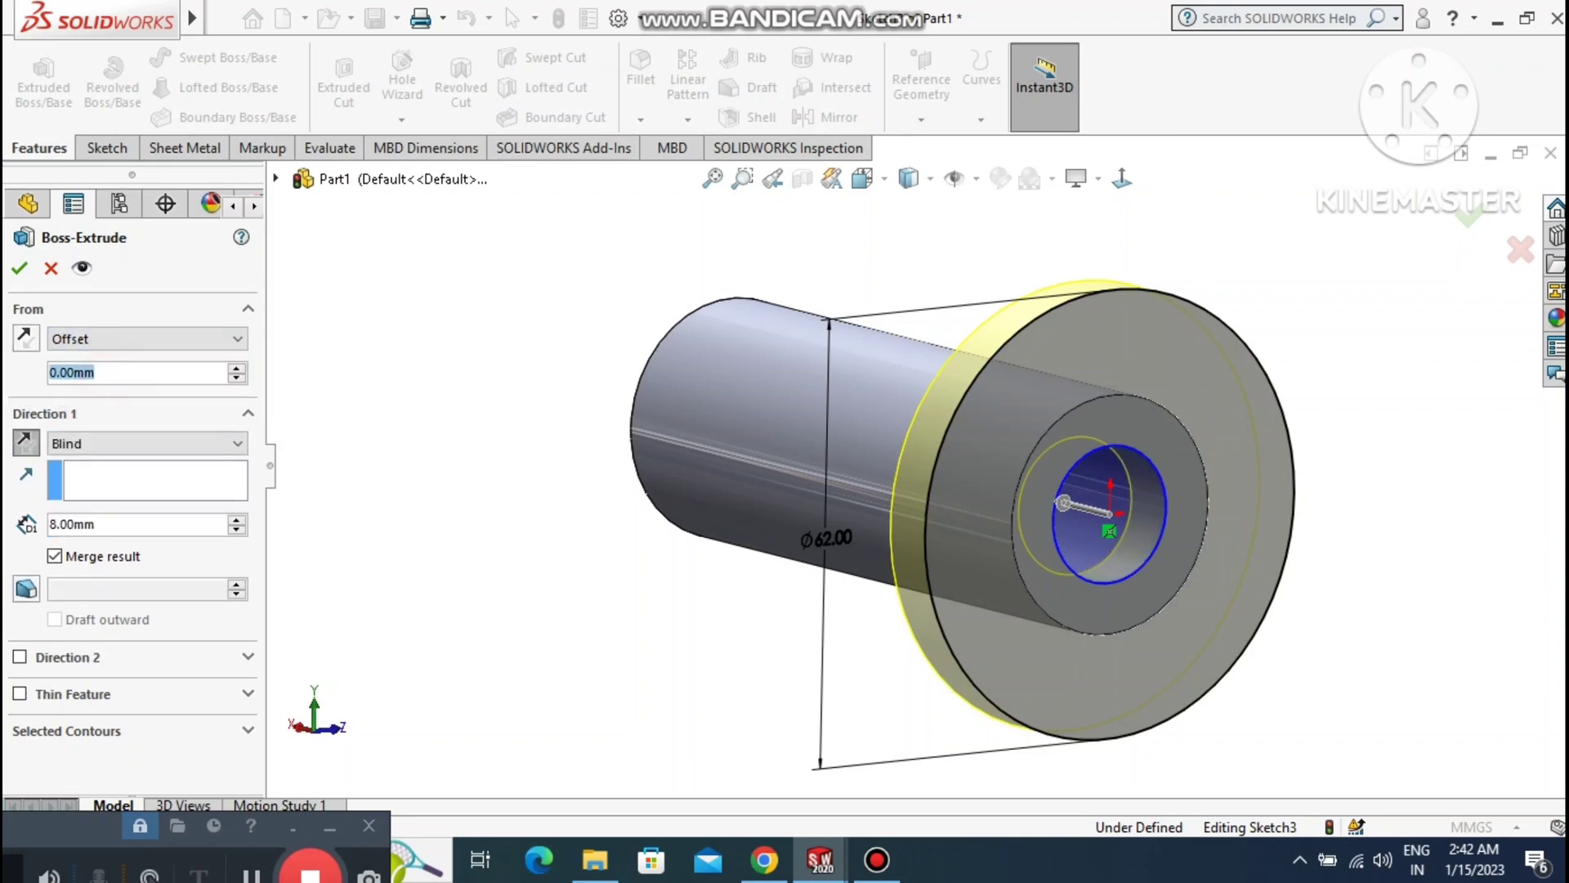
text(2)
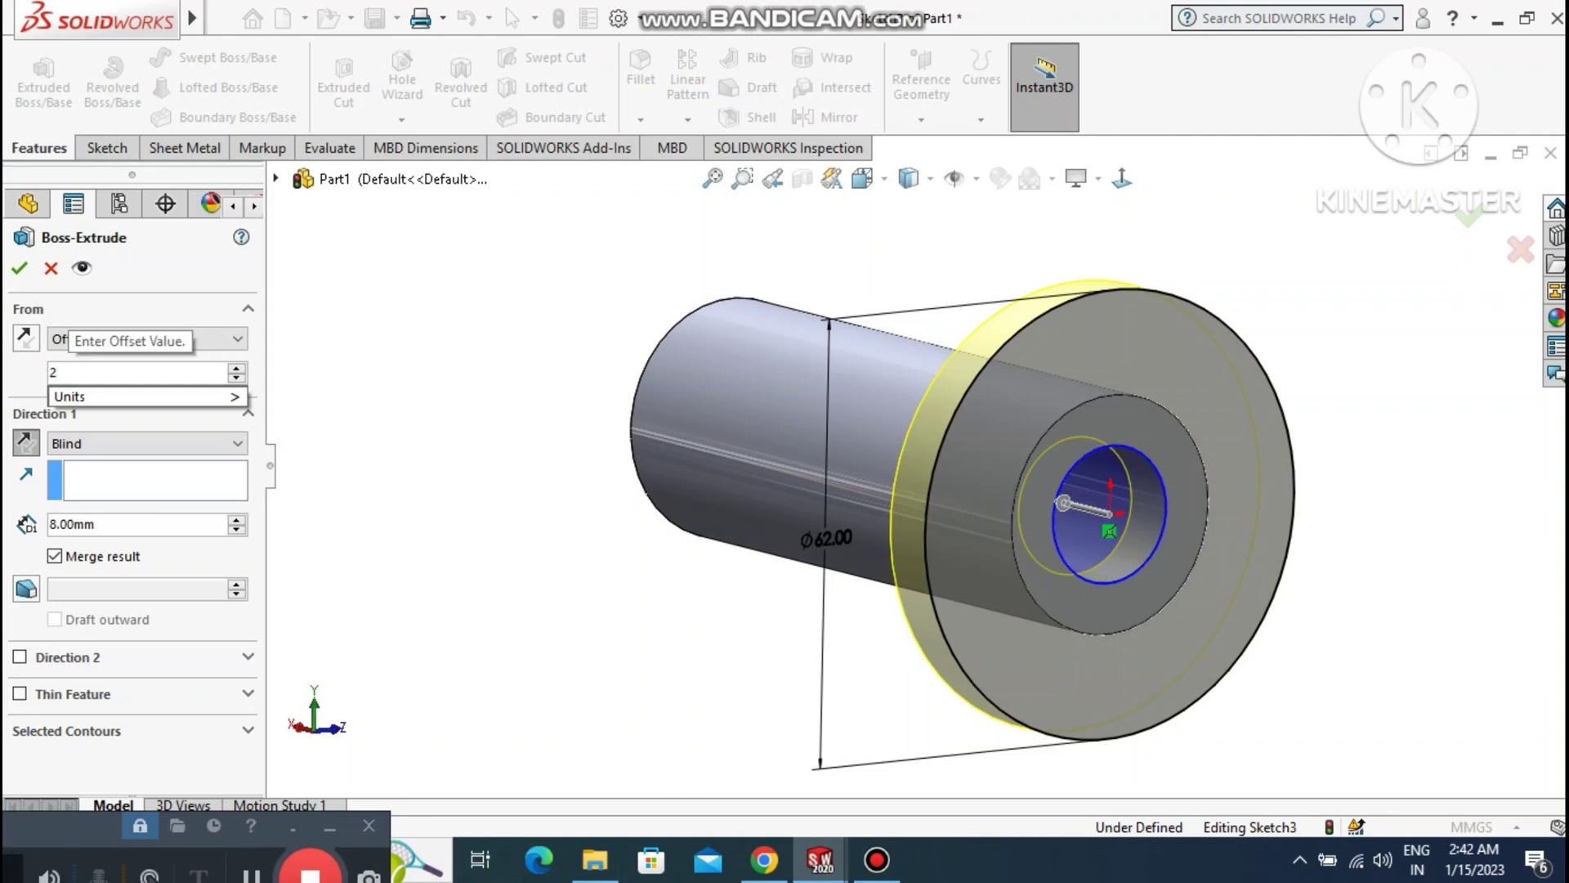
key(Return)
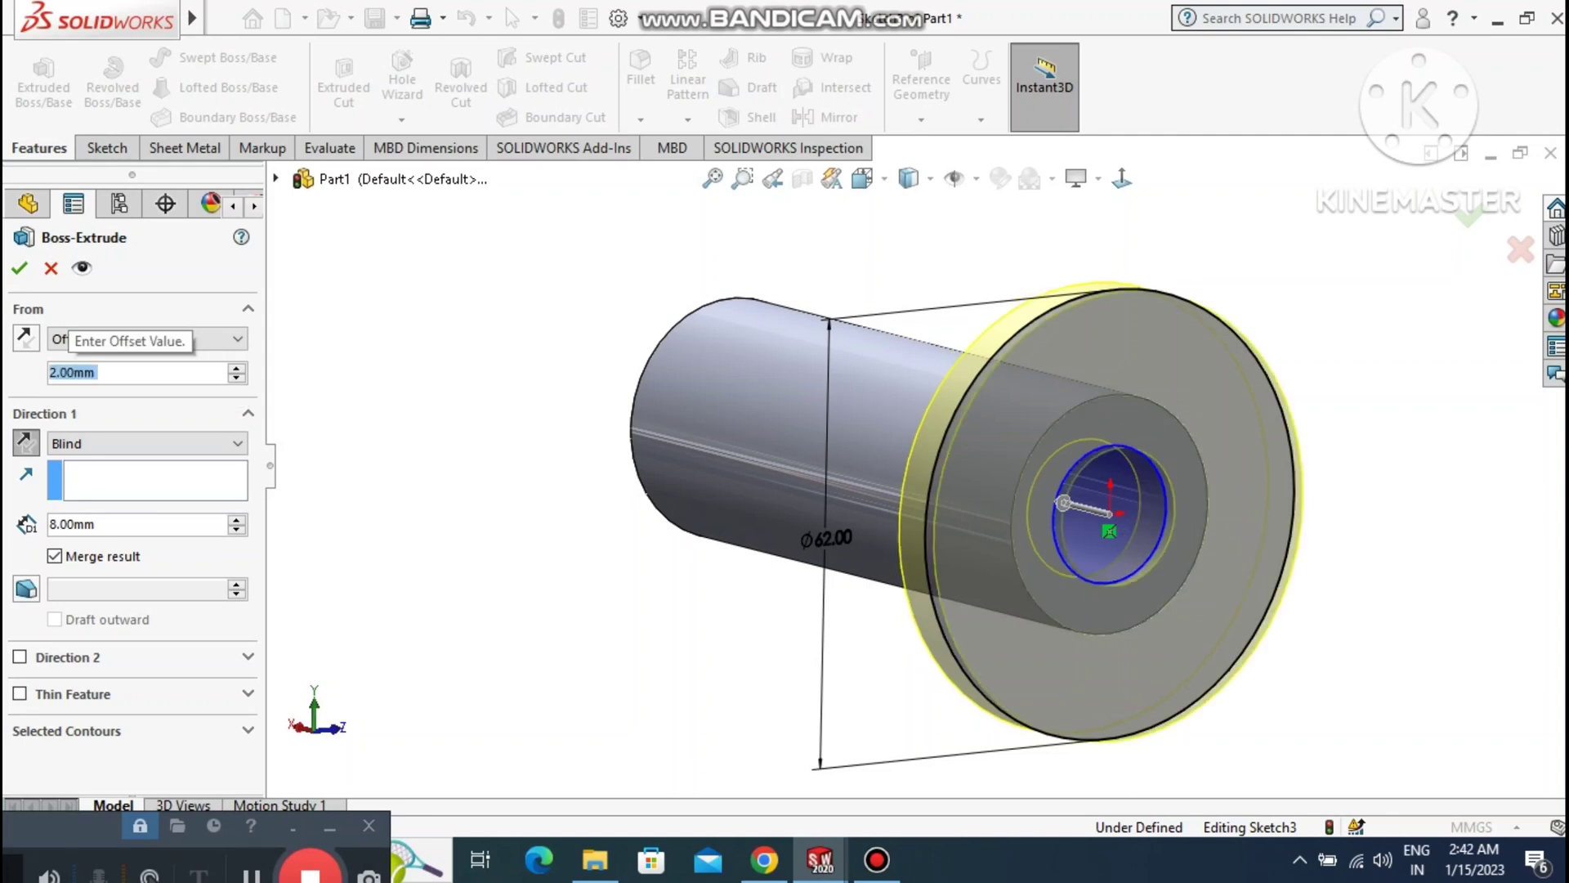
click(25, 335)
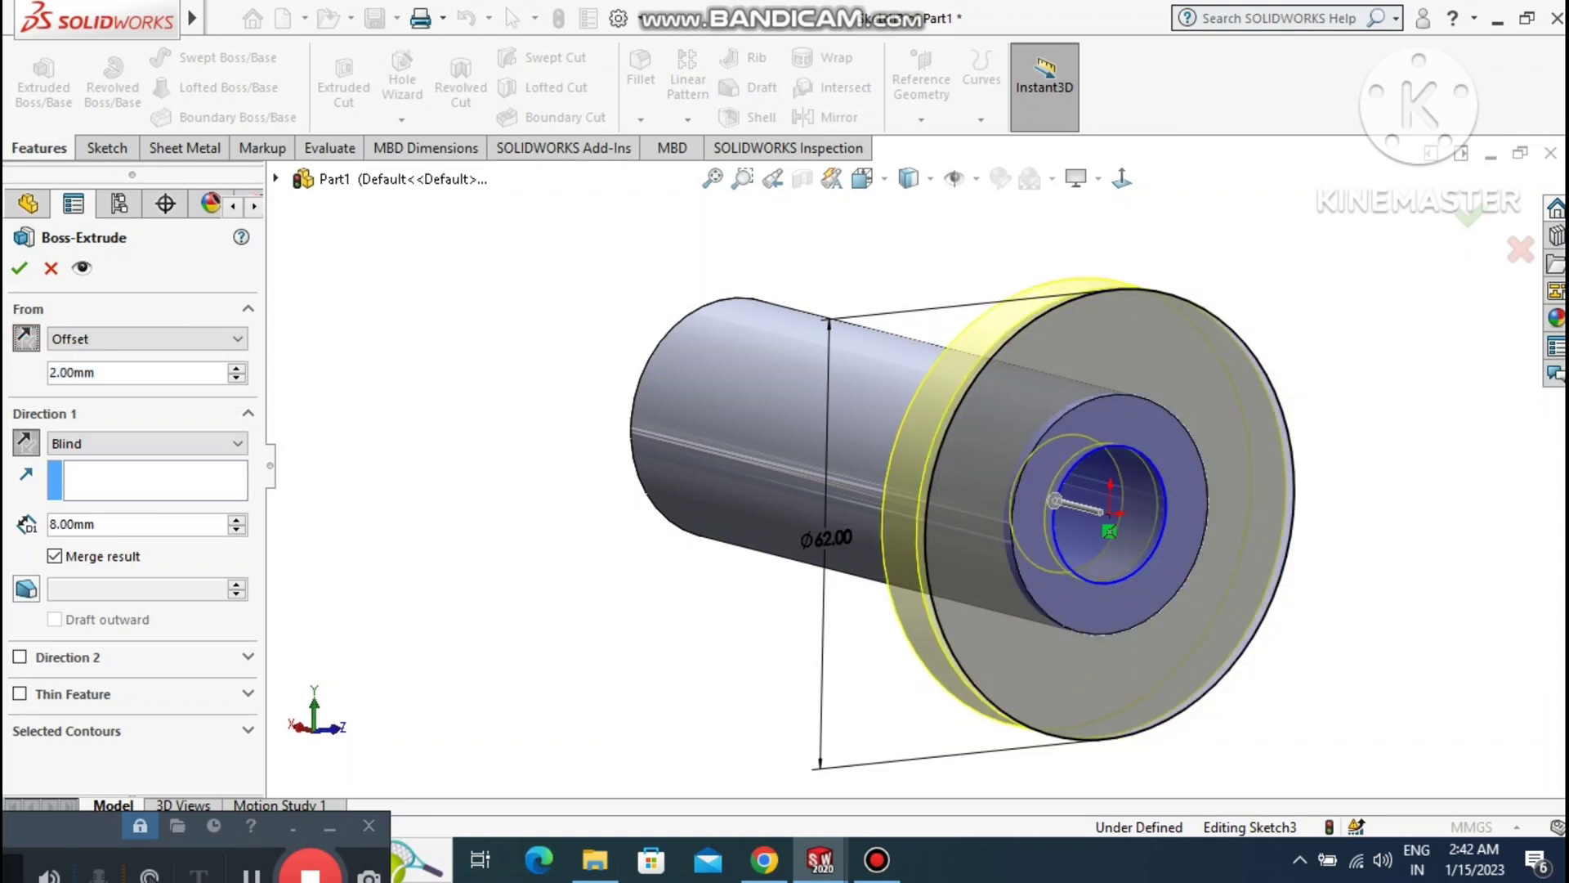
click(19, 268)
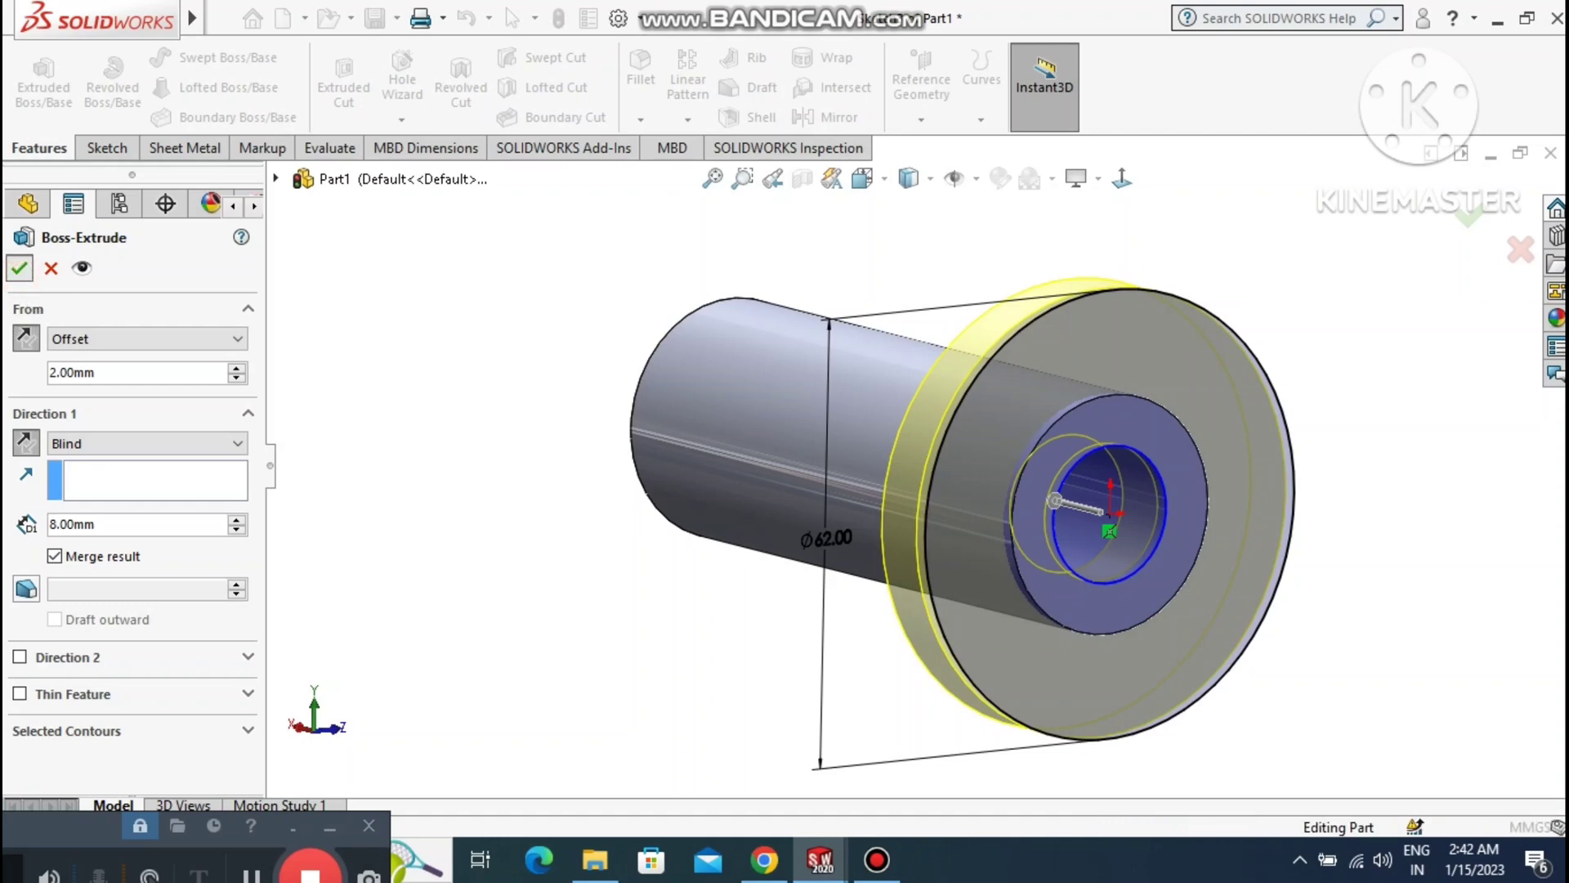
Mirror the flange extrusion about the Right Plane onto the pipe's opposite end.
scroll(692, 626, down, 5)
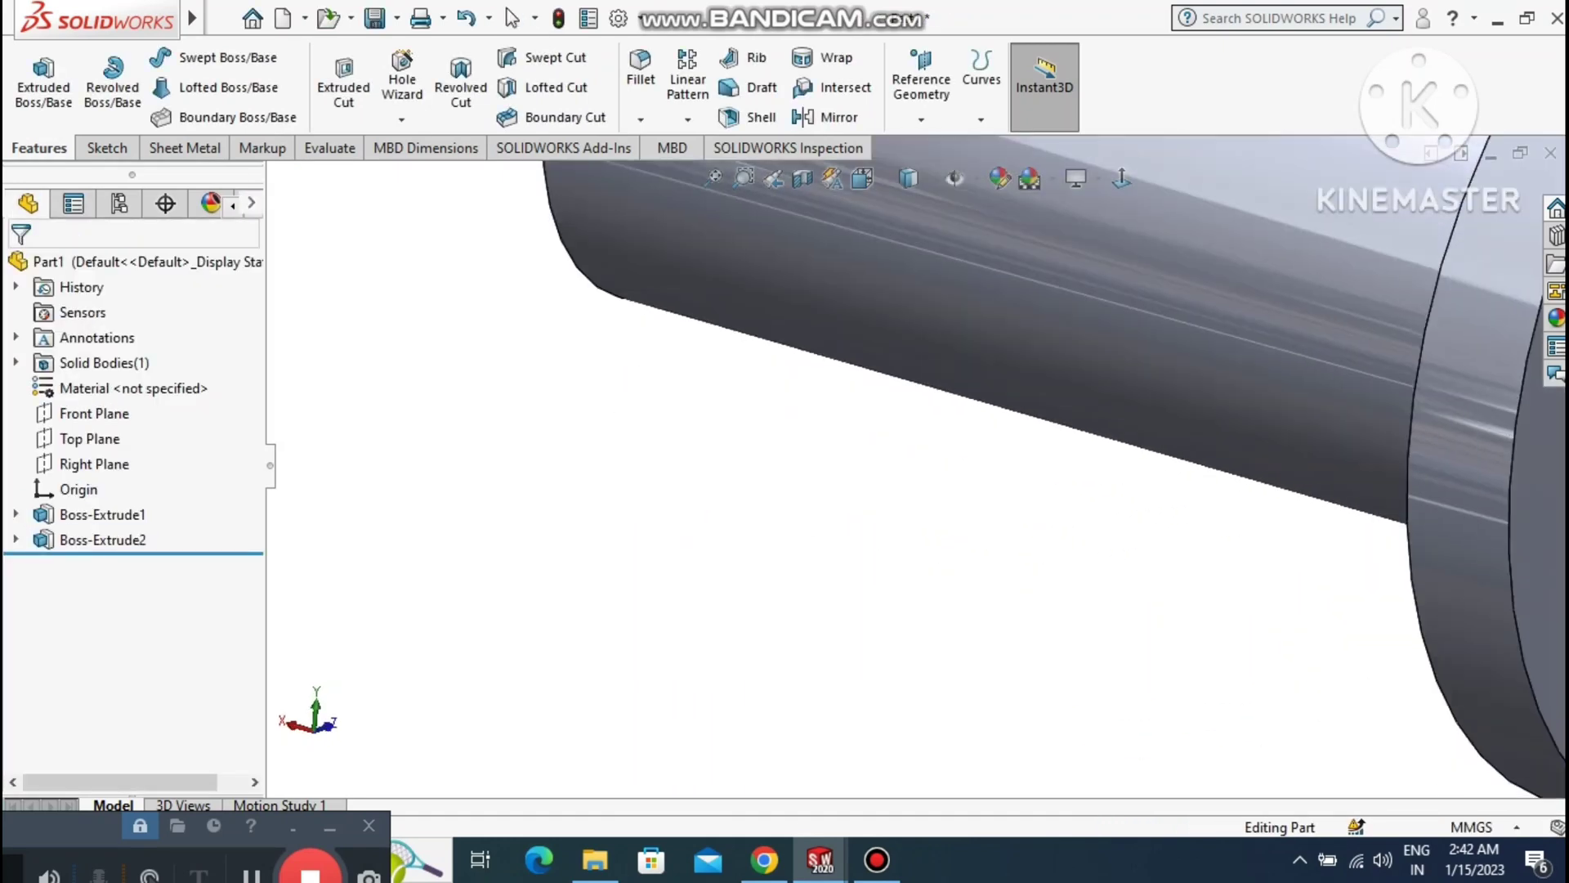
click(713, 177)
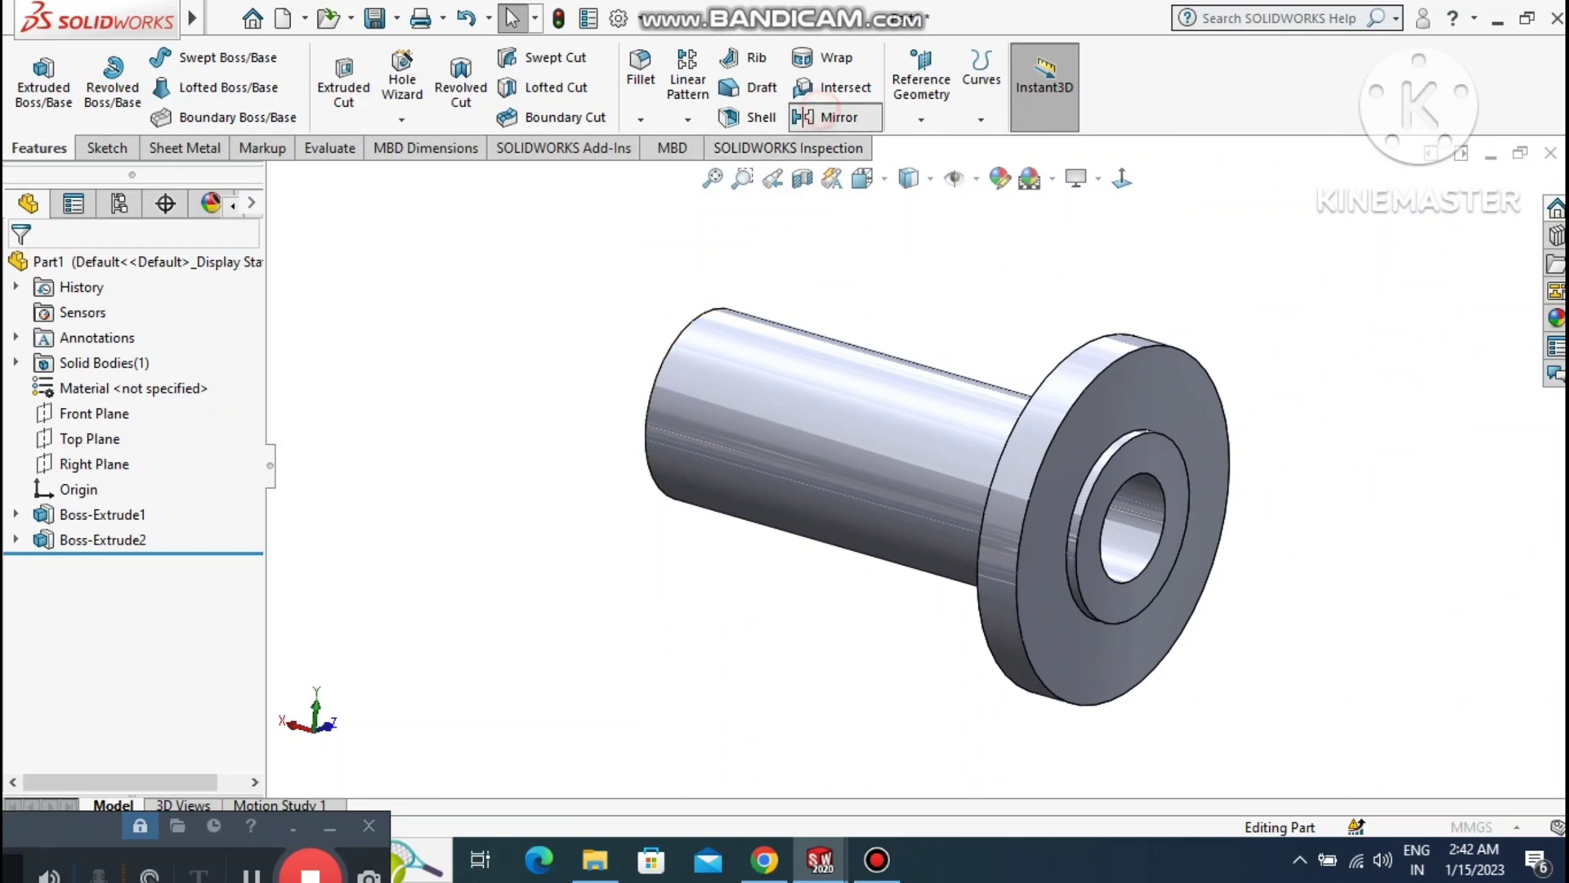
click(825, 117)
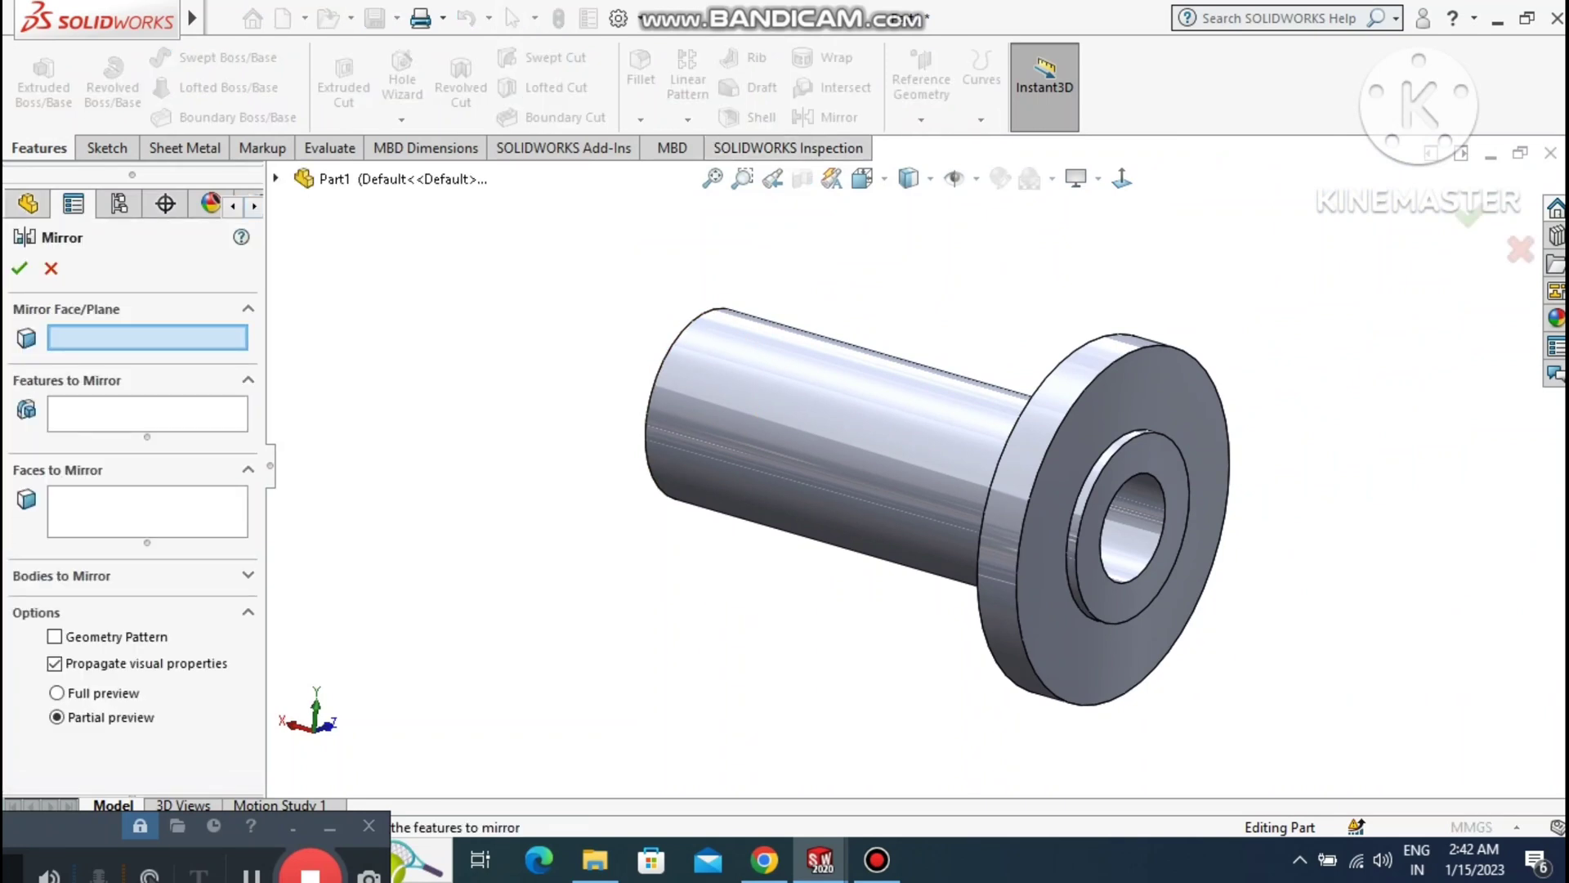
click(275, 178)
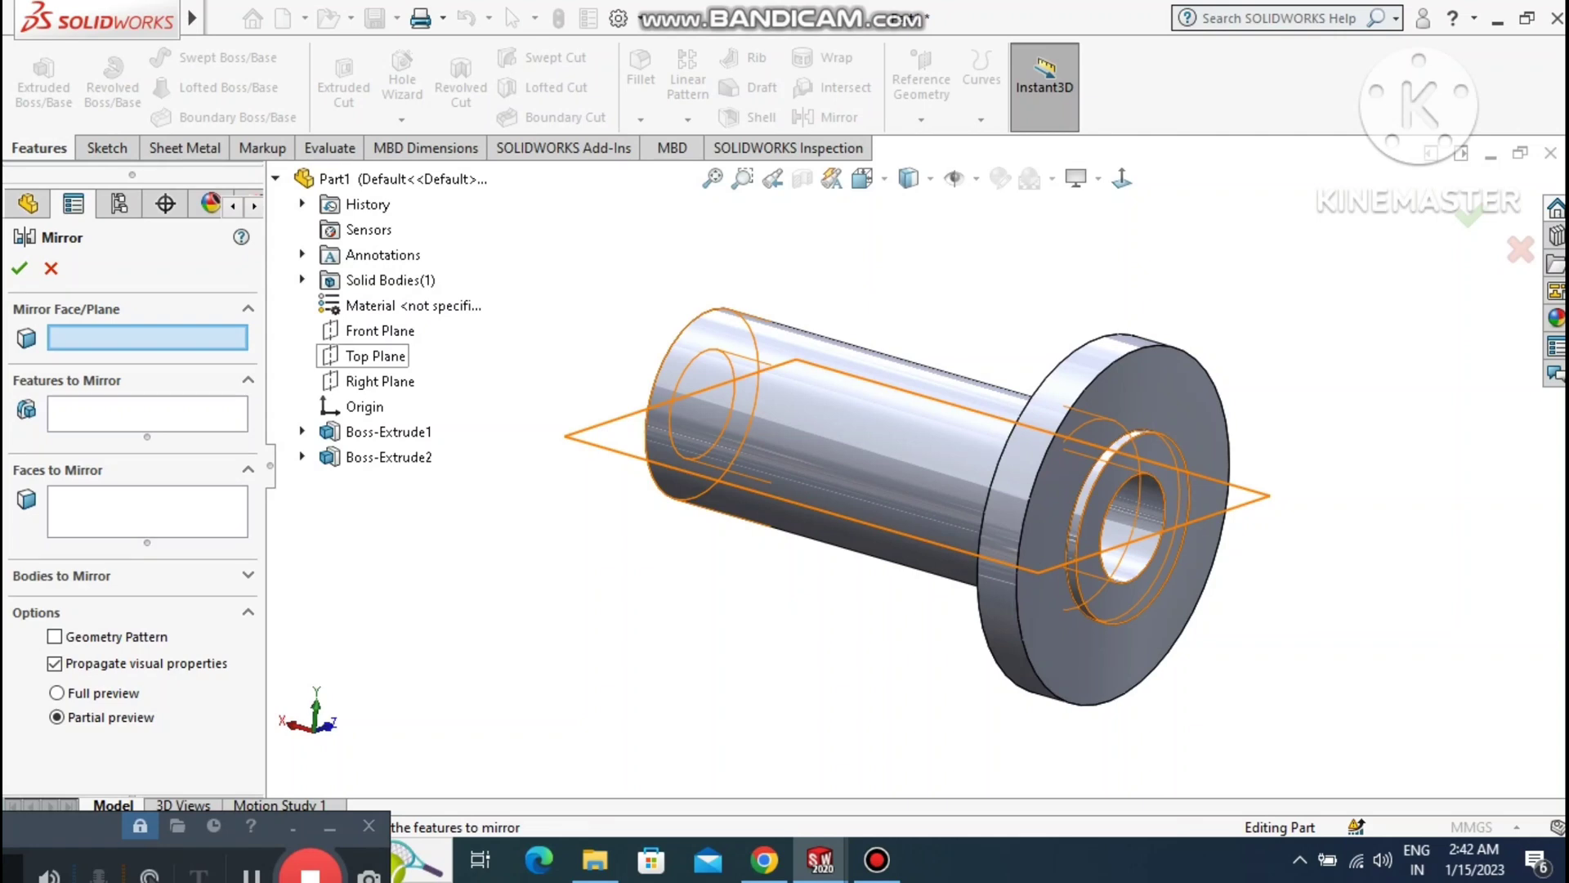
click(380, 381)
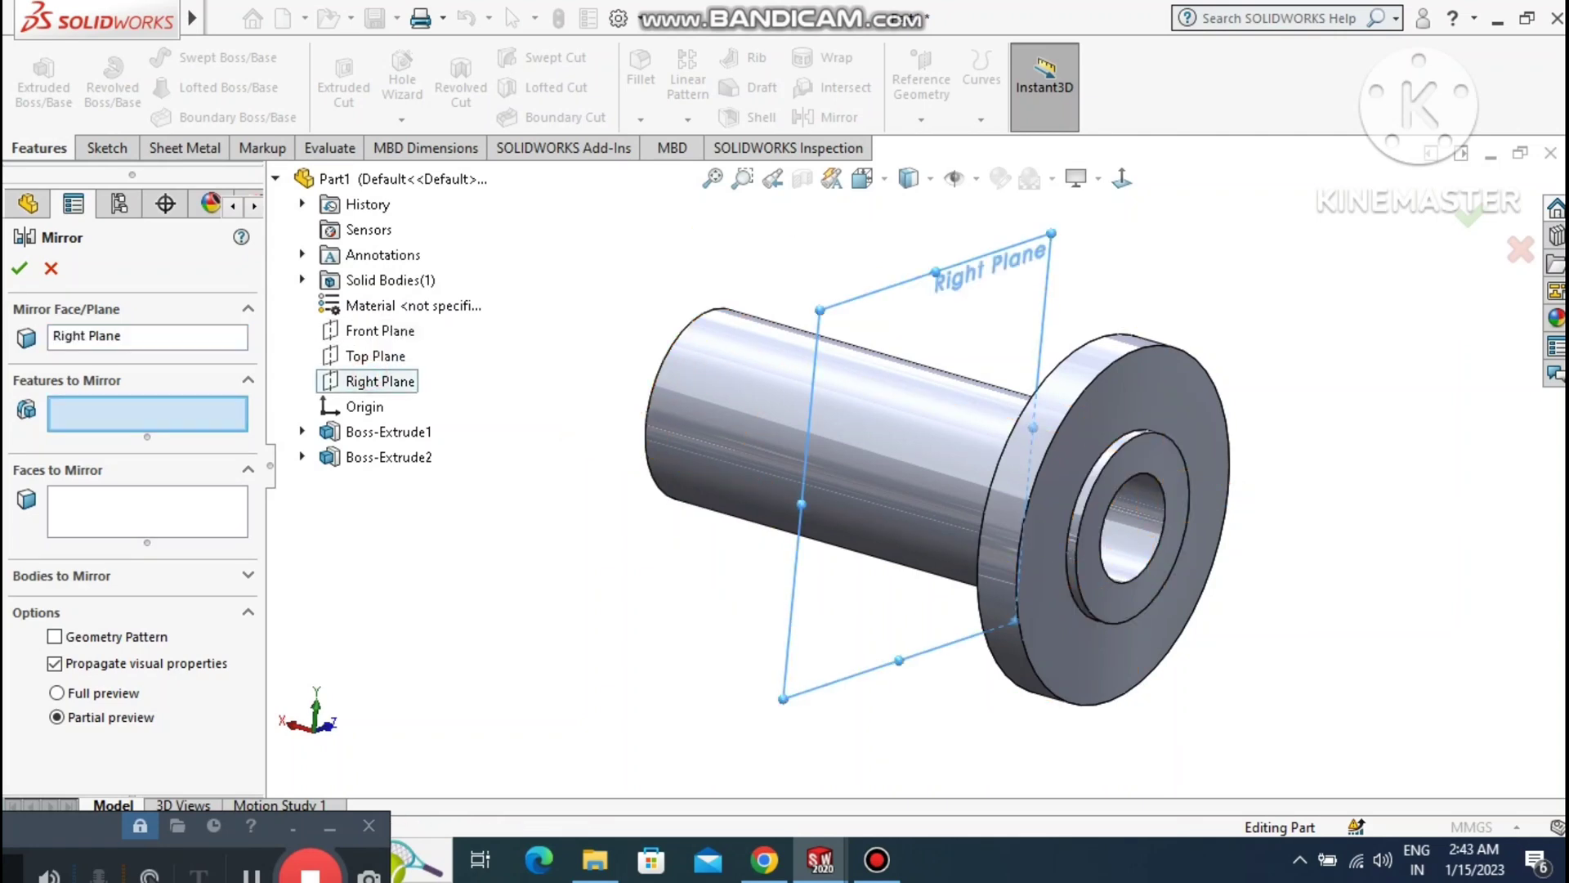
click(1164, 384)
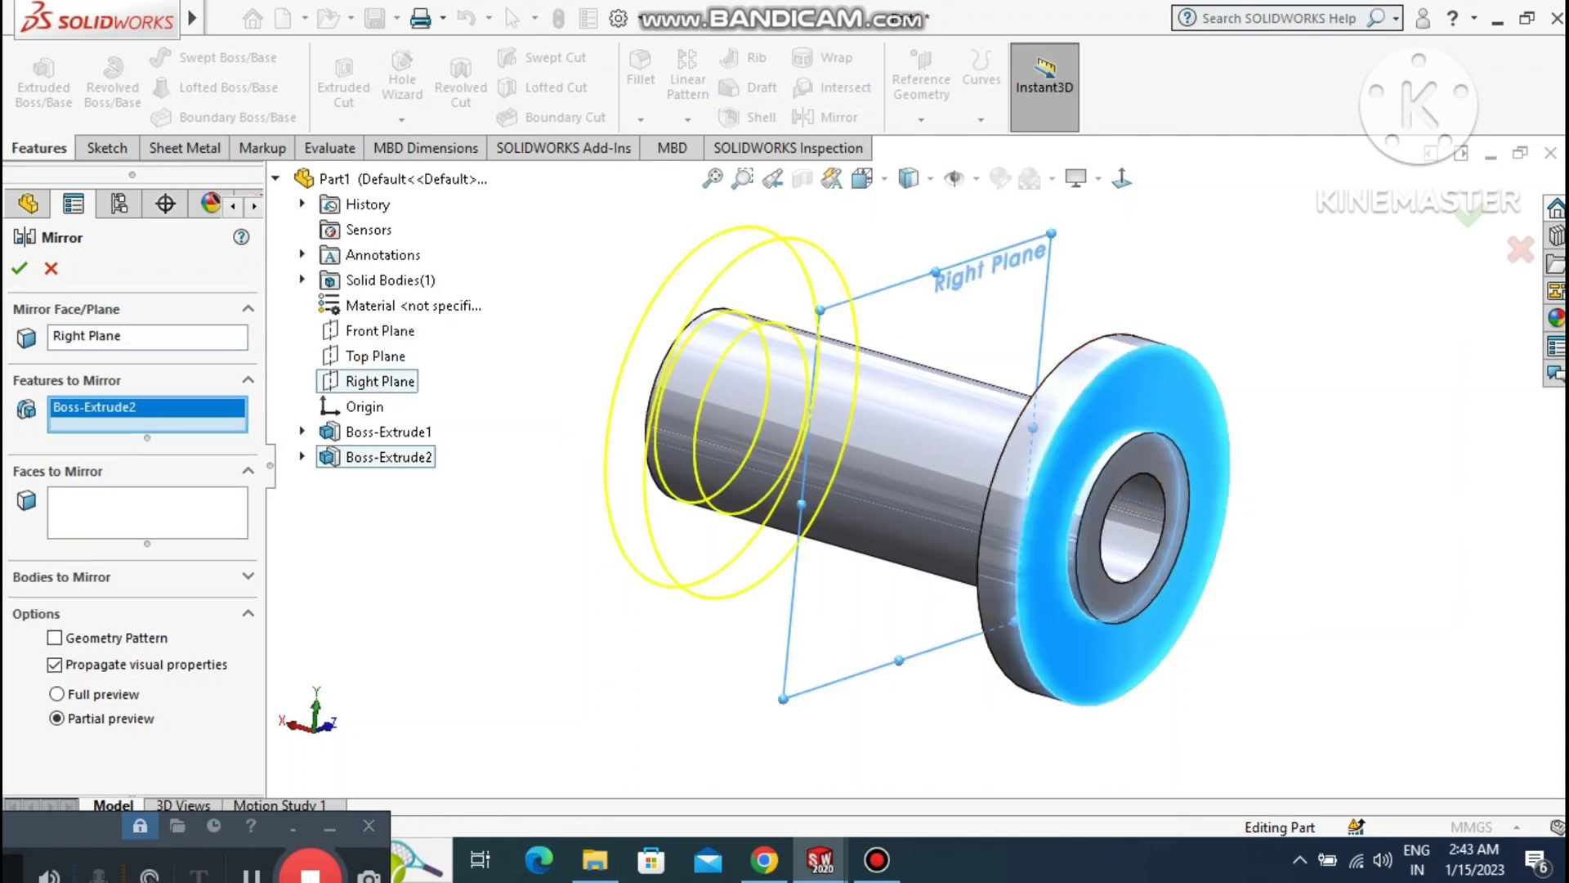
click(20, 268)
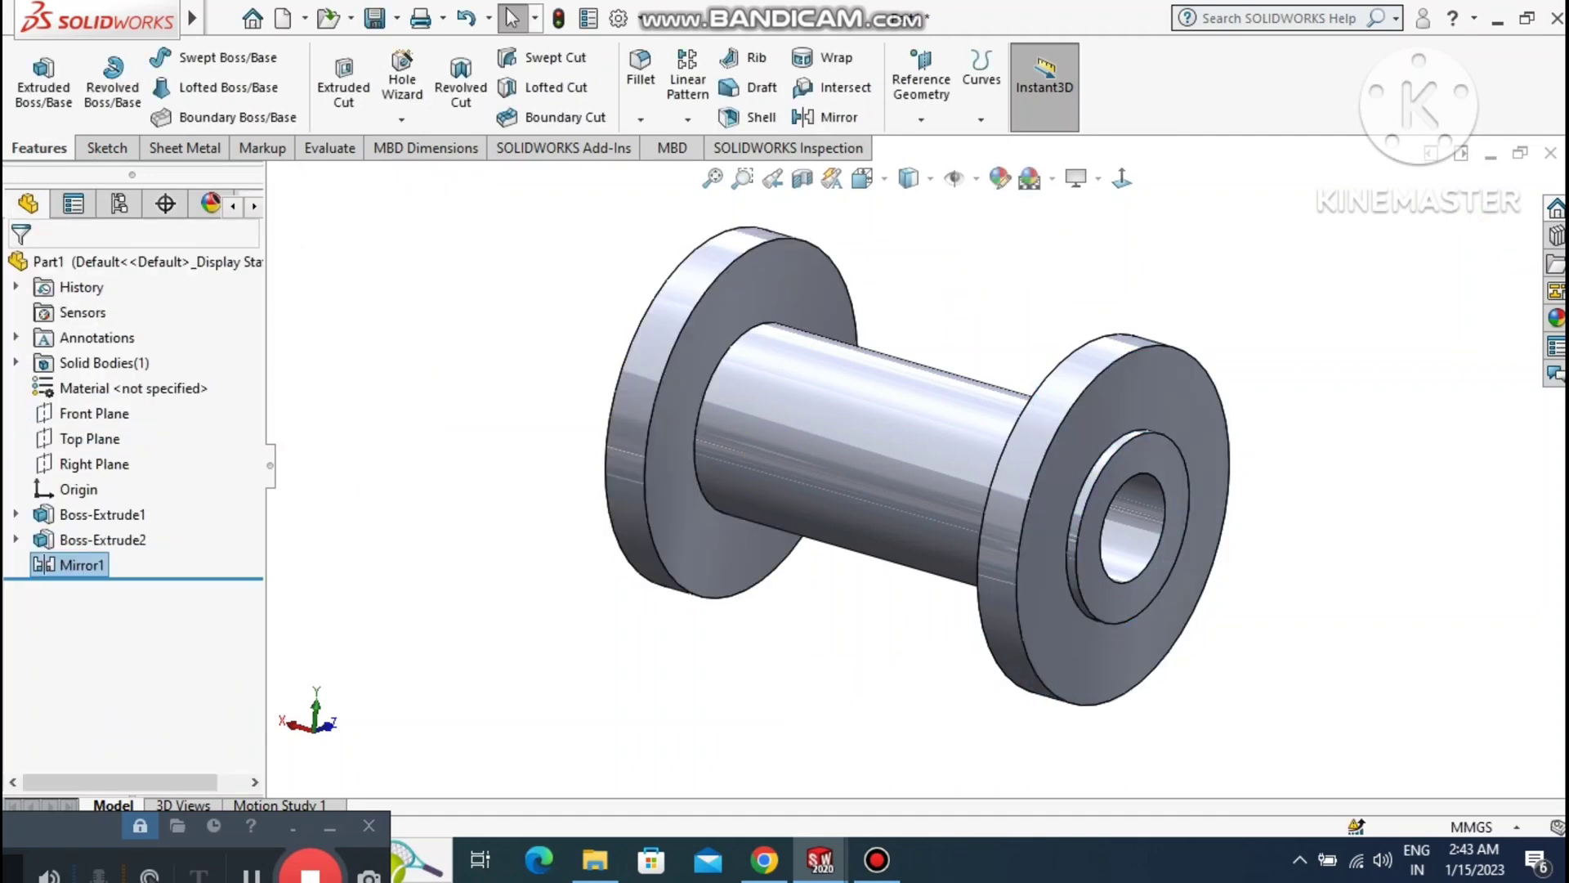
Fillet the edges where the pipe's raised ends meet the outer faces of both flanges with a 2 mm radius.
key(Right)
key(Right)
key(Right)
middle_drag(1021, 466, 910, 466)
scroll(909, 466, up, 2)
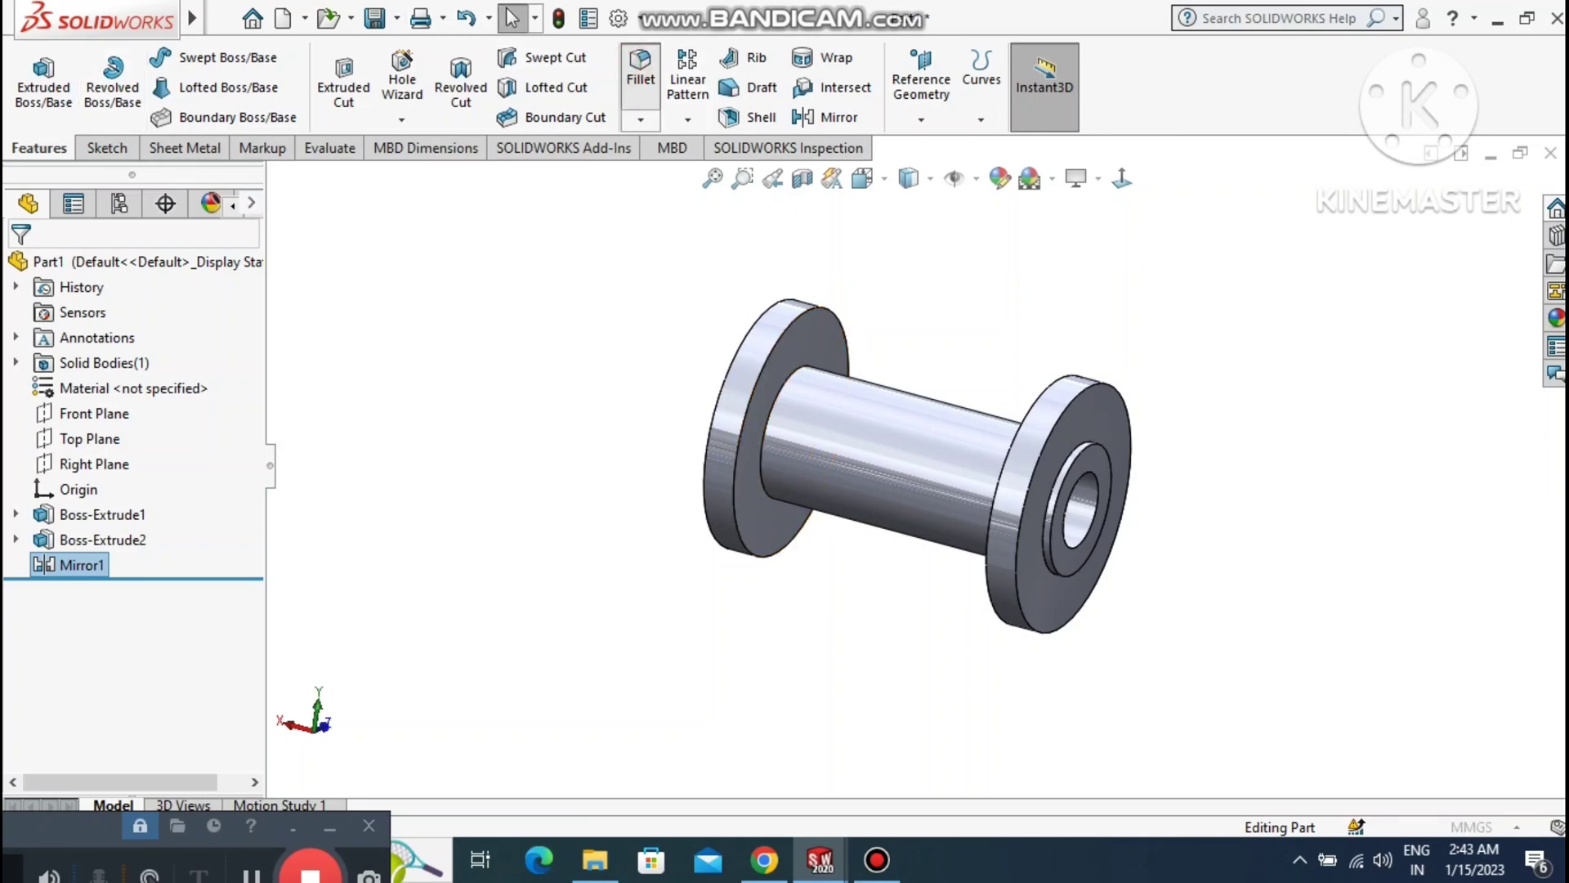
click(641, 72)
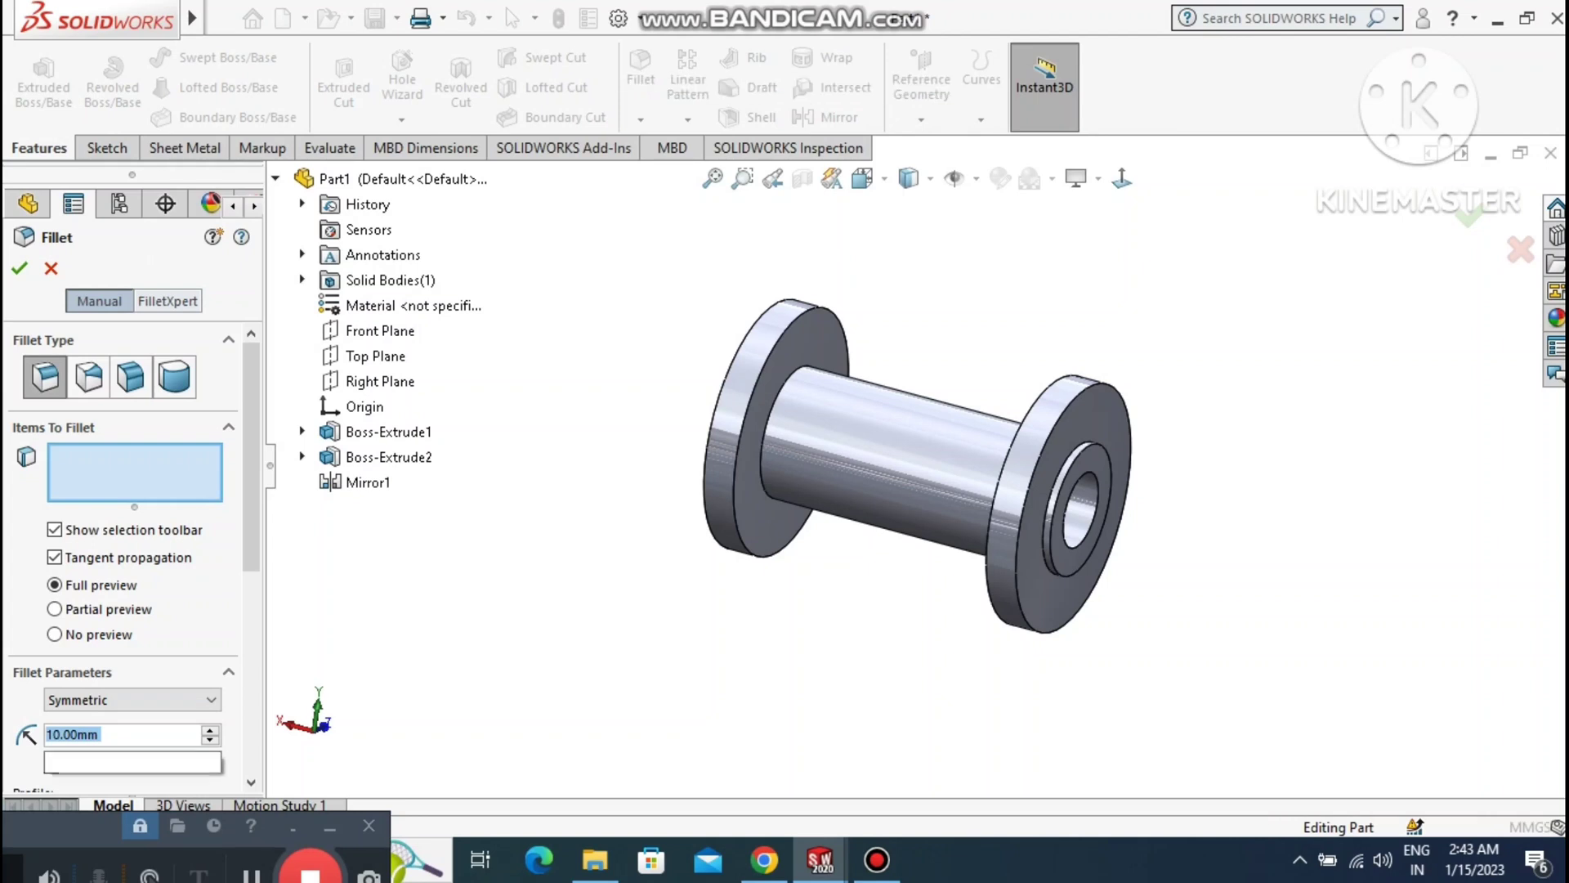
text(2)
key(Return)
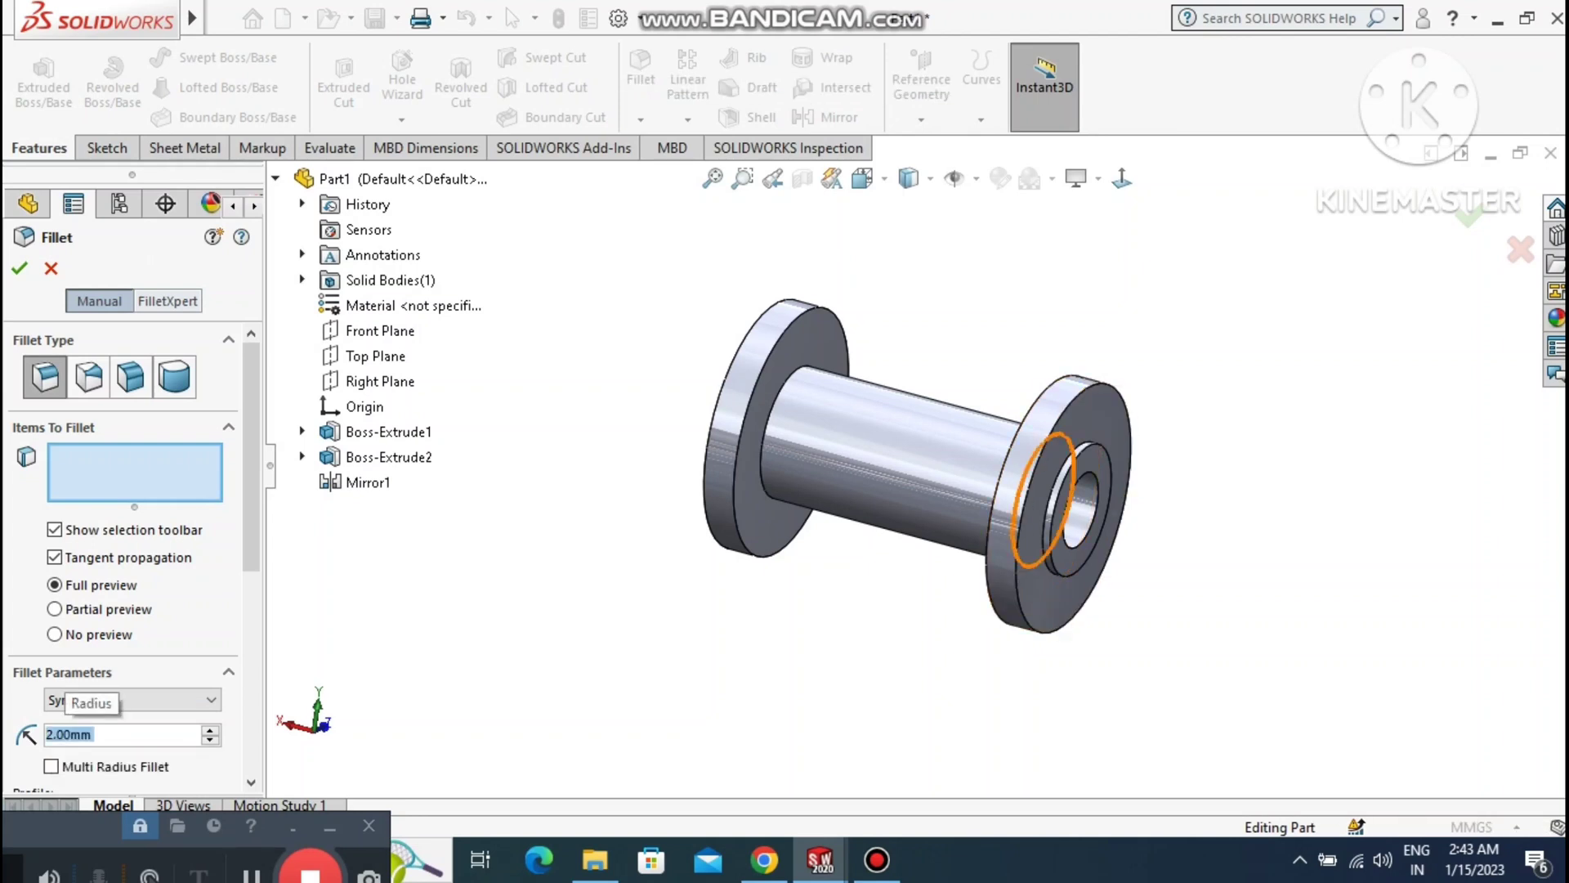
click(1075, 448)
scroll(915, 466, up, 2)
middle_drag(915, 466, 1038, 548)
scroll(719, 600, down, 1)
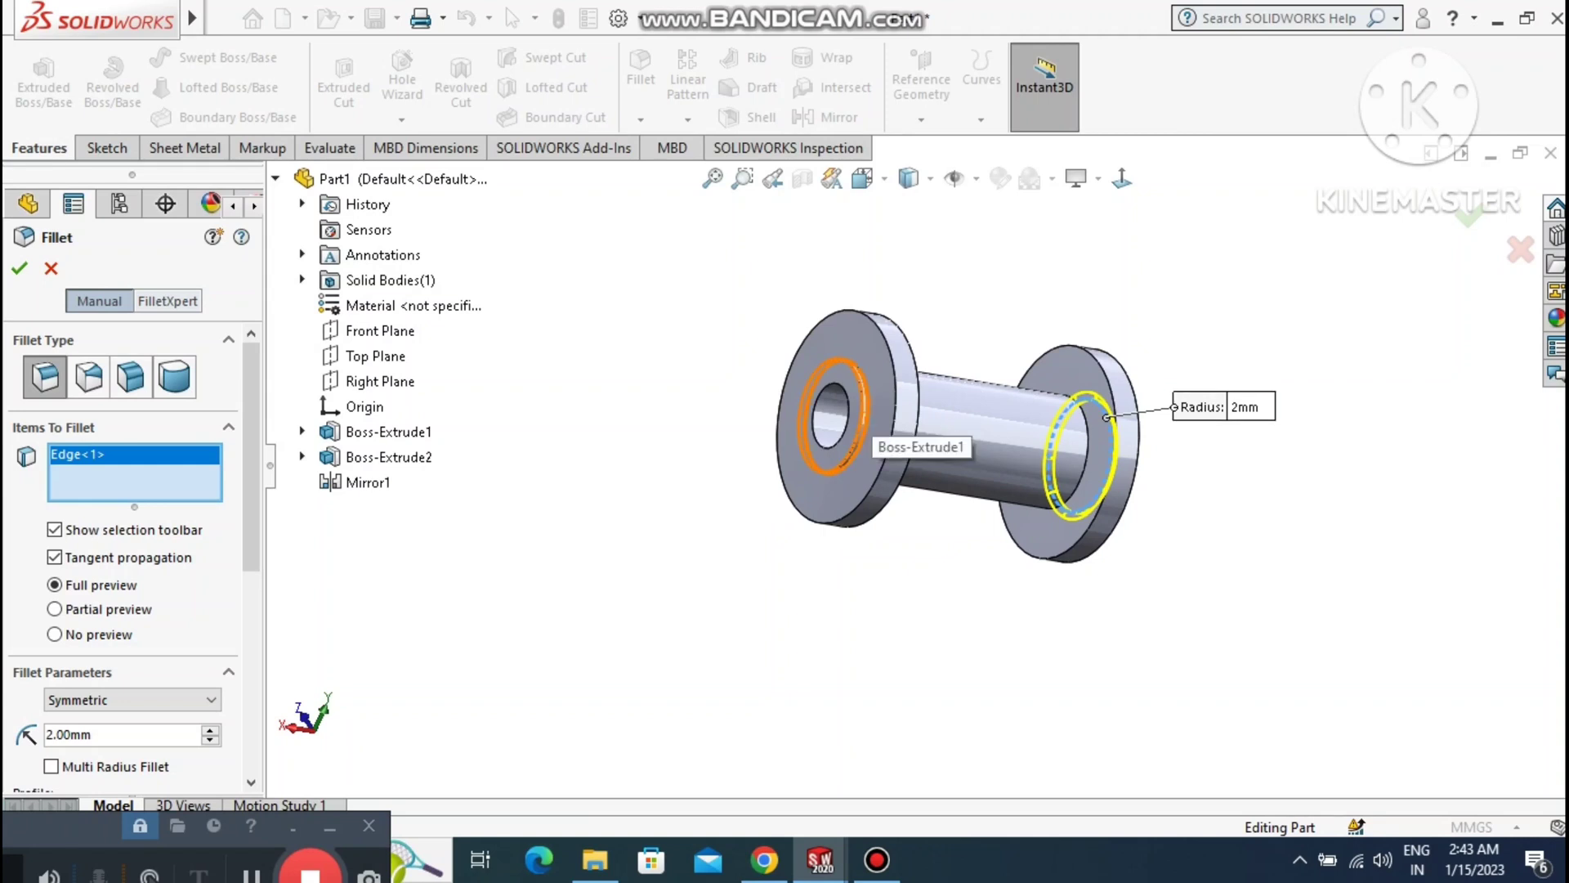
click(870, 404)
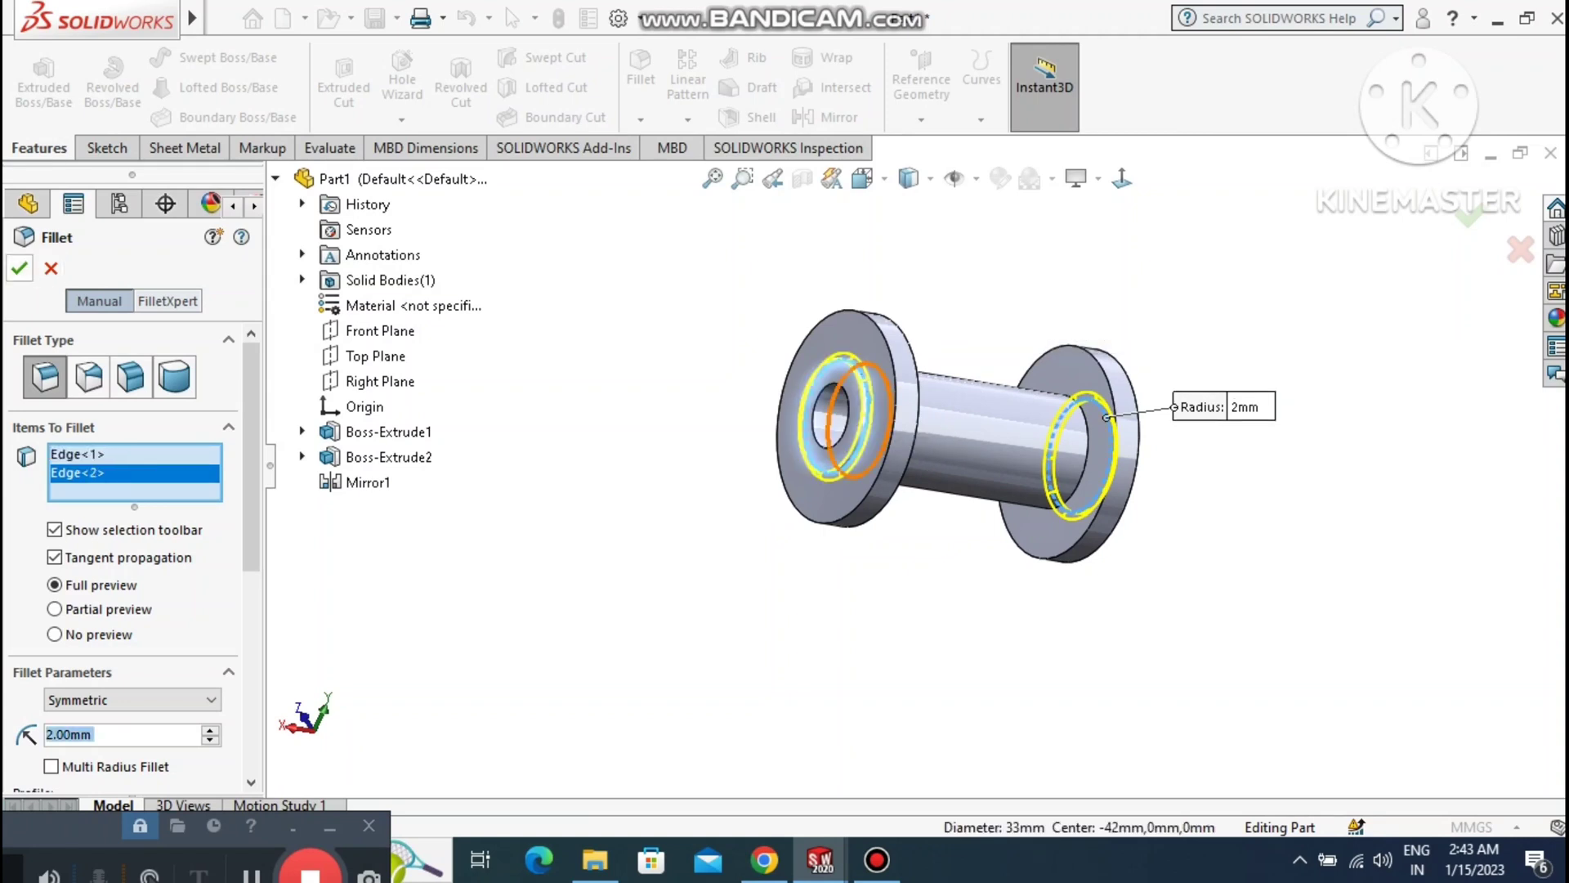
key(Return)
Create a reference plane offset 46 mm above the Top Plane.
middle_drag(956, 433, 817, 466)
scroll(850, 727, down, 3)
scroll(919, 466, up, 1)
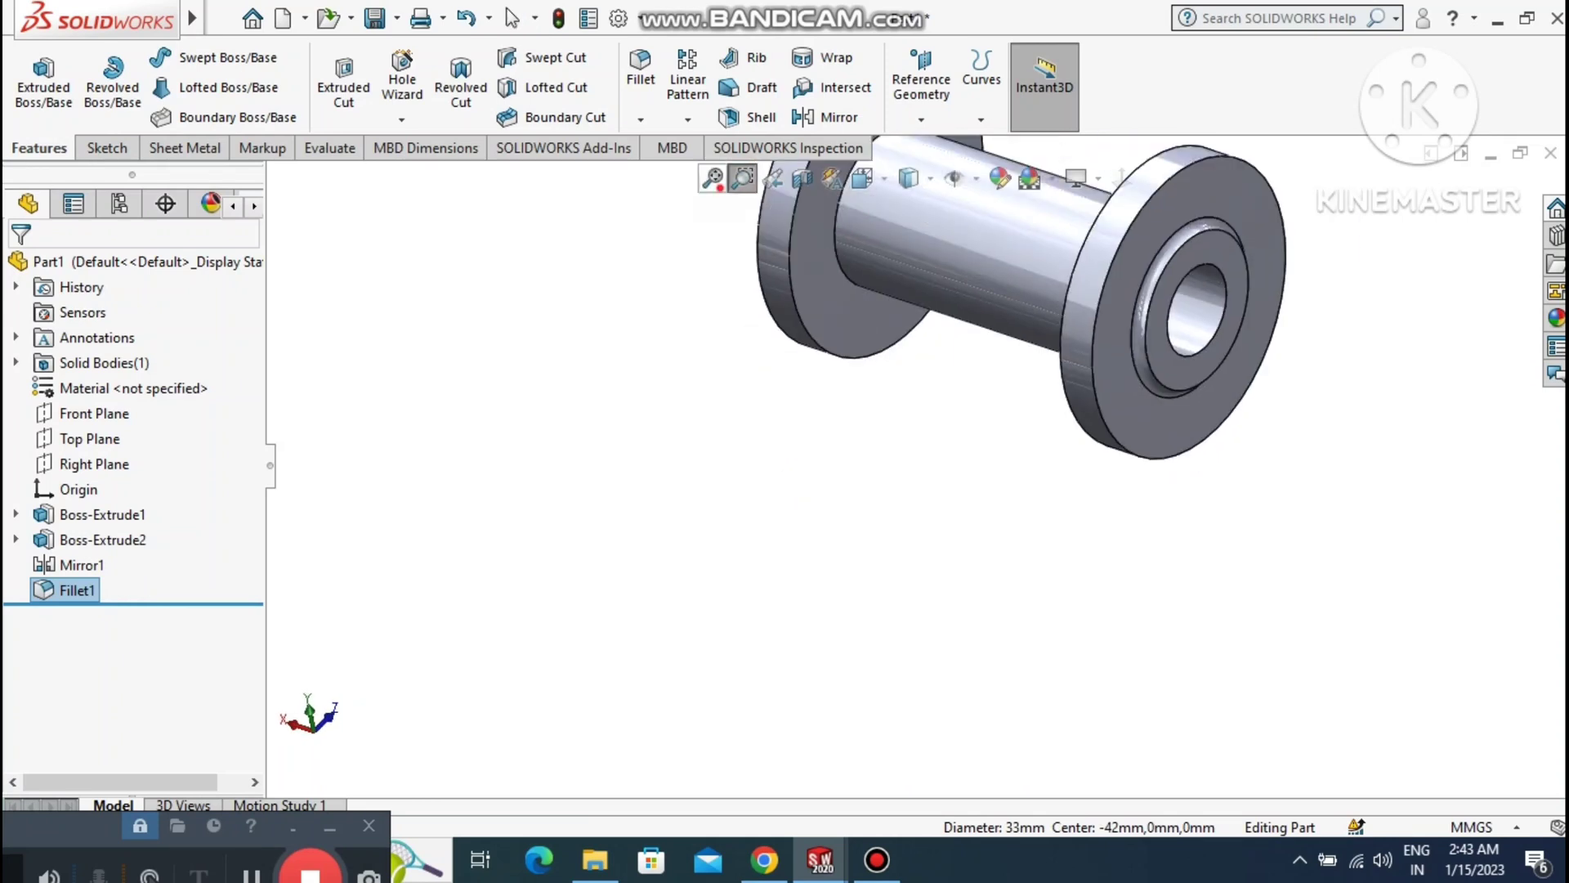
key(f)
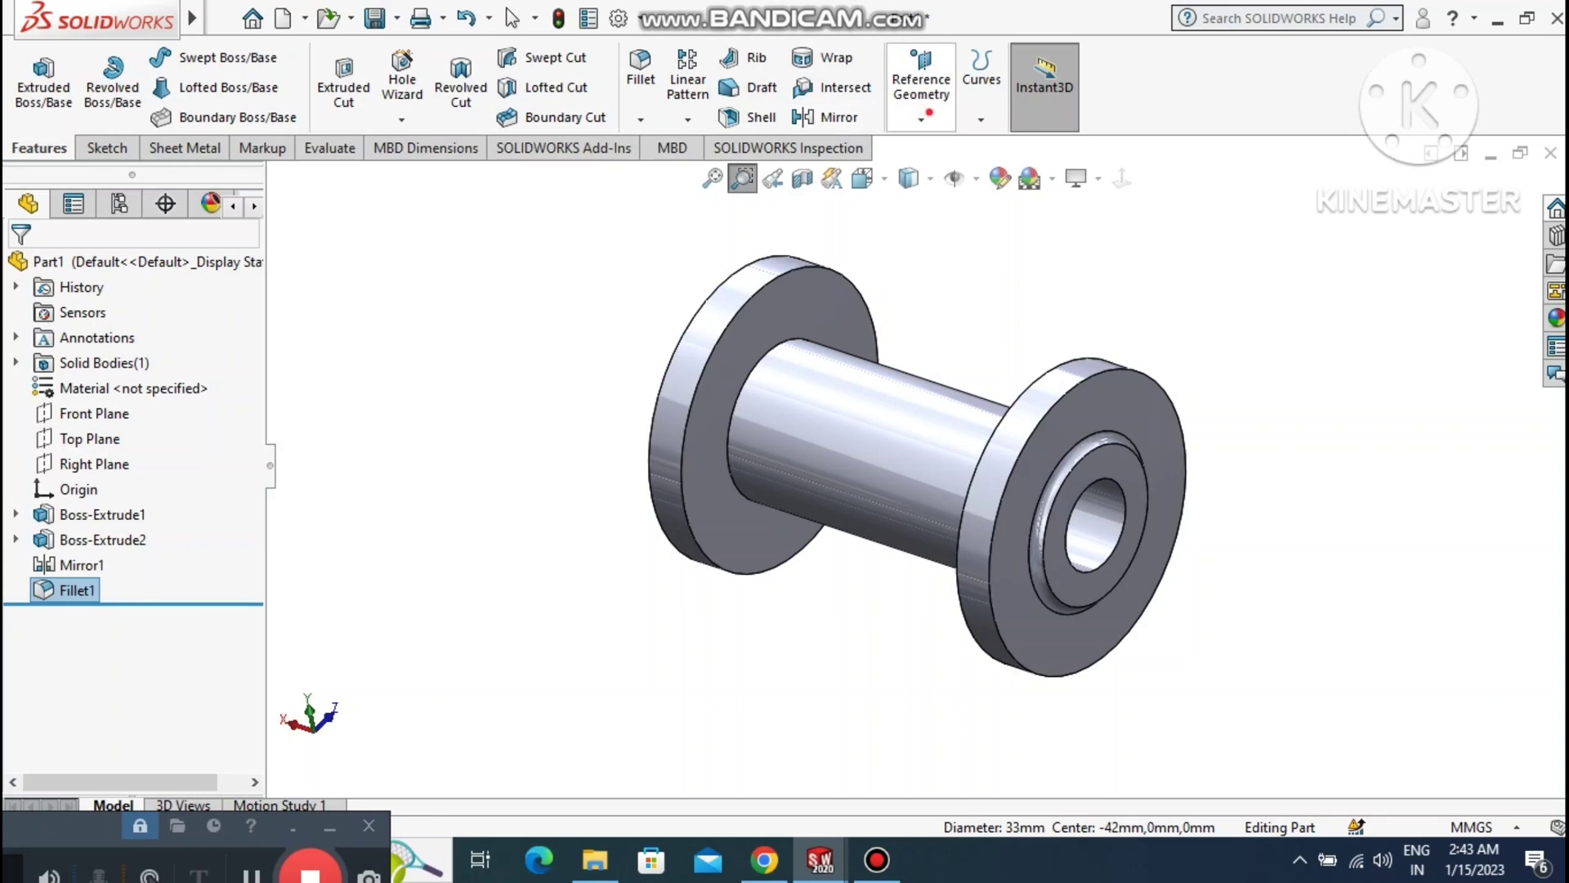
click(921, 120)
click(942, 147)
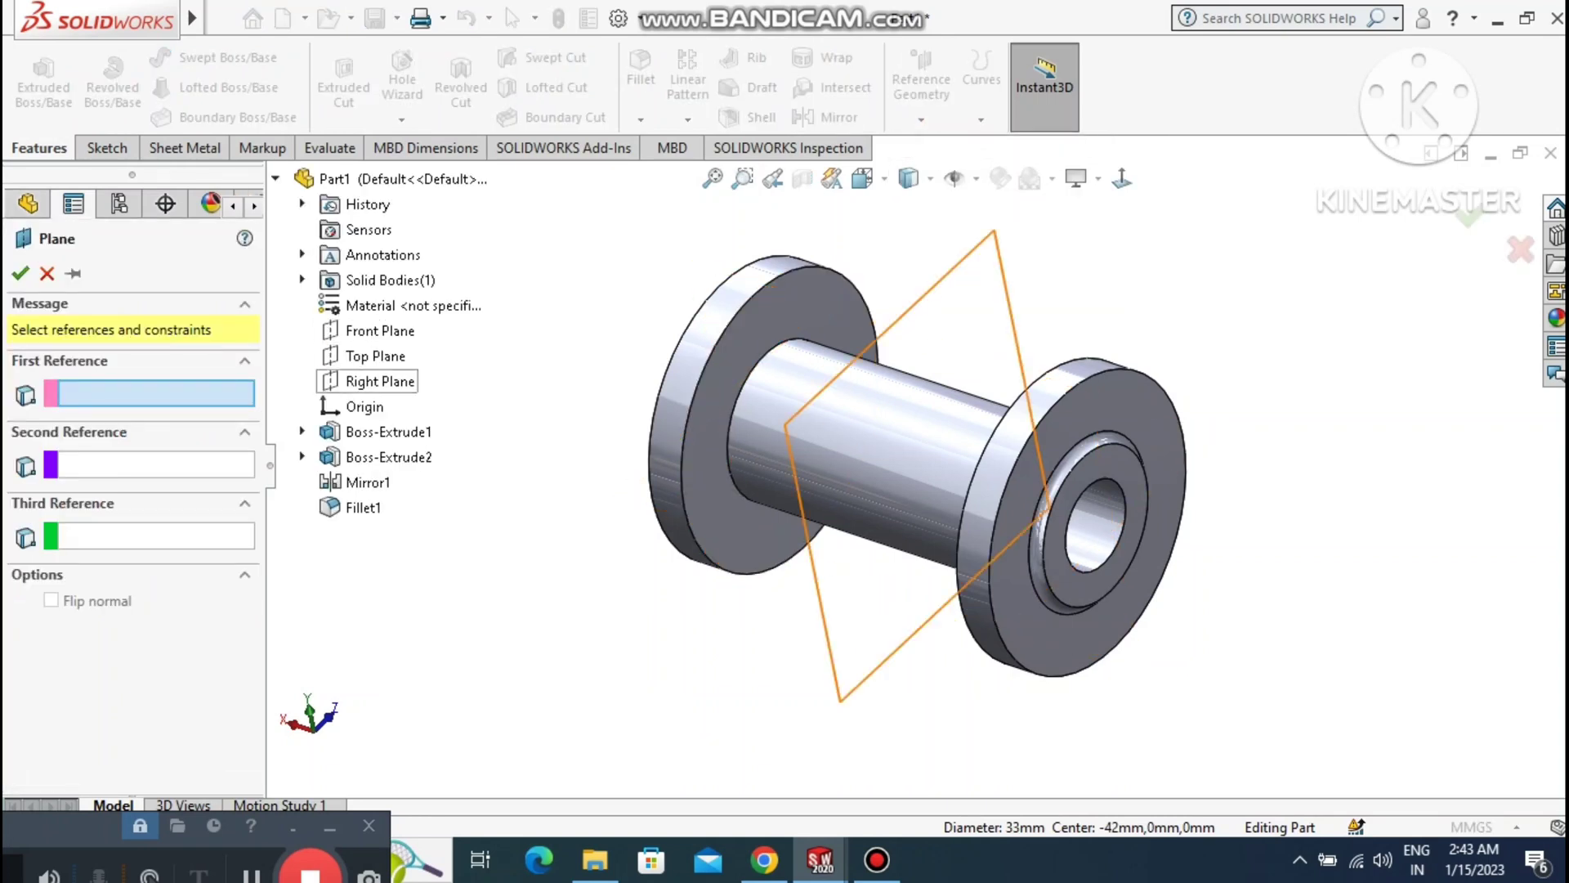
click(376, 356)
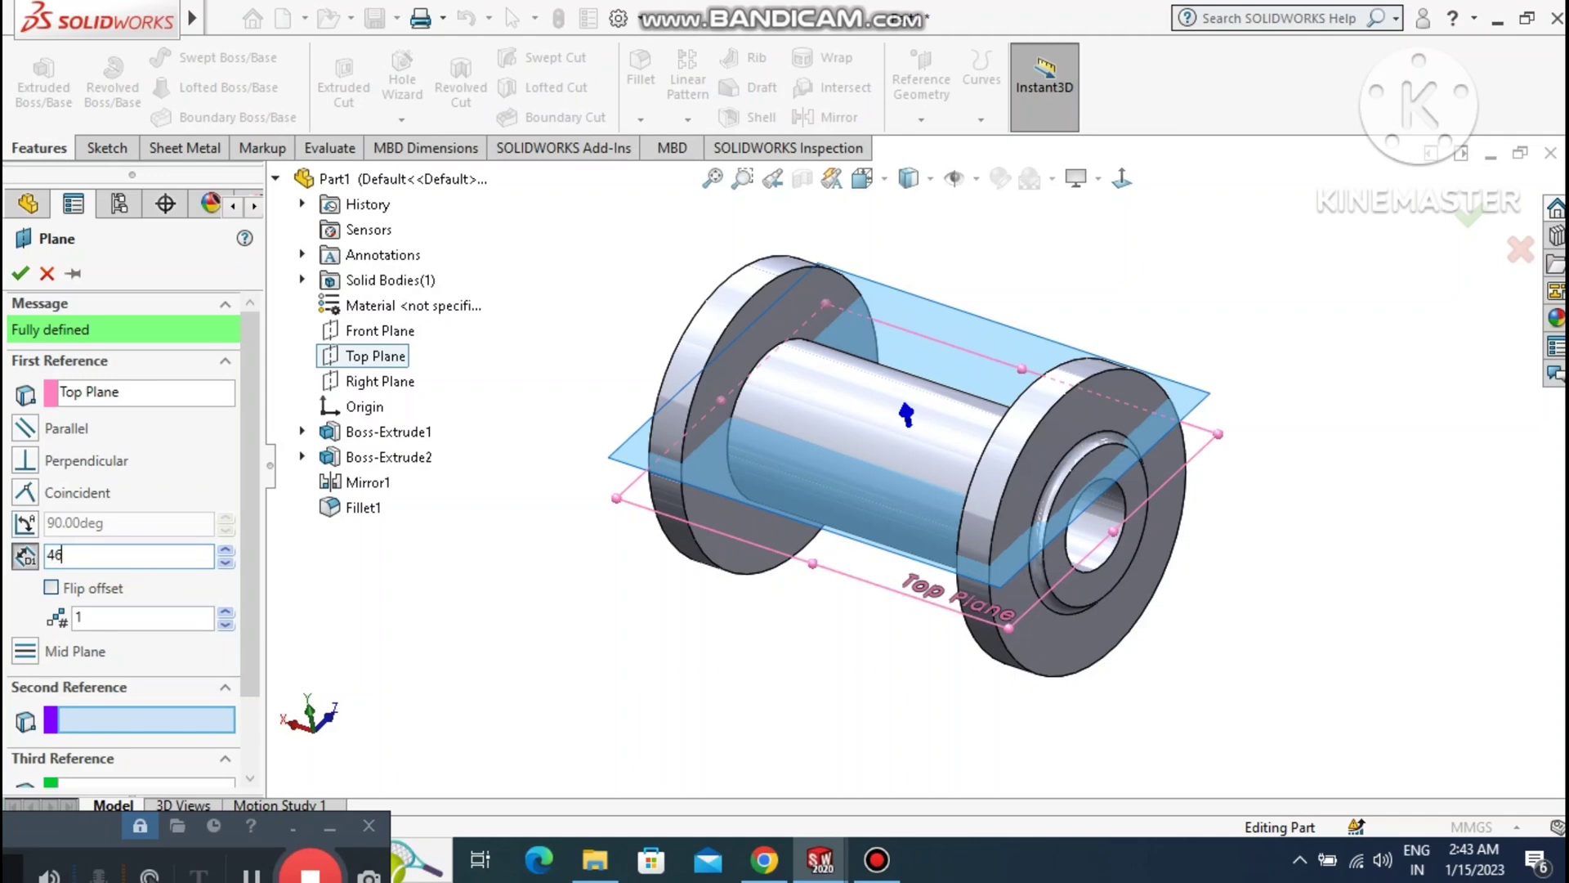
key(Return)
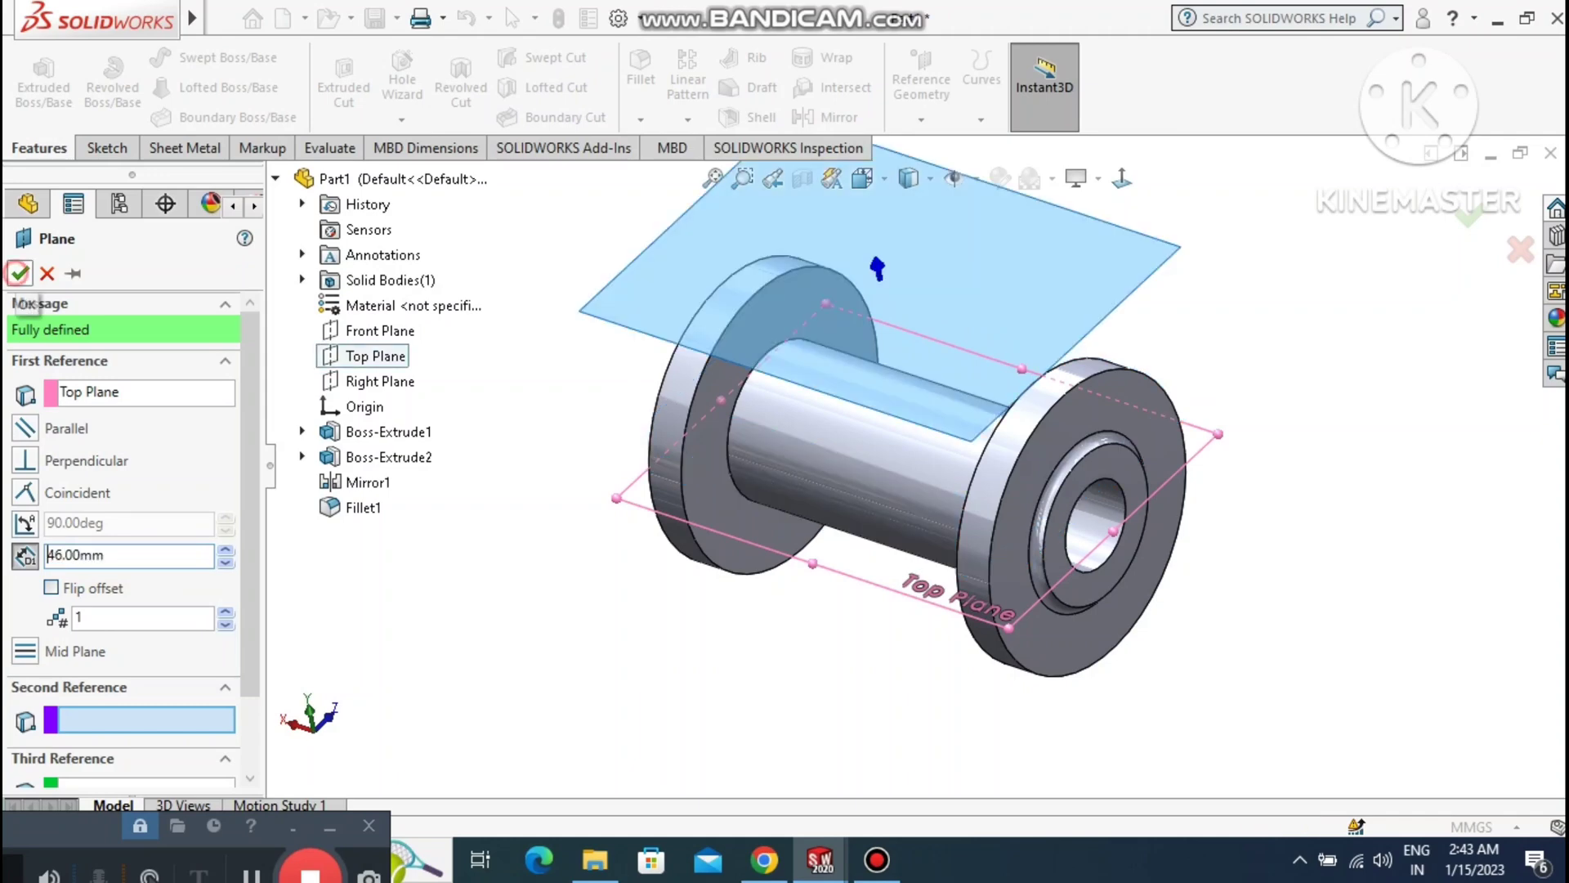
click(18, 273)
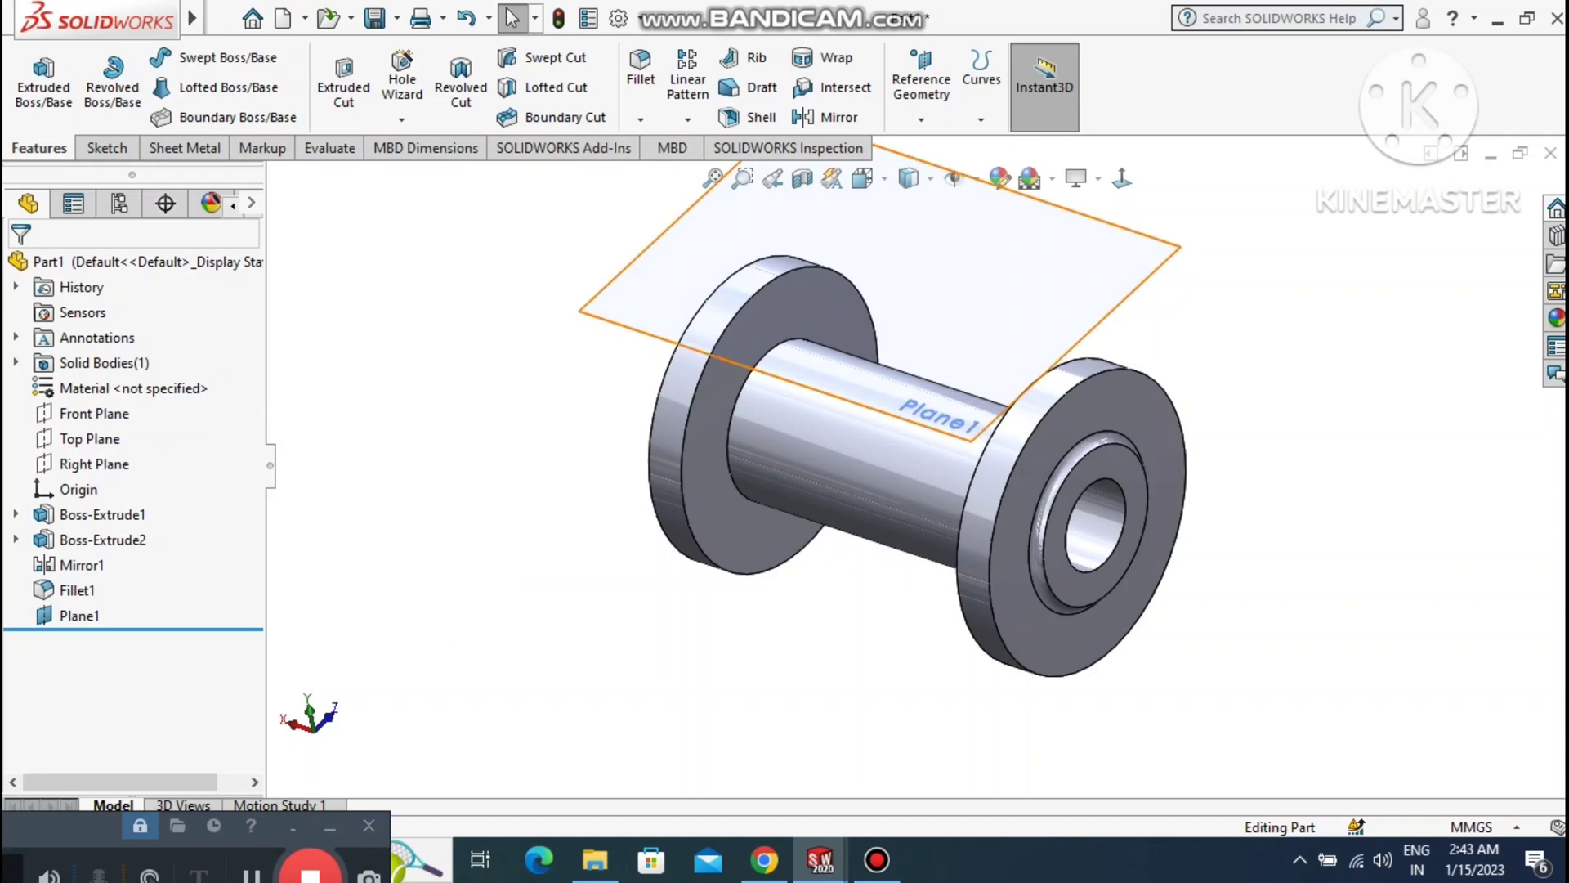
Sketch two concentric circles centred on the origin on the offset plane, about 36.8 mm and 24.3 mm in diameter.
right_click(1043, 253)
click(1098, 218)
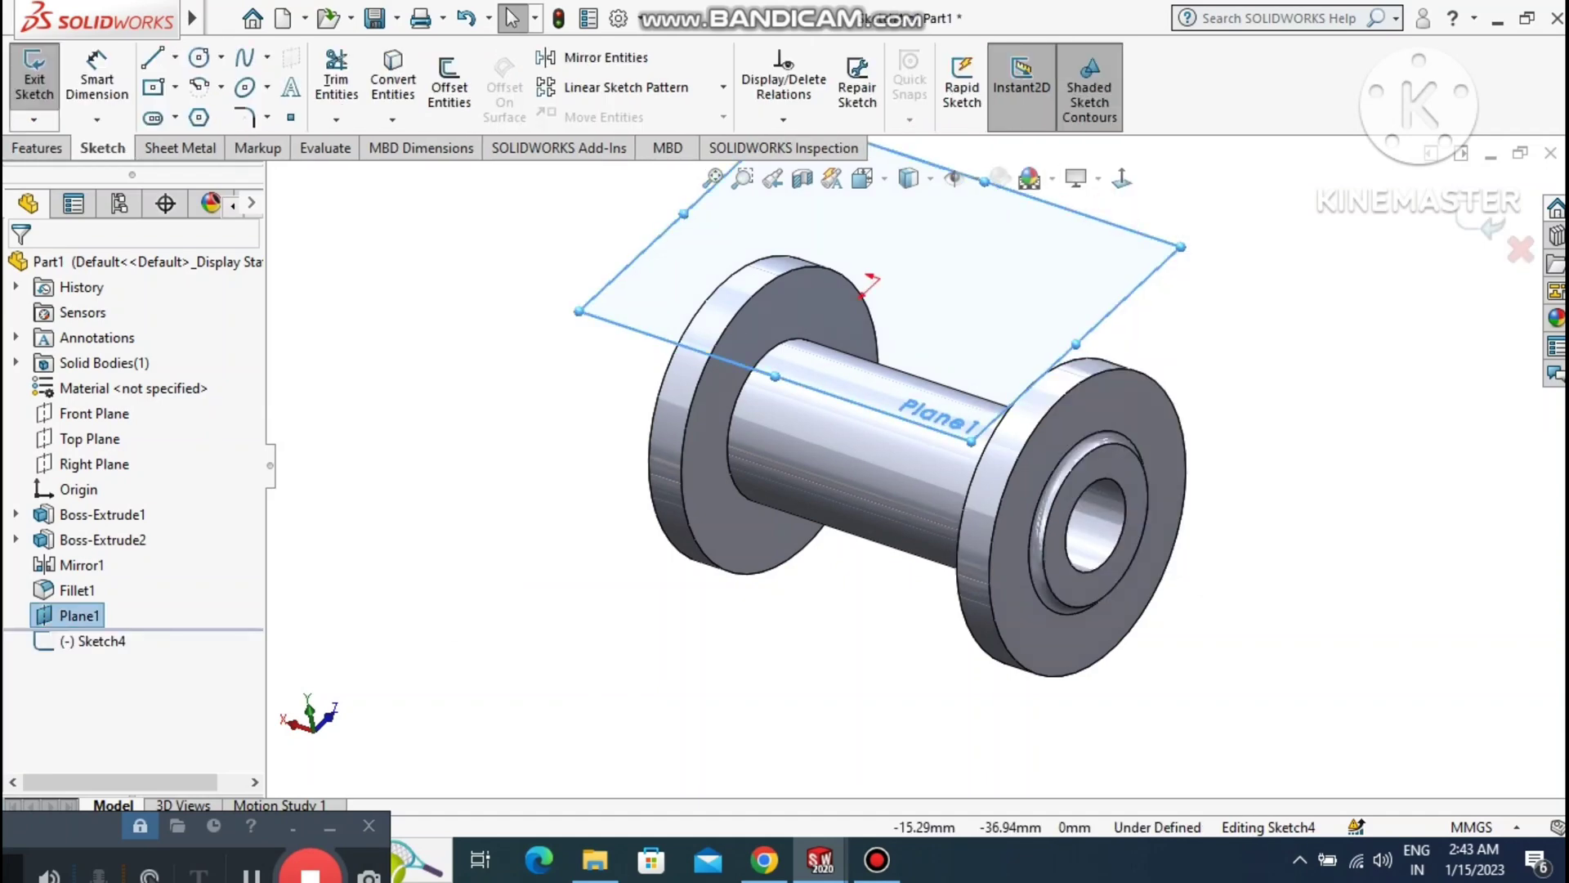
click(1052, 179)
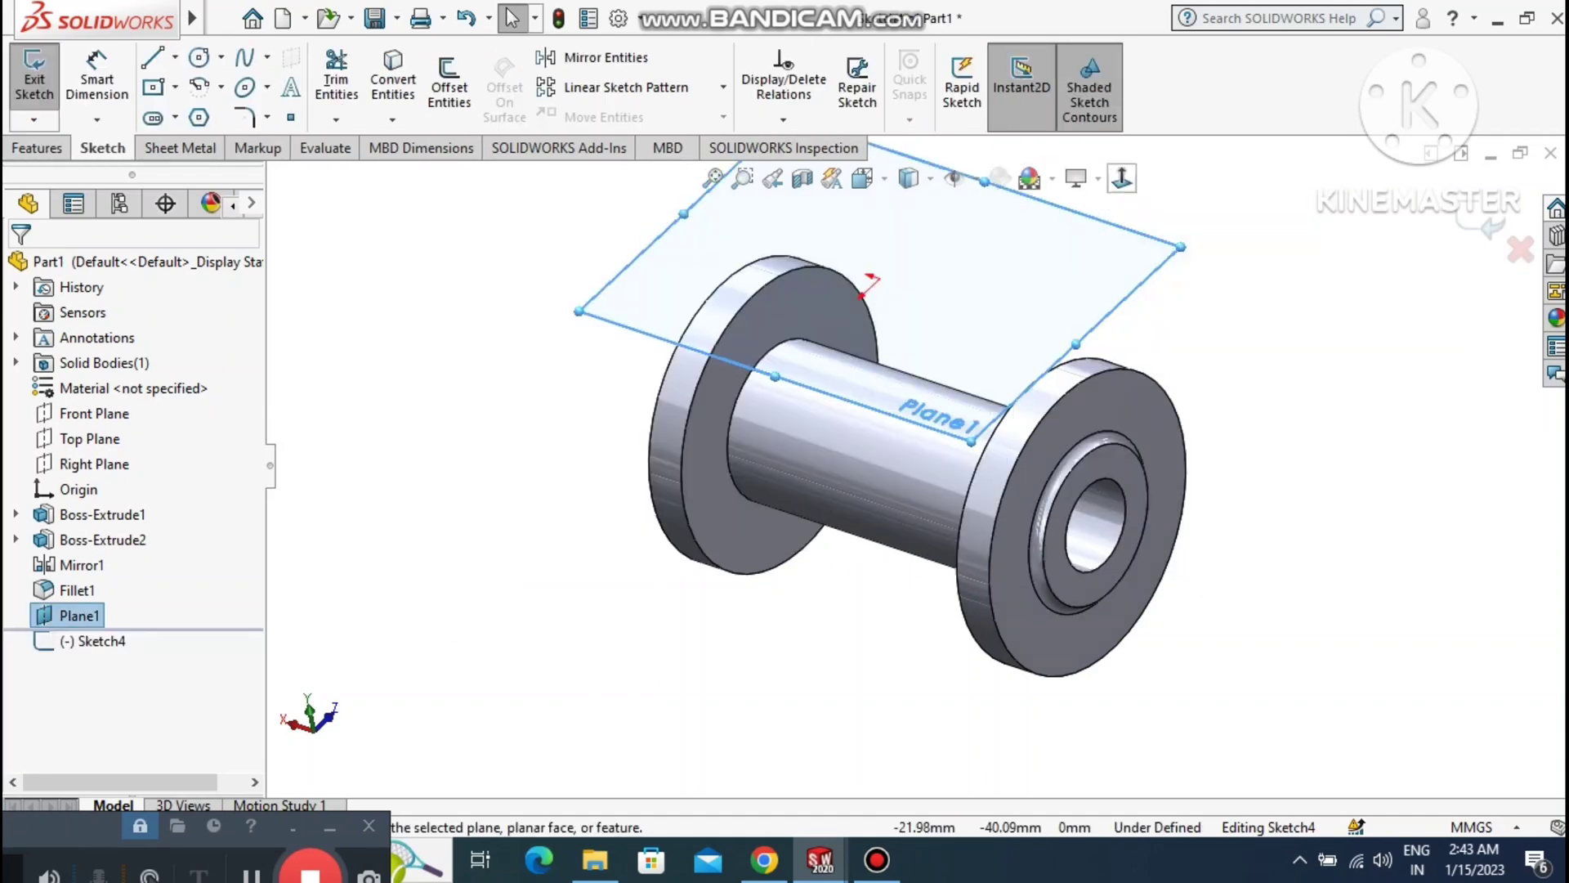
click(1122, 178)
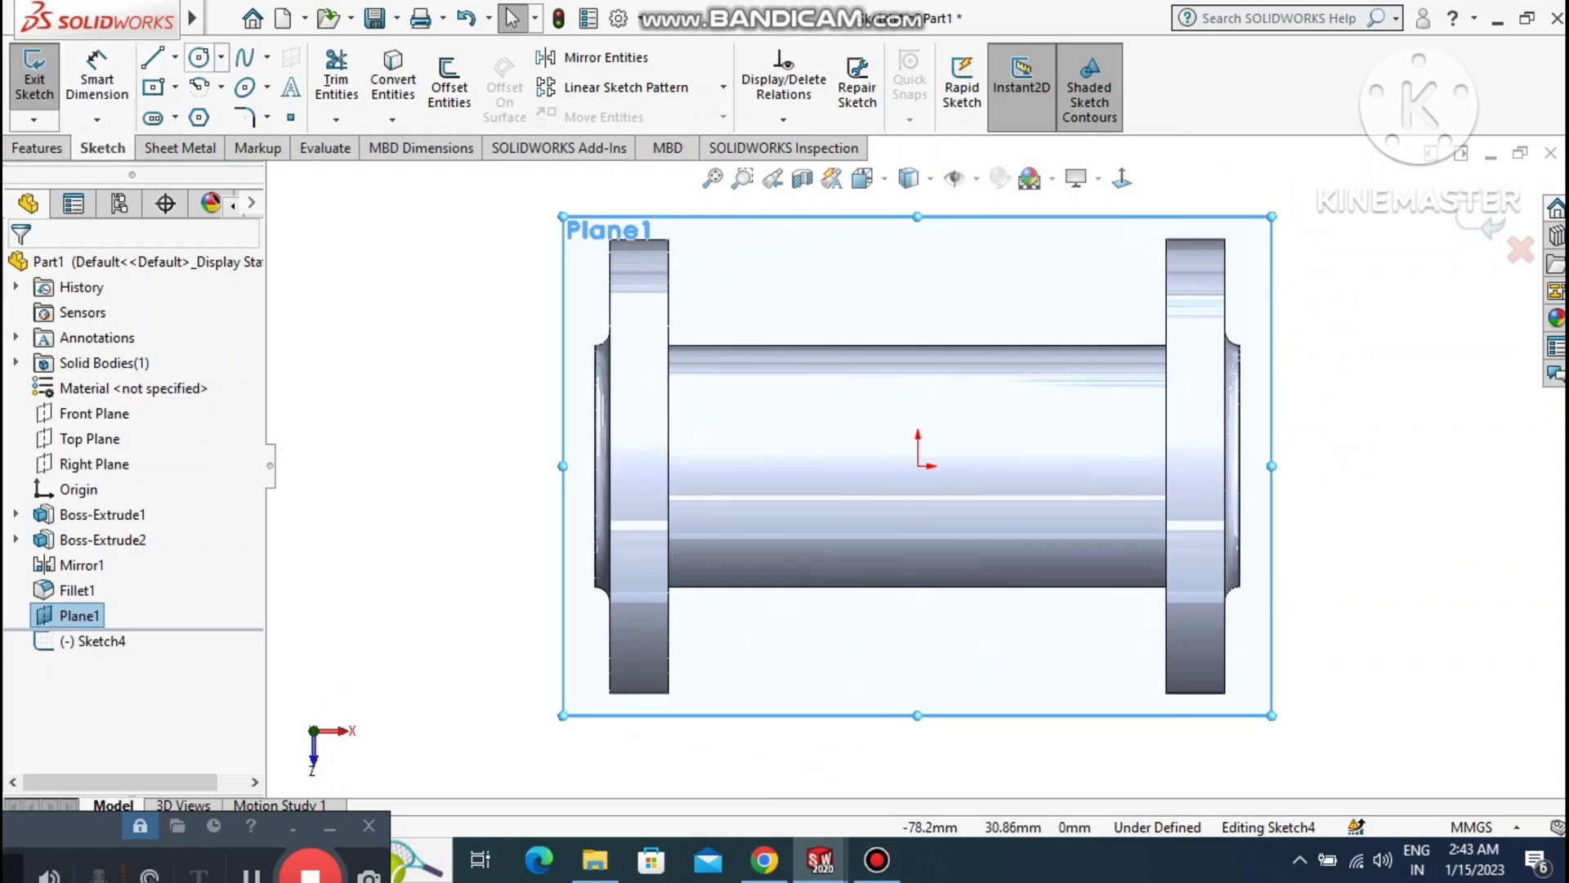
click(198, 57)
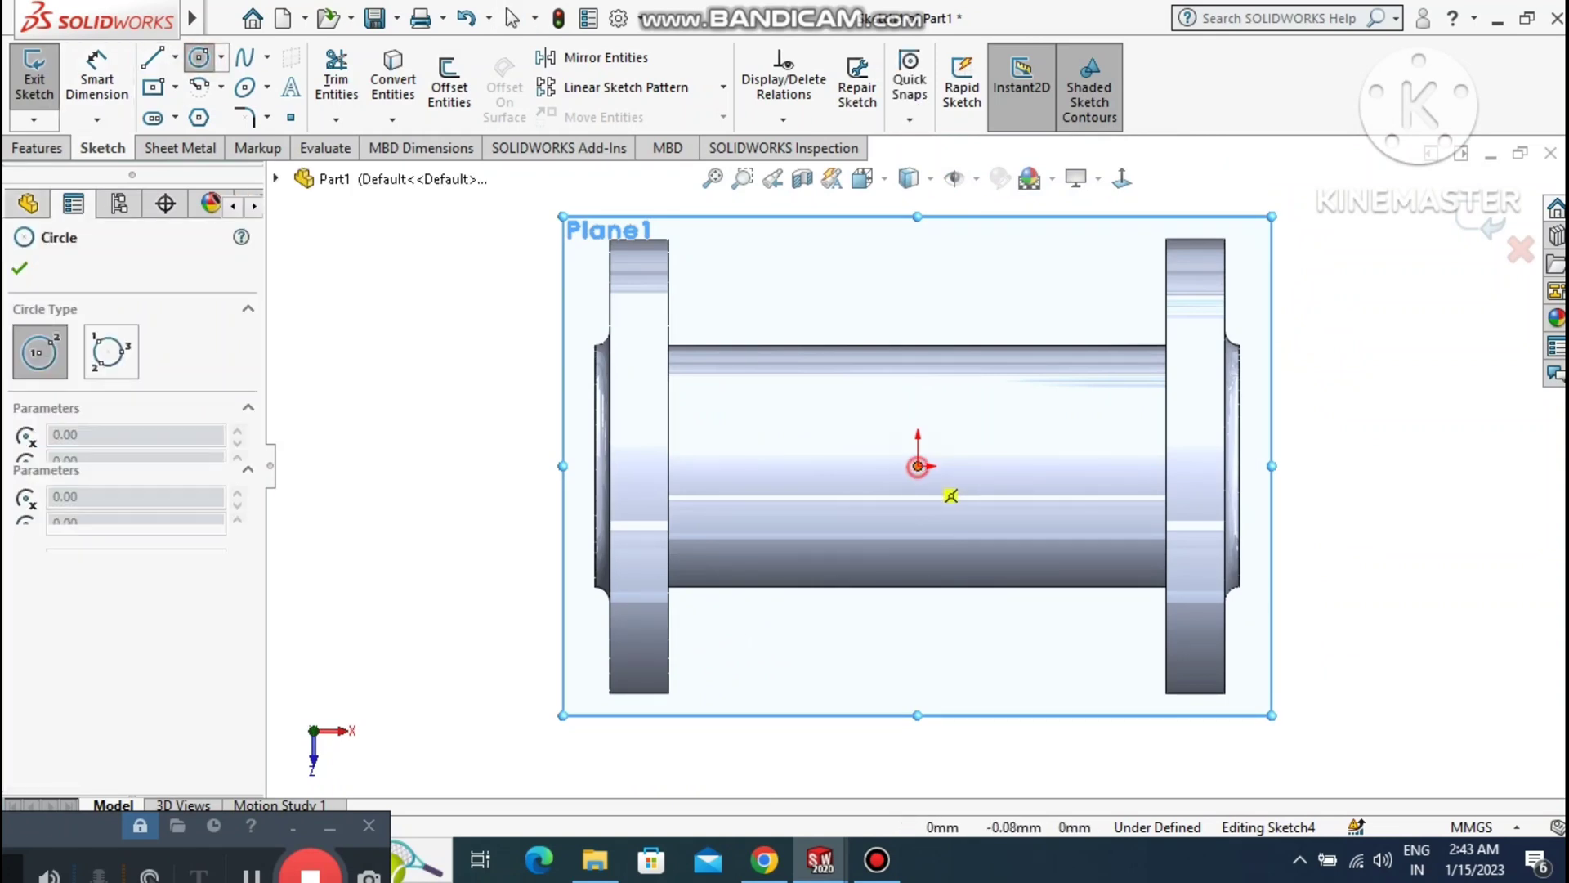
click(918, 466)
click(824, 562)
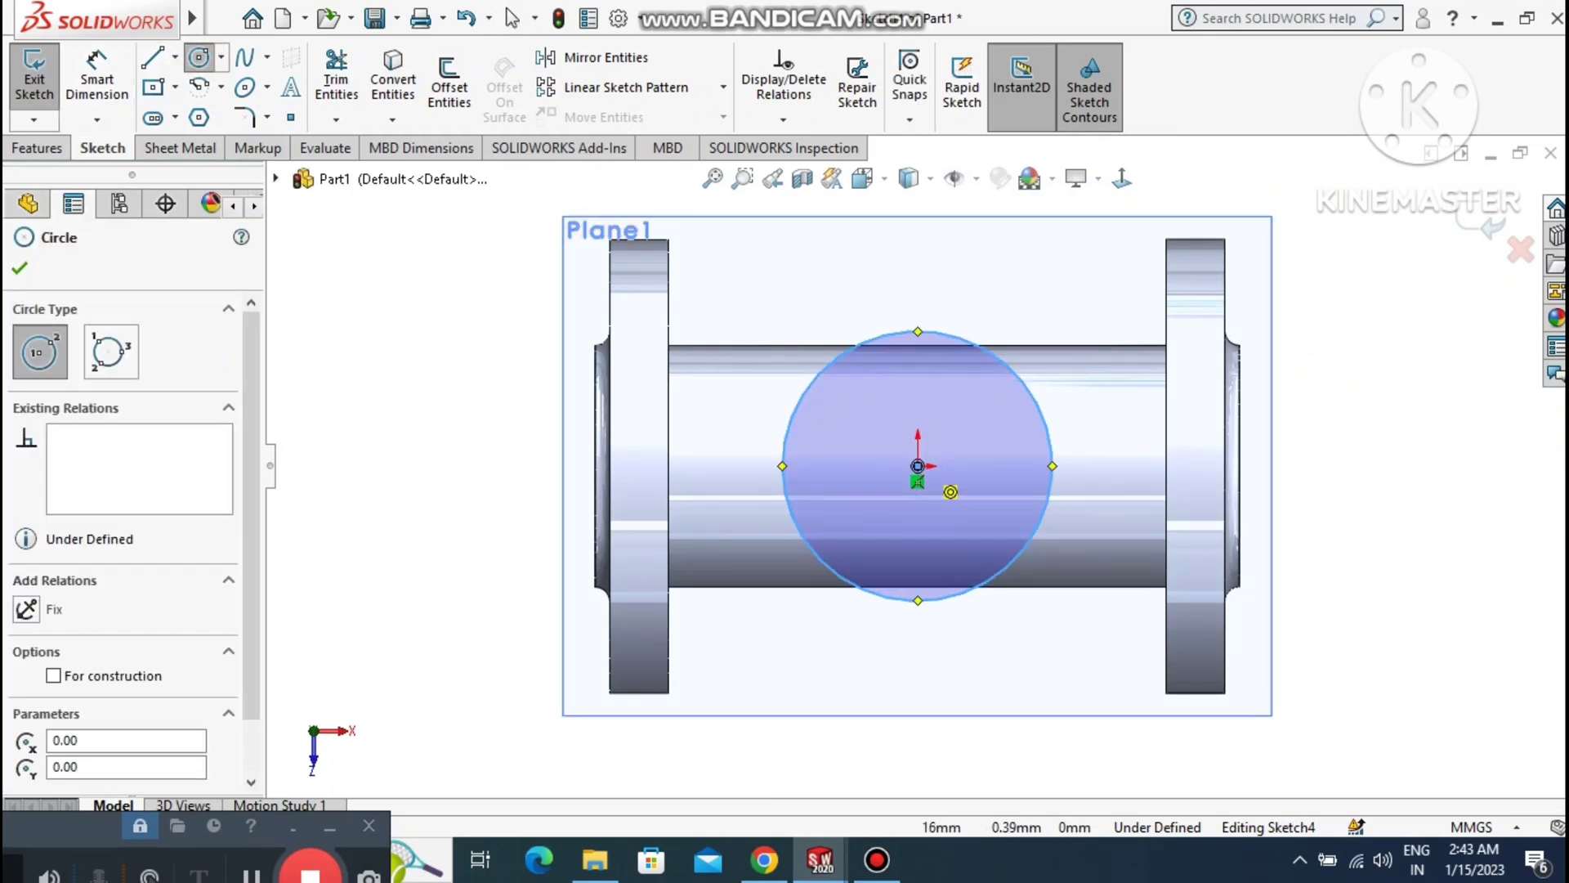
click(918, 466)
click(850, 525)
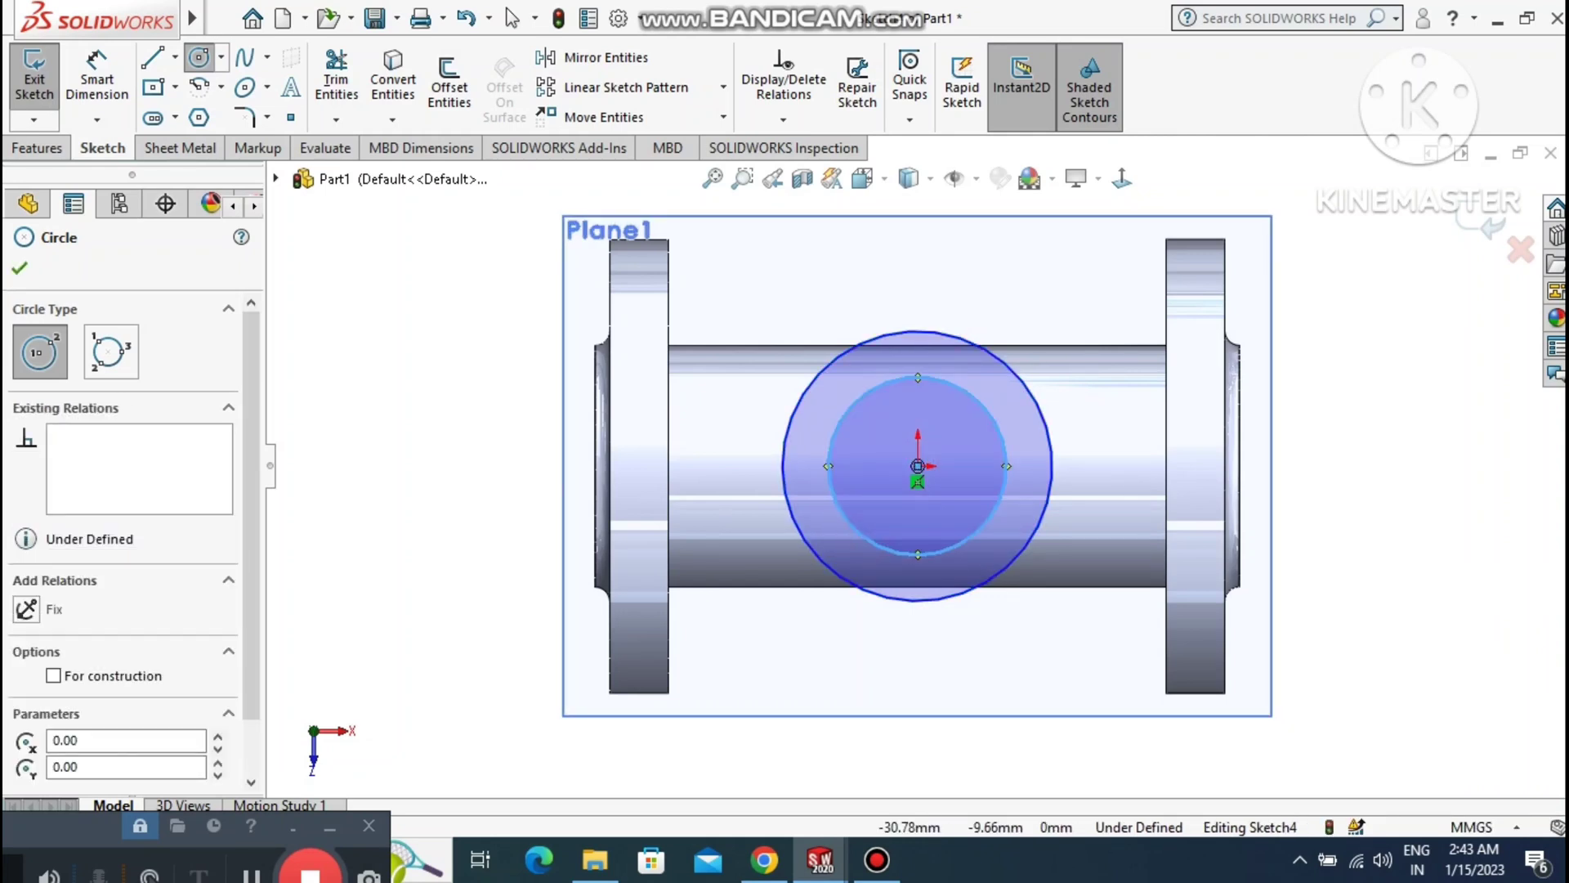
key(Escape)
Dimension the outer circle's diameter as 33 mm, placing the dimension outside the profile.
click(96, 78)
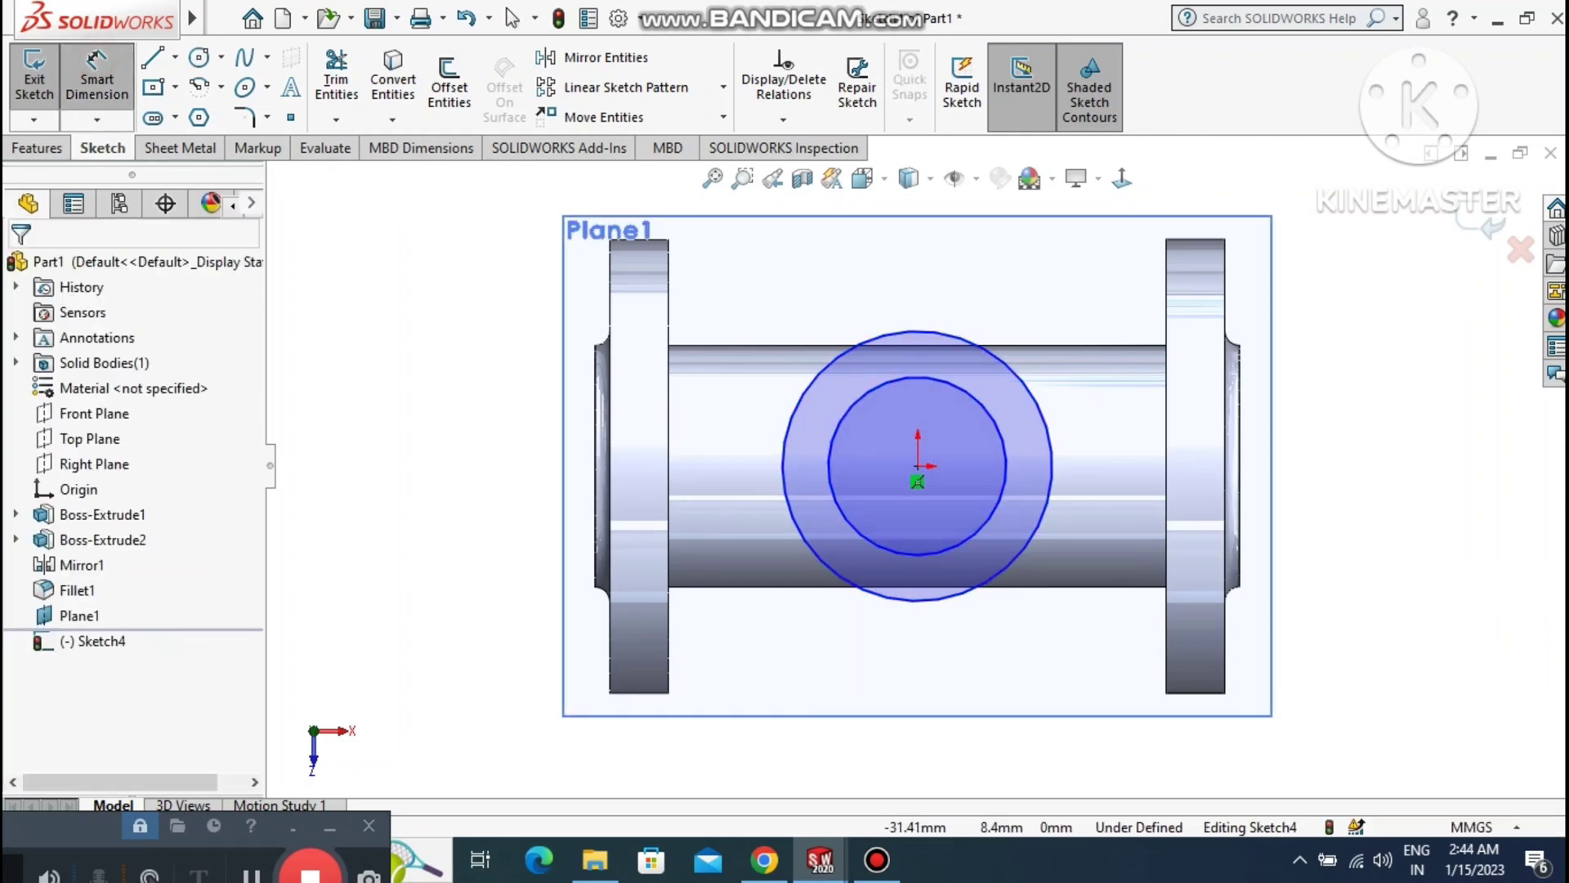
click(802, 541)
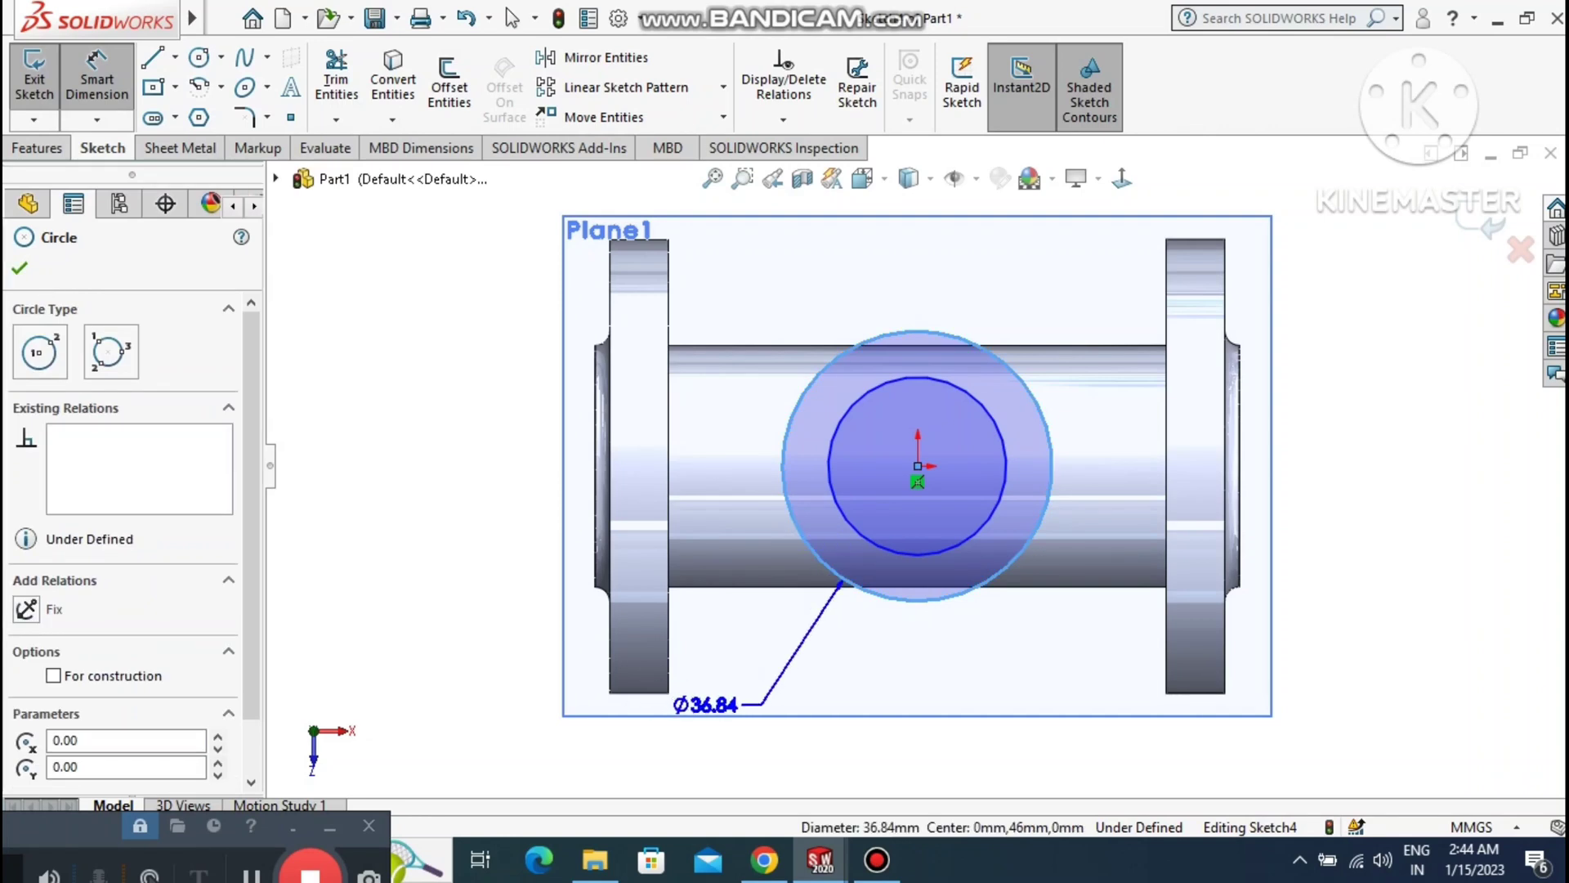
click(726, 677)
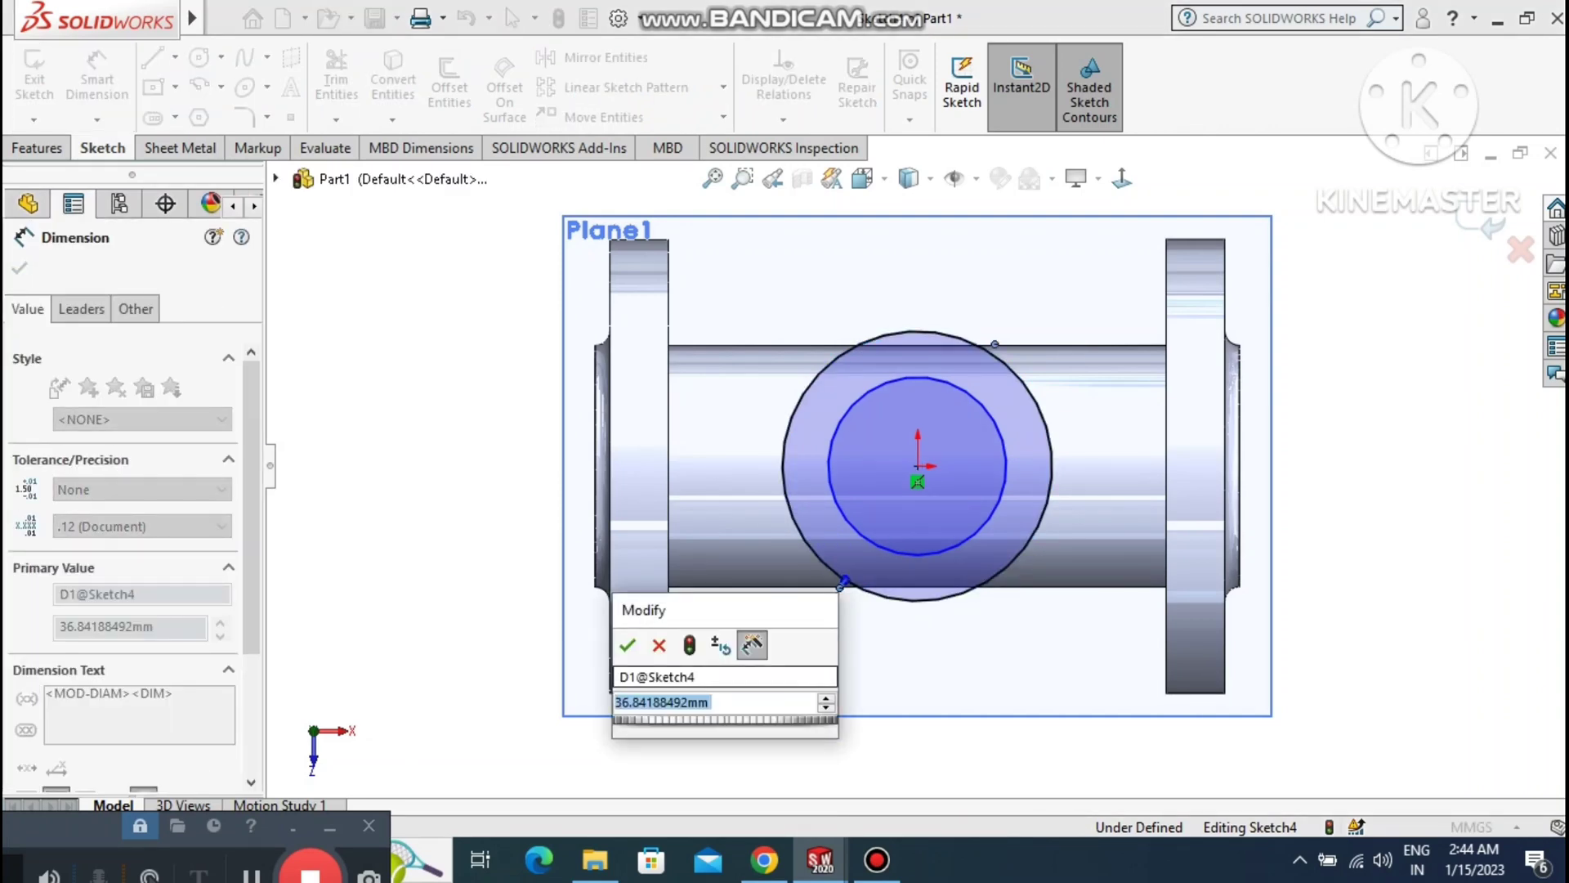
text(33)
key(Return)
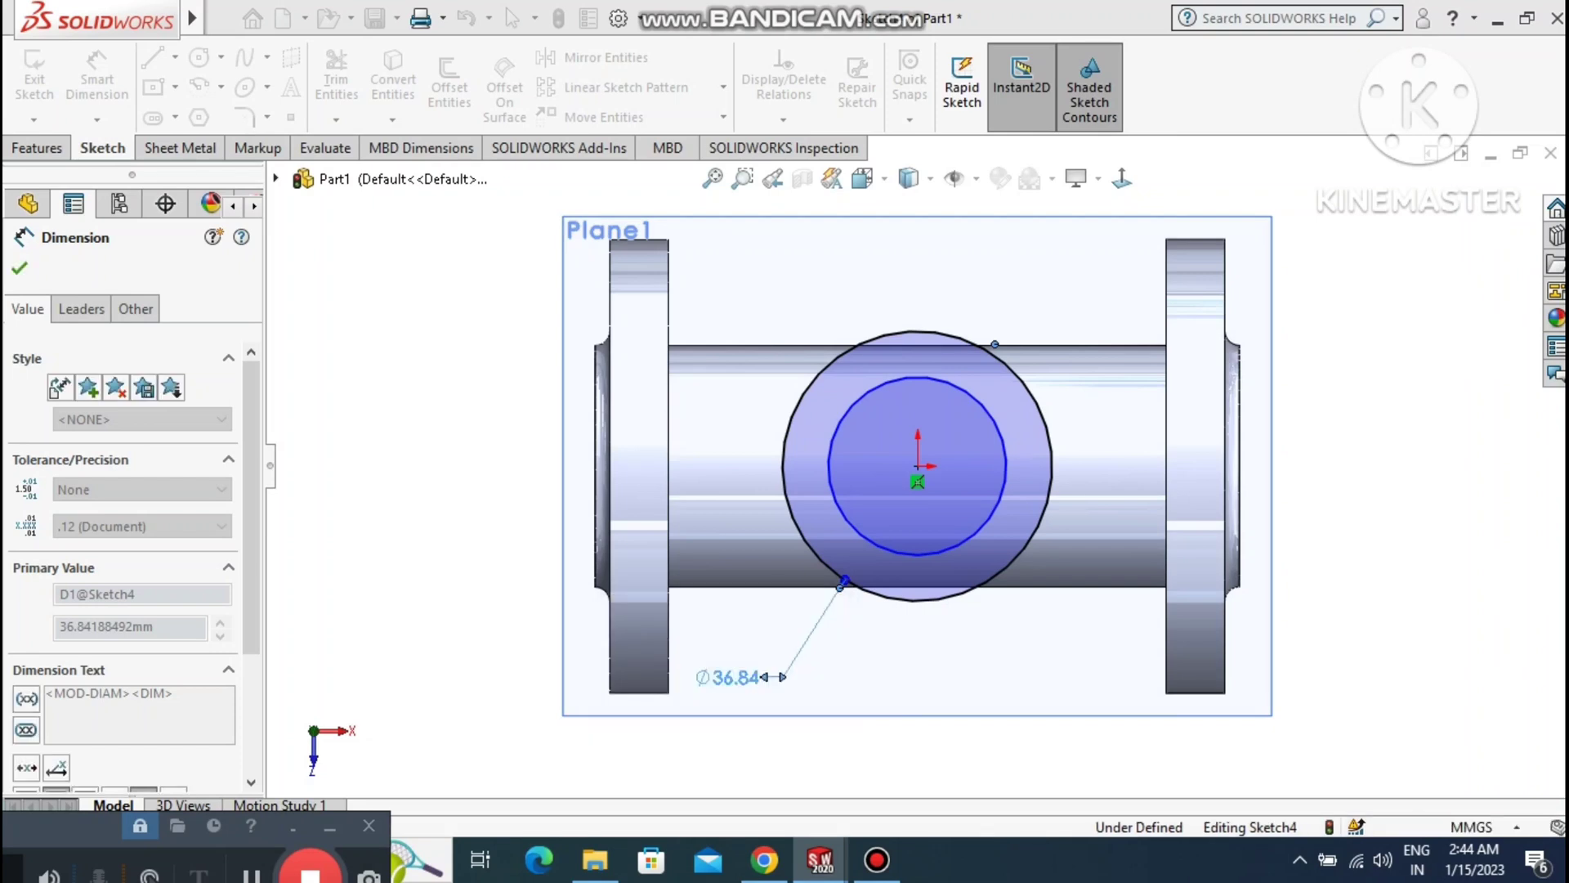
click(341, 406)
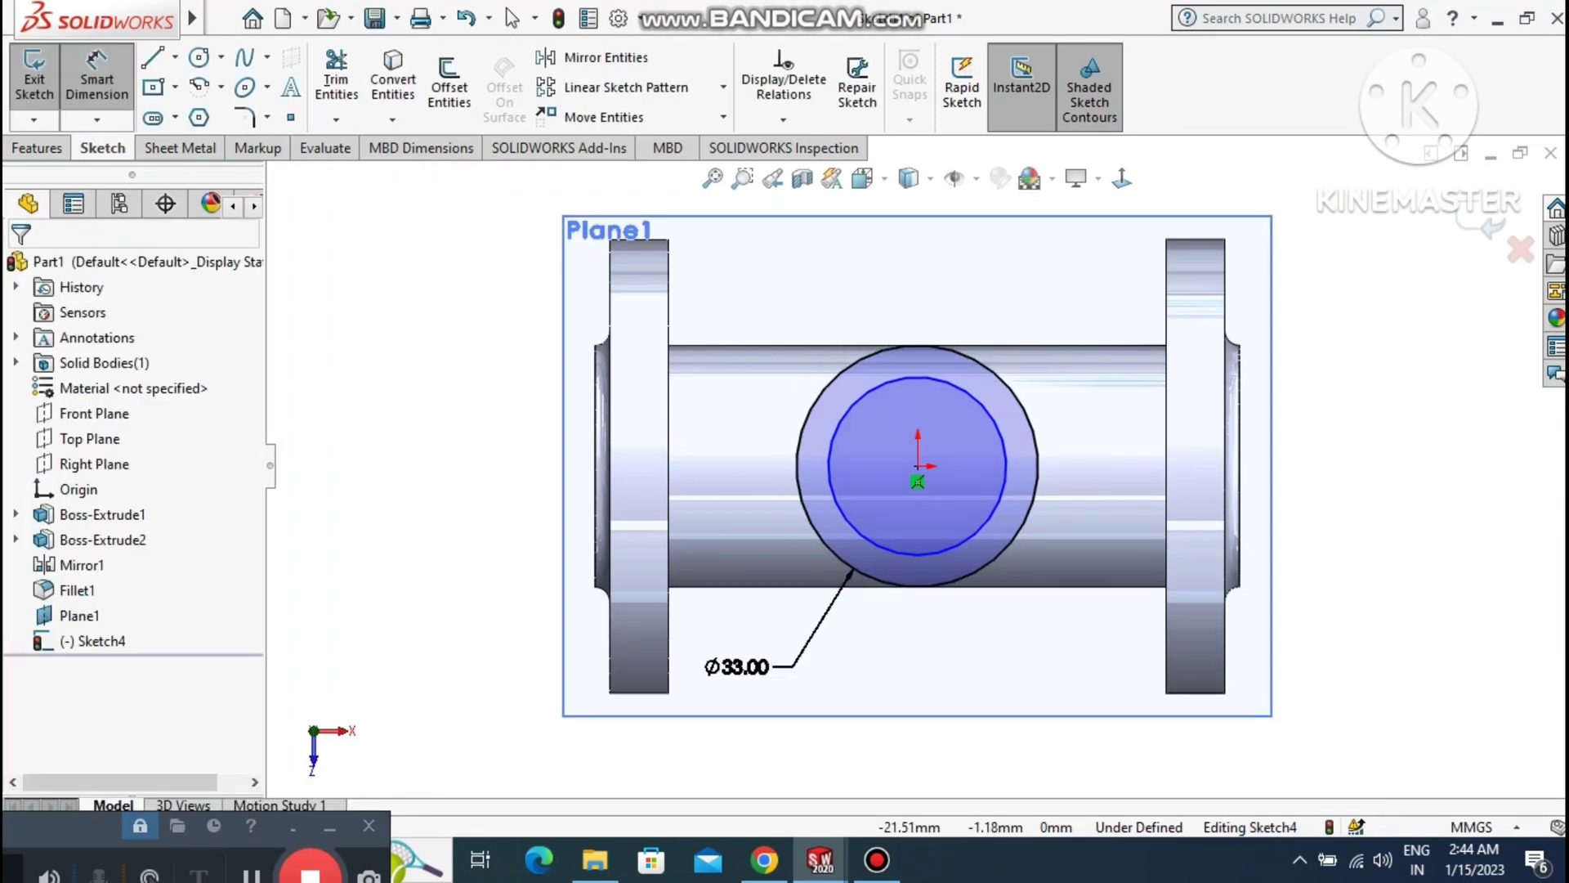
Dimension the inner circle's diameter as 19 mm, placing the dimension outside the profile.
click(831, 498)
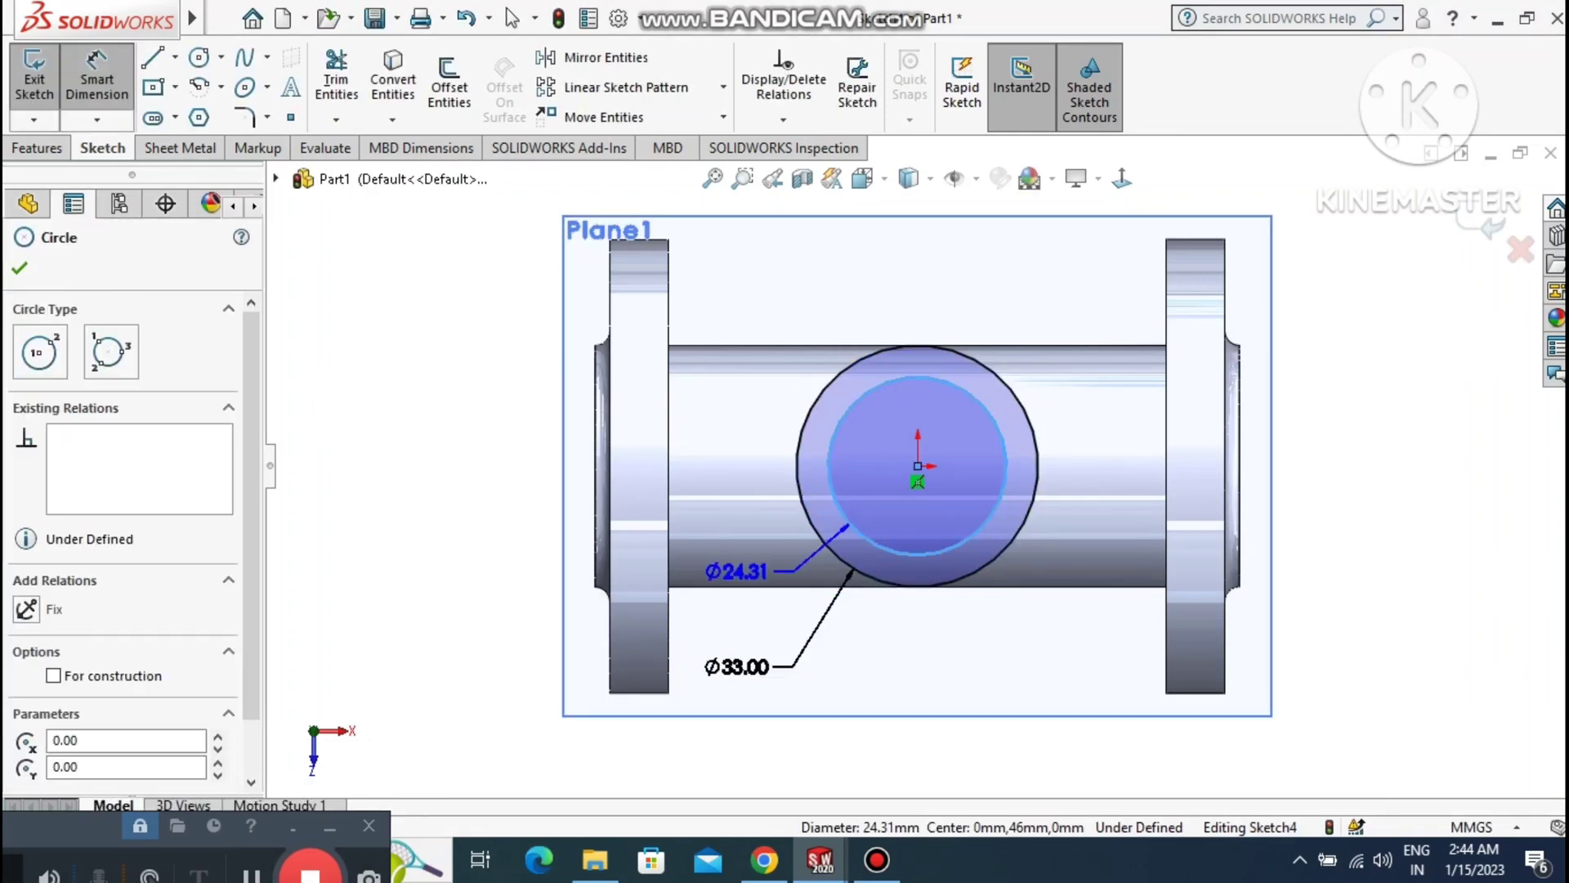
click(737, 580)
double_click(736, 571)
text(19)
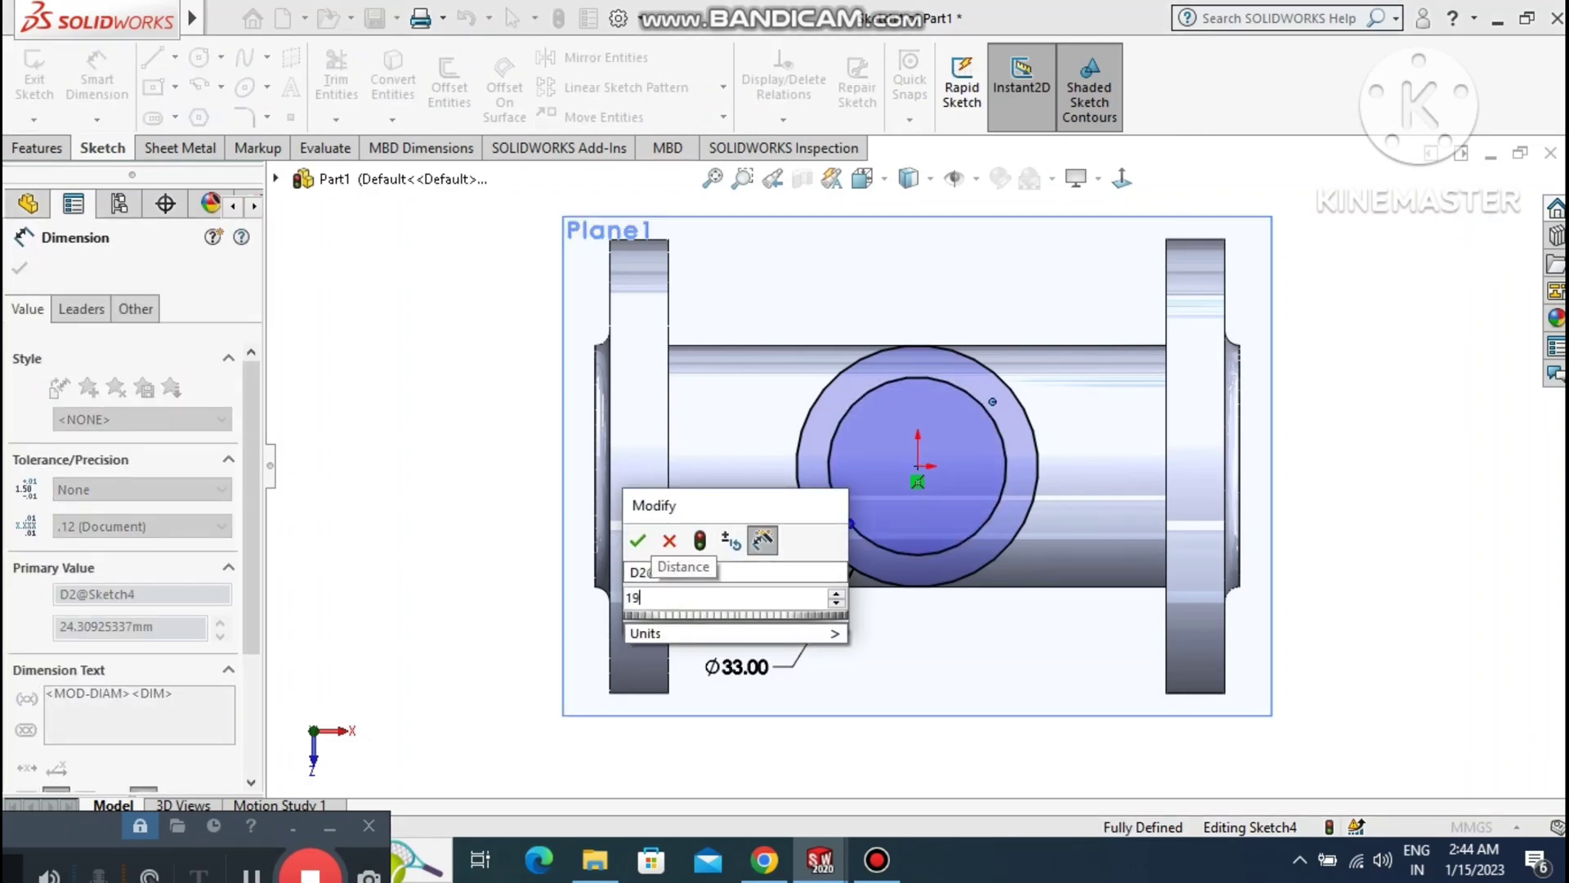
key(Return)
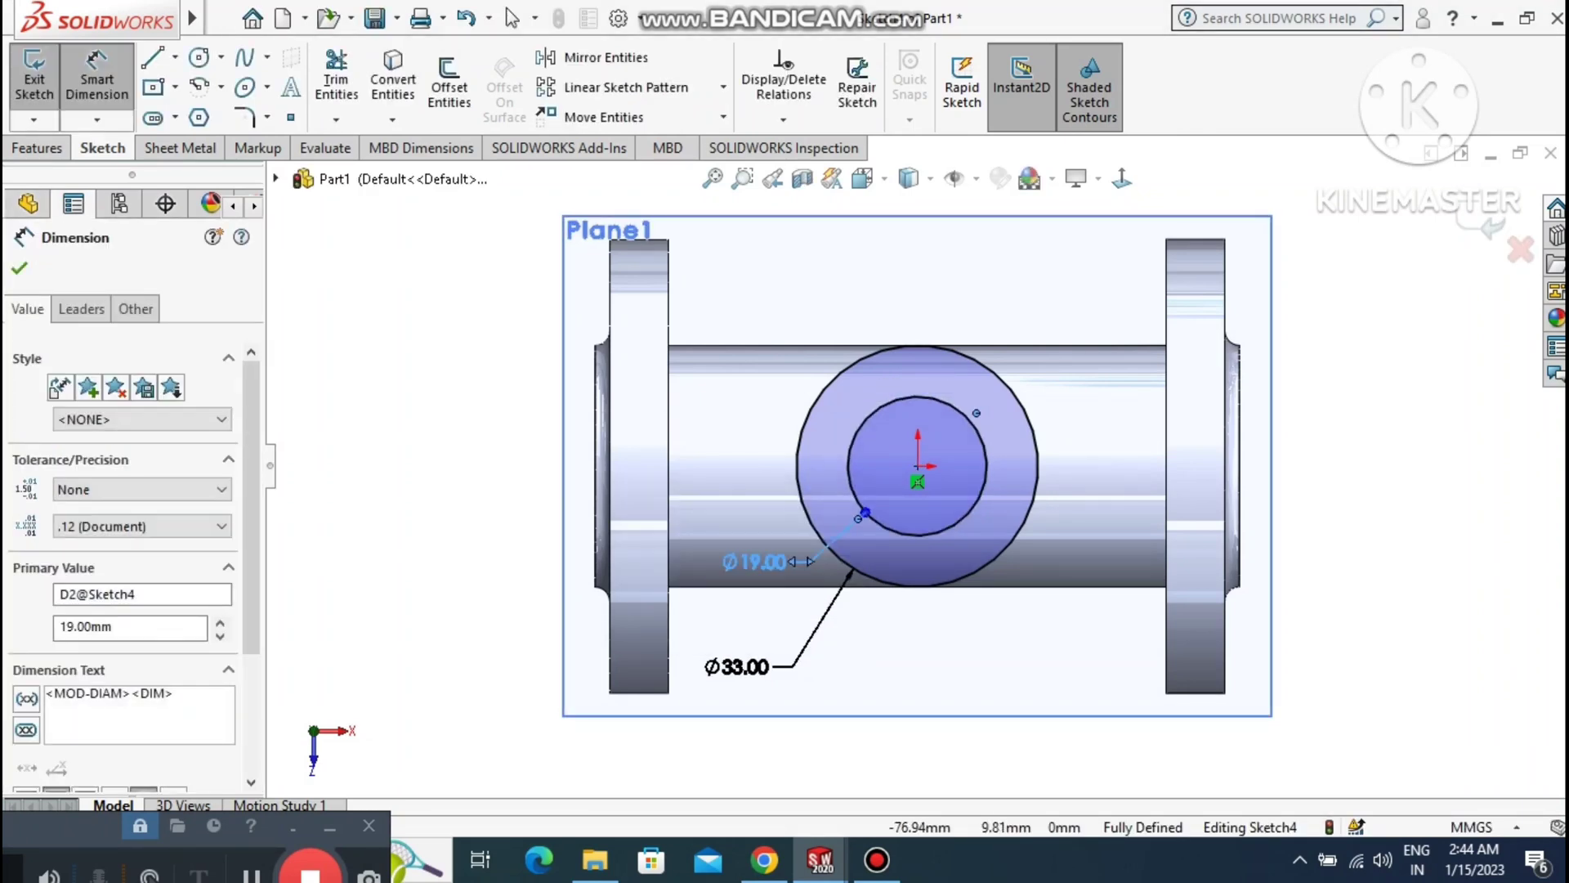
click(455, 395)
Extrude the ring profile from the offset plane toward the main pipe with the Up To Next end condition, merging the result.
click(37, 148)
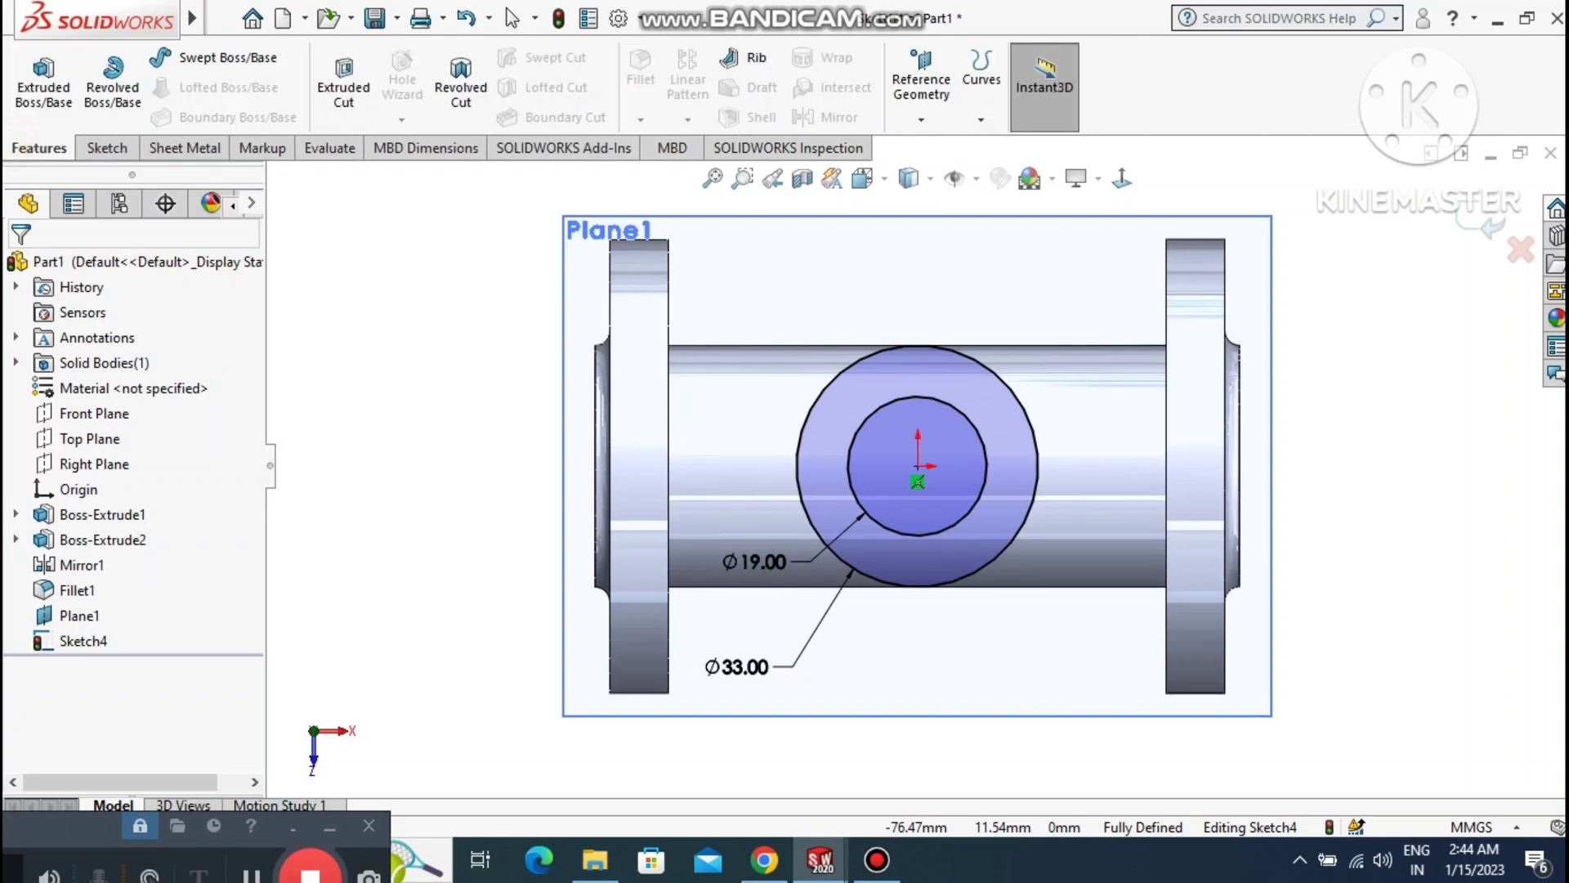
click(49, 94)
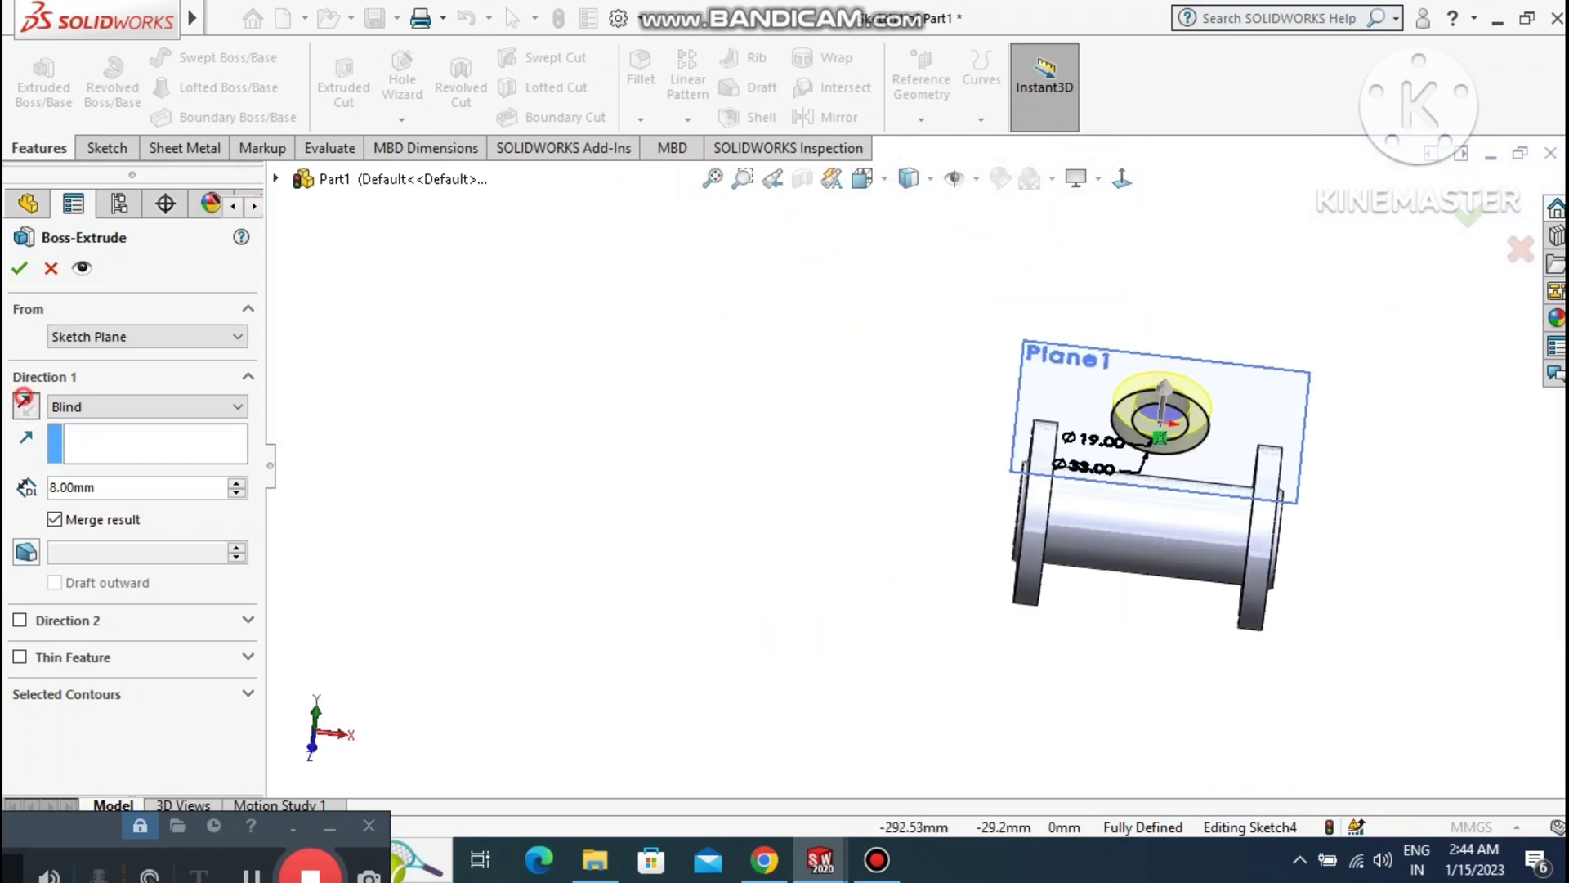
click(25, 403)
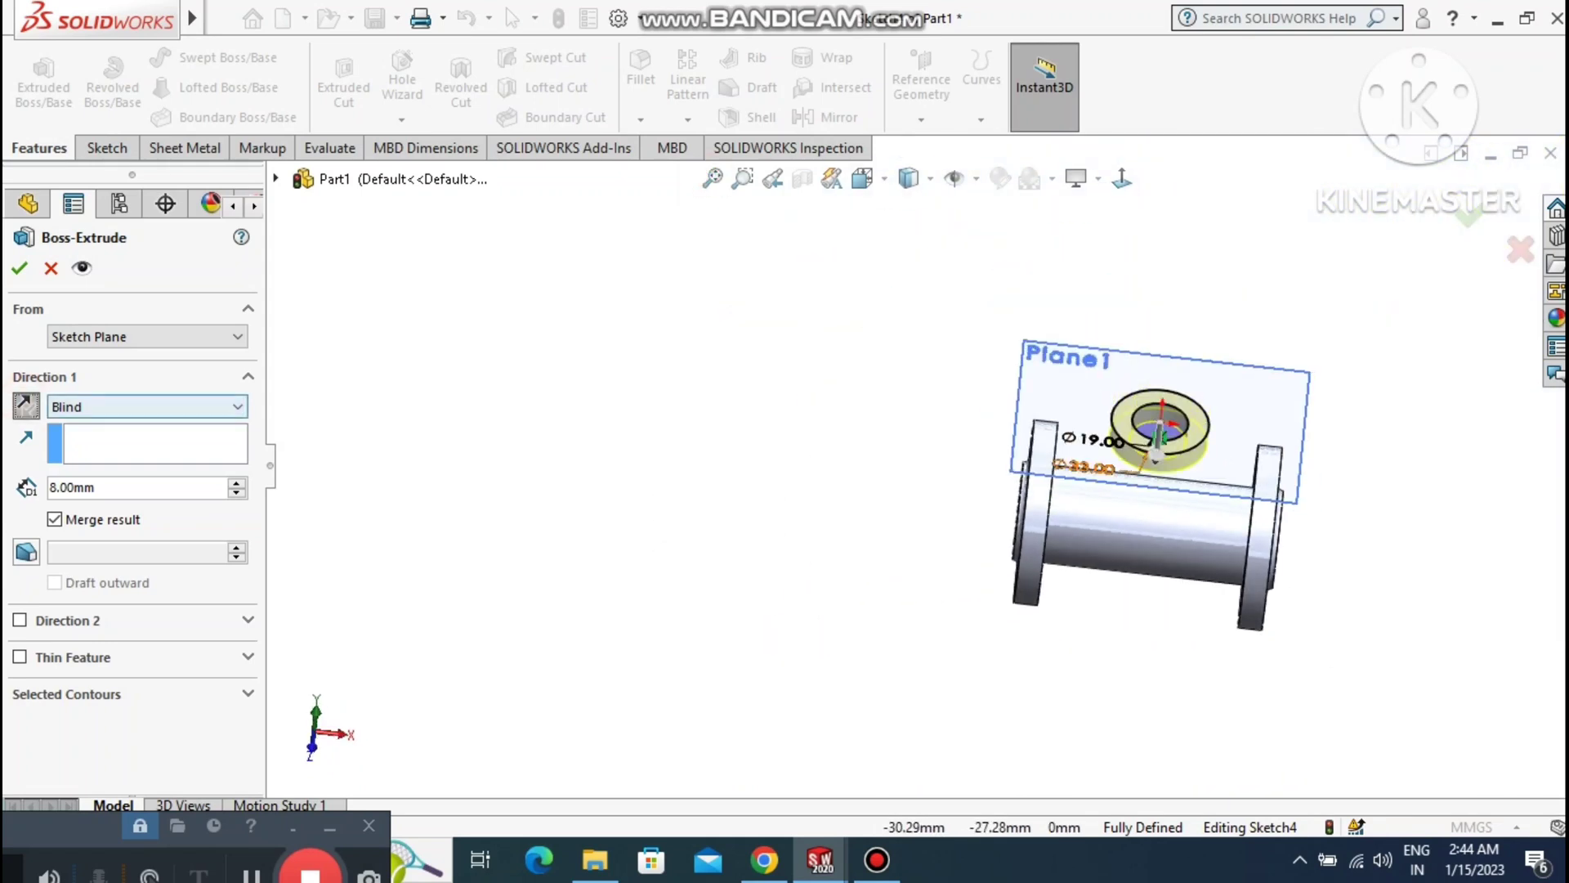
click(143, 407)
click(94, 456)
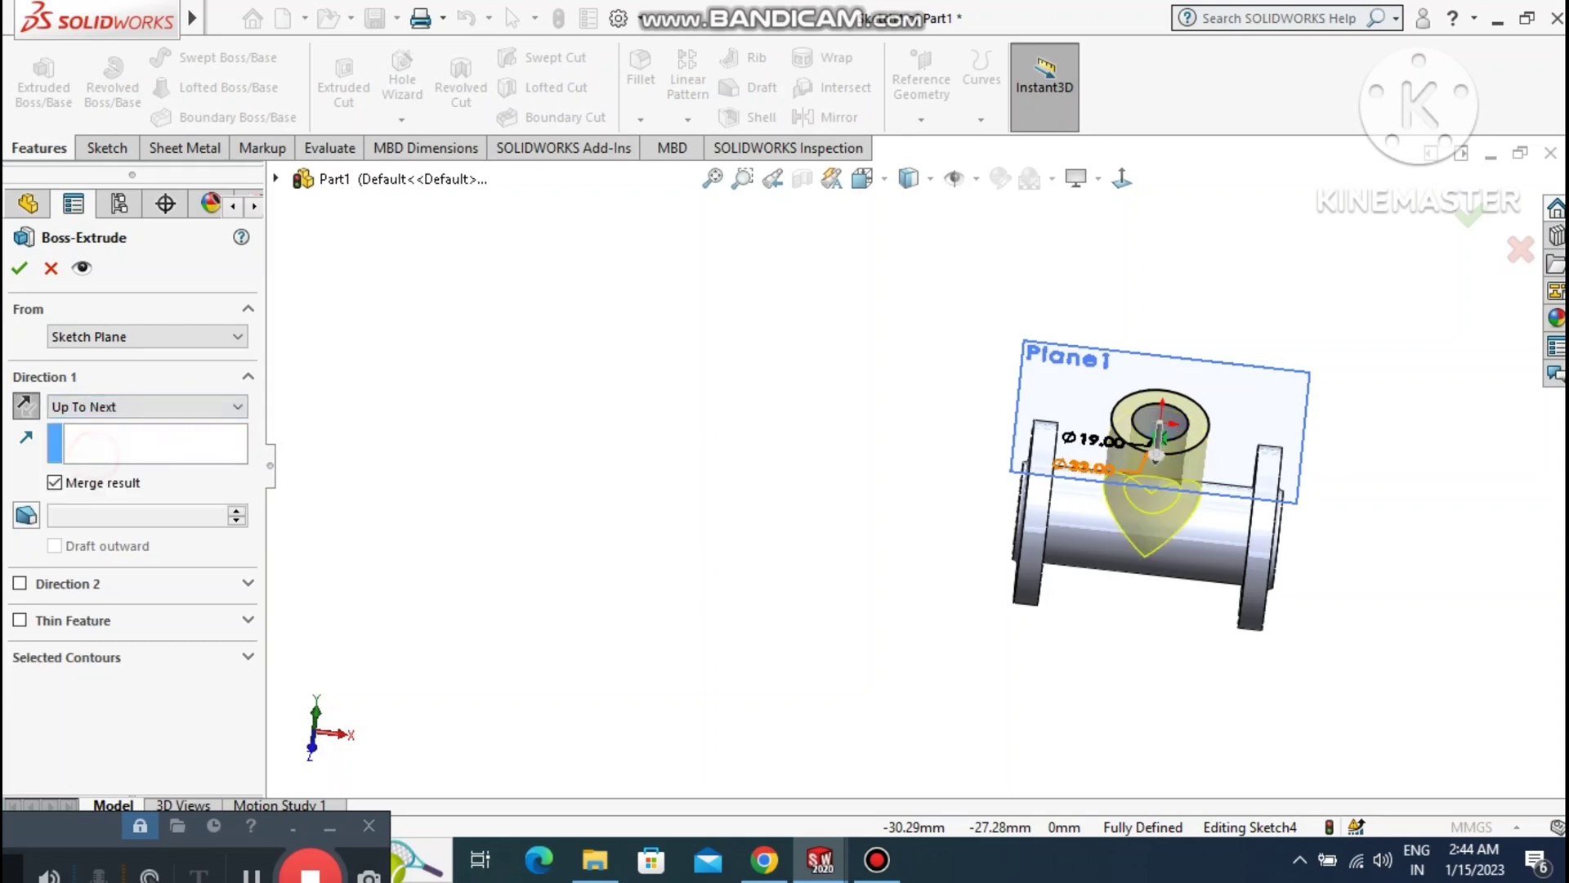
scroll(1261, 448, up, 2)
scroll(1390, 466, down, 5)
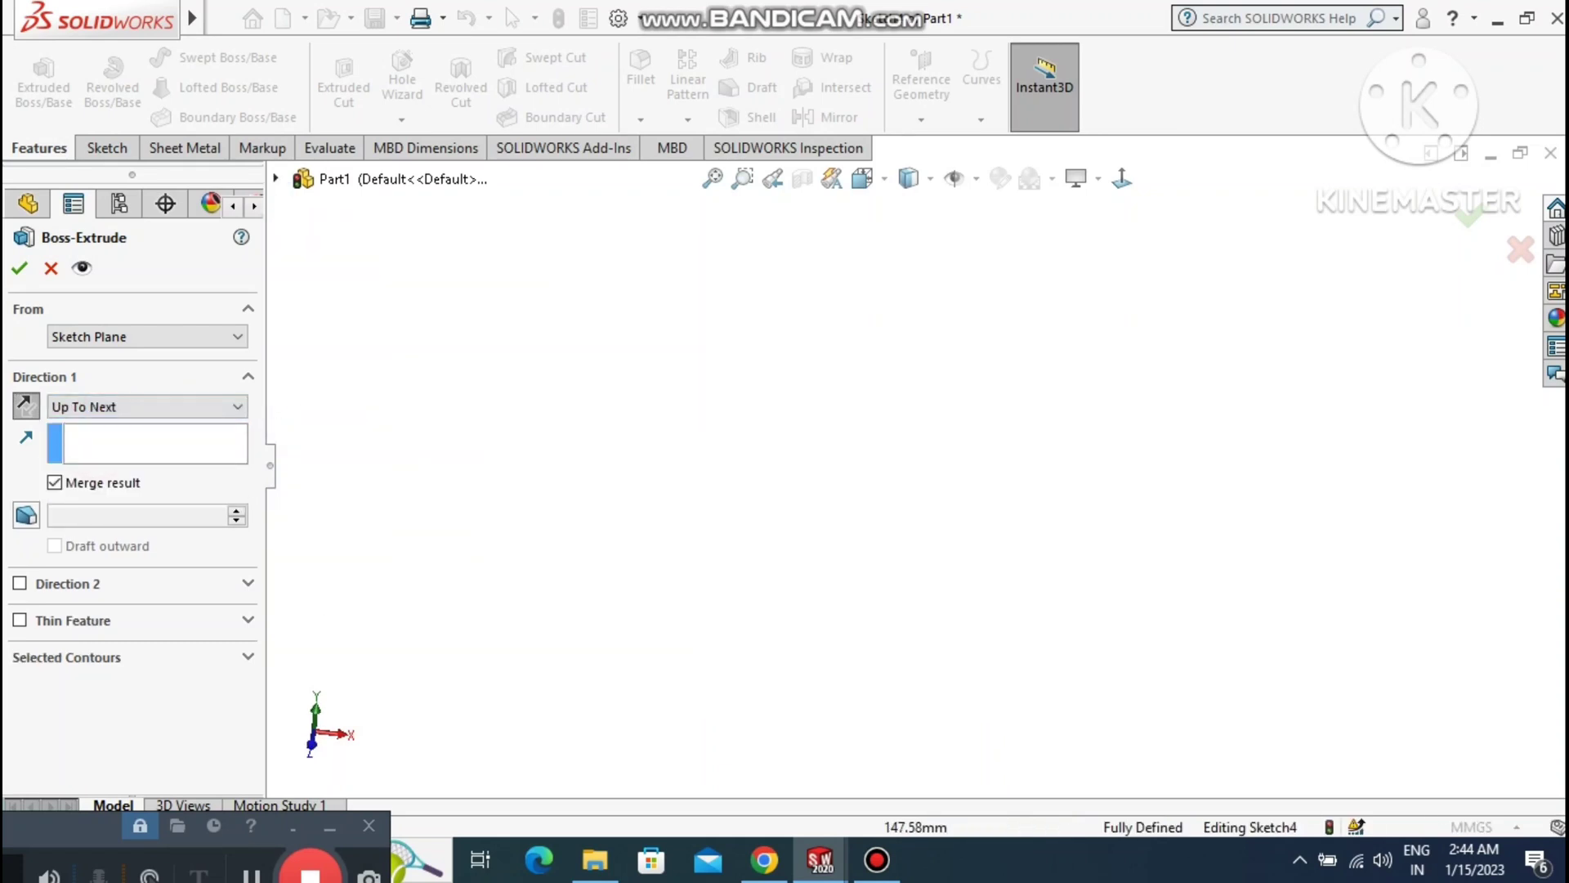
click(713, 178)
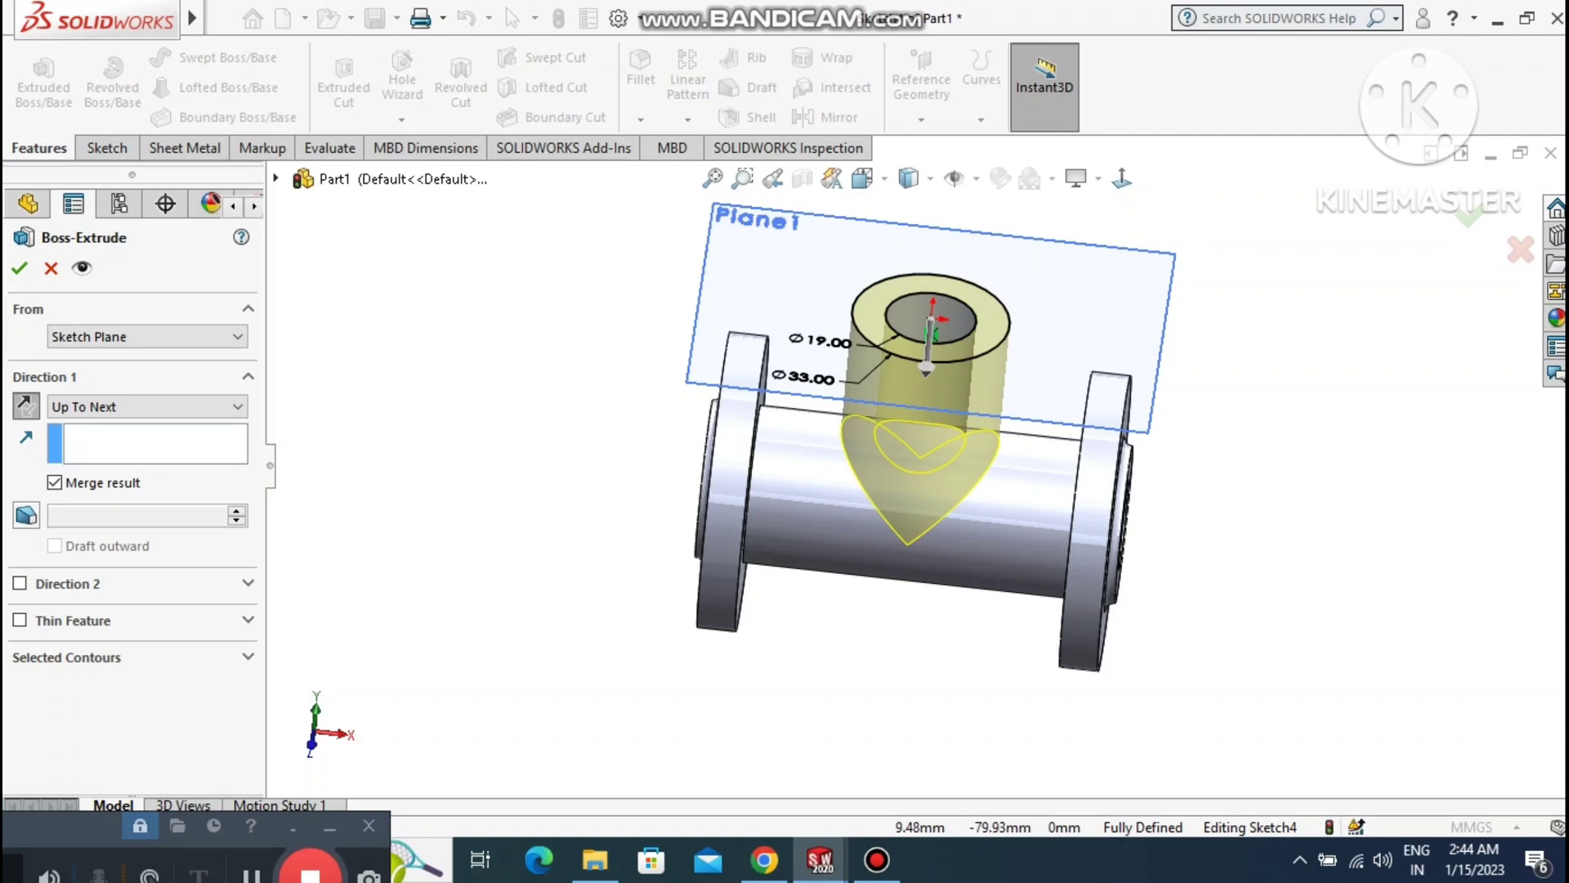
scroll(930, 437, up, 1)
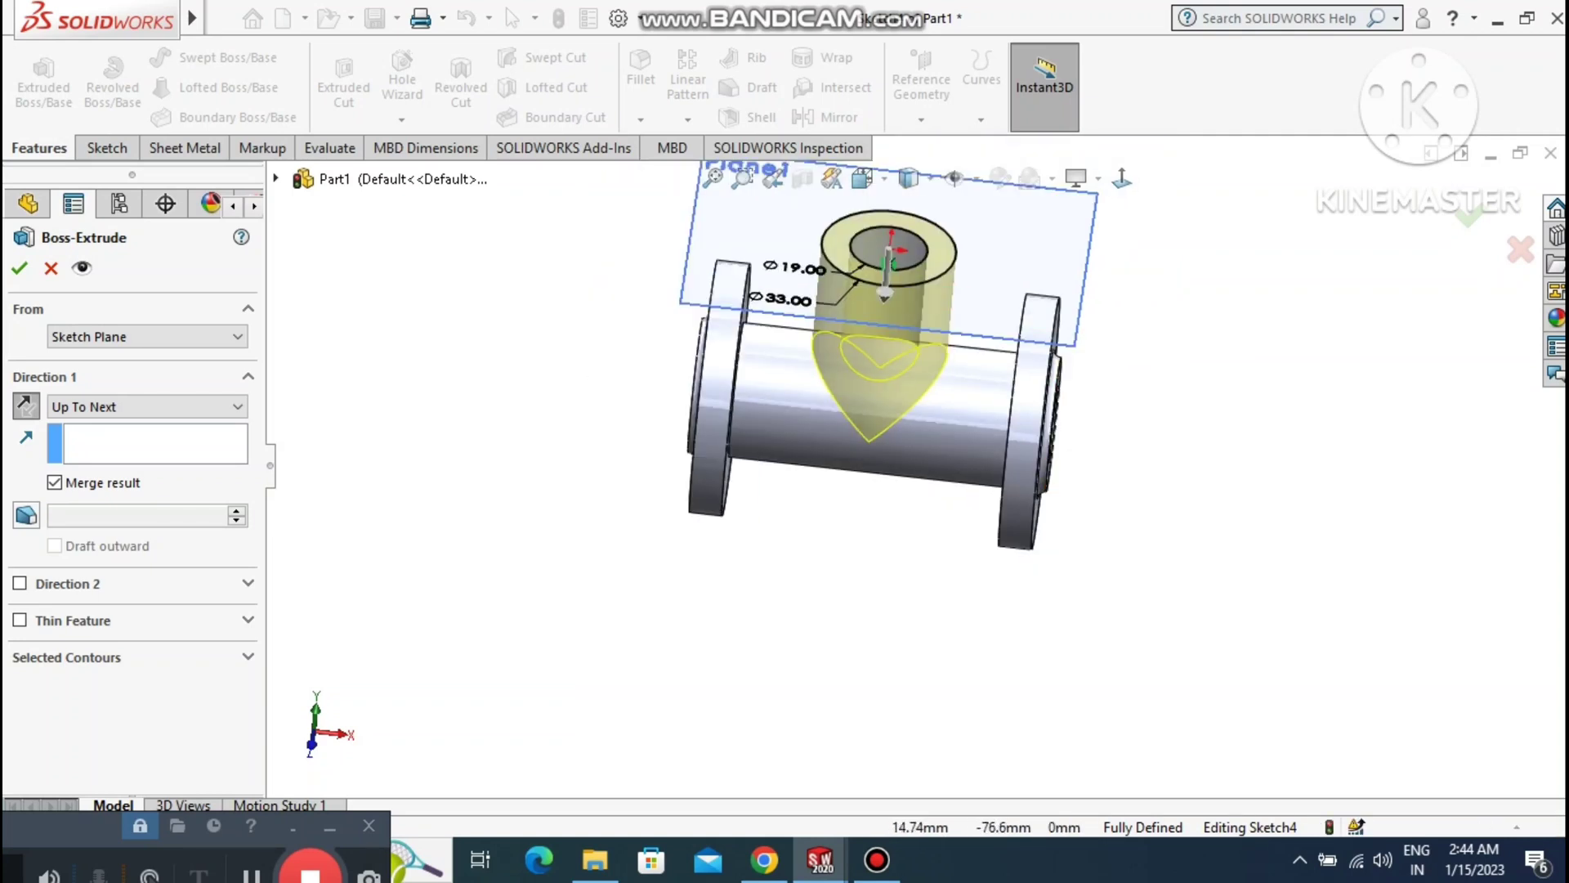
click(19, 268)
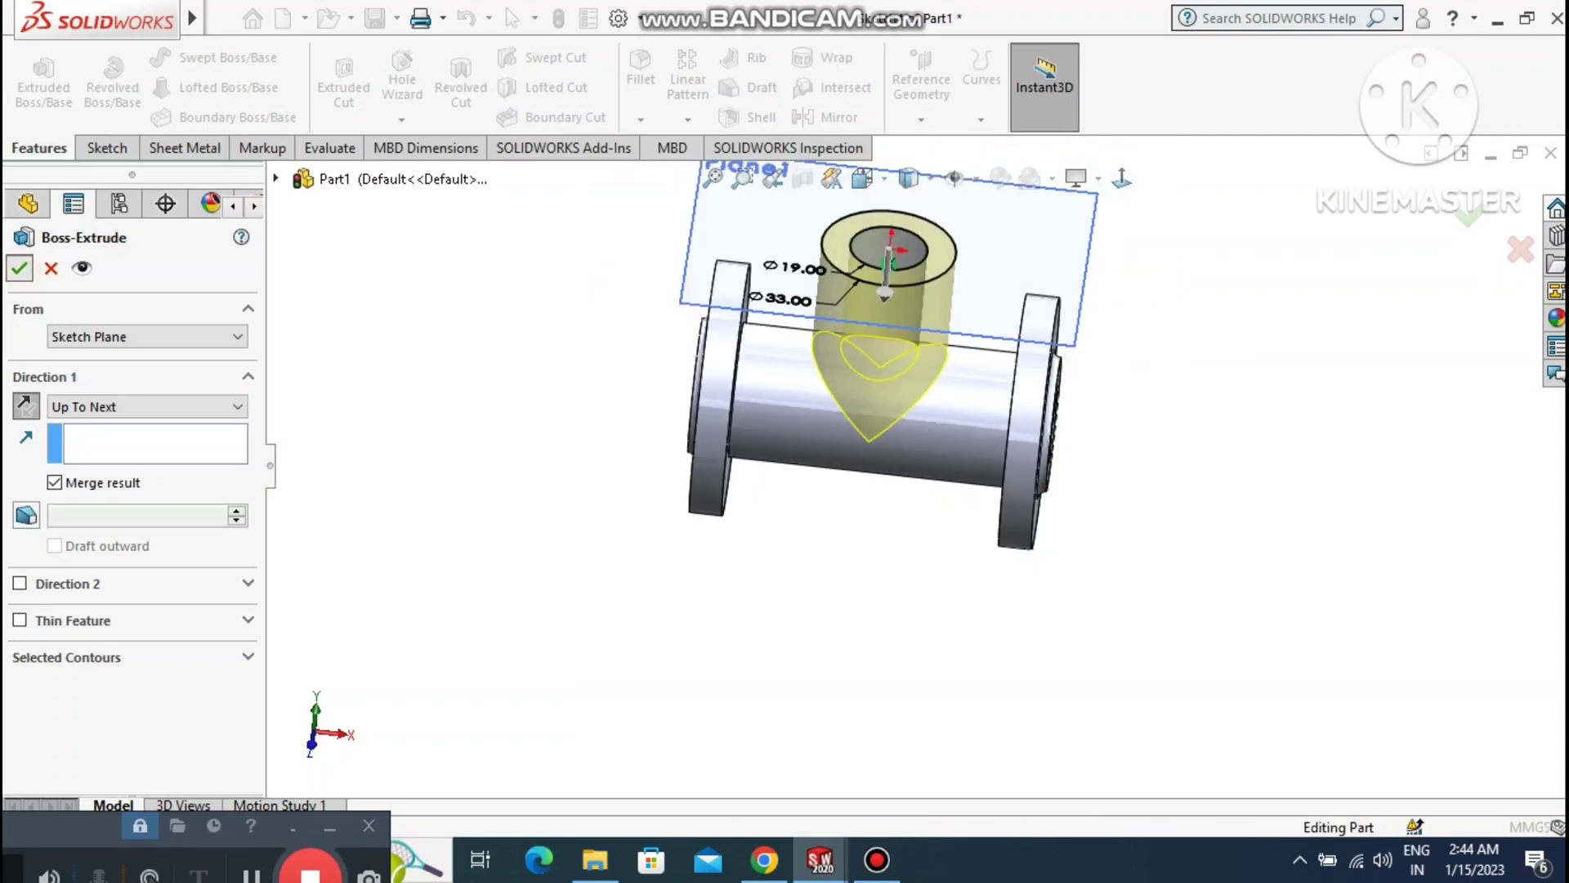
Hide the offset reference plane above the main pipe.
click(583, 539)
scroll(409, 687, down, 3)
scroll(1259, 315, up, 2)
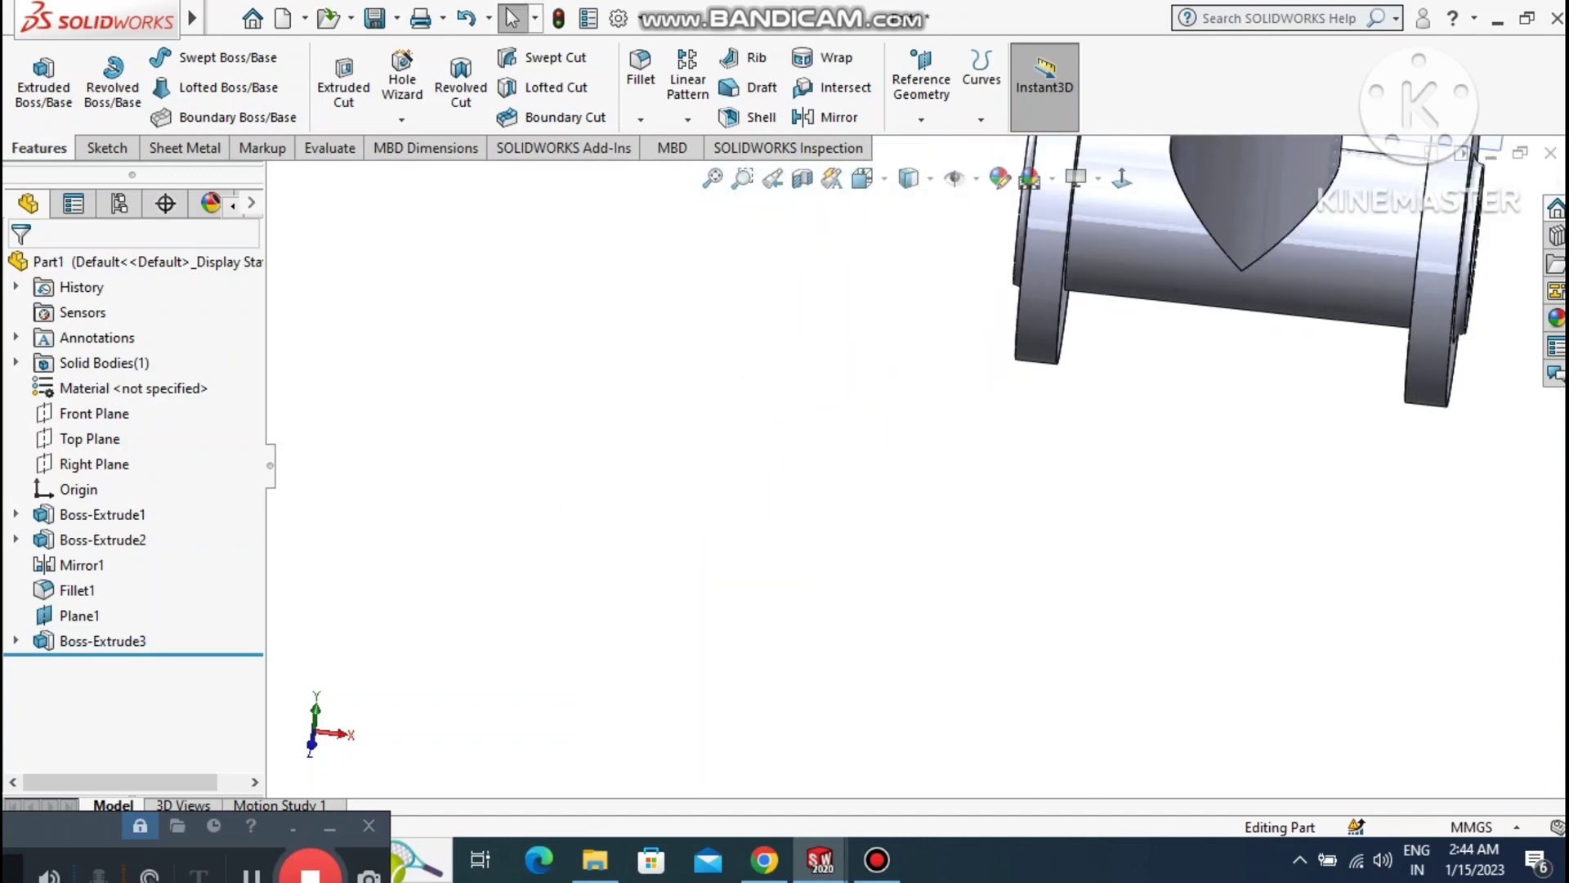
click(712, 178)
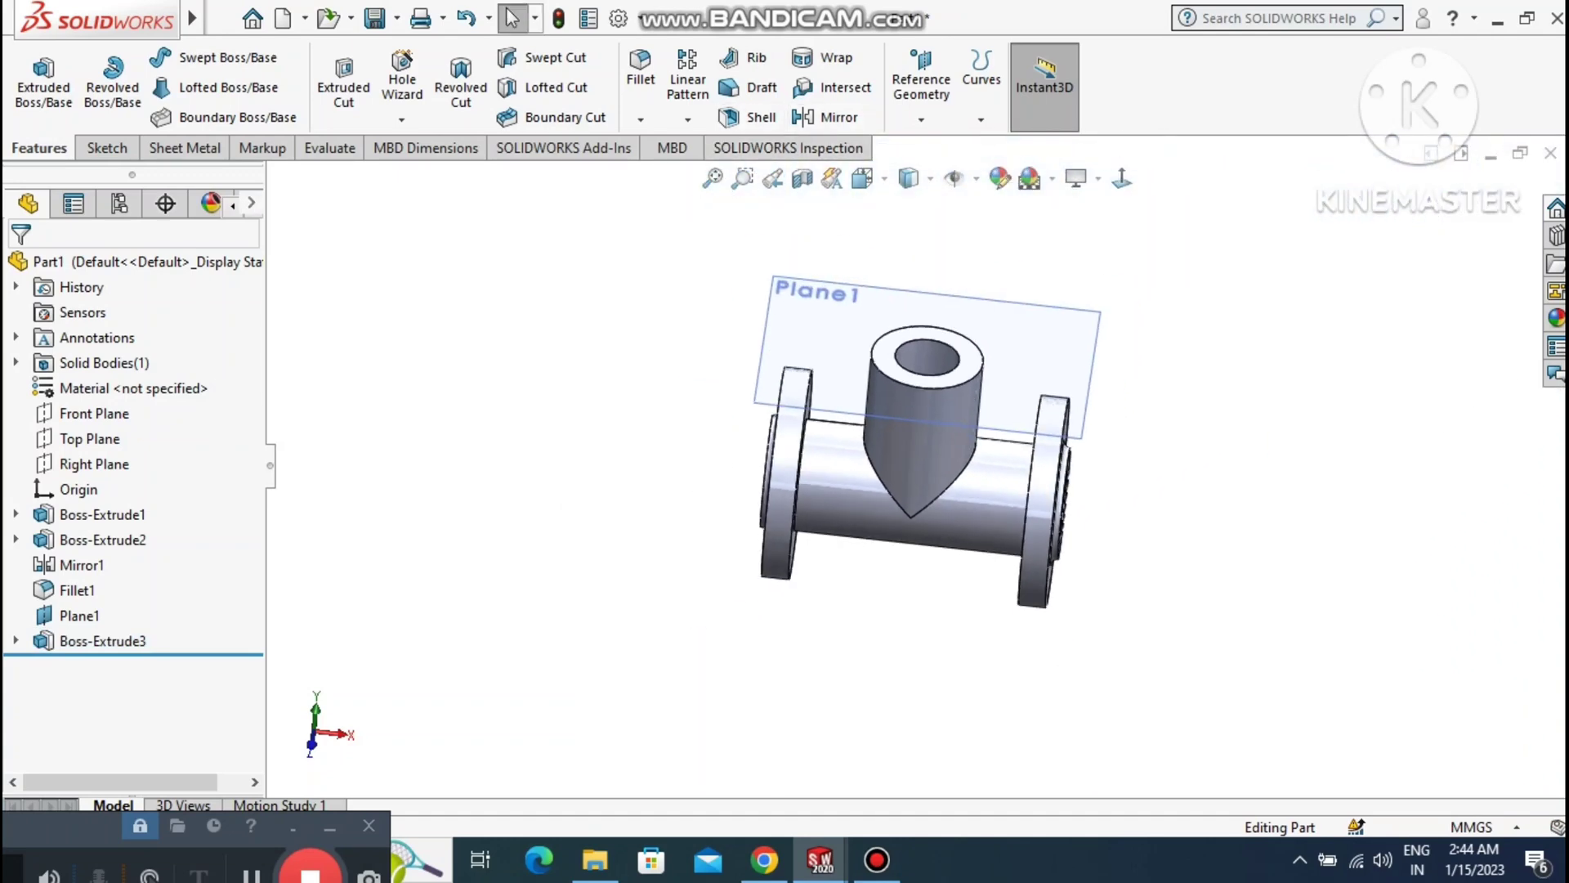
right_click(1011, 391)
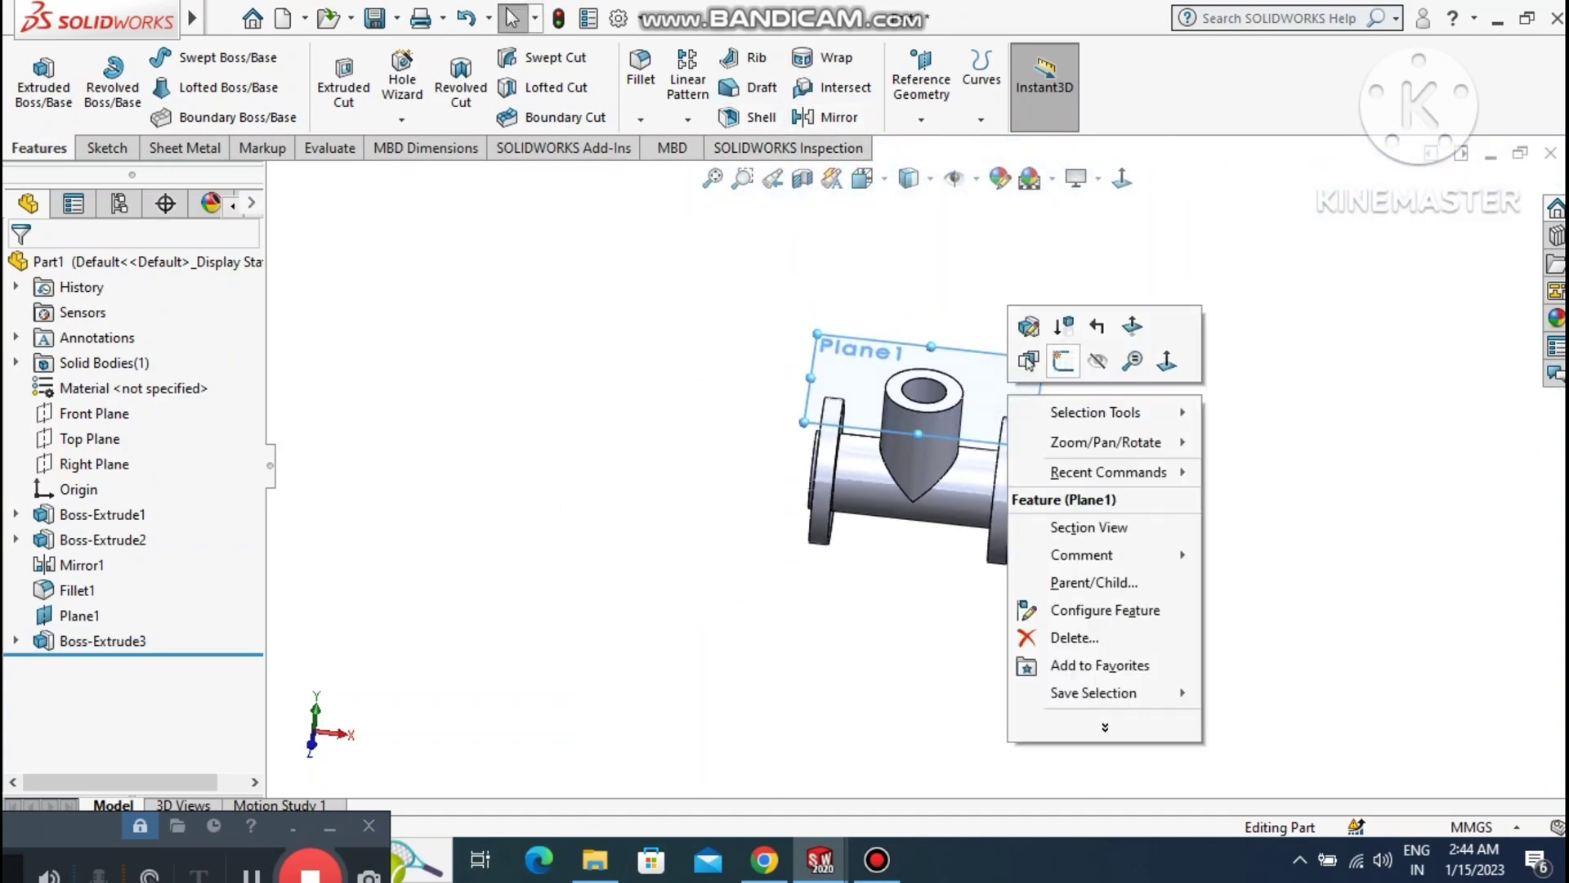
click(1096, 360)
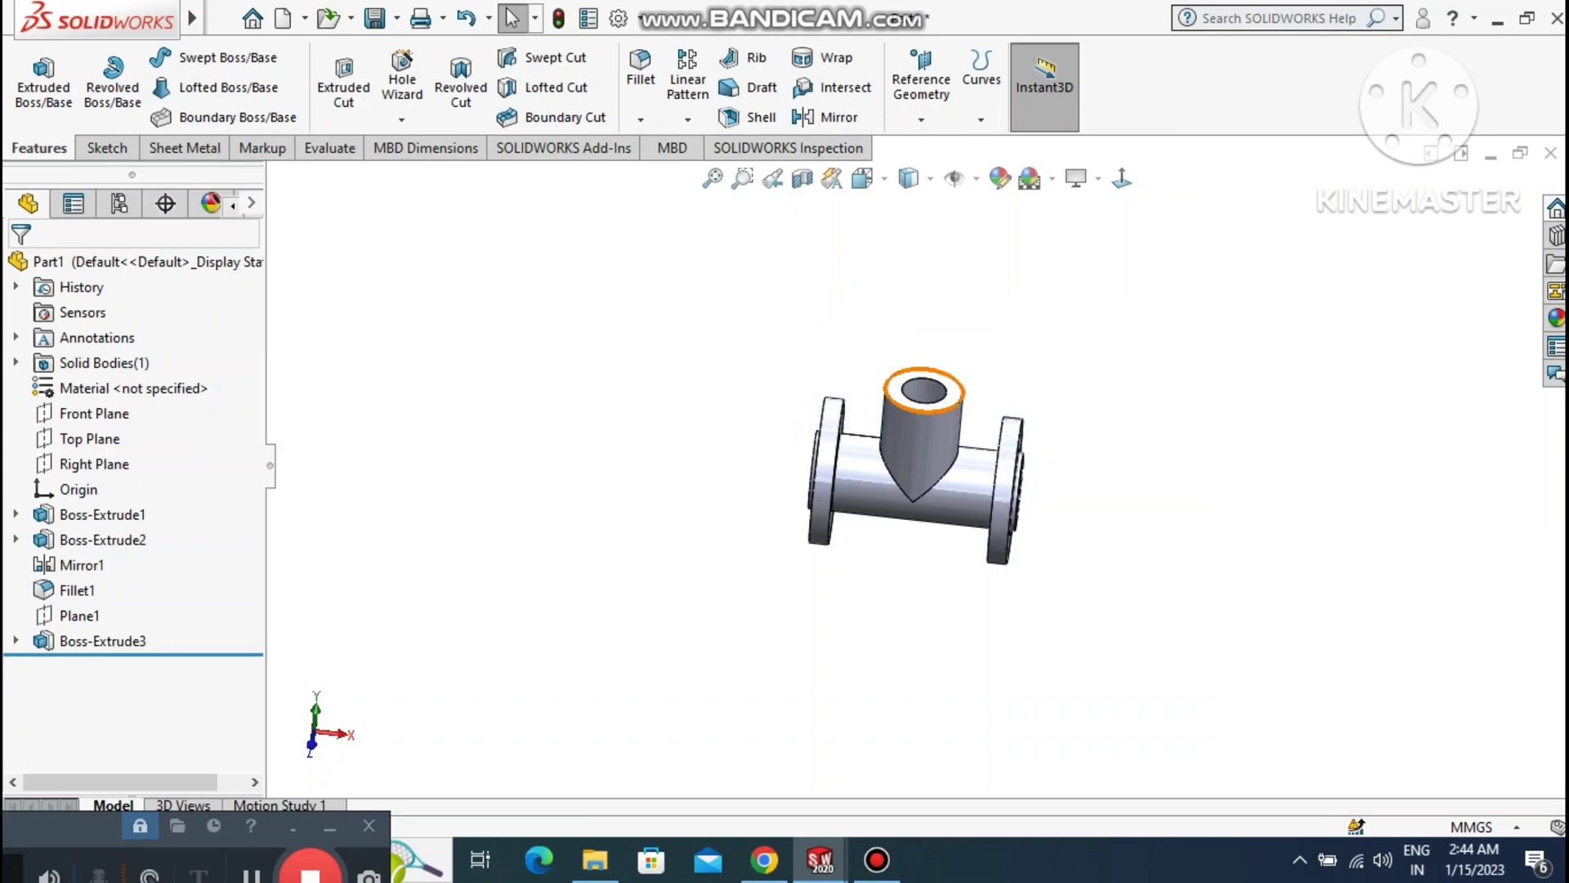
Sketch two circles centred on the origin on the branch pipe's end face, one about 53 mm in diameter and one matching the bore edge.
right_click(956, 391)
click(1013, 330)
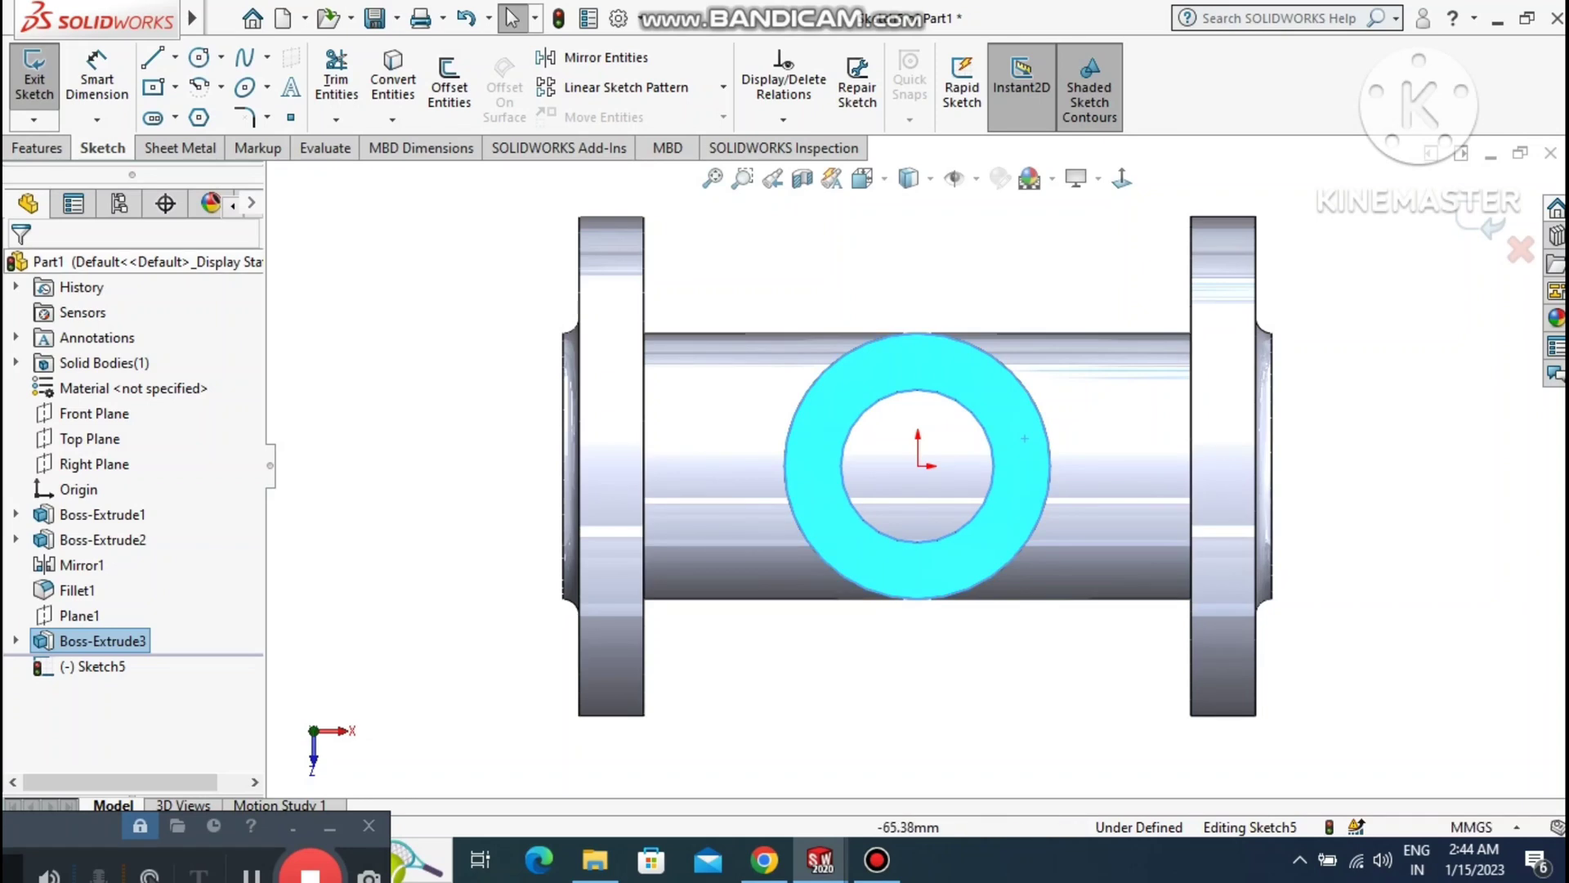
click(398, 319)
click(198, 58)
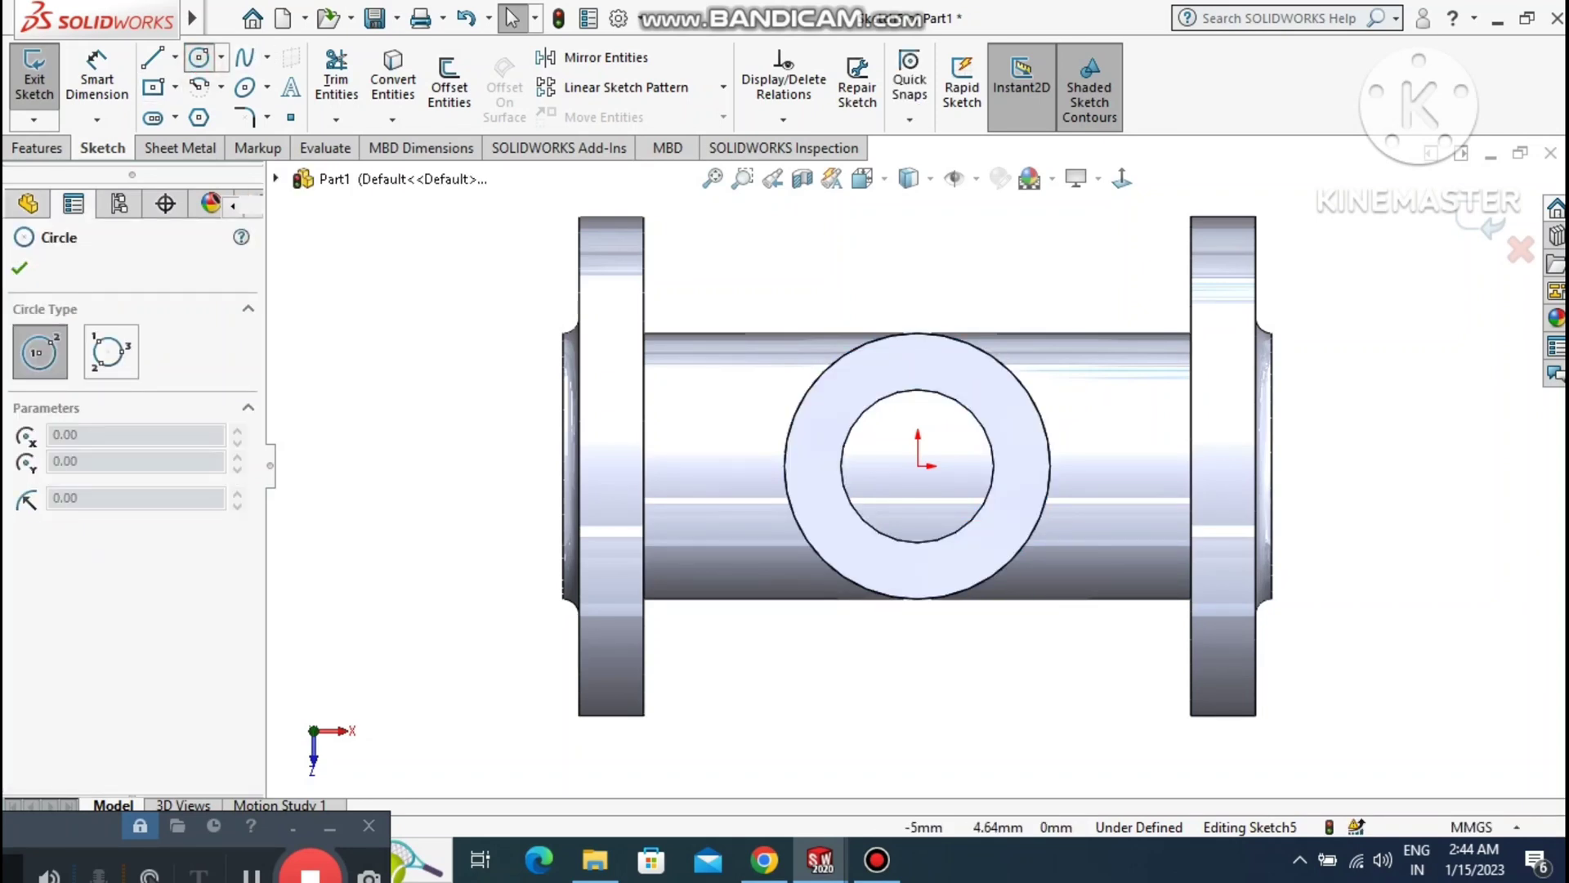
click(918, 466)
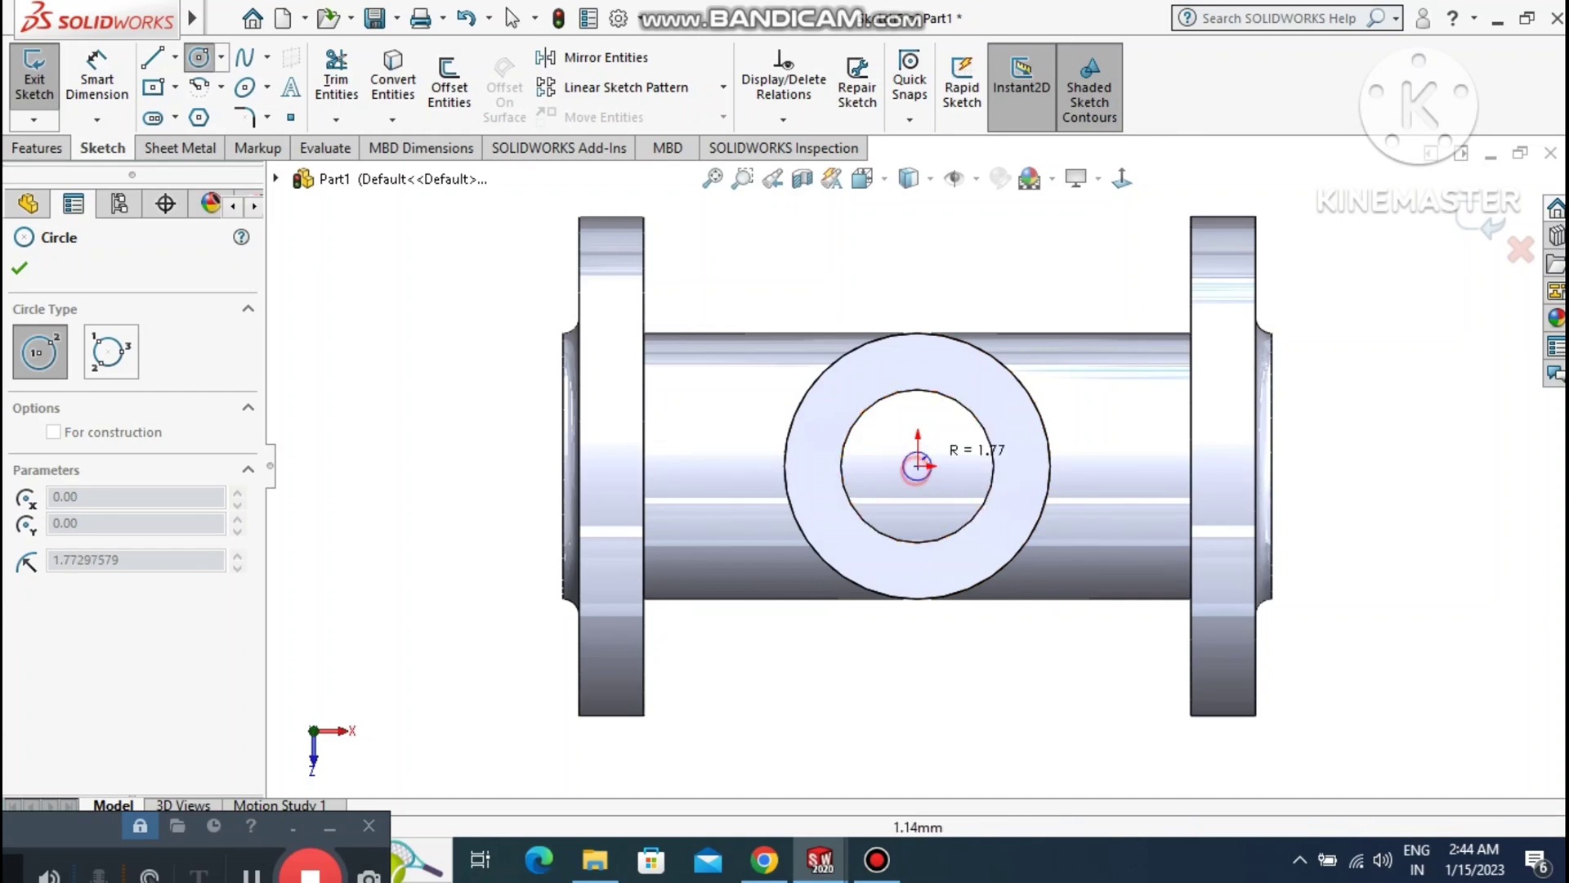
click(1029, 284)
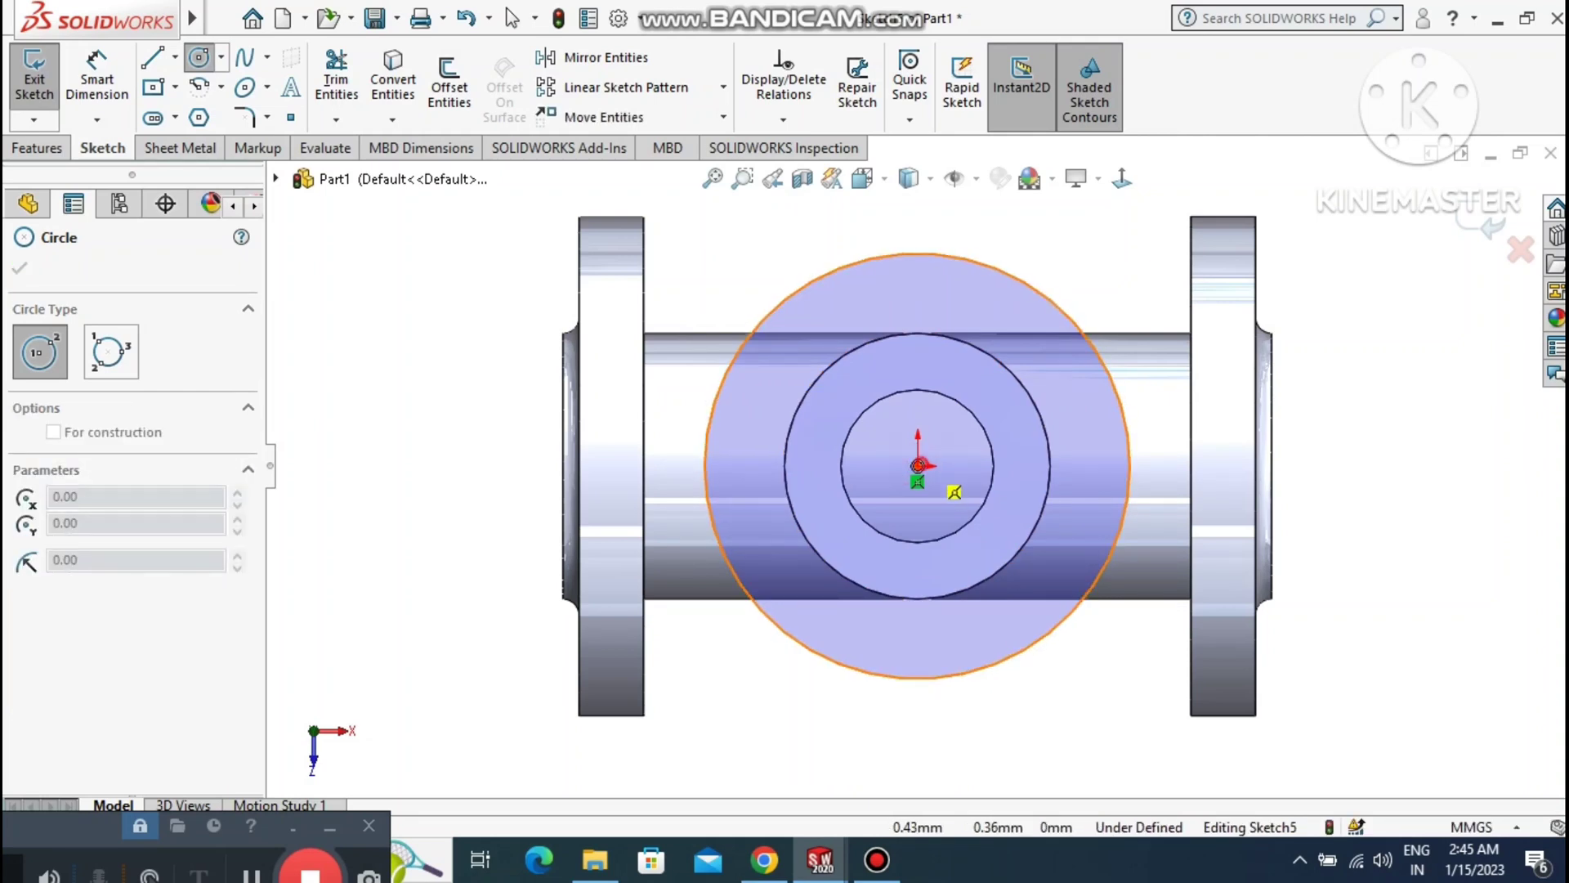
click(918, 466)
click(972, 413)
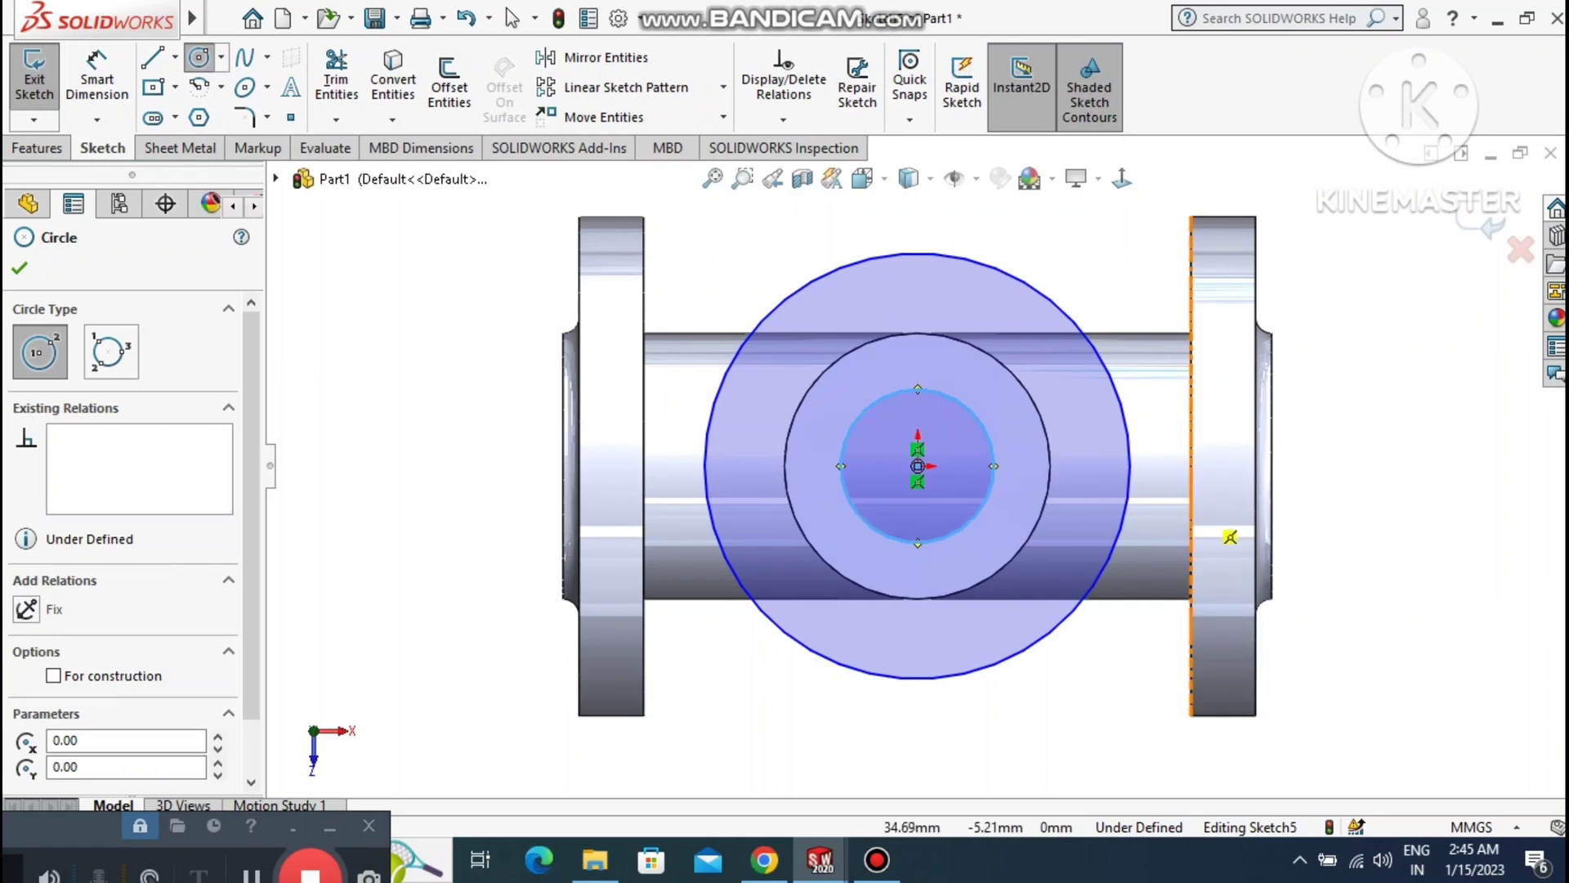
key(Escape)
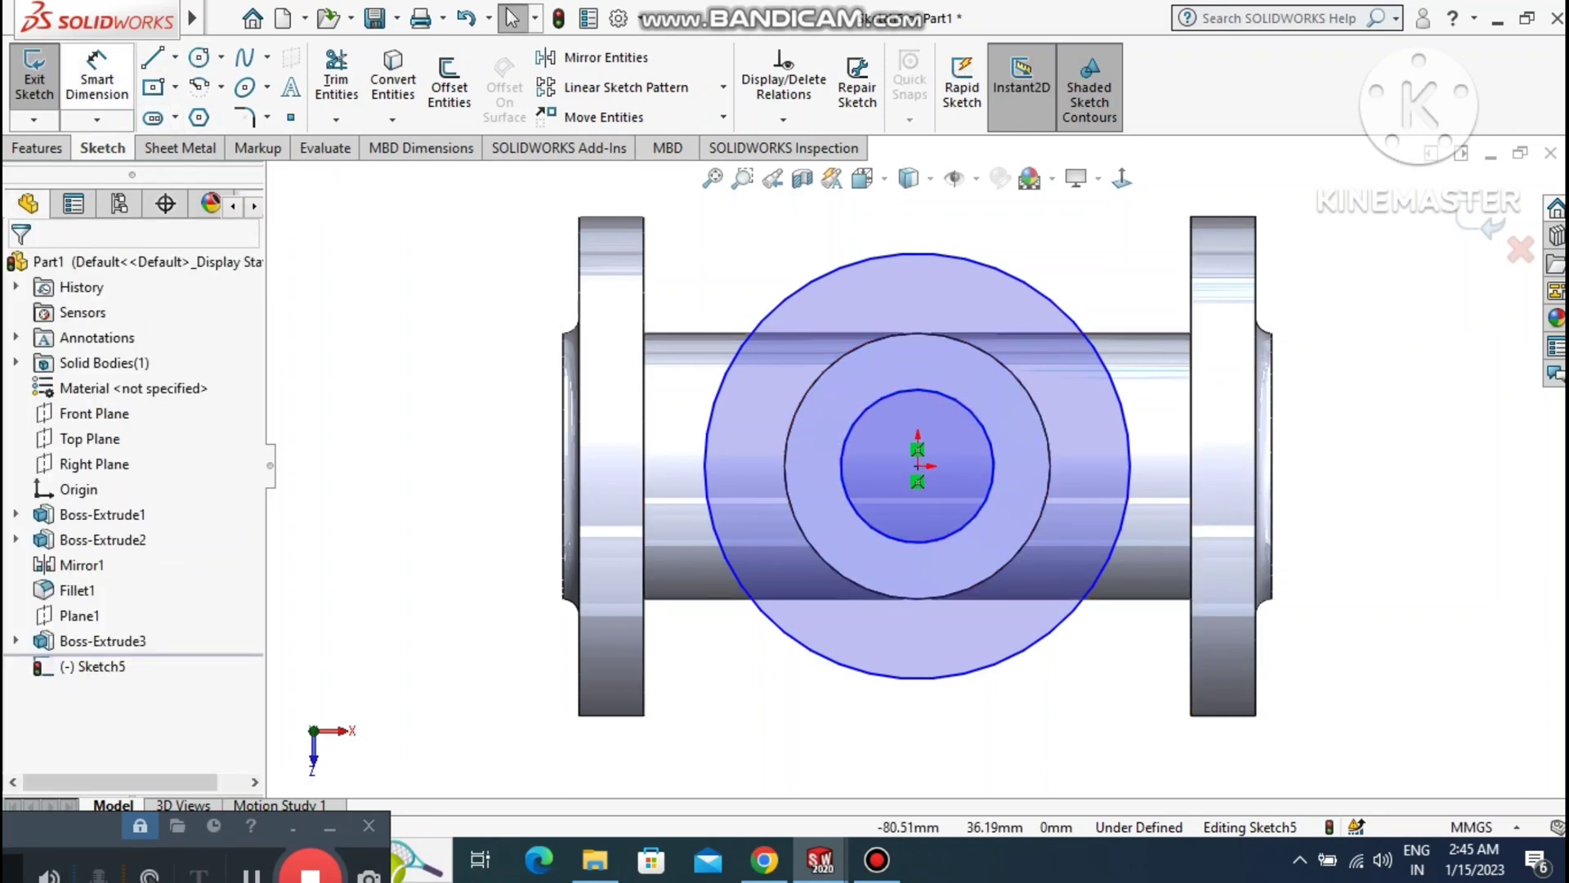
Dimension the outer circle's diameter as 62 mm, placing the dimension outside the profile.
click(97, 78)
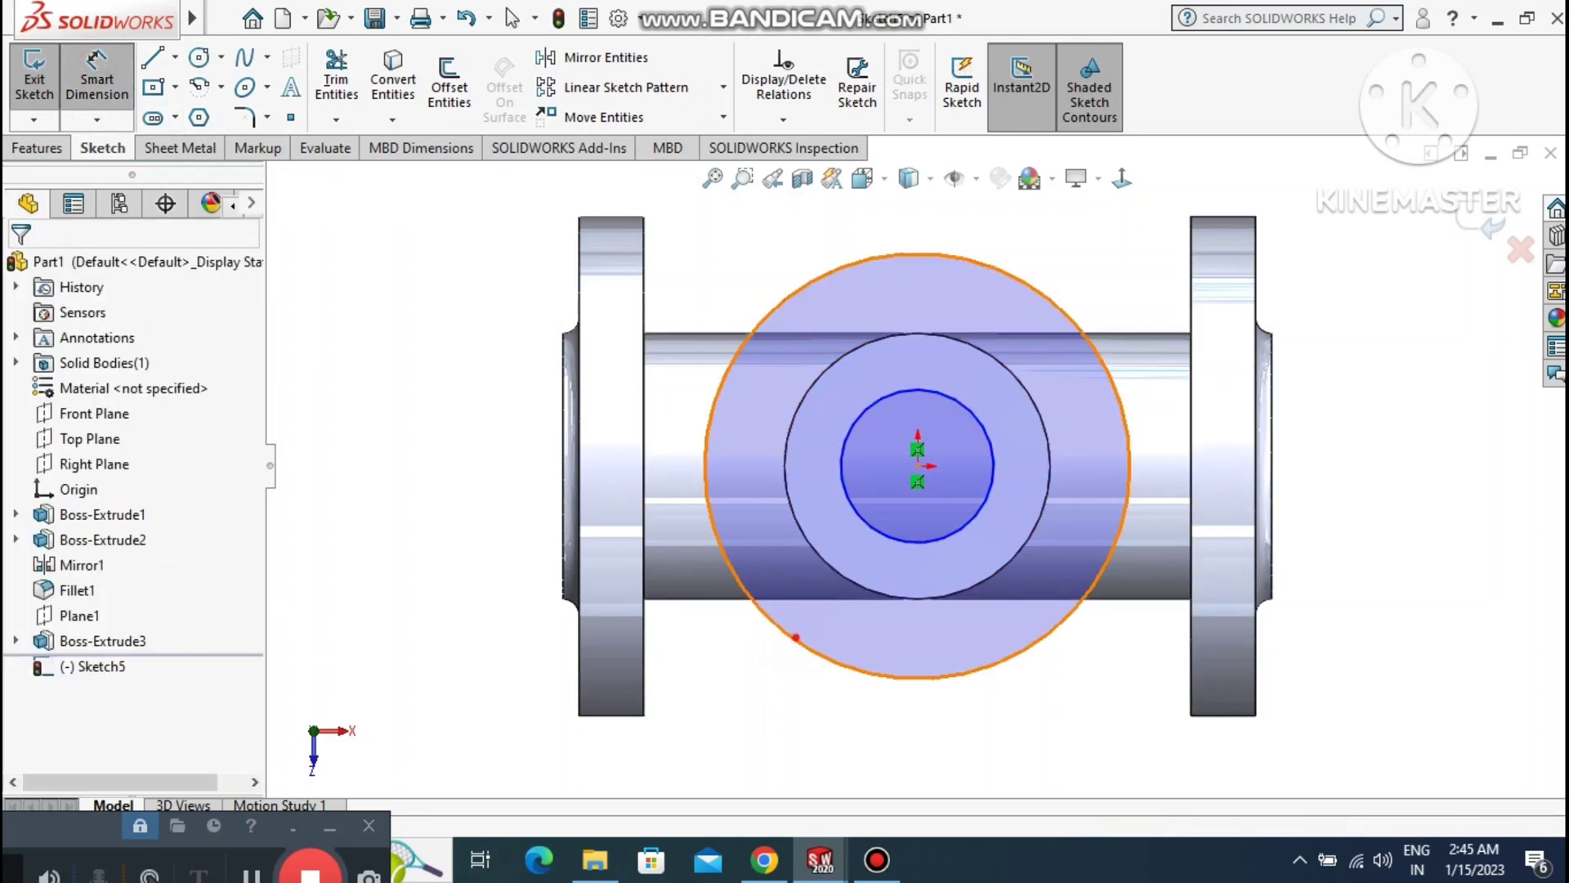
click(799, 647)
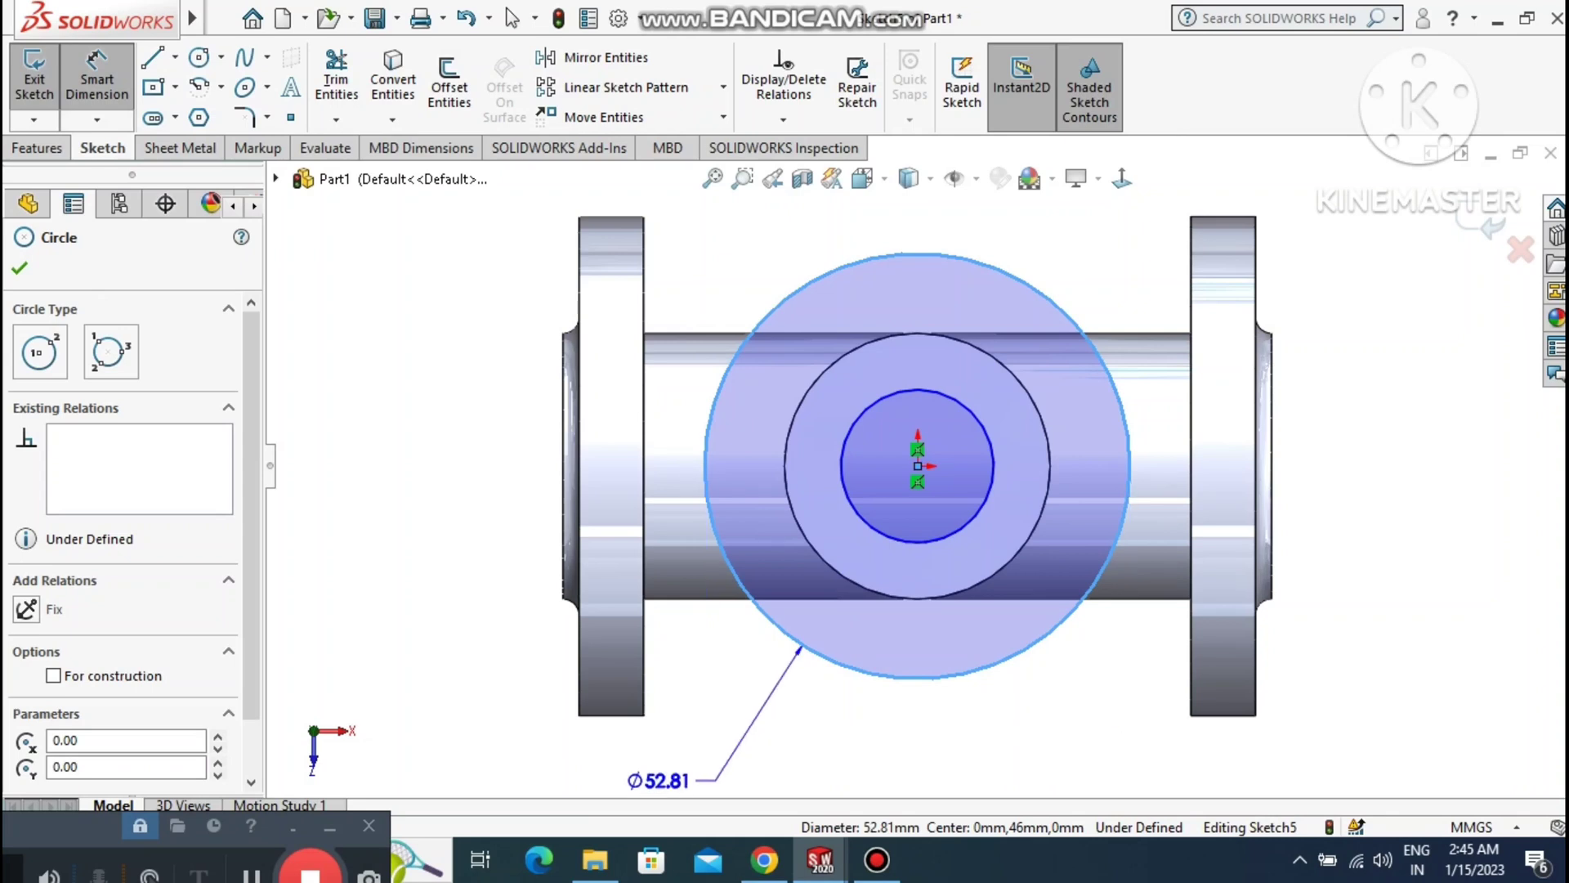
click(659, 778)
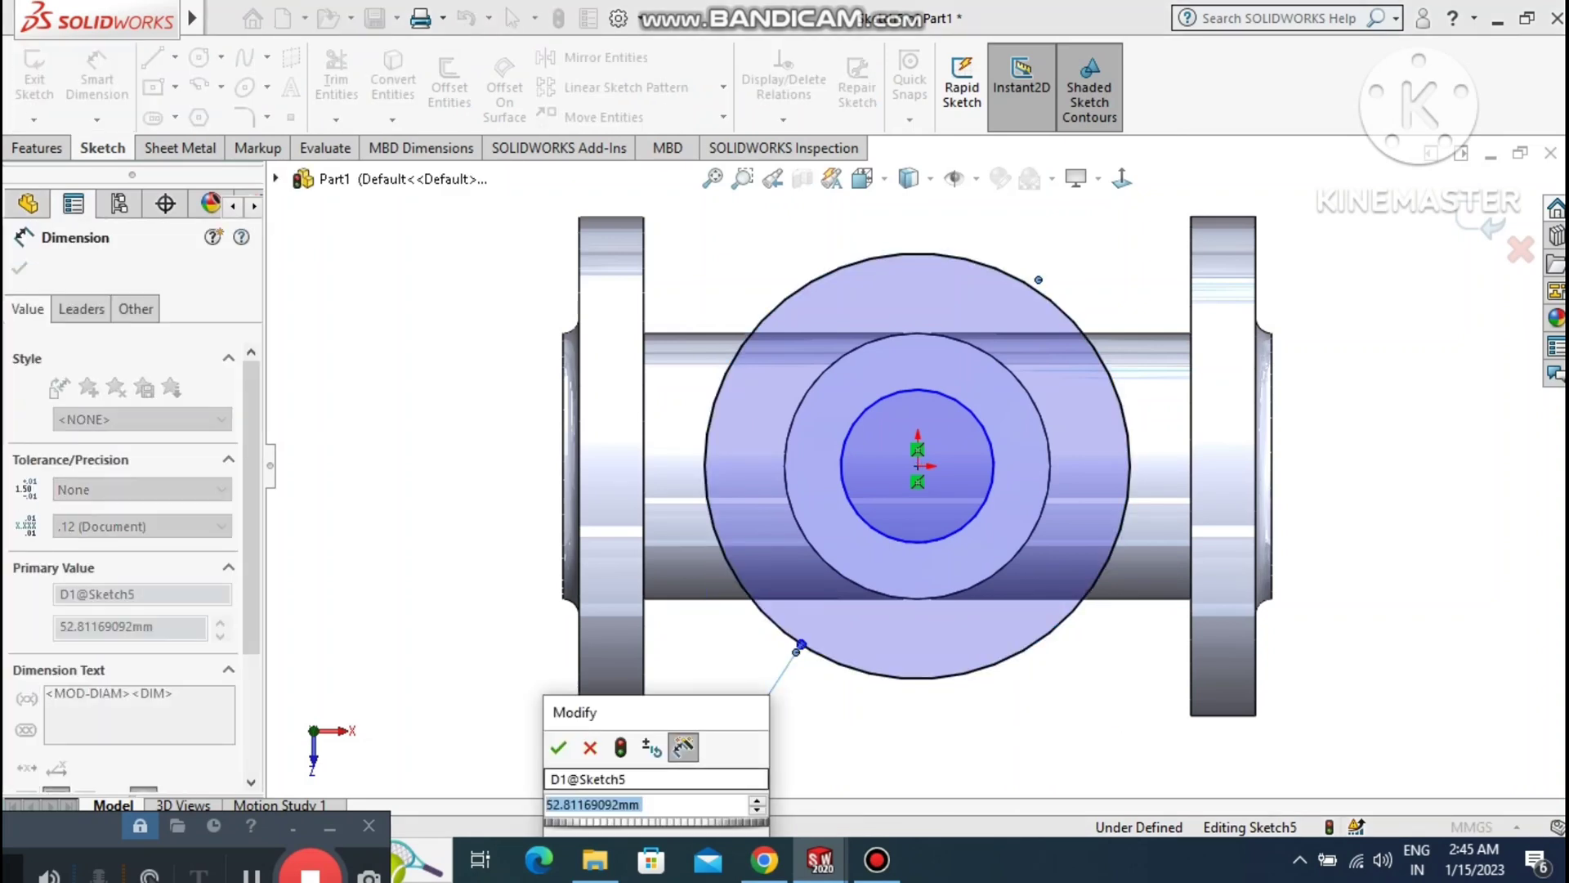
text(62)
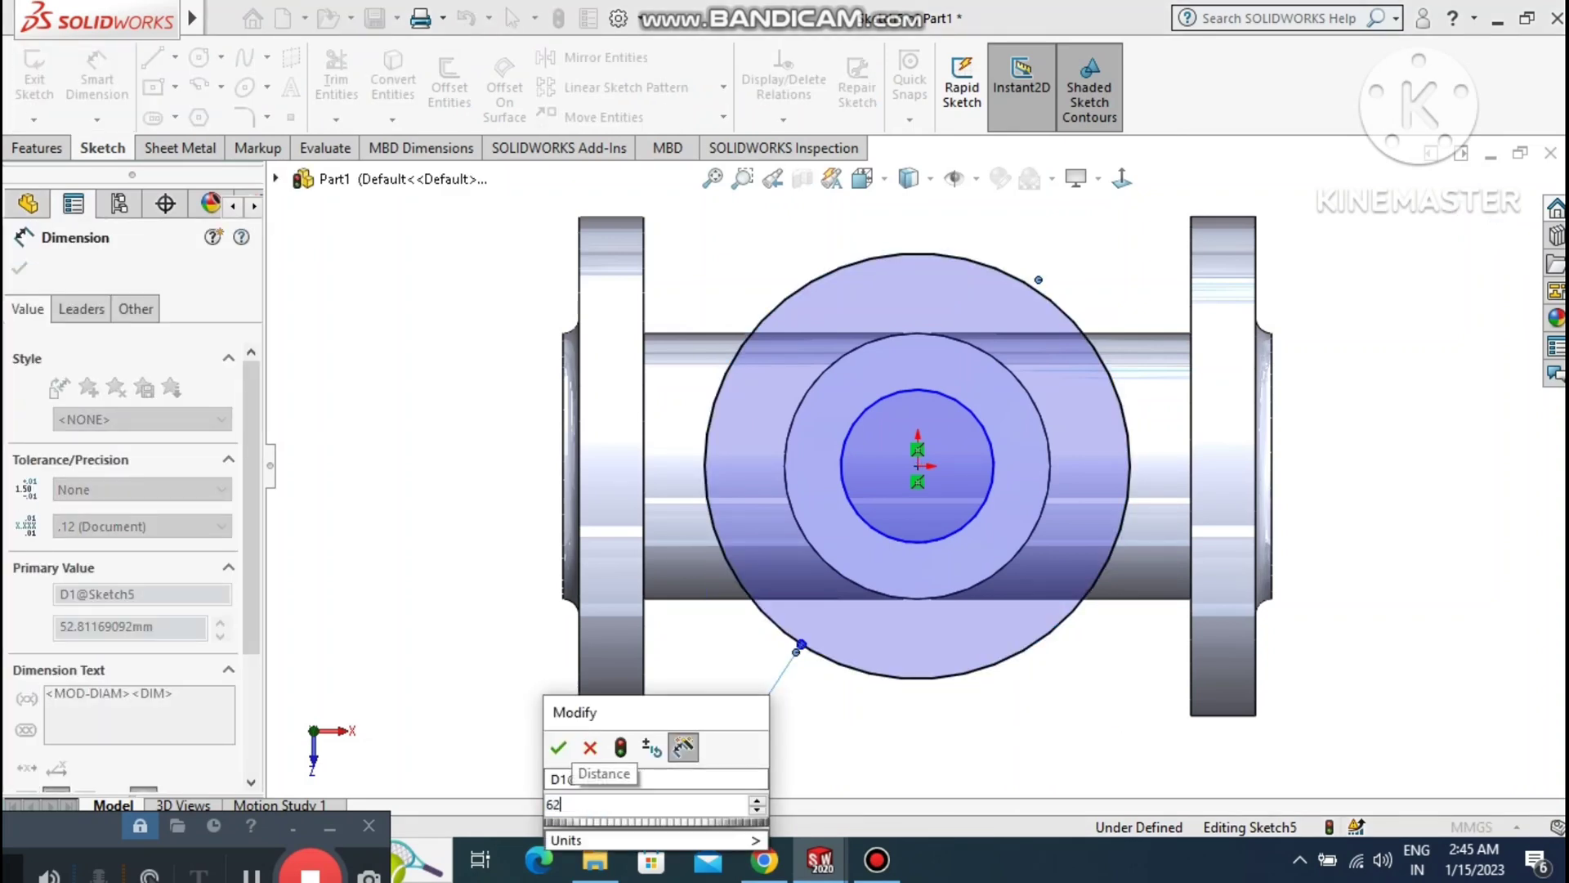
key(Return)
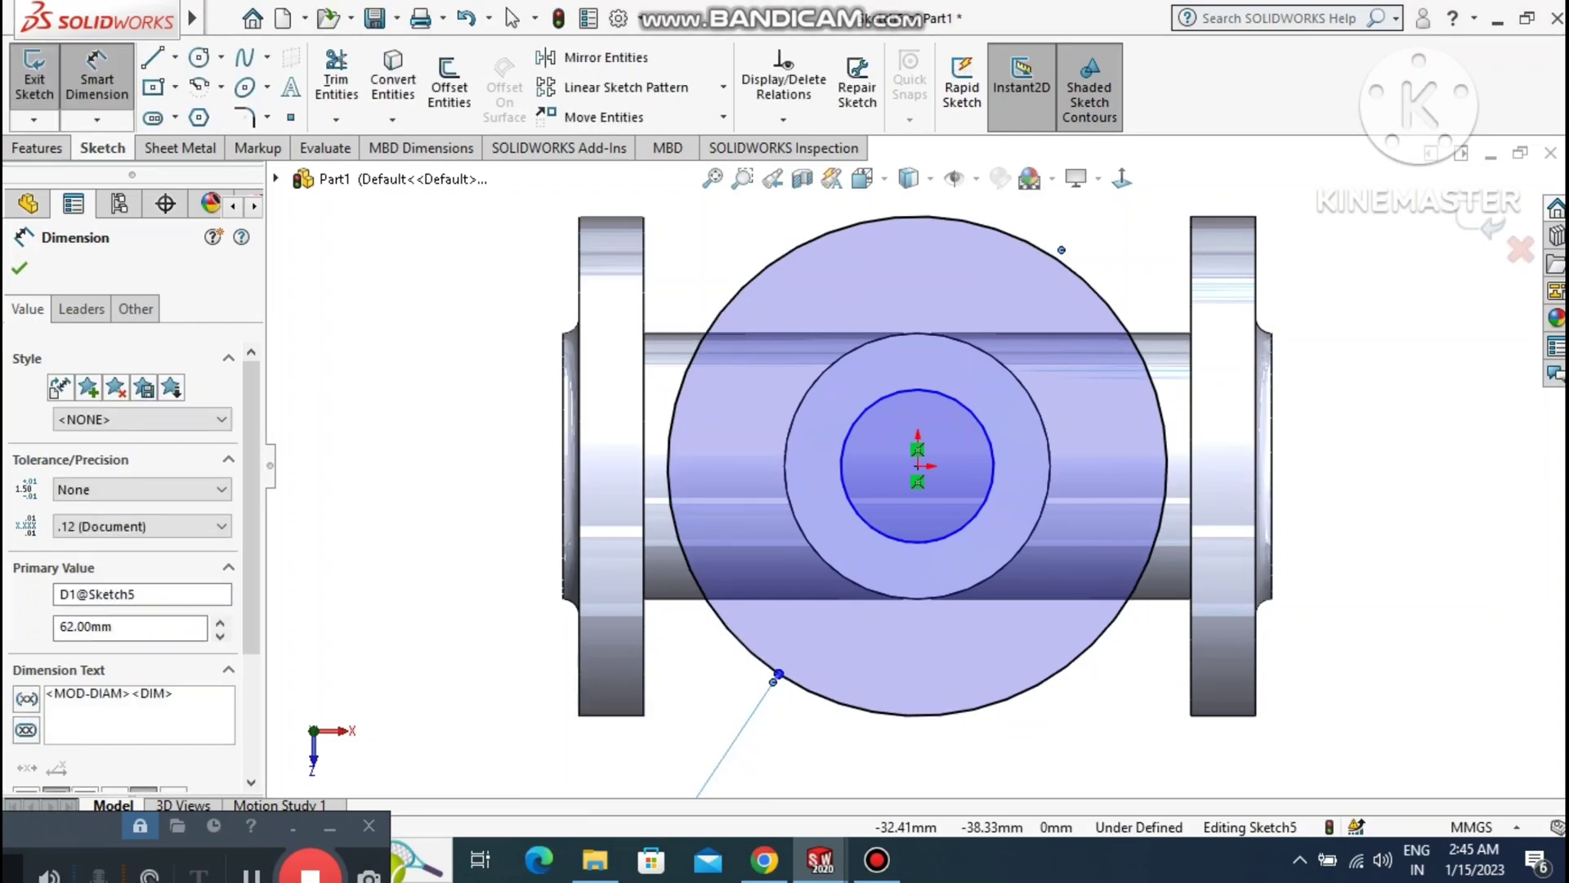
click(476, 511)
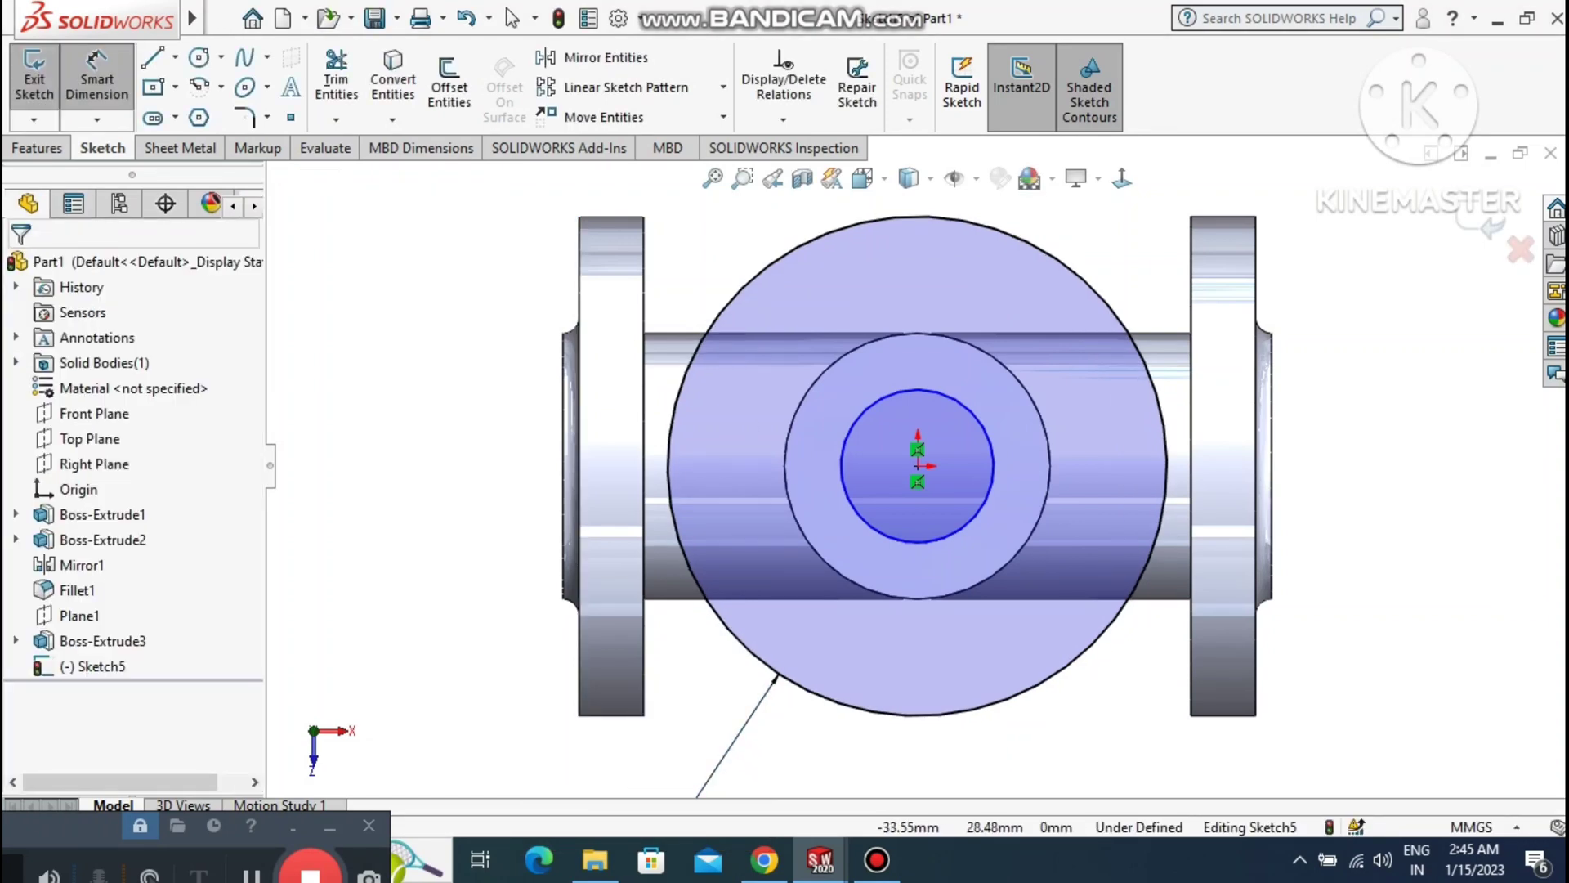
click(710, 180)
scroll(565, 621, up, 4)
key(Escape)
Set up a blind 8 mm boss extrusion of the branch flange profile, reversed toward the main pipe.
middle_drag(564, 614, 562, 396)
scroll(920, 462, up, 3)
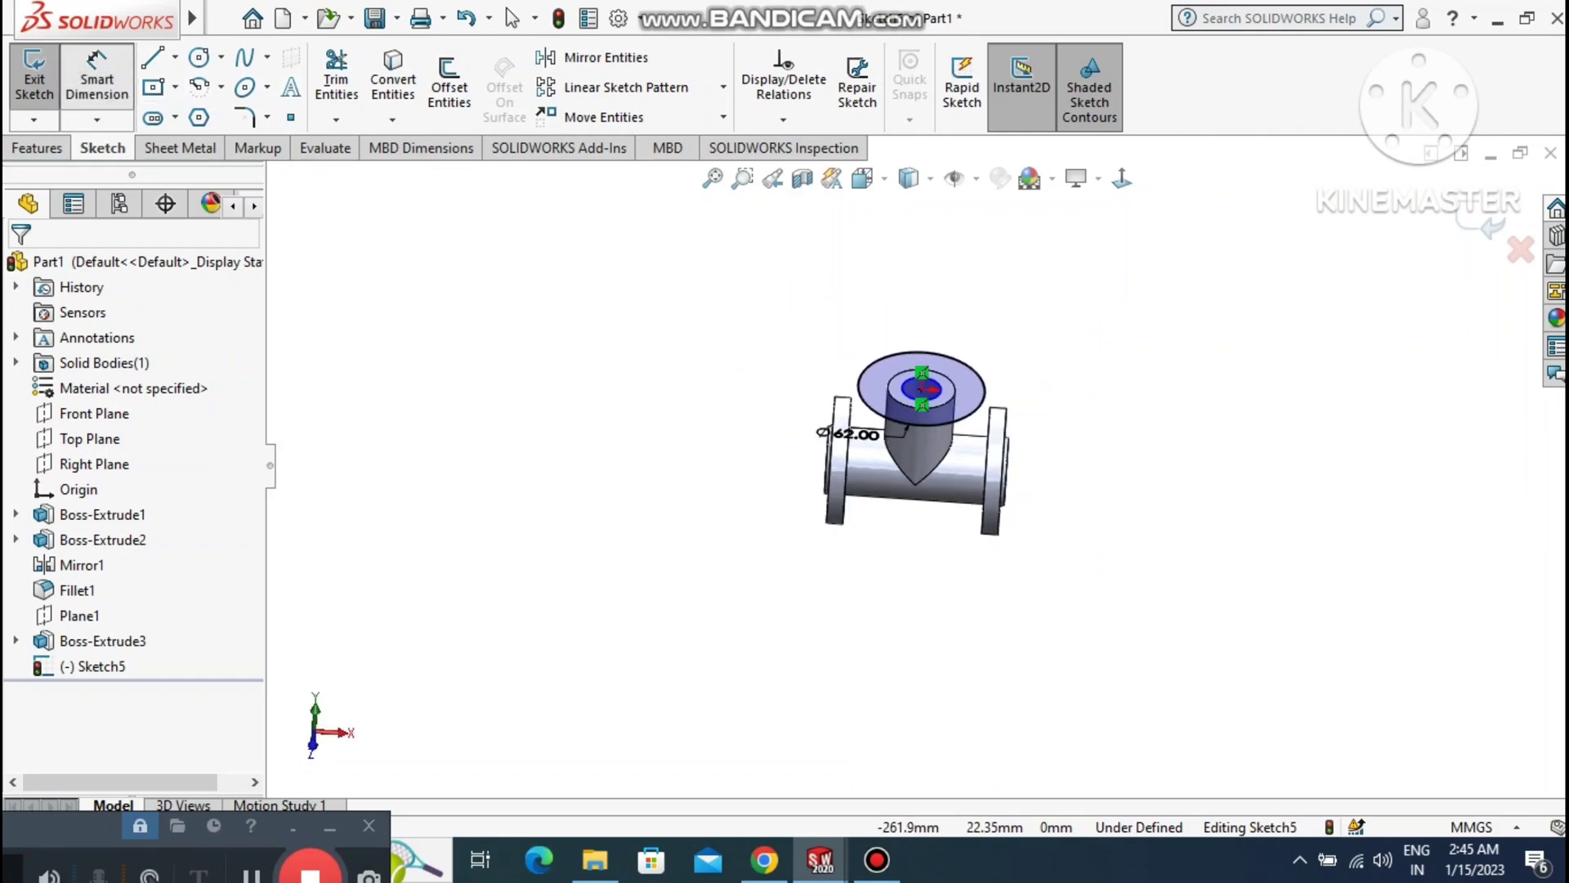
click(36, 144)
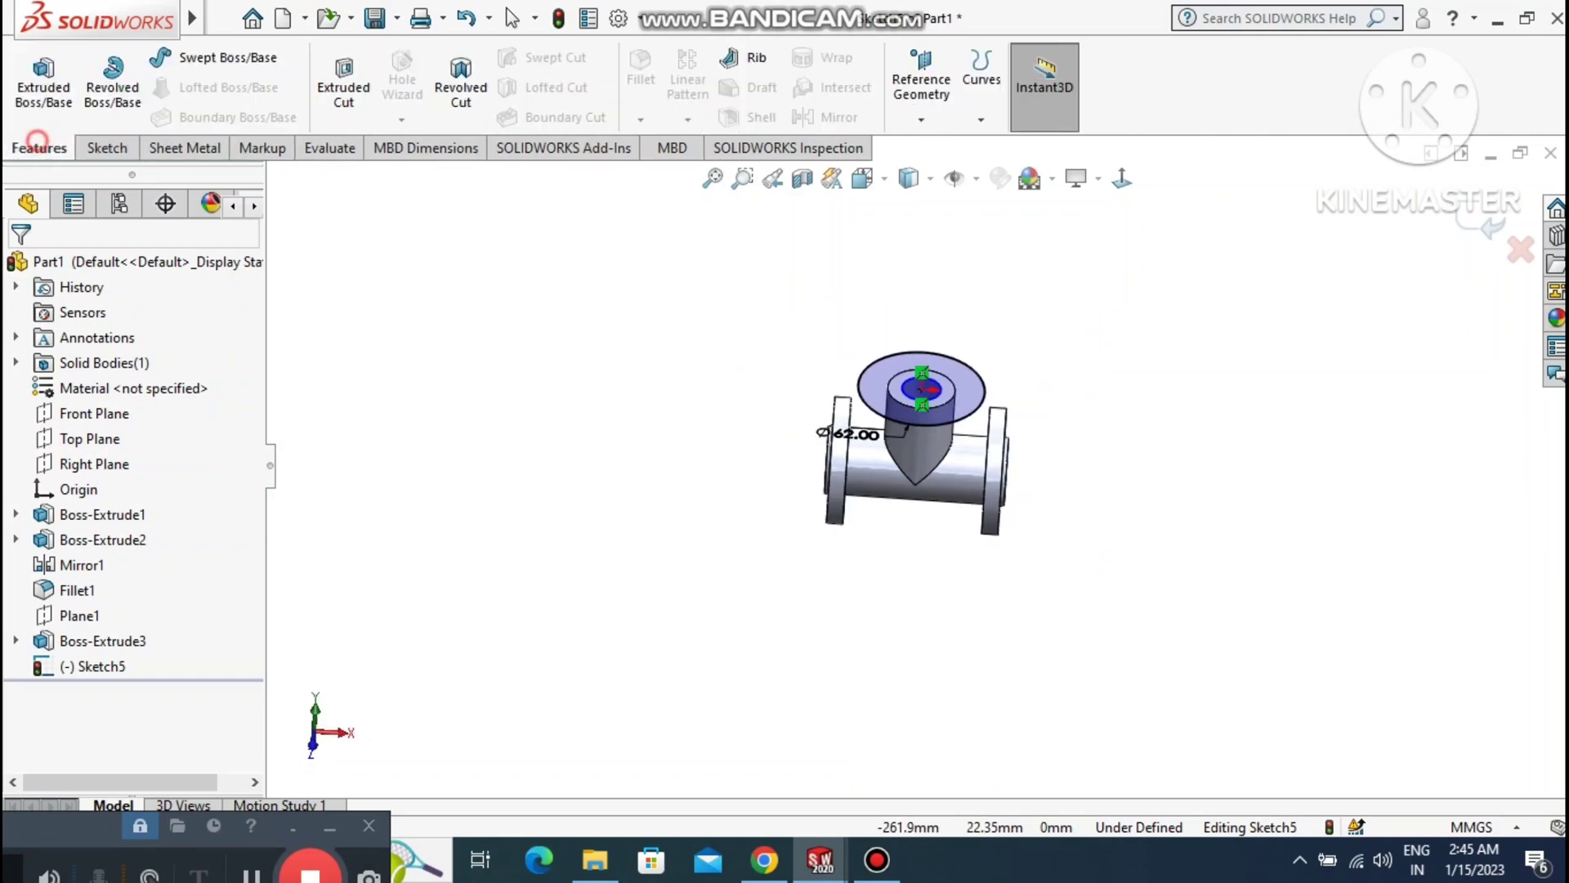
click(65, 82)
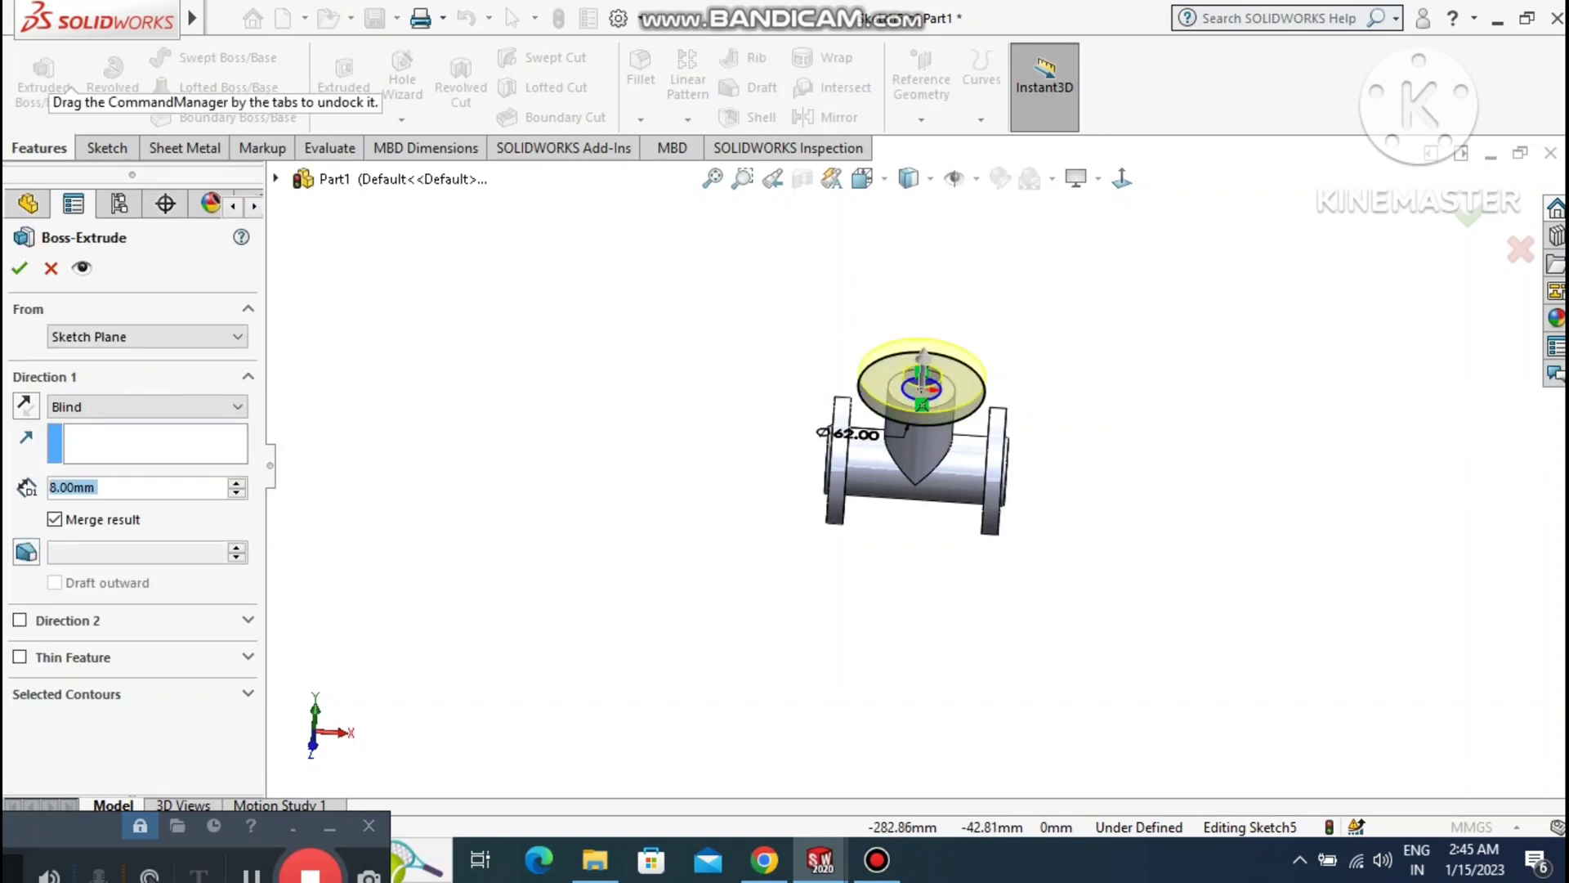
click(25, 406)
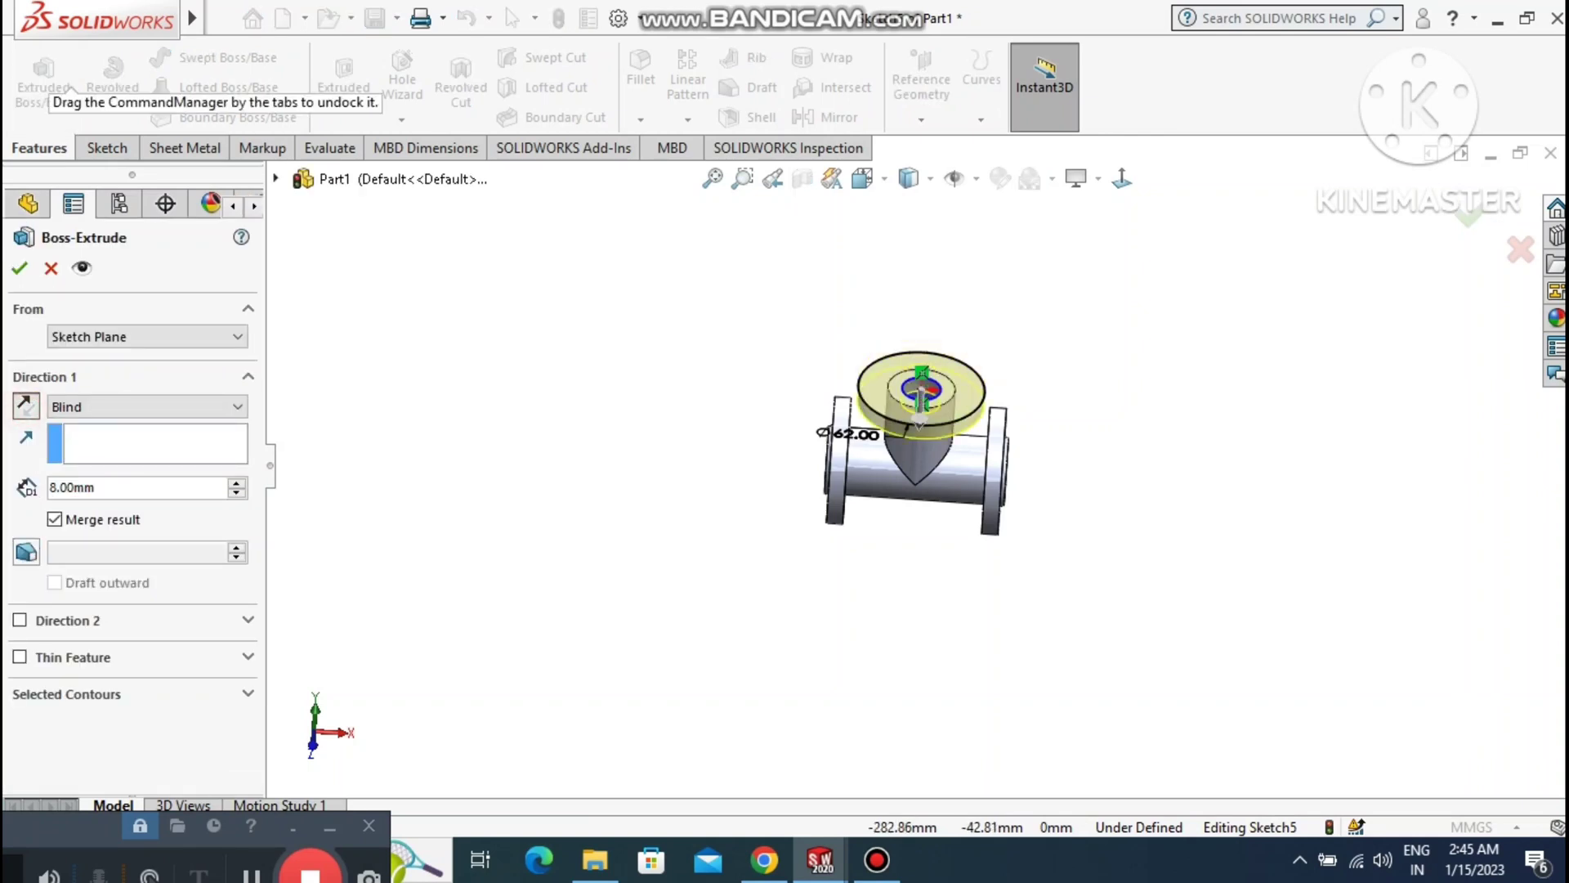
Start the flange extrusion at a 2 mm offset from the sketch plane, reversed toward the main pipe, and create the flange.
click(148, 336)
click(73, 400)
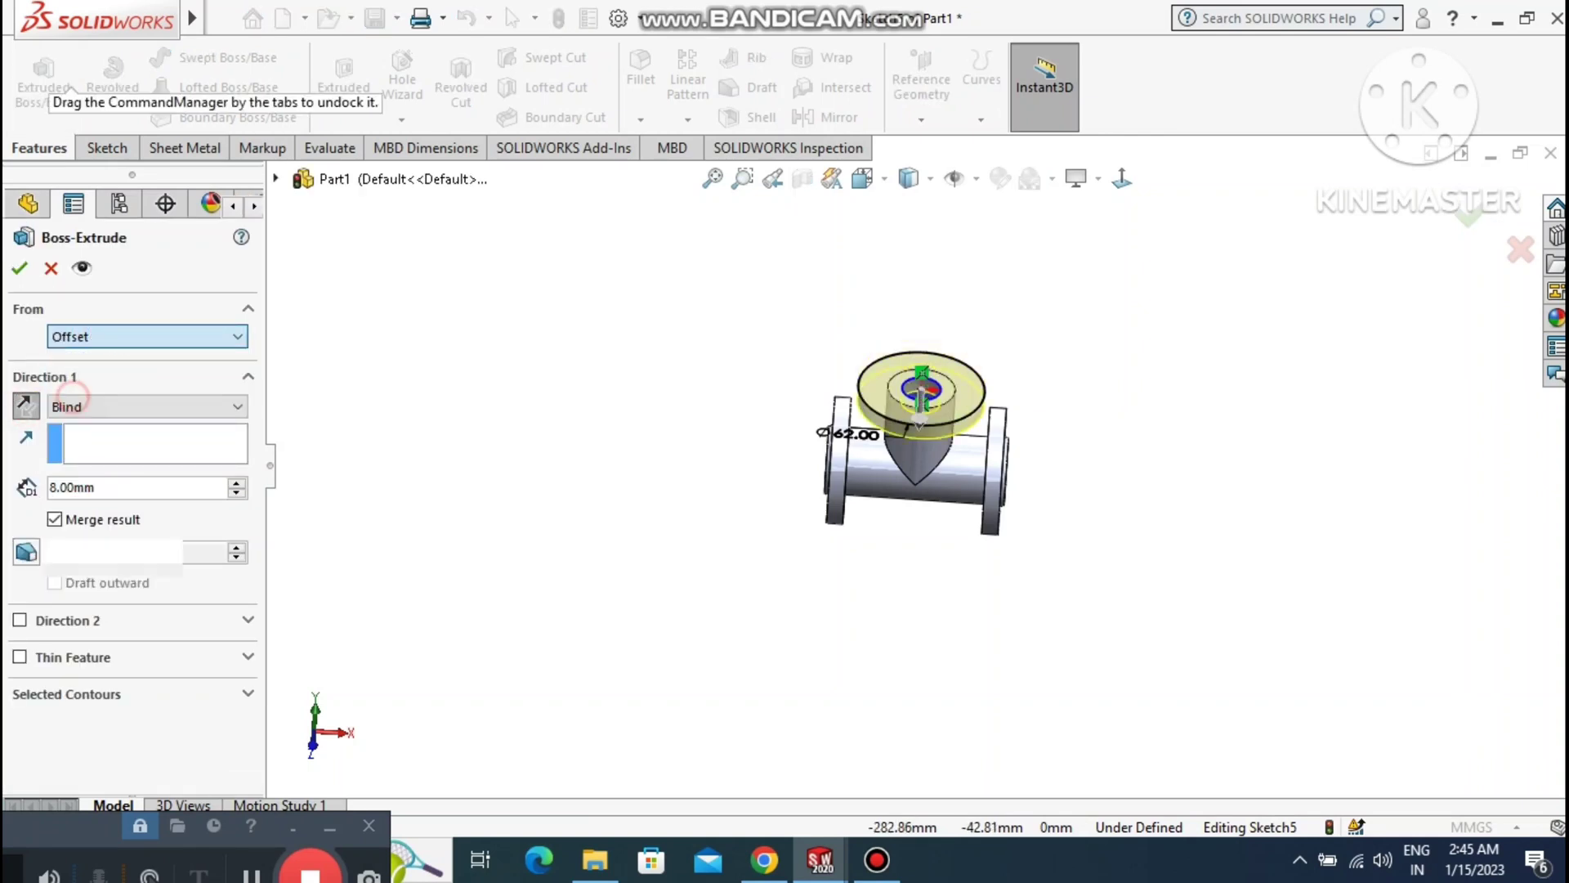
drag(85, 371, 67, 372)
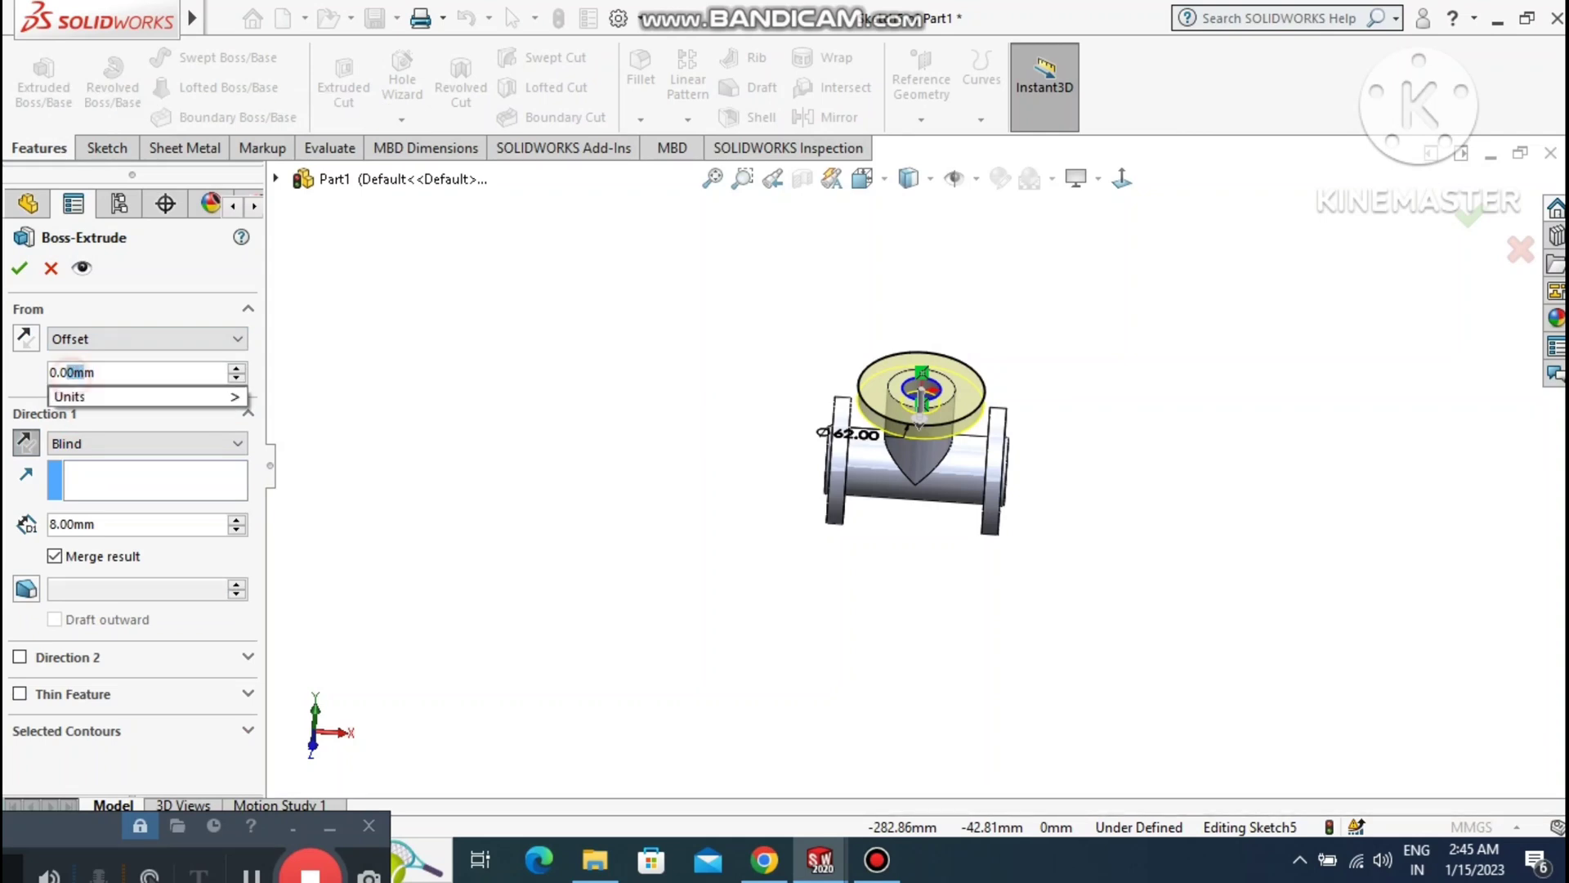
click(67, 372)
click(52, 372)
double_click(108, 374)
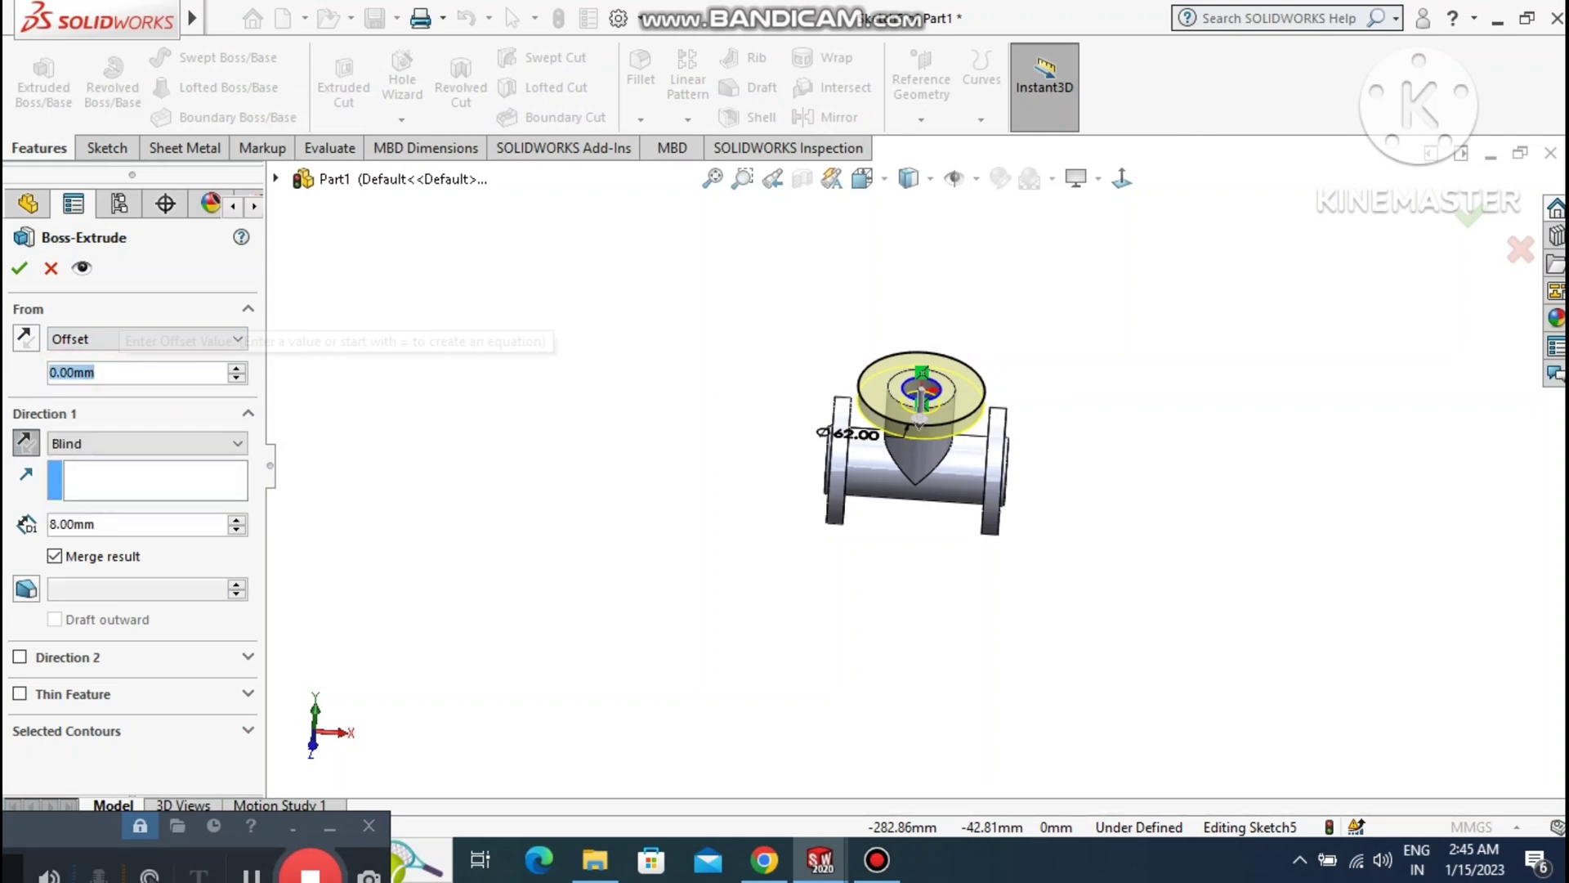
text(2)
key(Return)
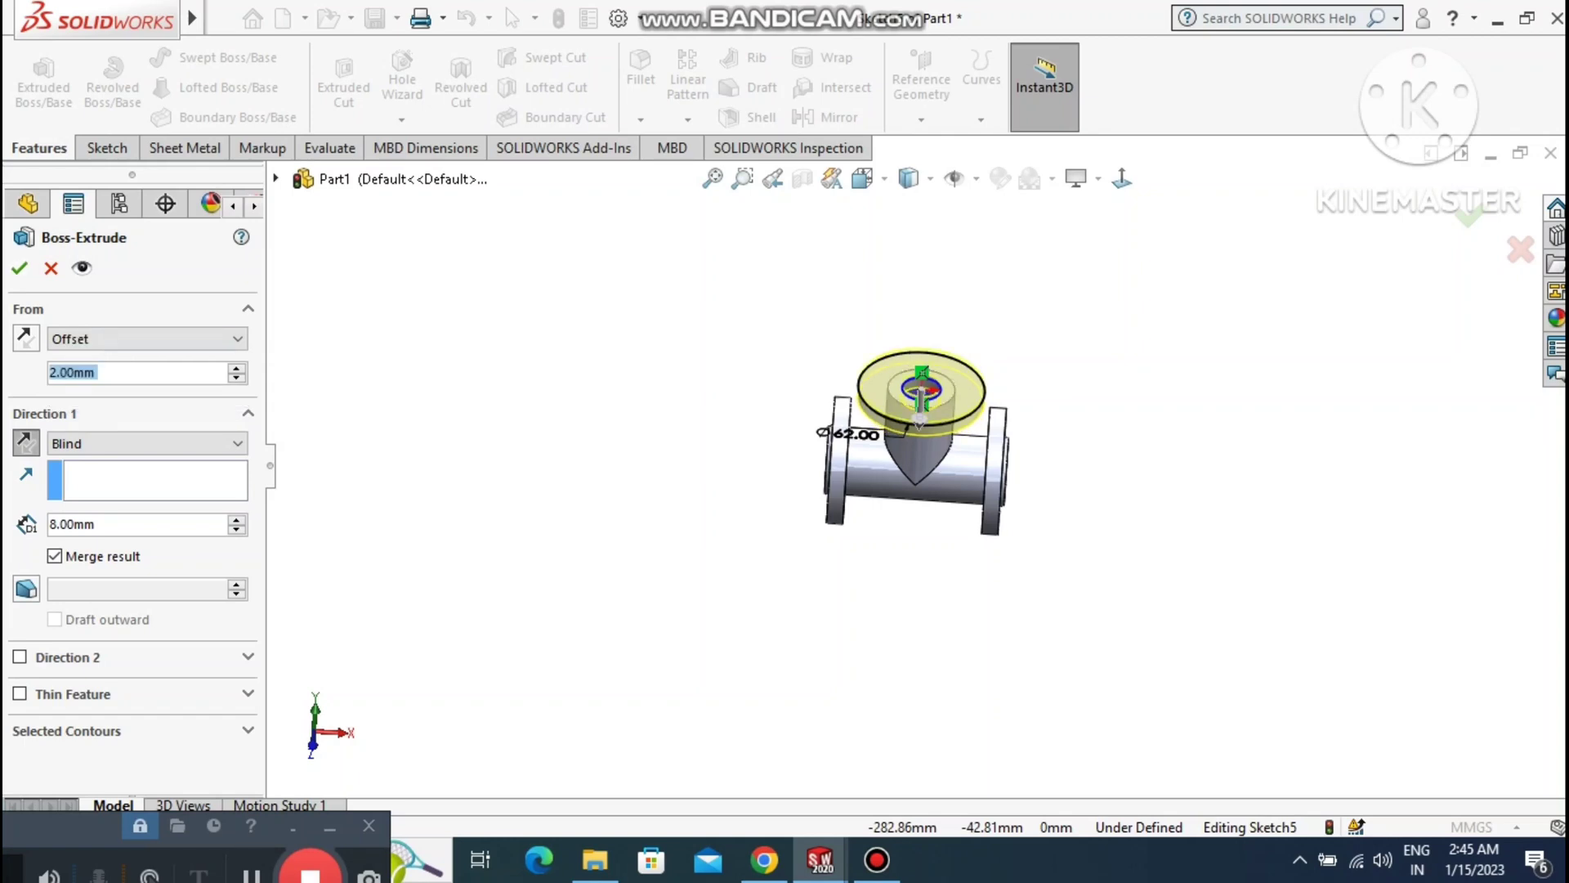
click(25, 337)
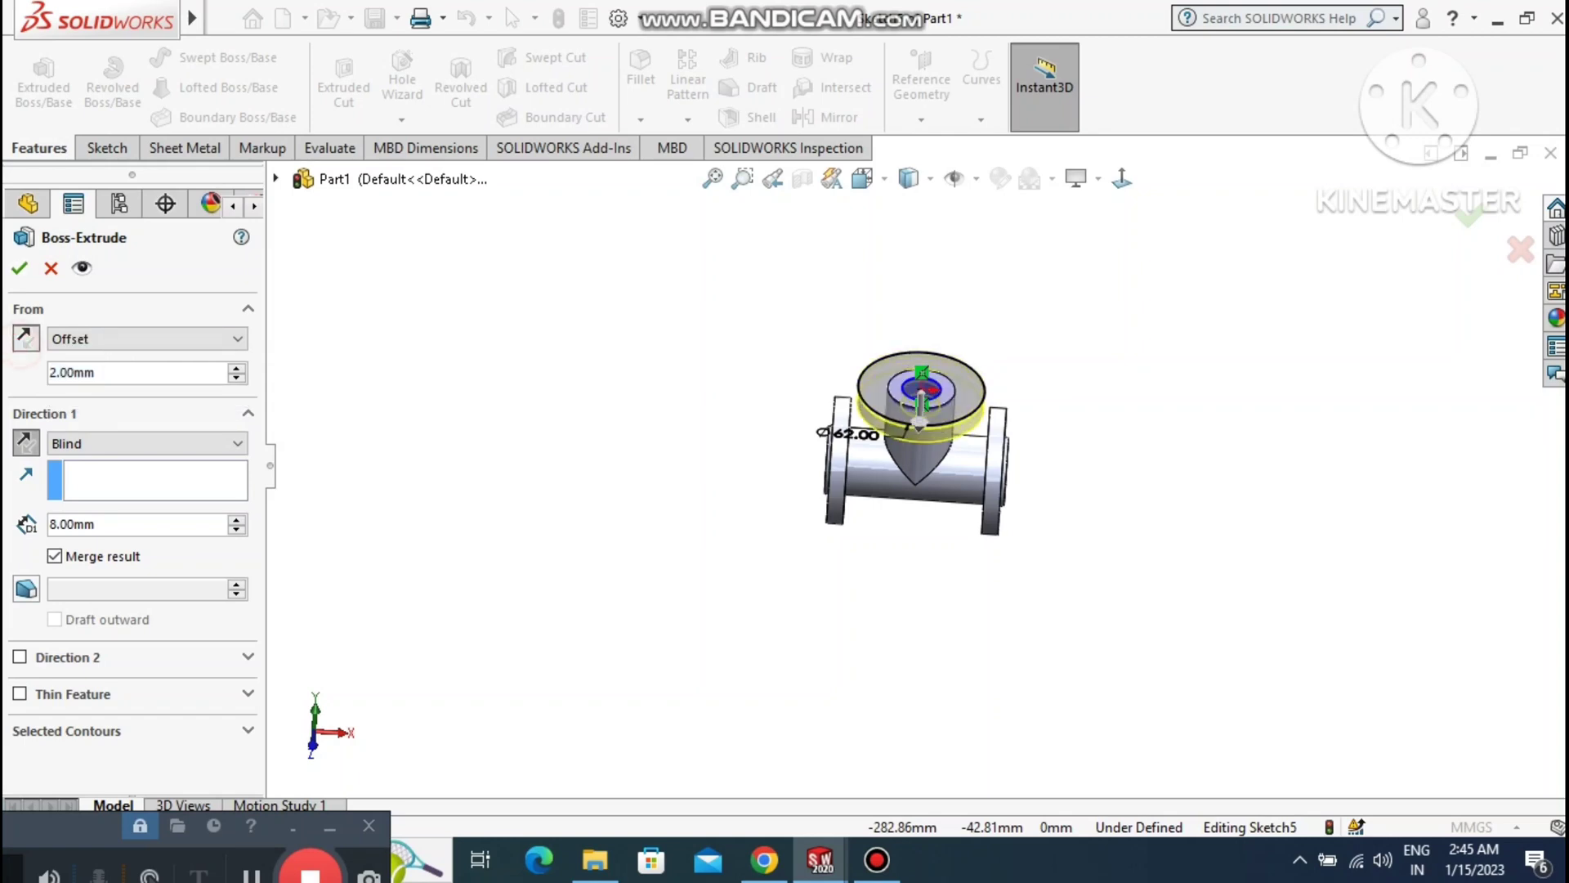
click(19, 267)
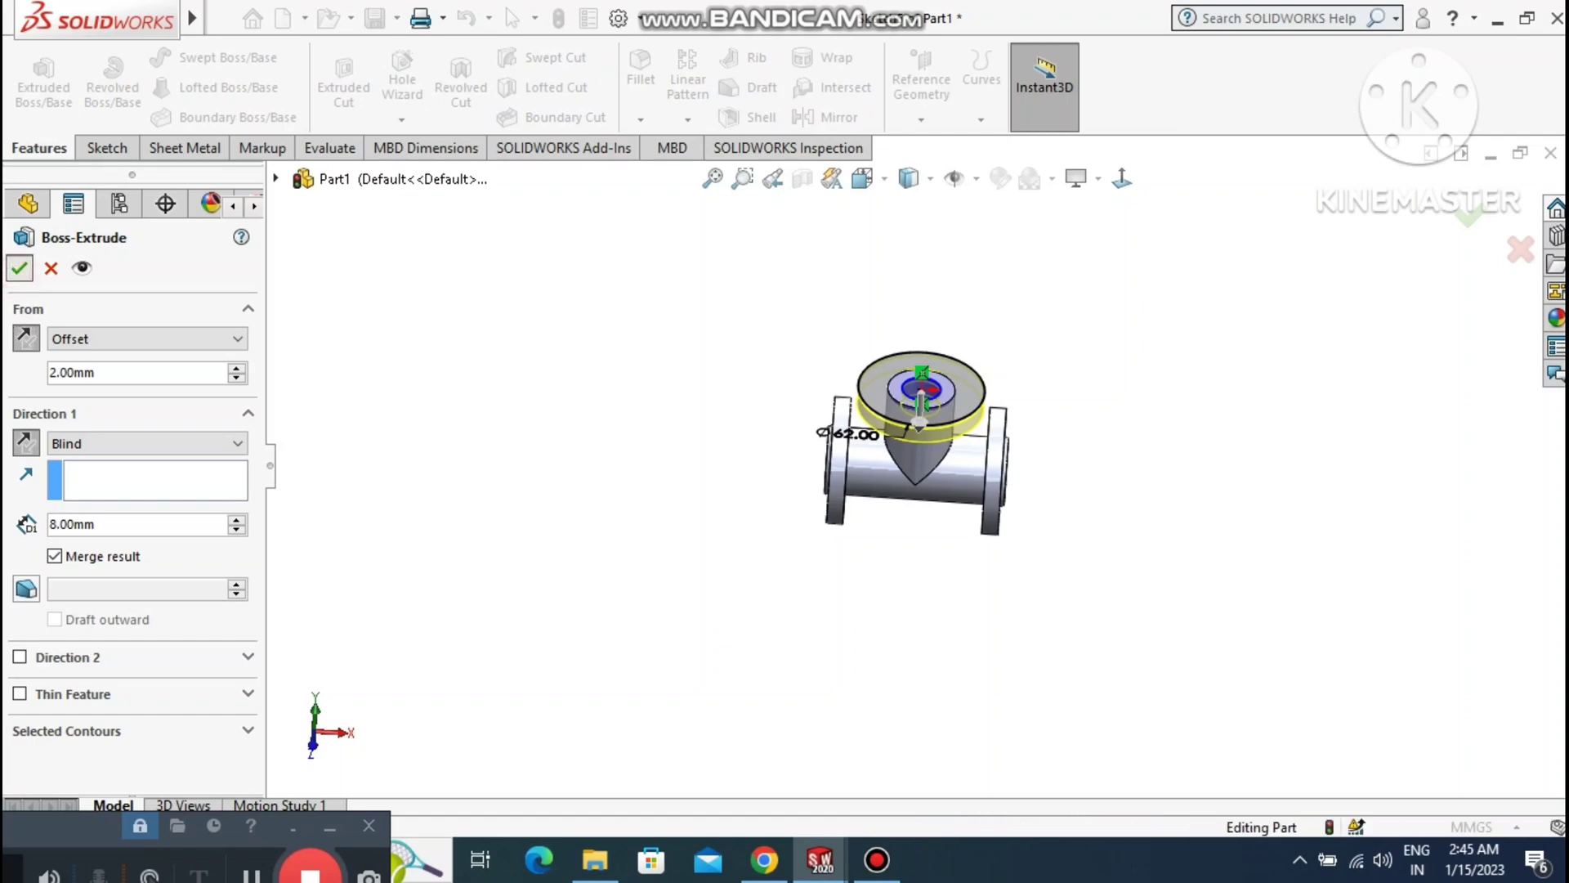
Fillet the edge where the raised collar meets the branch flange's outer face with a 2 mm radius.
click(1122, 178)
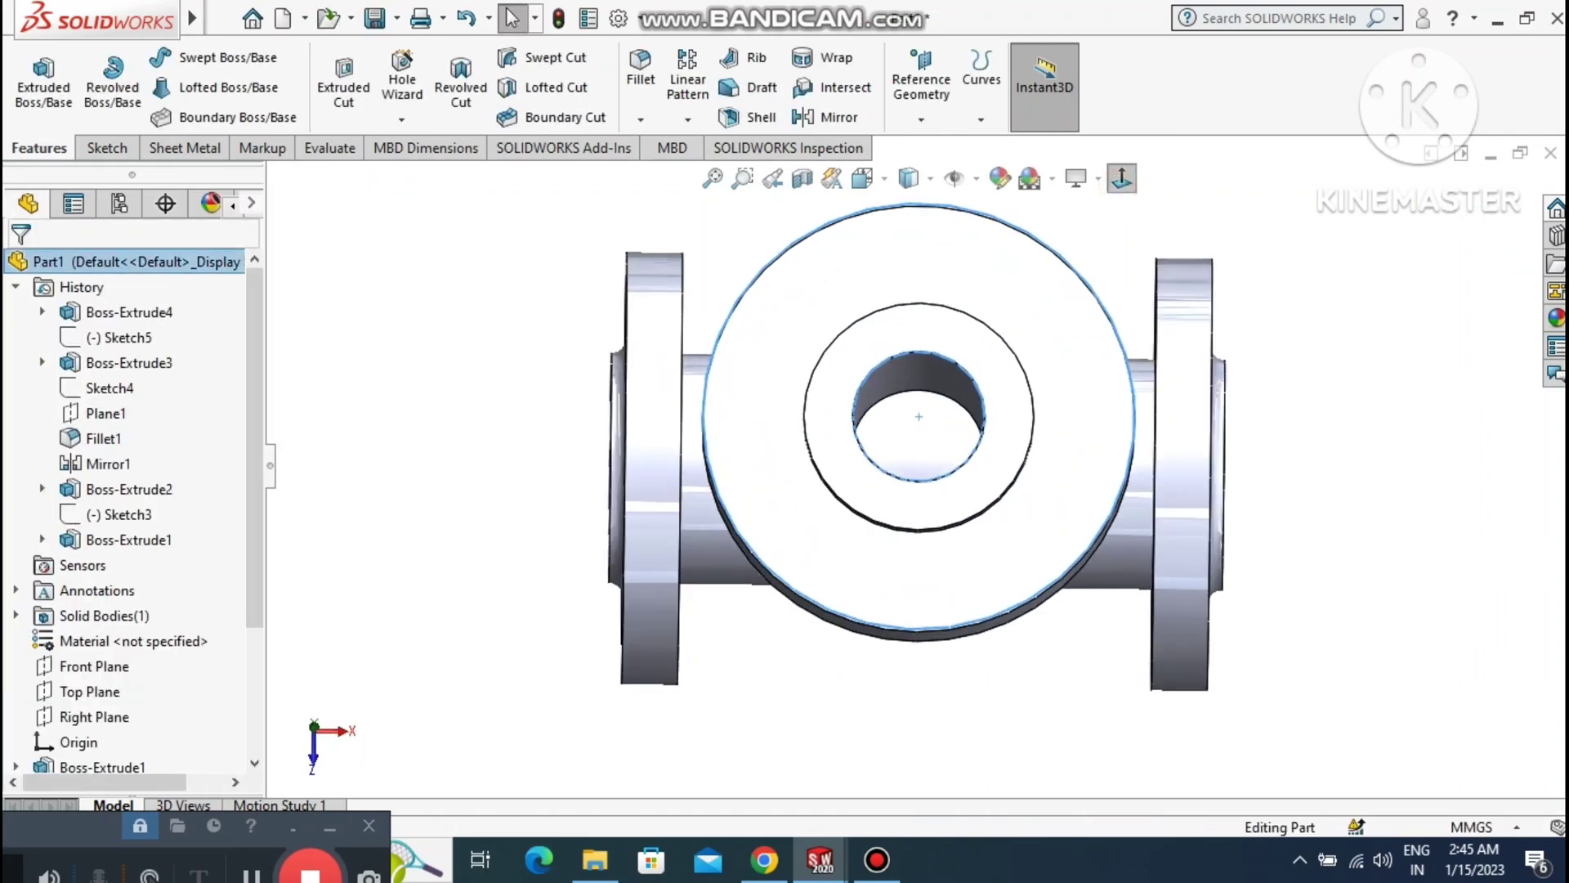
click(1357, 551)
scroll(1357, 551, down, 1)
middle_drag(1357, 551, 1144, 457)
middle_drag(638, 490, 683, 442)
scroll(683, 442, up, 2)
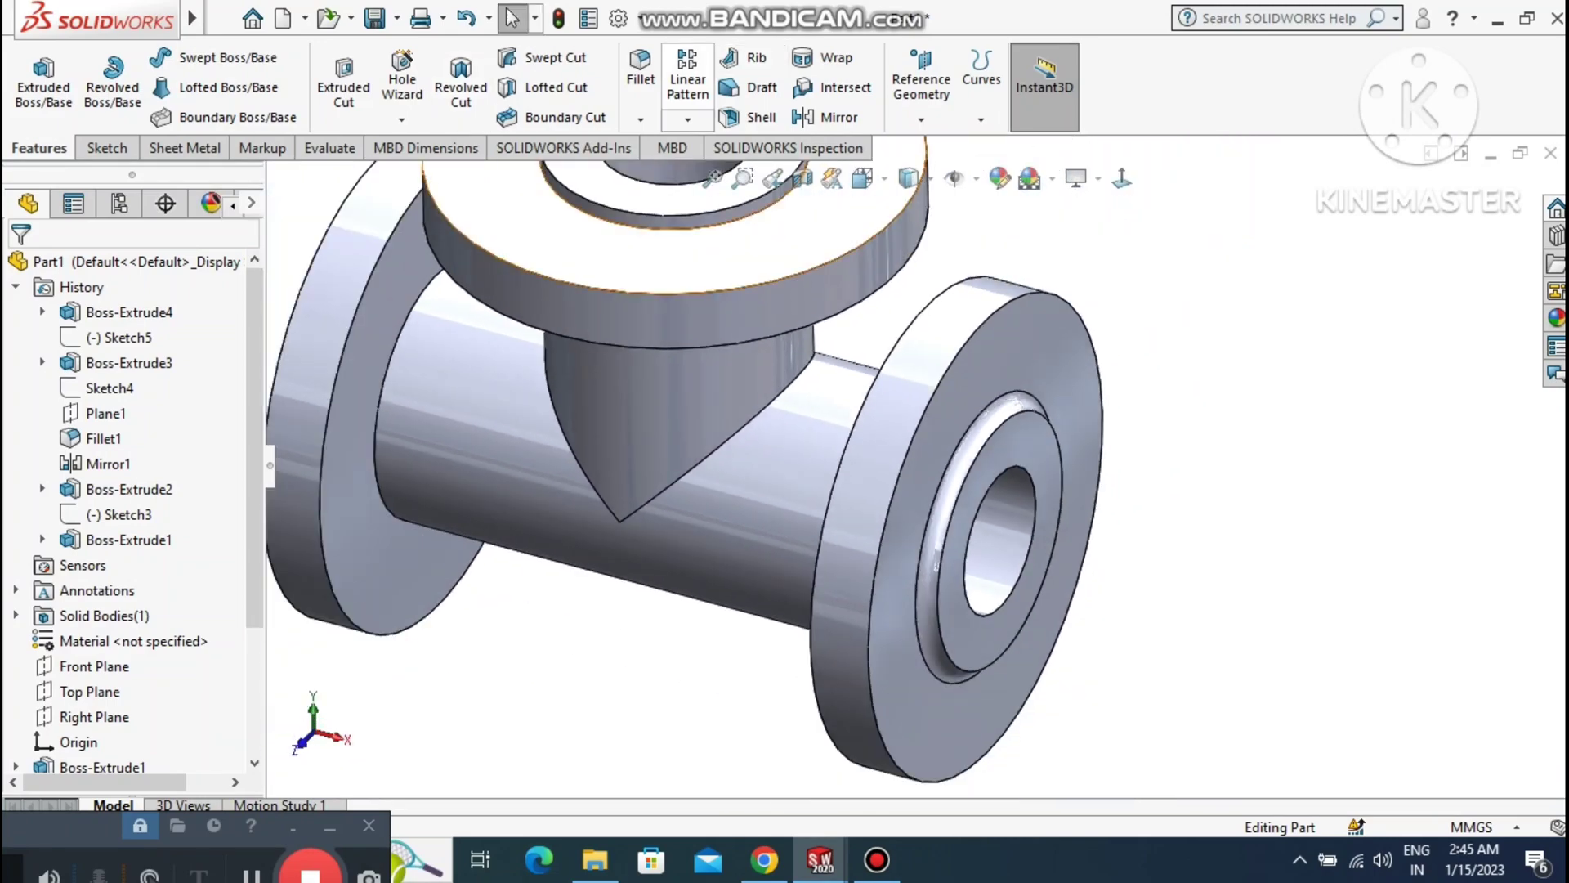
click(655, 63)
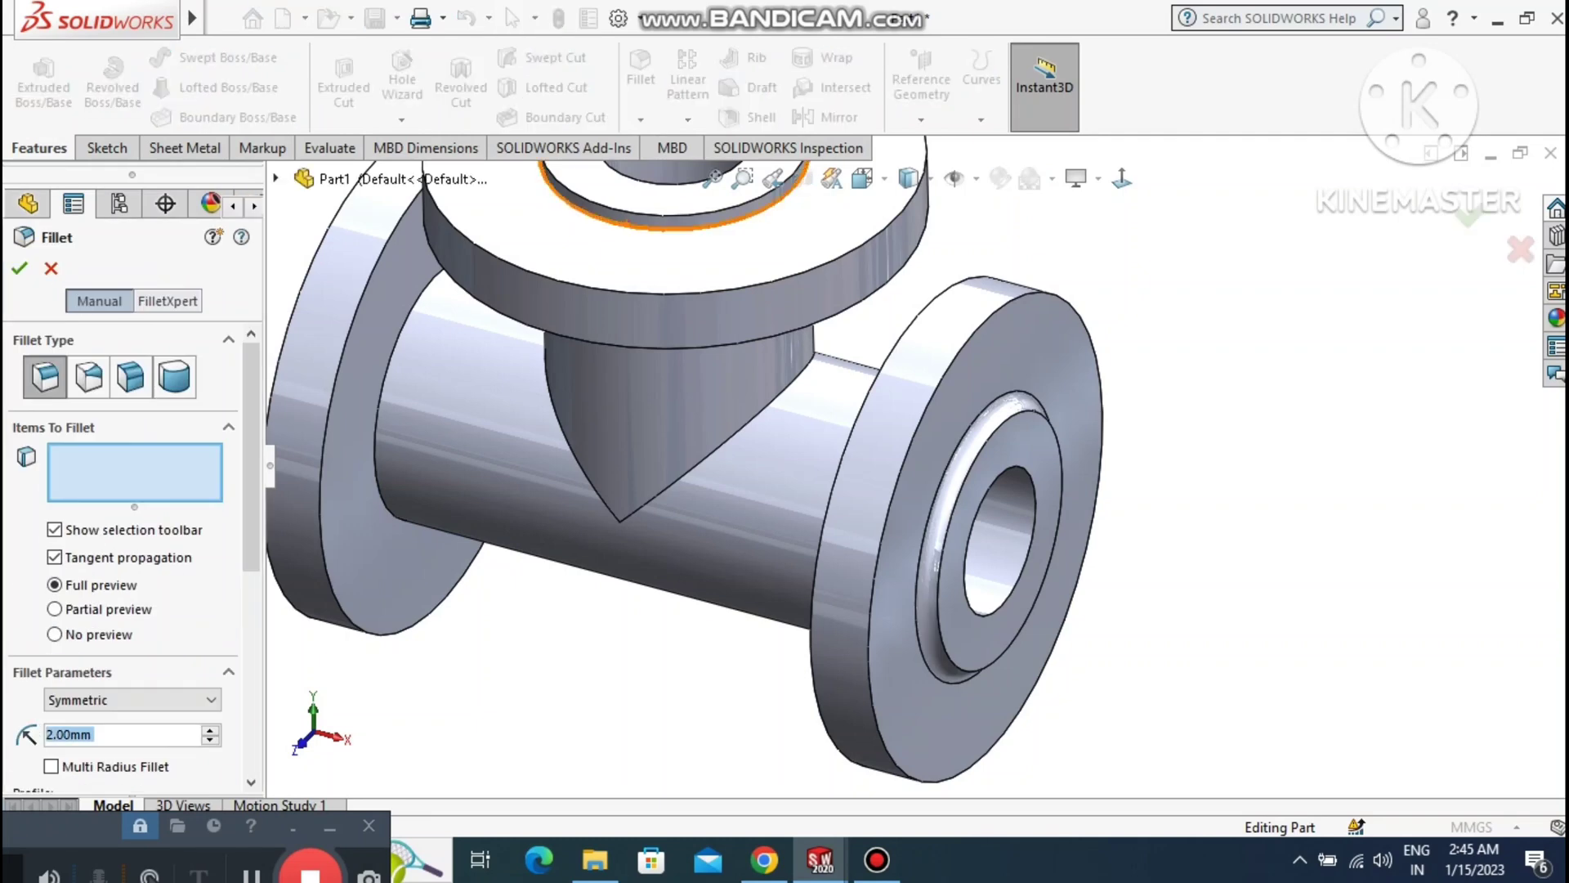
click(627, 217)
click(20, 269)
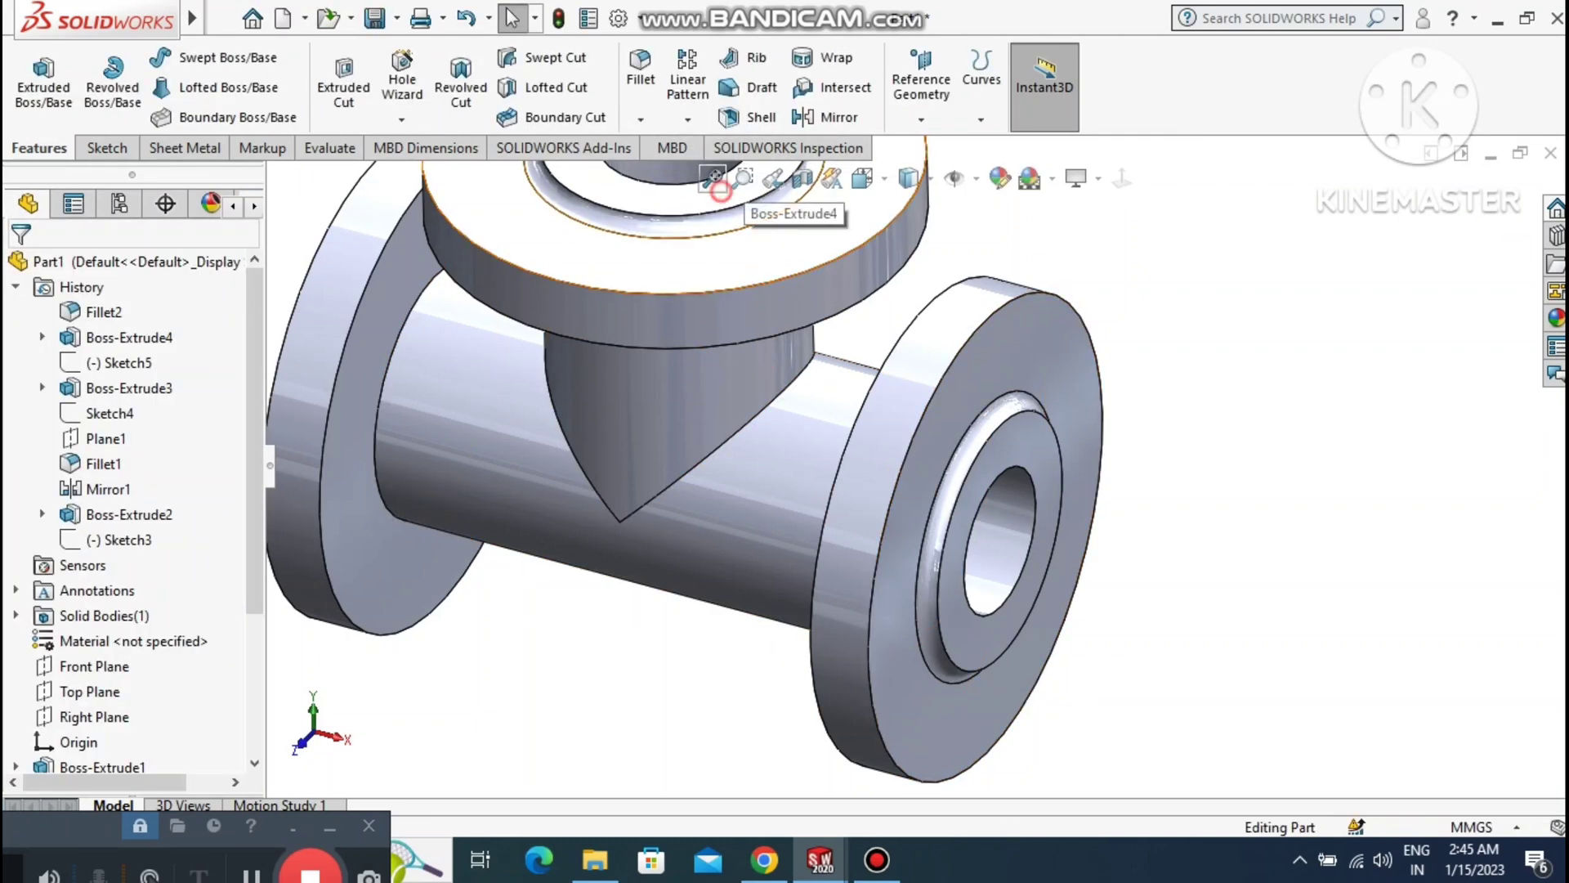
key(f)
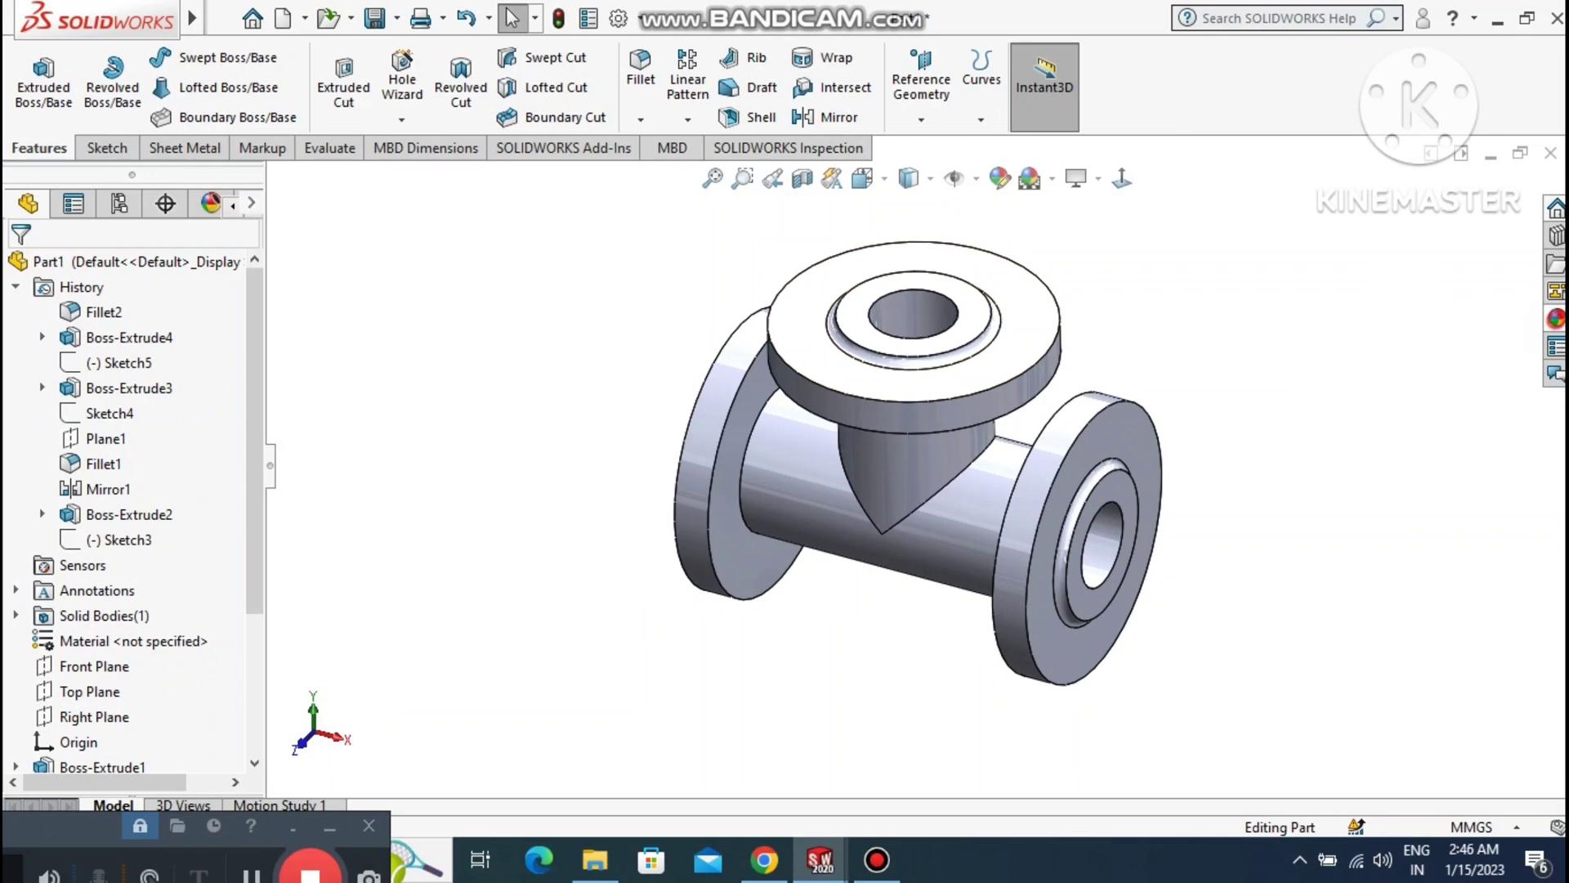
Apply the brushed nickel appearance from the metal appearances to the whole part.
click(1555, 318)
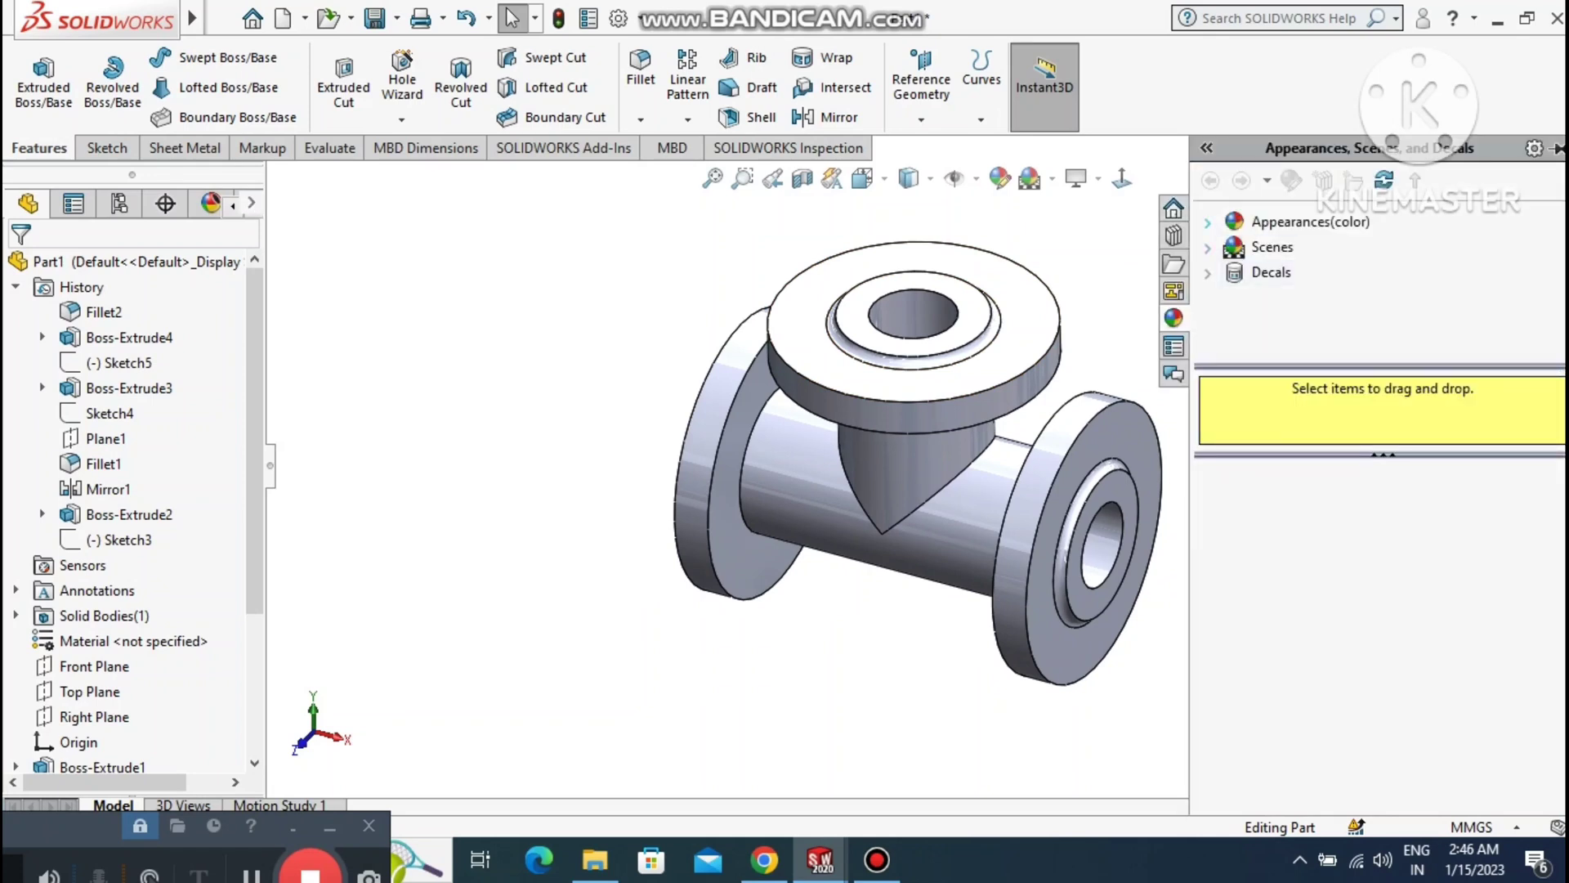
click(1207, 222)
click(1234, 272)
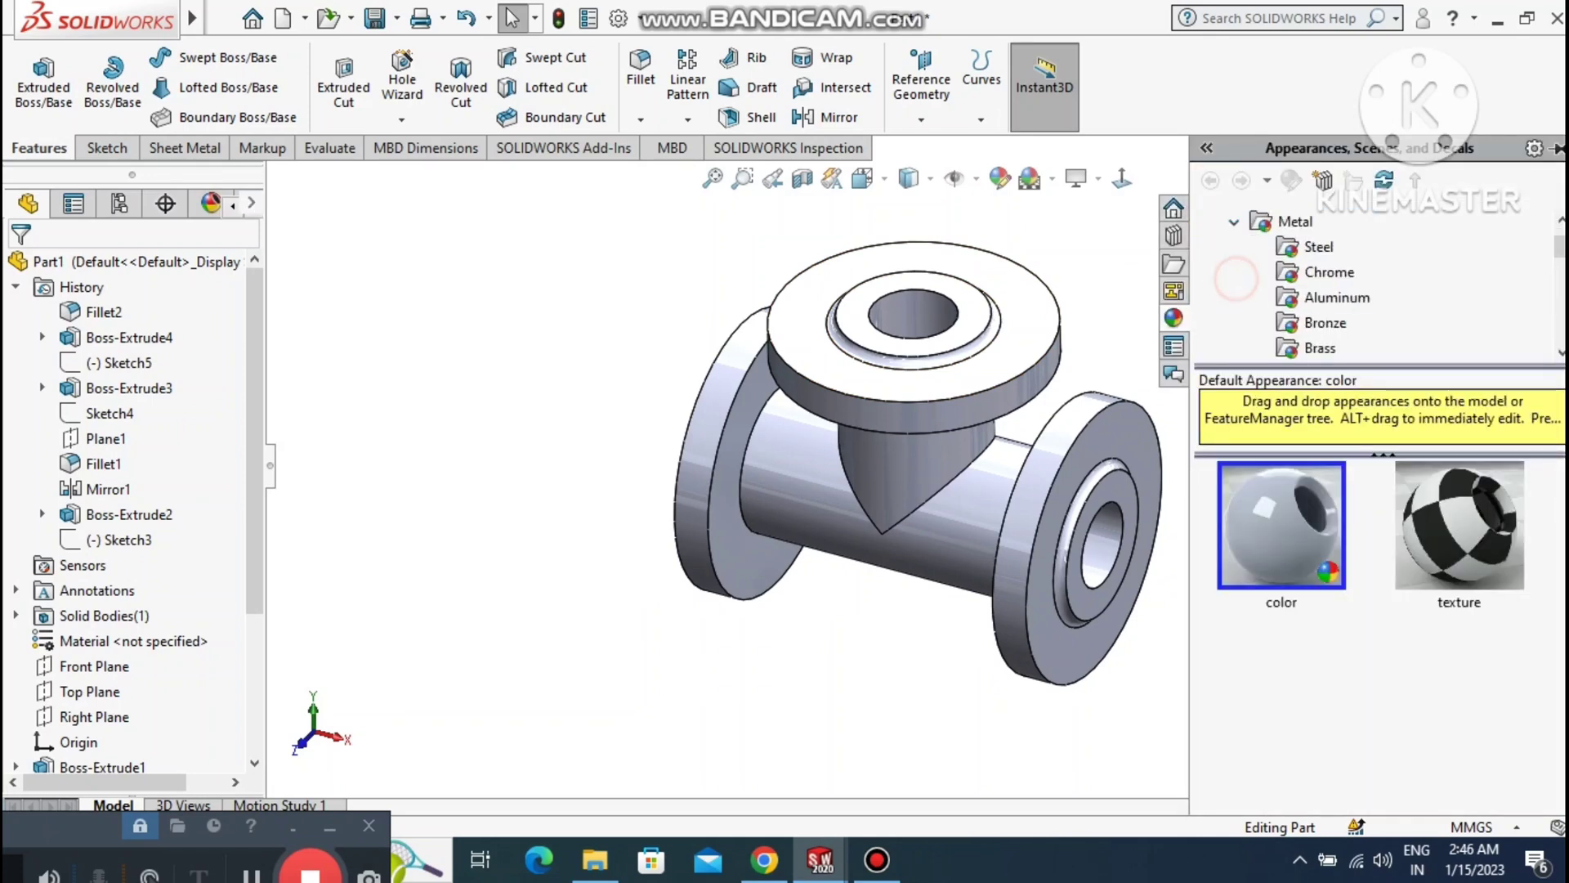
scroll(1373, 286, down, 3)
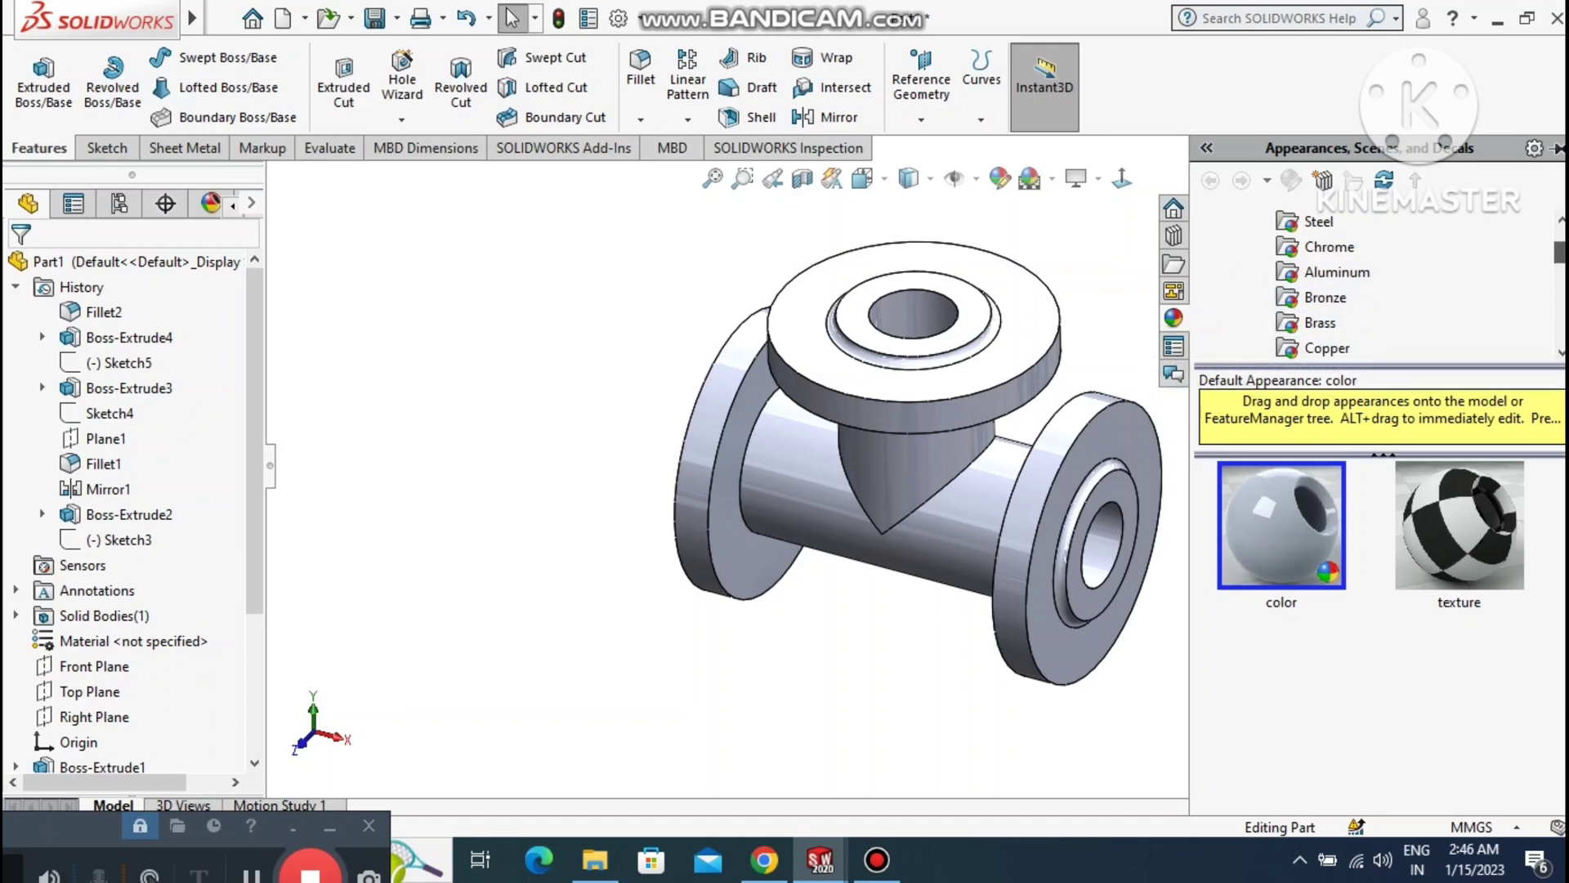
click(1323, 297)
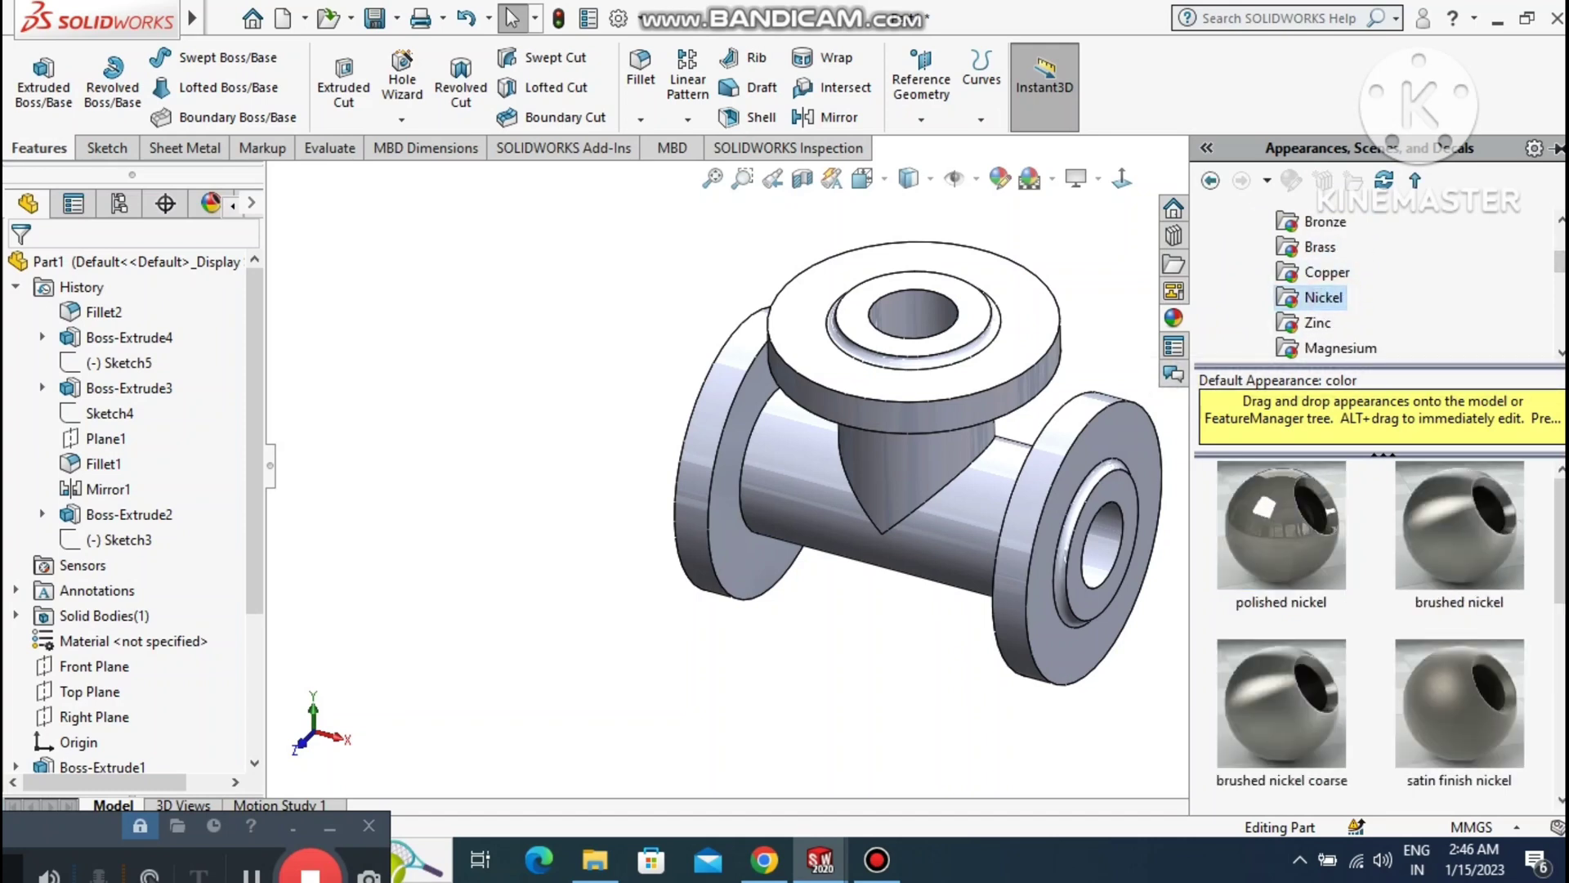
double_click(1460, 523)
click(565, 764)
click(592, 722)
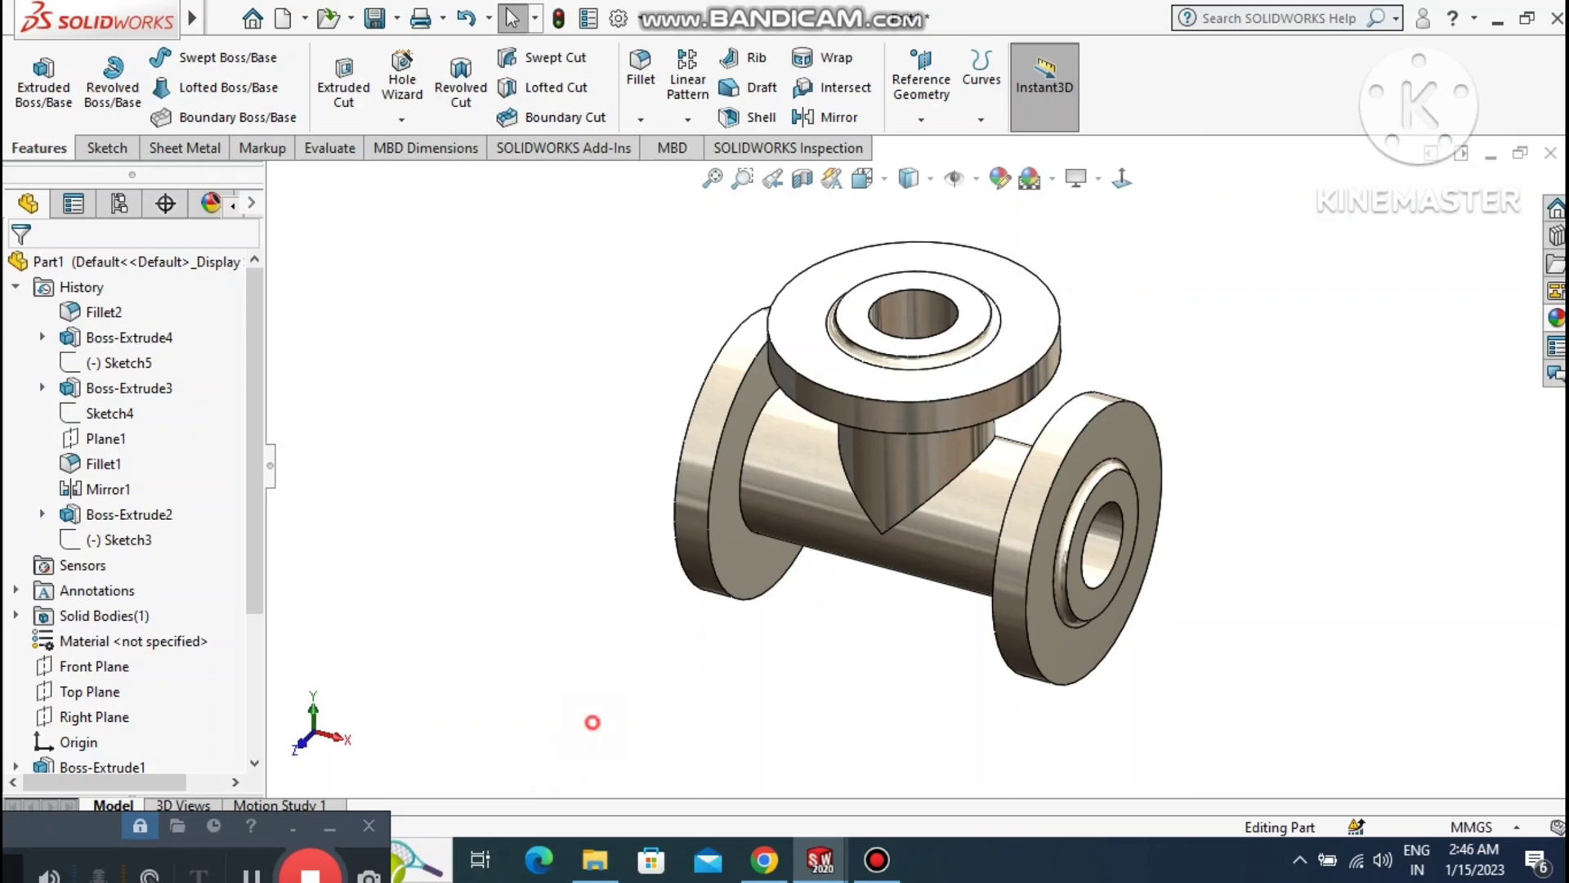
Set up a 3 mm symmetric fillet on the edge where the main pipe meets the inner face of one end flange.
scroll(1054, 318, up, 2)
middle_drag(948, 425, 850, 438)
scroll(736, 556, down, 1)
scroll(654, 687, down, 2)
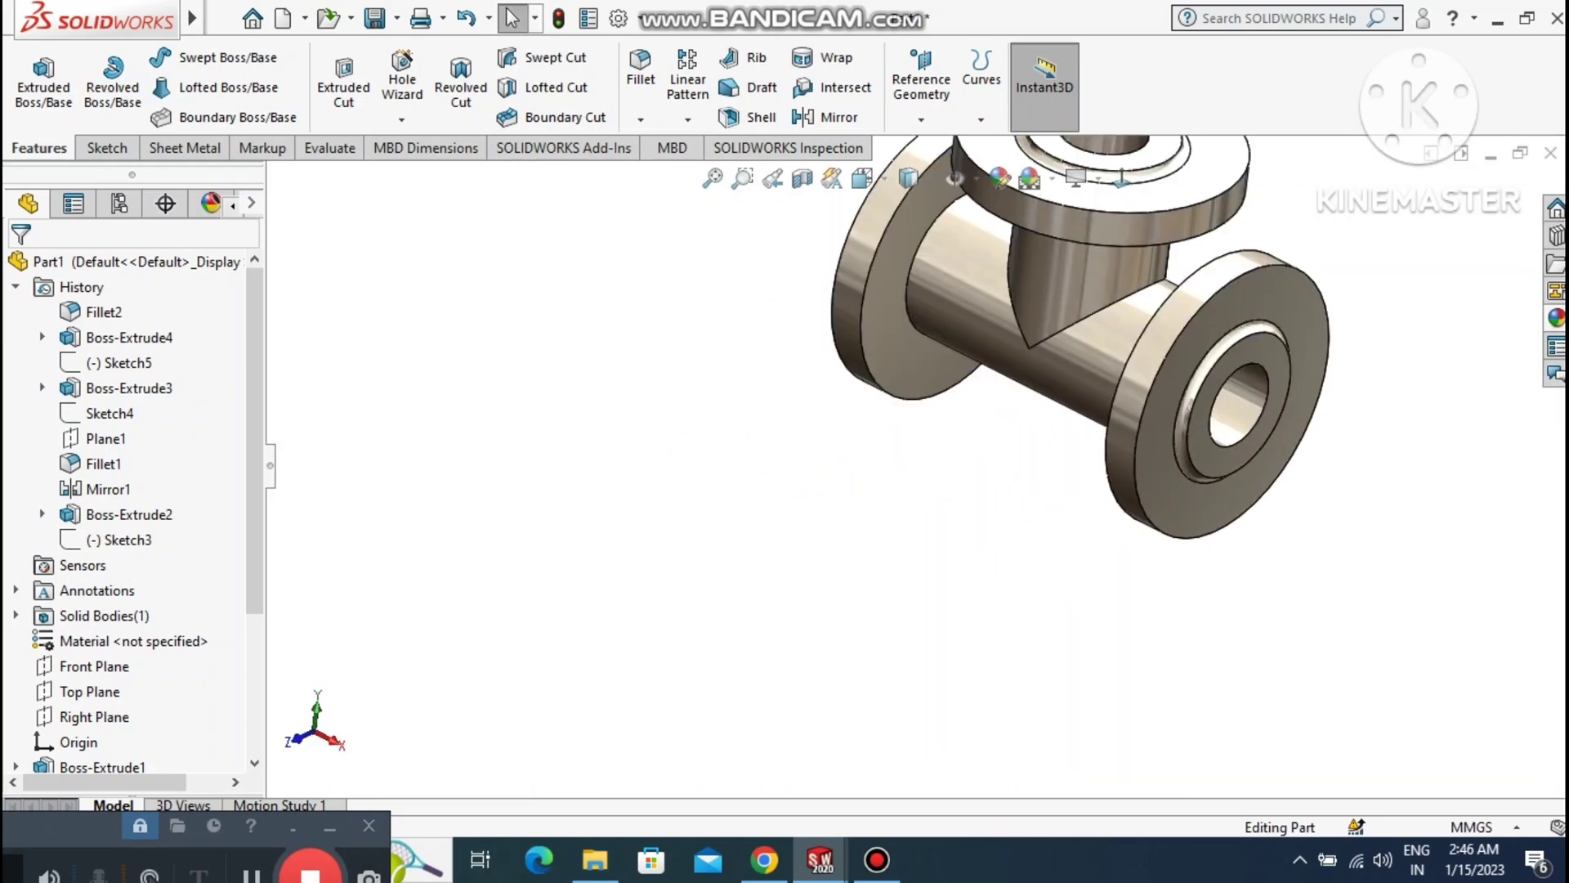
click(713, 179)
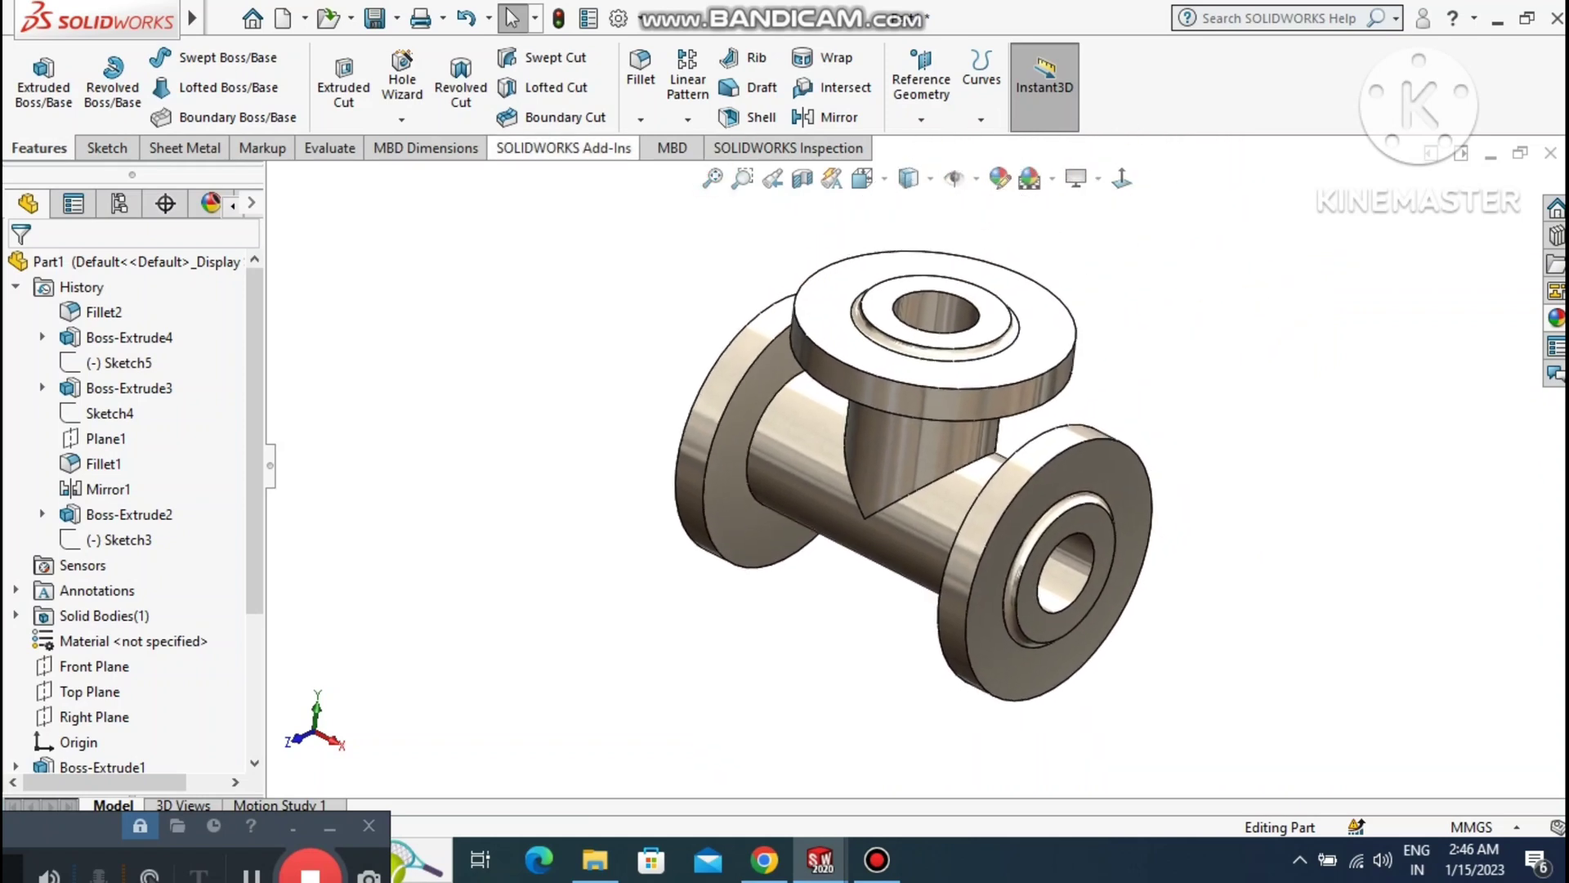
click(631, 73)
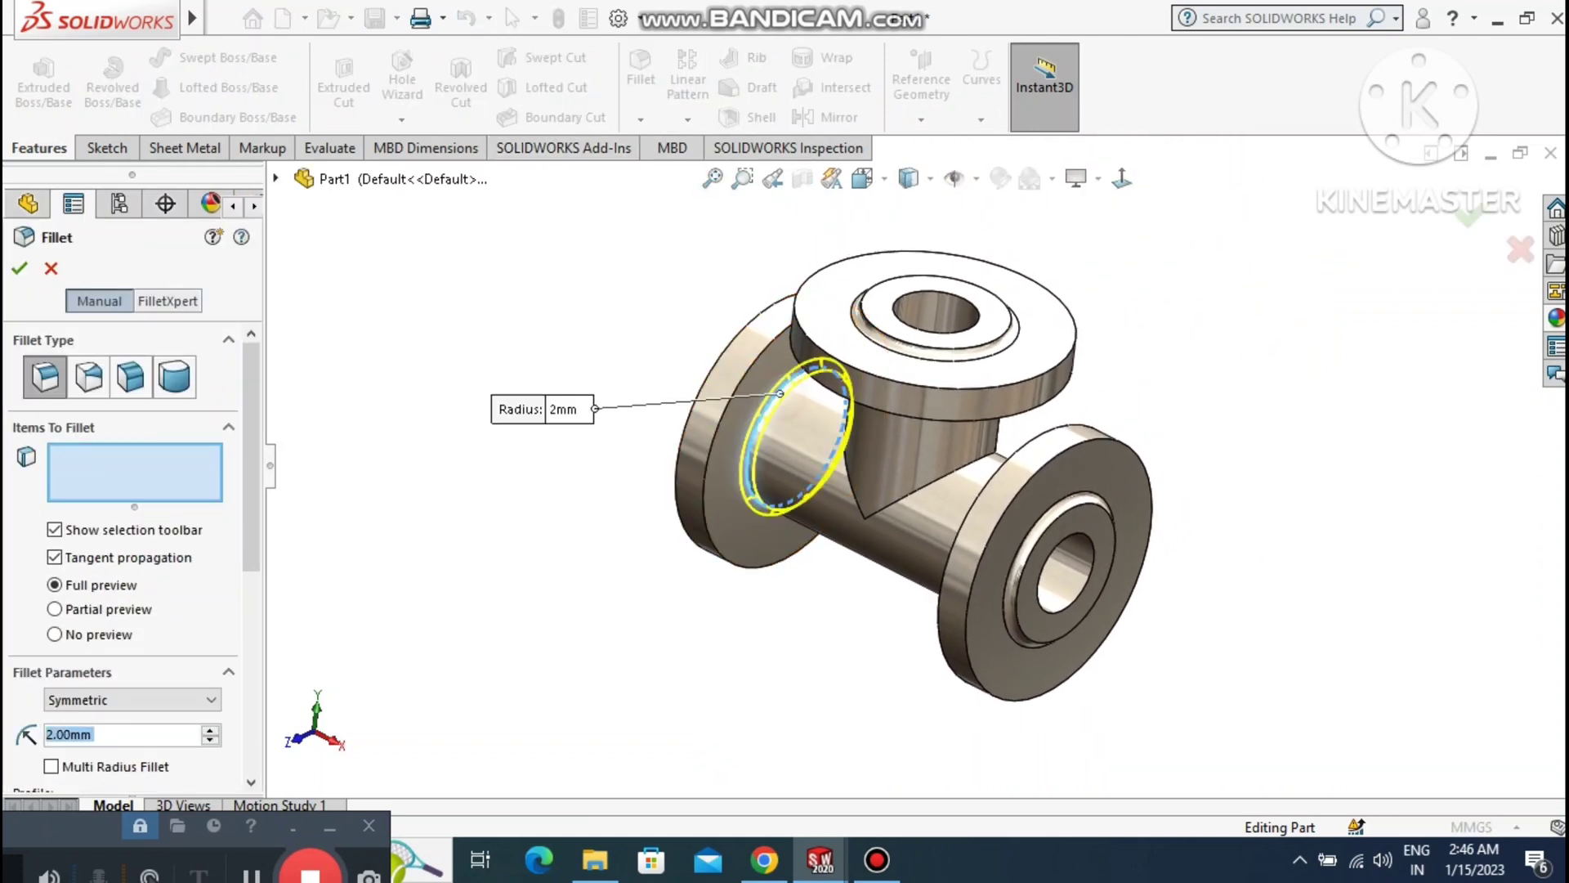
click(781, 393)
text(3)
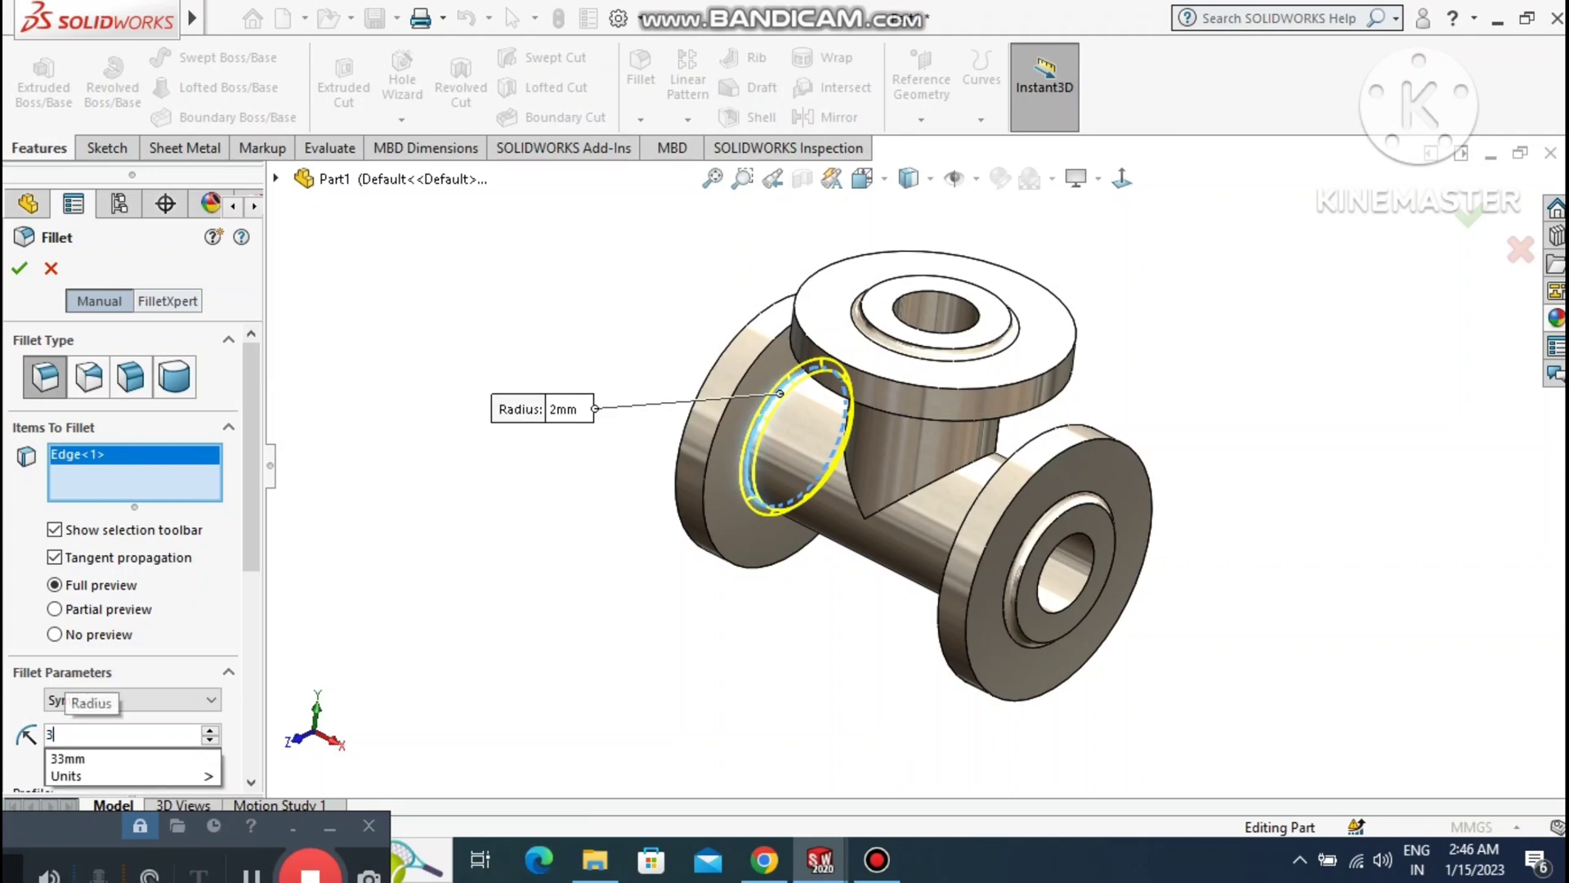
key(Return)
scroll(360, 654, up, 1)
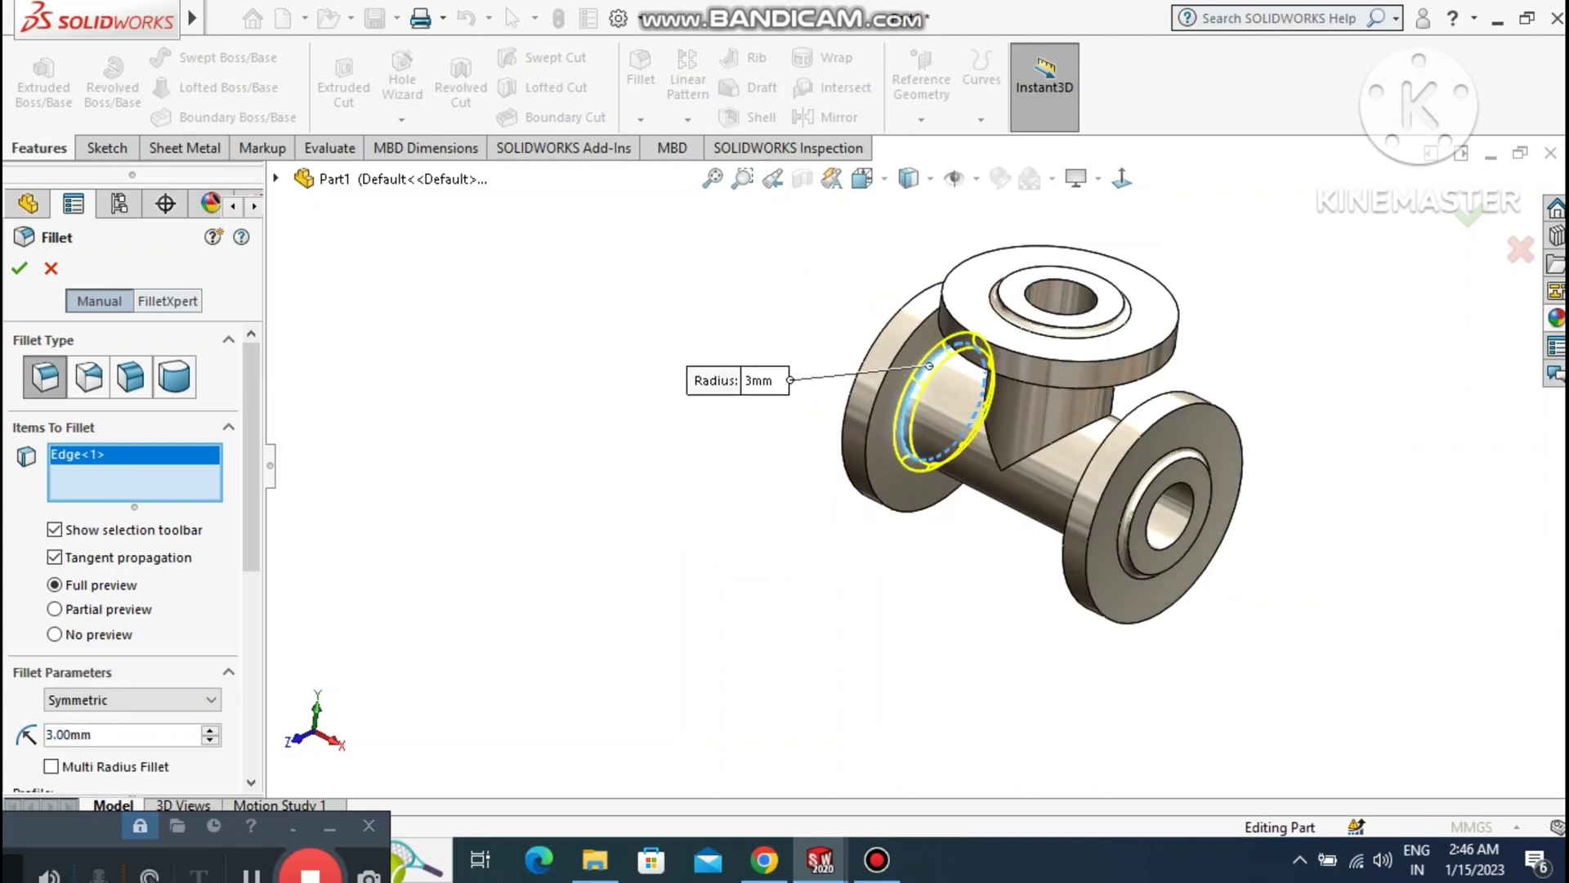
Add the matching pipe edge at the opposite end flange to the fillet selection and create the fillet.
scroll(359, 654, down, 3)
middle_drag(359, 654, 457, 687)
scroll(915, 458, up, 3)
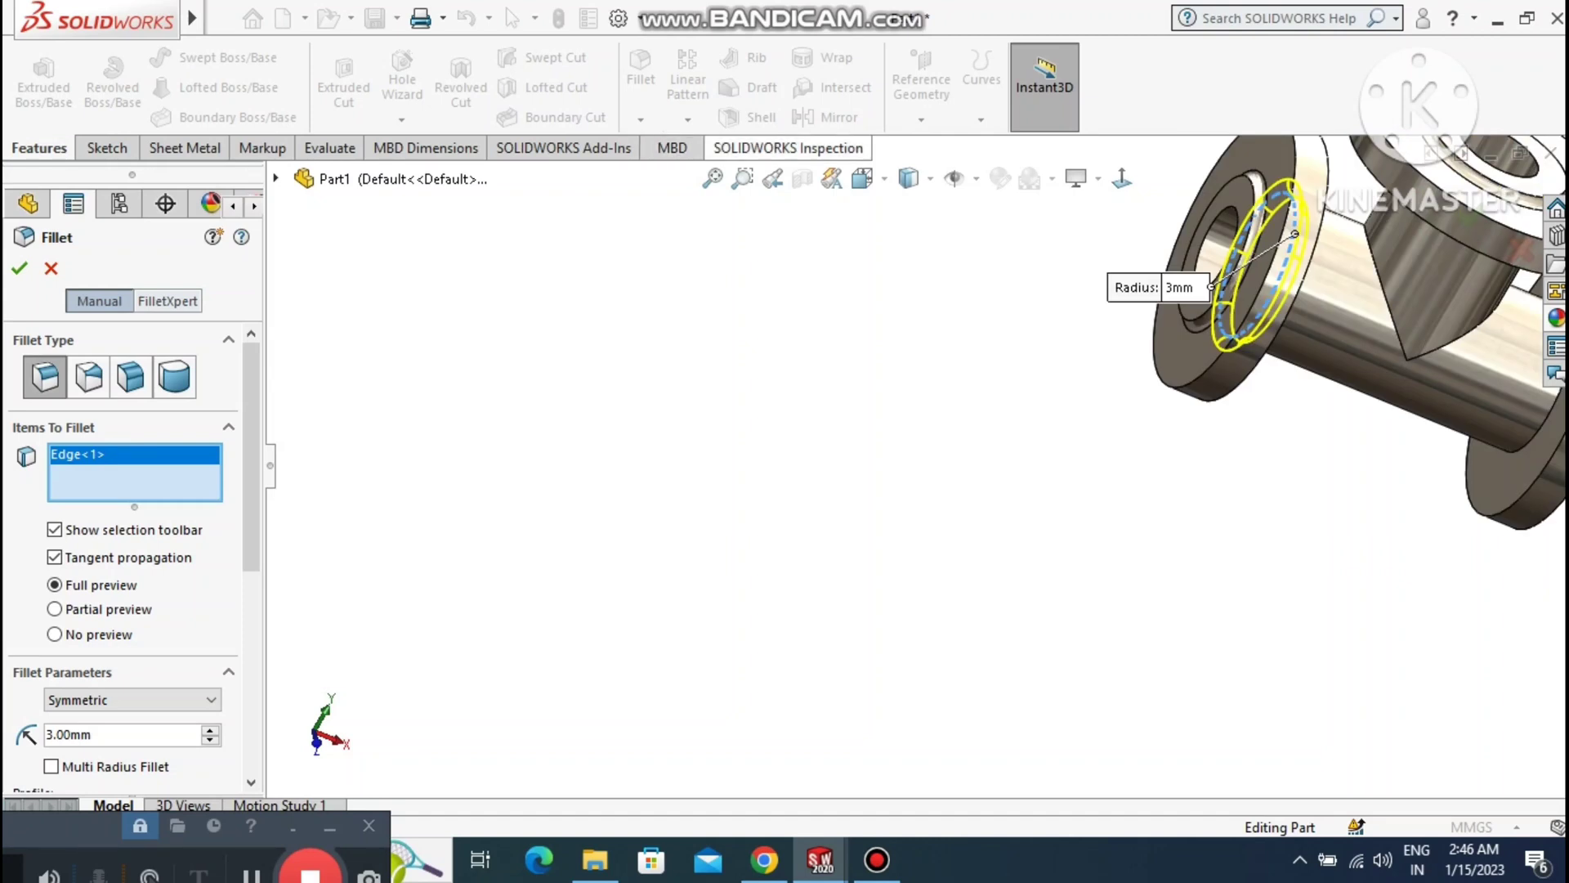
click(712, 182)
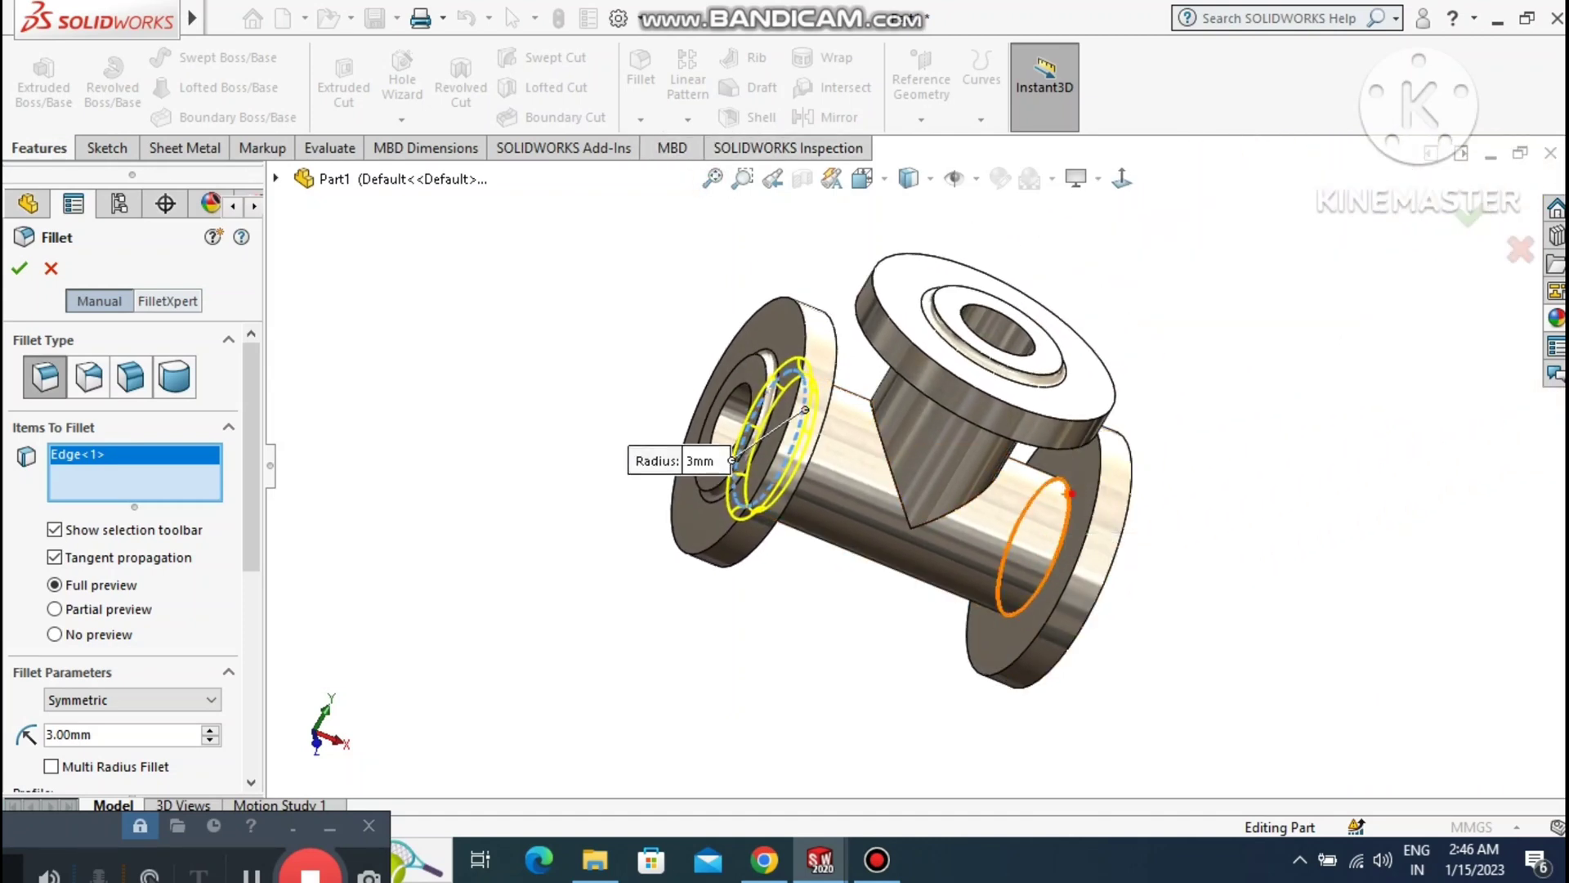
click(1065, 495)
scroll(1065, 495, down, 1)
ctrl+middle_drag(1065, 495, 779, 477)
scroll(818, 523, down, 1)
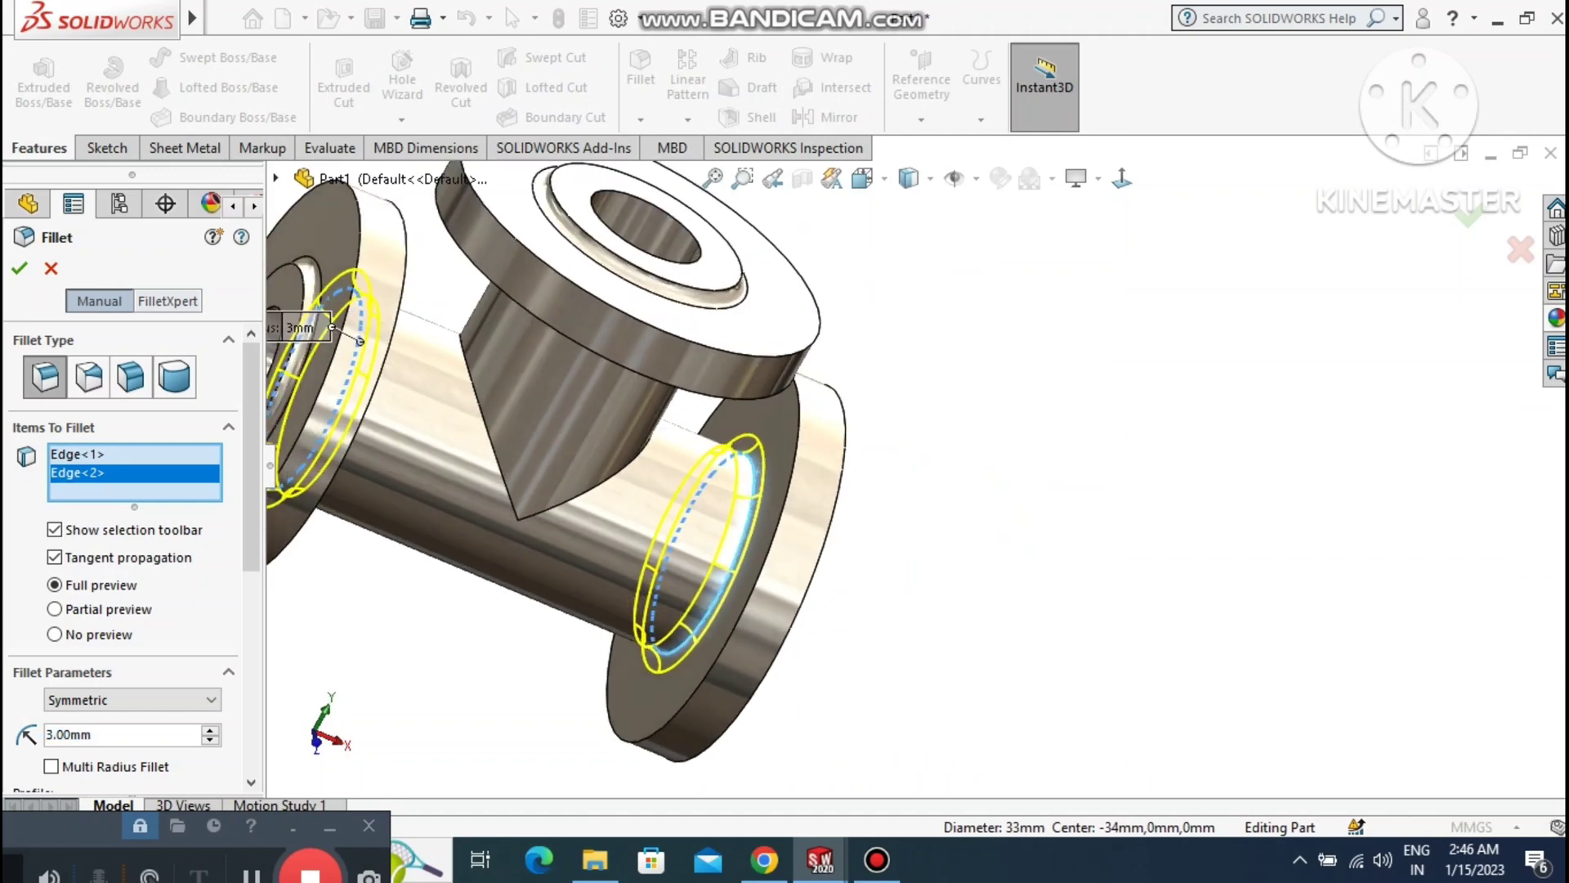
middle_drag(818, 556, 899, 474)
scroll(907, 490, up, 2)
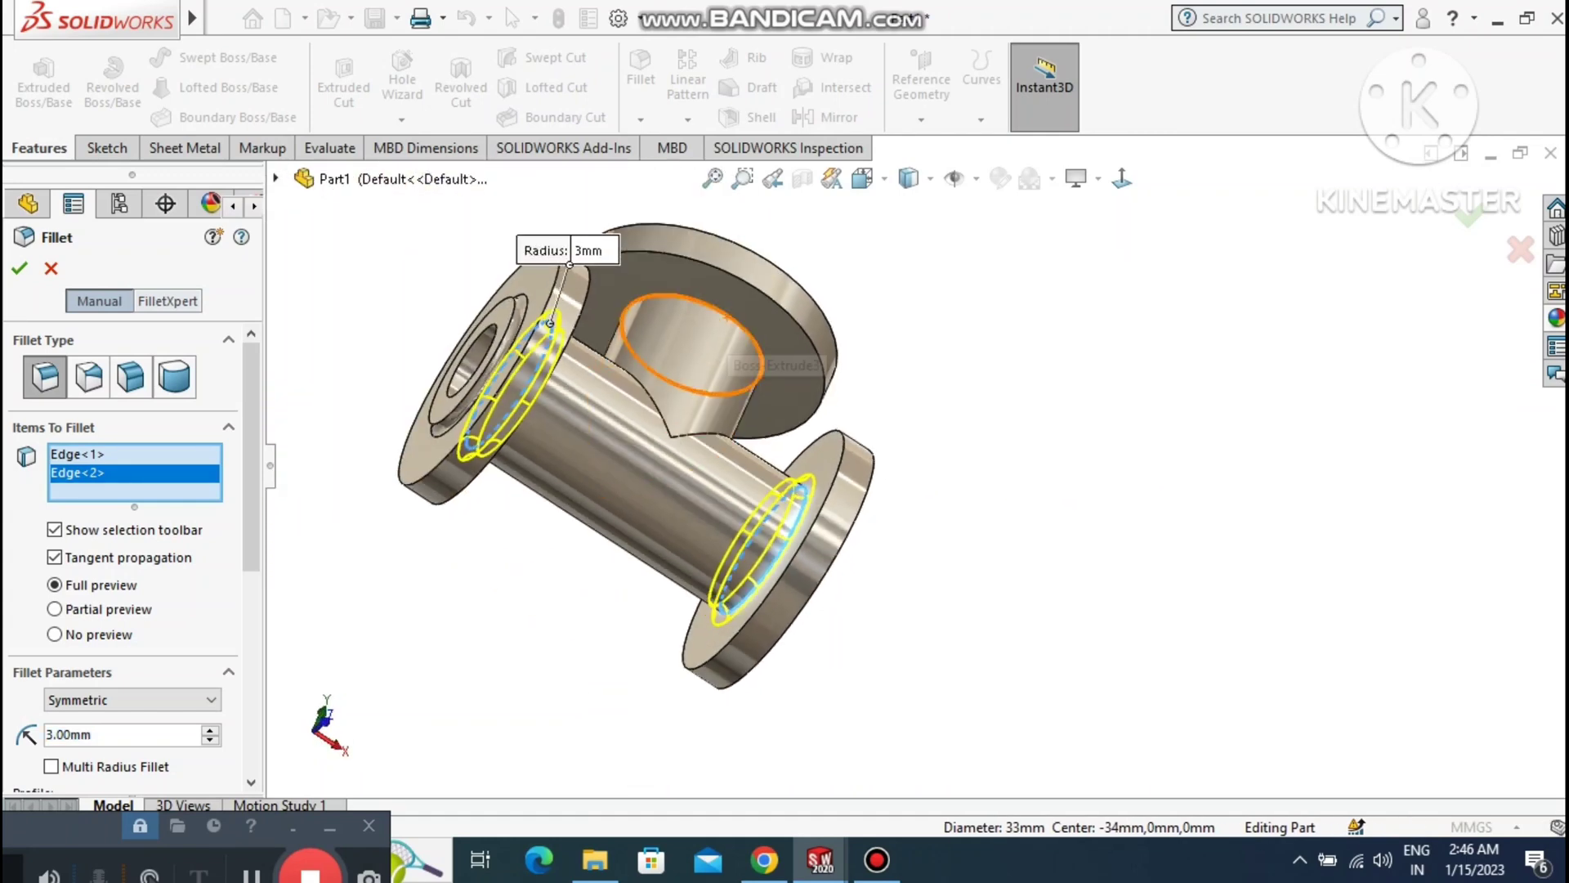
click(725, 317)
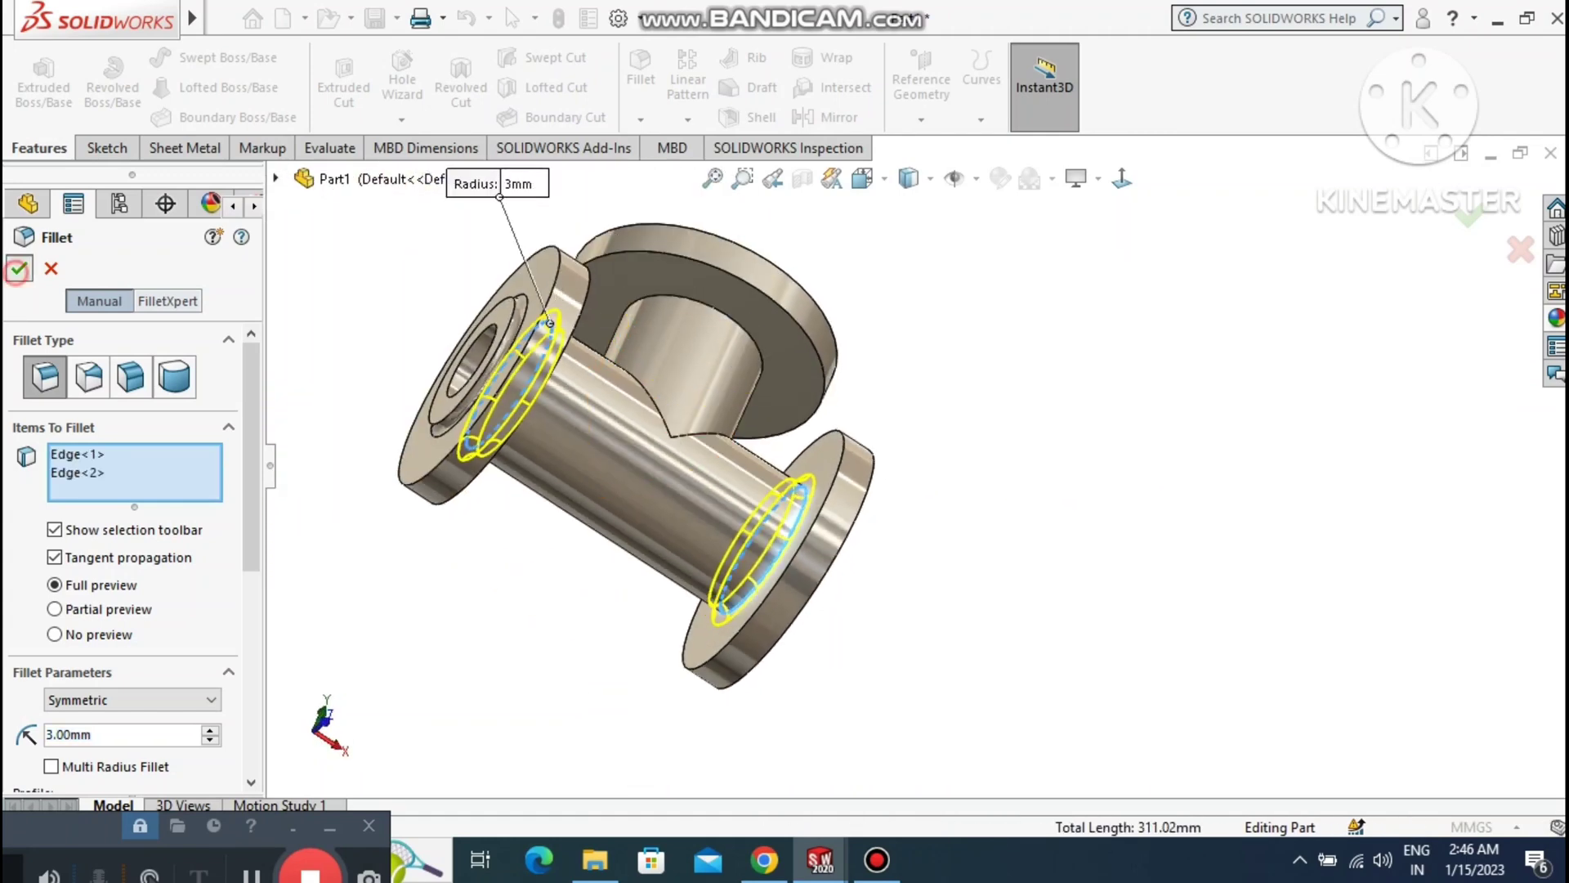
click(18, 268)
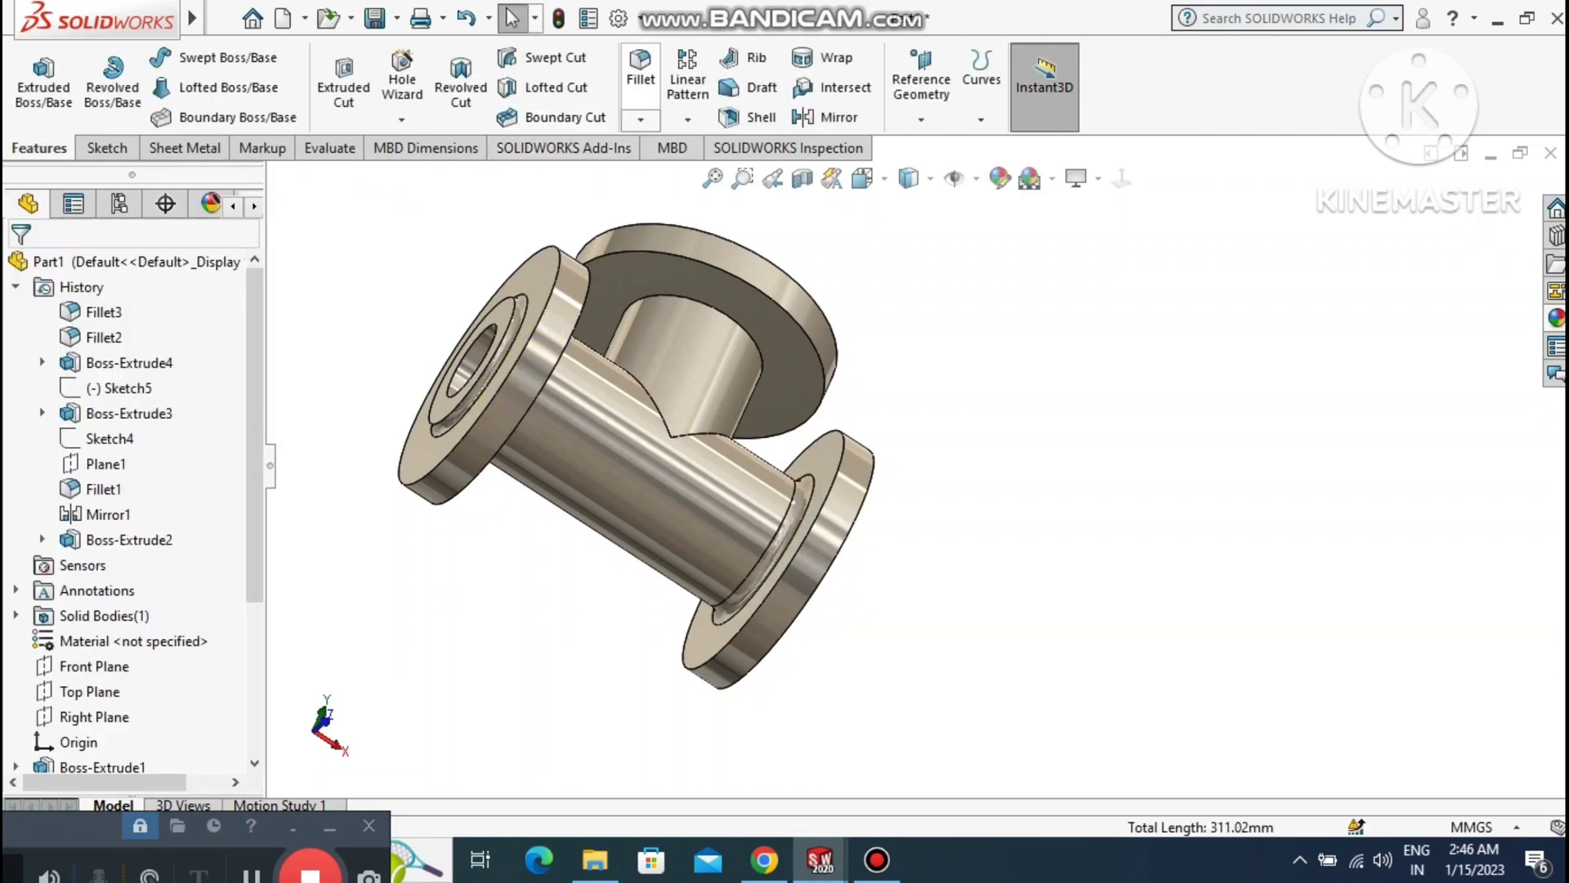
Fillet the edge where the branch pipe meets the underside of its flange with a 3 mm radius.
click(641, 70)
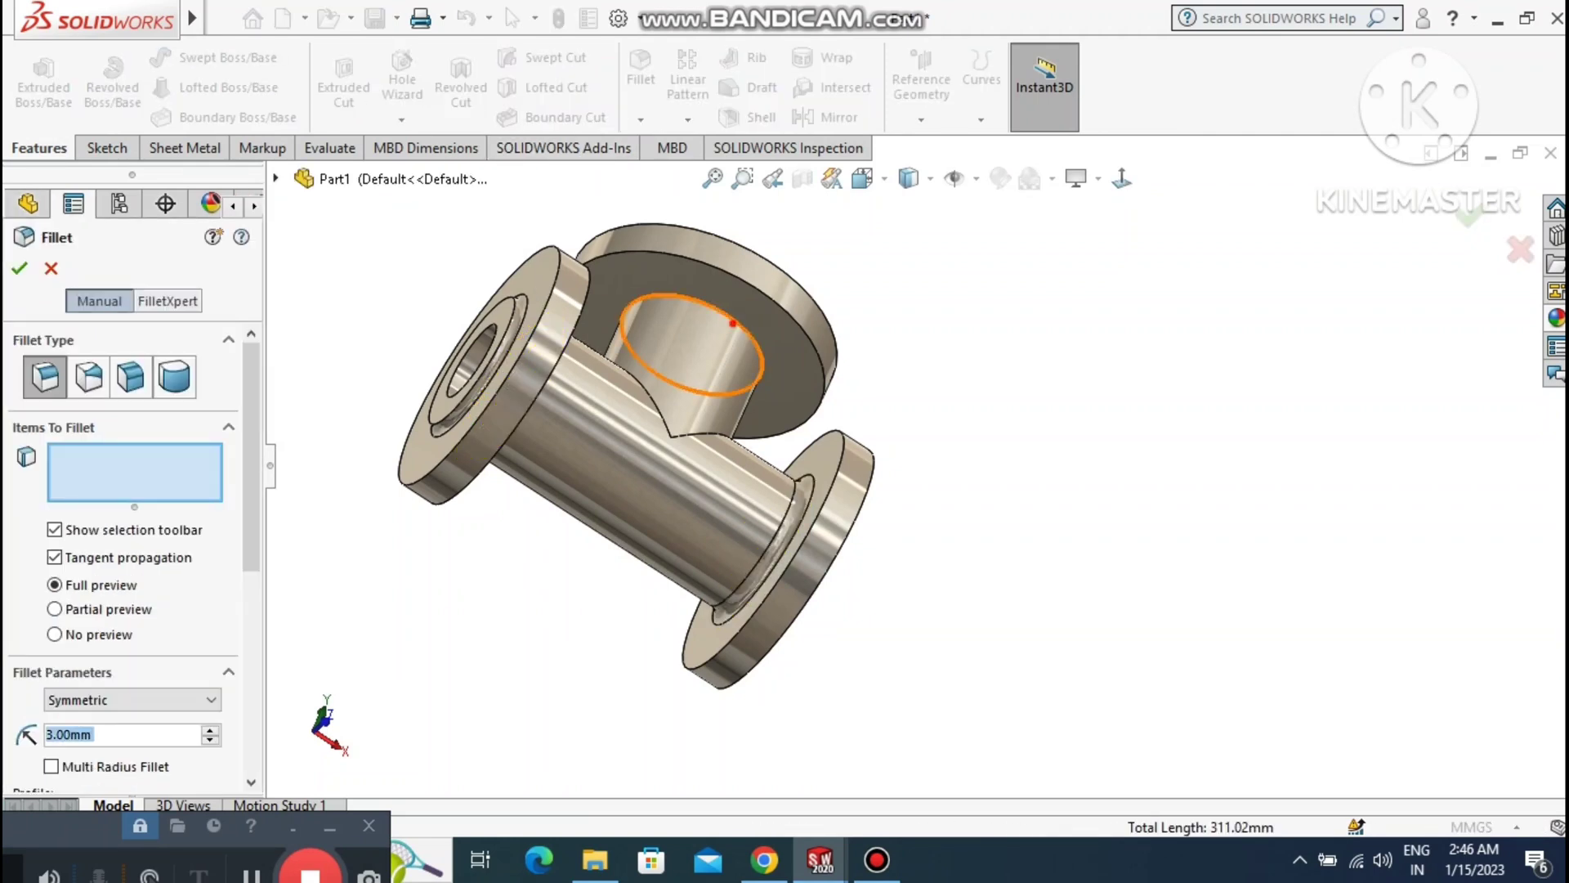
click(731, 323)
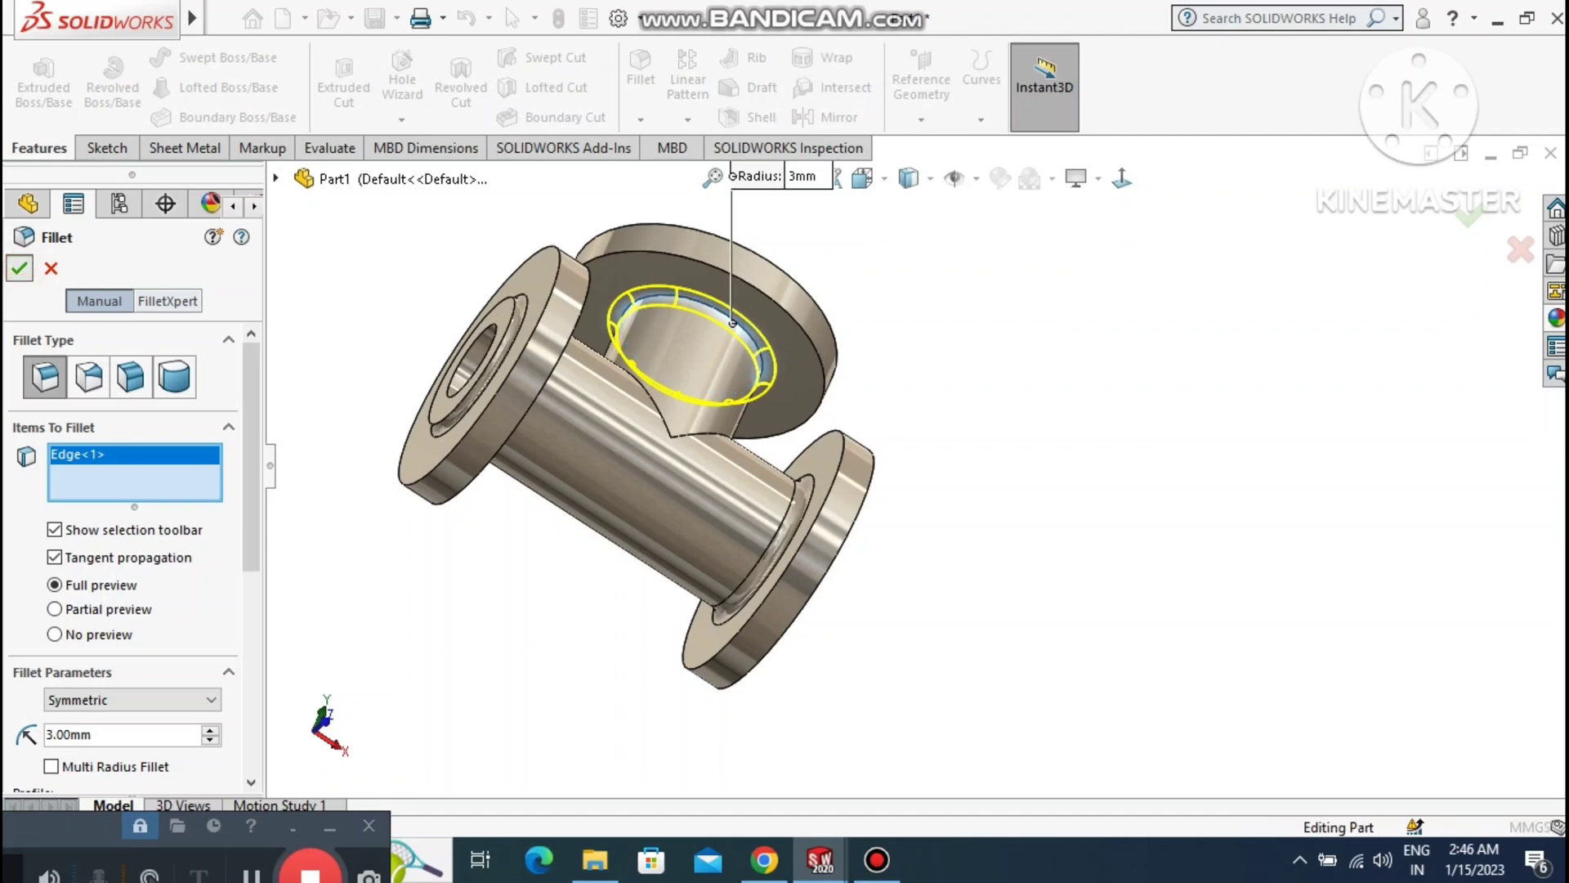
click(19, 268)
Fillet both intersection edges between the branch pipe and the main pipe with a 14.5 mm radius.
scroll(887, 556, up, 2)
middle_drag(887, 556, 965, 495)
scroll(965, 495, down, 2)
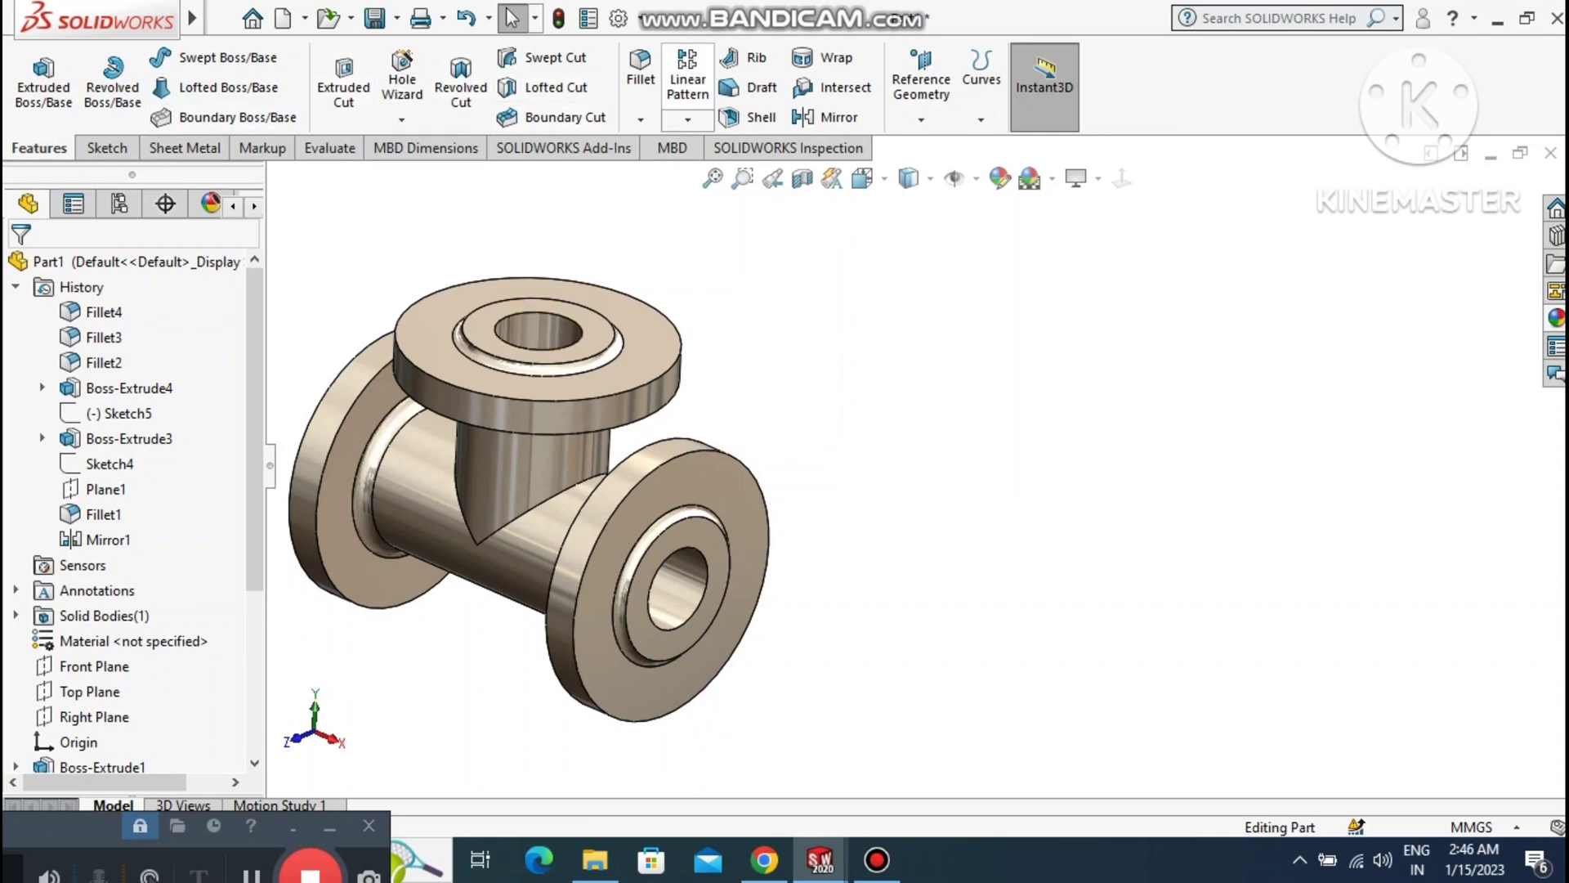
click(640, 66)
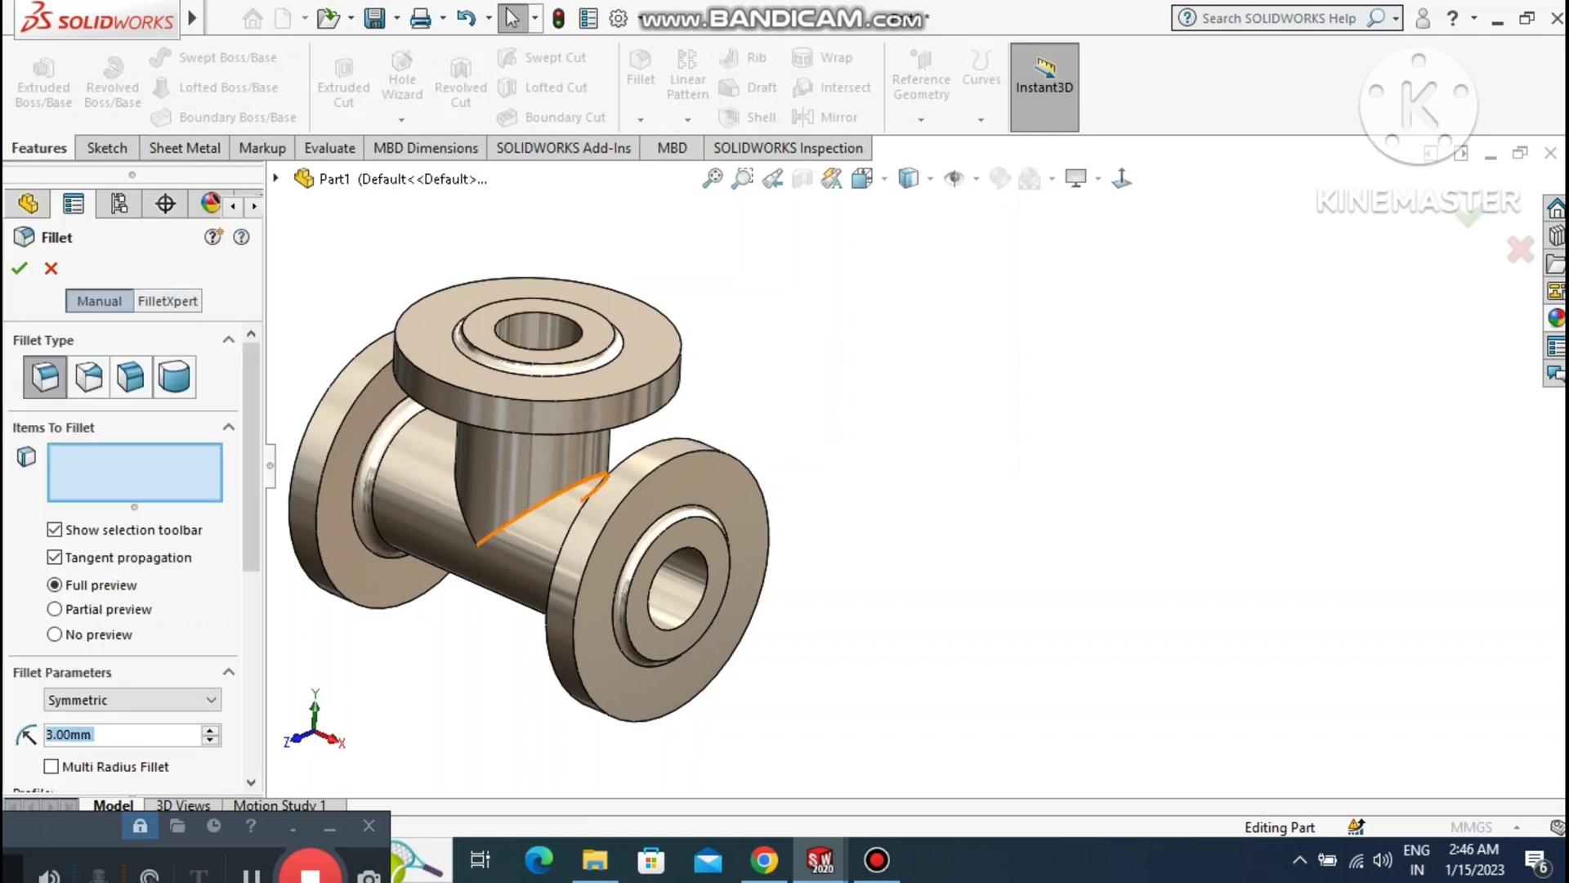
click(508, 523)
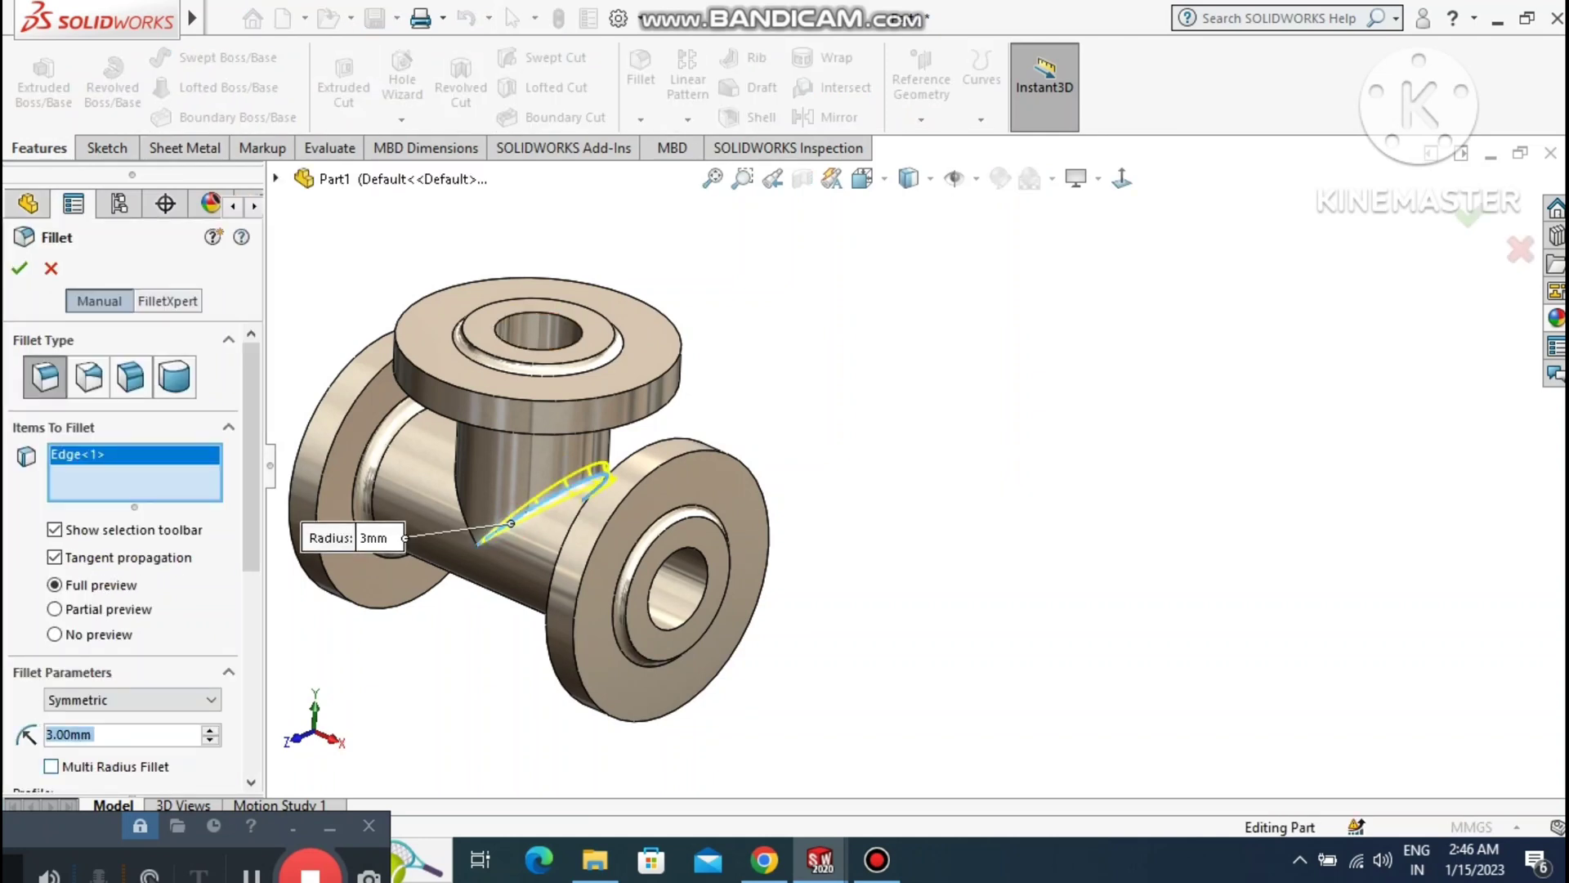
text(14)
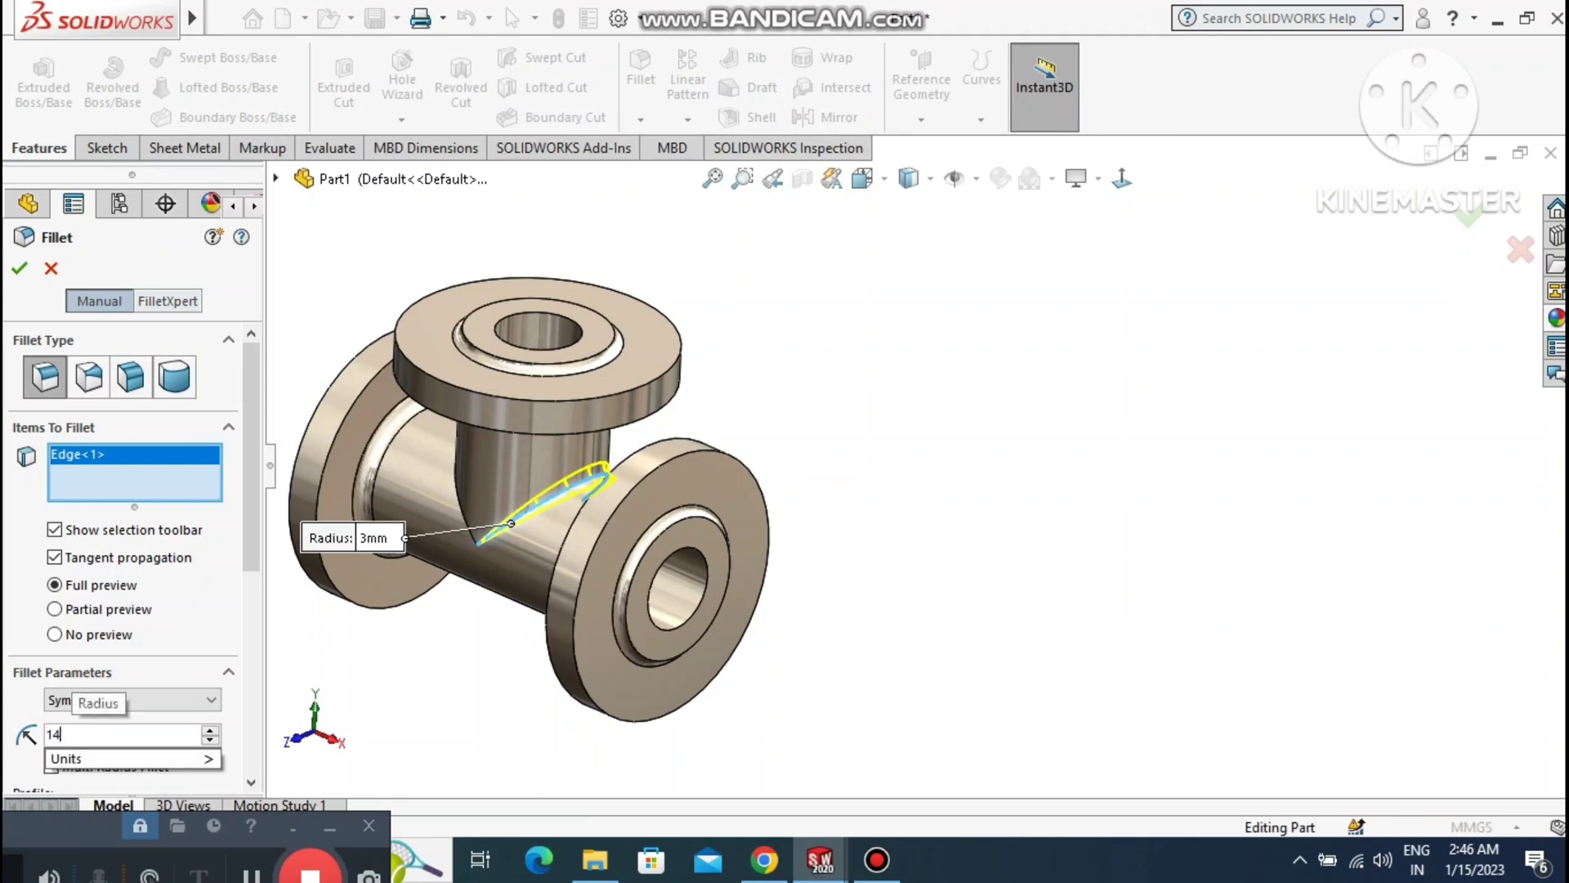
text(.5)
key(Return)
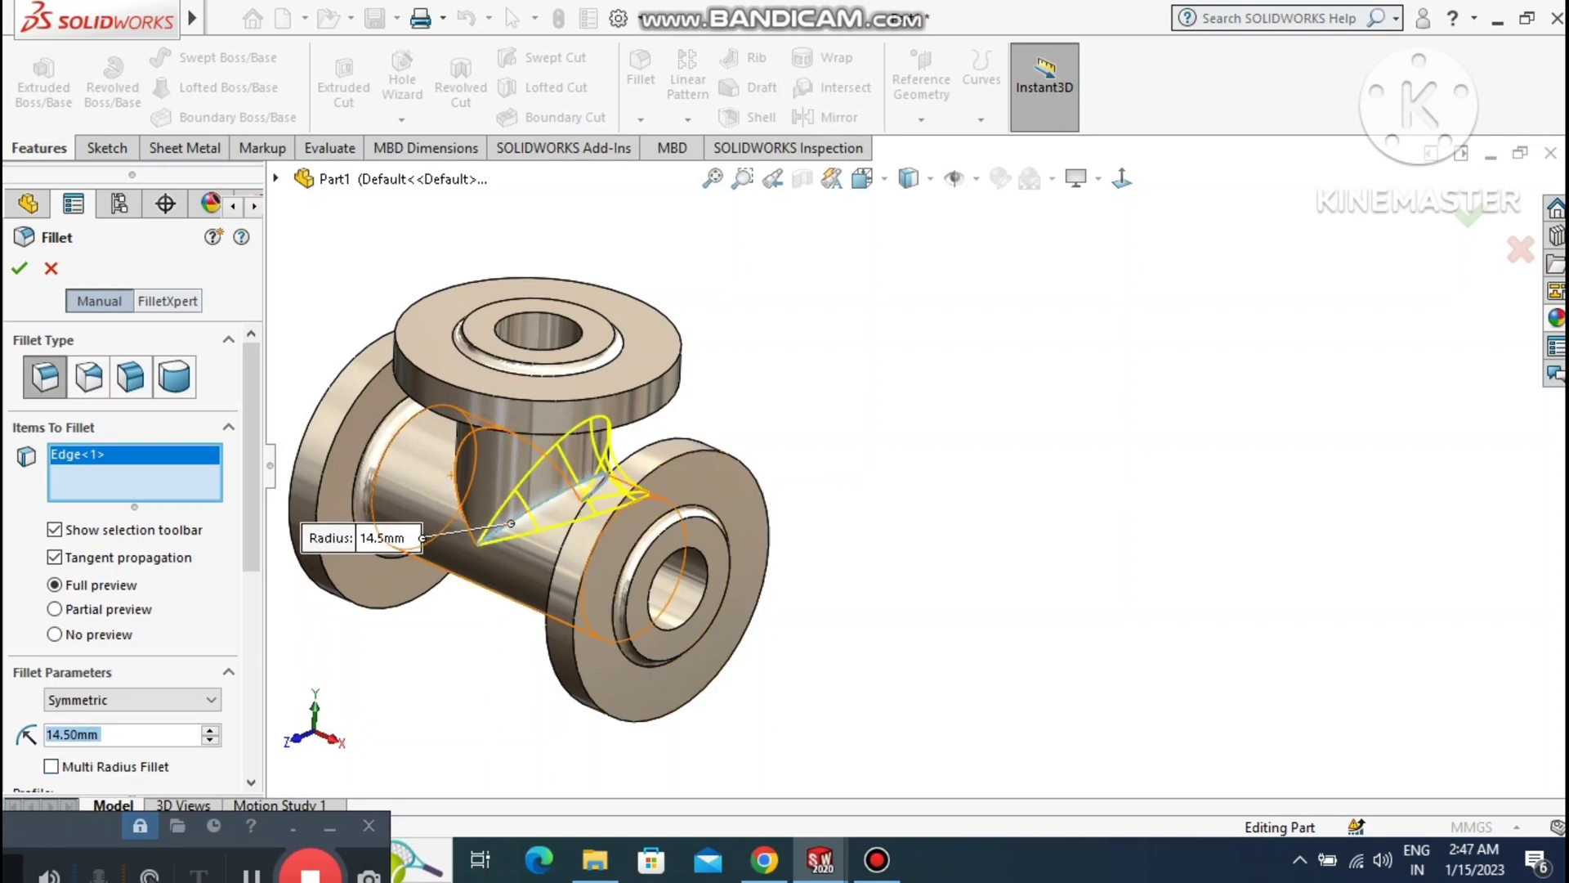
click(470, 524)
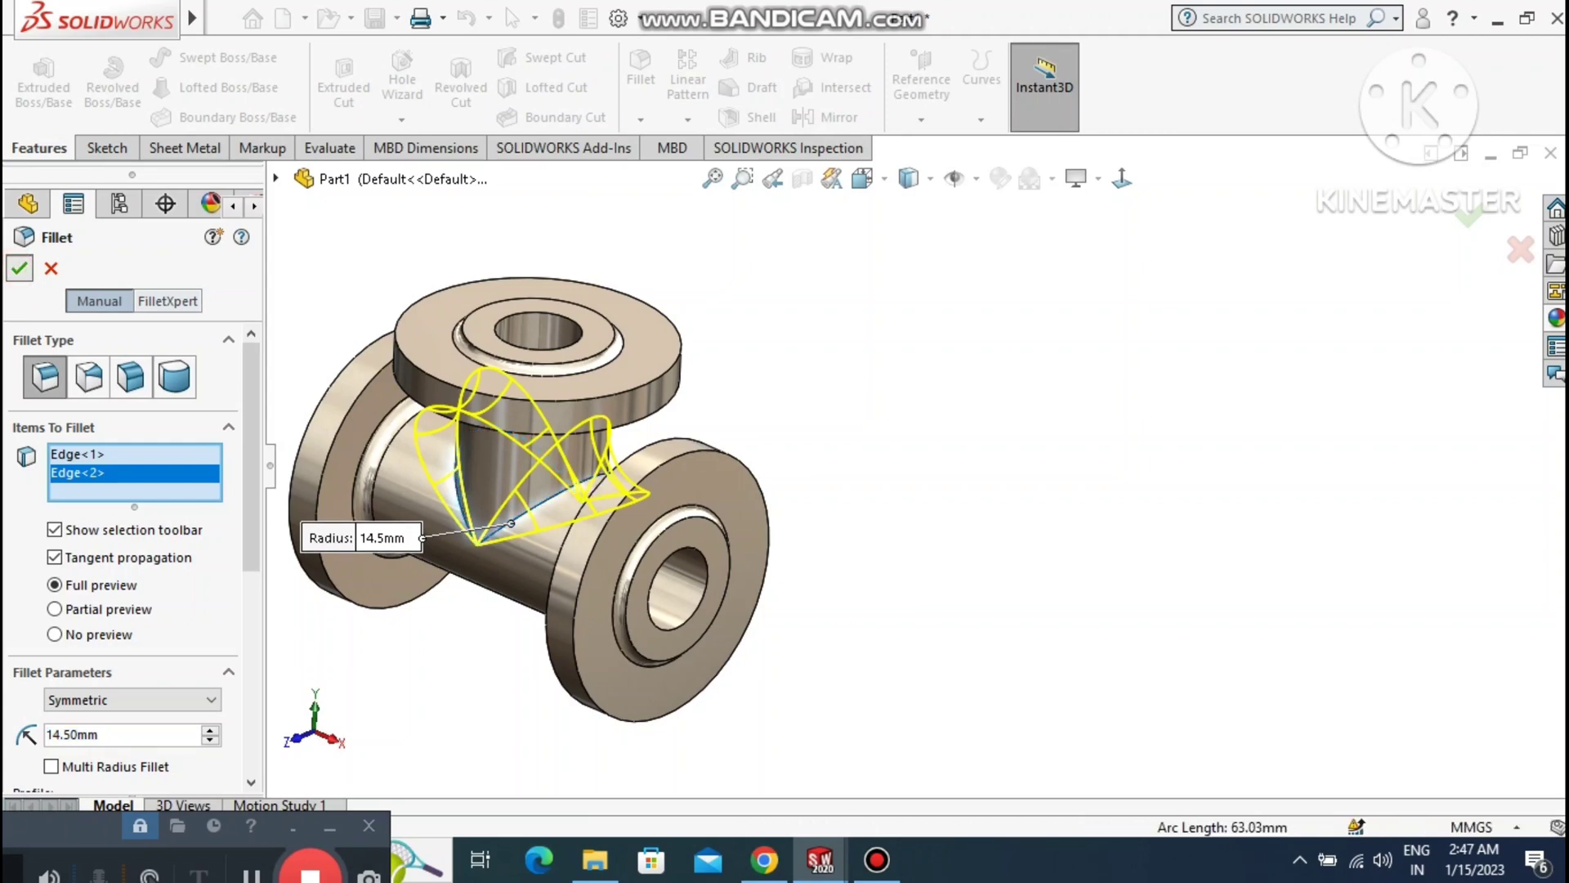
key(Return)
click(713, 179)
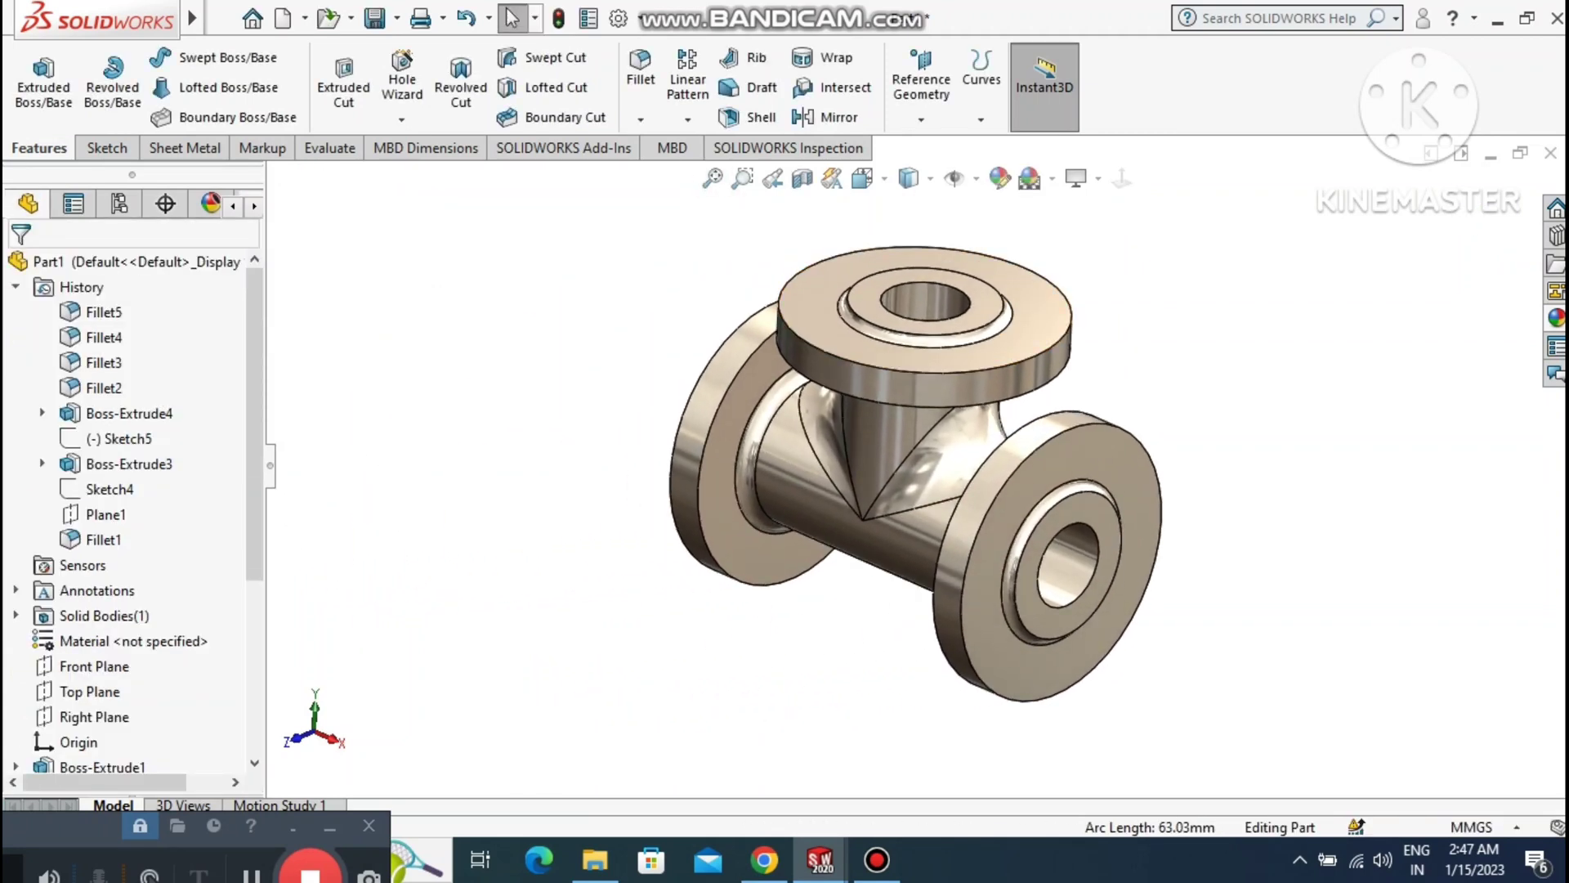
scroll(544, 367, down, 1)
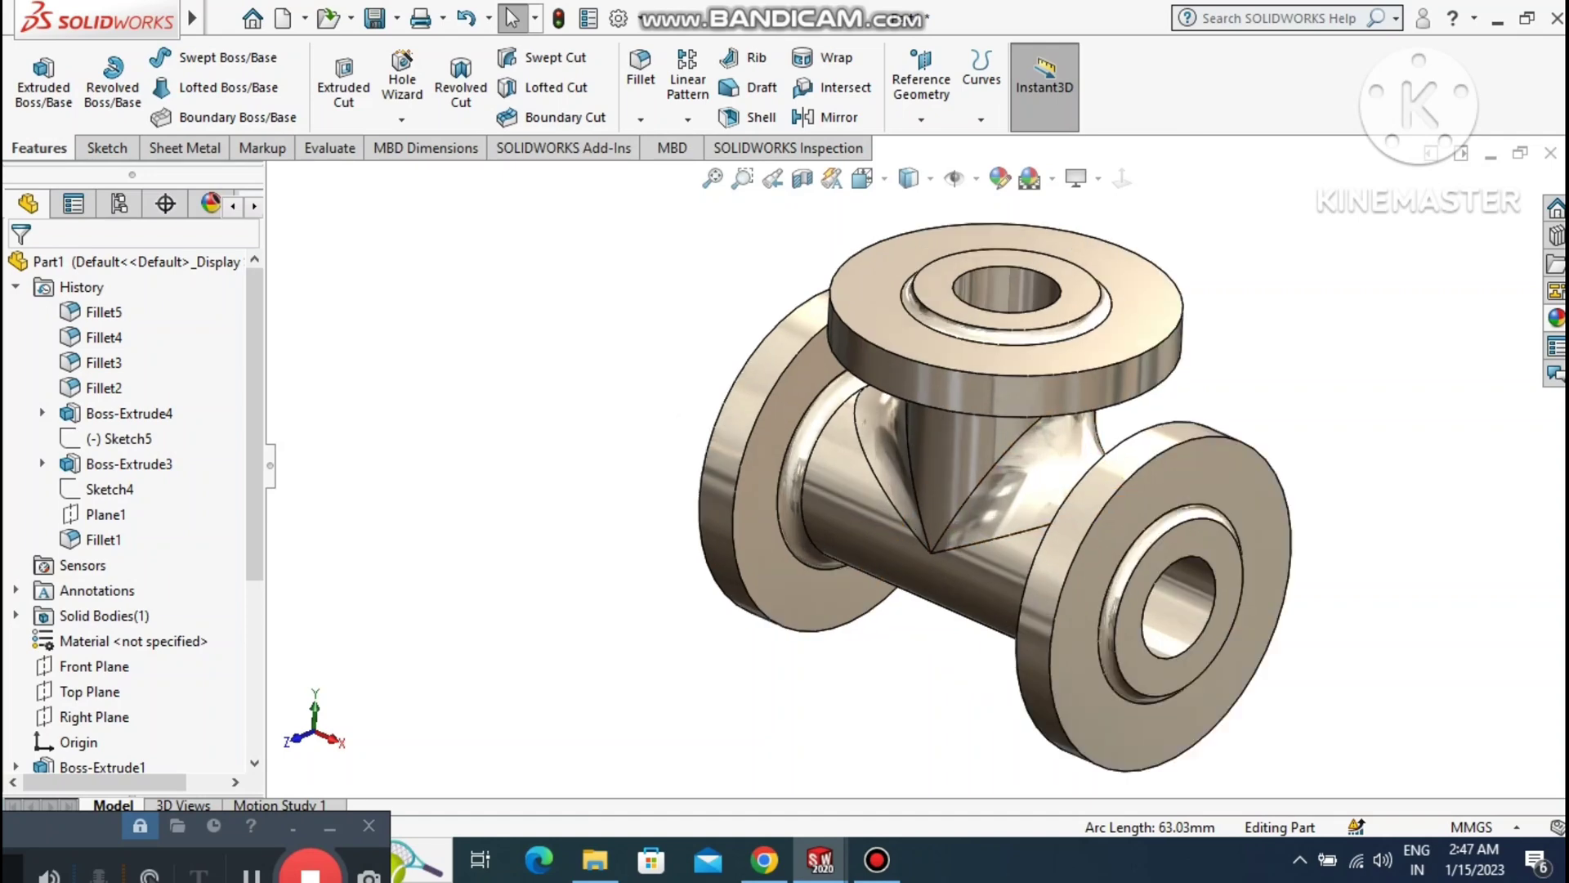
ctrl+middle_drag(544, 368, 677, 405)
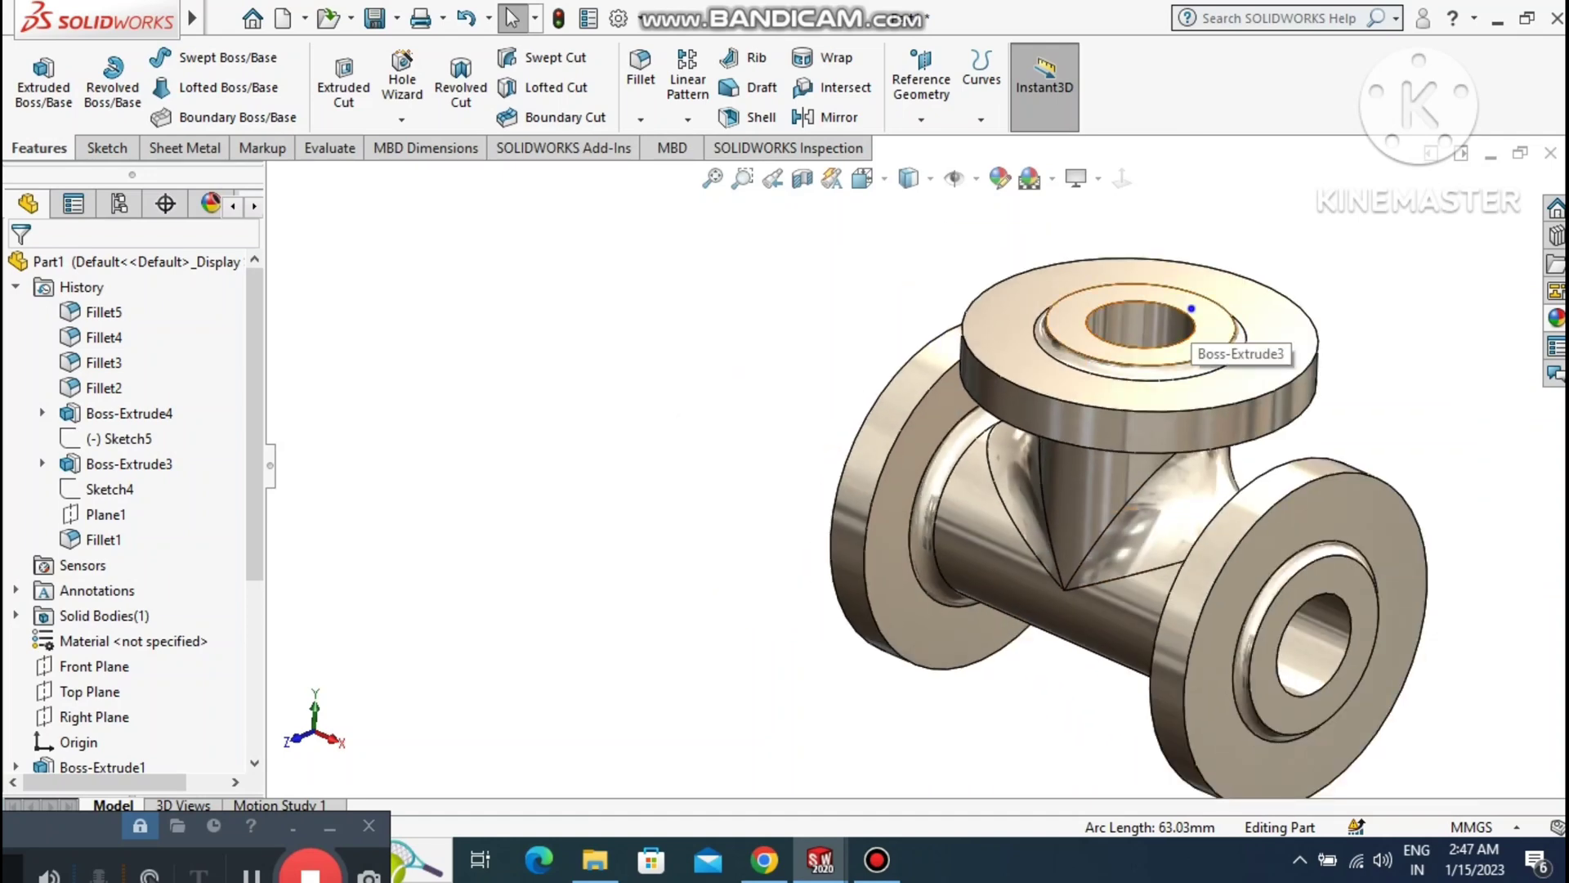
click(1192, 308)
scroll(1259, 268, down, 1)
scroll(1191, 309, up, 1)
right_click(1192, 309)
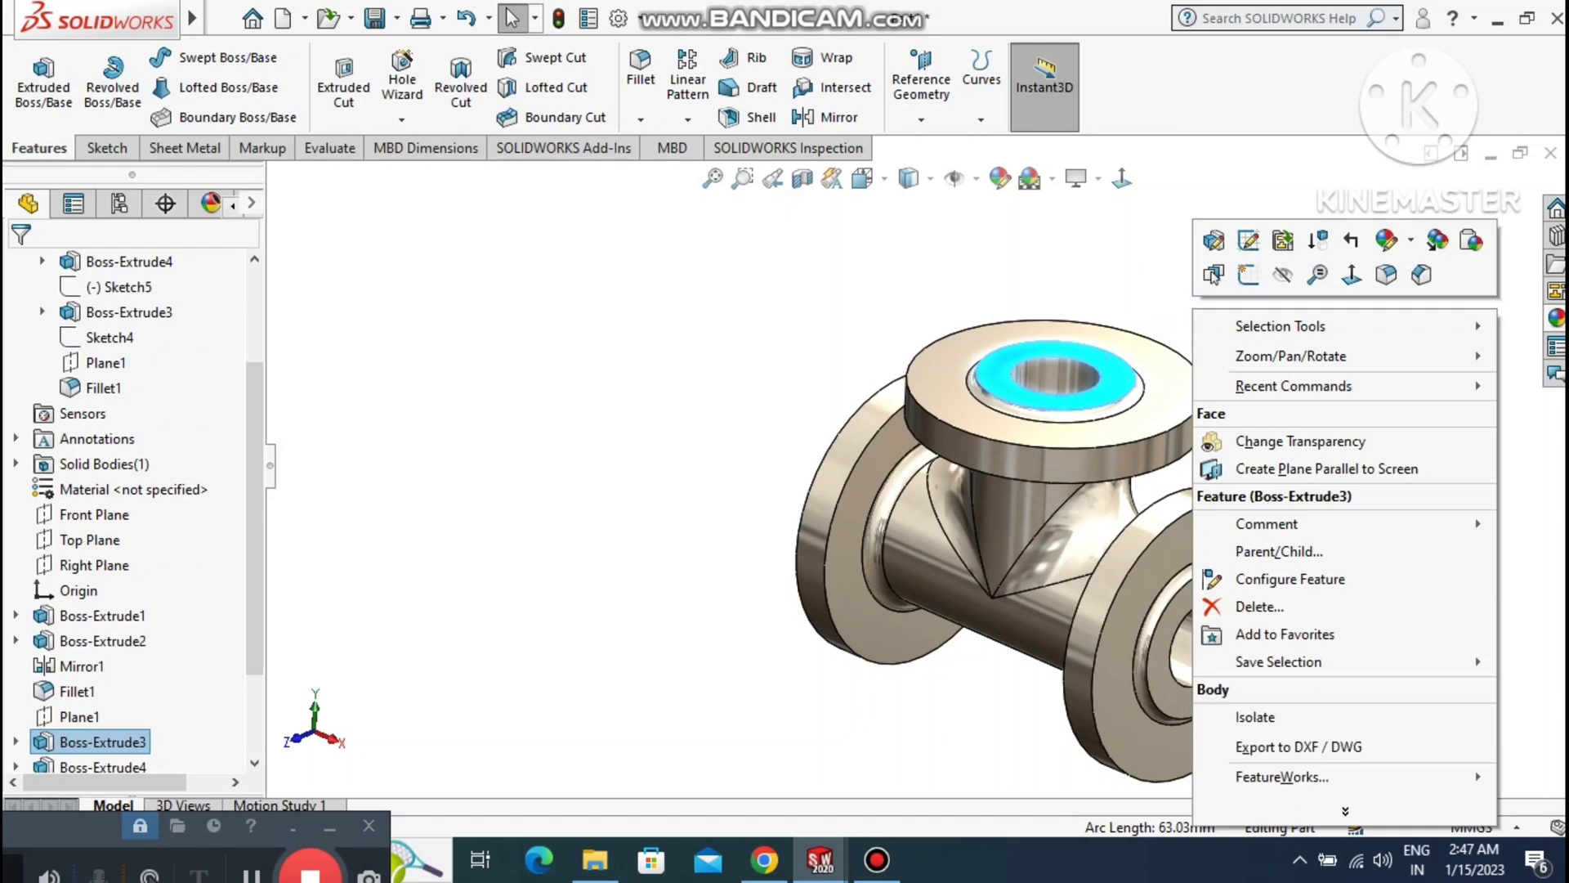
right_click(1118, 366)
click(1173, 330)
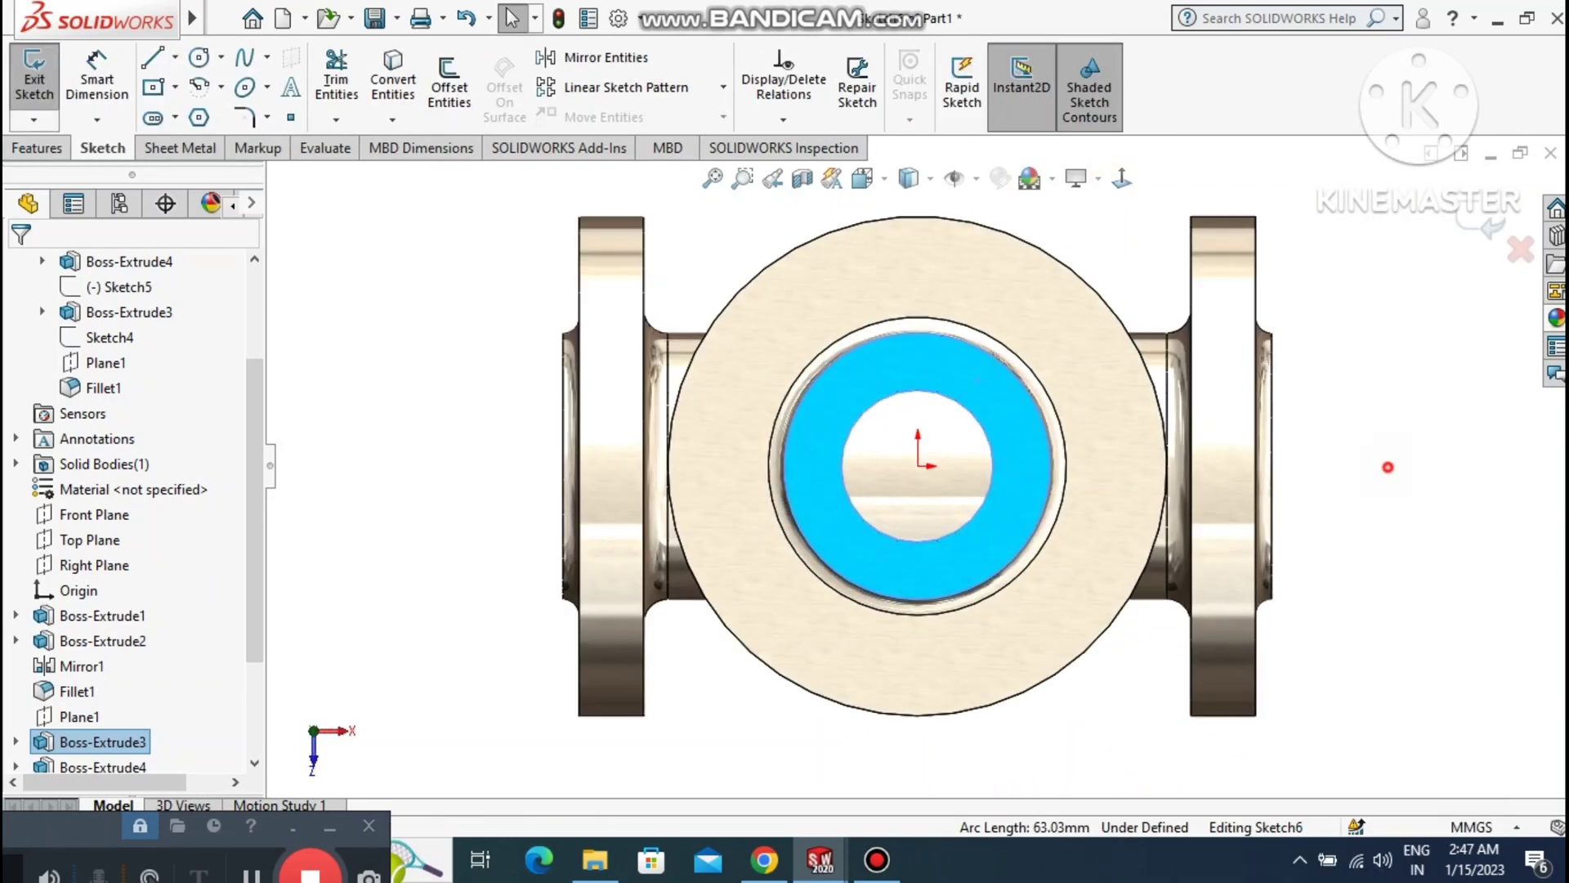
click(1387, 467)
key(ctrl+z)
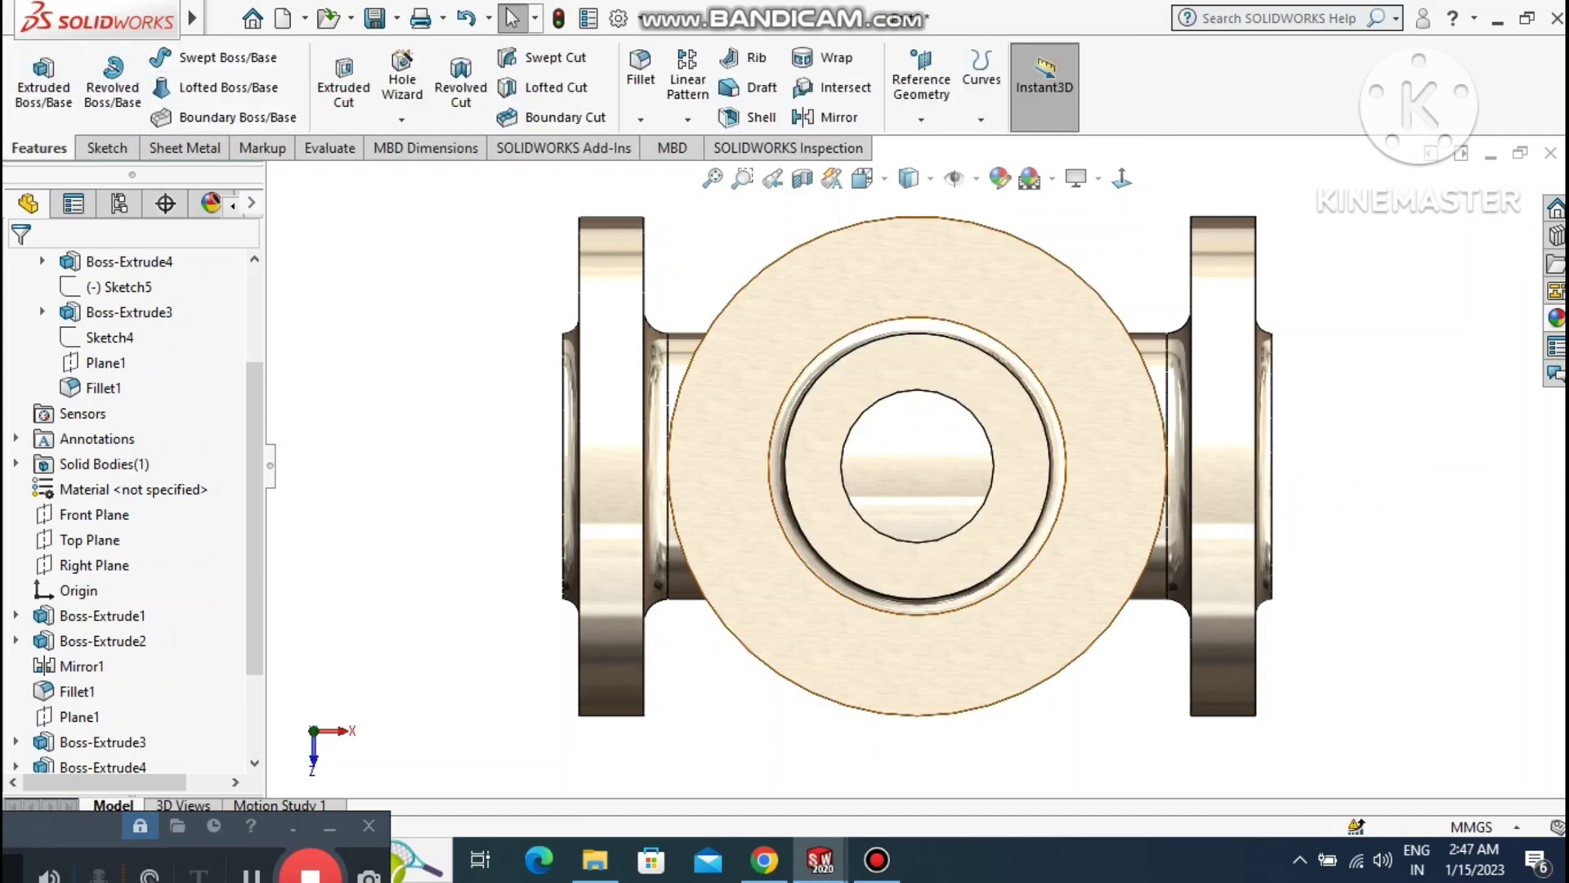
Sketch a circle of 9.5 mm radius centred on the origin on the branch flange's raised face, matching the bore edge, and close the sketch.
click(1003, 382)
right_click(1003, 382)
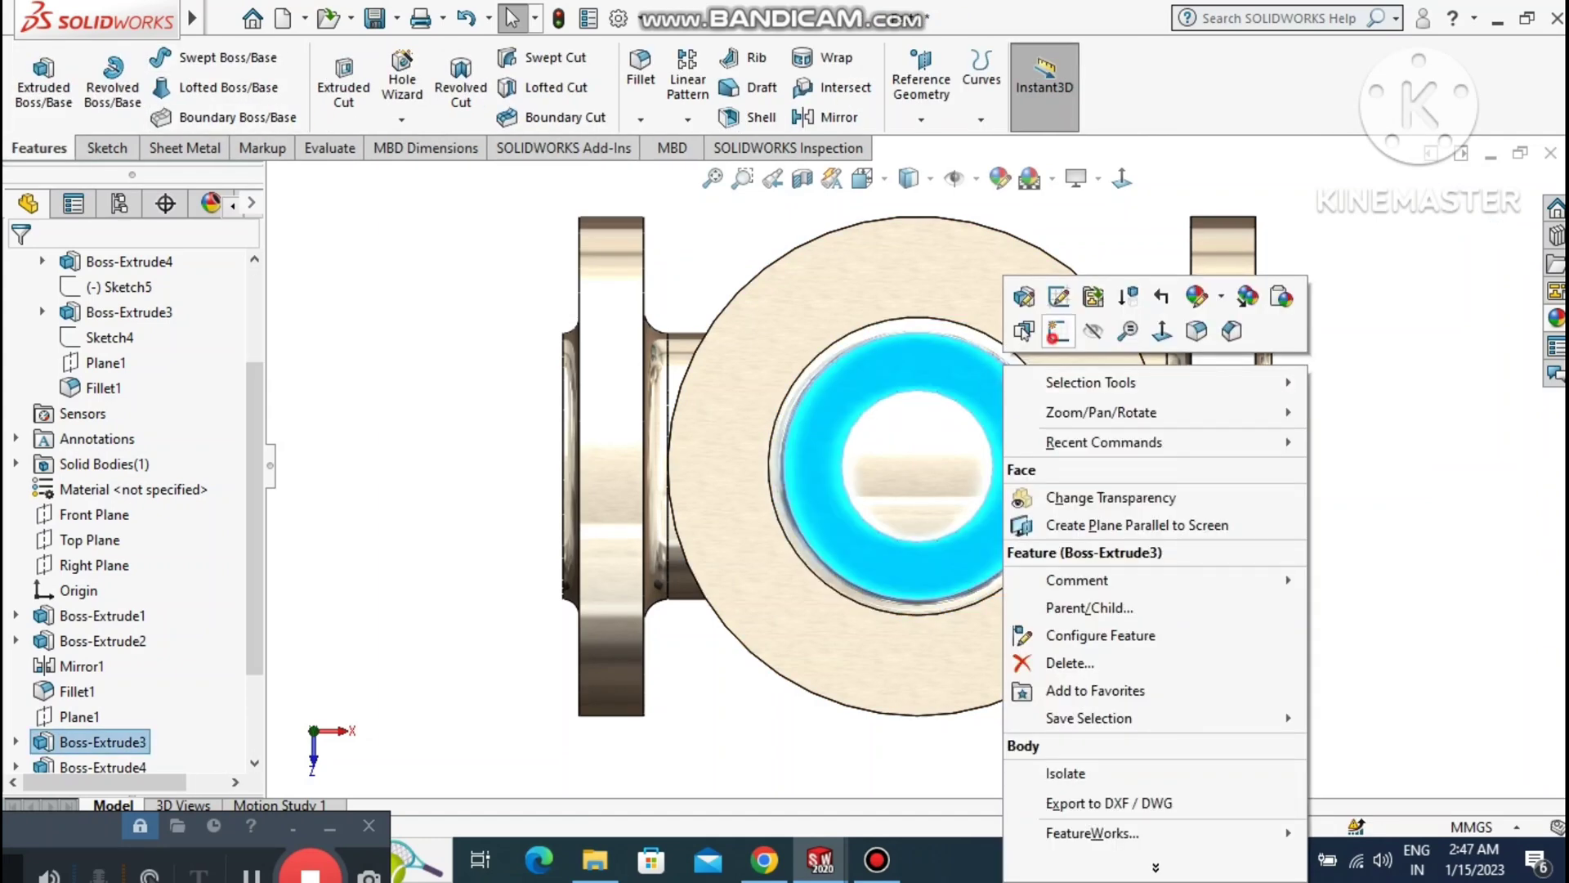
click(1058, 331)
click(403, 354)
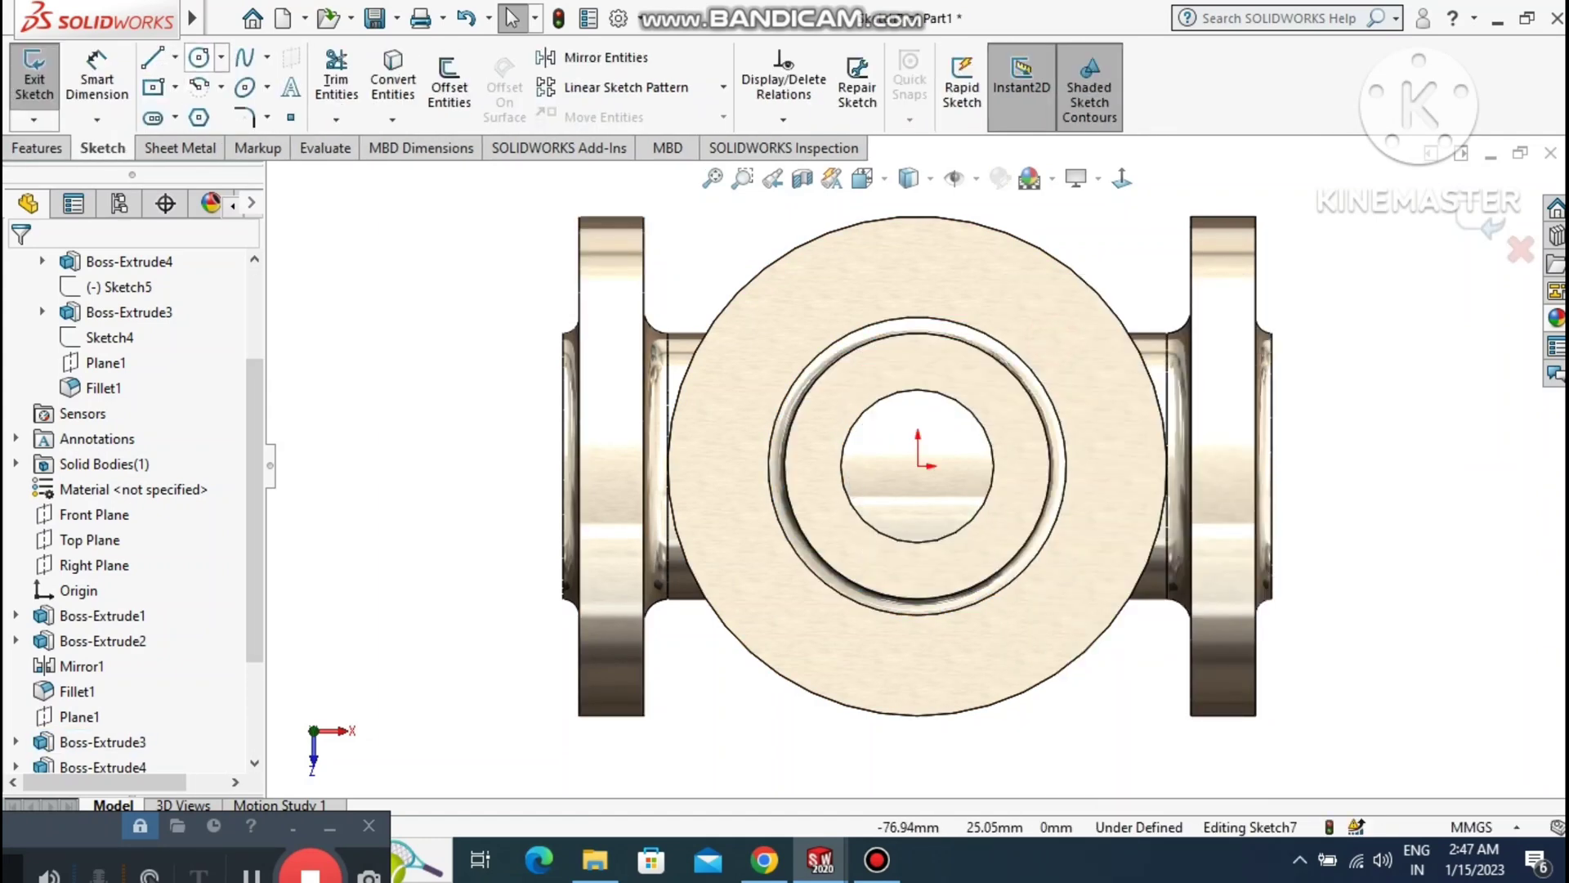
click(198, 58)
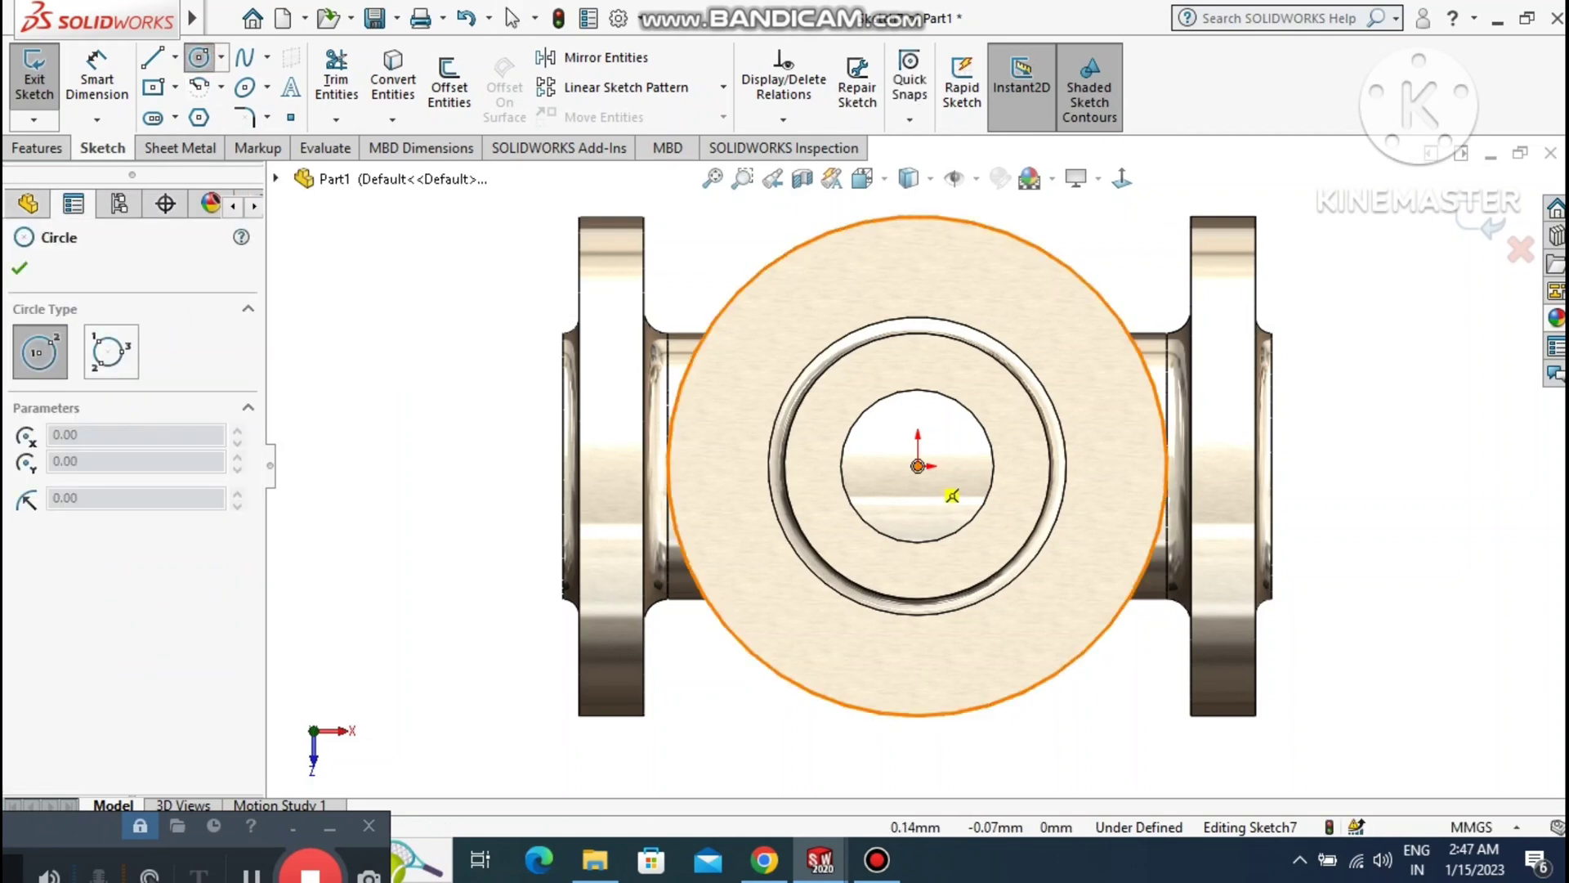
click(918, 466)
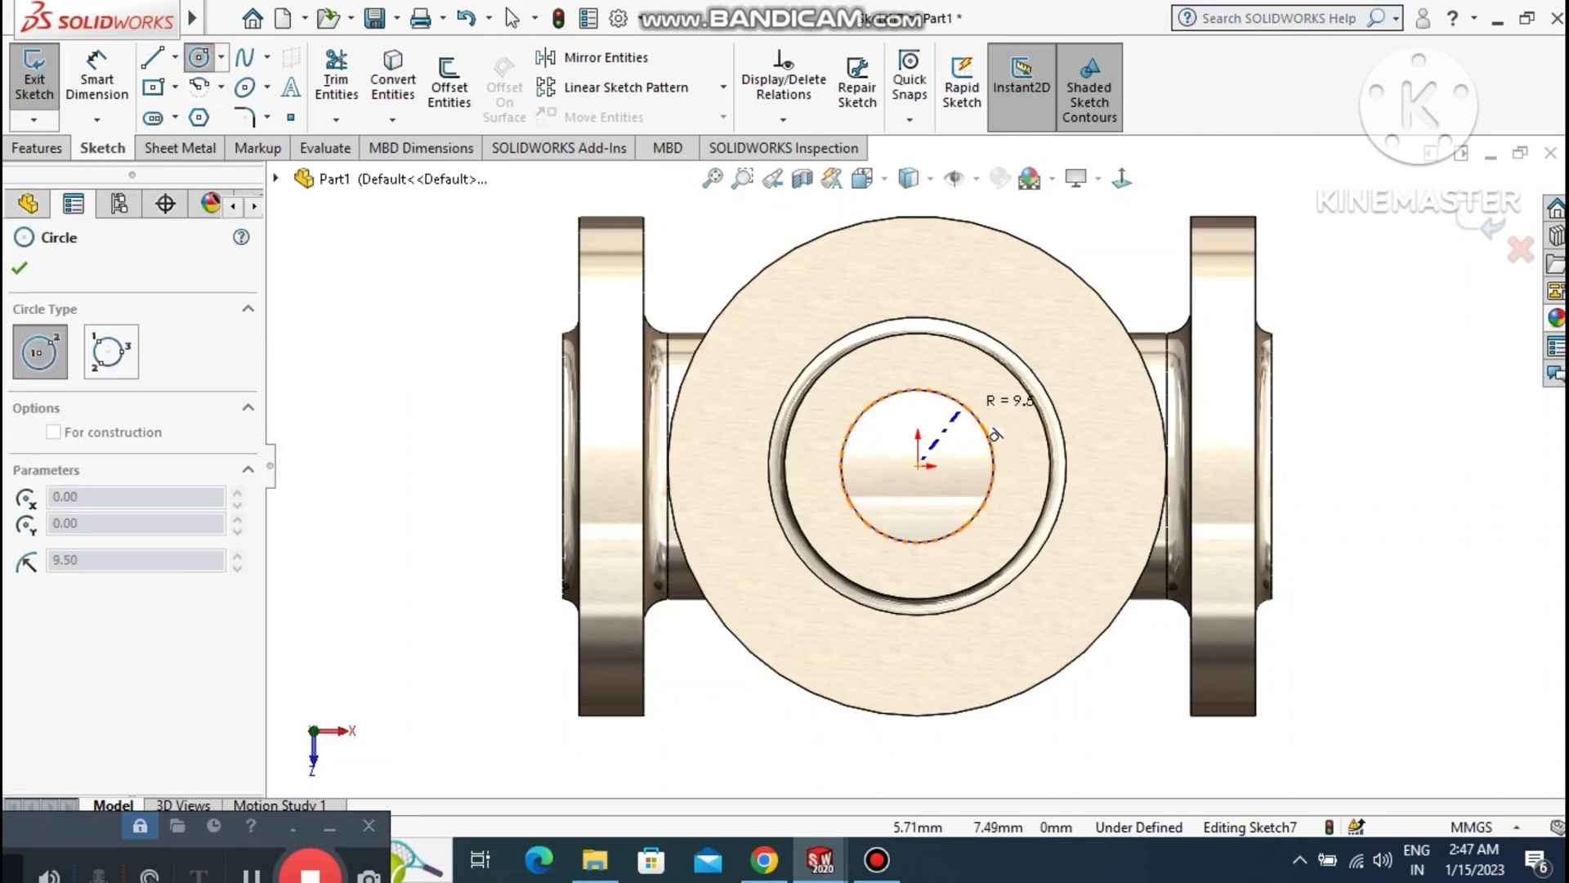
click(958, 413)
key(Escape)
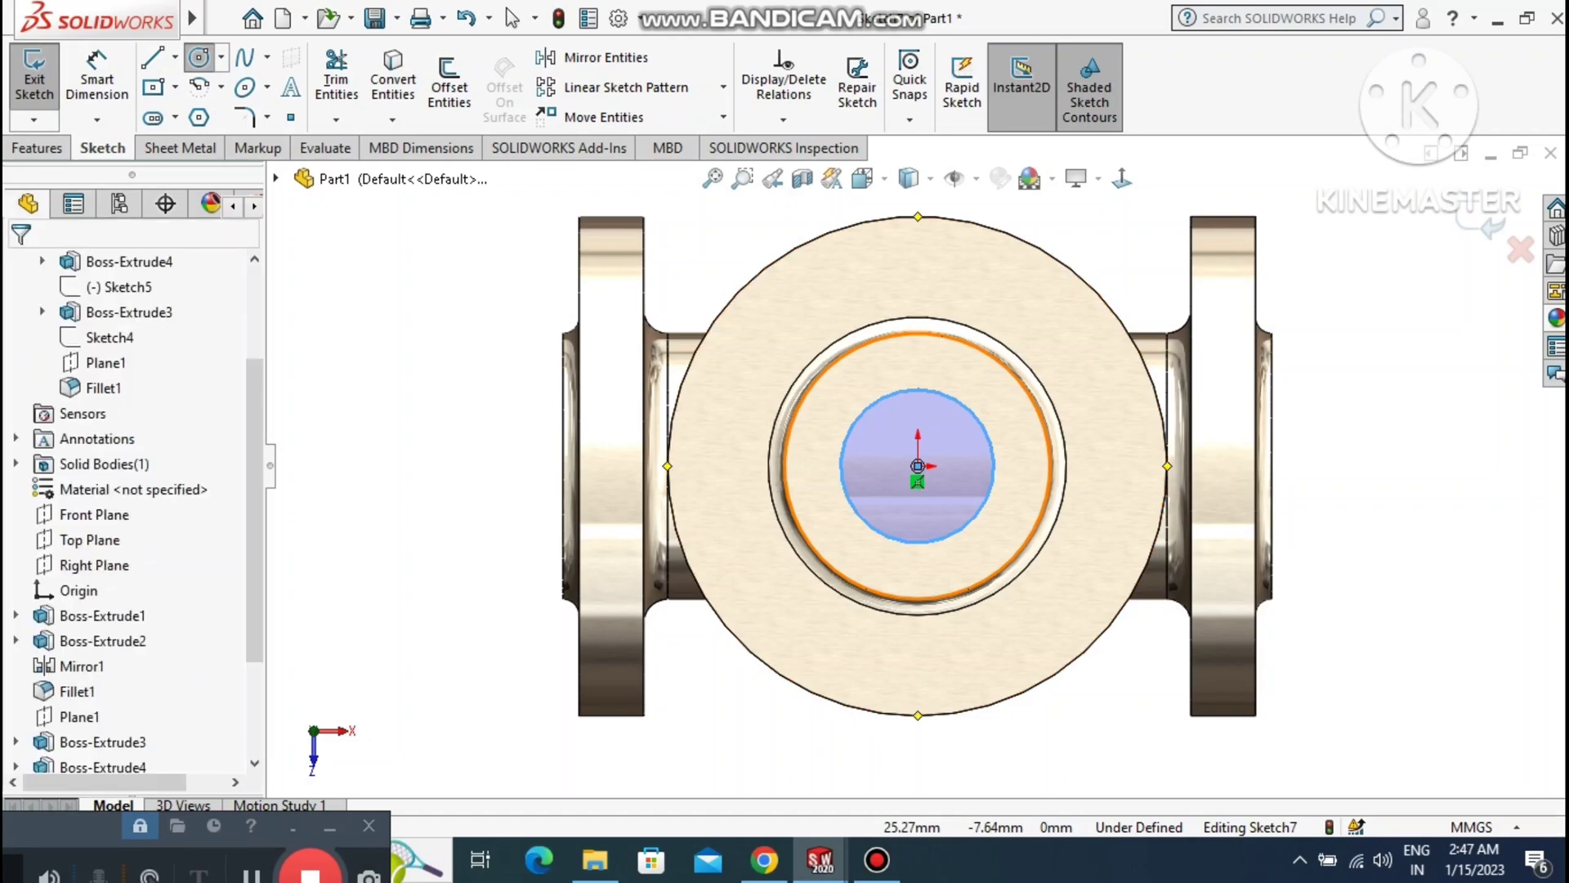
scroll(1386, 518, down, 2)
scroll(1386, 518, up, 2)
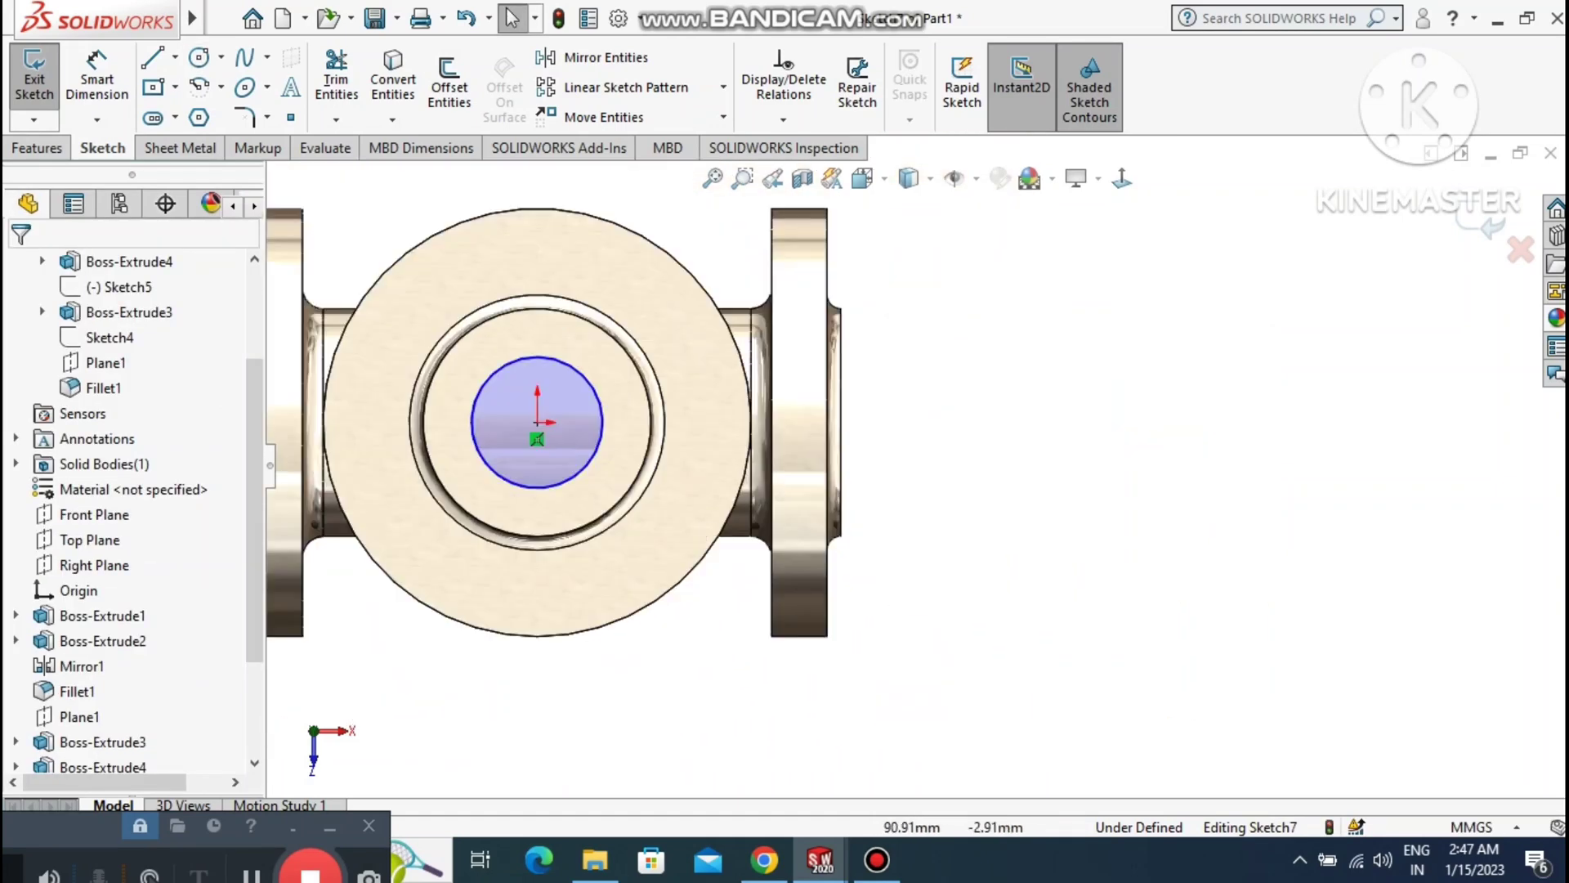
middle_drag(1365, 528, 1308, 323)
middle_drag(1022, 189, 1057, 231)
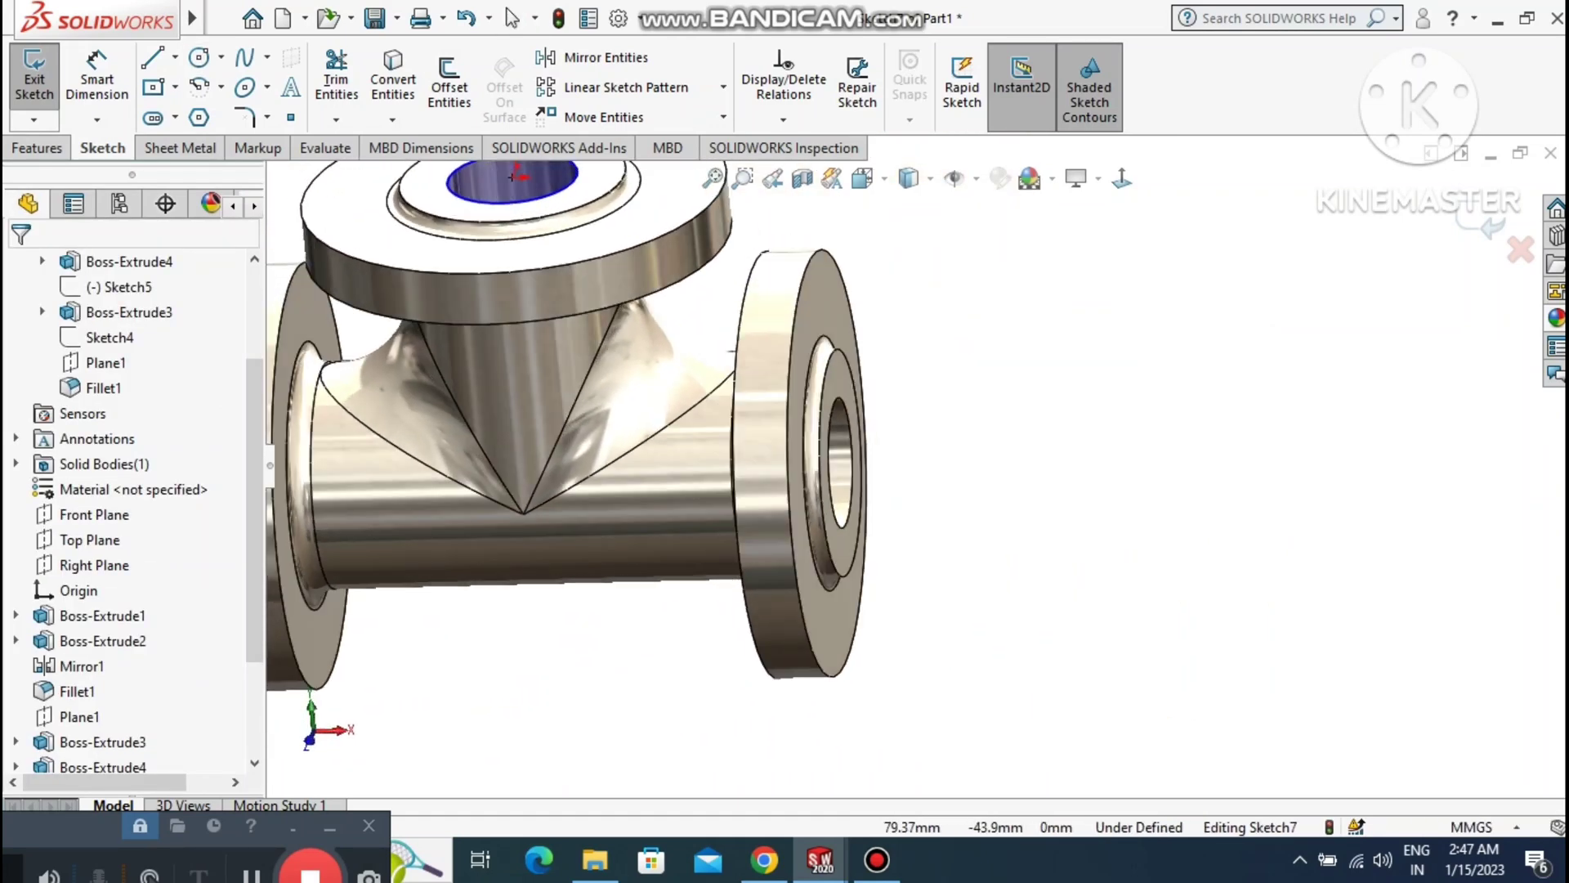
scroll(1056, 225, down, 2)
click(709, 177)
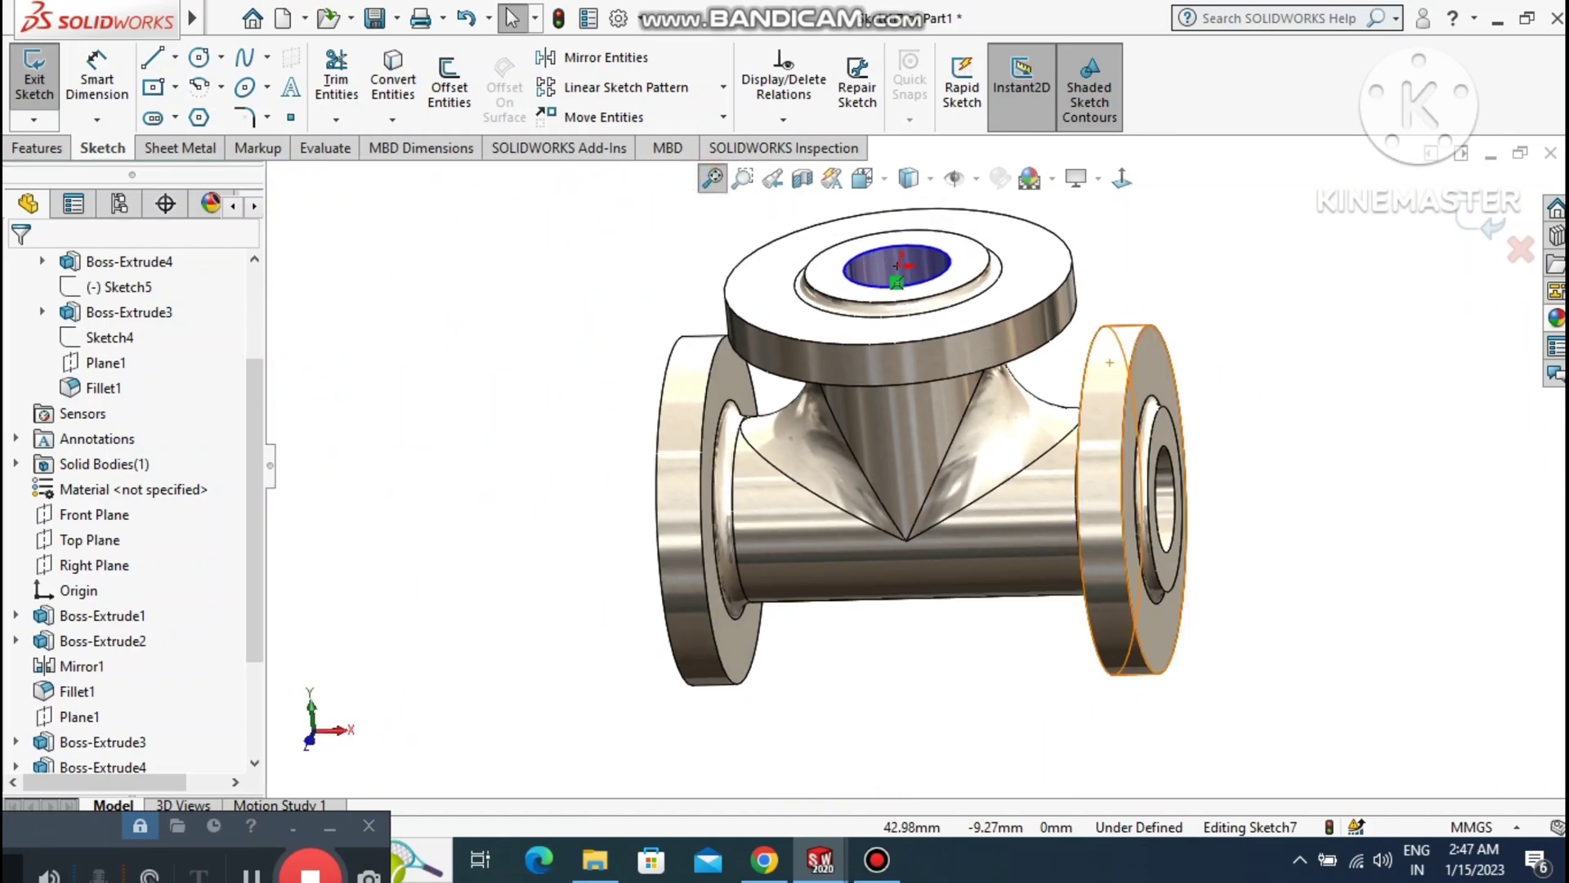
key(ctrl+b)
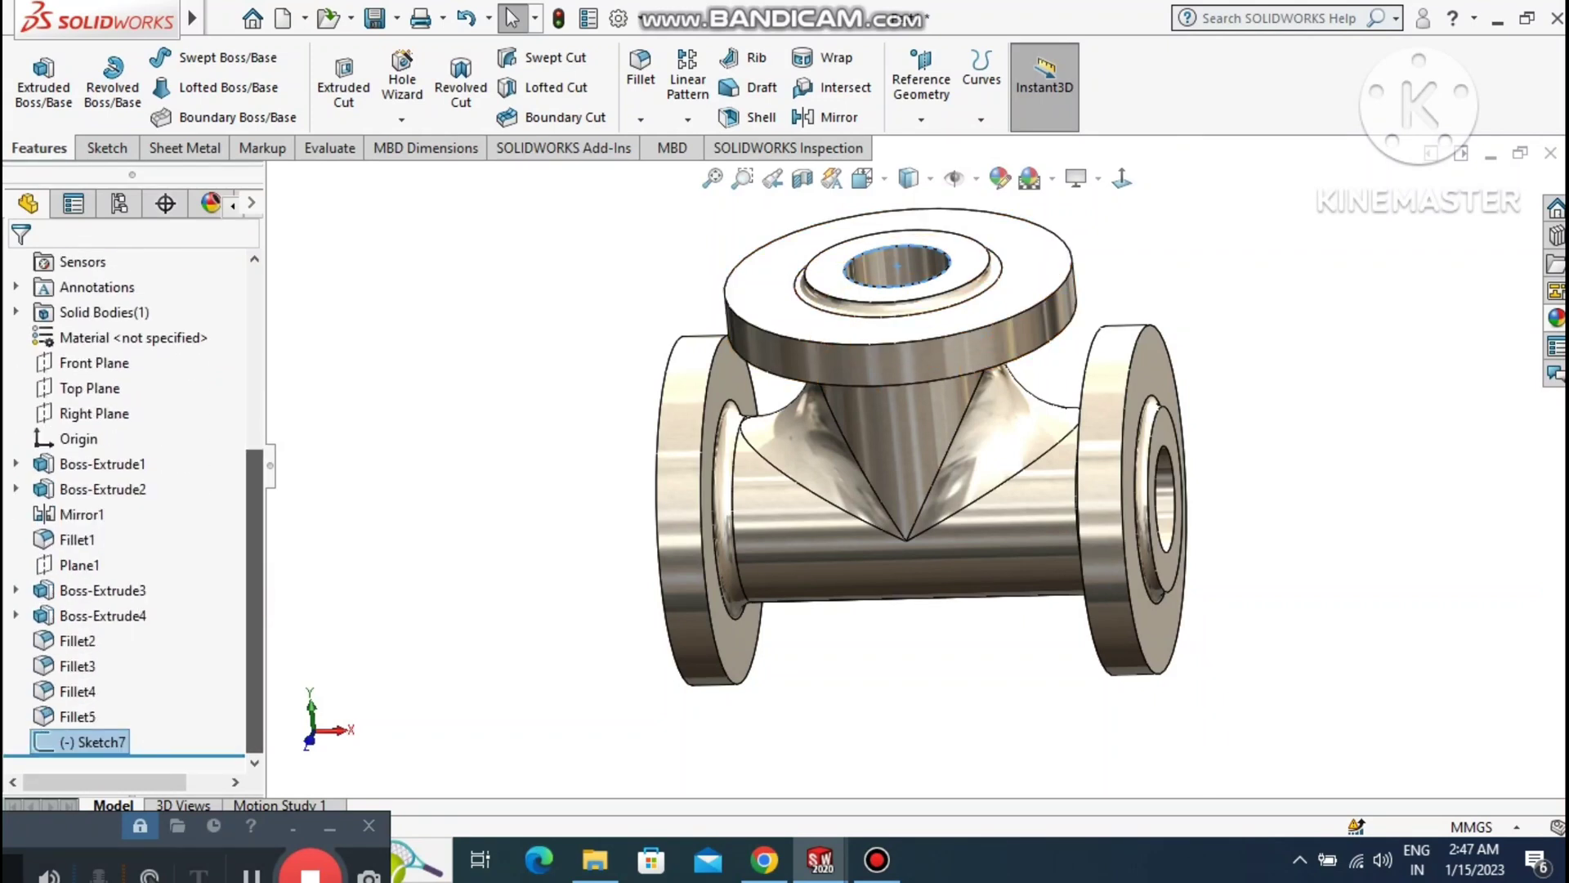
Reopen the circle sketch on the branch flange and cut-extrude it down into the main pipe using Up To Next.
right_click(90, 740)
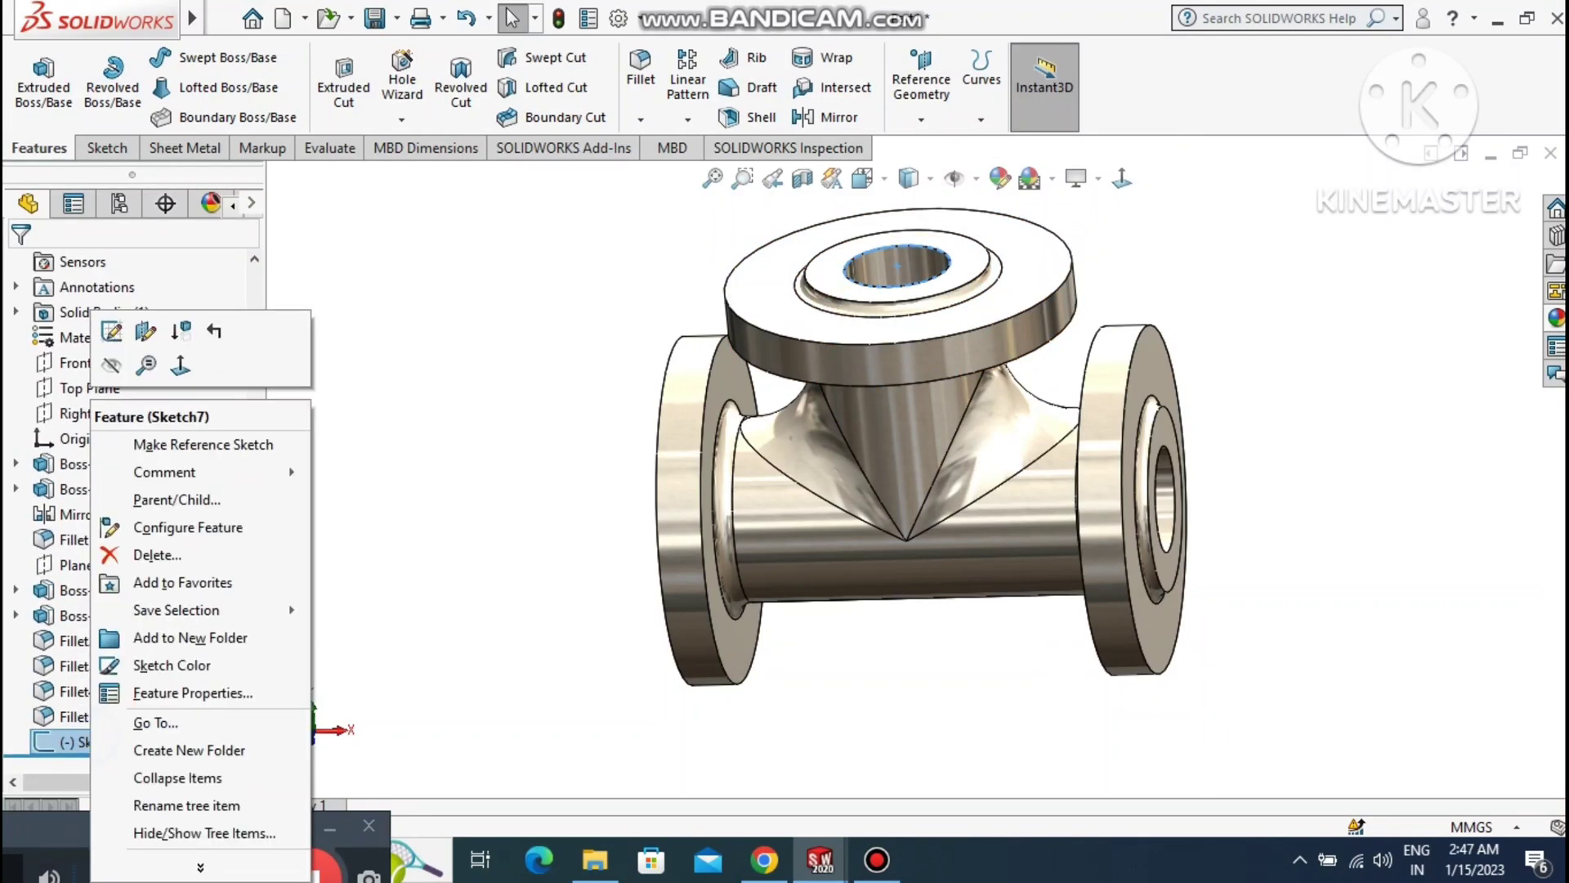
click(112, 331)
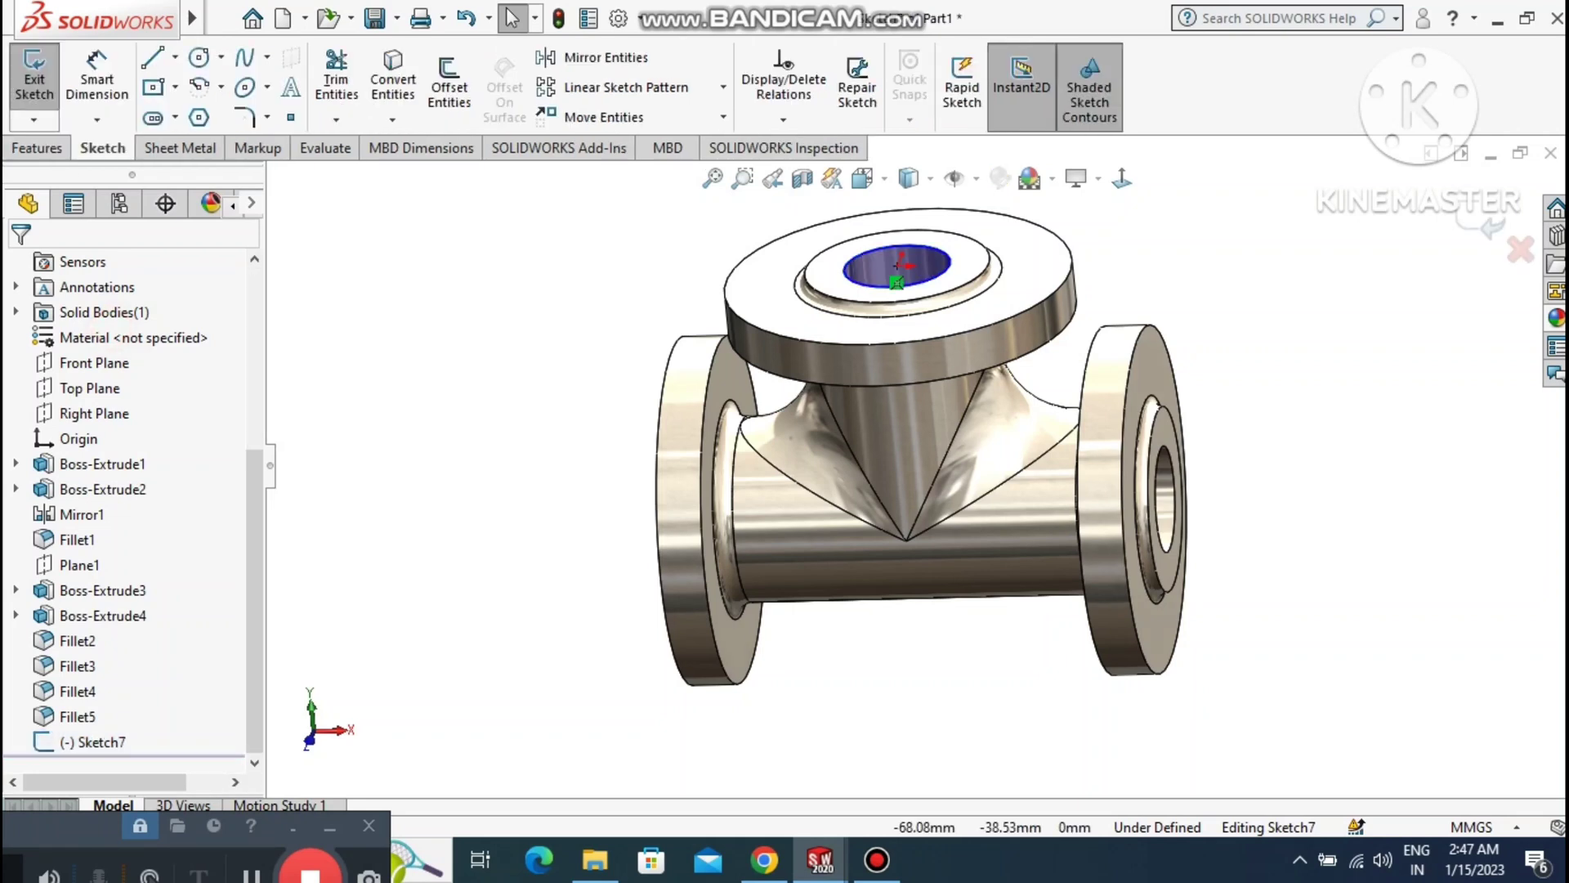
click(37, 148)
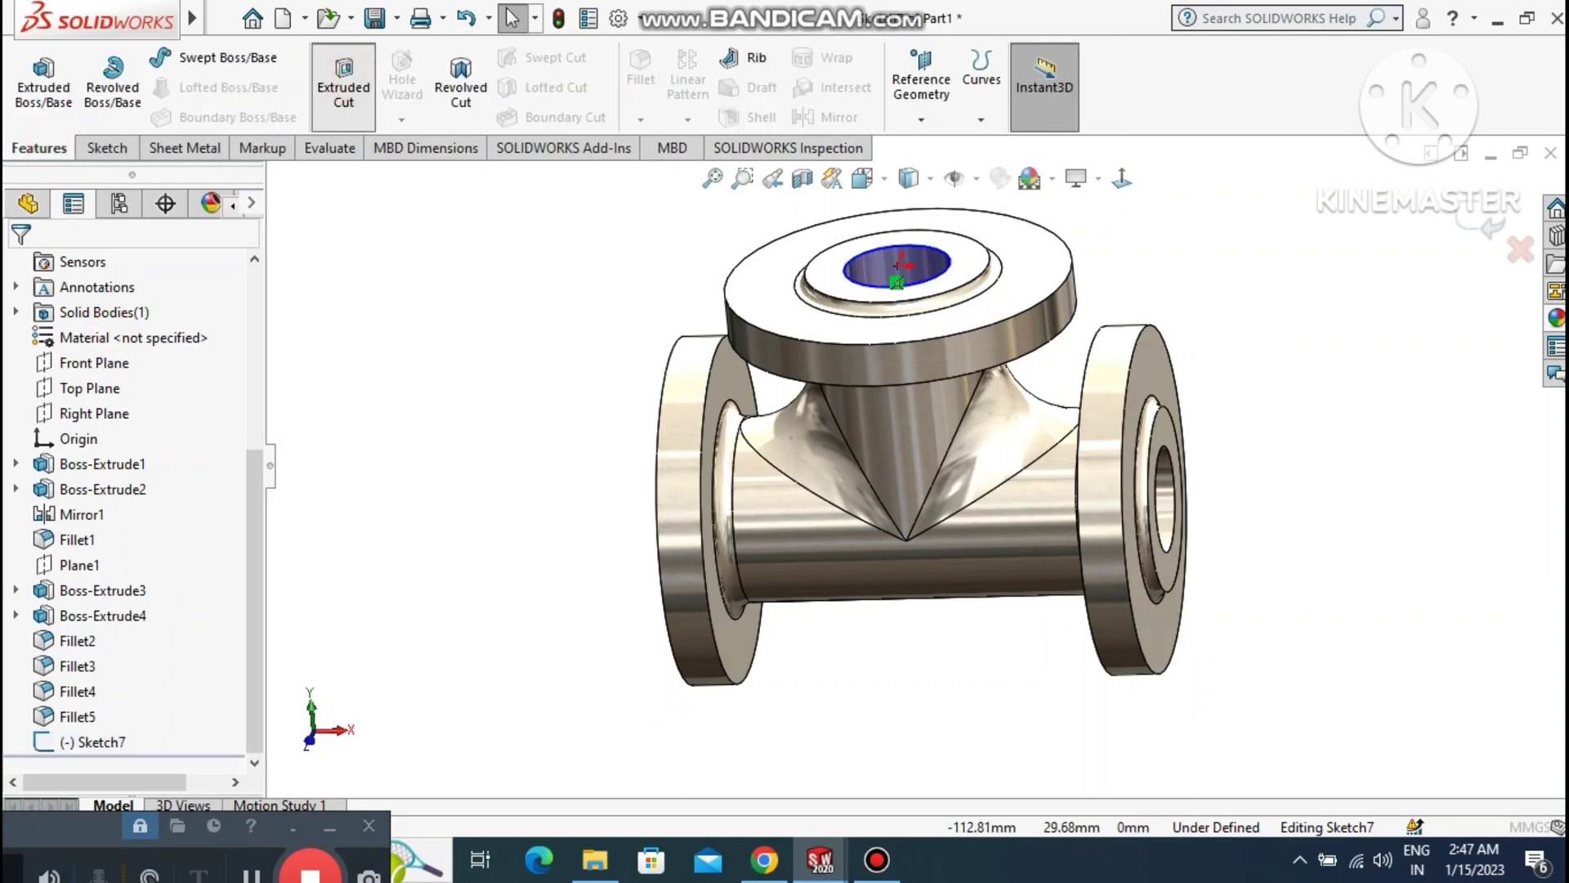
click(343, 88)
click(81, 407)
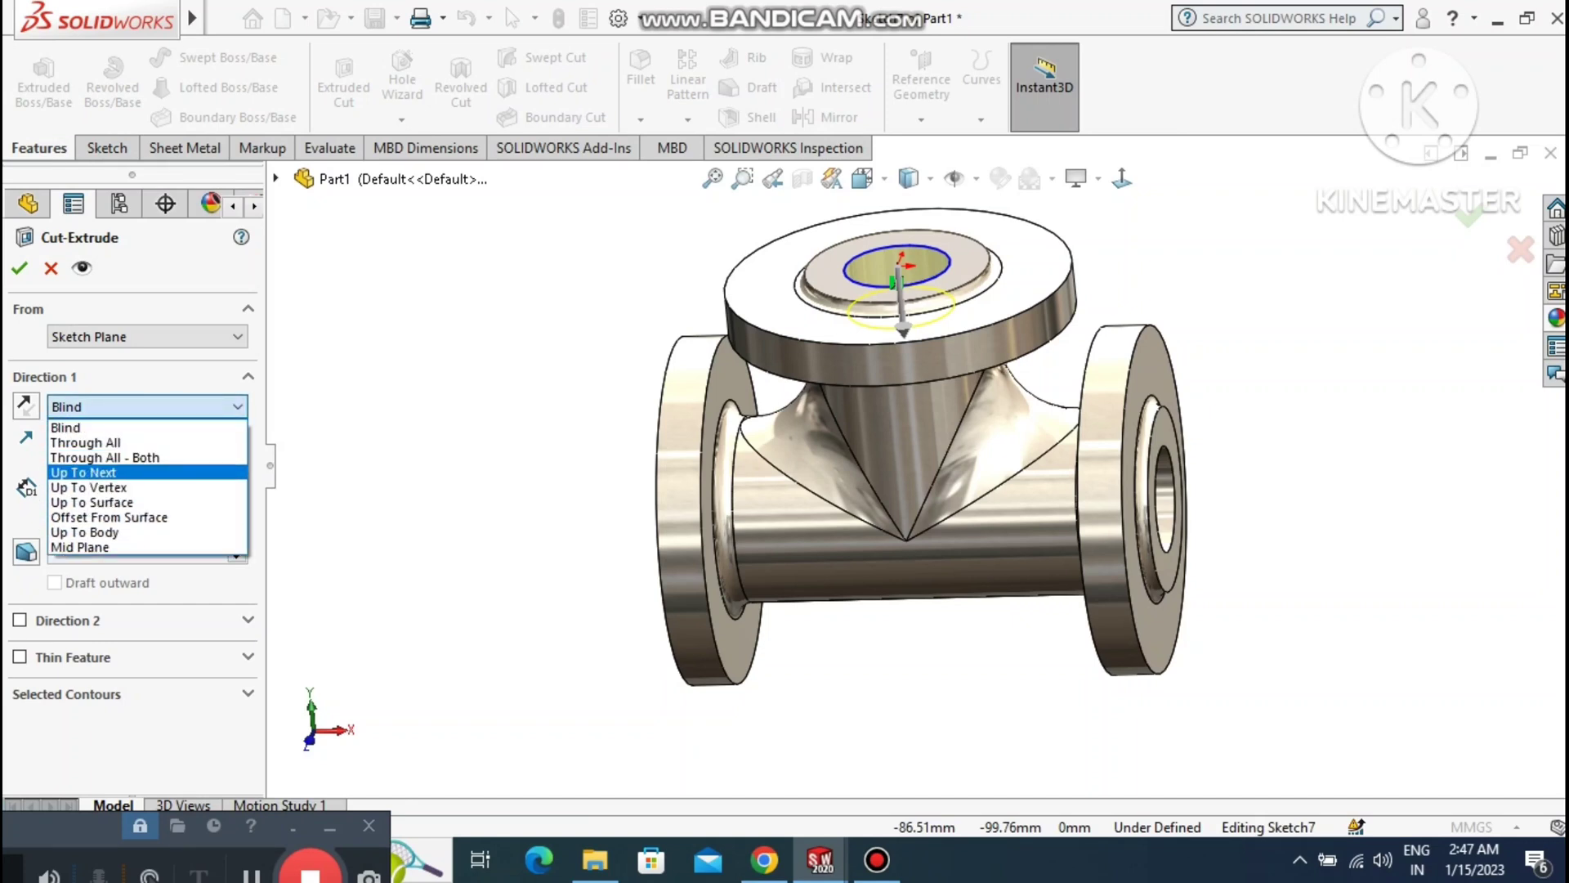
click(108, 472)
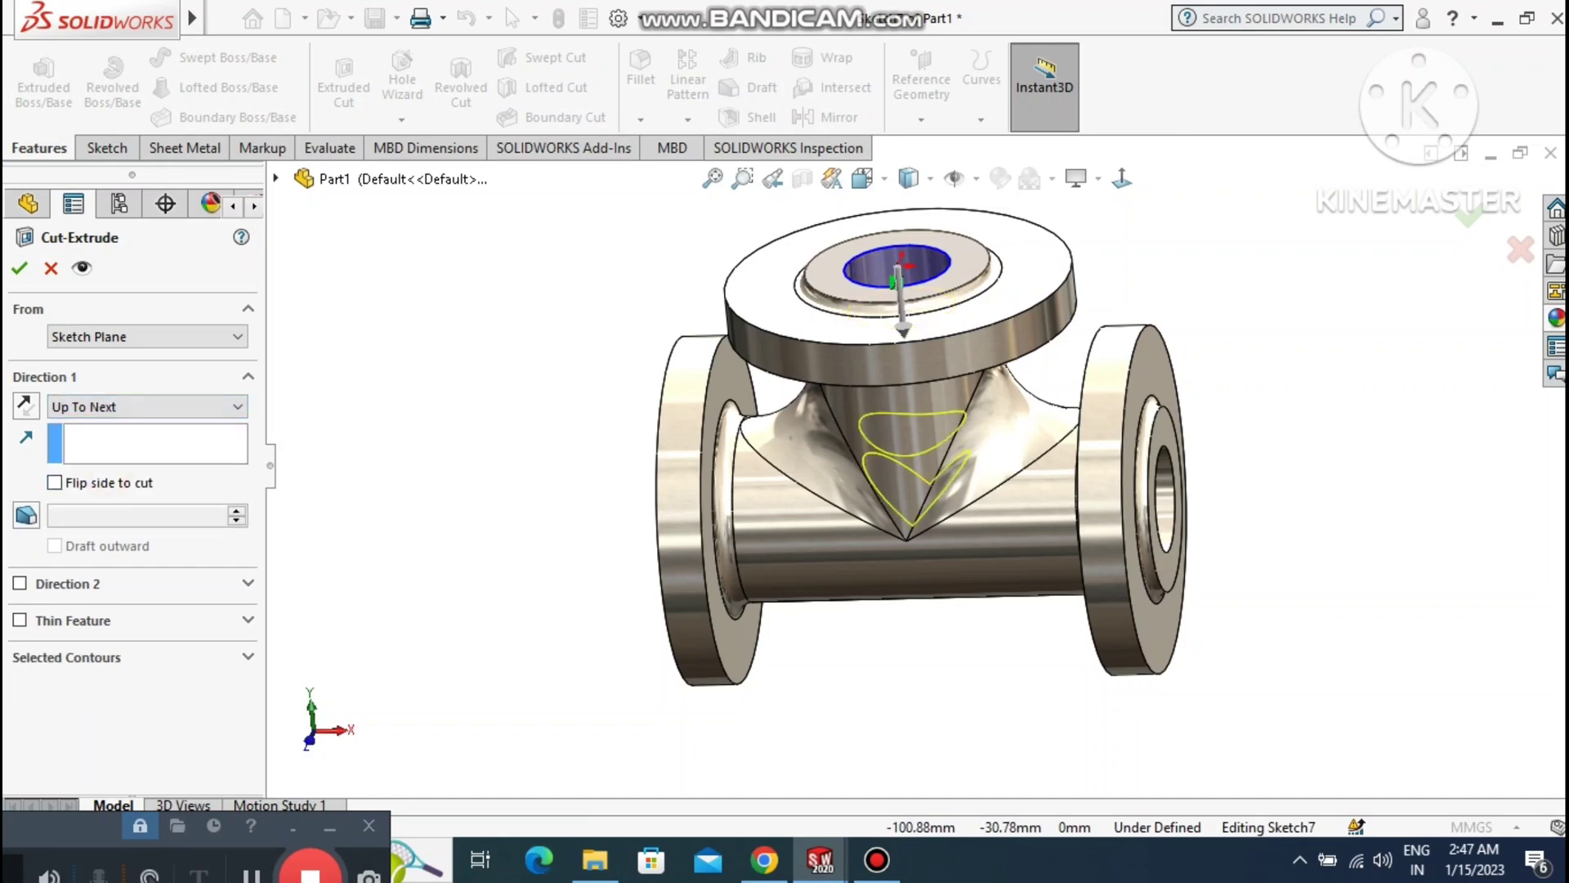
click(20, 268)
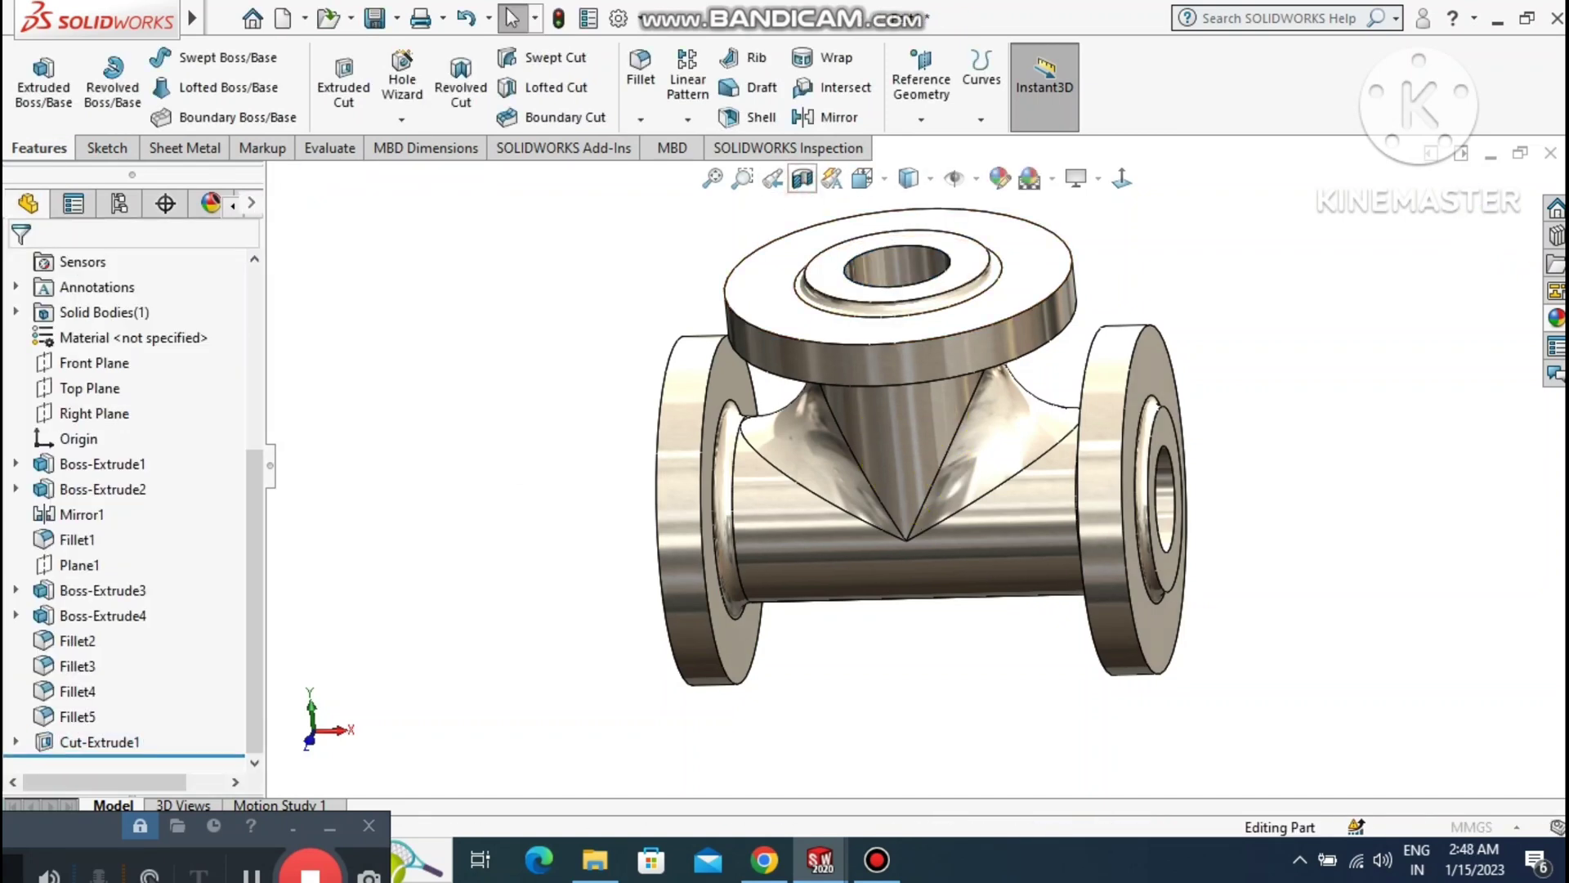
Examine the intersection of the branch and main bores in a section view along the Front Plane, leaving the section unapplied.
click(803, 178)
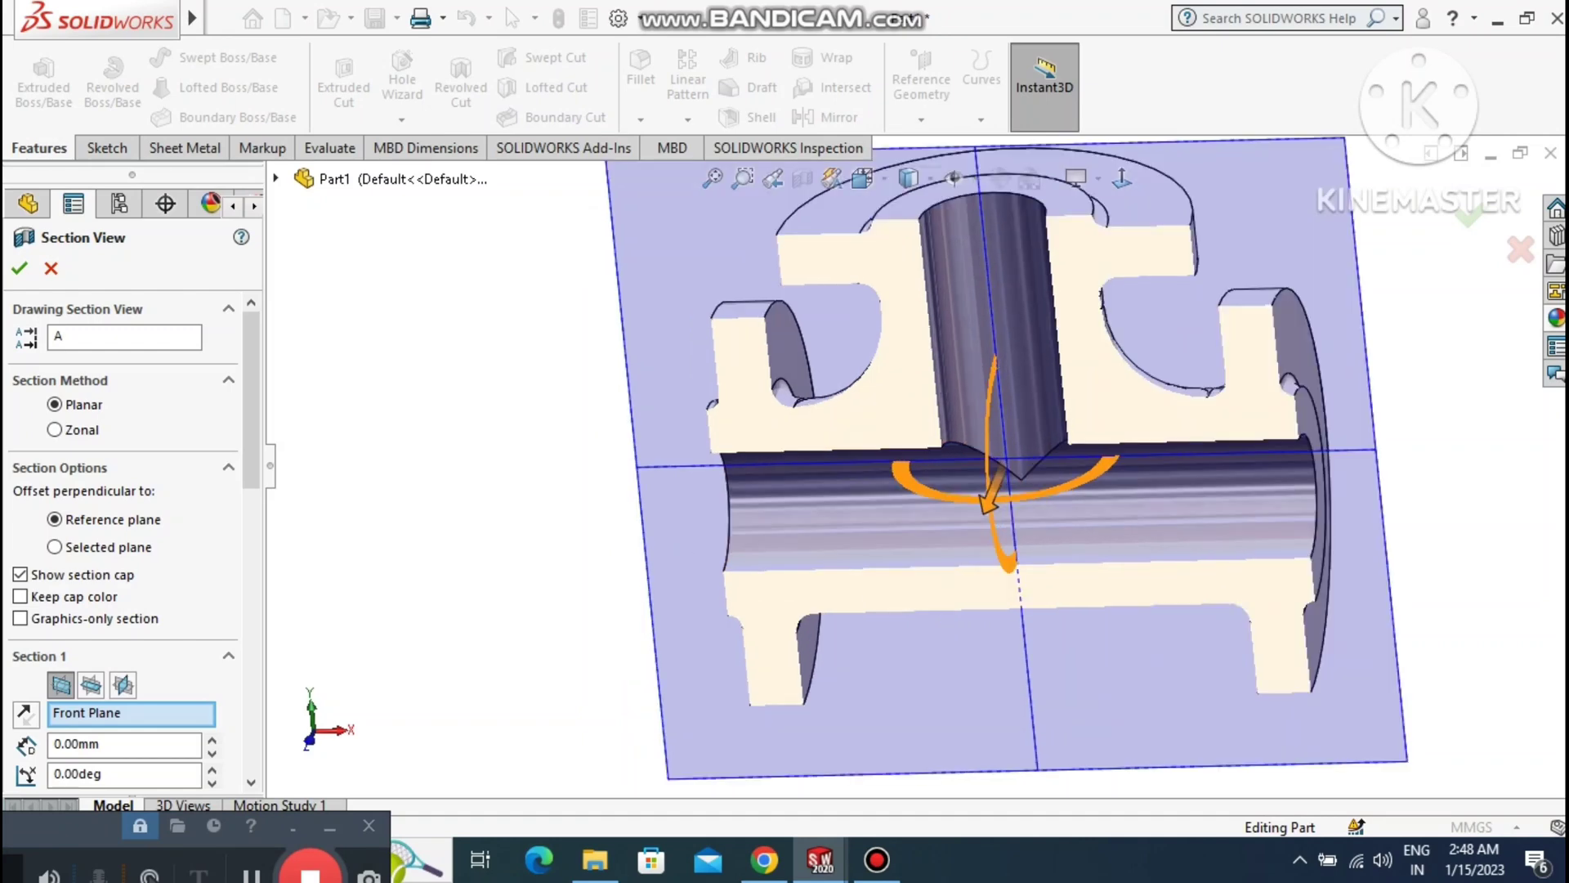
scroll(493, 496, down, 2)
middle_drag(493, 496, 458, 409)
scroll(458, 351, down, 3)
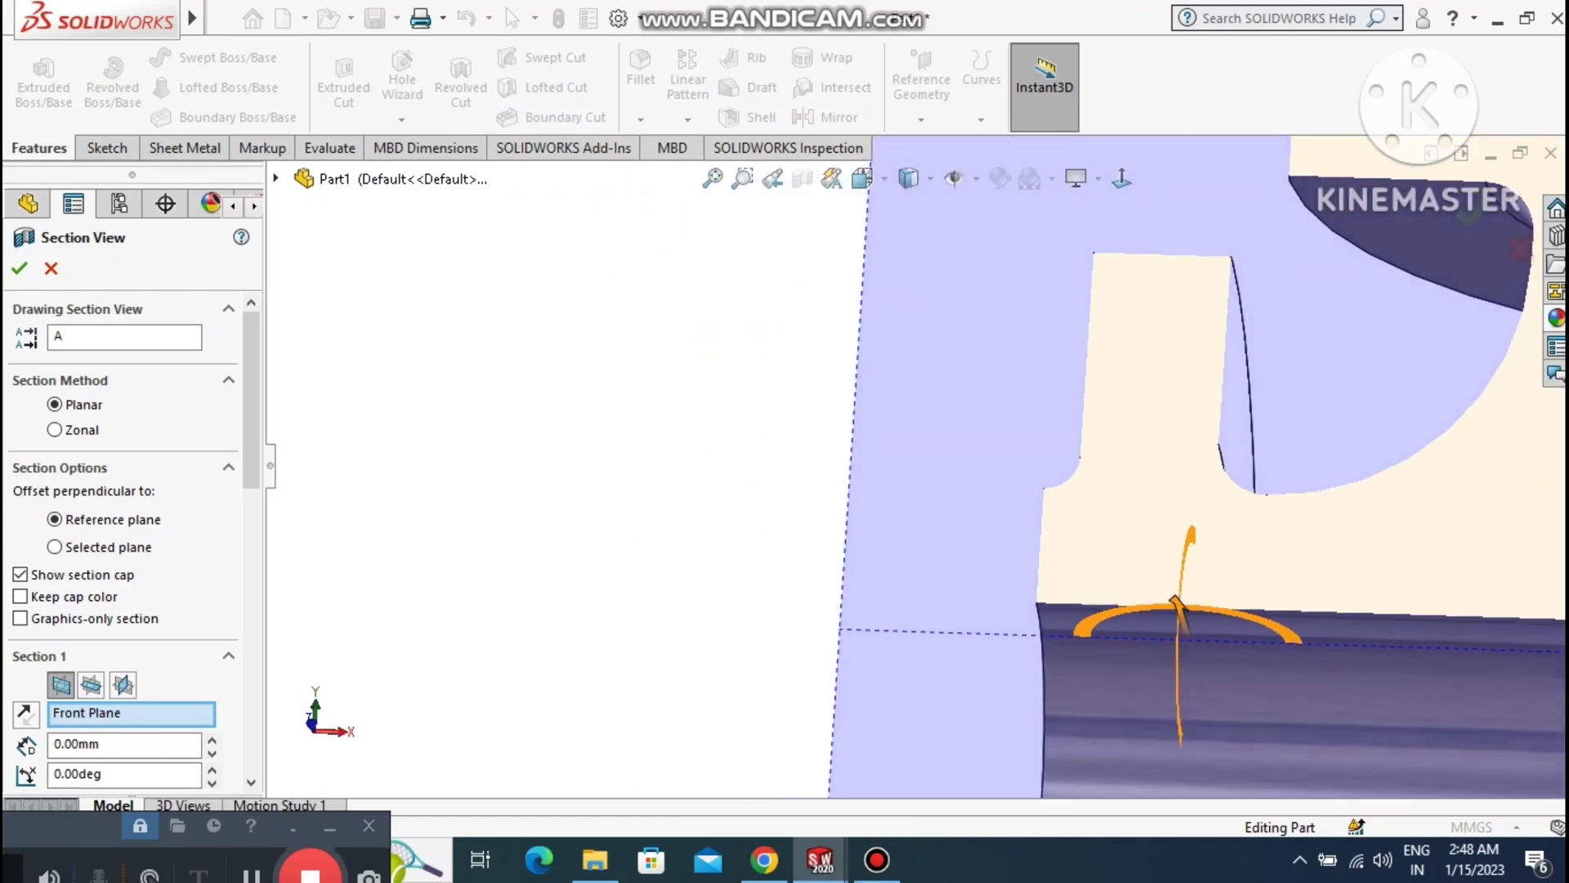
middle_drag(940, 384, 919, 454)
scroll(920, 453, up, 3)
click(713, 178)
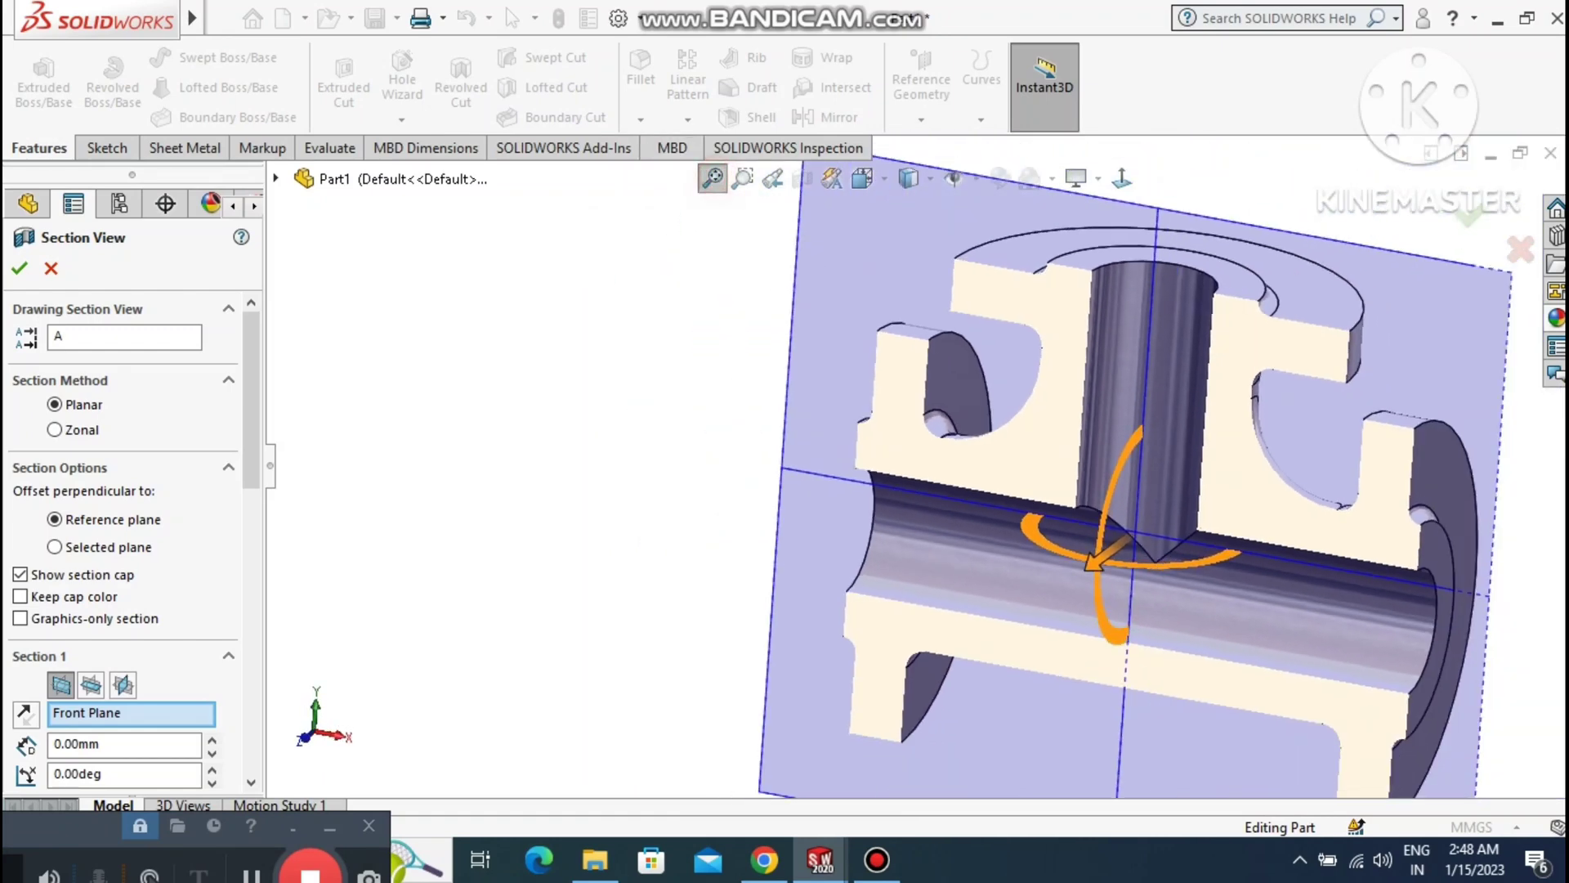
click(51, 268)
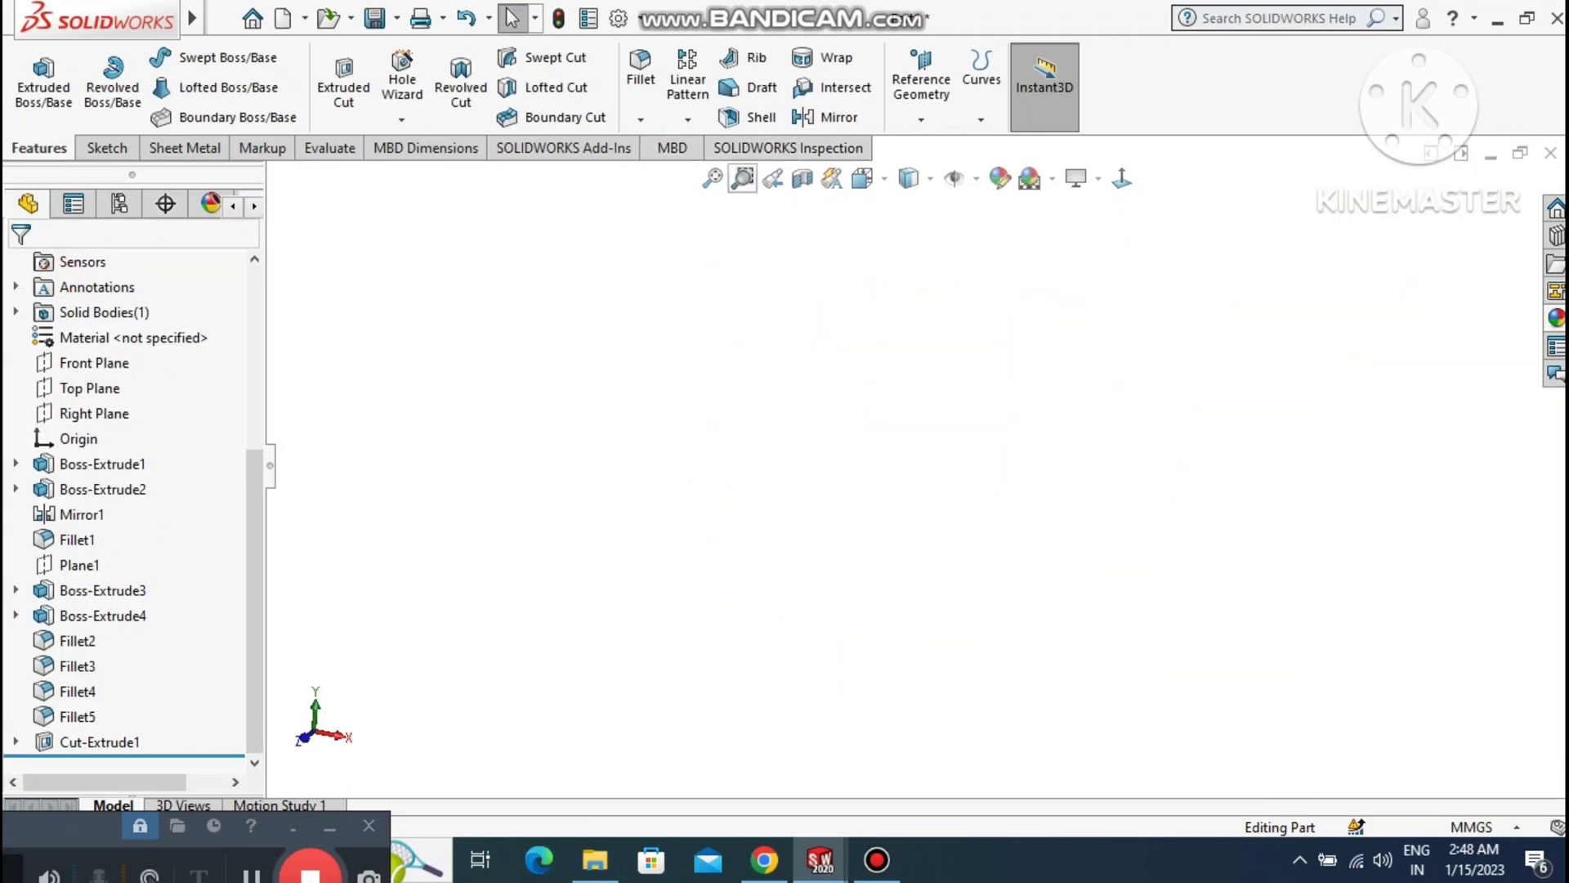
Chamfer the outer rim faces of all three flanges by 1 mm at 45 degrees.
click(712, 178)
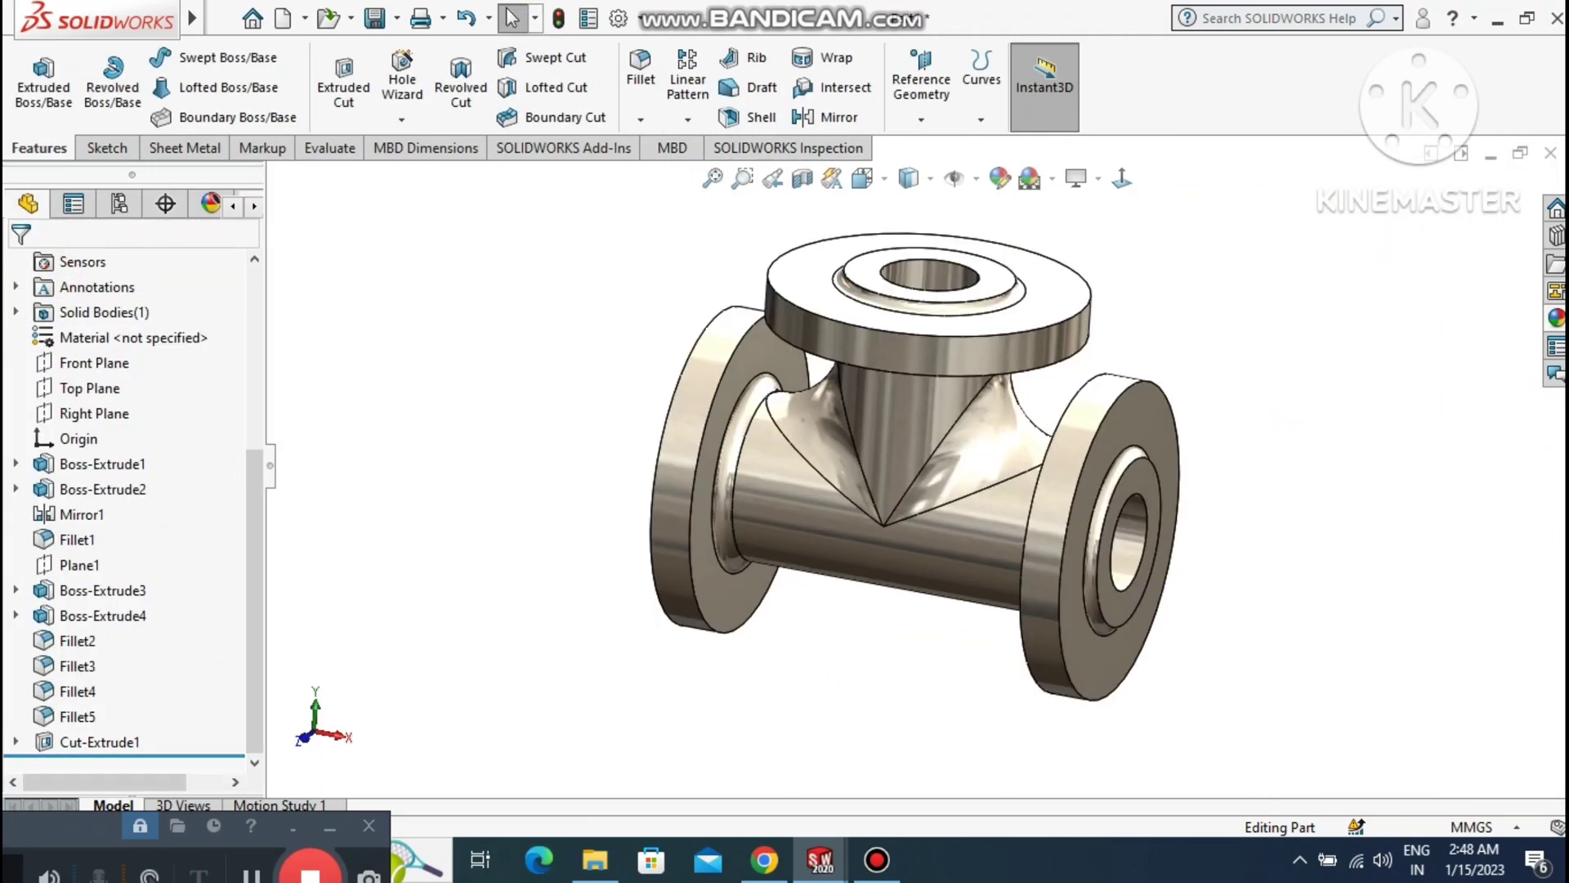
click(641, 117)
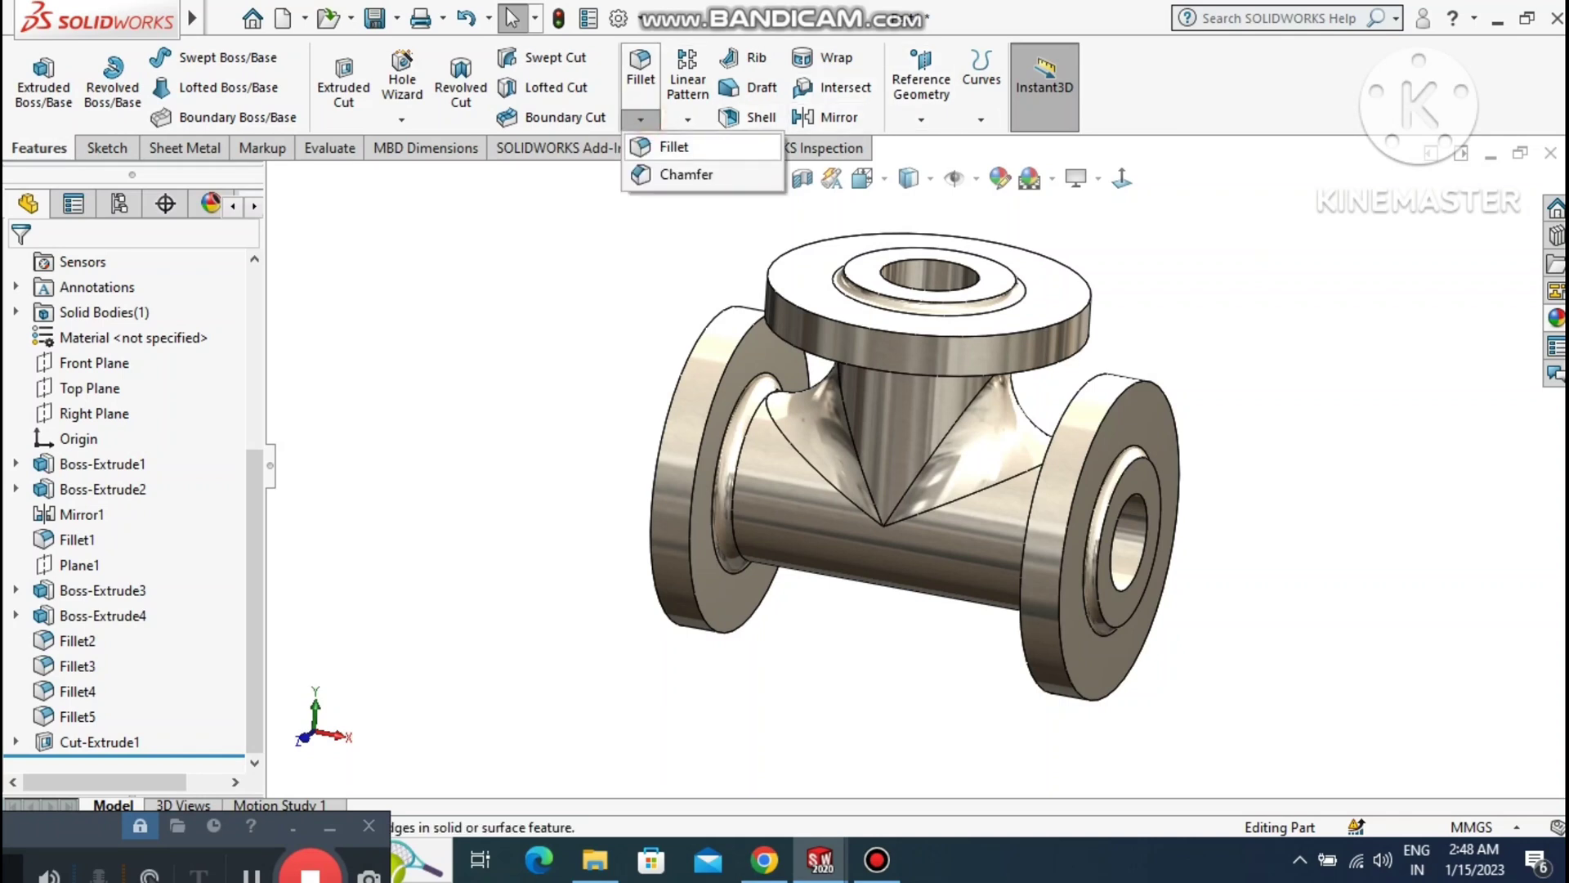
click(678, 171)
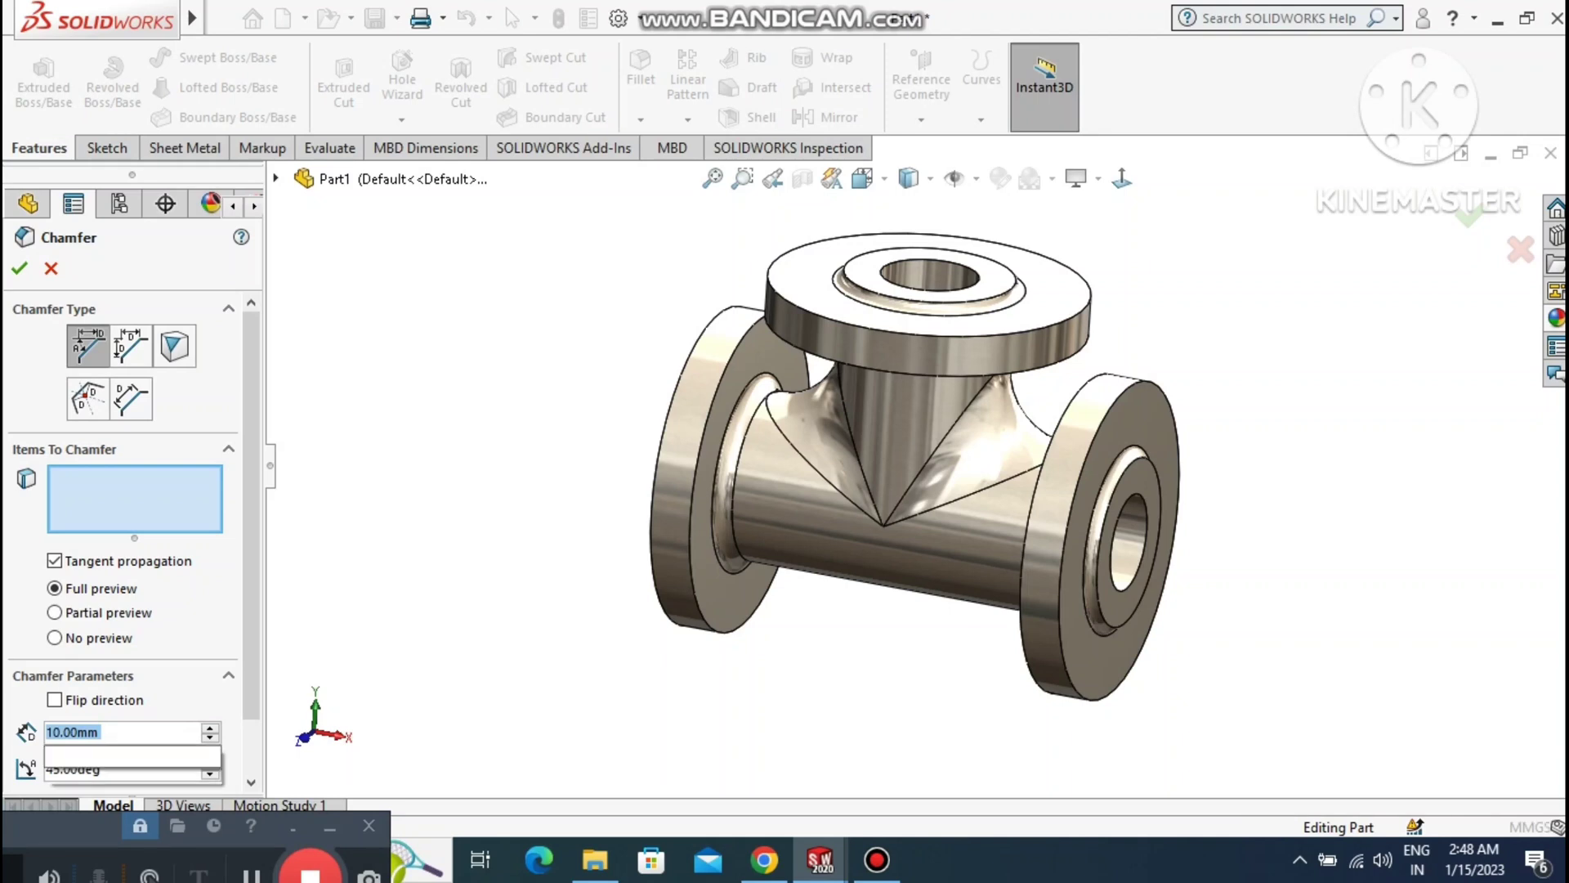
text(1)
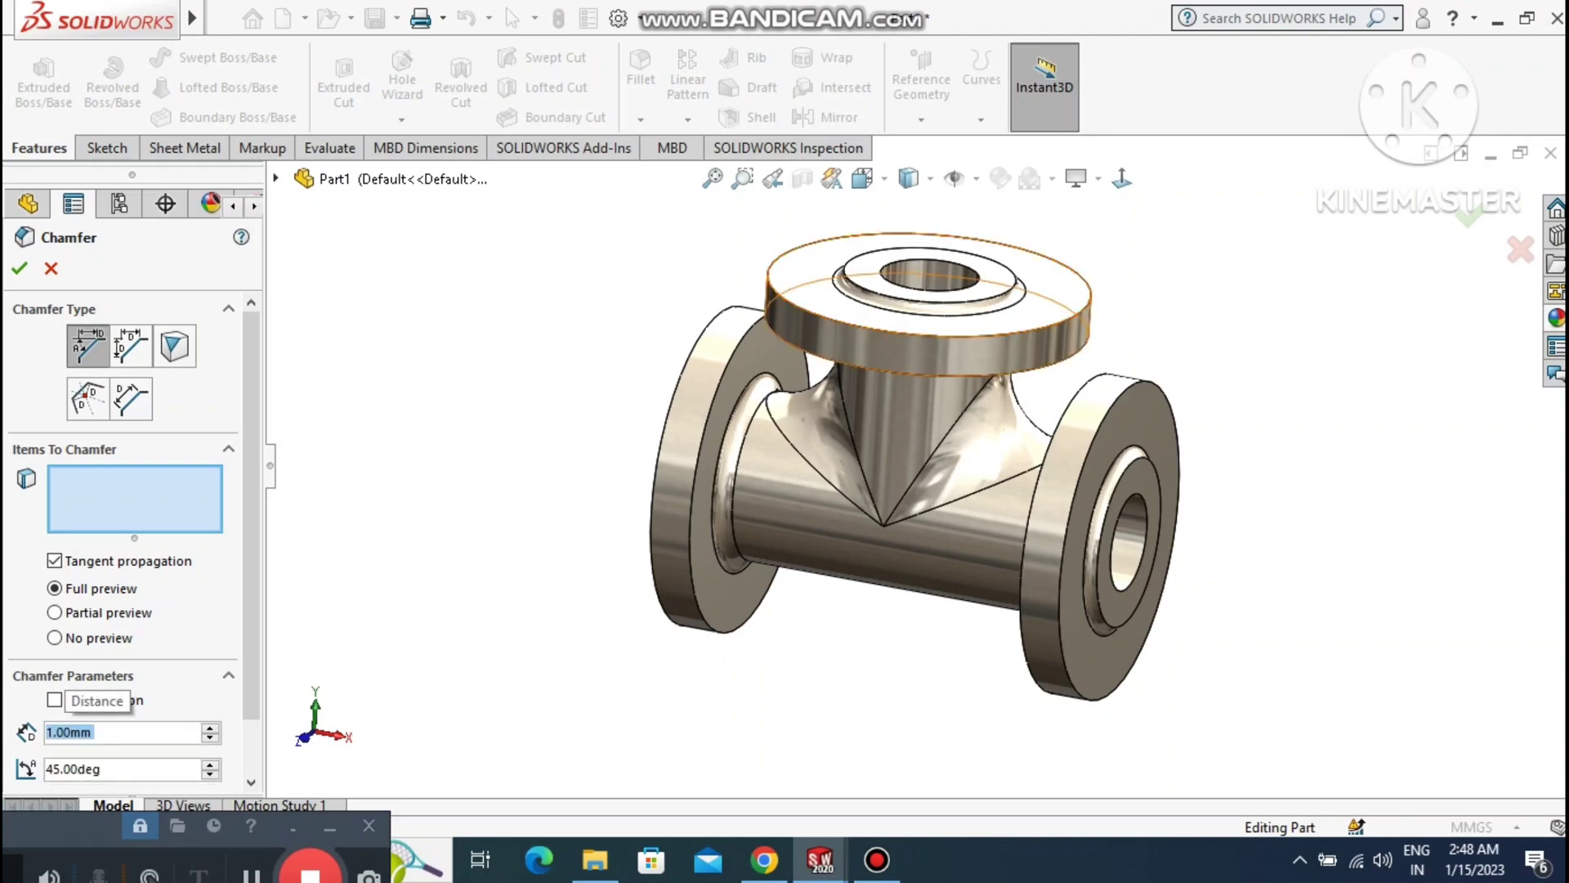
click(900, 353)
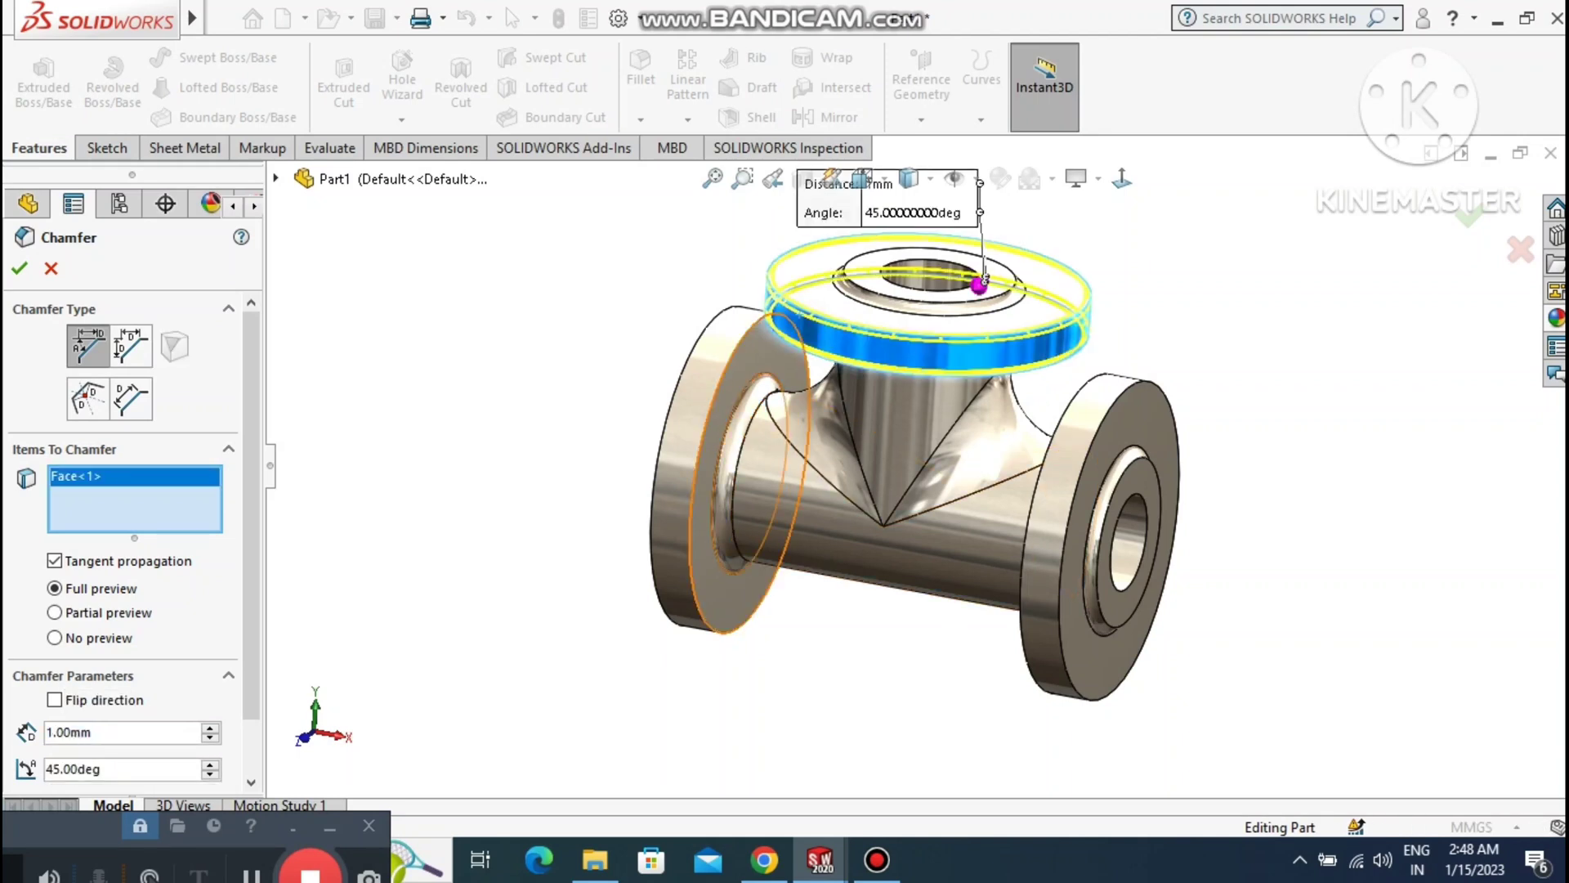
click(663, 533)
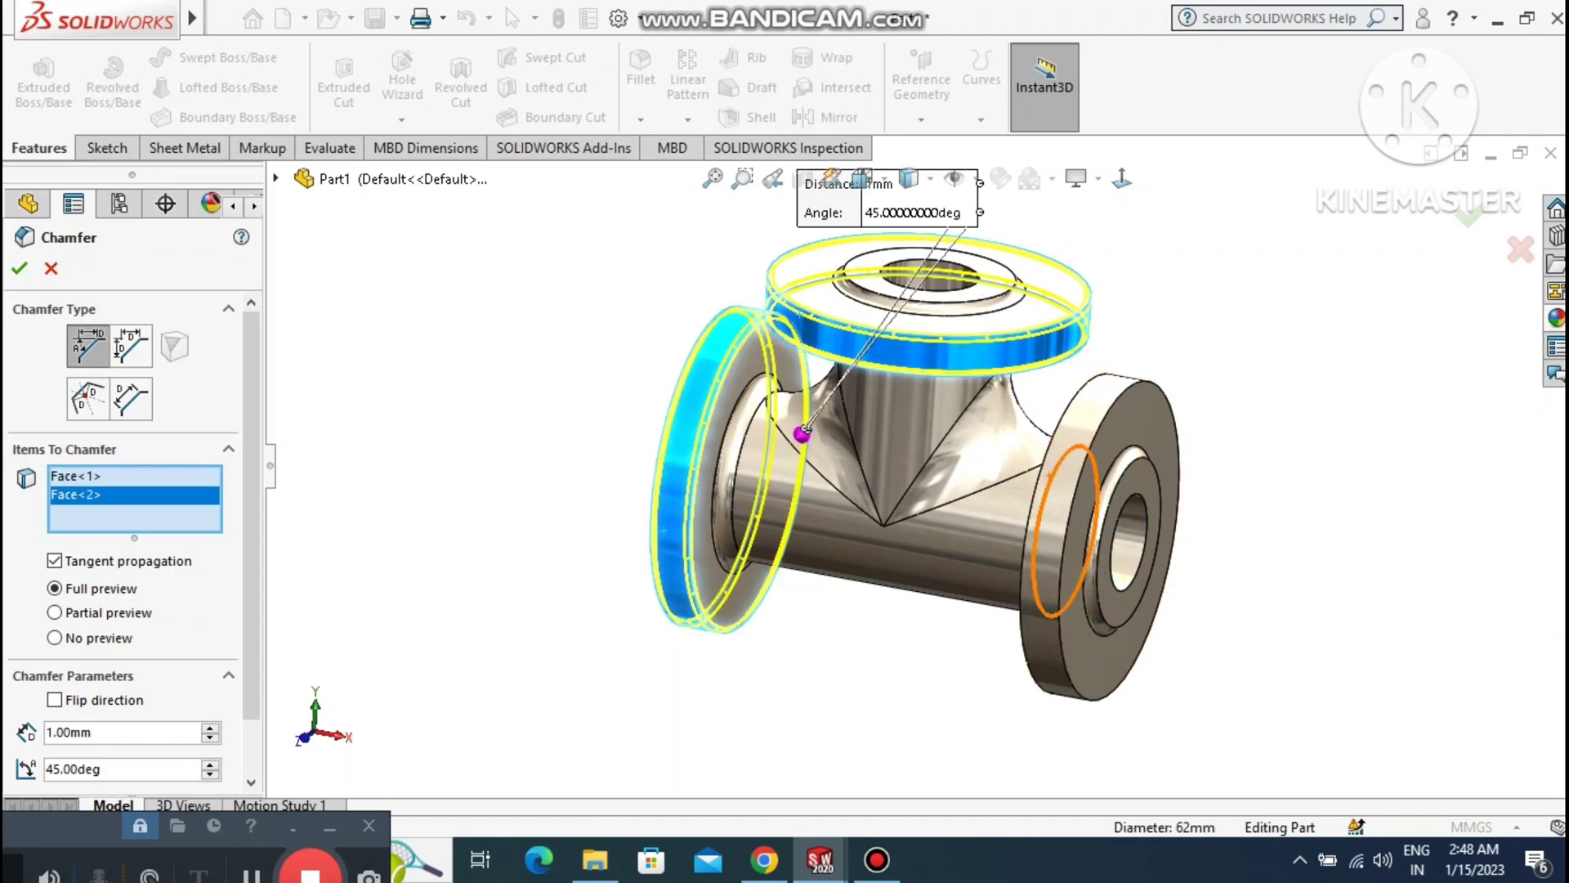
click(1083, 433)
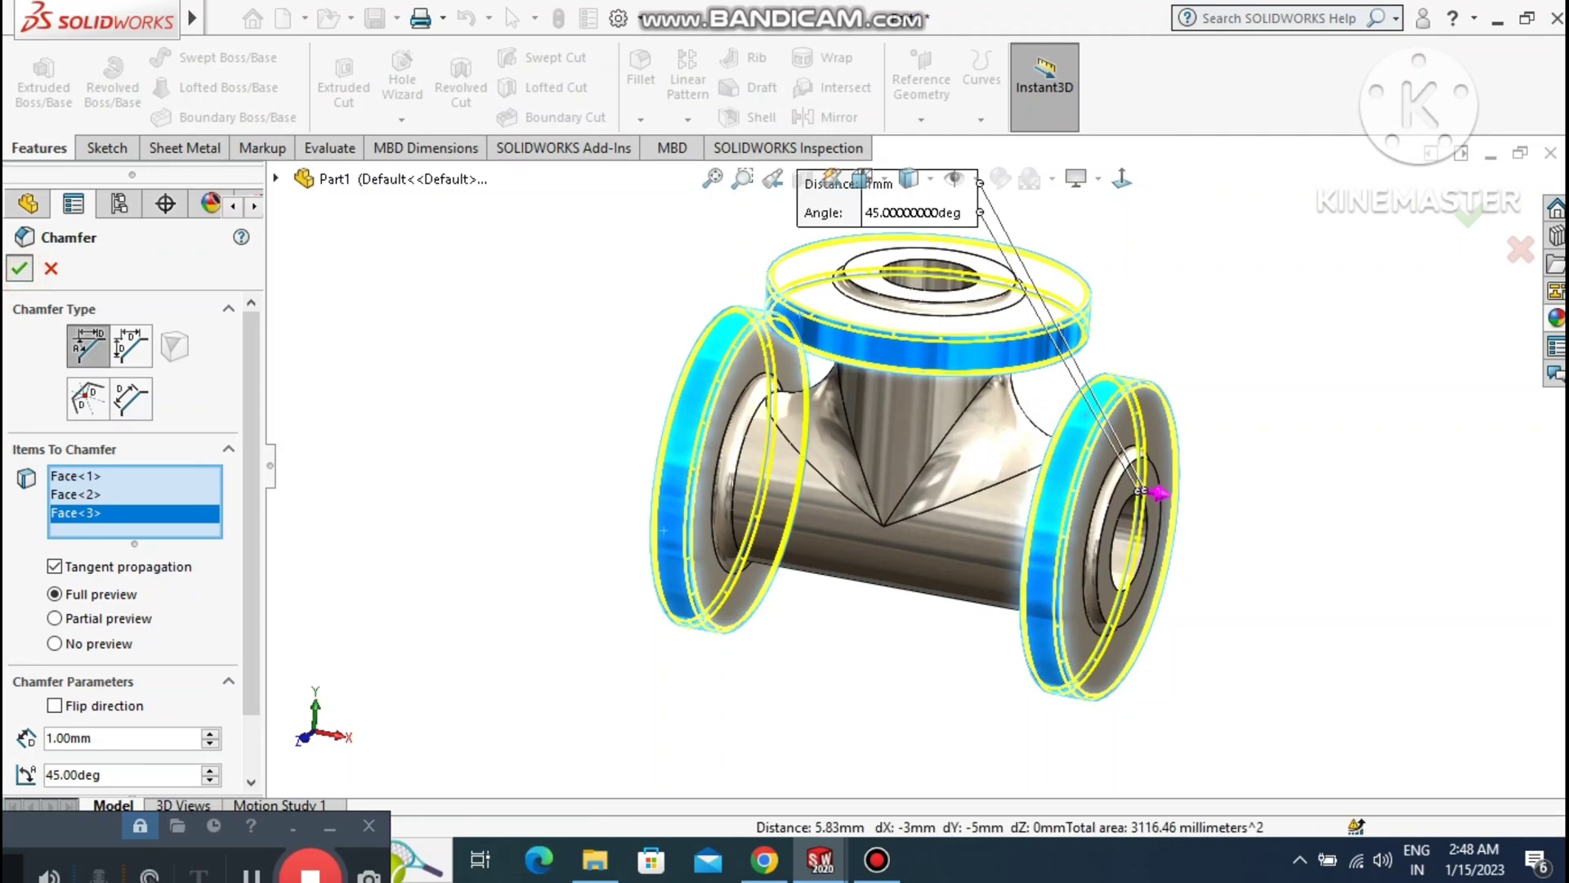
click(446, 572)
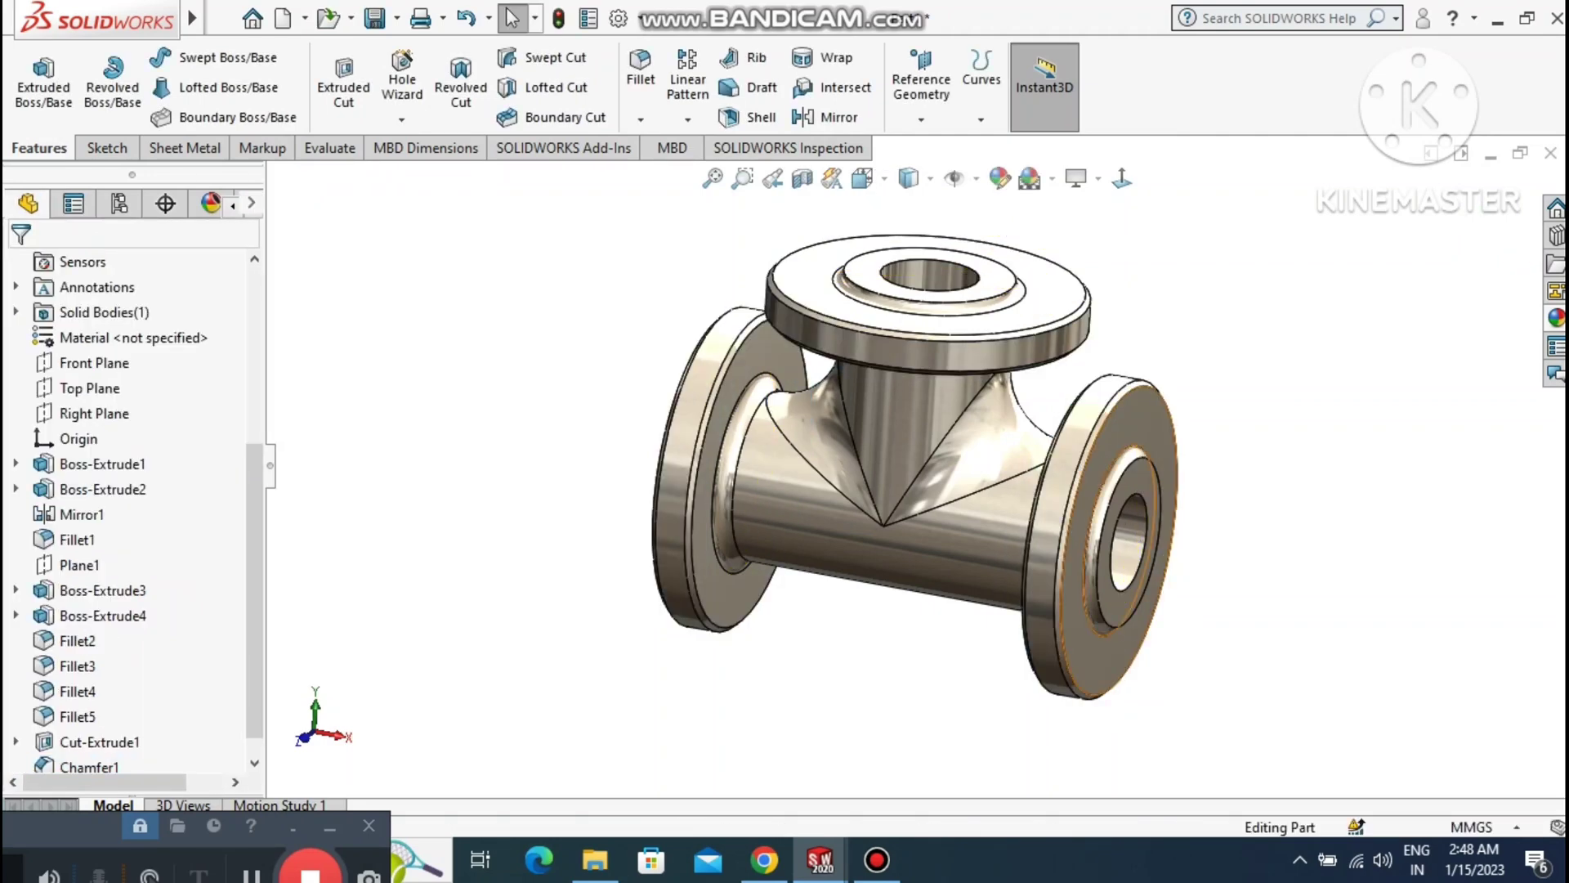
Start a sketch on the outer face of the +X end flange and draw an origin-centred circle about 50 mm in diameter.
right_click(1136, 423)
click(1194, 243)
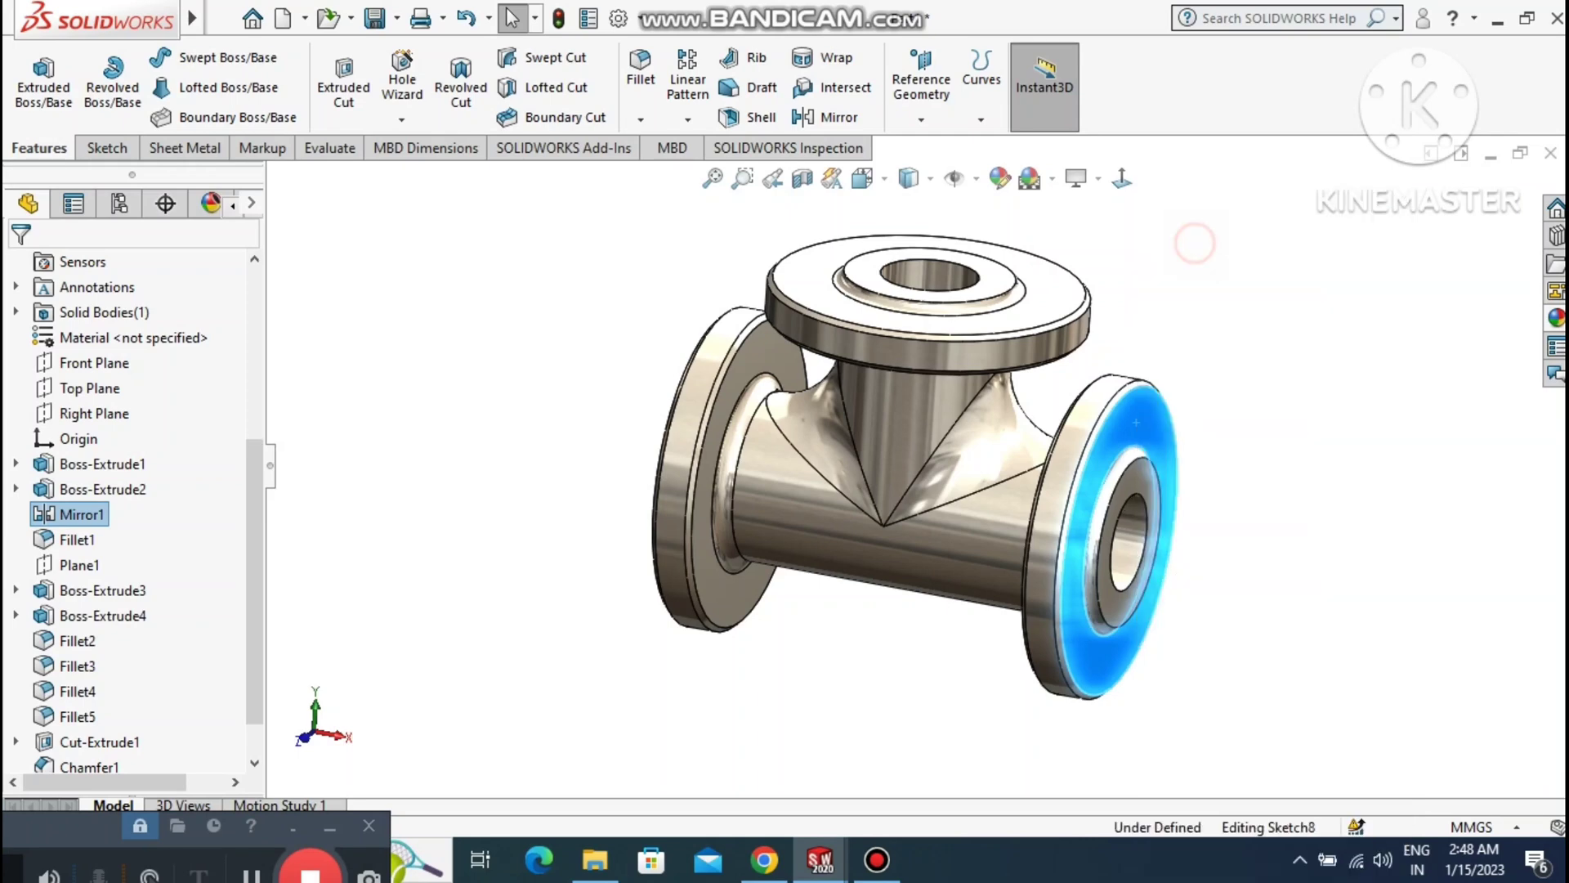
click(1121, 178)
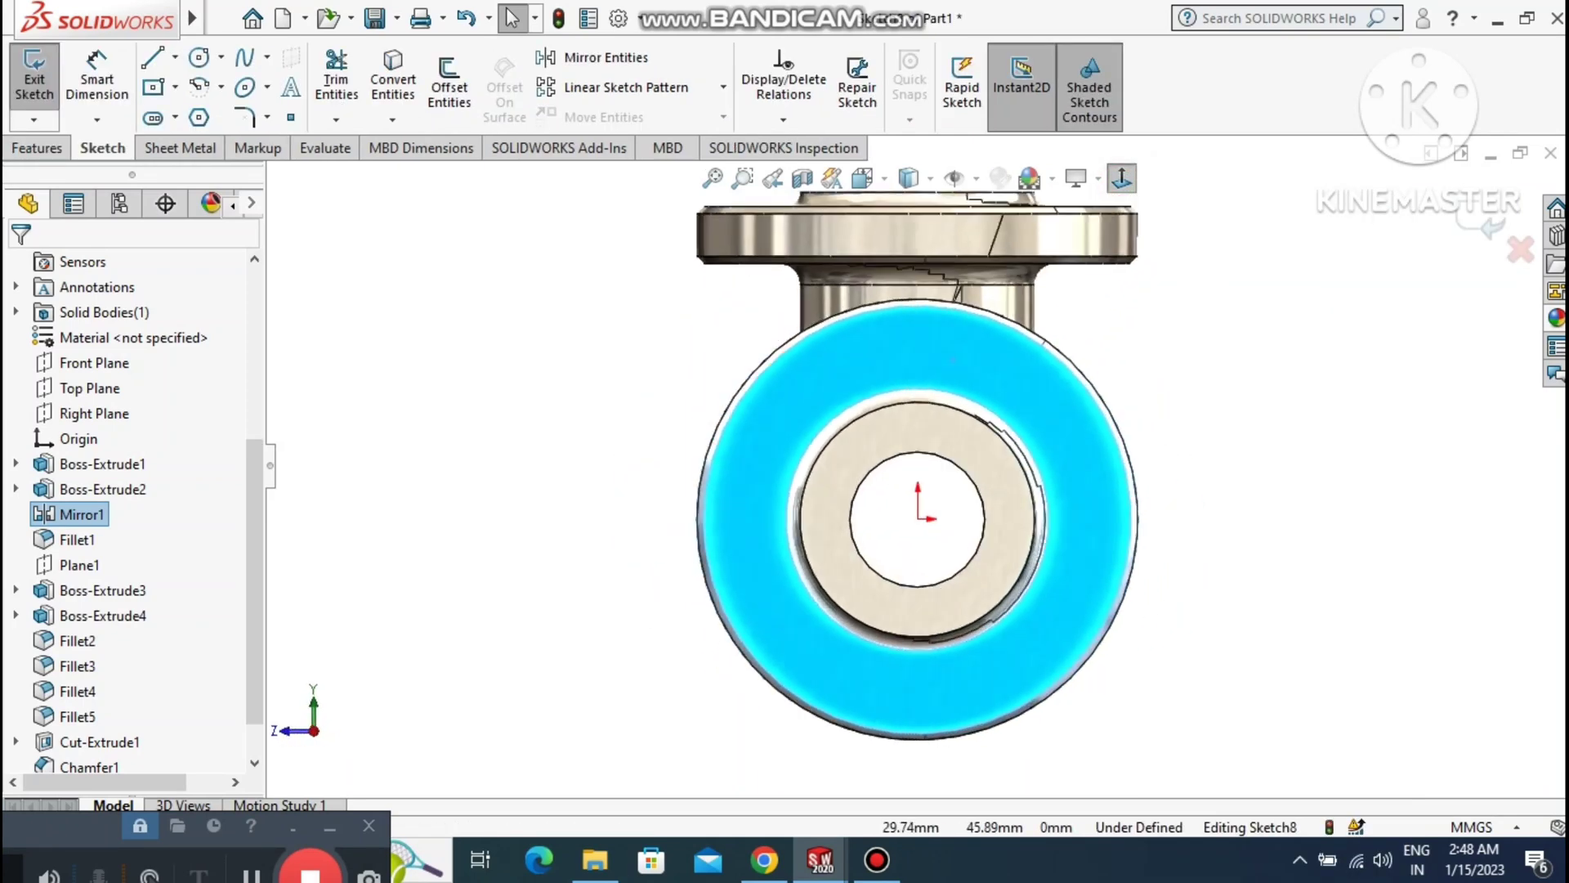
click(1337, 490)
click(1337, 490)
click(199, 57)
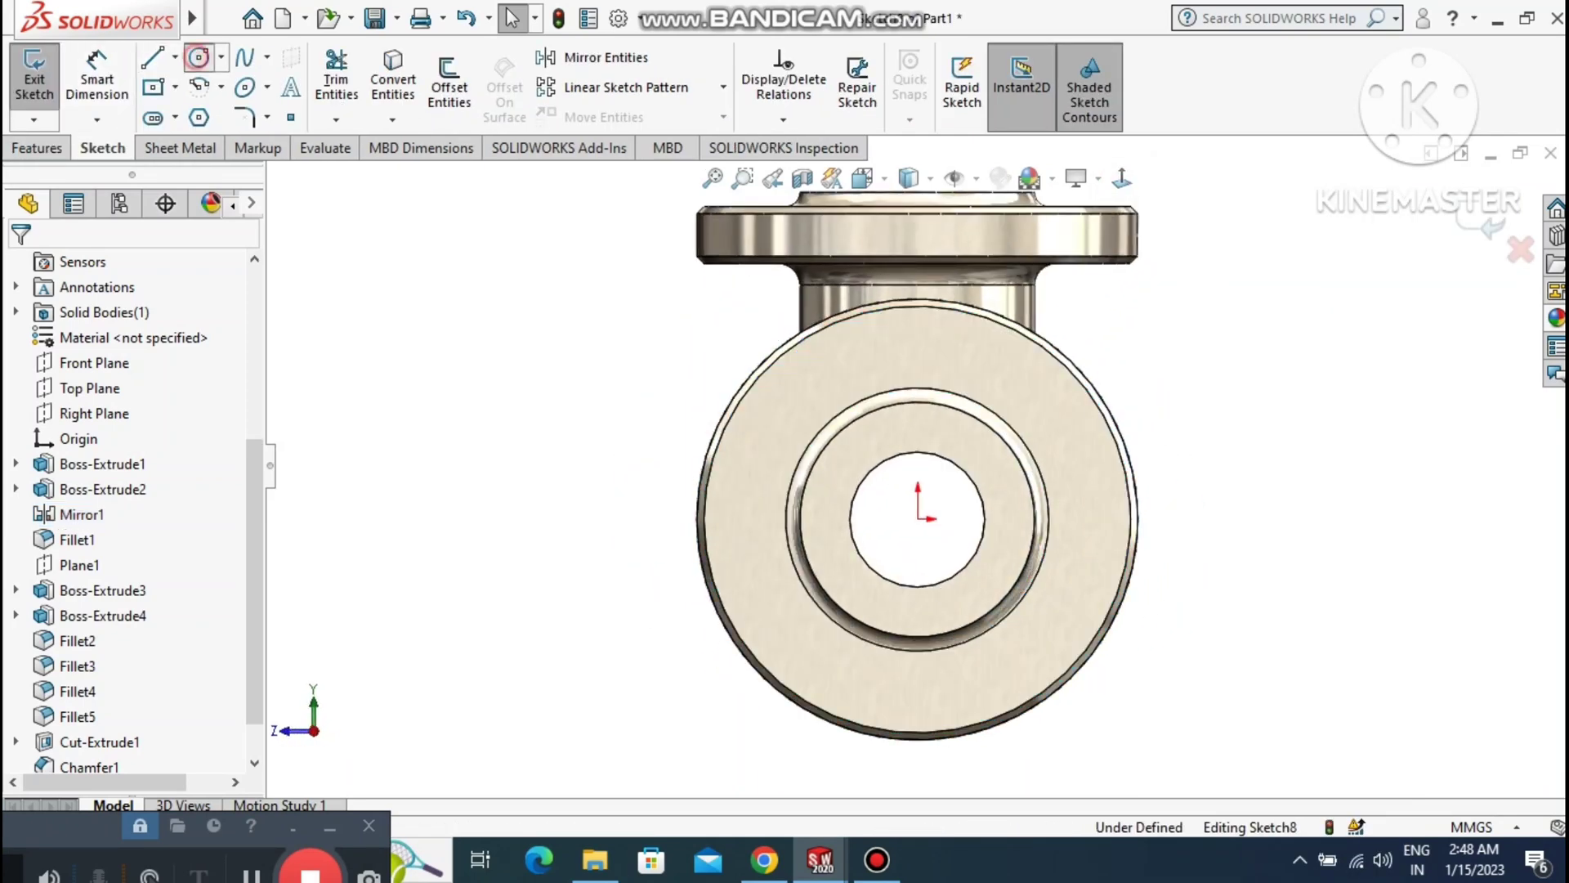
click(918, 518)
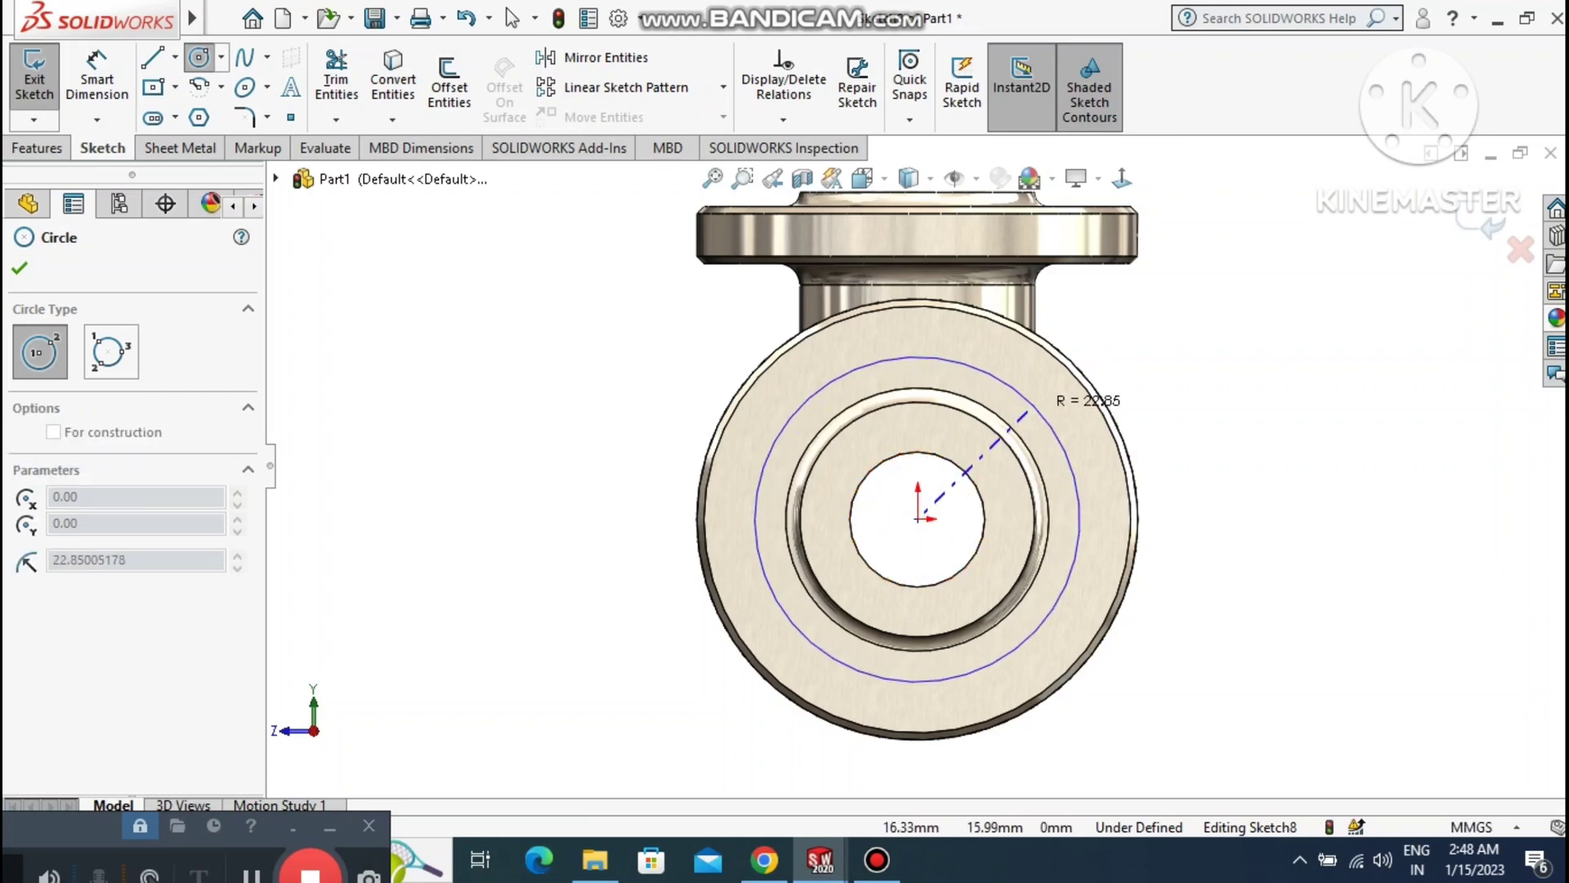
click(1035, 389)
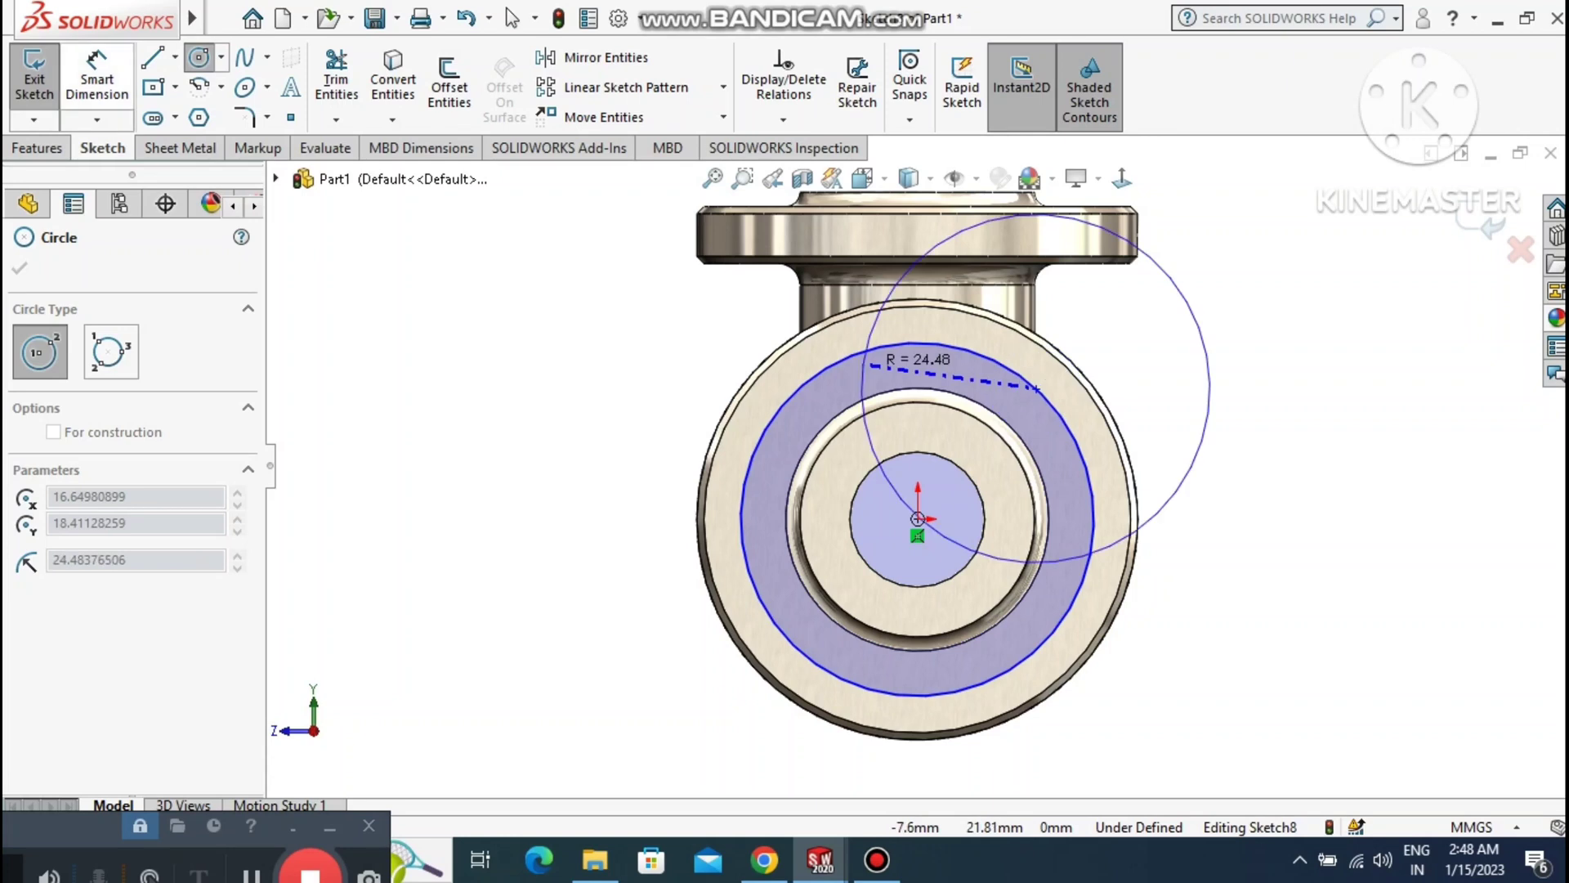
Dimension the origin-centred circle's diameter to 46 mm and convert the circle to construction geometry.
click(96, 82)
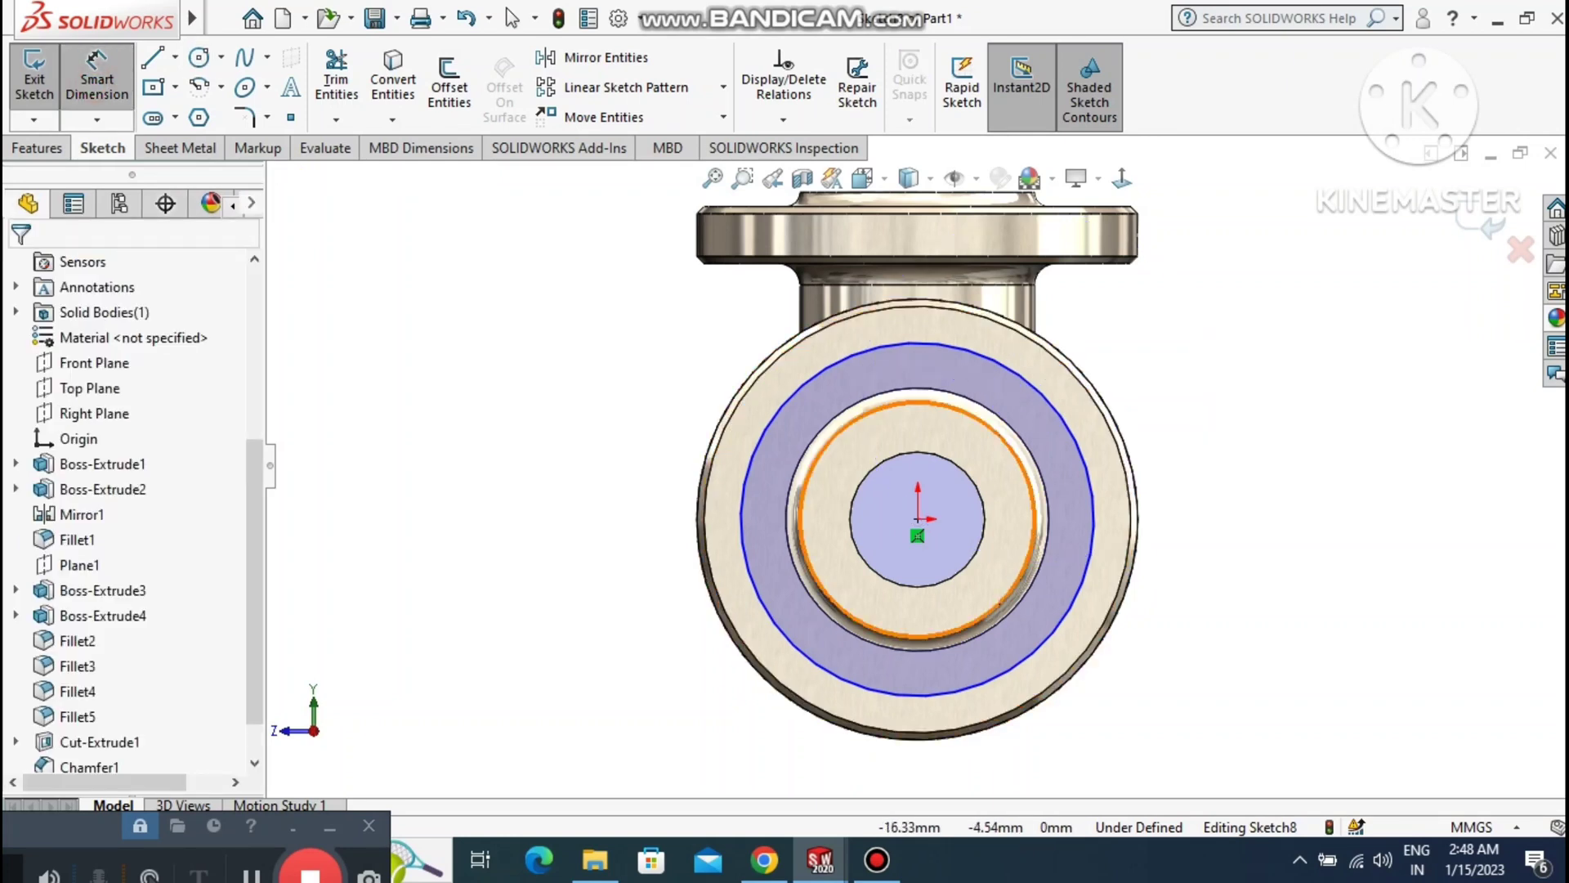
click(752, 581)
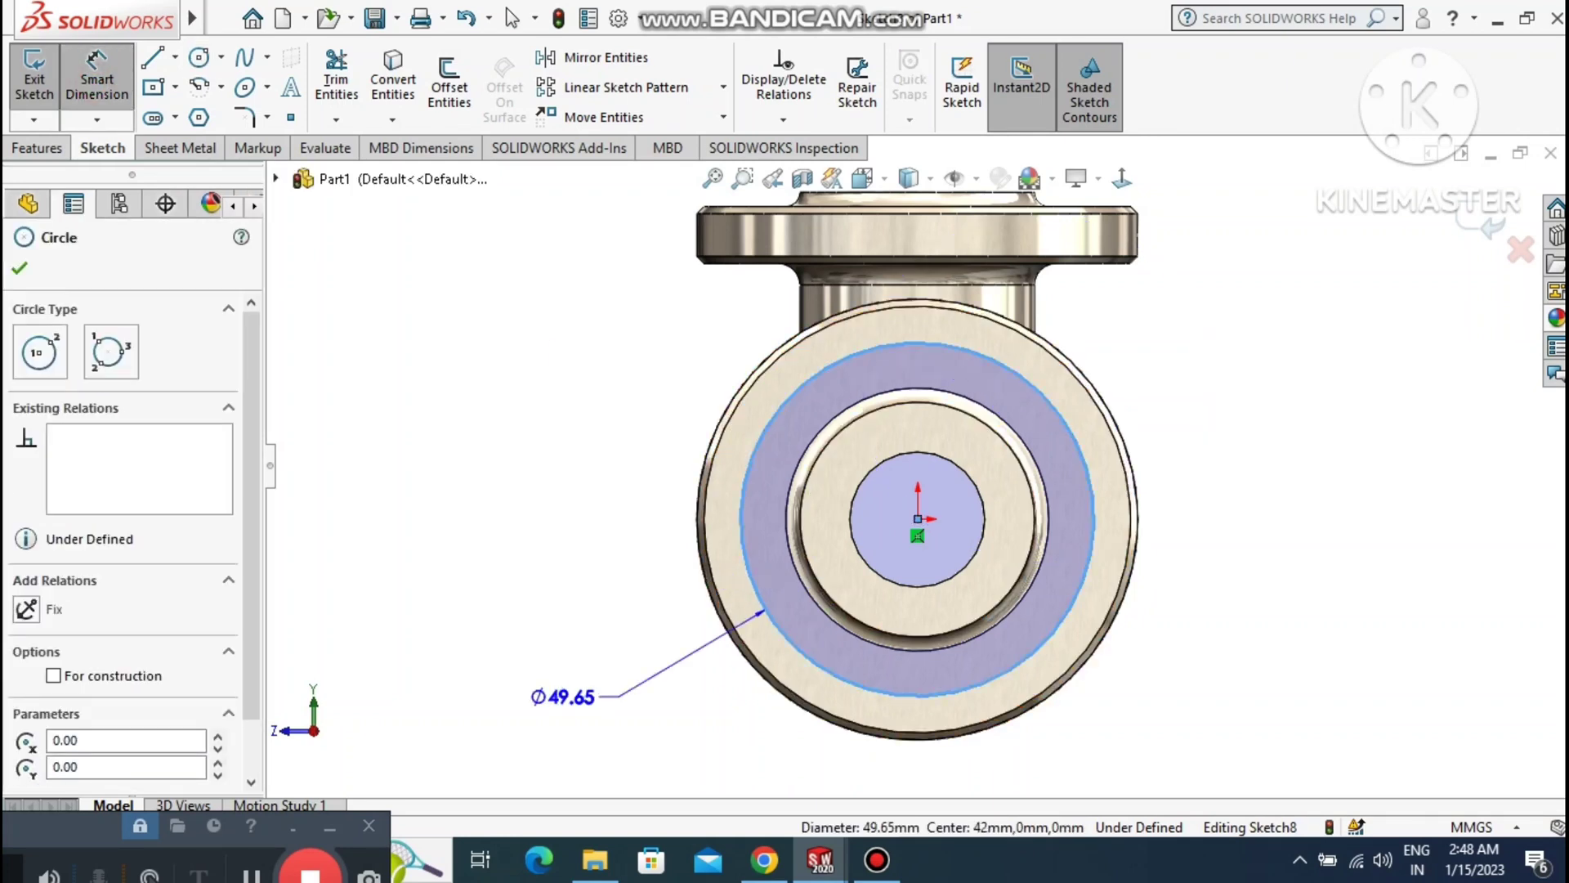
click(562, 697)
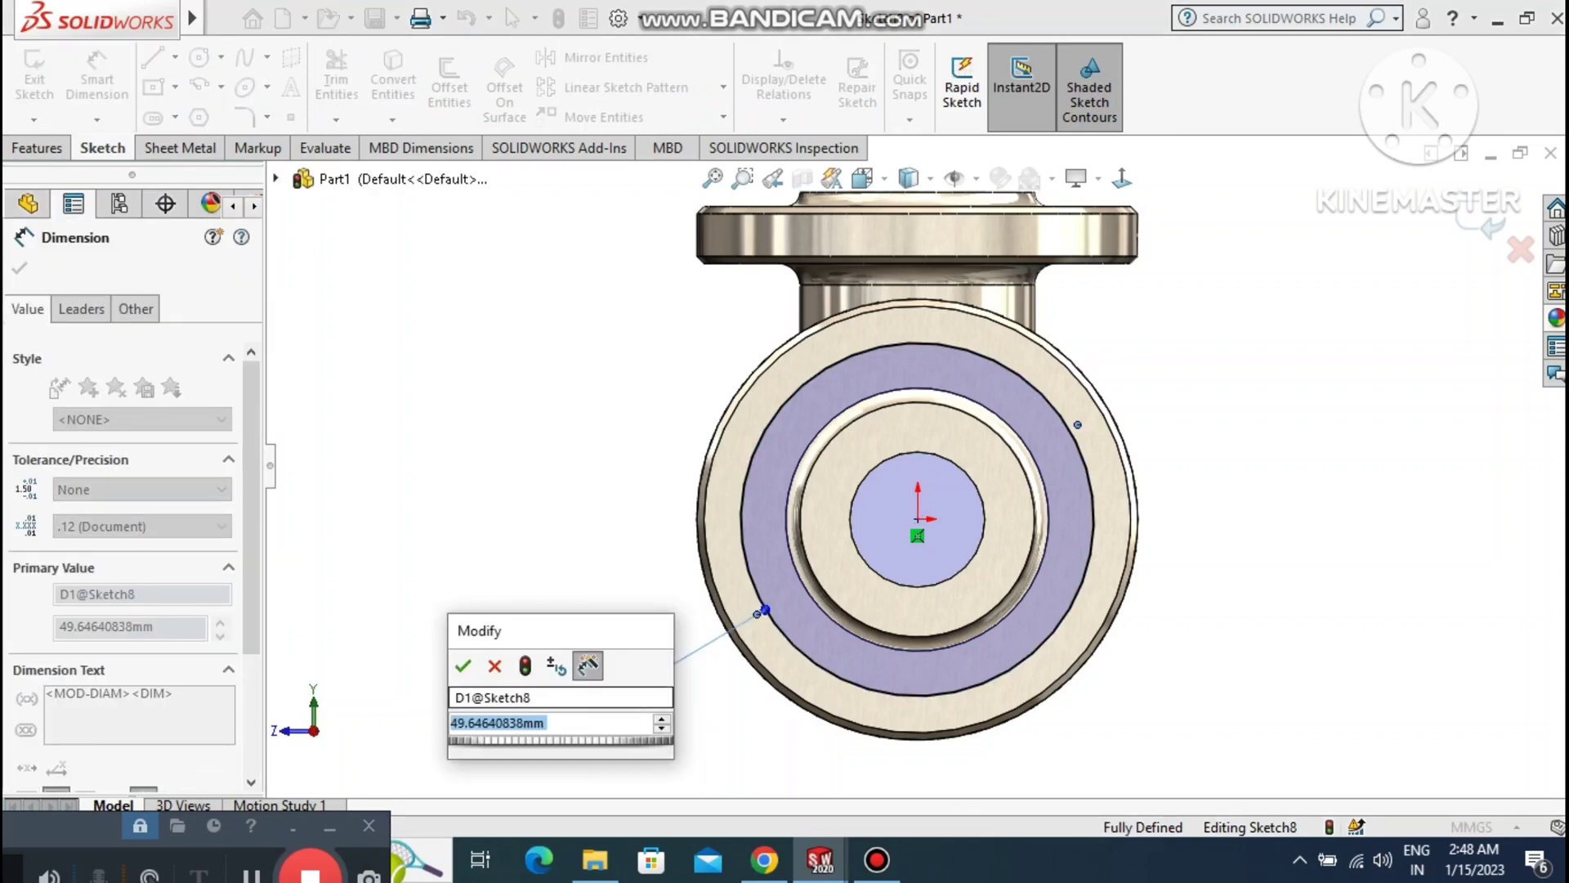
text(46)
key(Return)
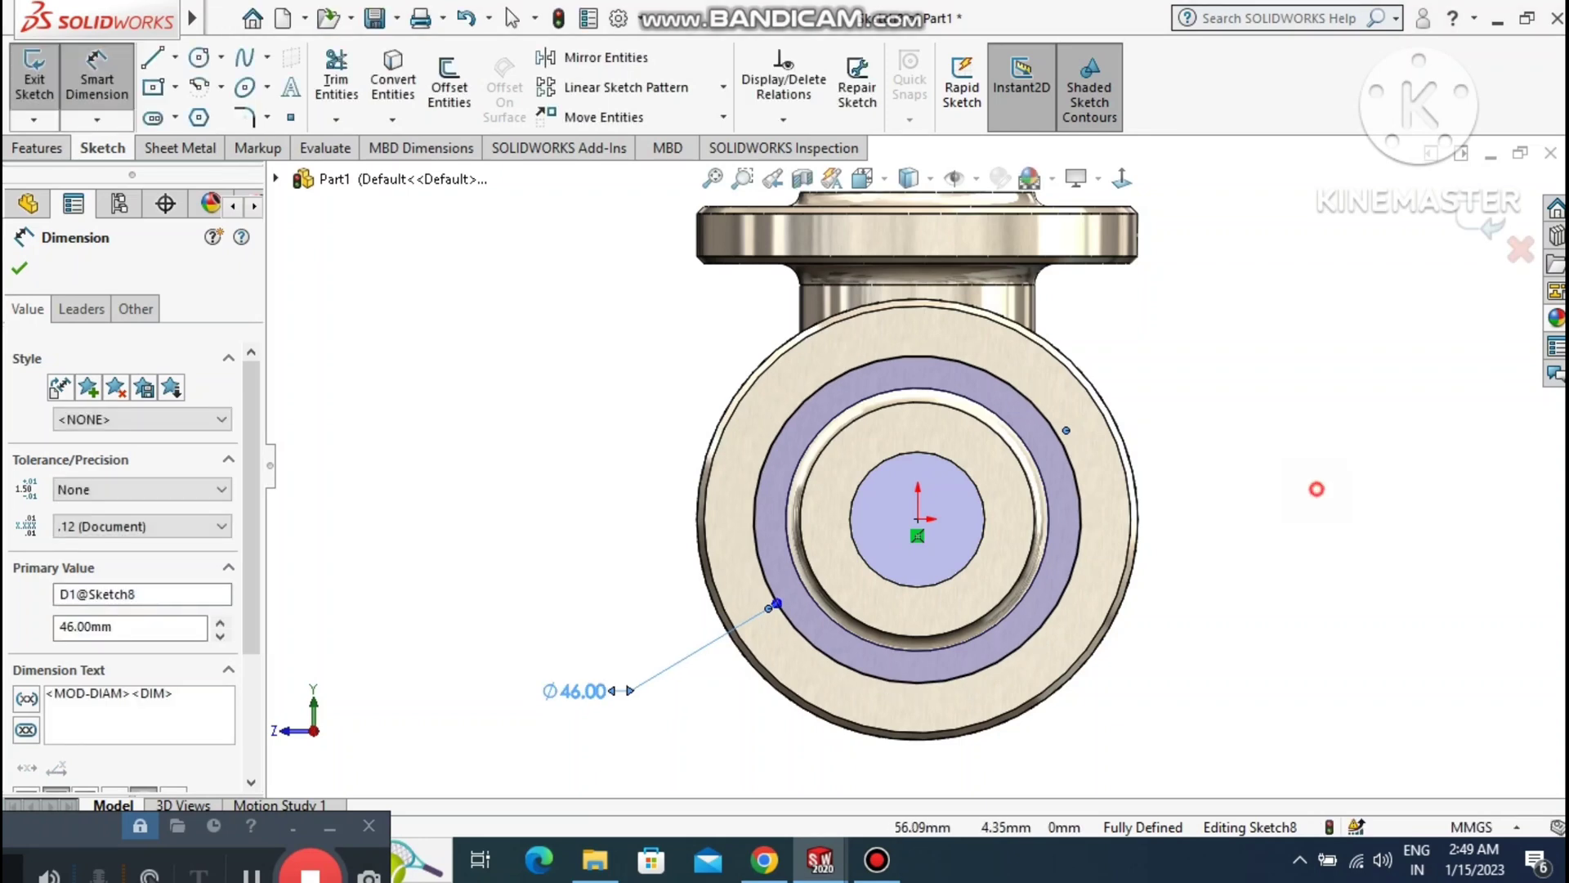
click(1316, 489)
click(97, 79)
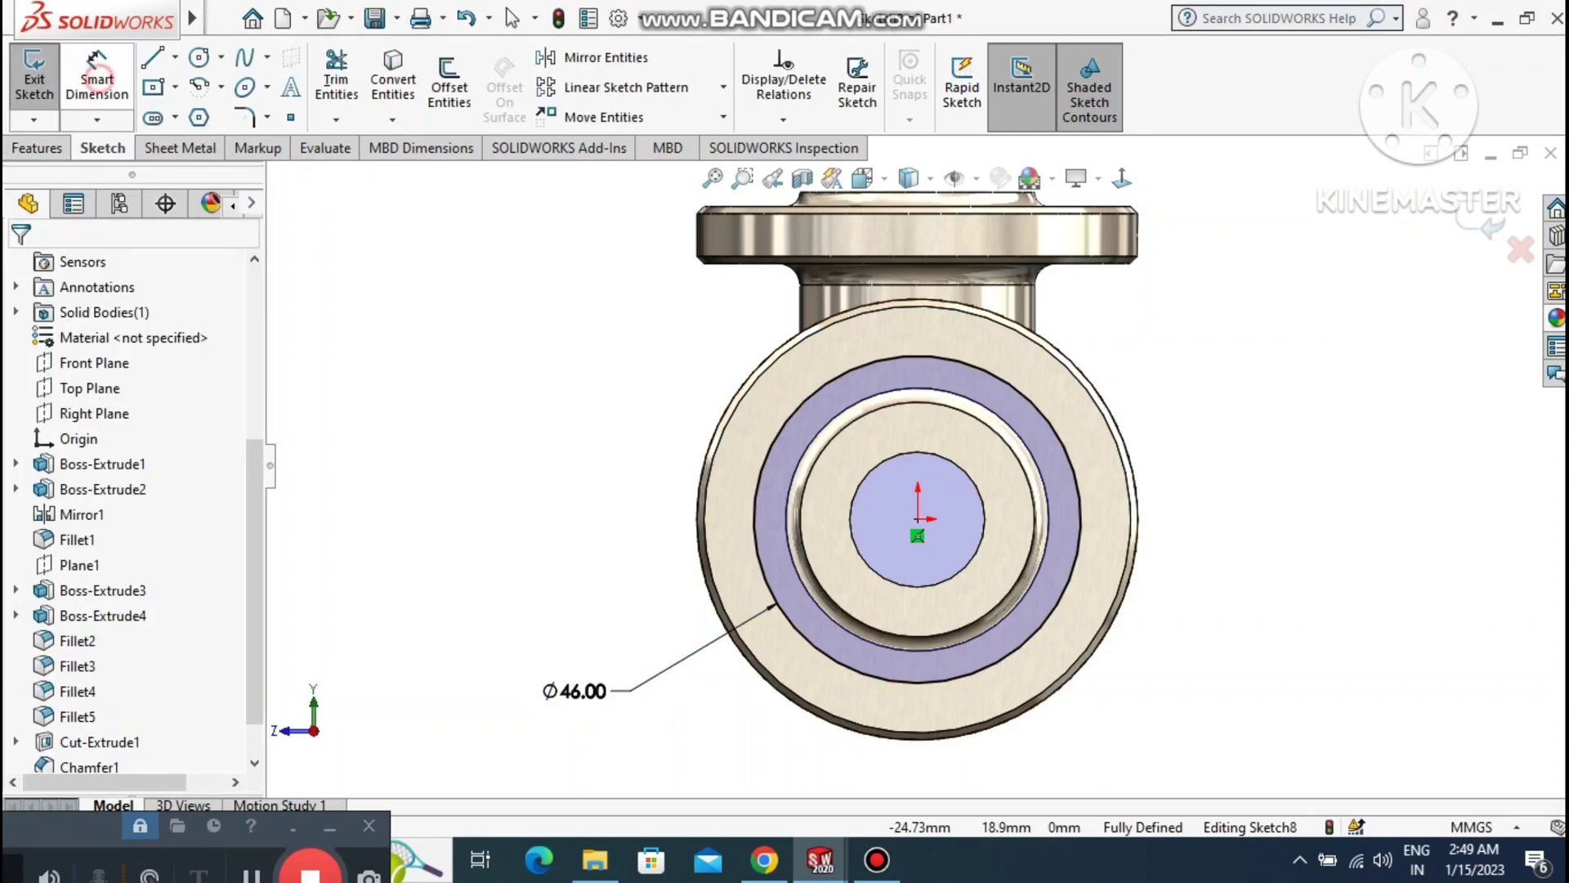
click(512, 18)
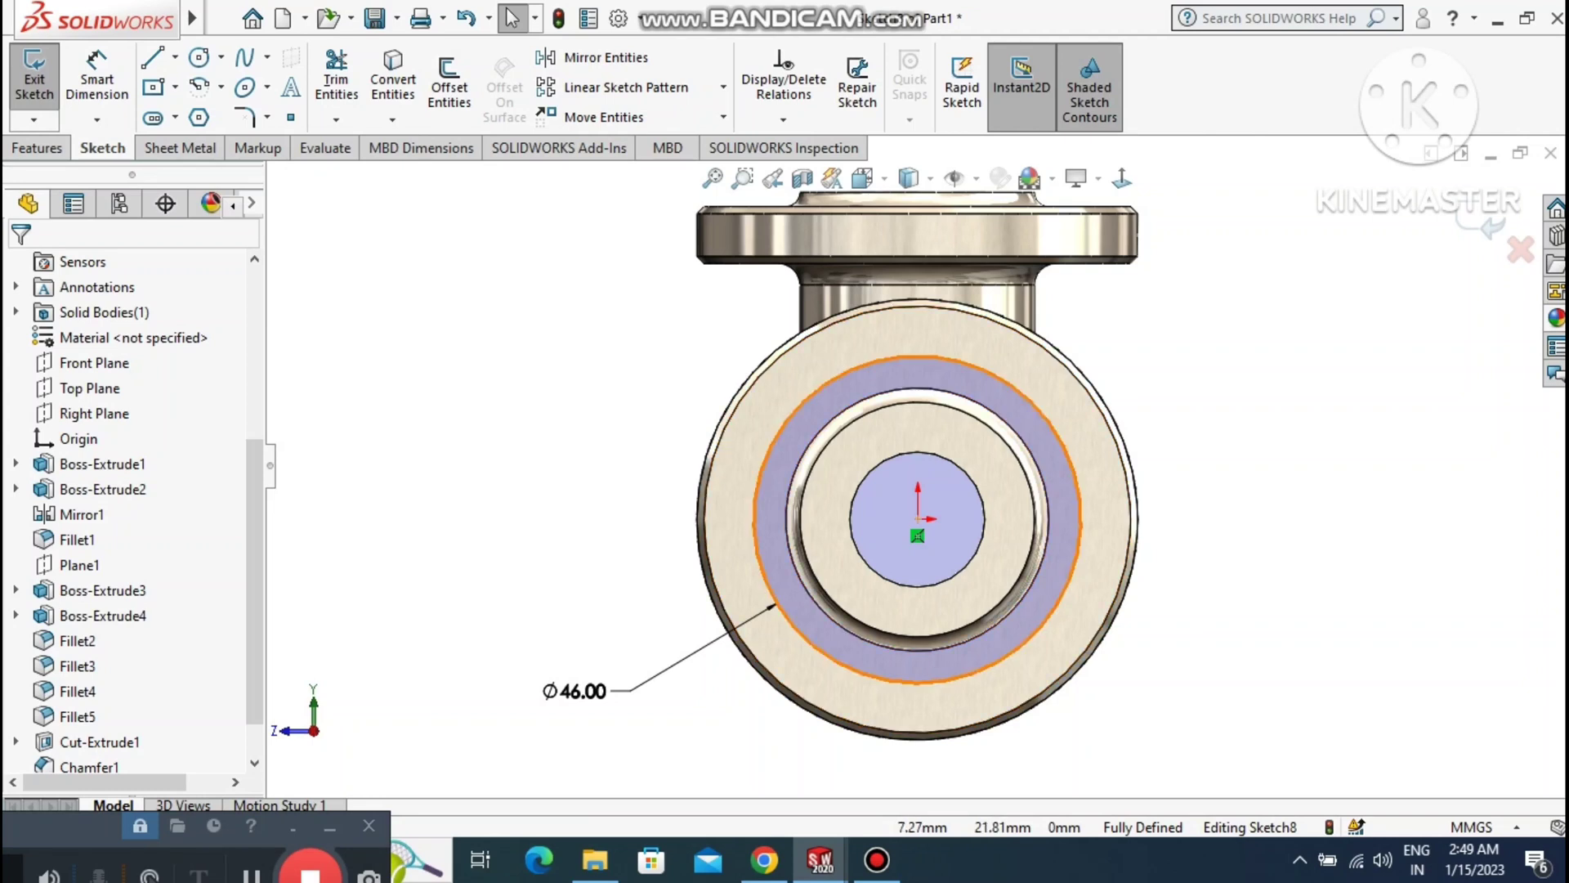
click(970, 363)
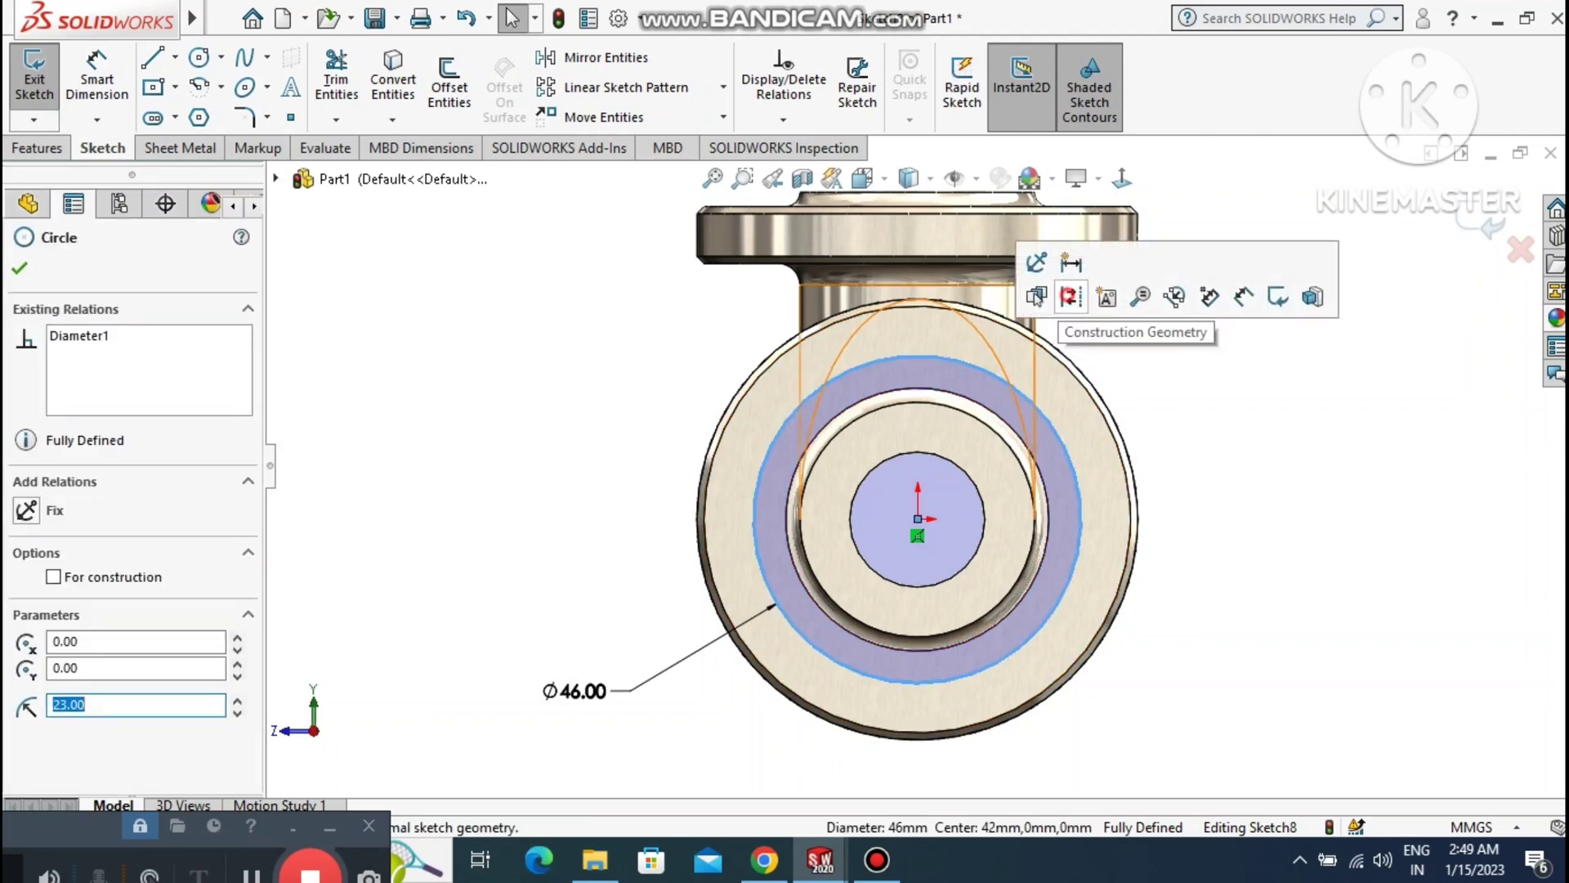
click(1065, 297)
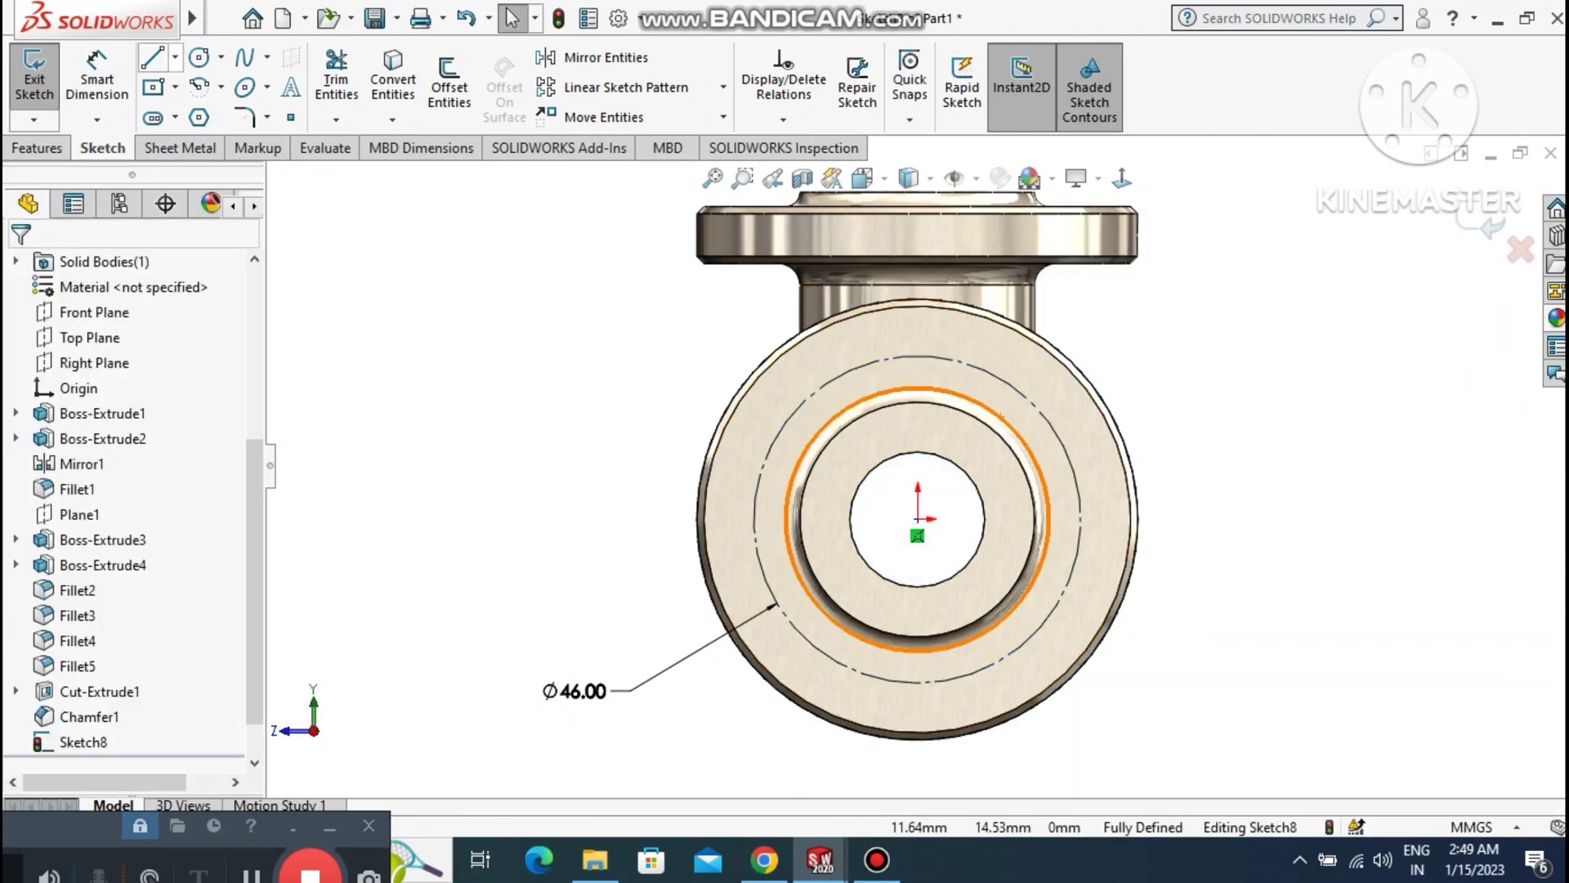
Sketch a bolt-hole circle about 5.4 mm in diameter, centred on the upper quadrant point of the construction circle.
click(190, 56)
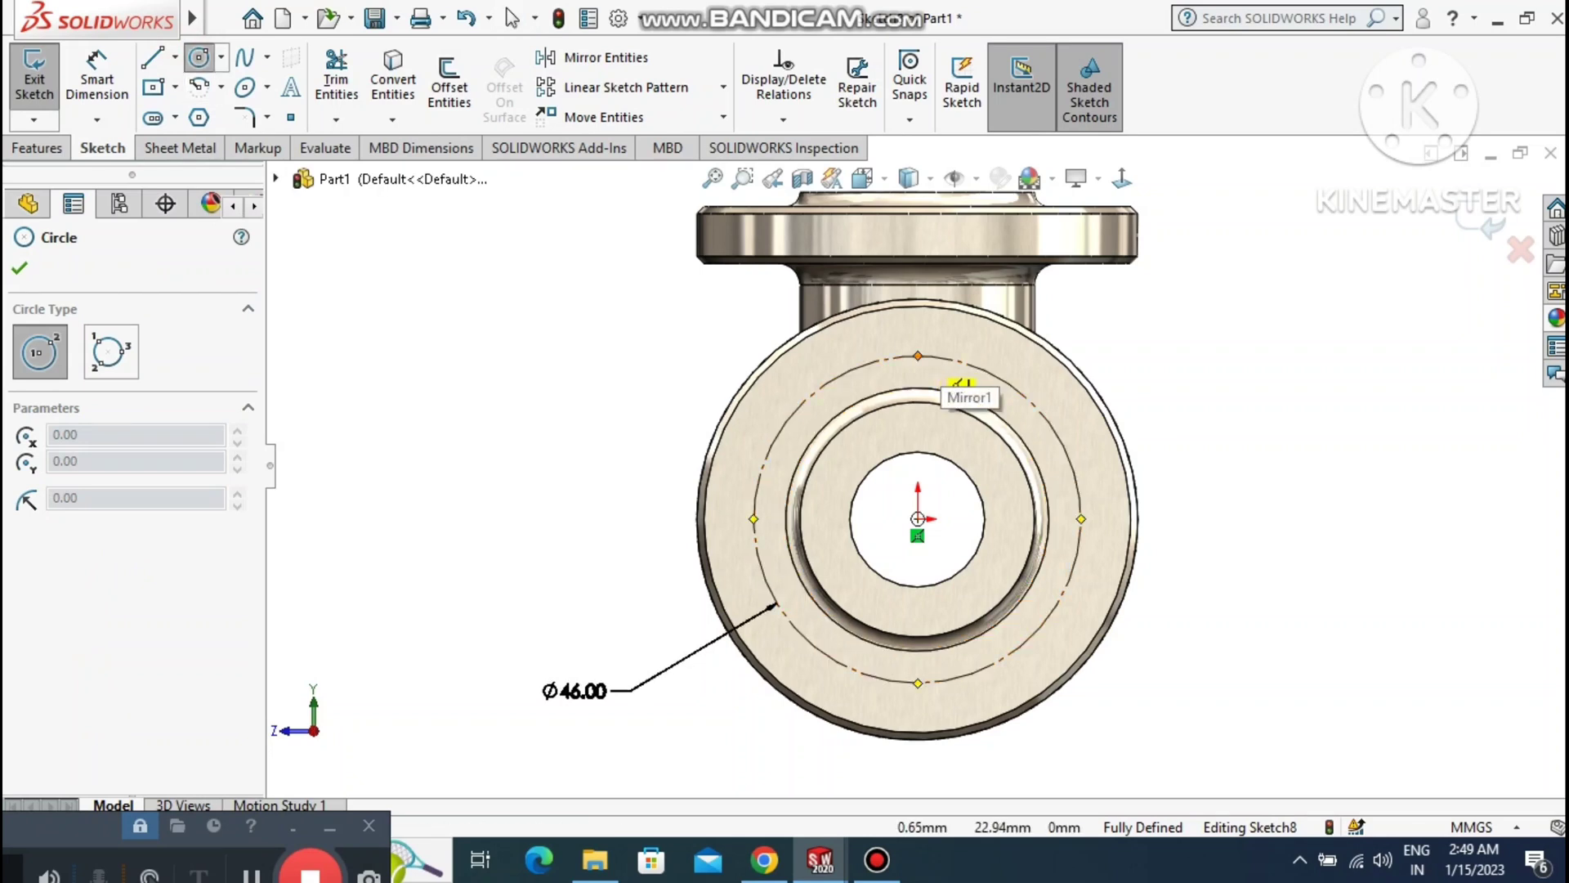
click(917, 356)
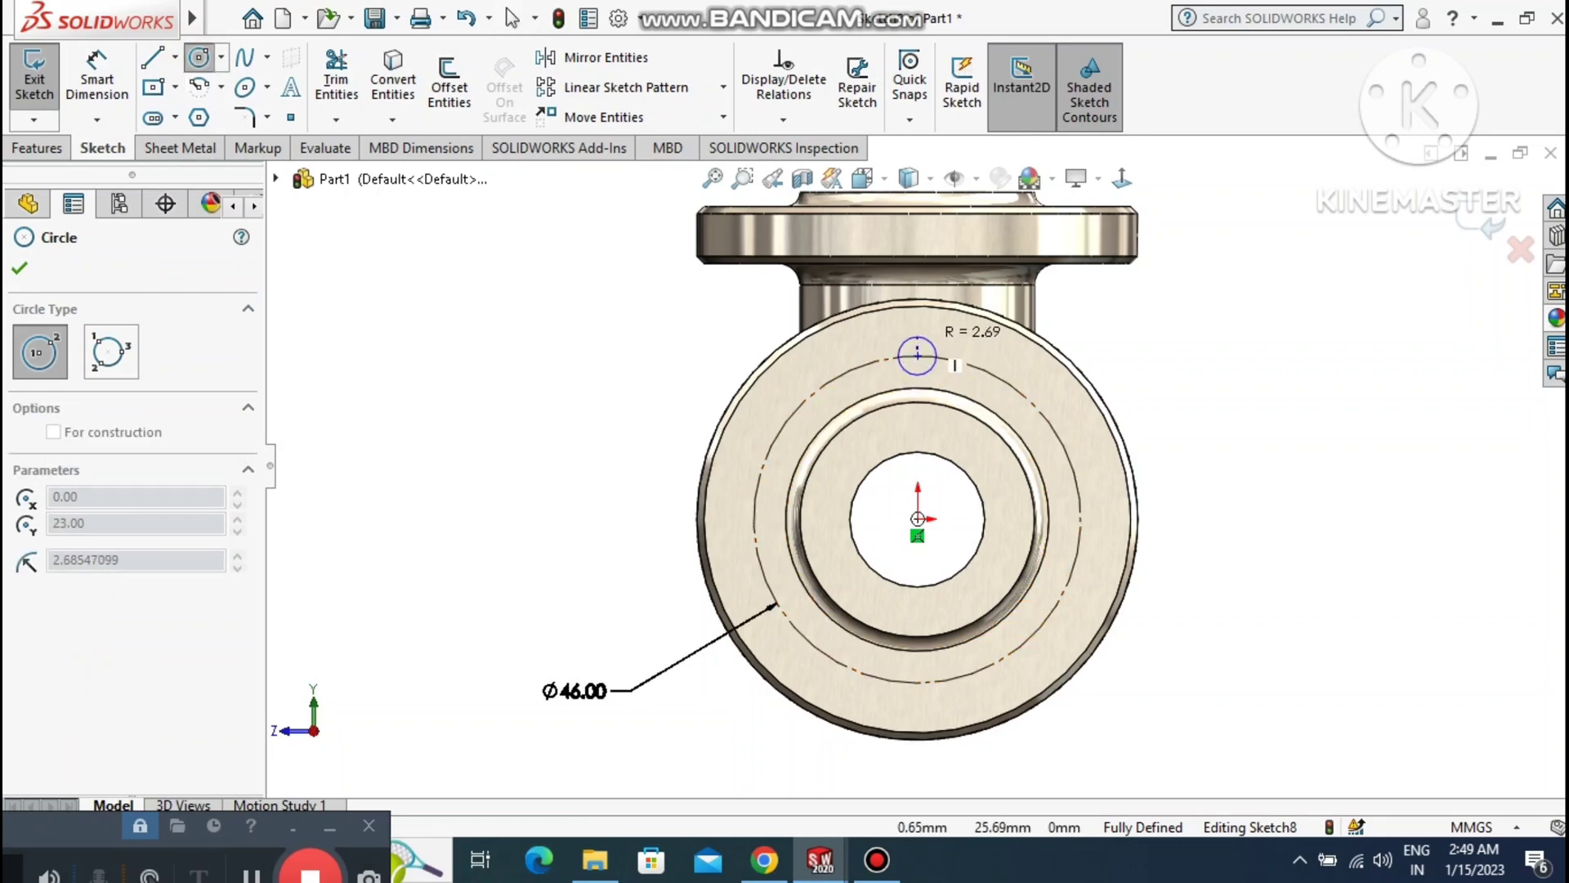
click(922, 336)
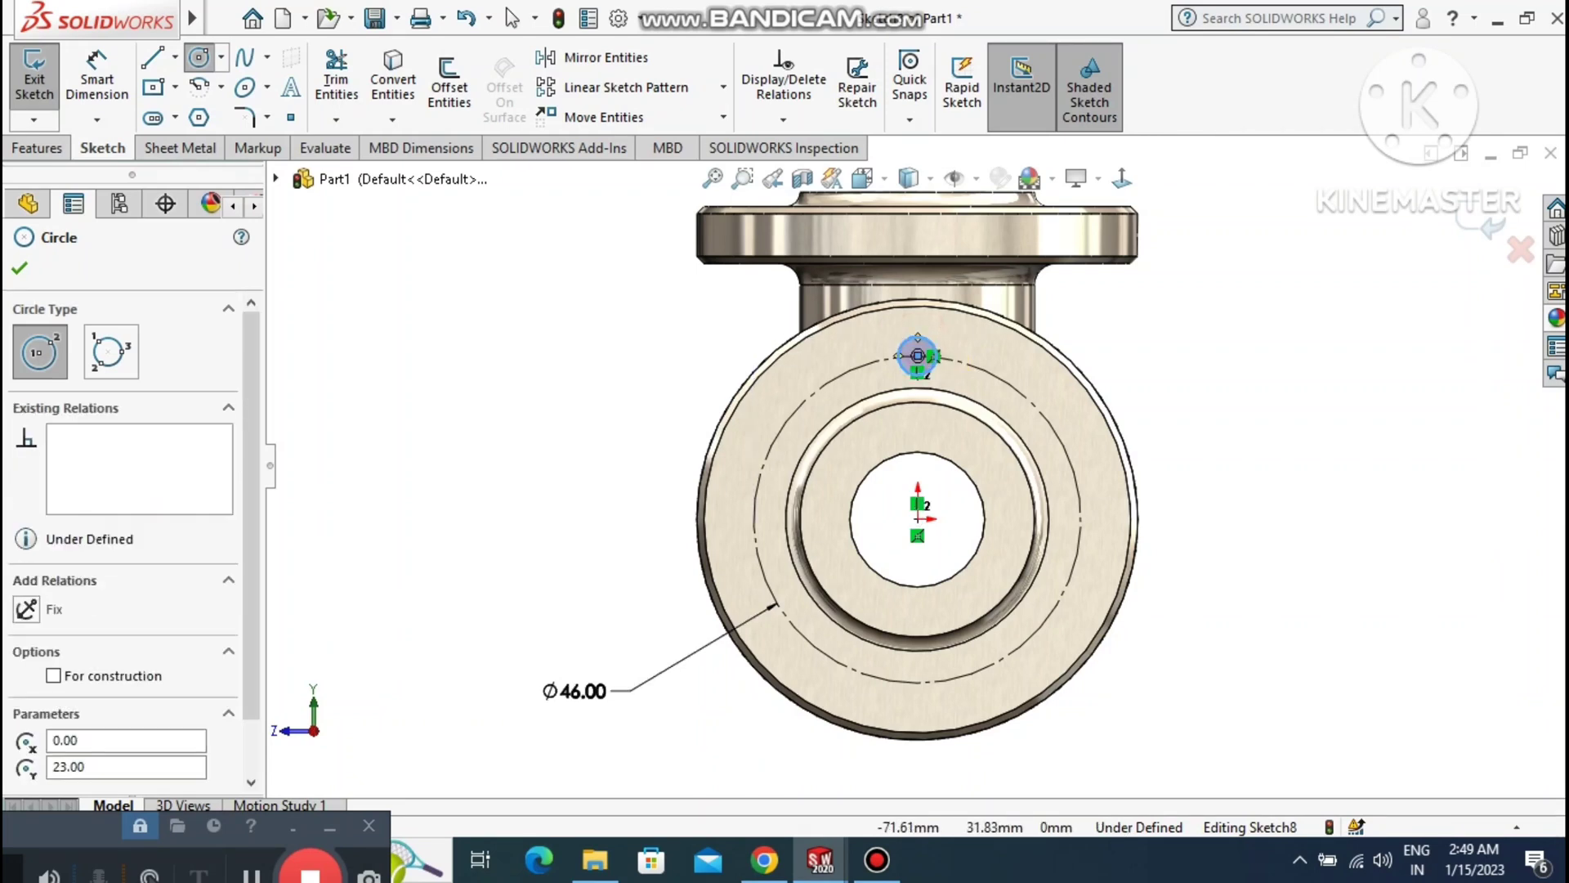
key(Escape)
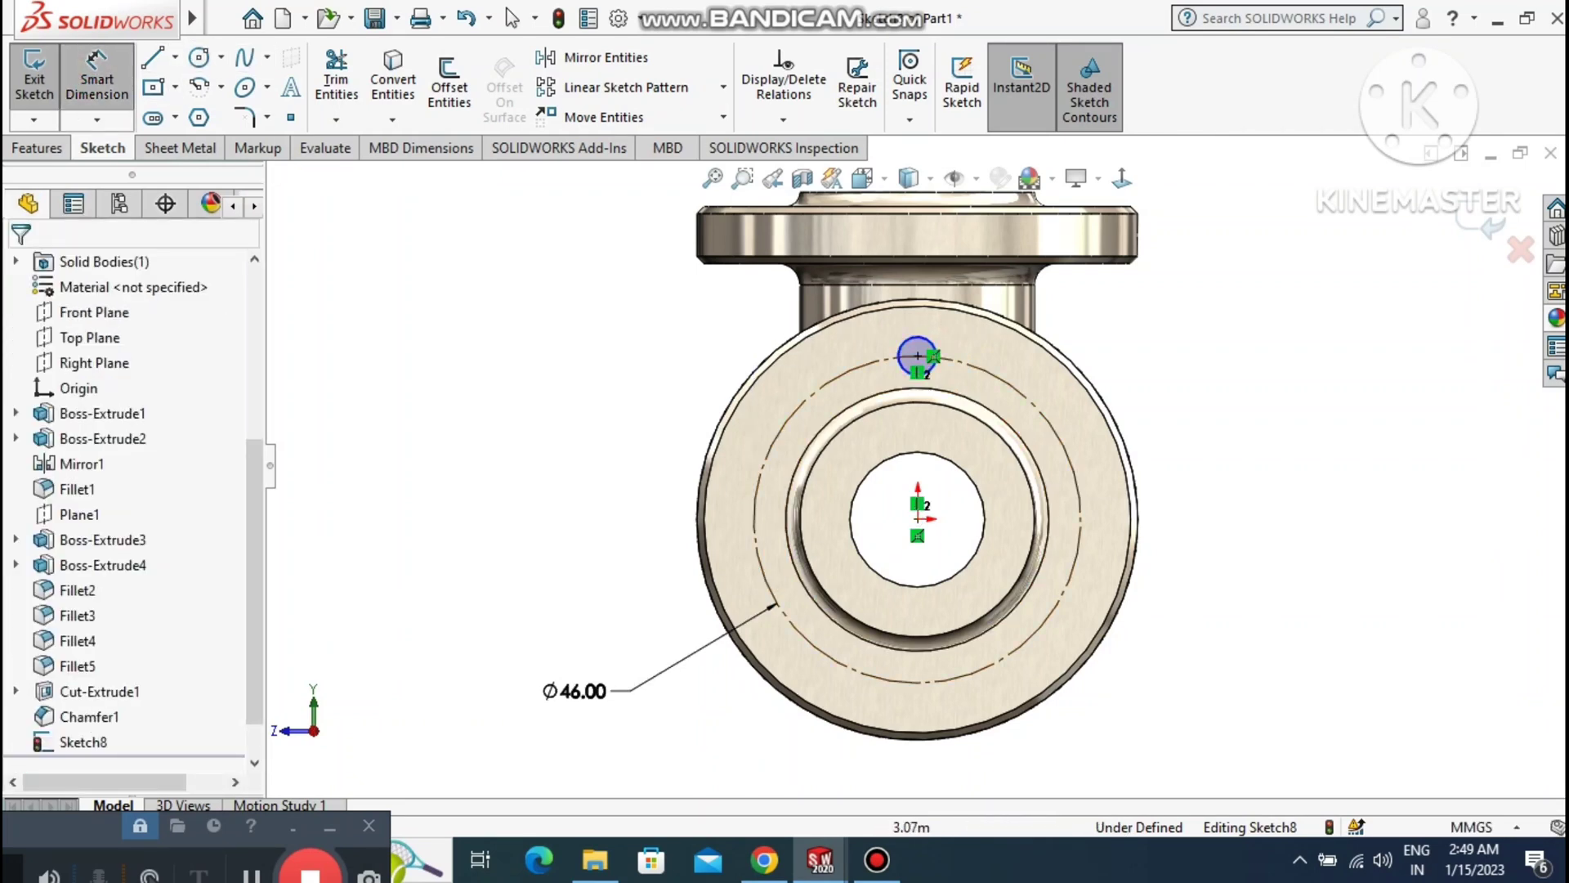
Dimension the small bolt-hole circle's diameter to 5.5 mm.
click(918, 356)
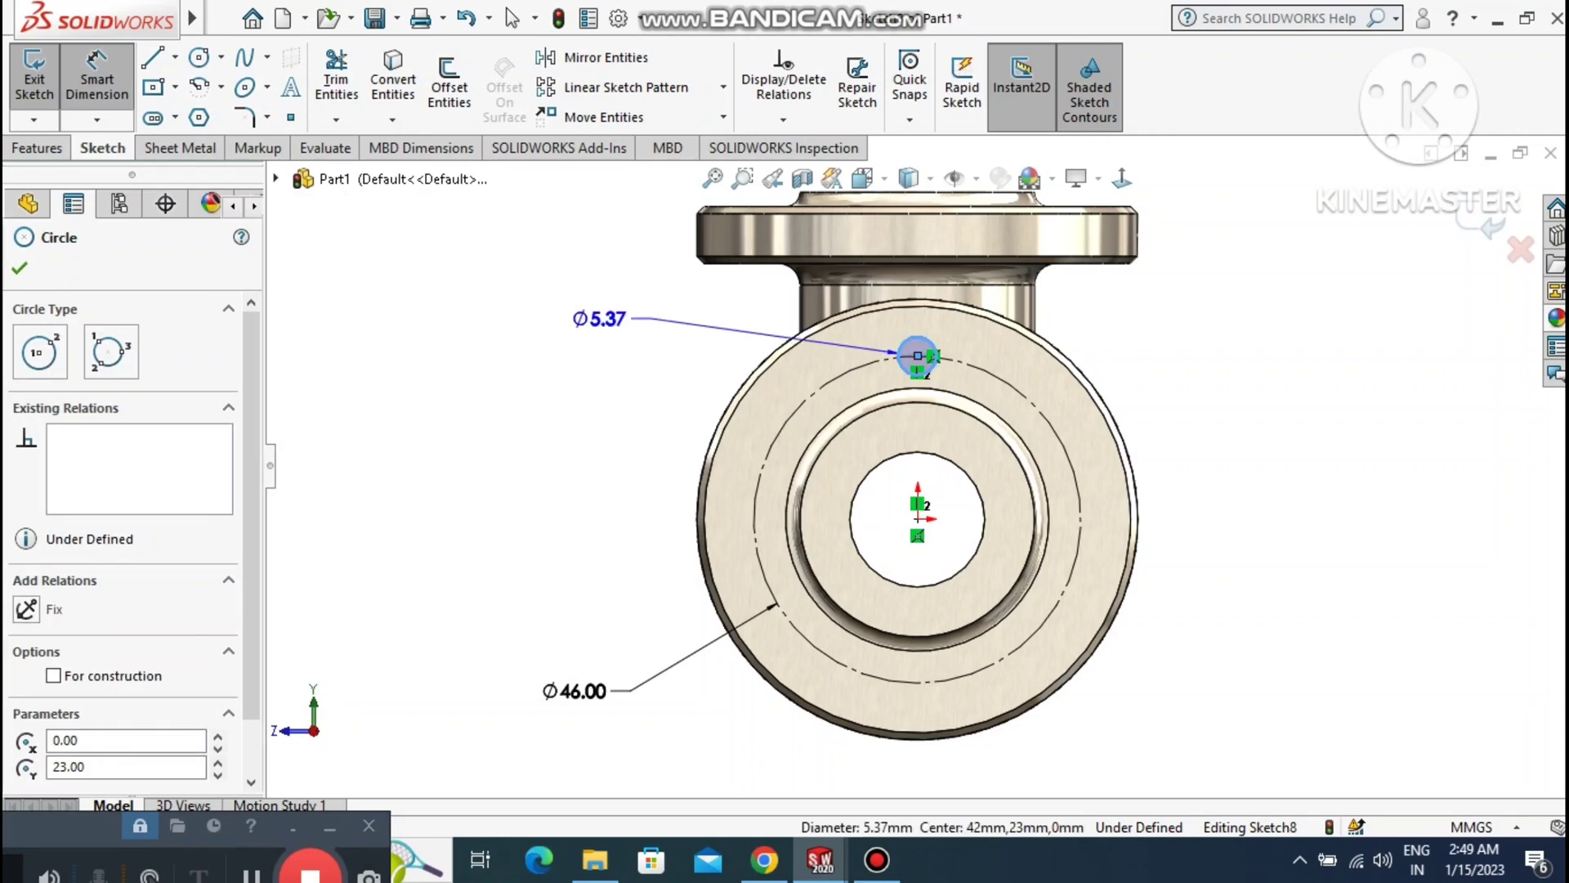
click(599, 319)
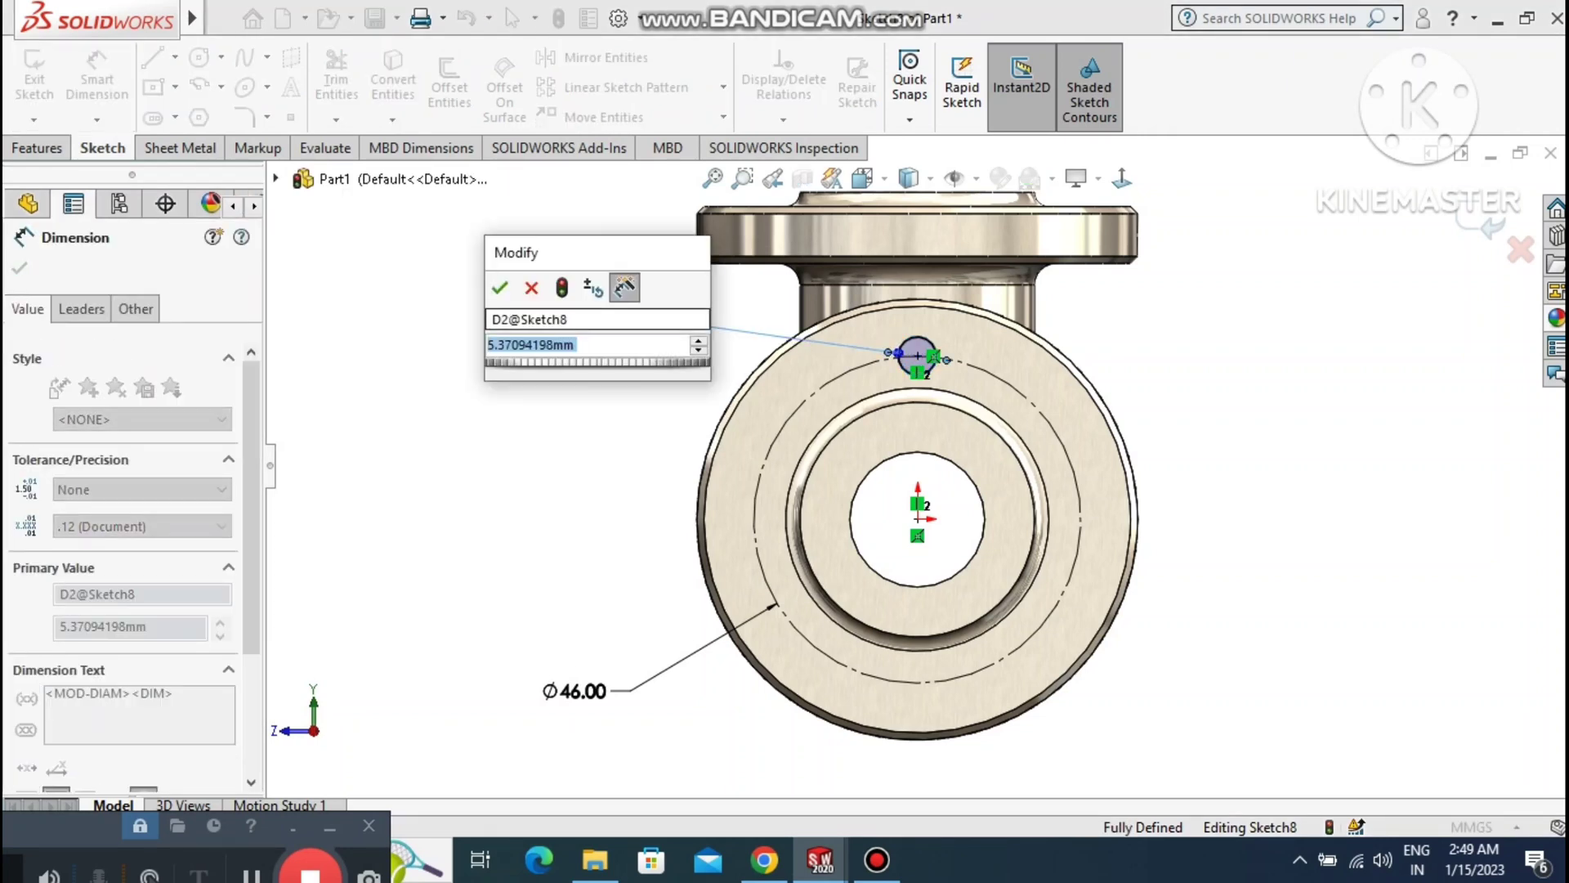
text(5.5)
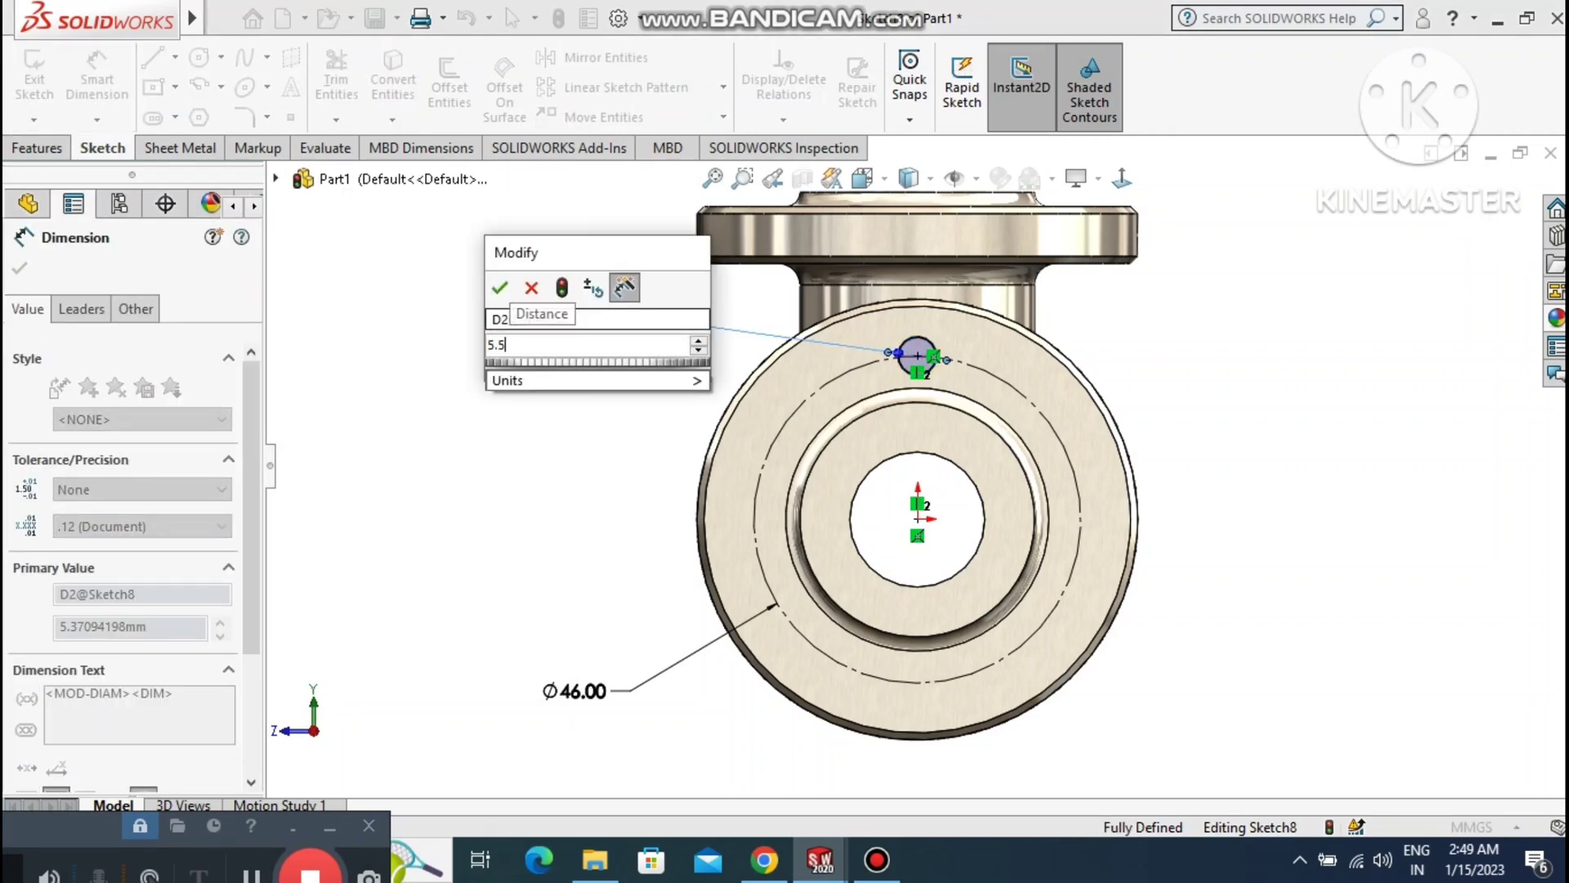
key(Return)
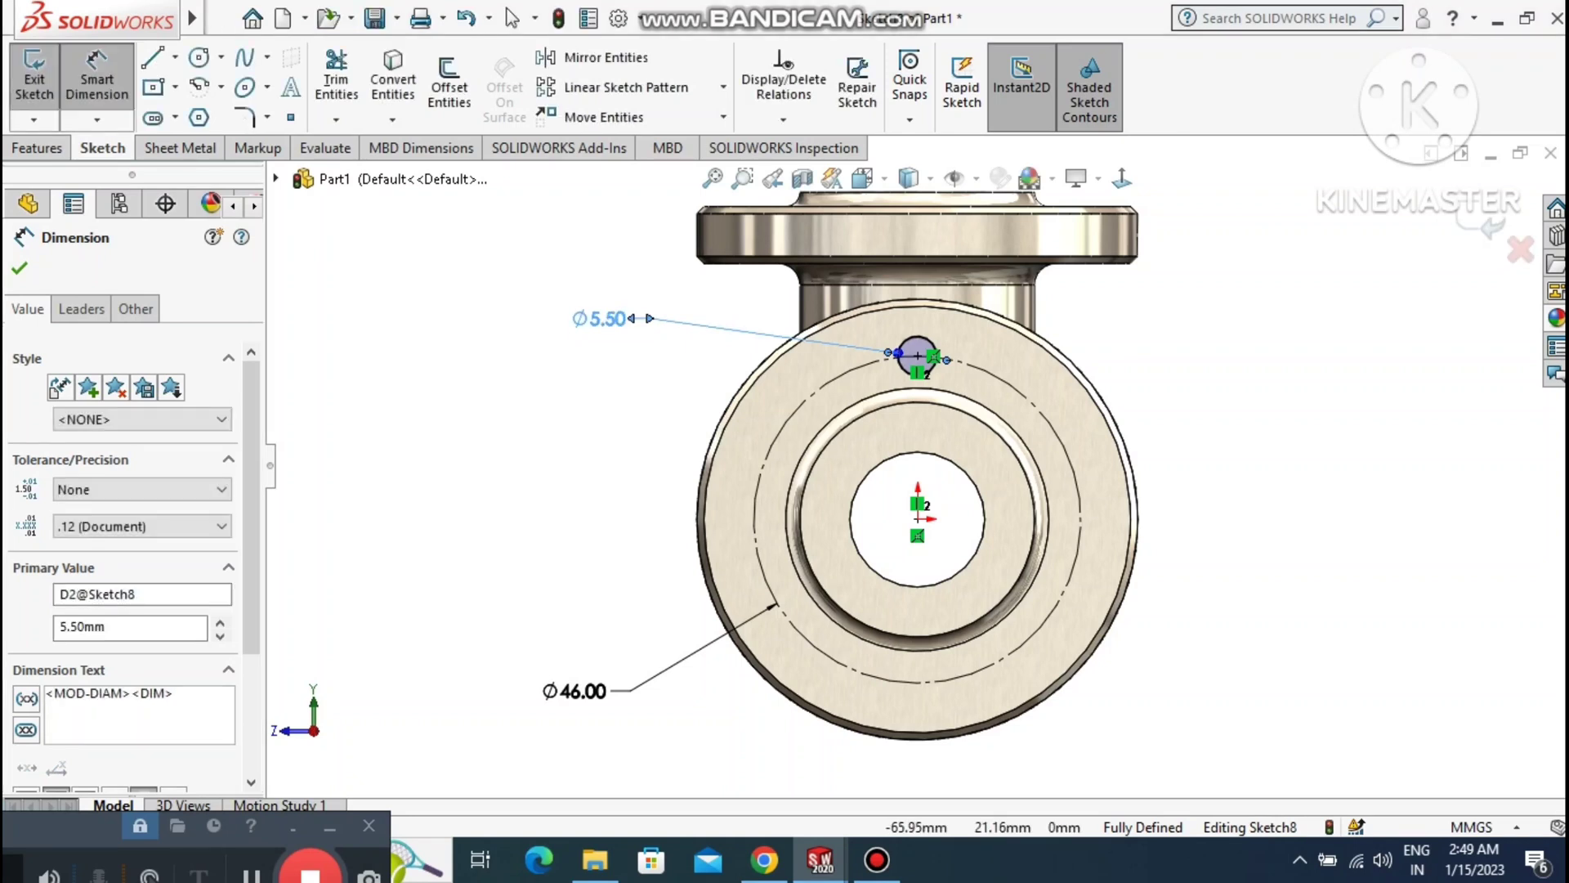
click(505, 405)
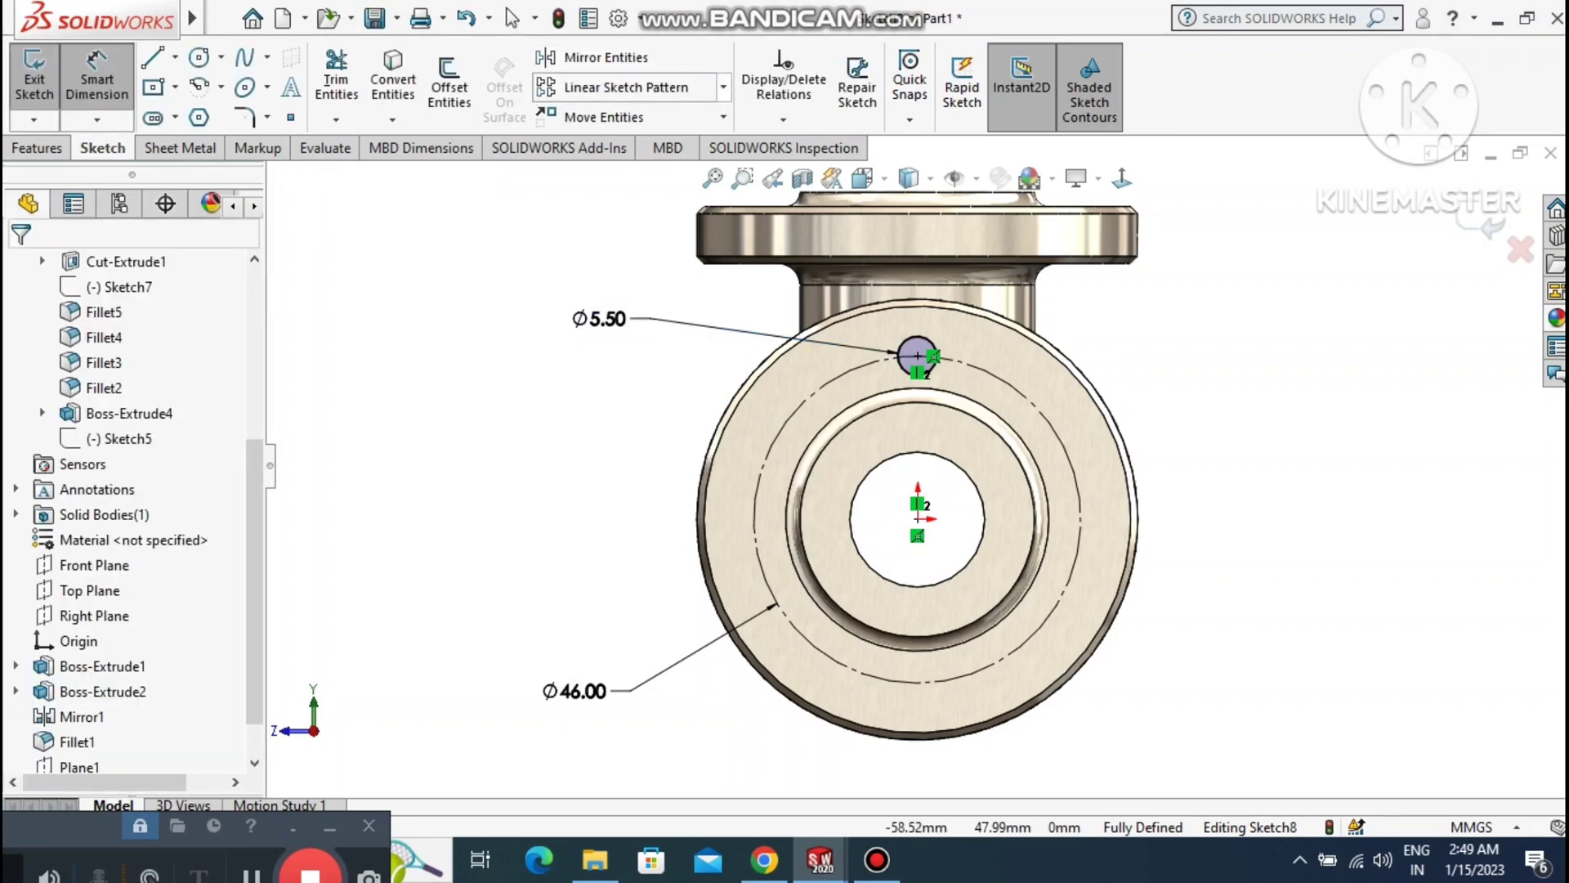
Circular-pattern the bolt-hole circle about the origin with 4 equally spaced instances over 360 degrees.
click(723, 86)
click(645, 144)
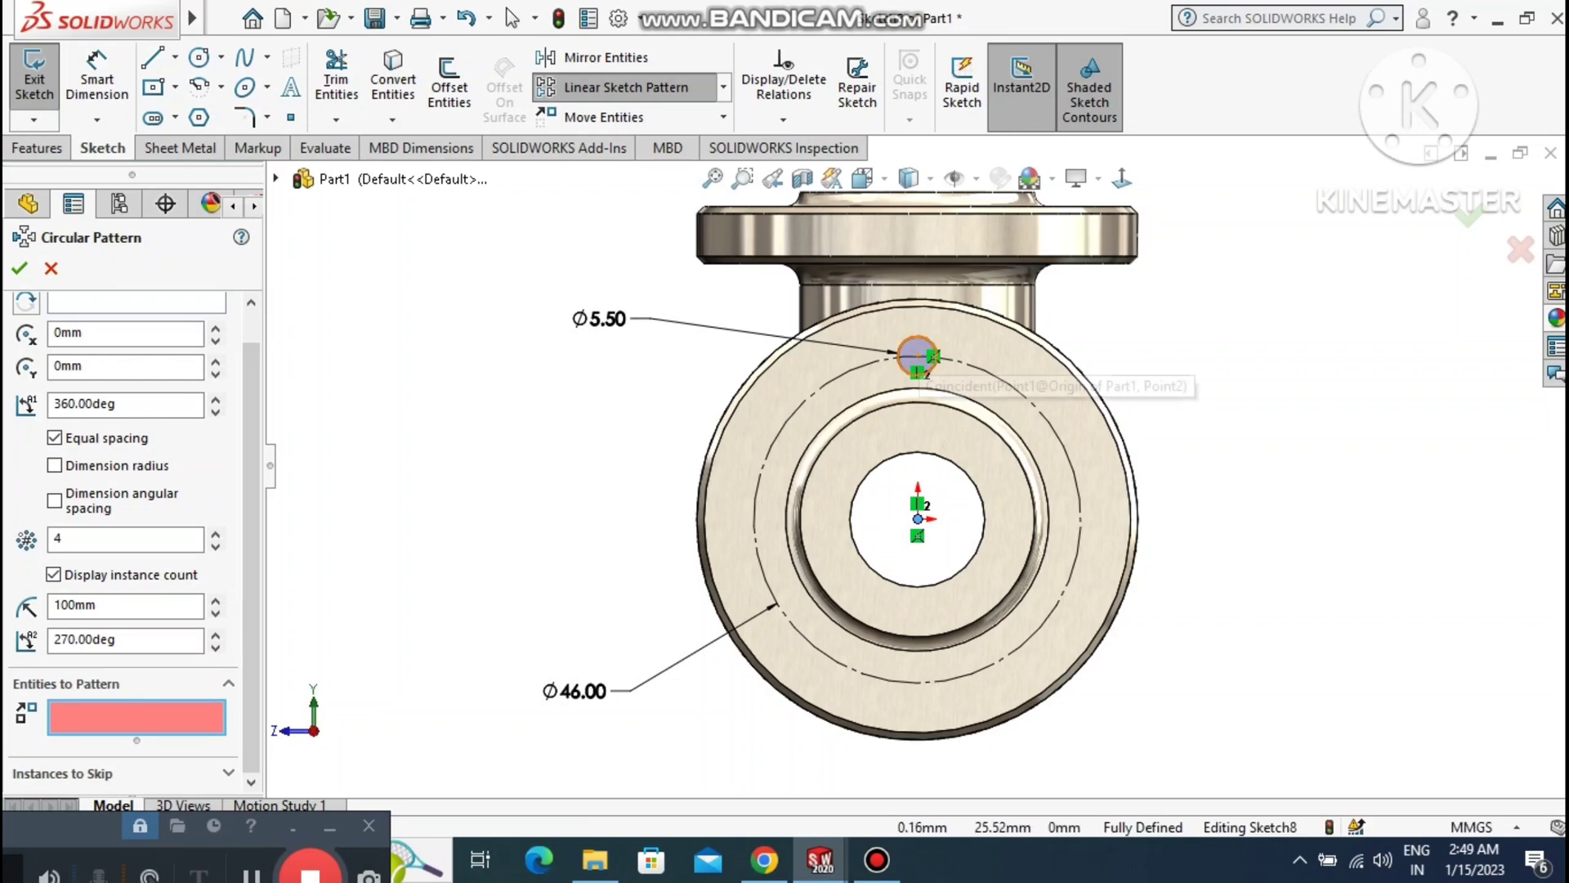
click(918, 339)
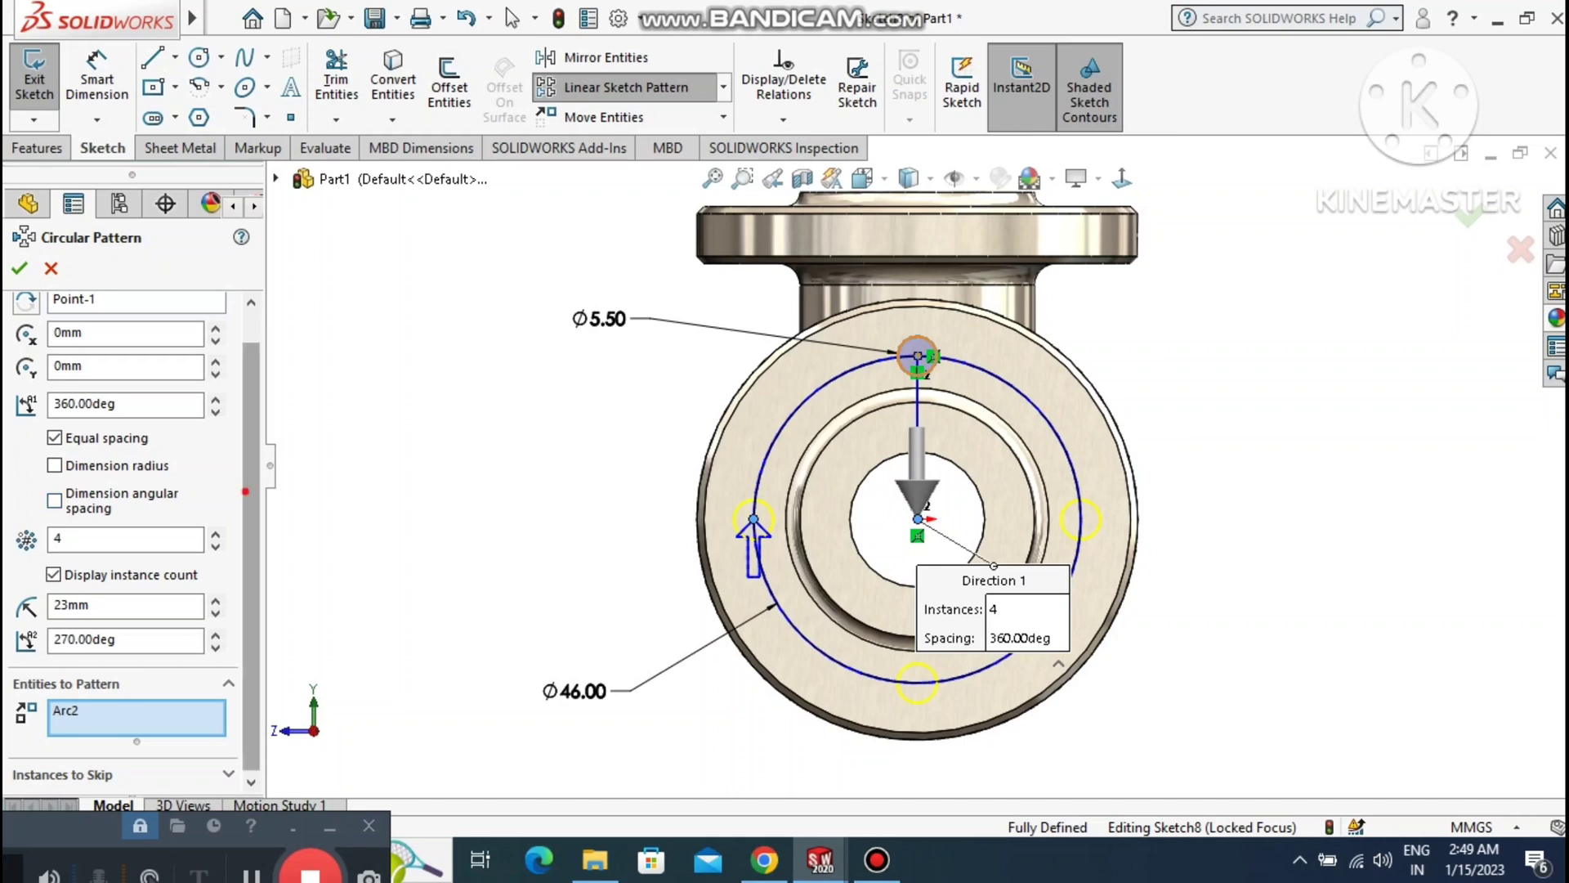
scroll(248, 490, up, 1)
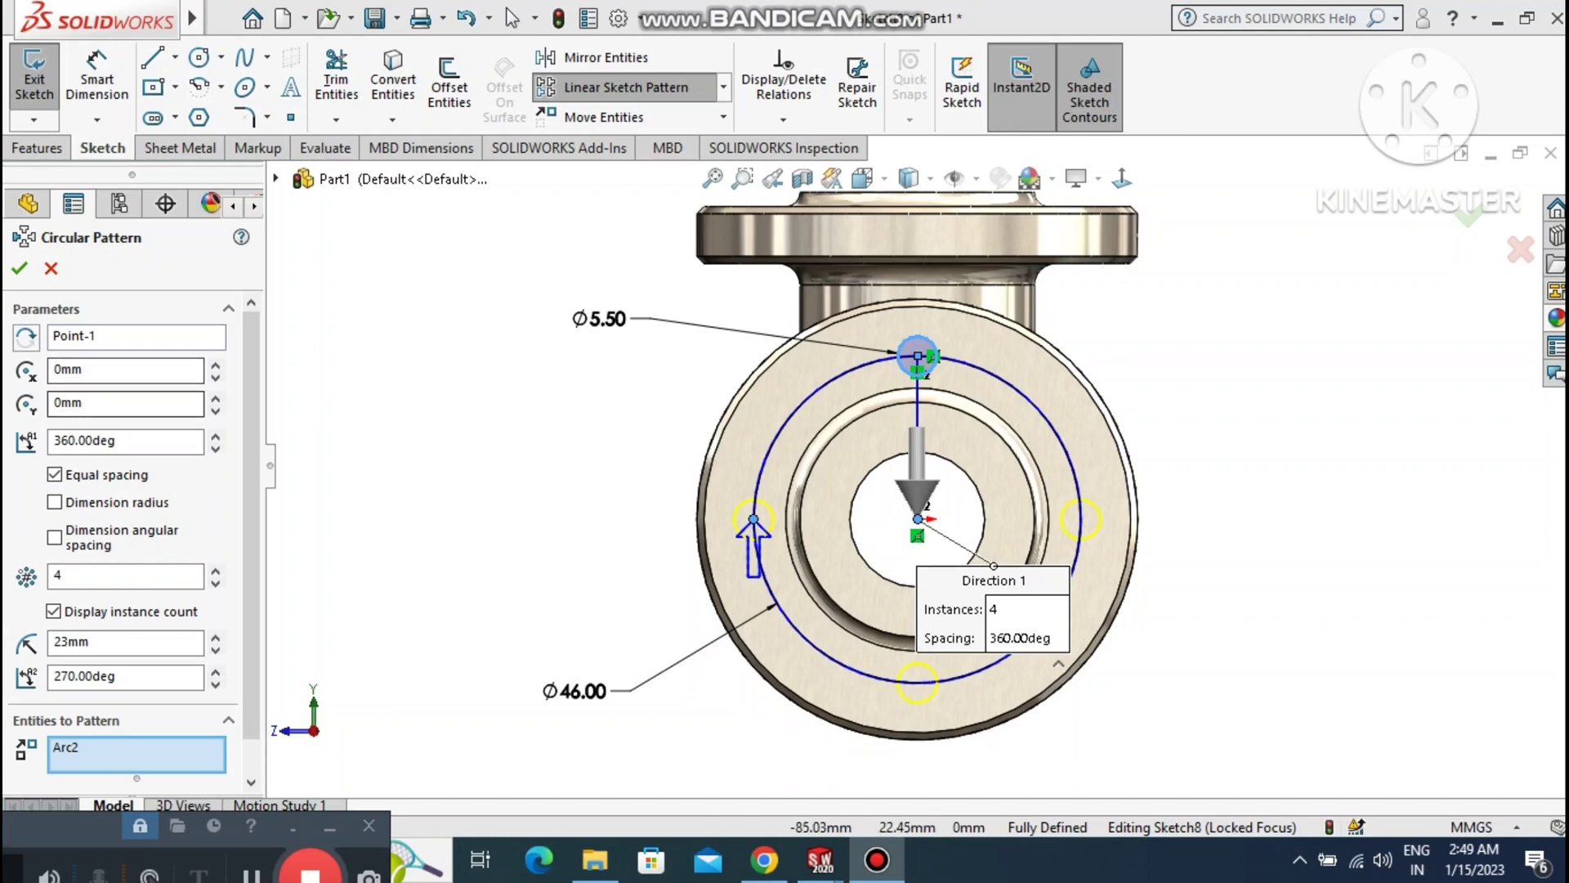
click(20, 268)
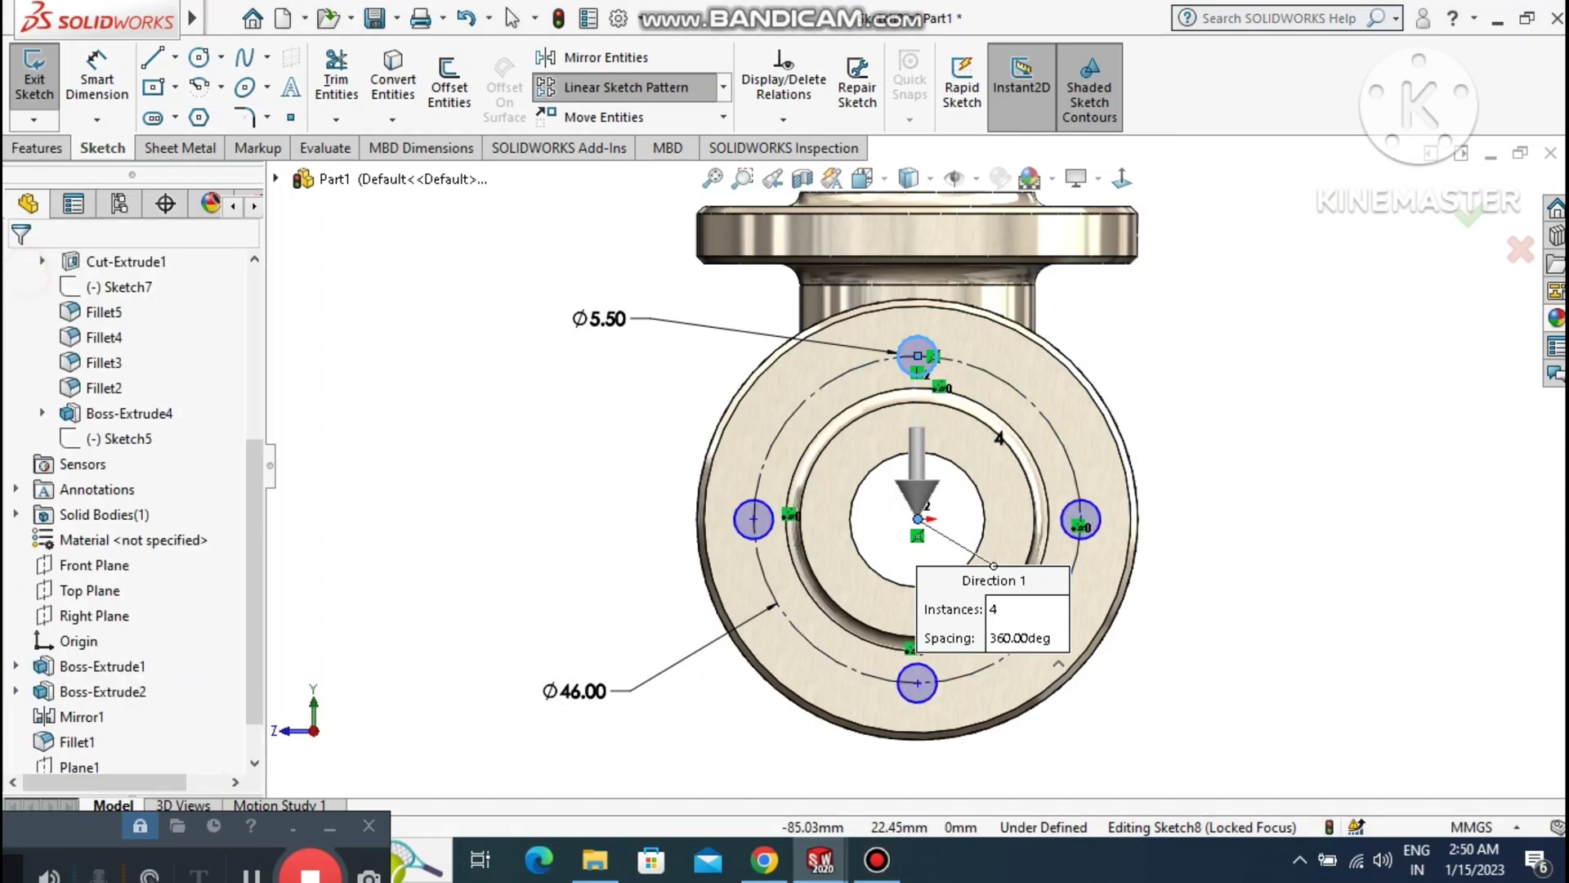
click(487, 417)
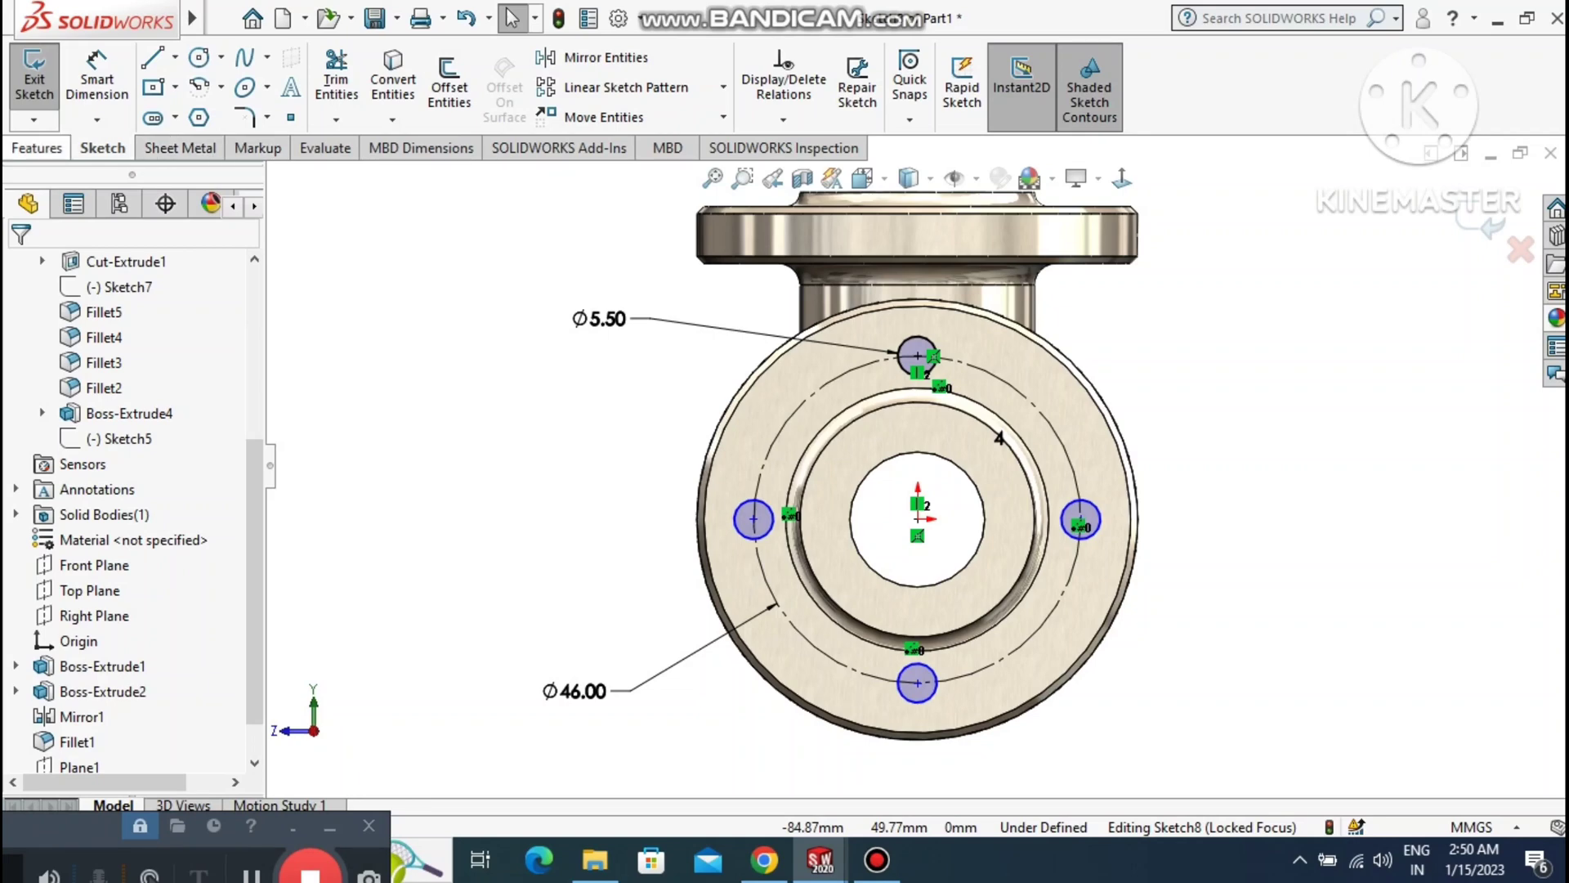
Cut-extrude the four bolt-hole circles through the +X end flange using Up To Next.
click(41, 148)
click(331, 89)
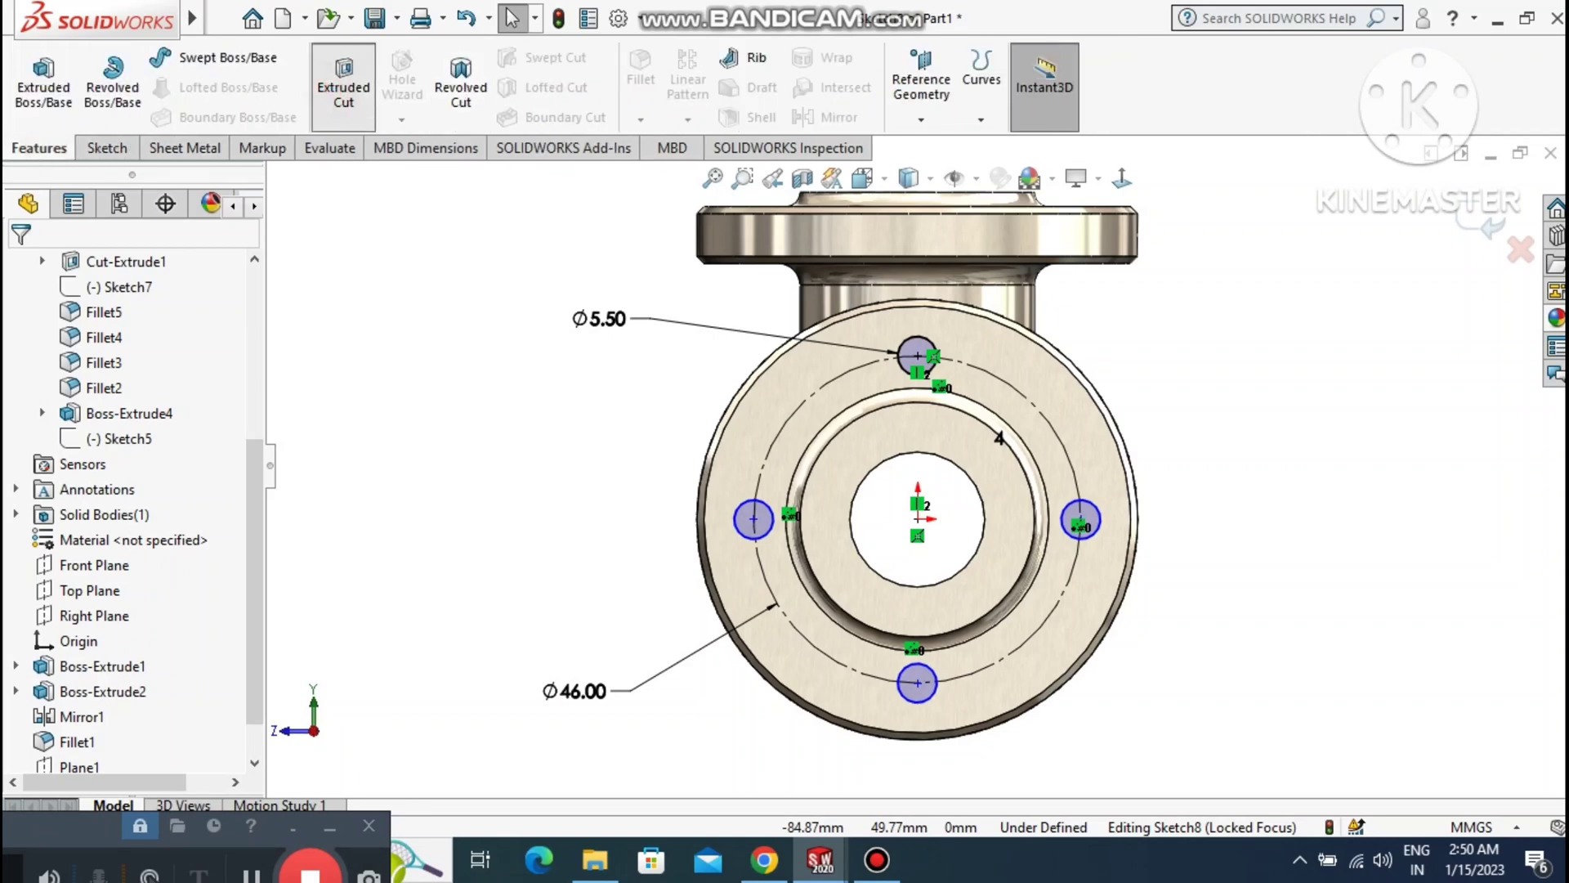
click(344, 85)
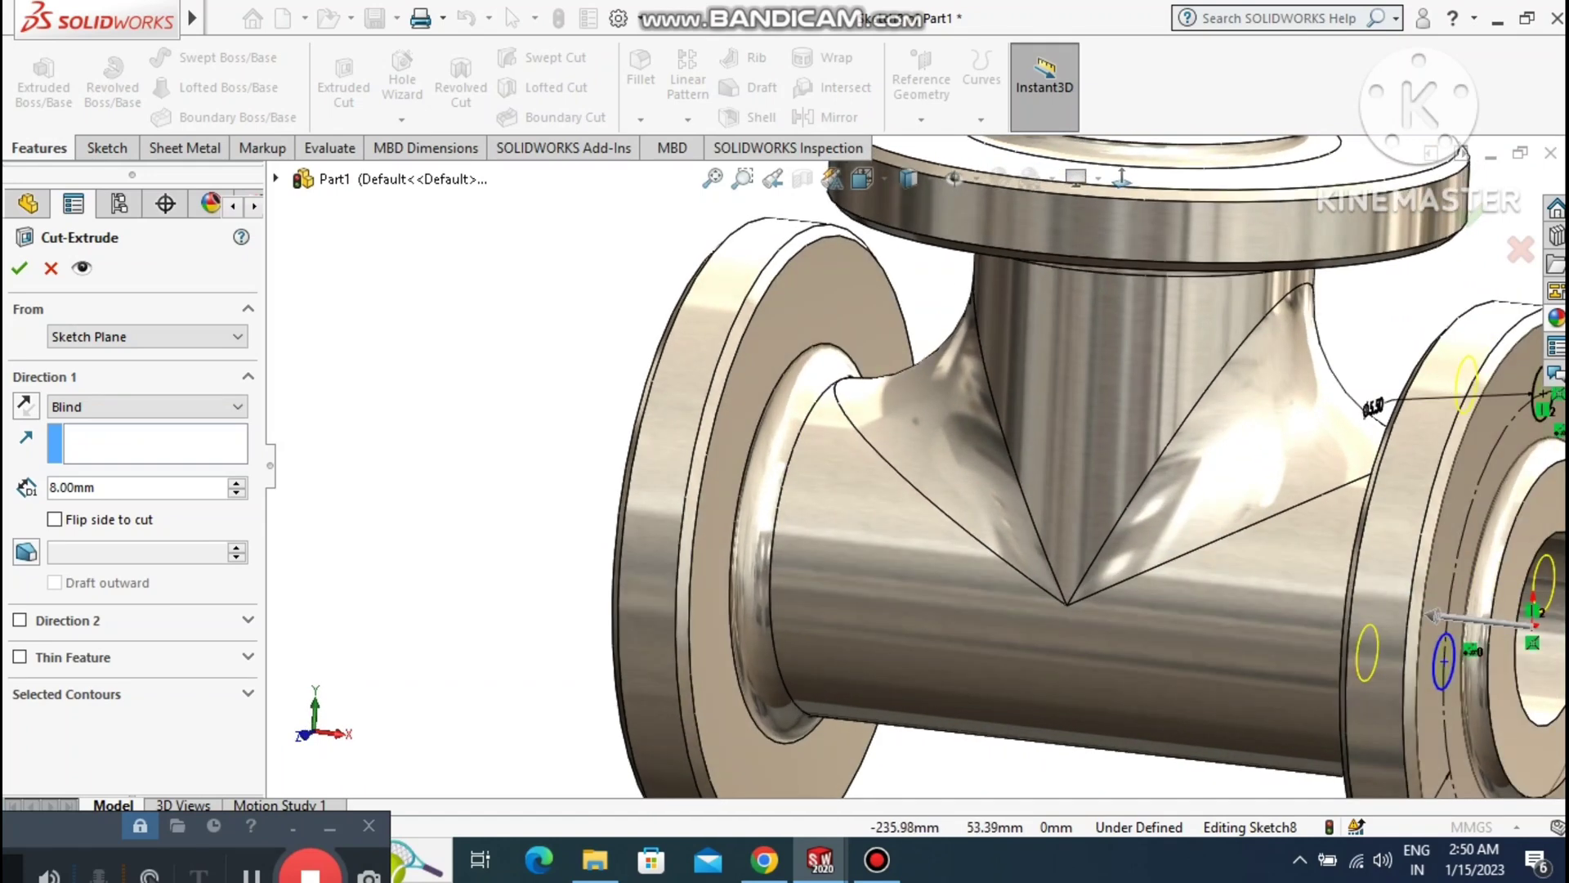
click(712, 178)
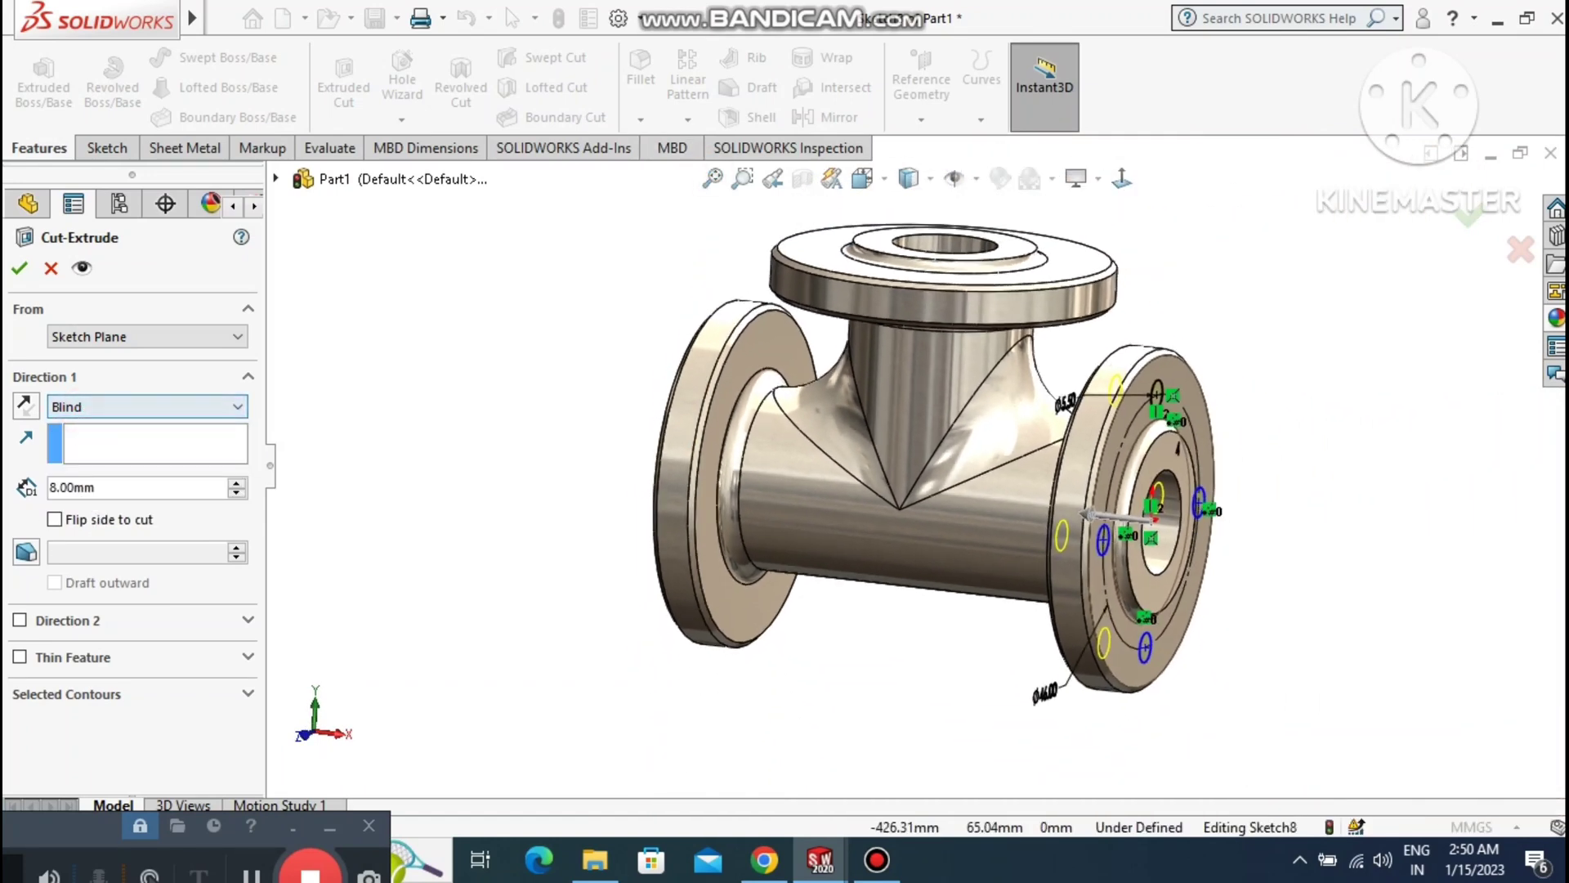
click(147, 406)
click(84, 473)
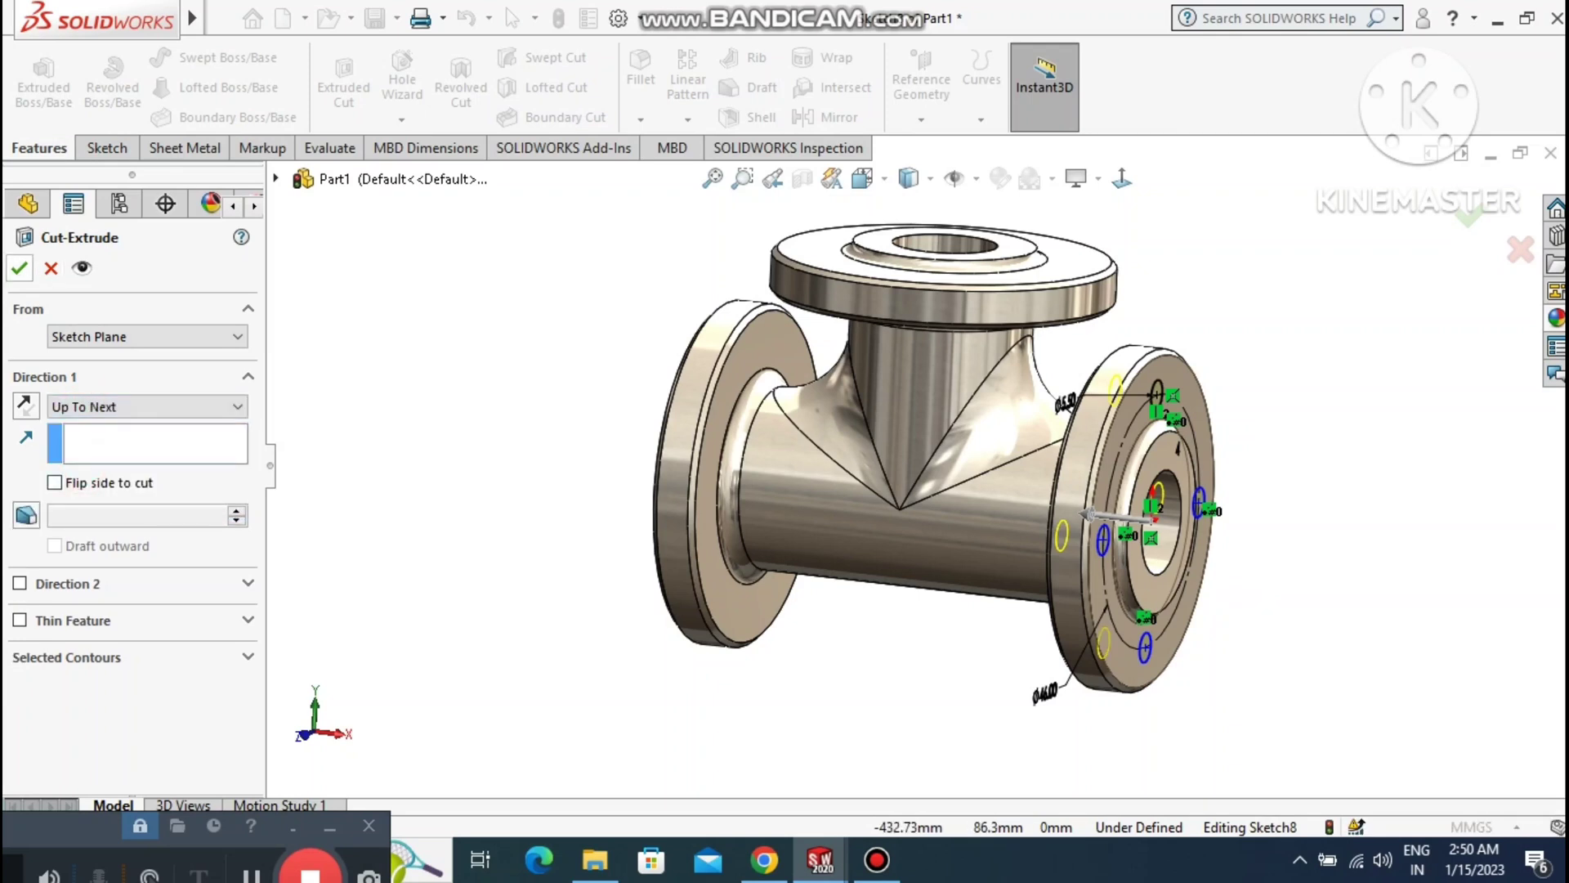
click(20, 268)
click(472, 505)
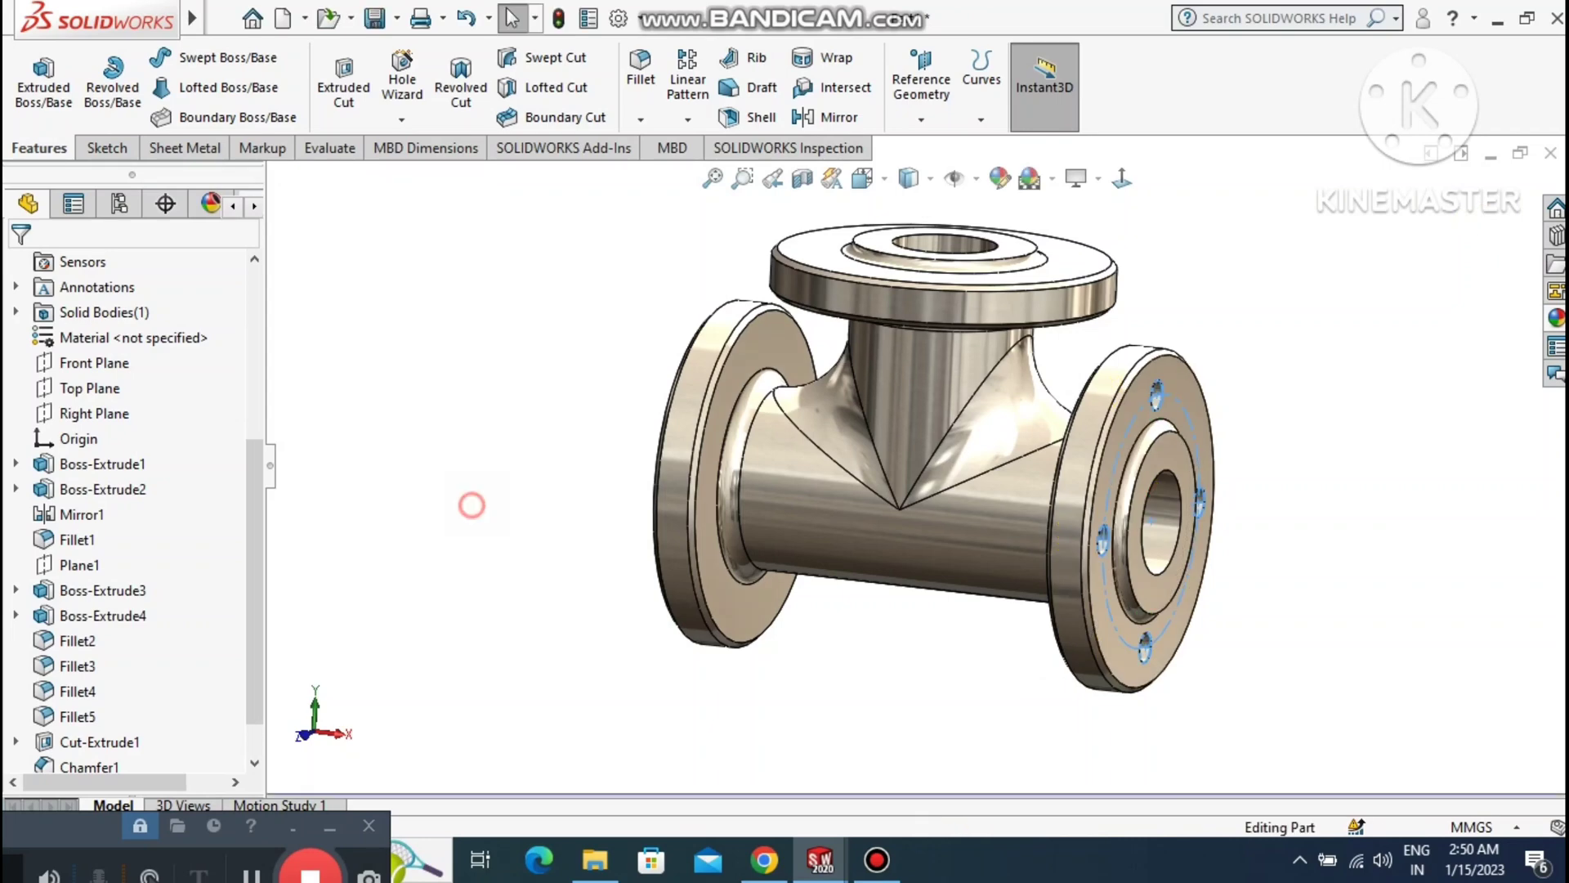
Mirror the bolt-hole cut across the Right Plane onto the opposite end flange.
scroll(472, 505, down, 5)
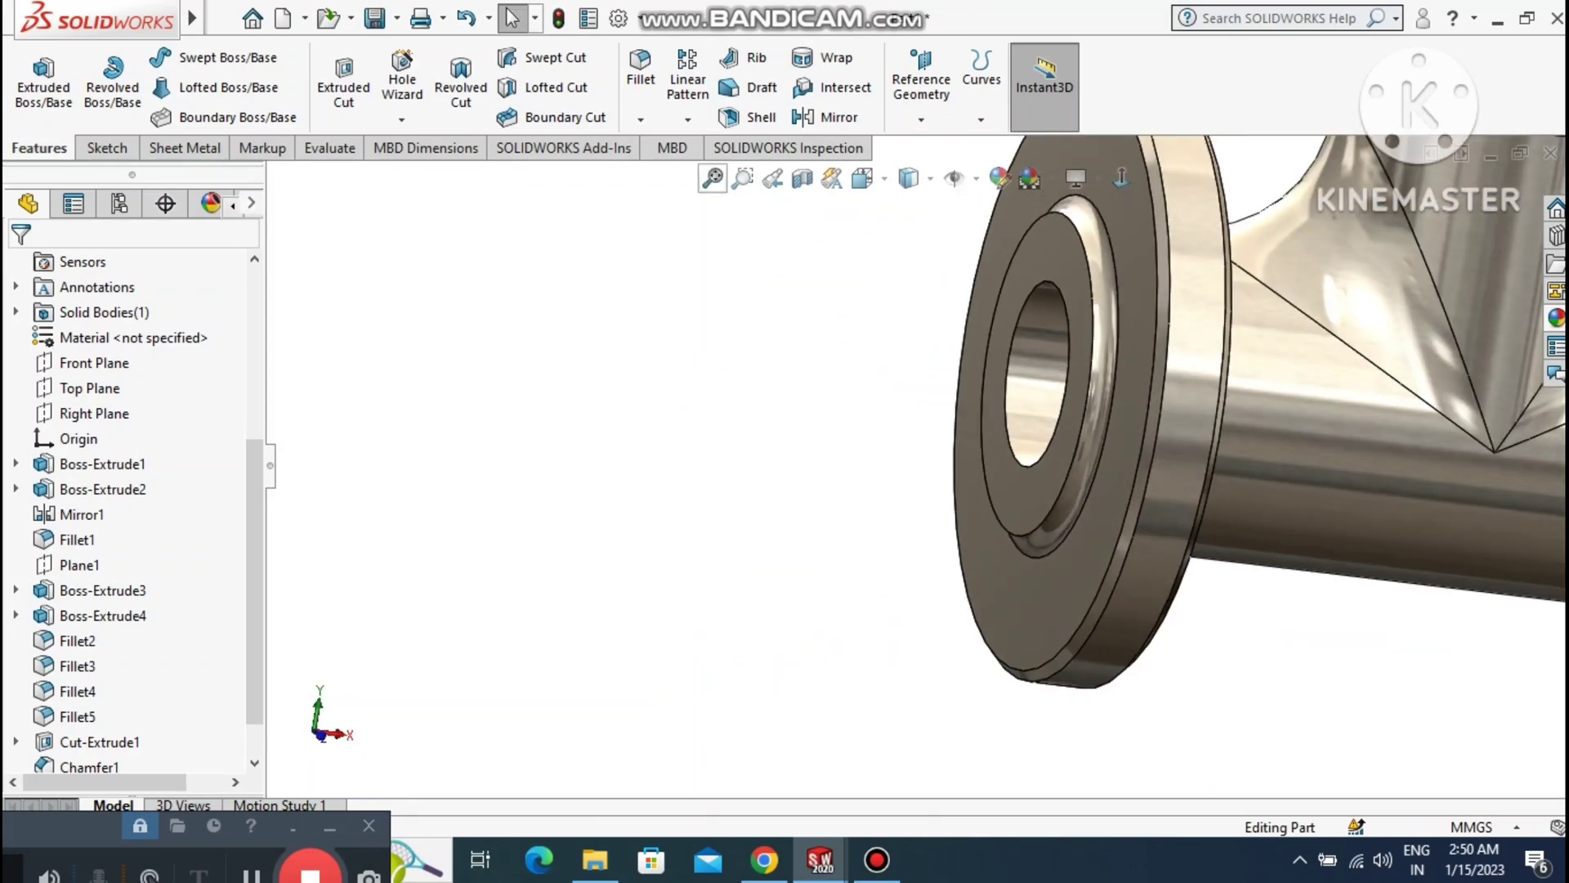
click(713, 178)
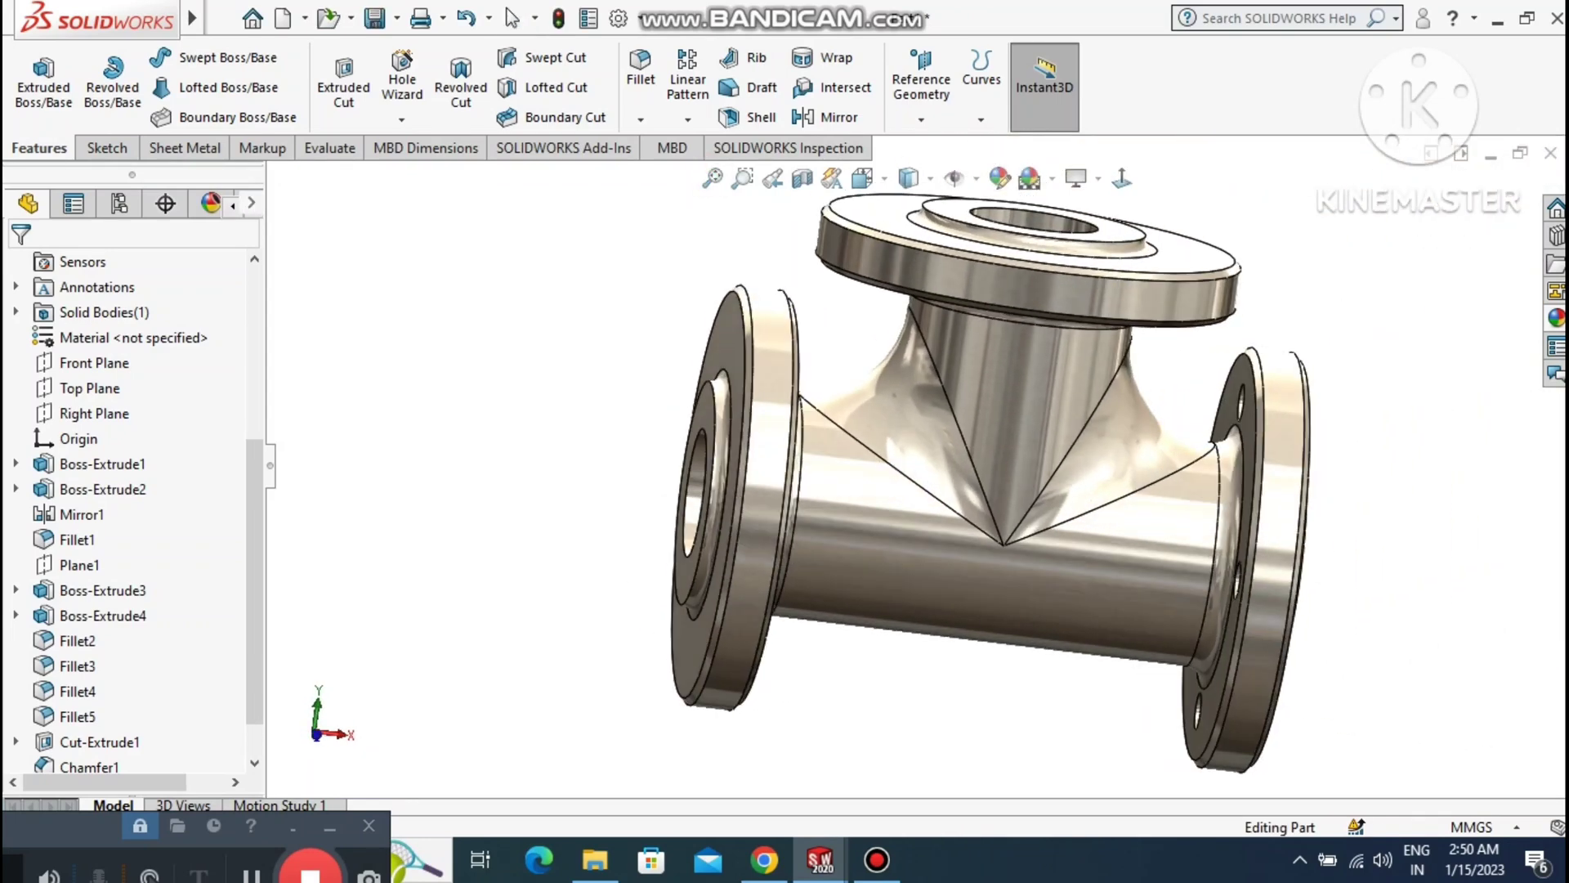
middle_drag(1275, 491, 1148, 494)
scroll(1149, 495, up, 2)
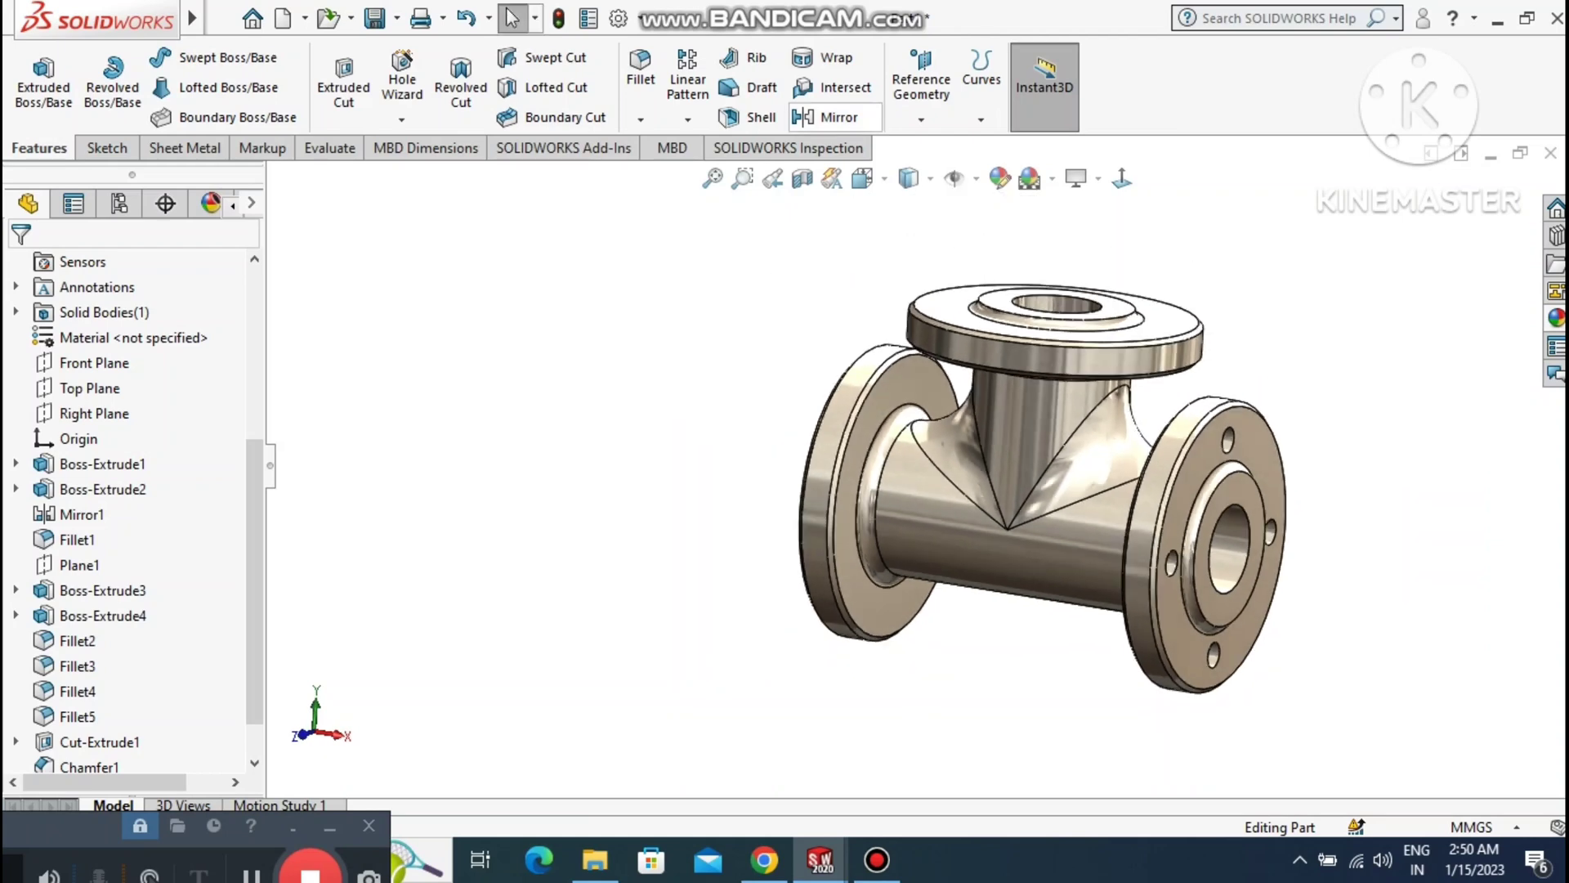
click(833, 117)
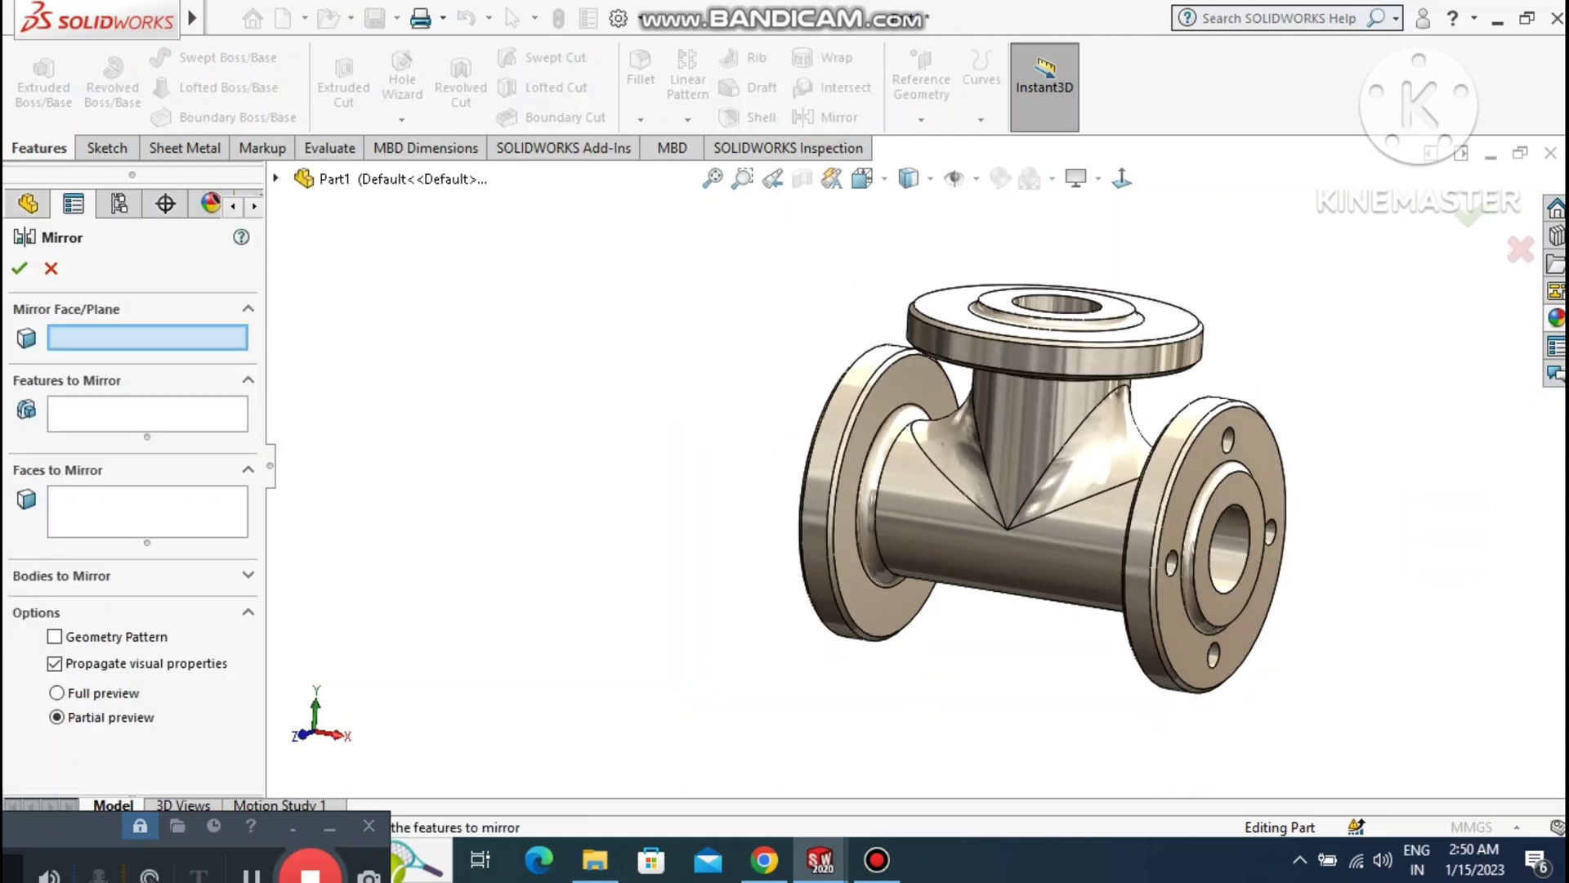
click(276, 178)
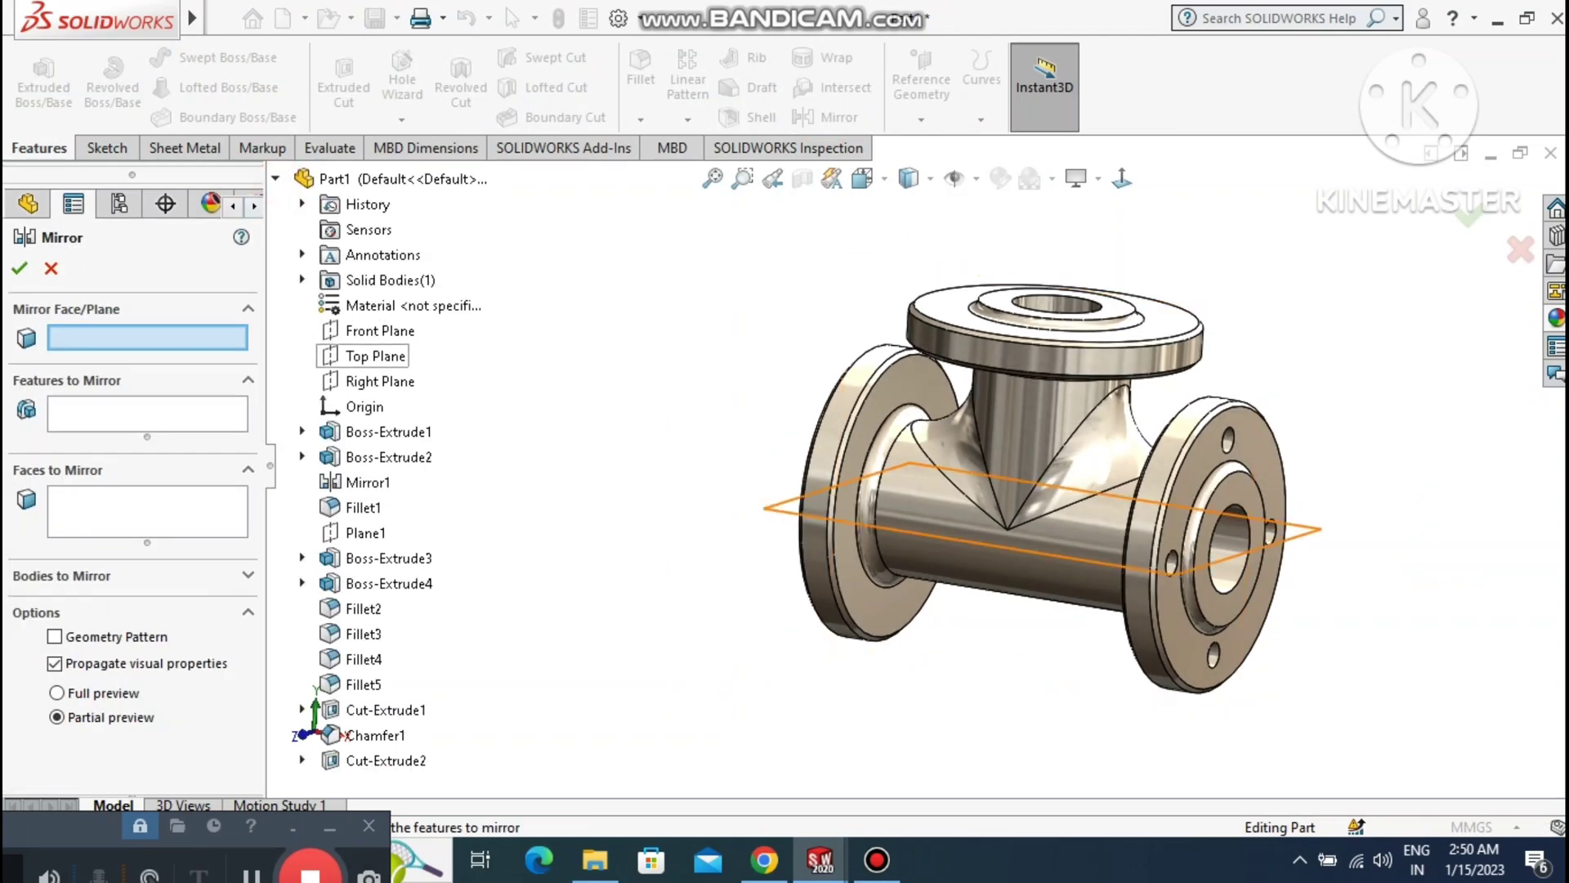
click(357, 381)
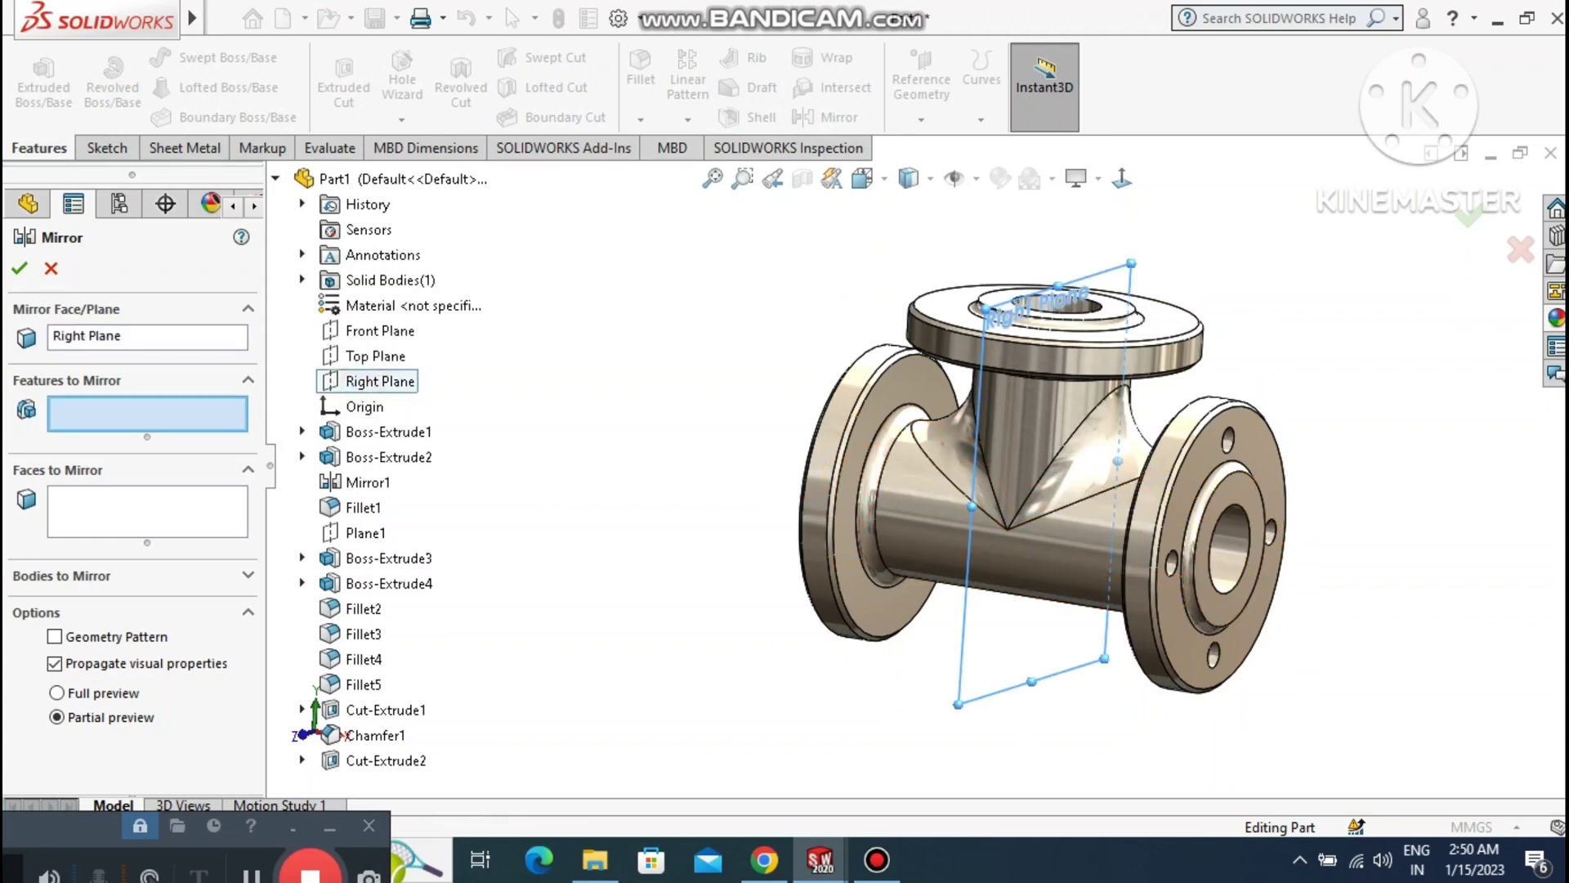
click(381, 761)
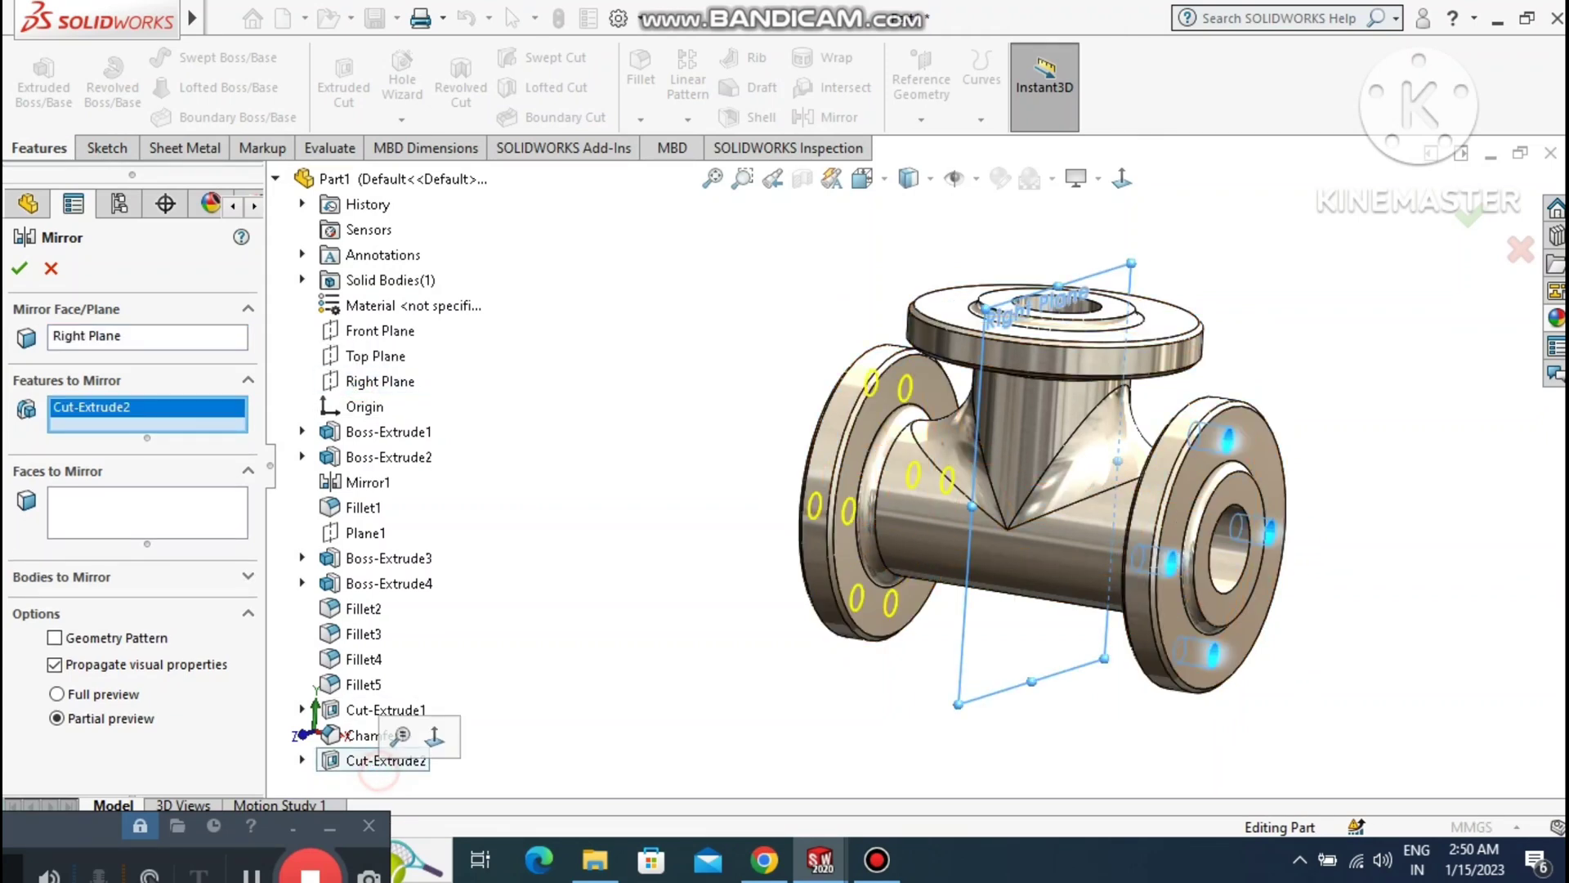
click(20, 269)
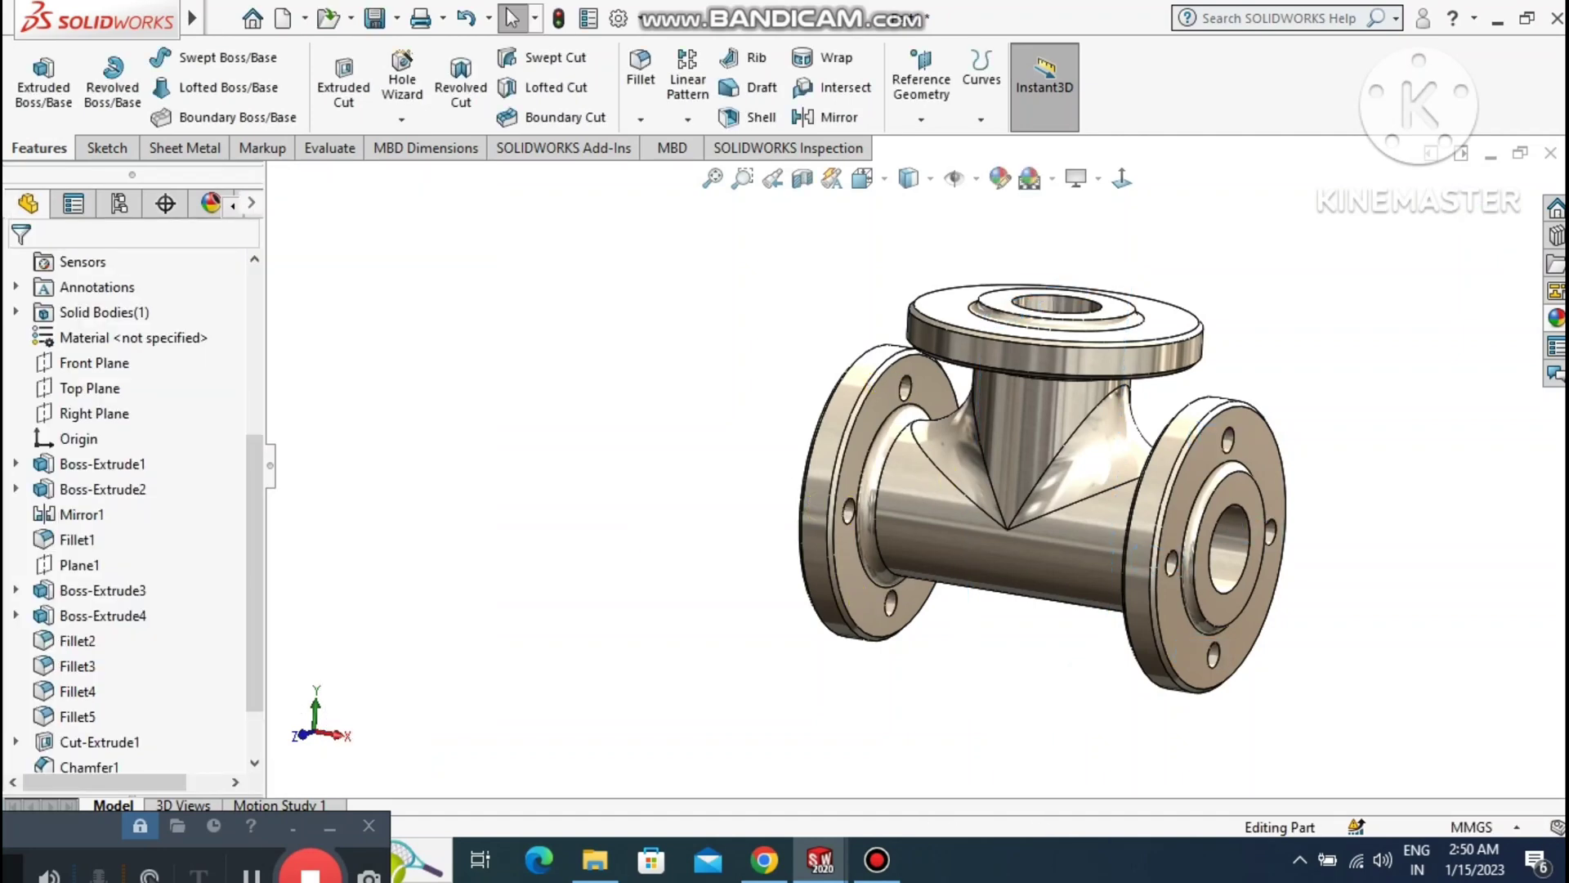
Start a sketch on the upper branch flange's outer face and draw a circle about 48 mm in diameter centered on the origin.
right_click(1154, 309)
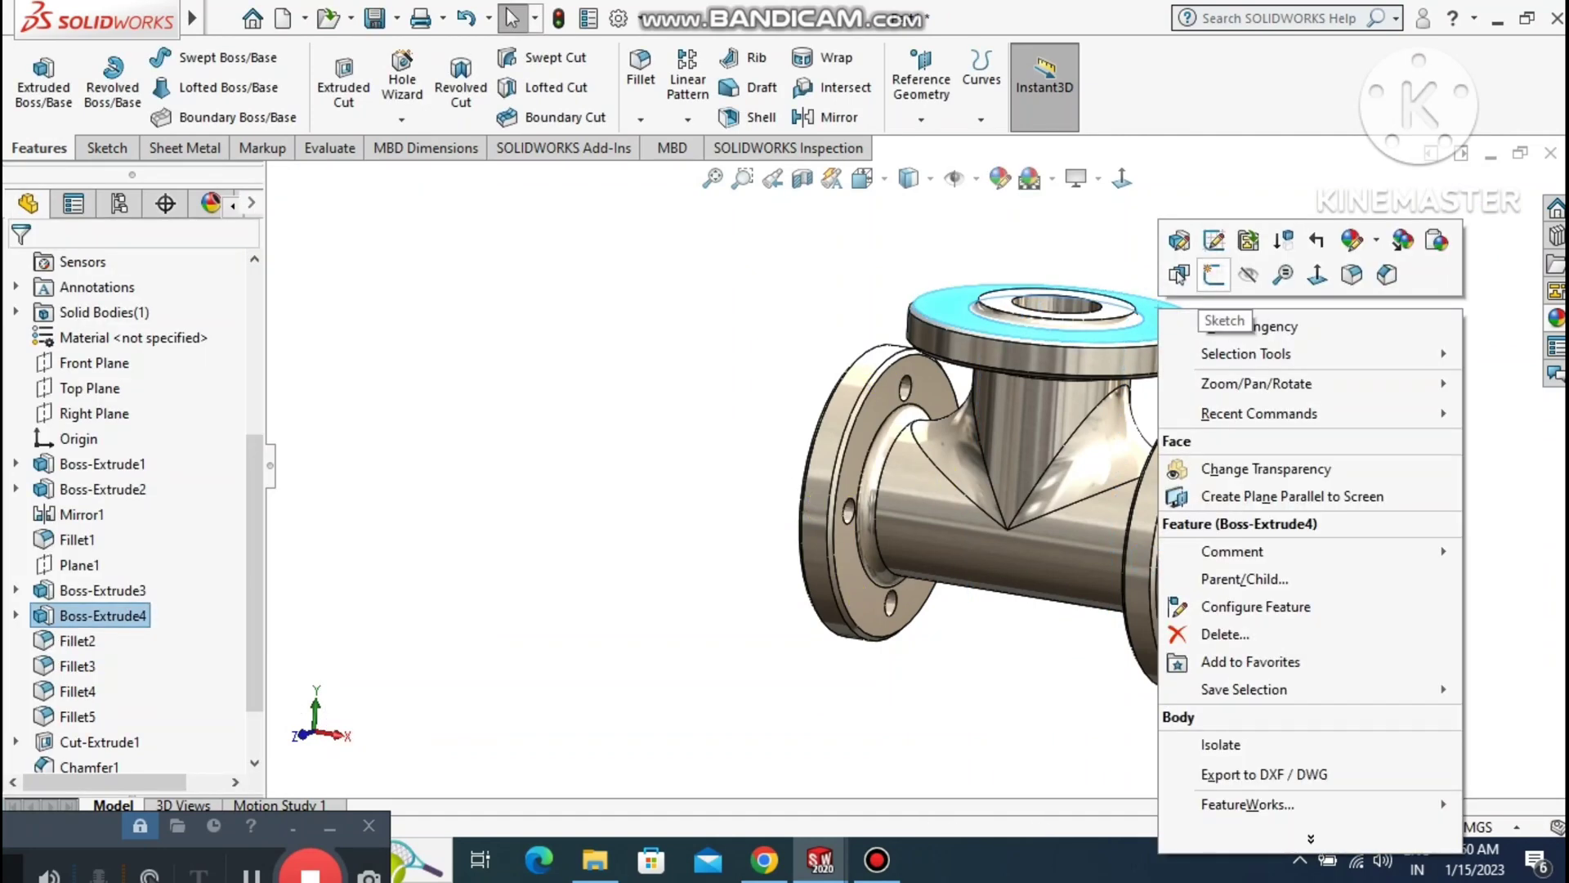
click(1213, 276)
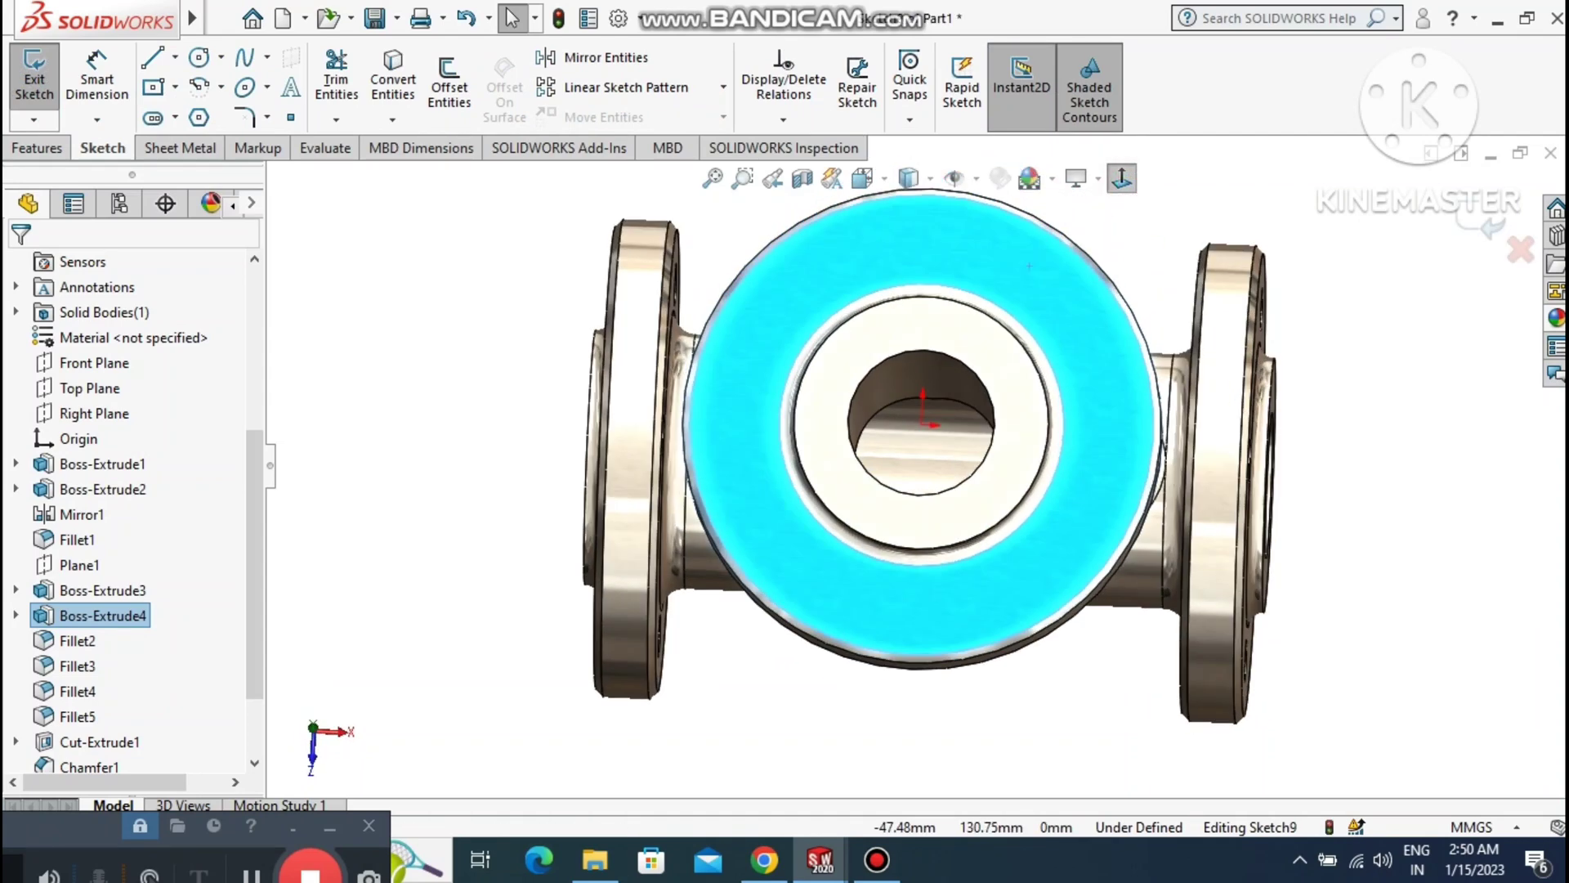
click(1430, 499)
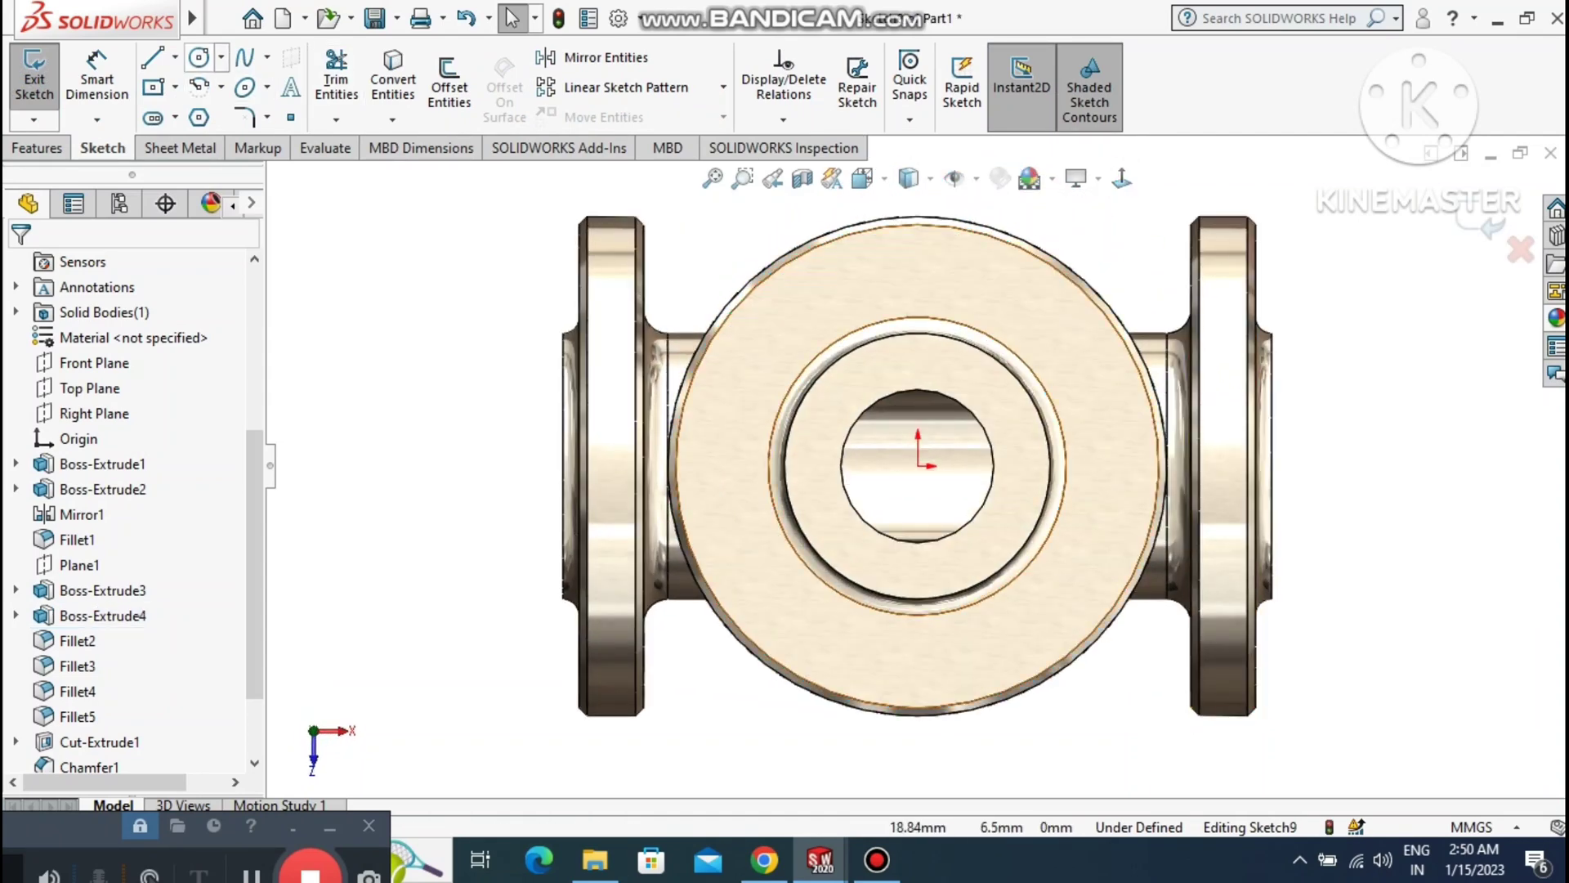
click(199, 57)
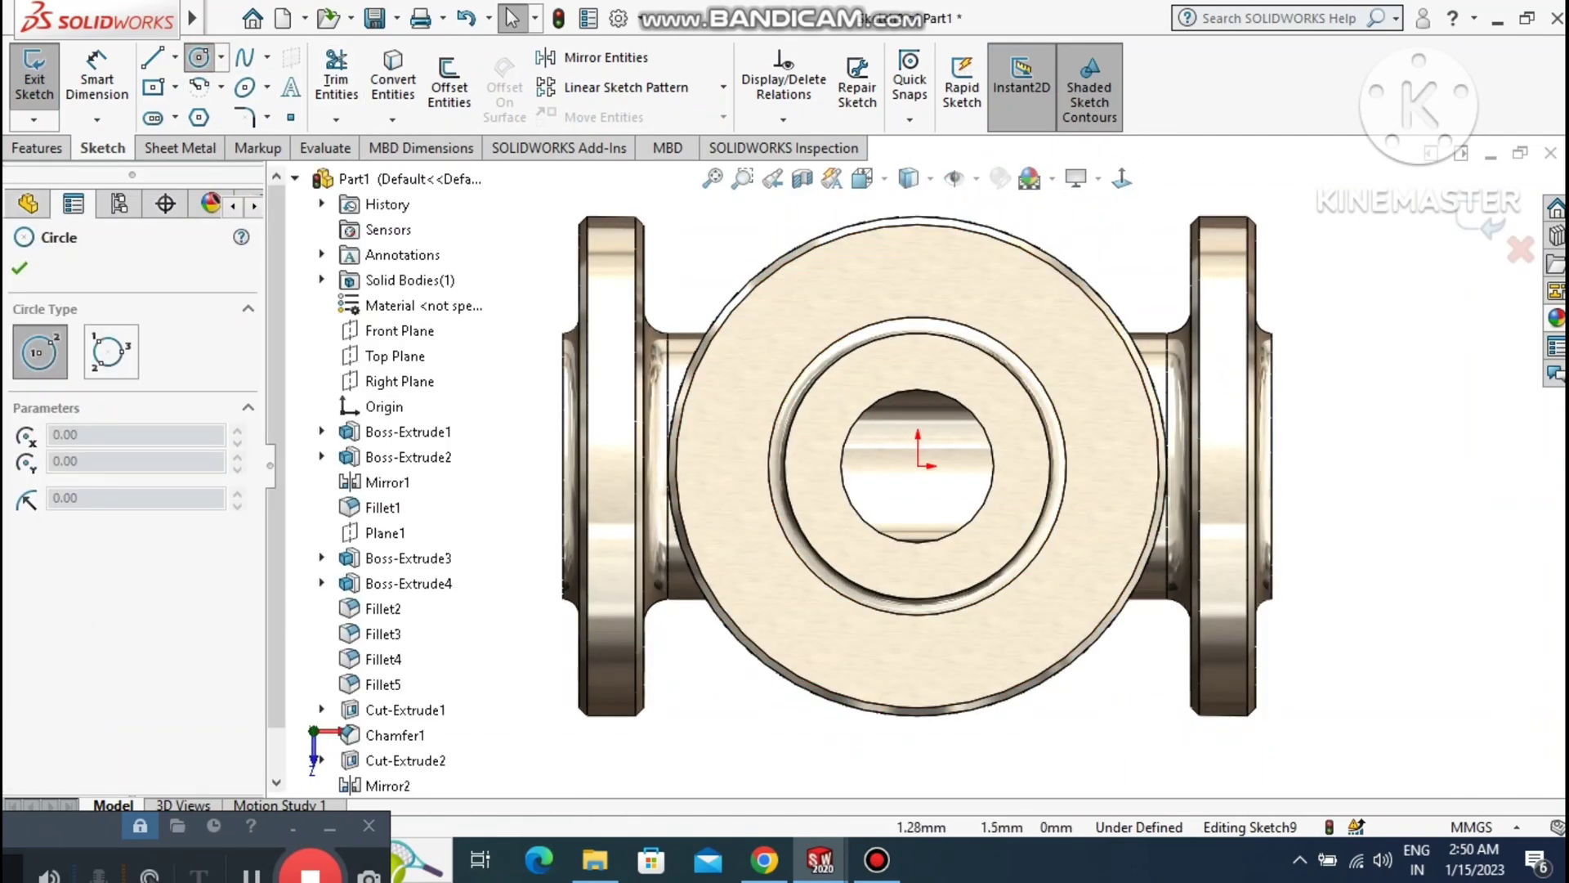
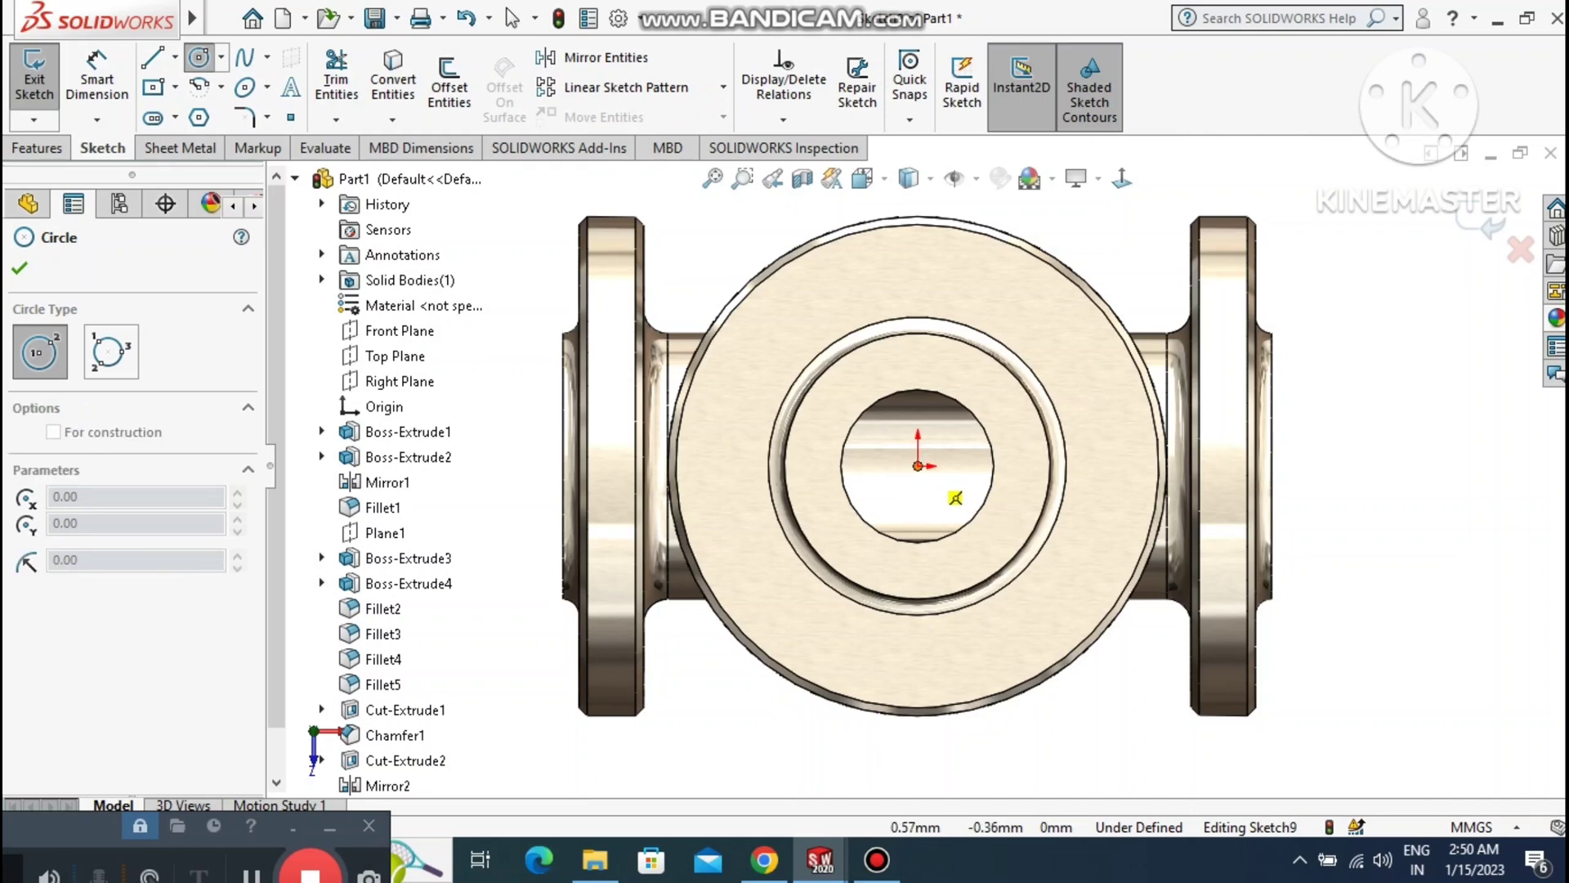
click(919, 466)
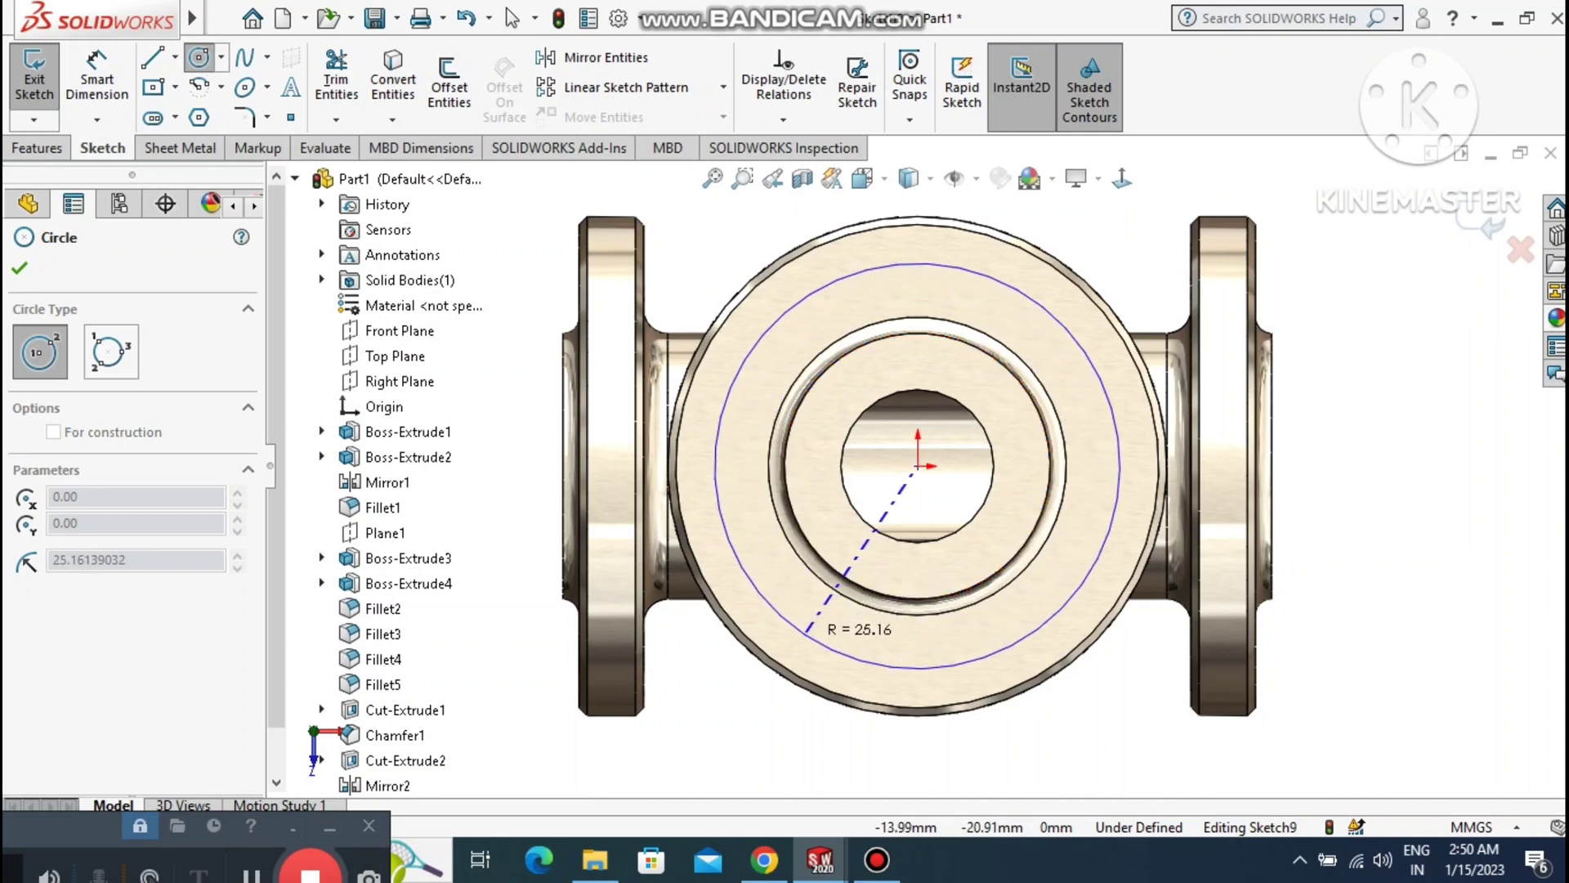
click(809, 630)
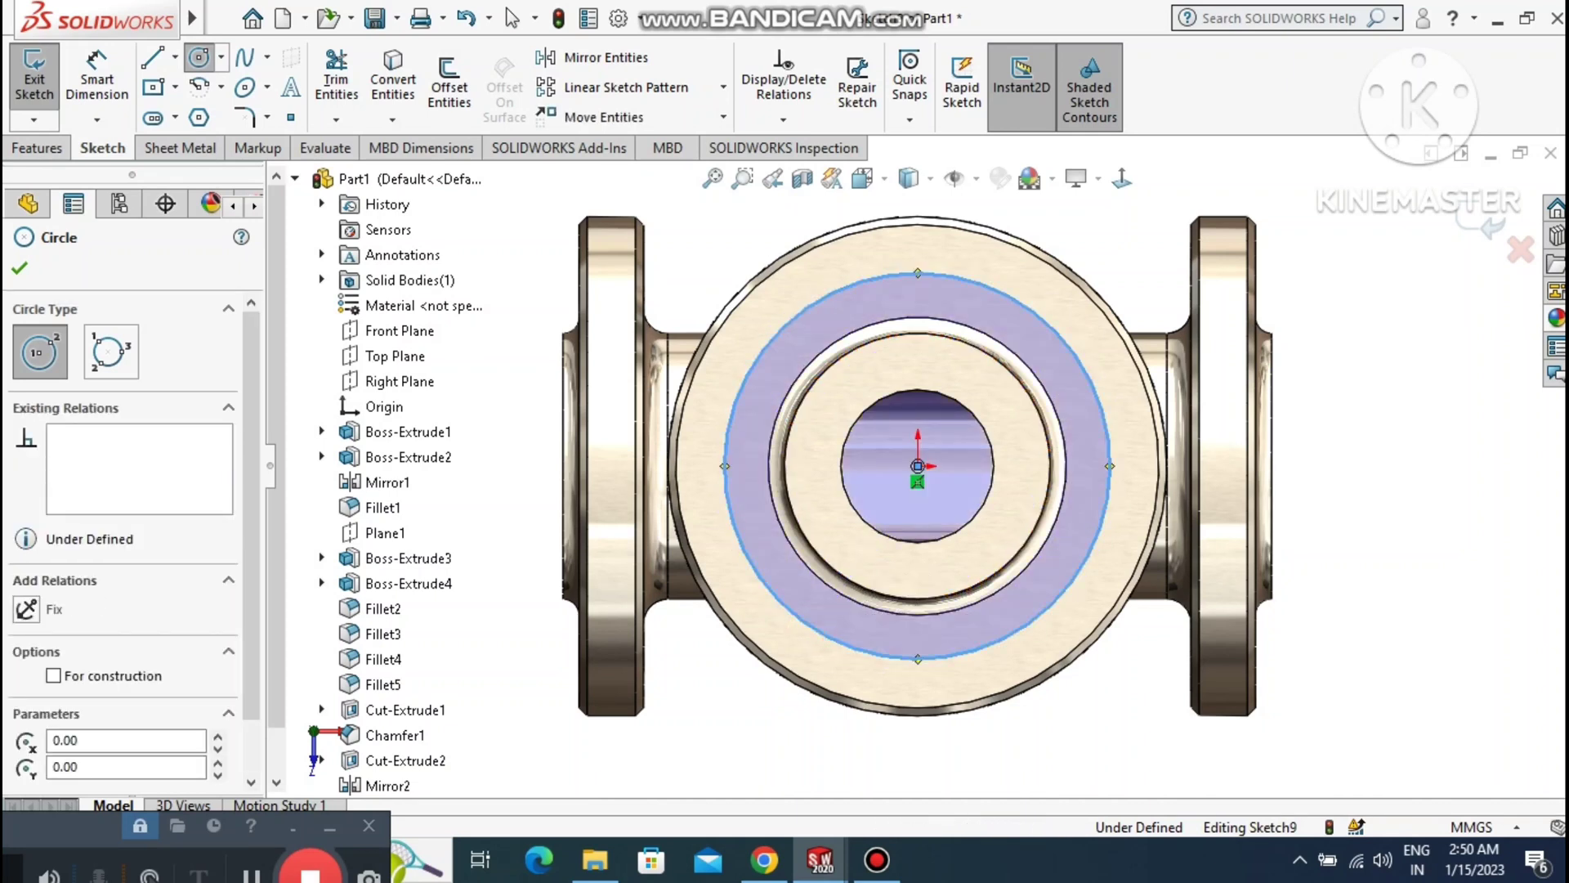
key(Escape)
Dimension the origin-centered circle's diameter to 46 mm.
click(82, 69)
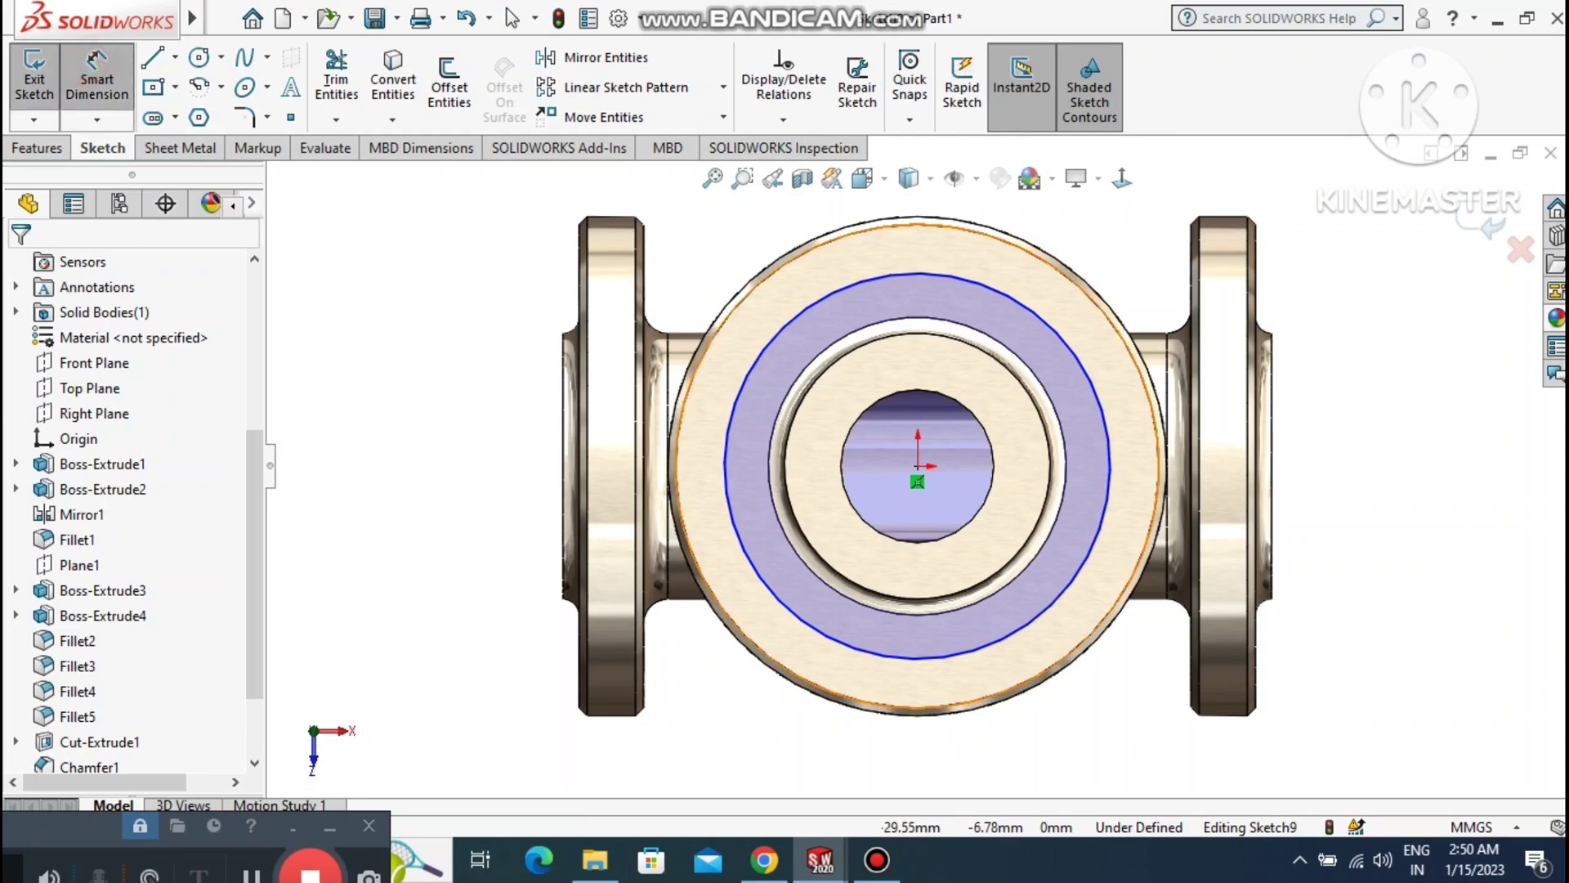
click(745, 561)
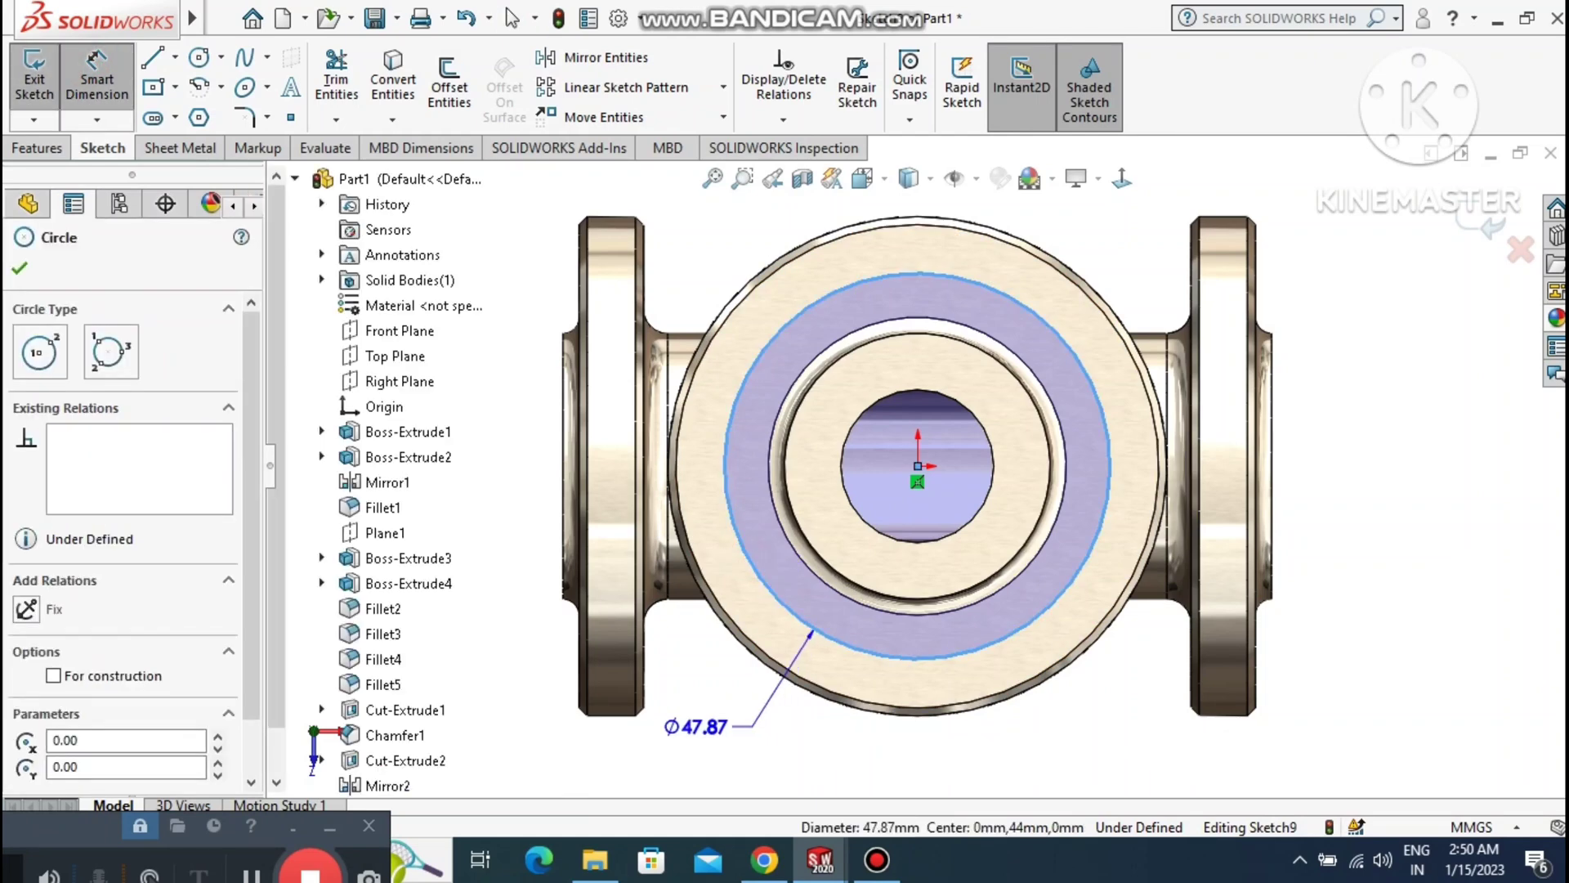
click(696, 726)
text(46)
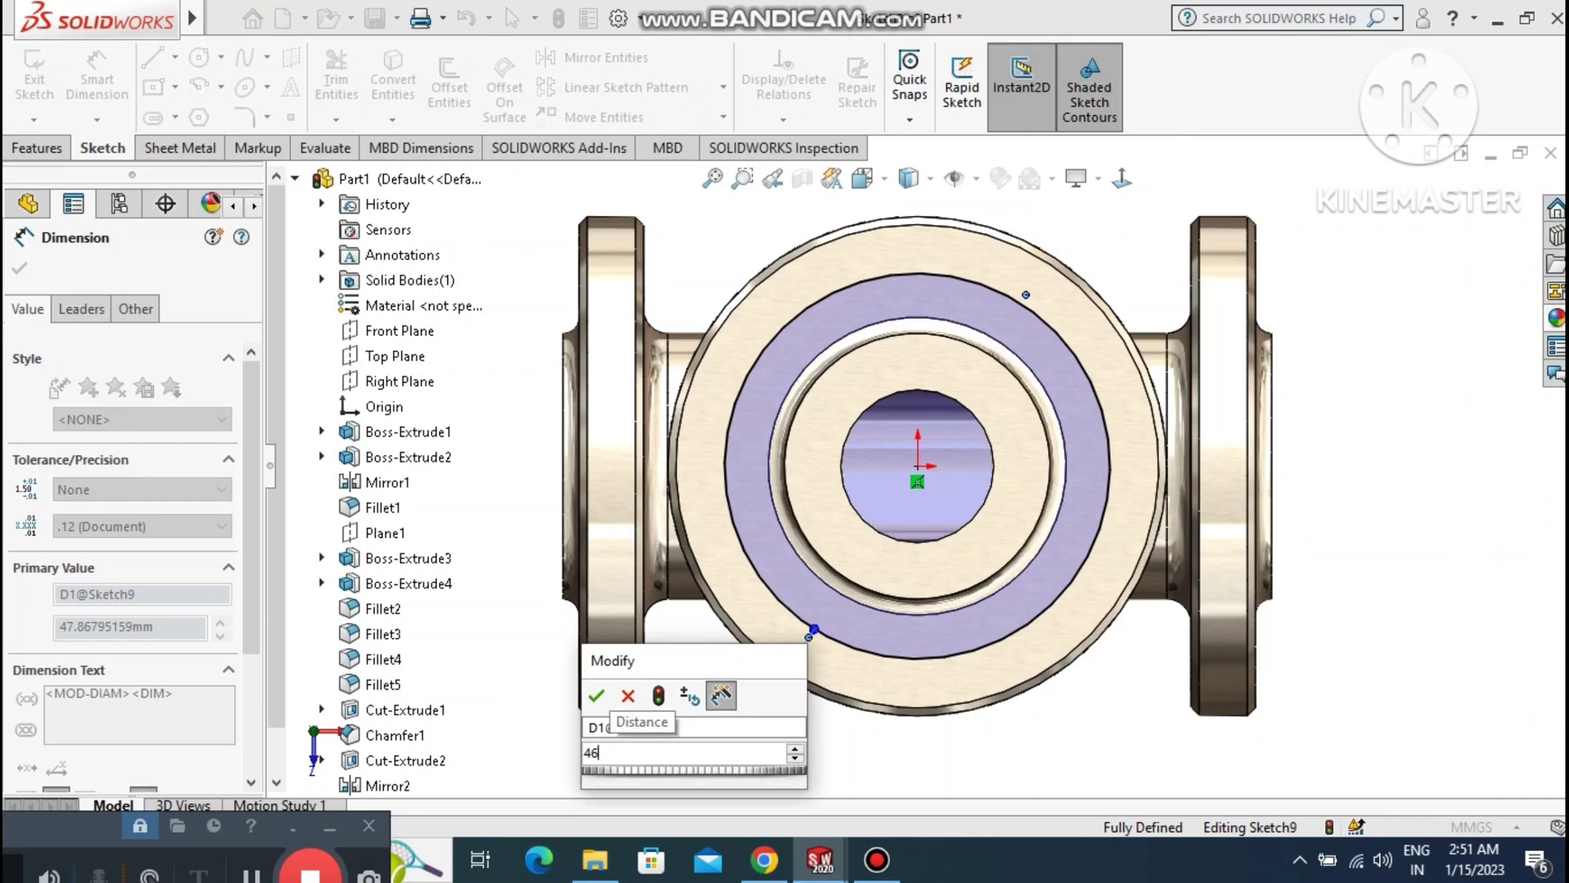
key(Return)
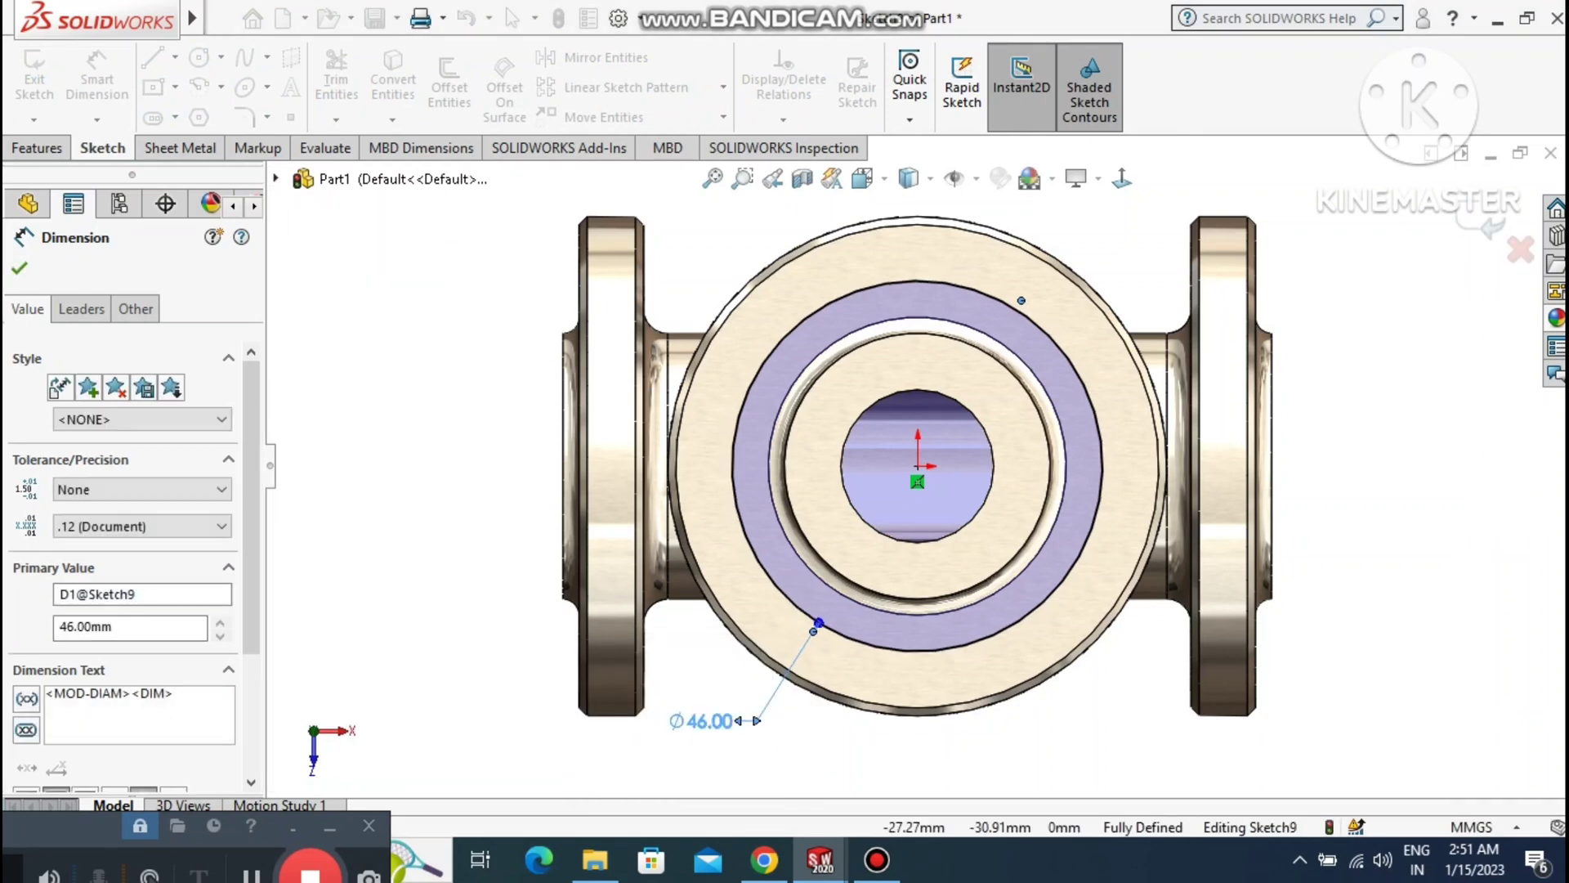
click(445, 424)
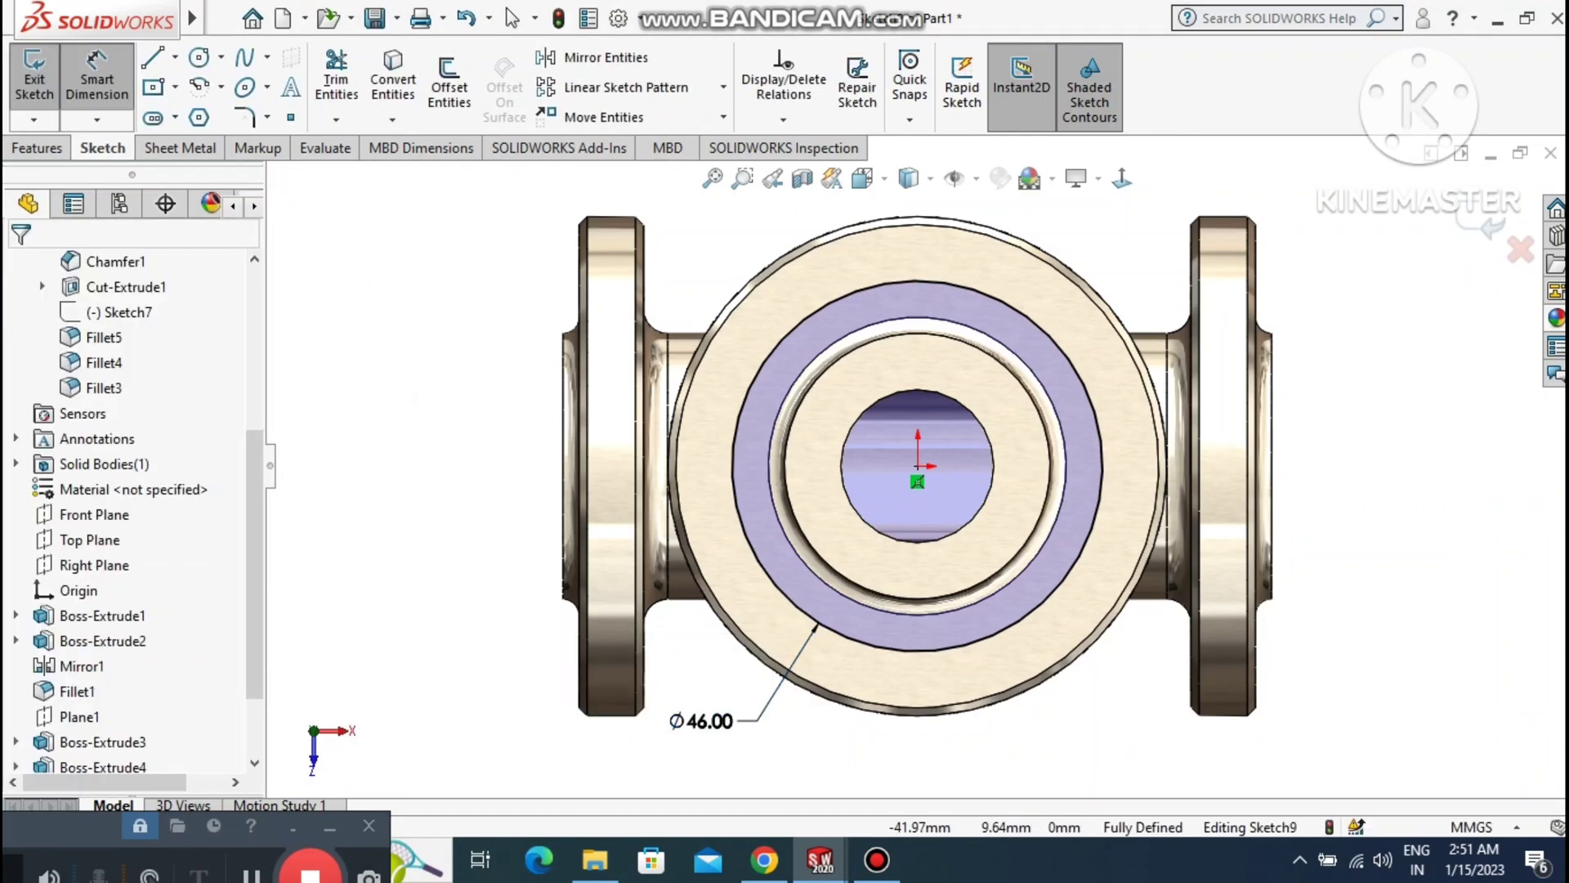
Convert the 46 mm circle on the branch flange to construction geometry.
click(858, 296)
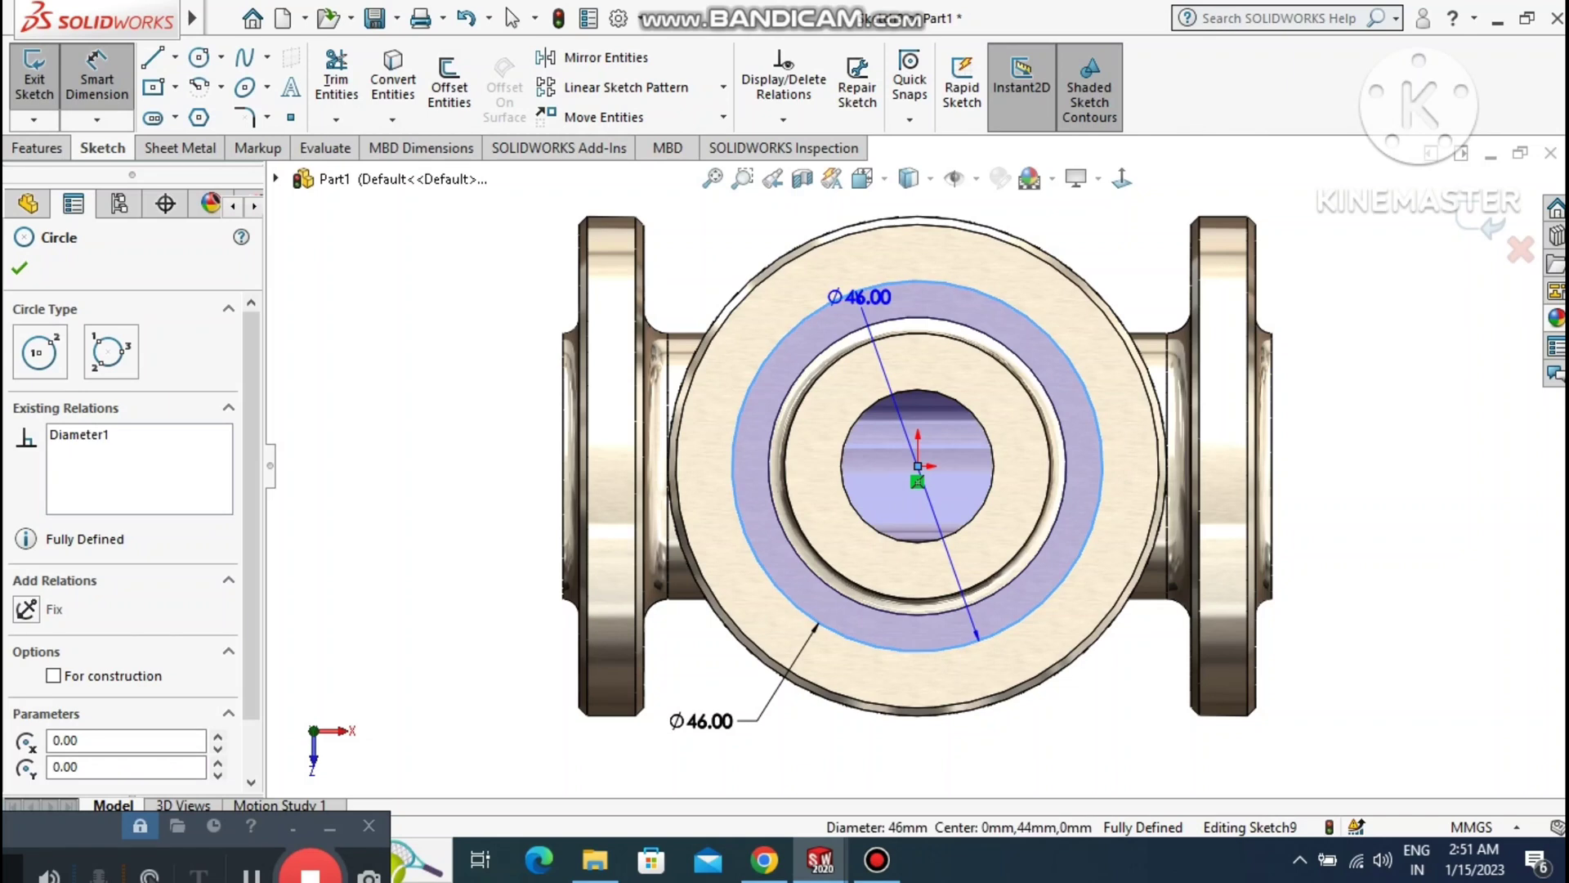
key(Escape)
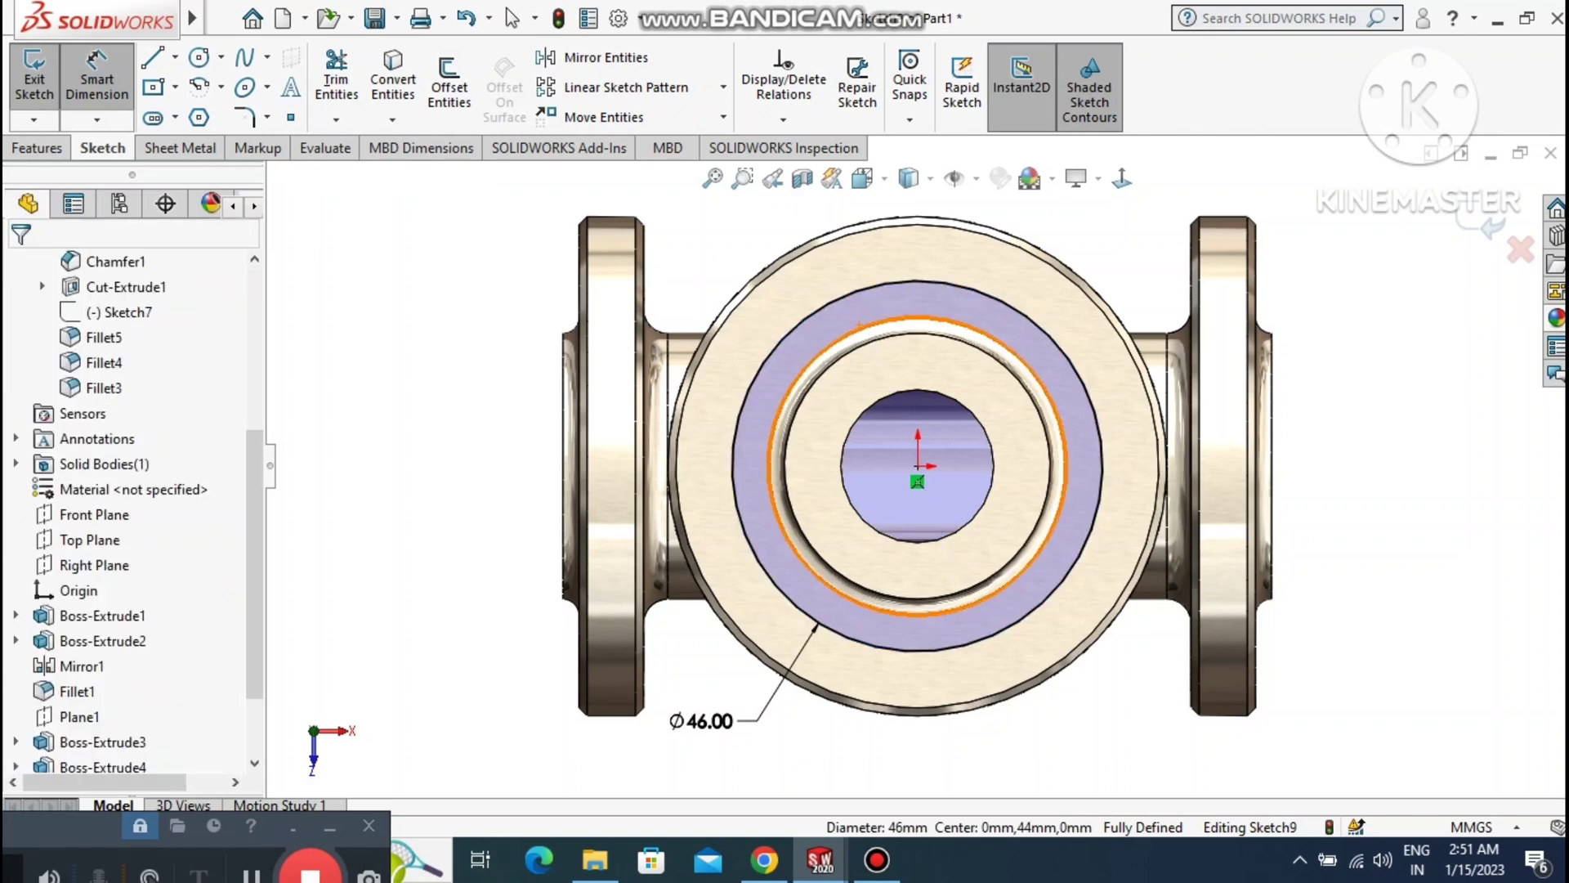
click(97, 72)
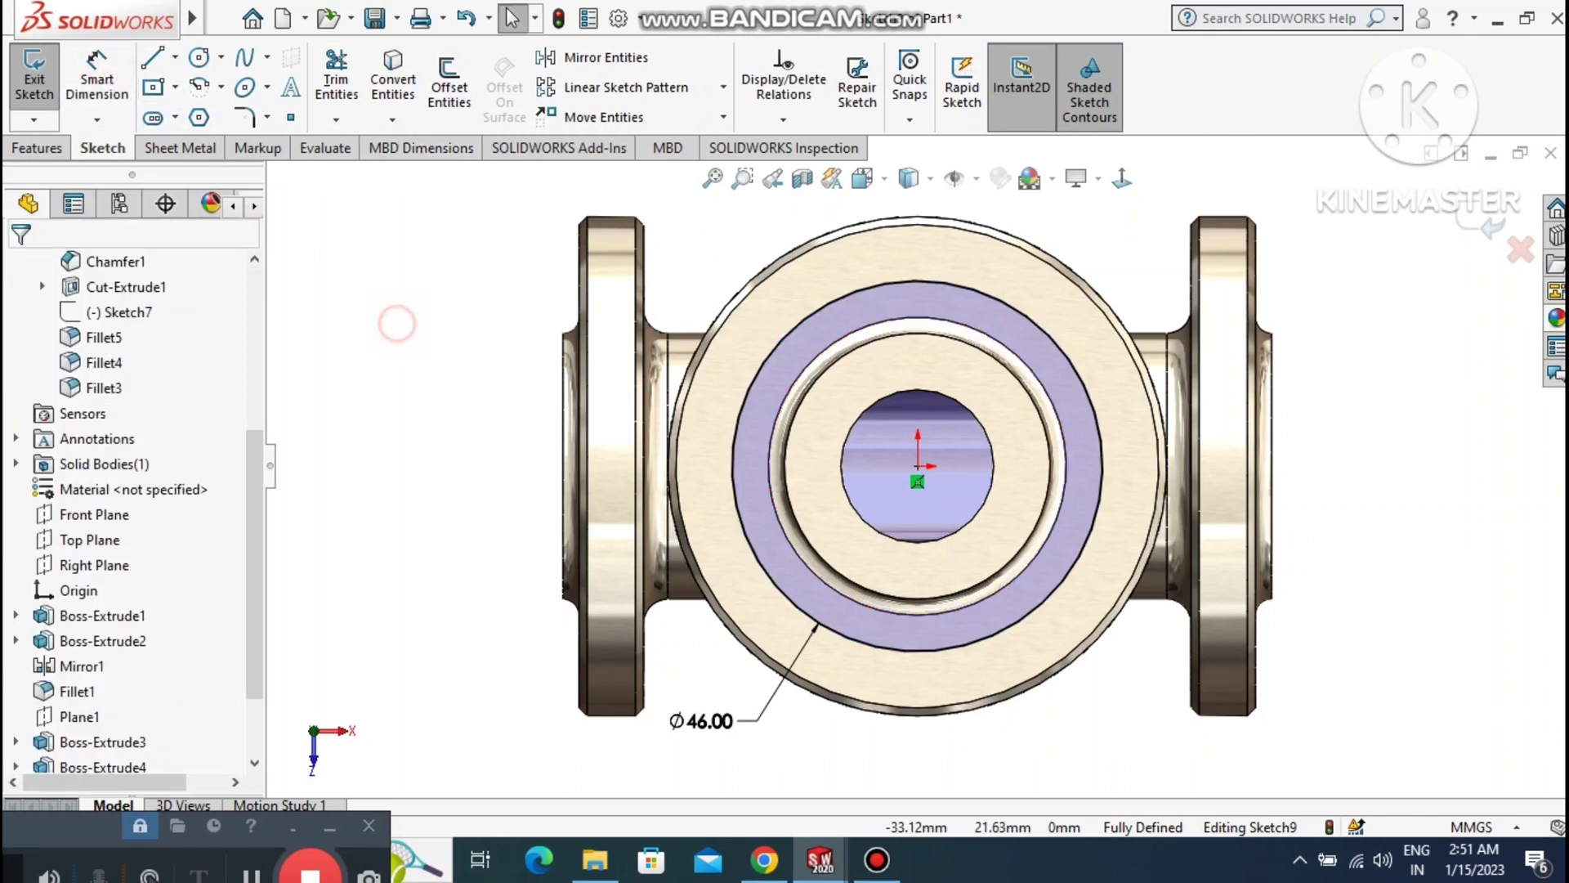
click(852, 292)
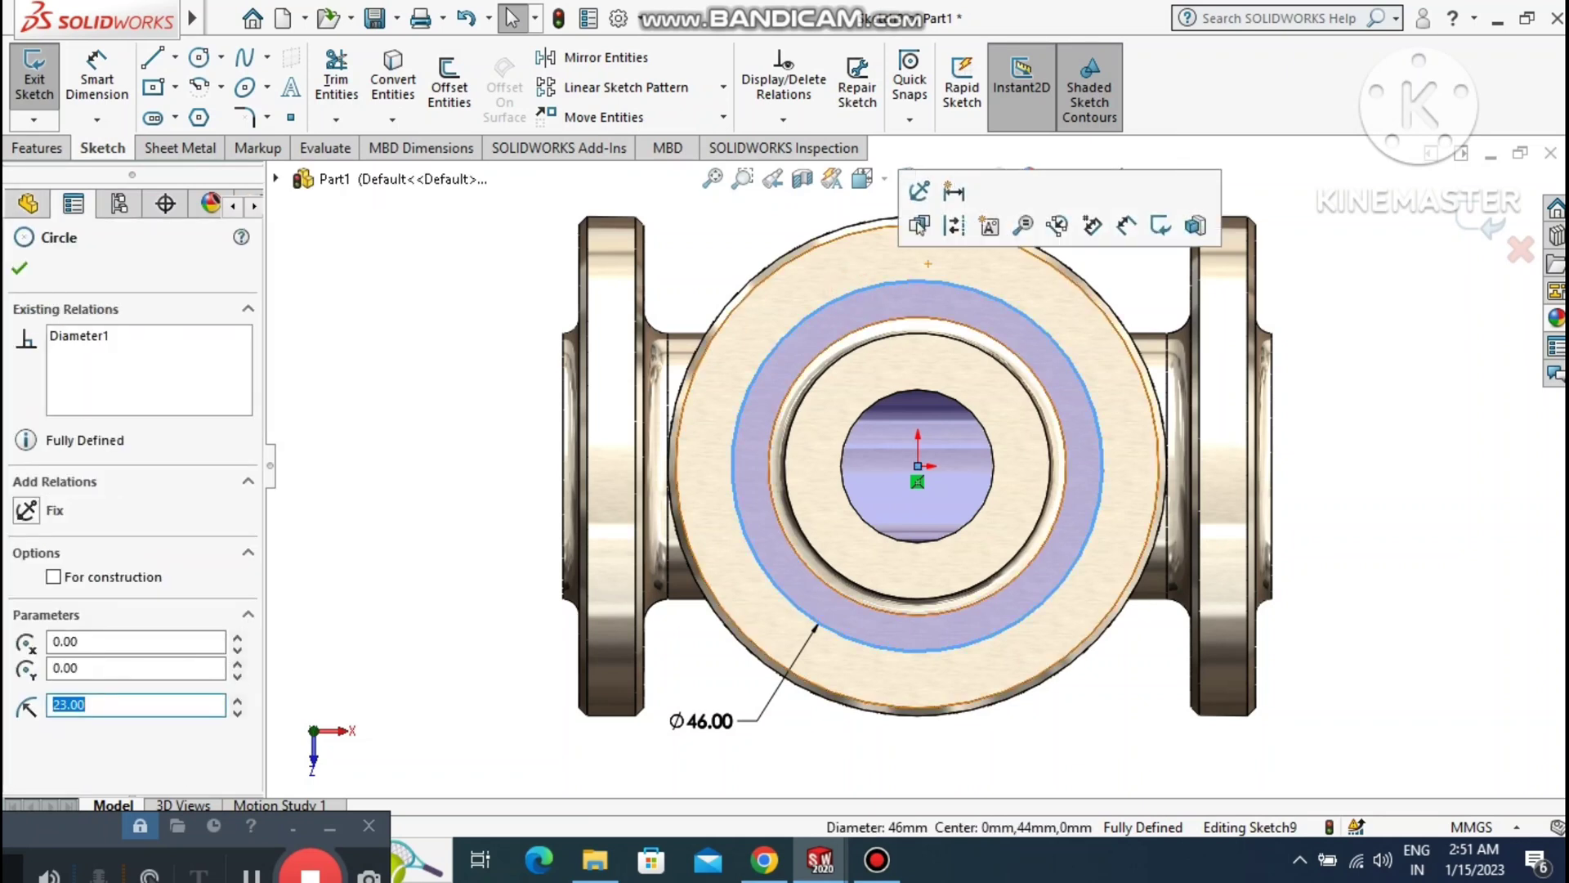
key(Escape)
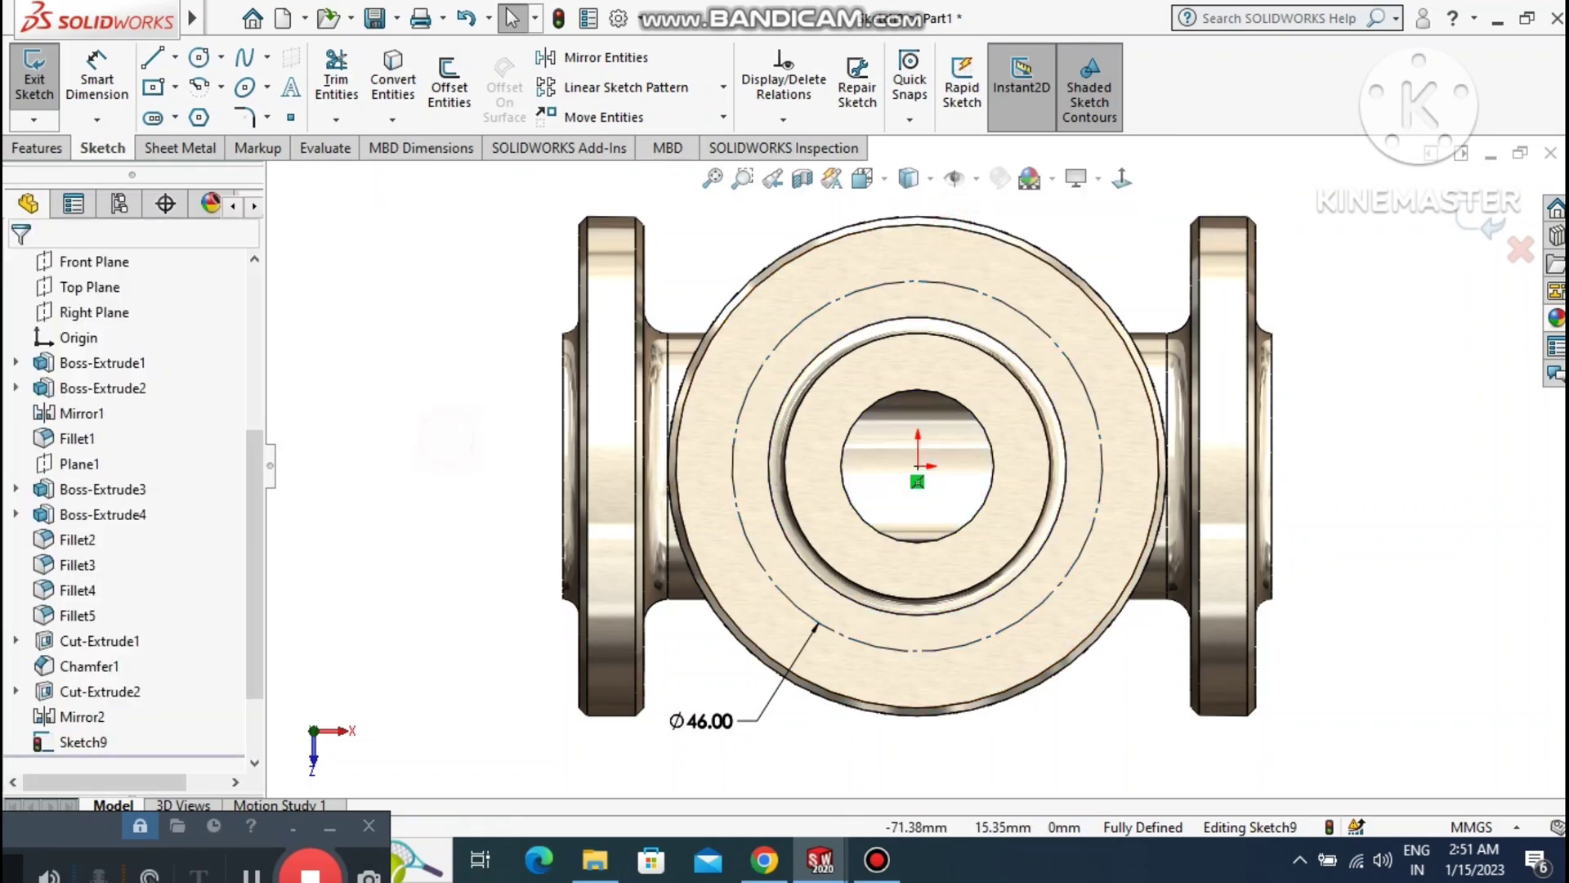
Draw a bolt-hole circle about 5.2 mm in diameter, centered on the construction circle's quadrant point vertically above the origin.
click(199, 58)
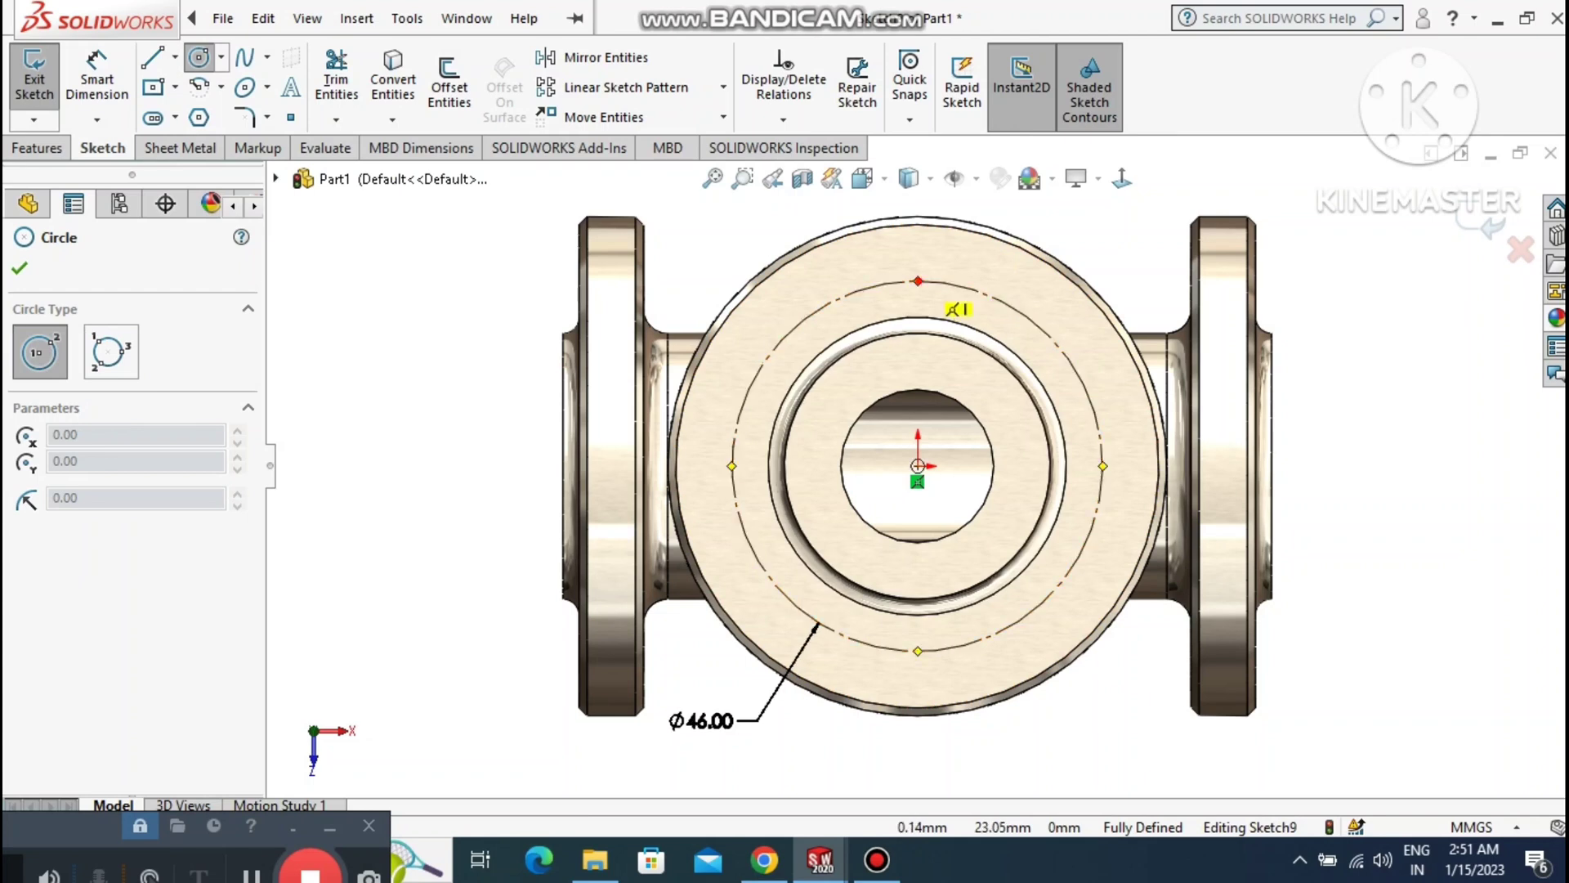
click(917, 280)
click(932, 264)
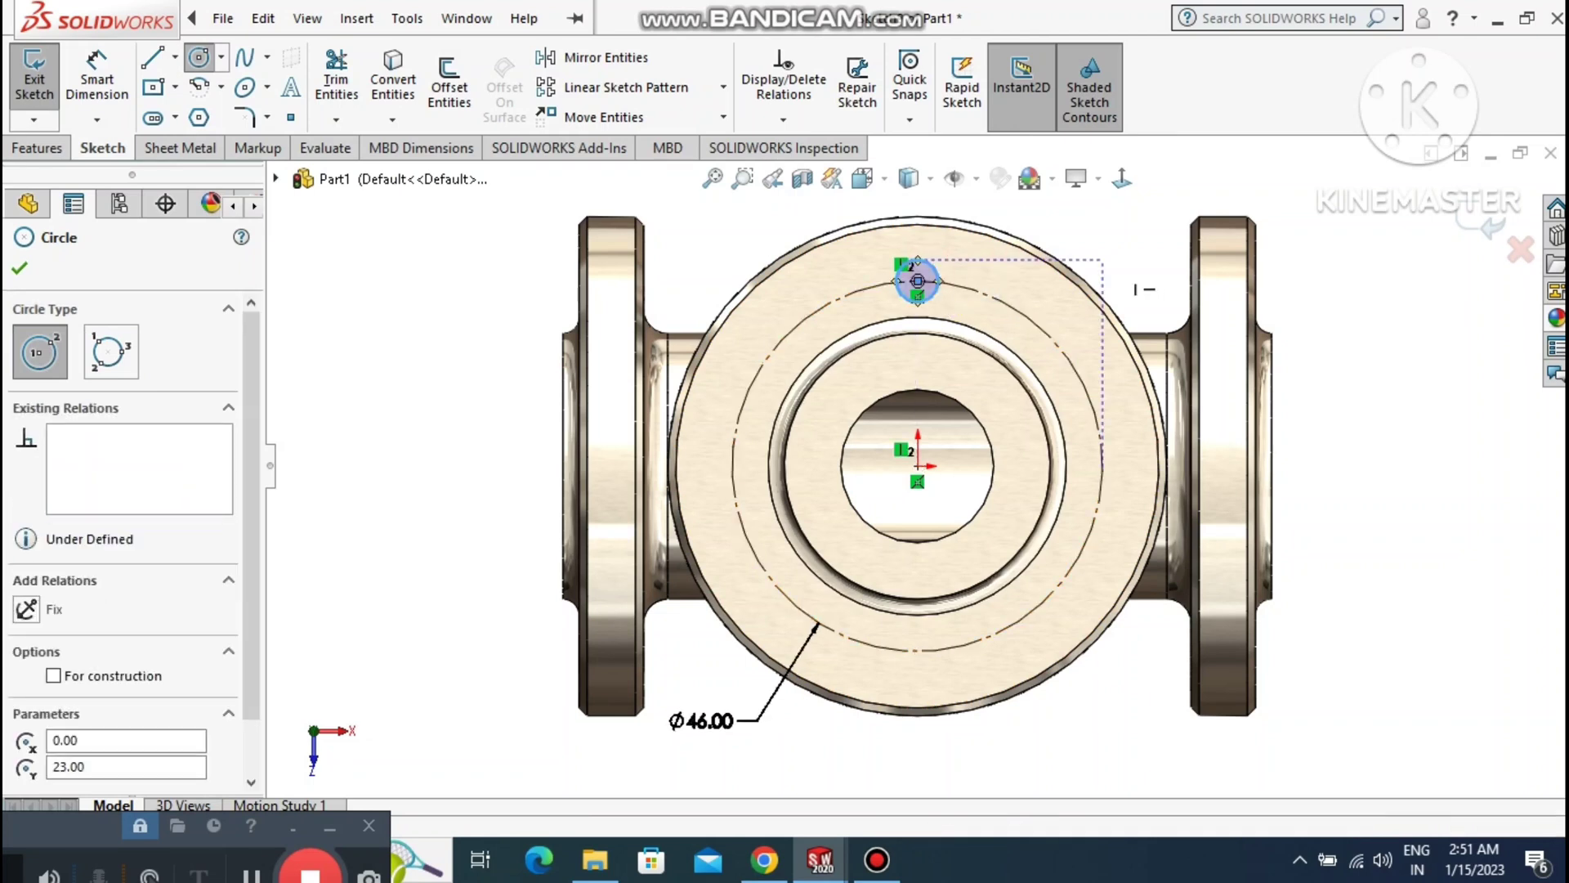
Dimension the branch flange's bolt-hole circle diameter to 5.5 mm.
click(97, 82)
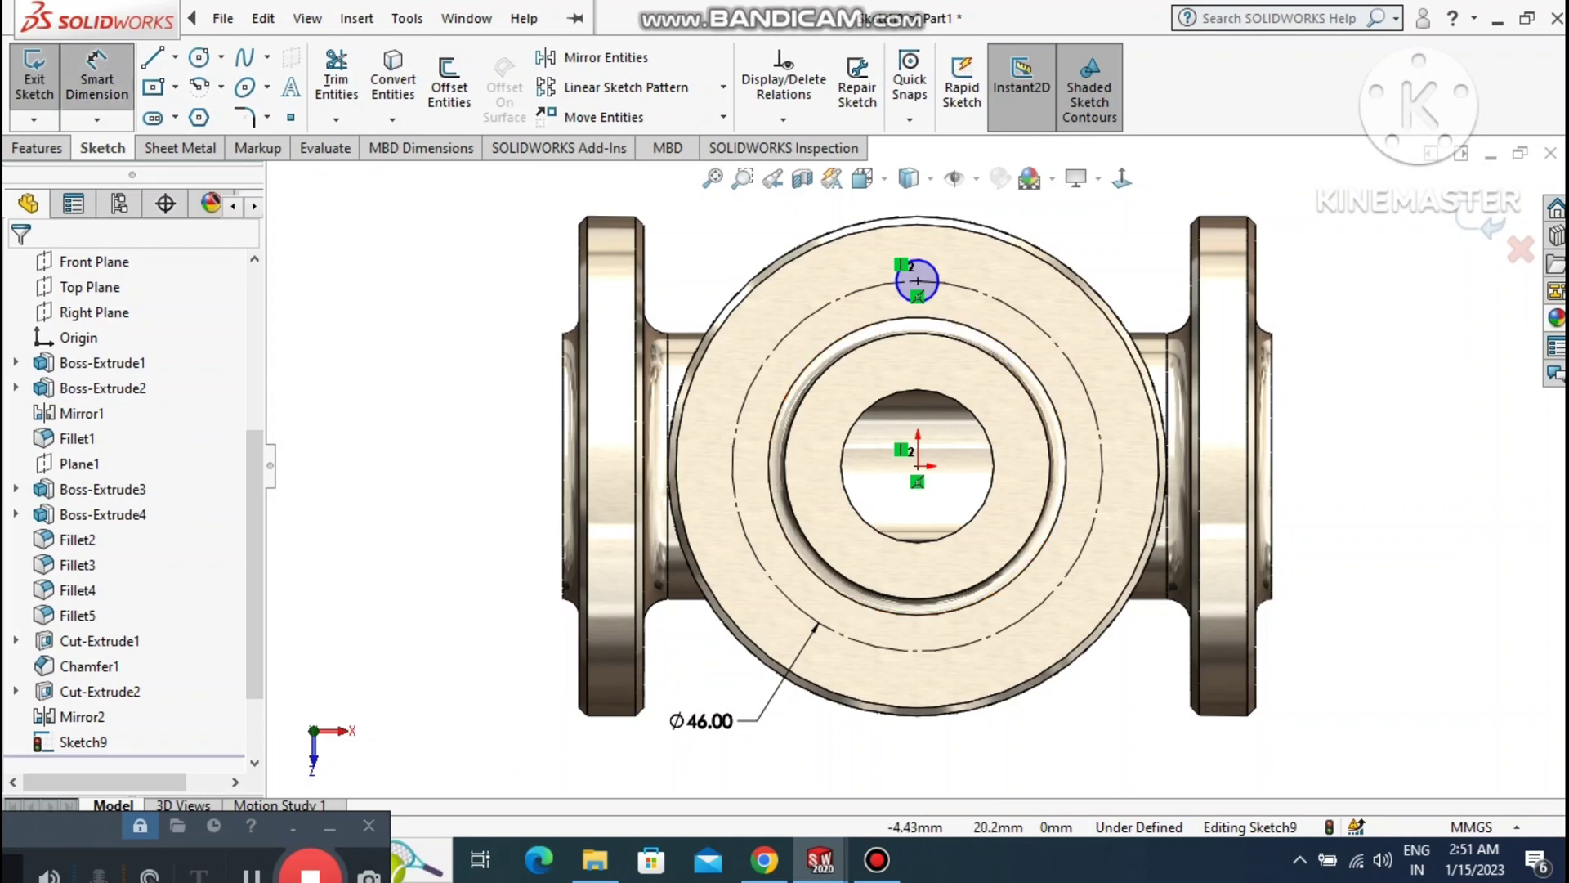
click(898, 294)
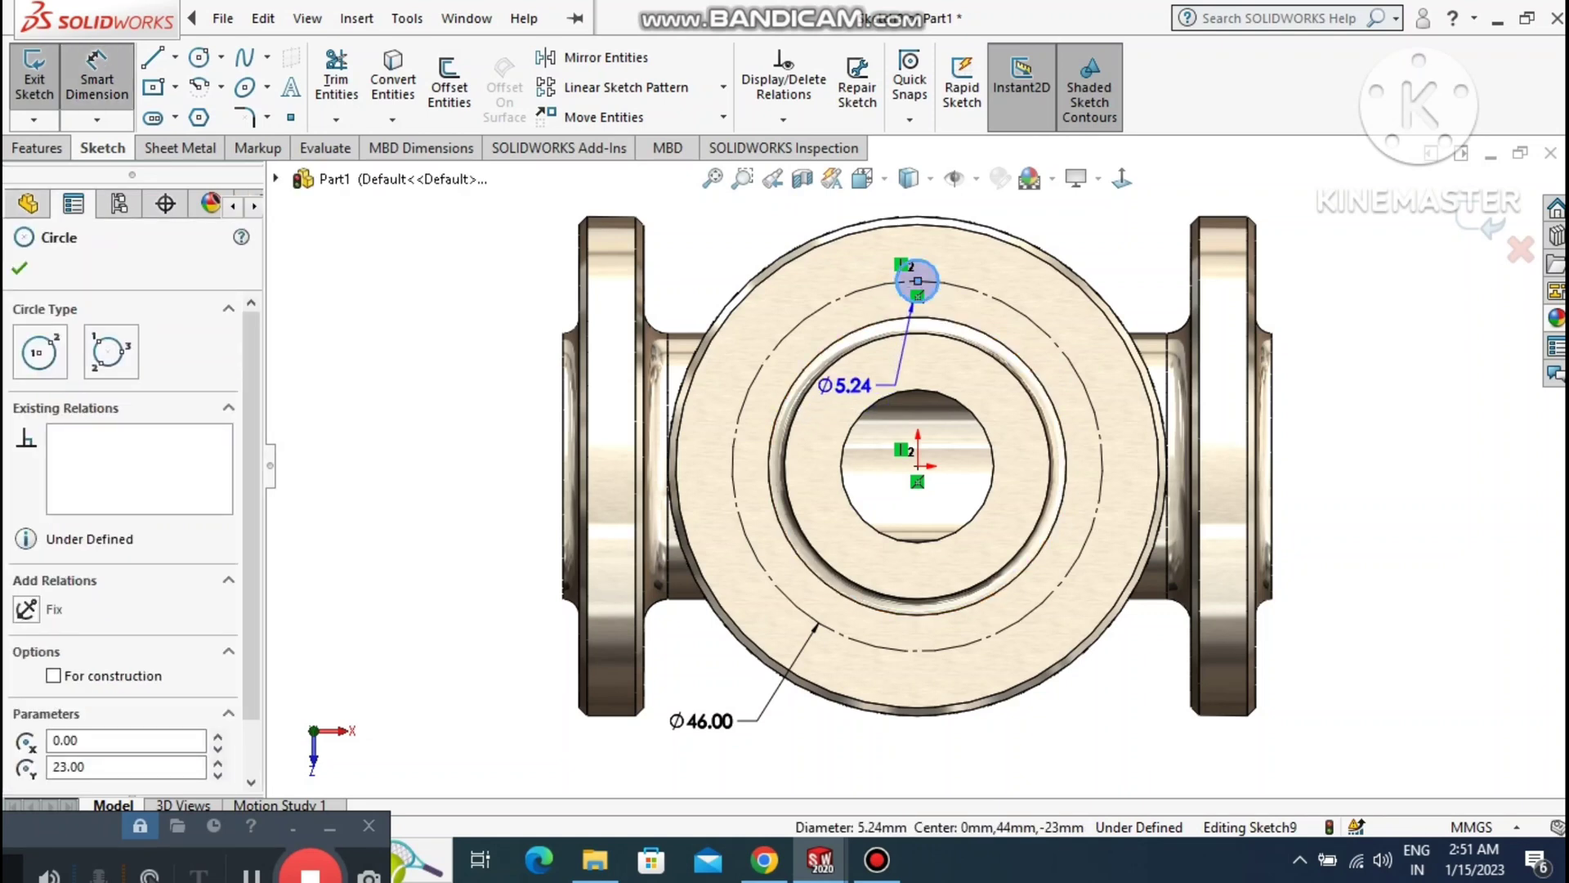
click(843, 385)
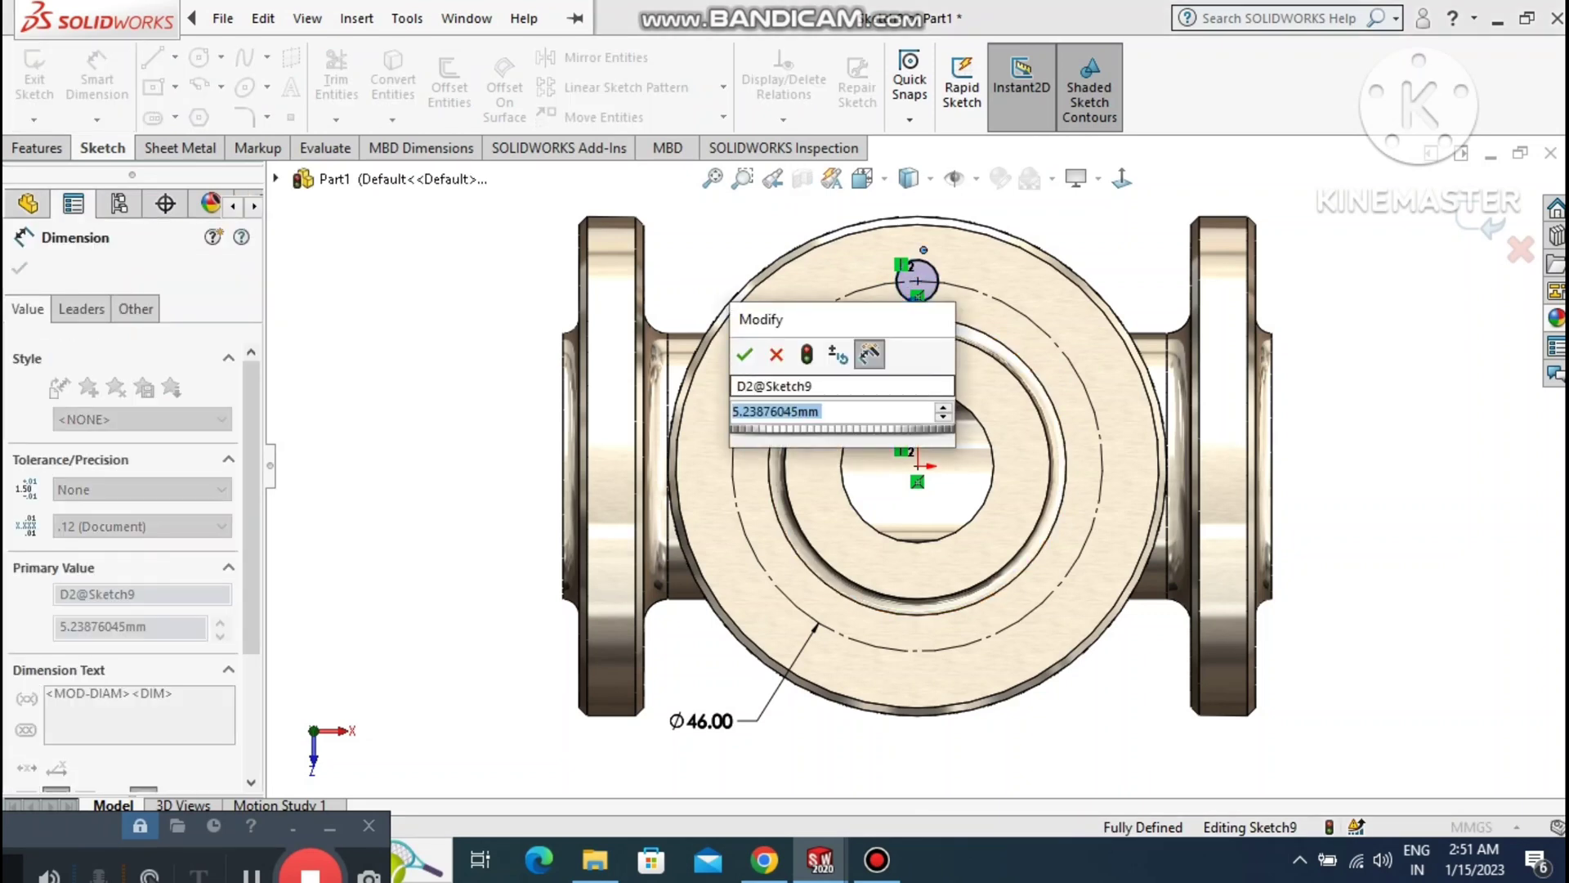
text(5.5)
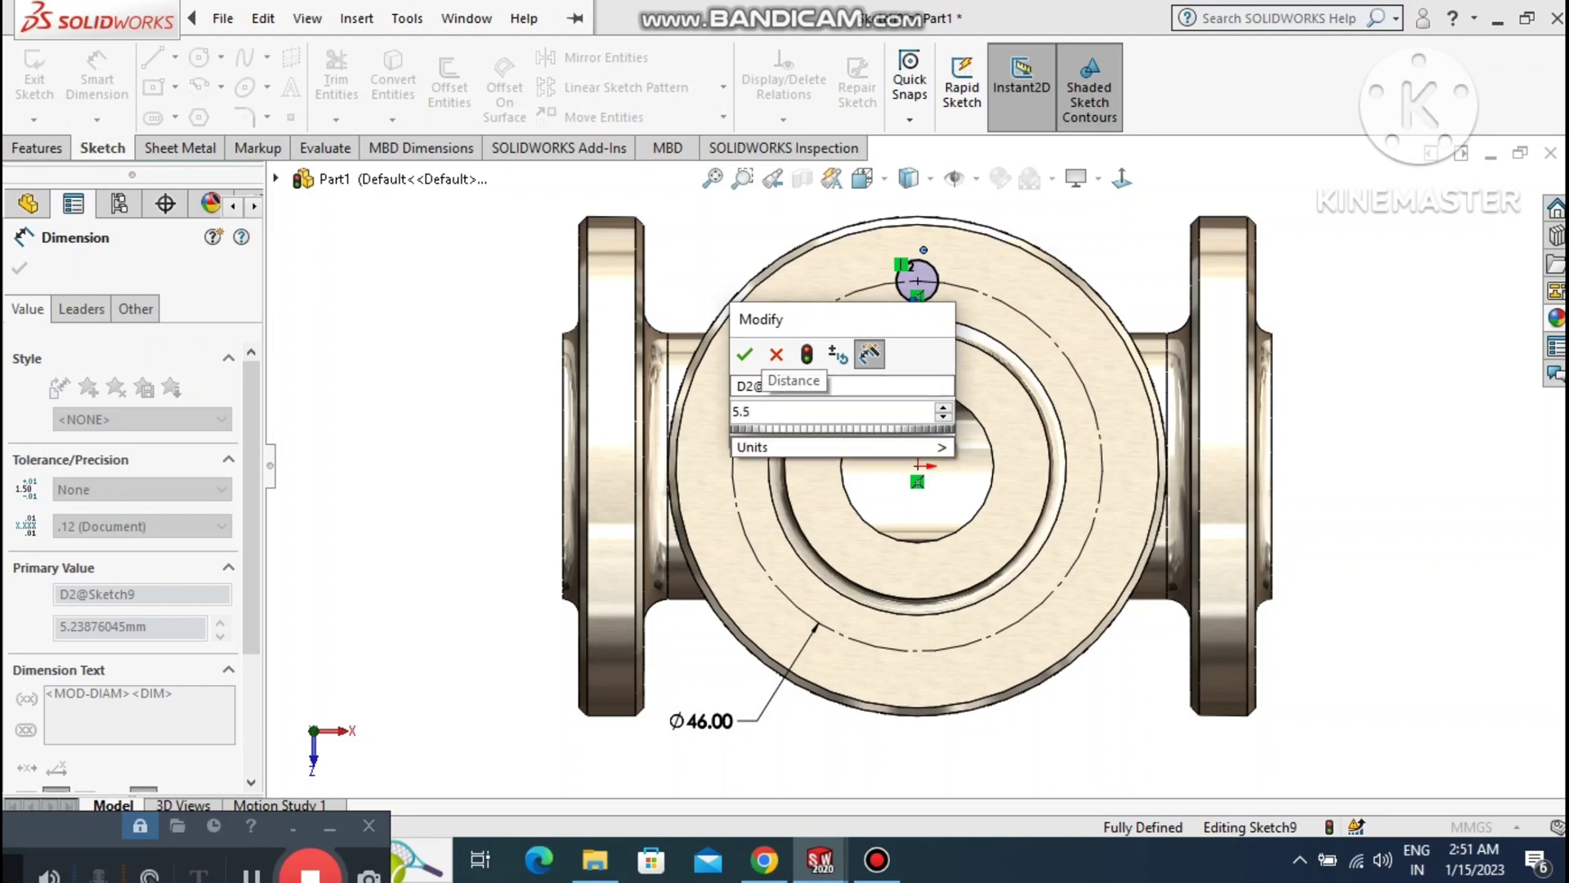
key(Return)
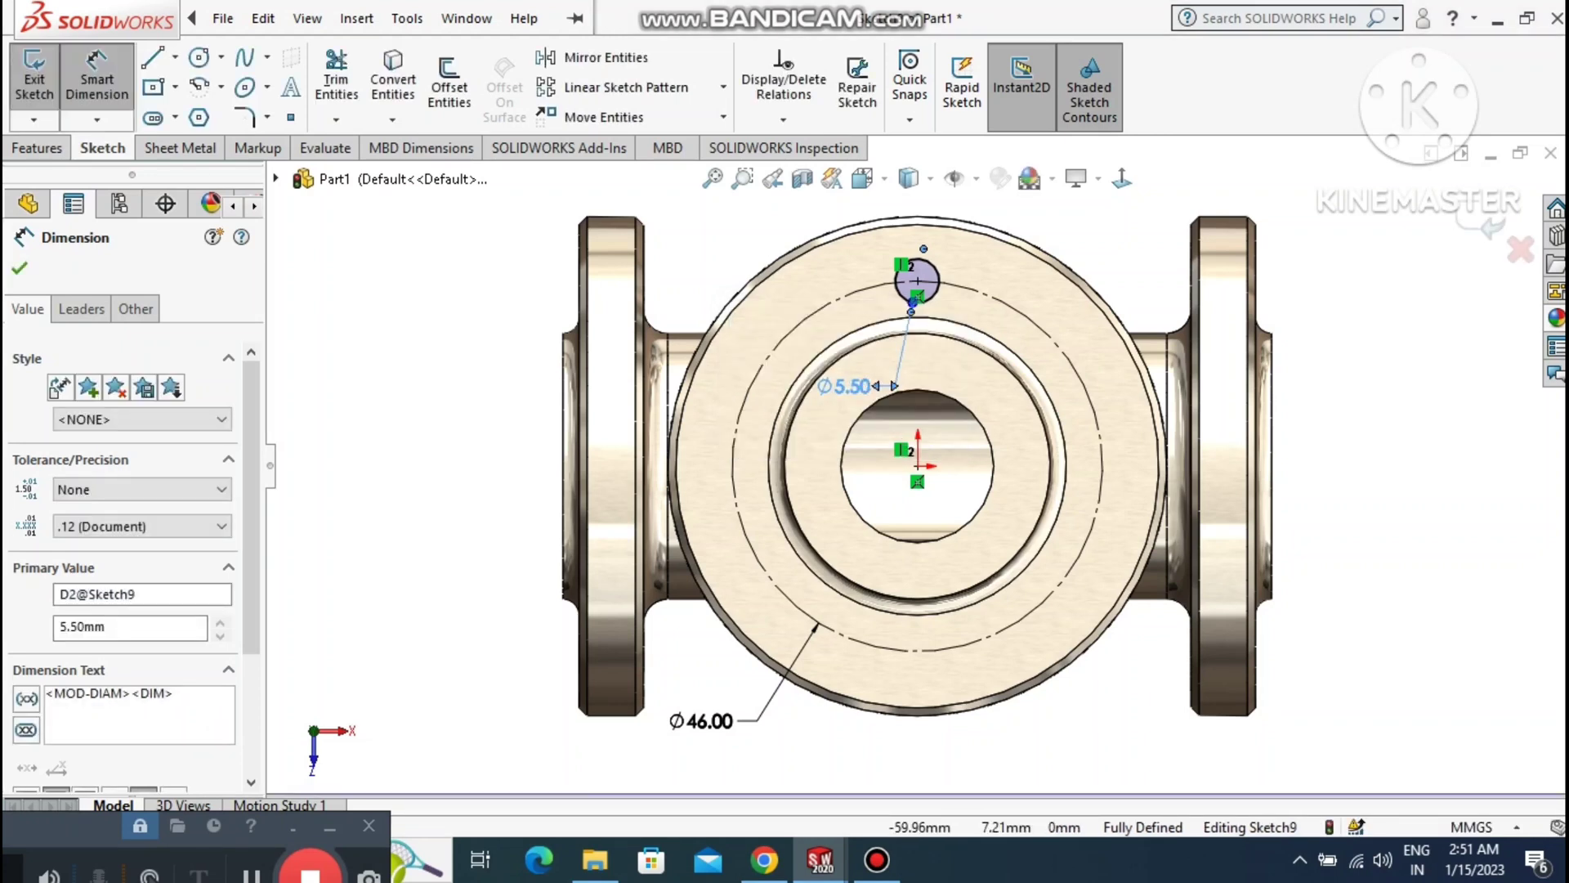
click(398, 411)
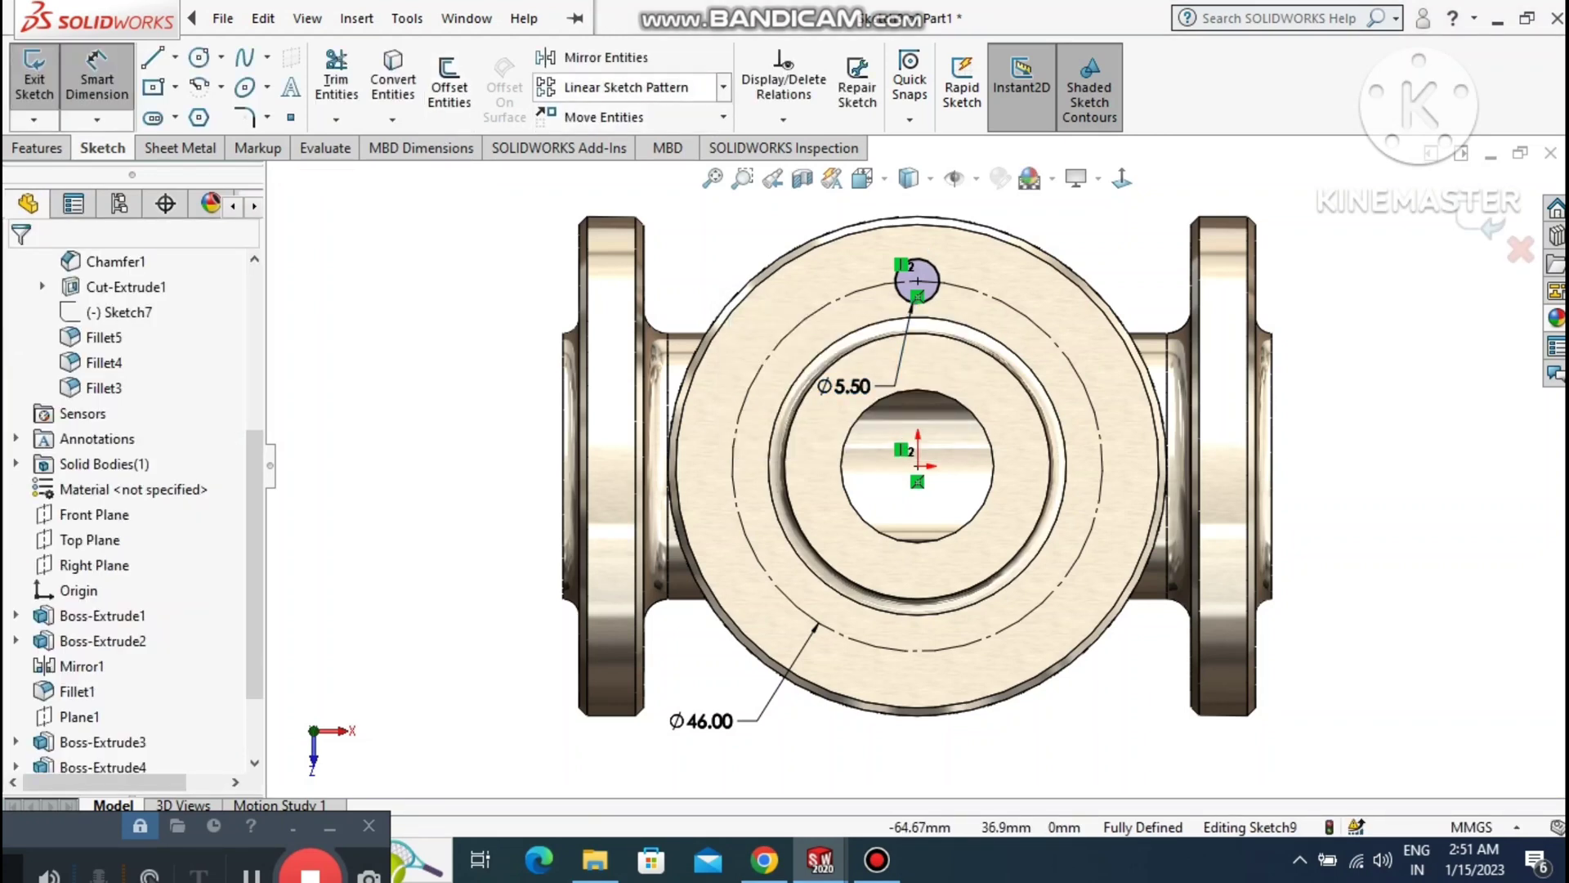
Circular-pattern the branch flange's bolt-hole circle about the origin with 4 equally spaced instances over 360 degrees.
click(723, 87)
click(640, 143)
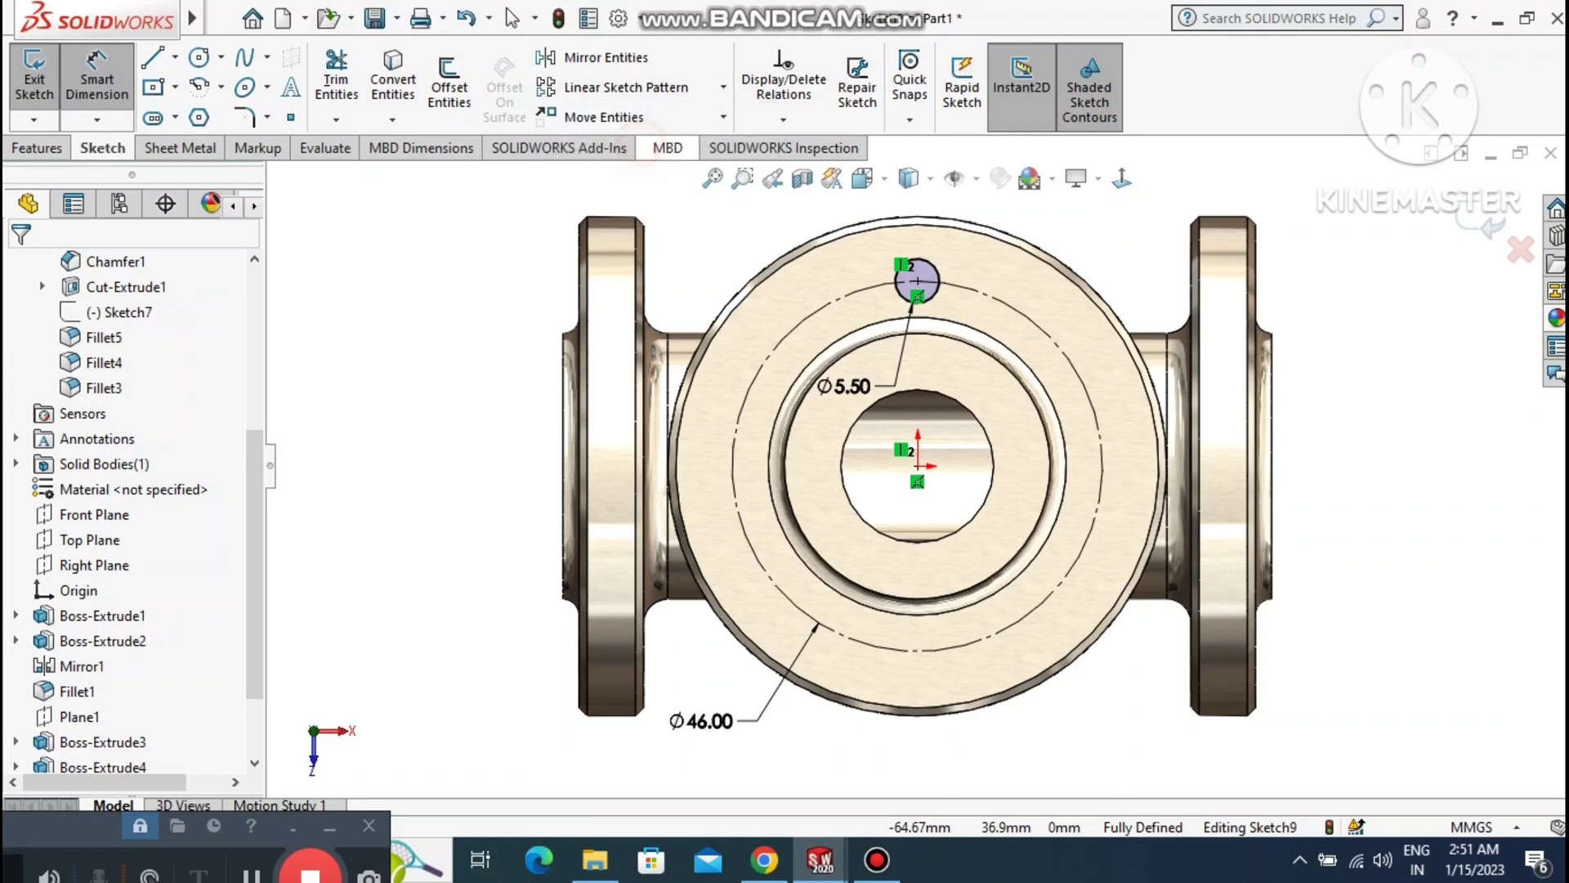
click(144, 759)
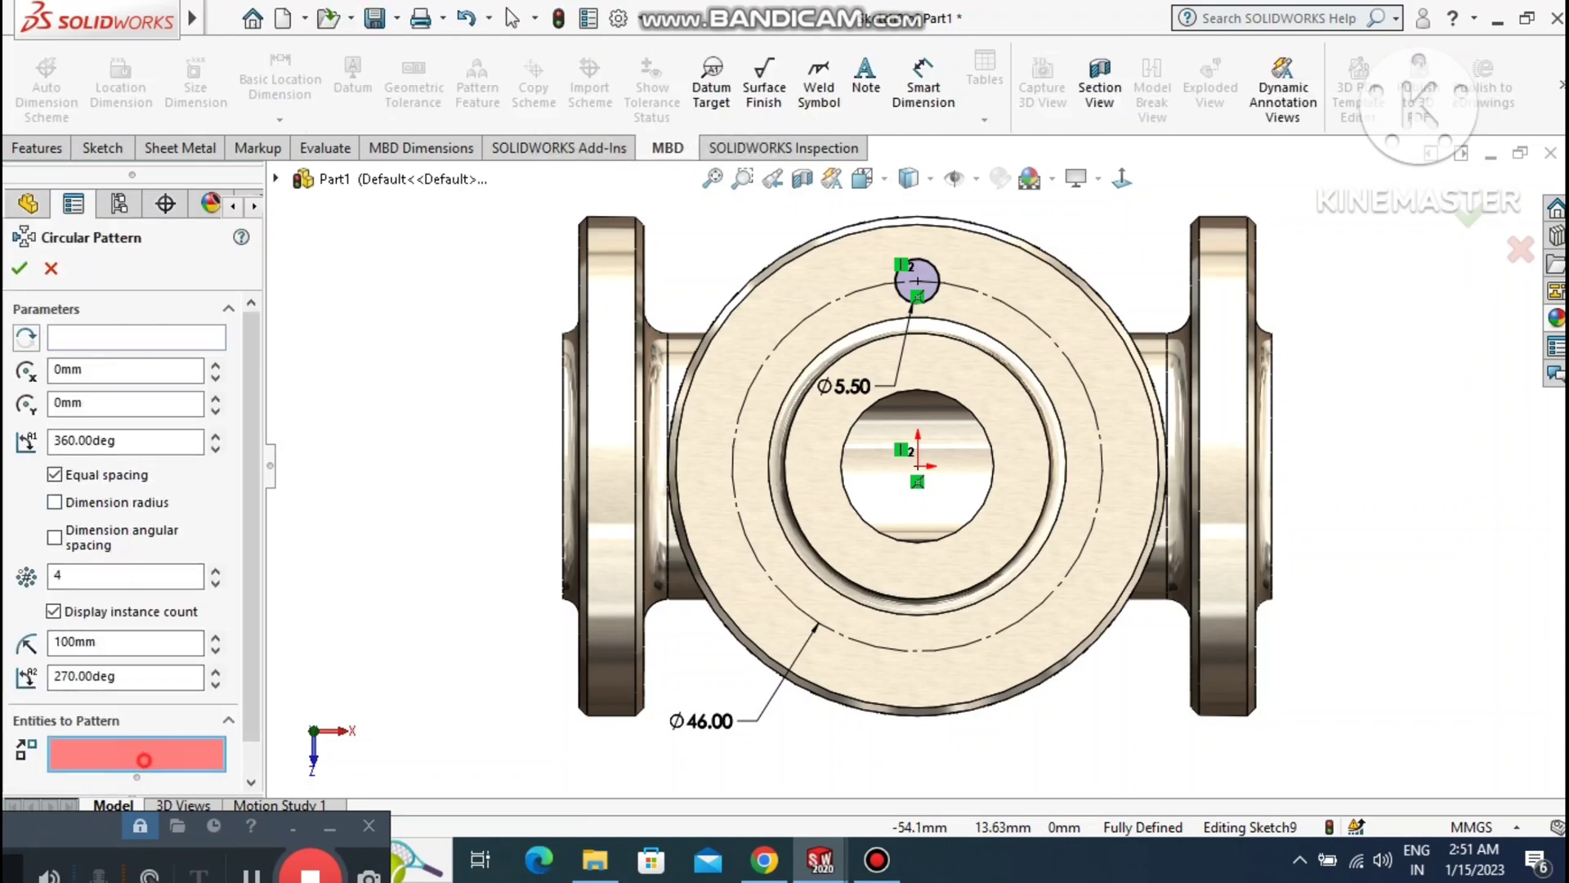
click(917, 280)
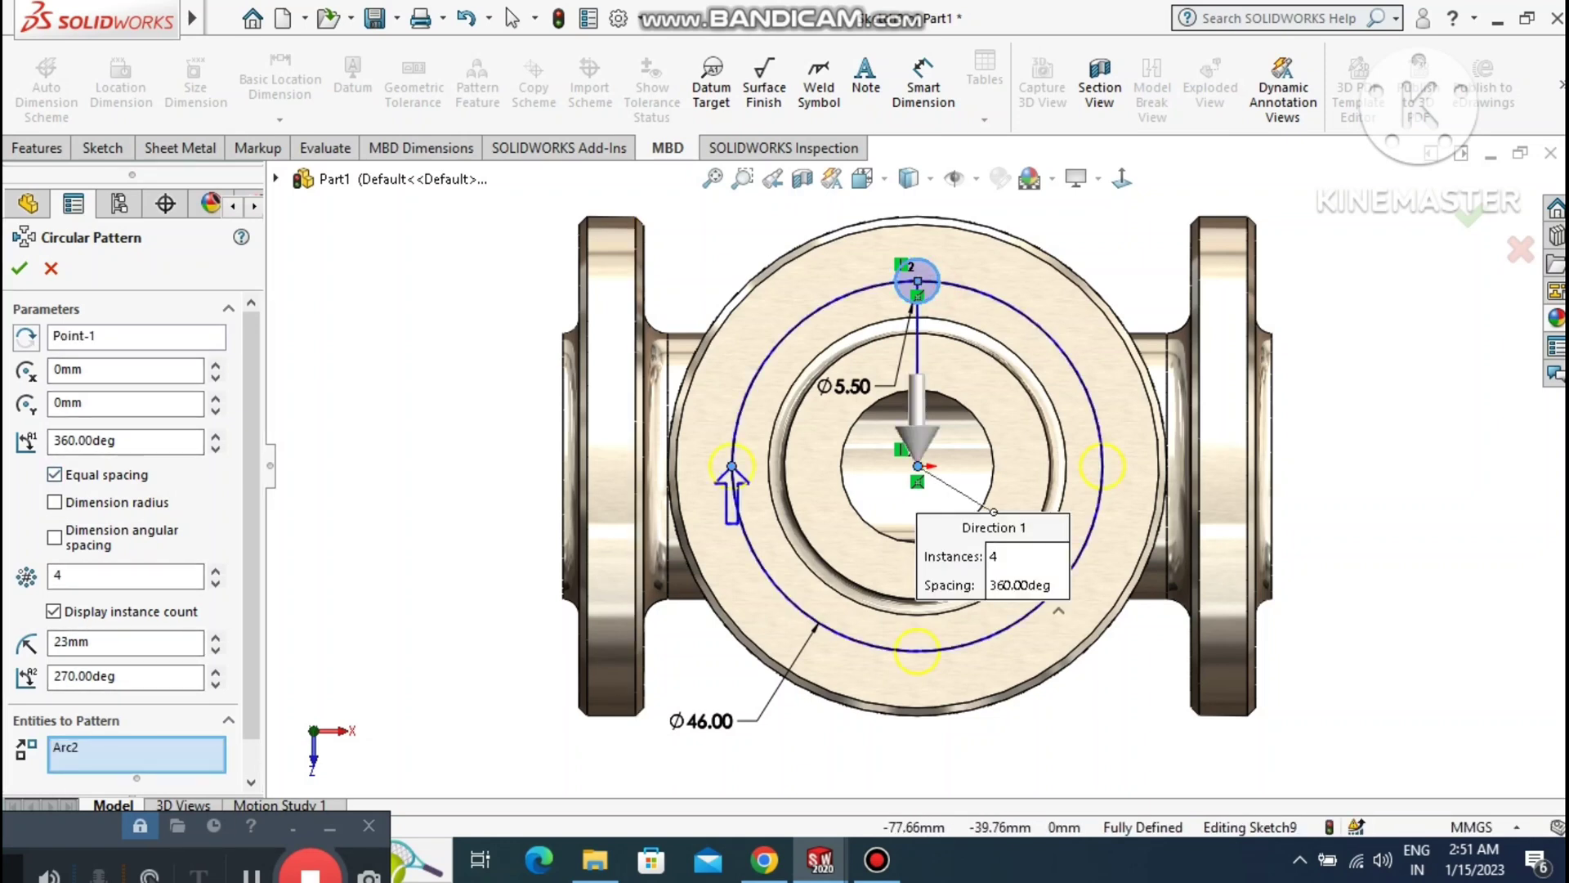
click(20, 268)
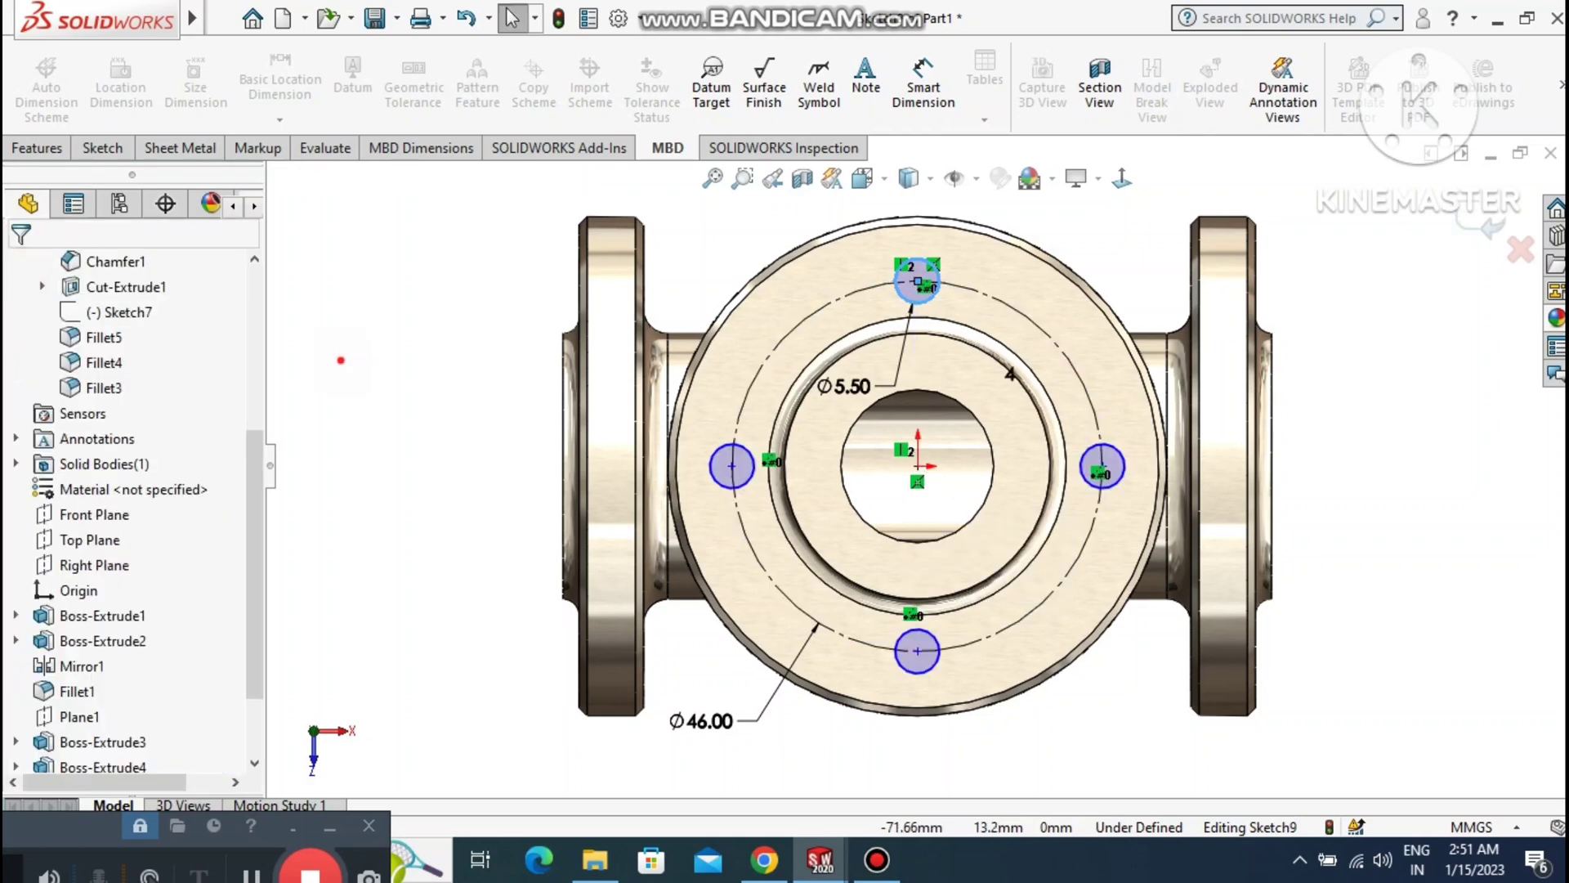
Cut-extrude the four bolt-hole circles through the upper branch flange using Up To Next.
click(33, 148)
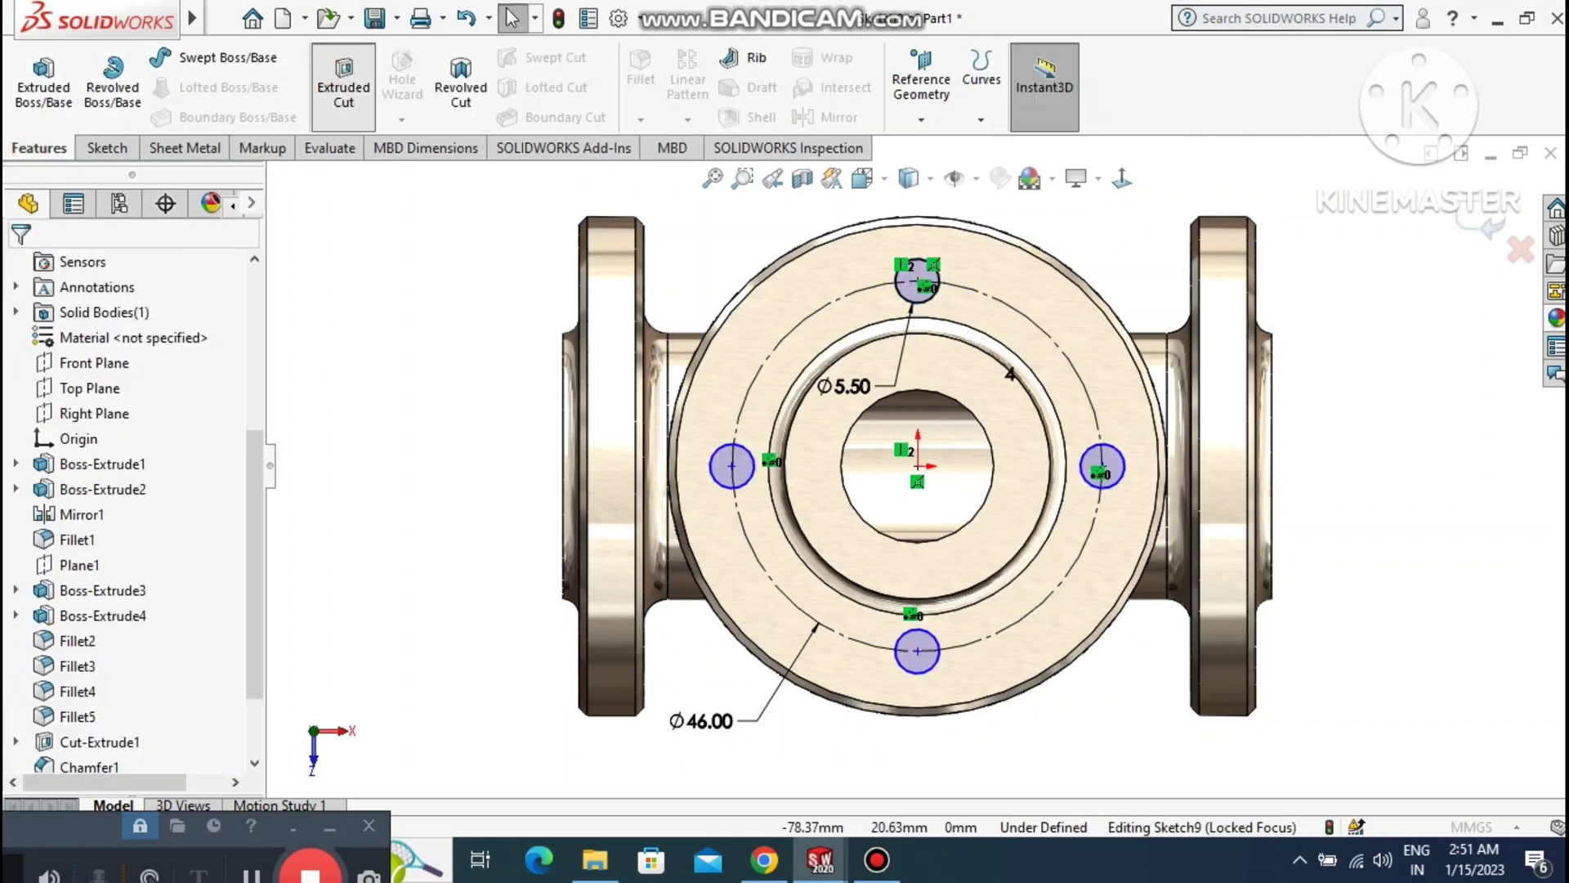
click(343, 87)
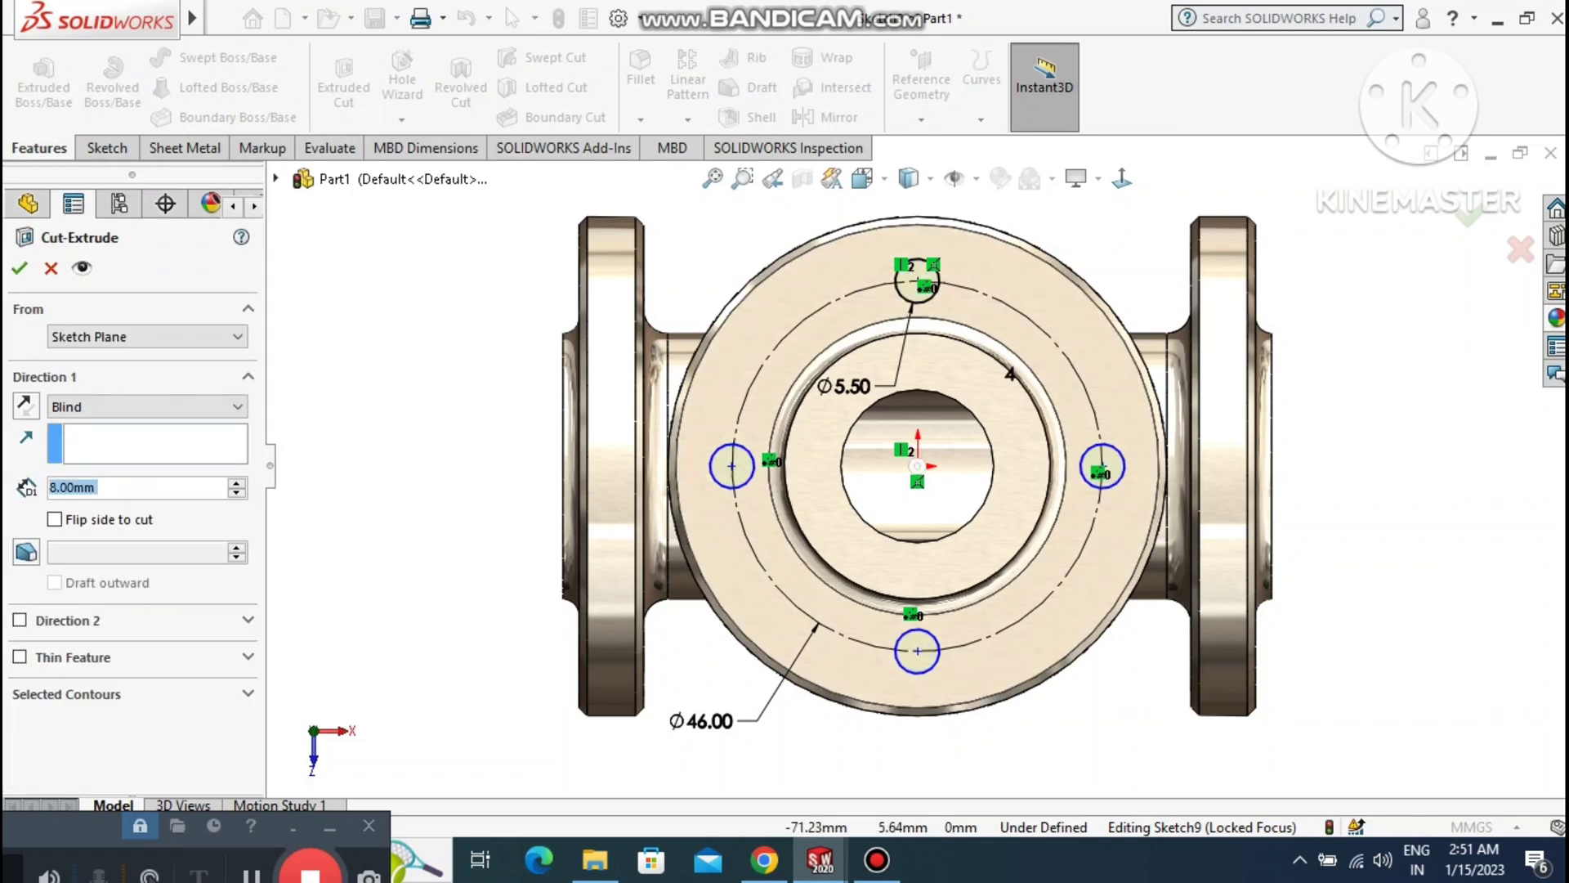
click(143, 406)
click(82, 470)
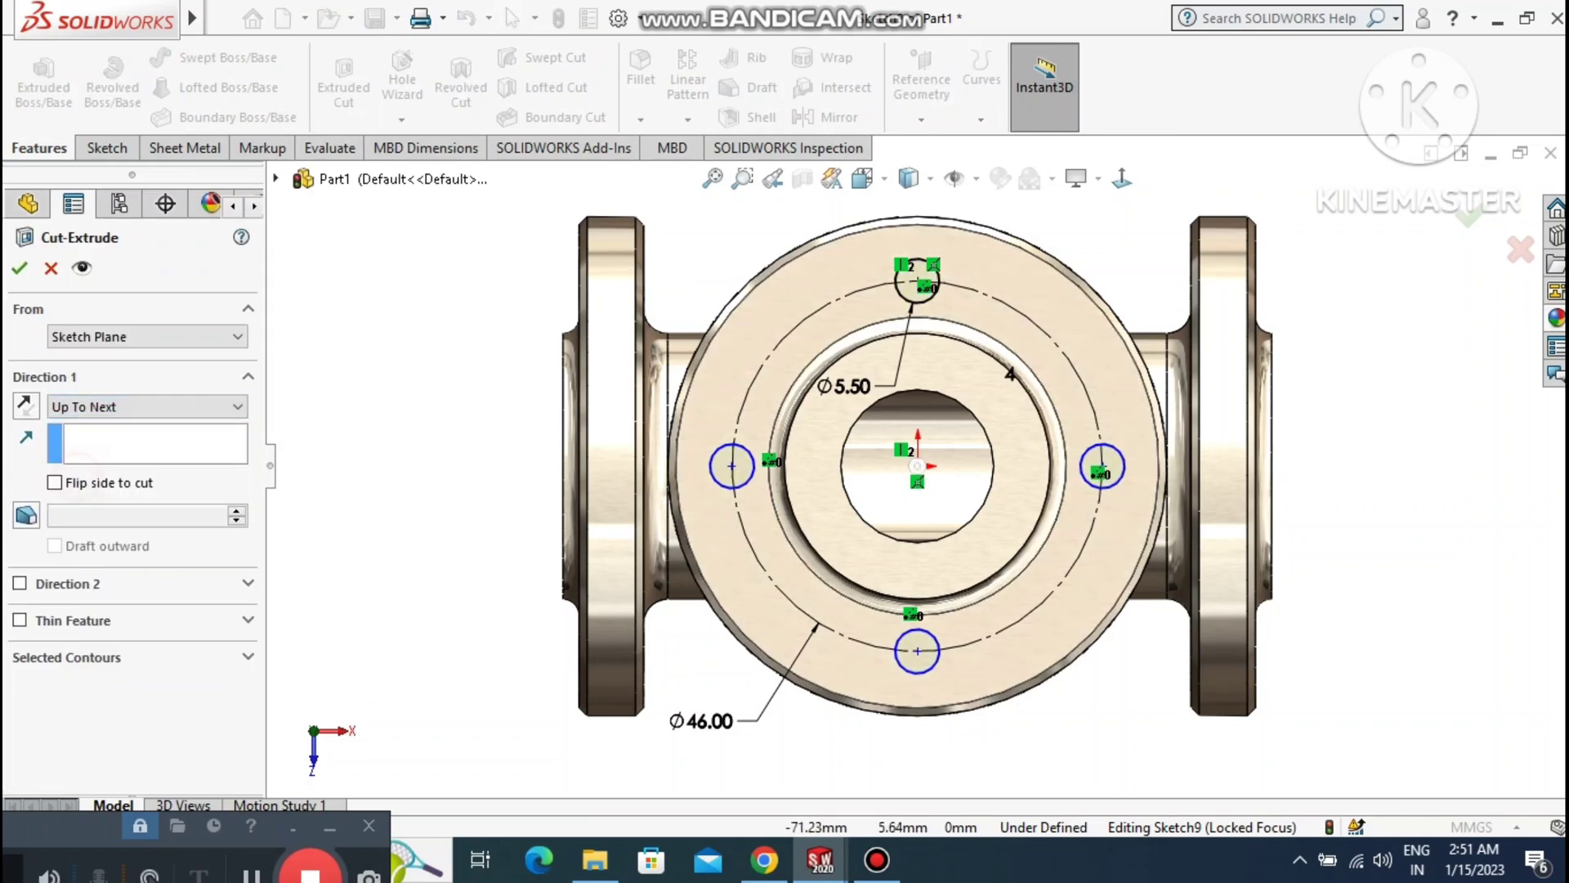
click(20, 267)
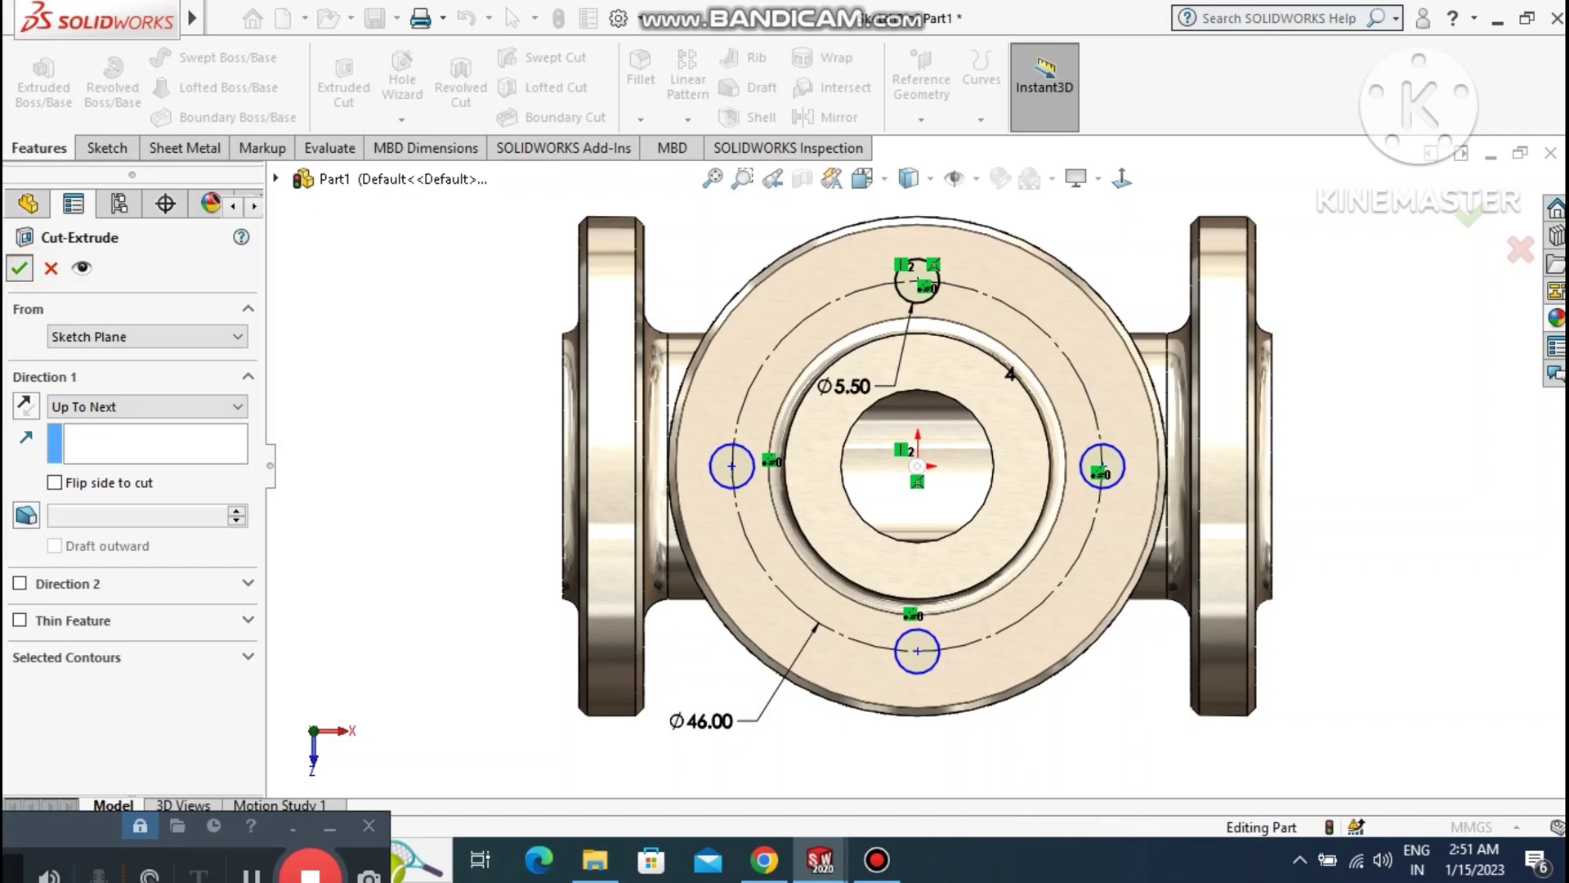
click(464, 533)
scroll(463, 533, up, 2)
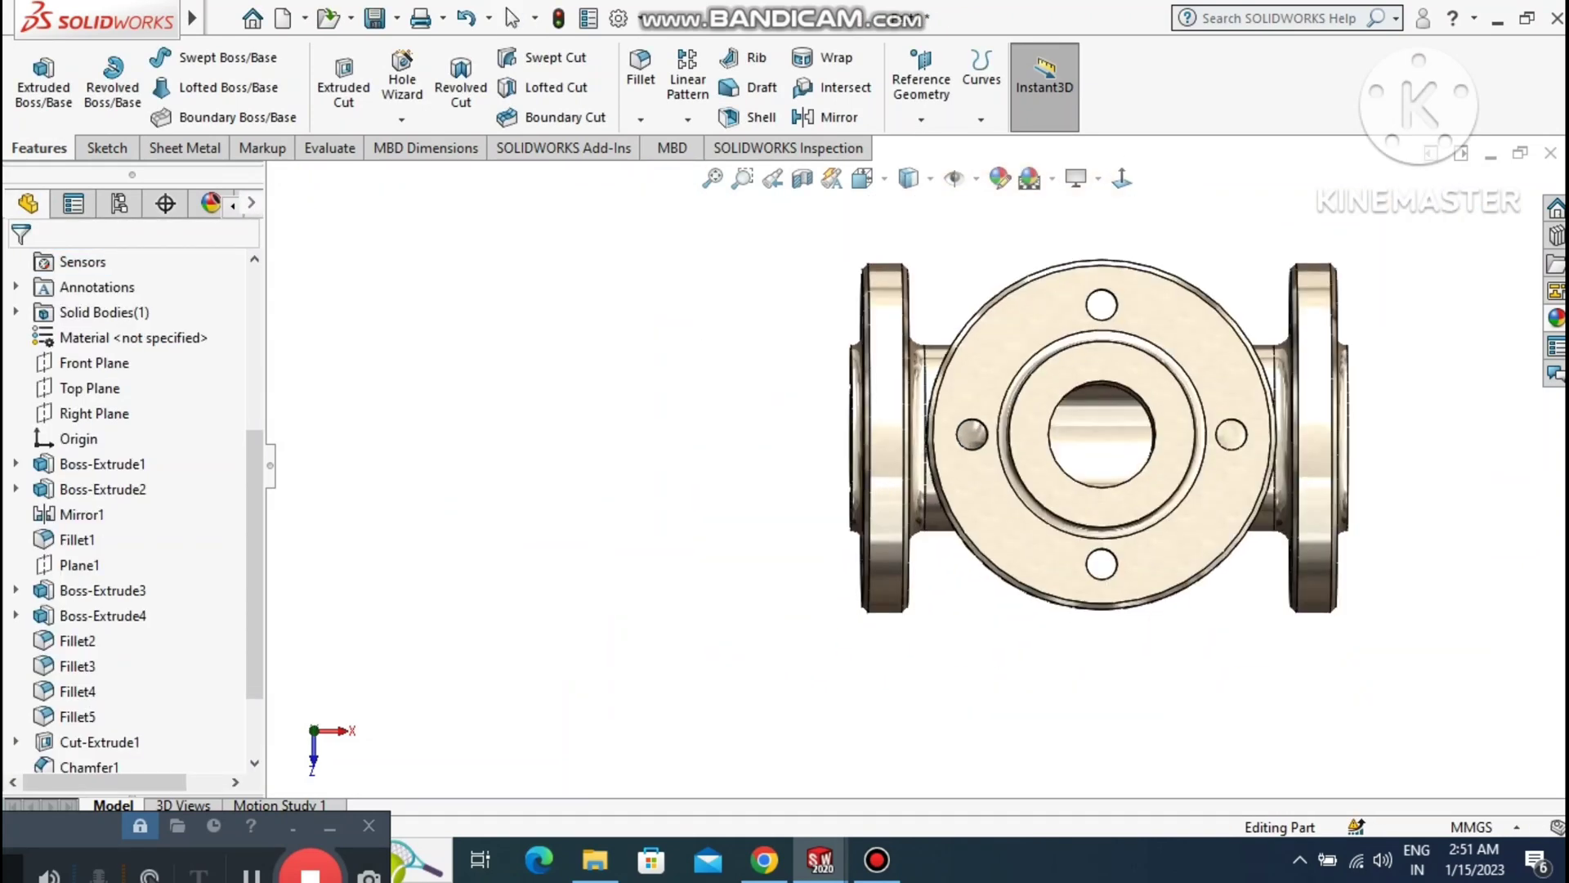
middle_drag(463, 533, 576, 429)
scroll(572, 466, down, 2)
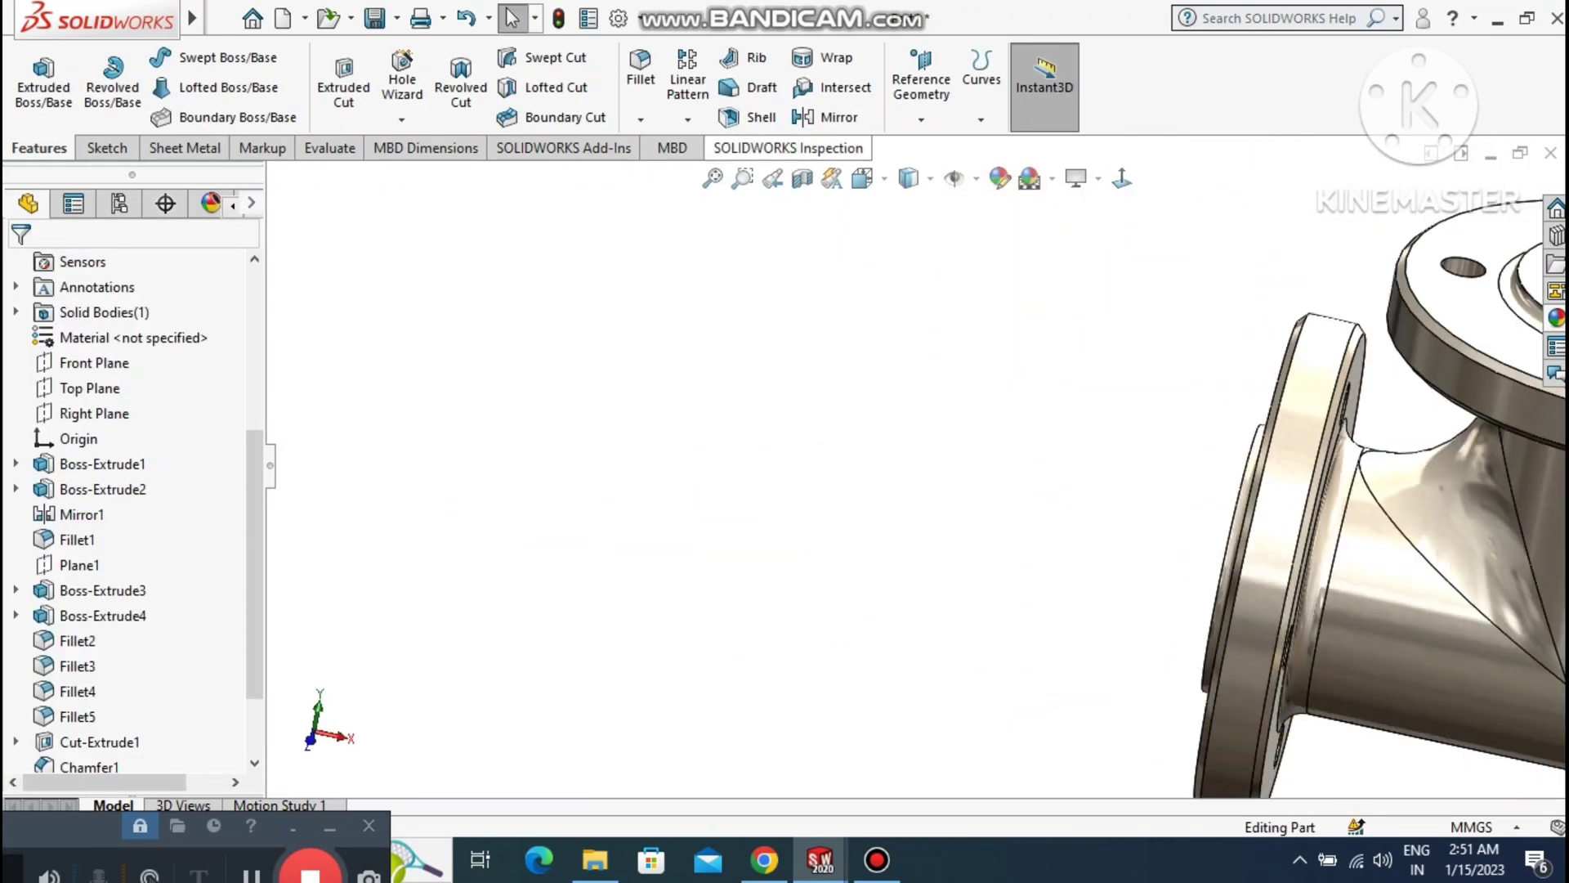
Start a Thread feature on the outer bore edge of the run flange at the positive X end.
click(712, 179)
middle_drag(900, 458, 790, 433)
click(542, 422)
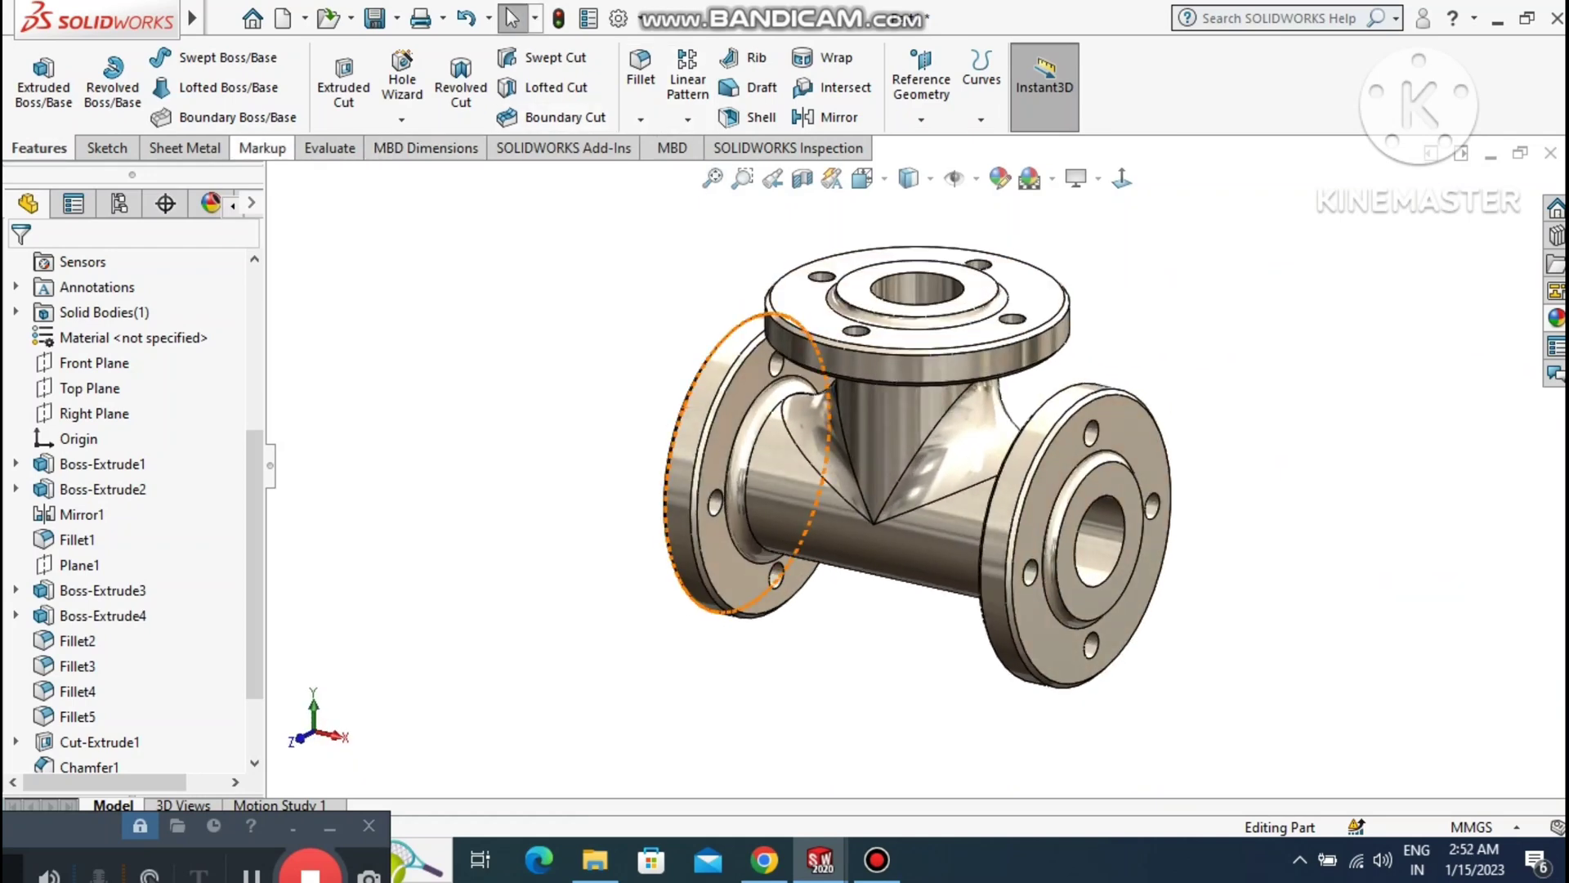
click(402, 120)
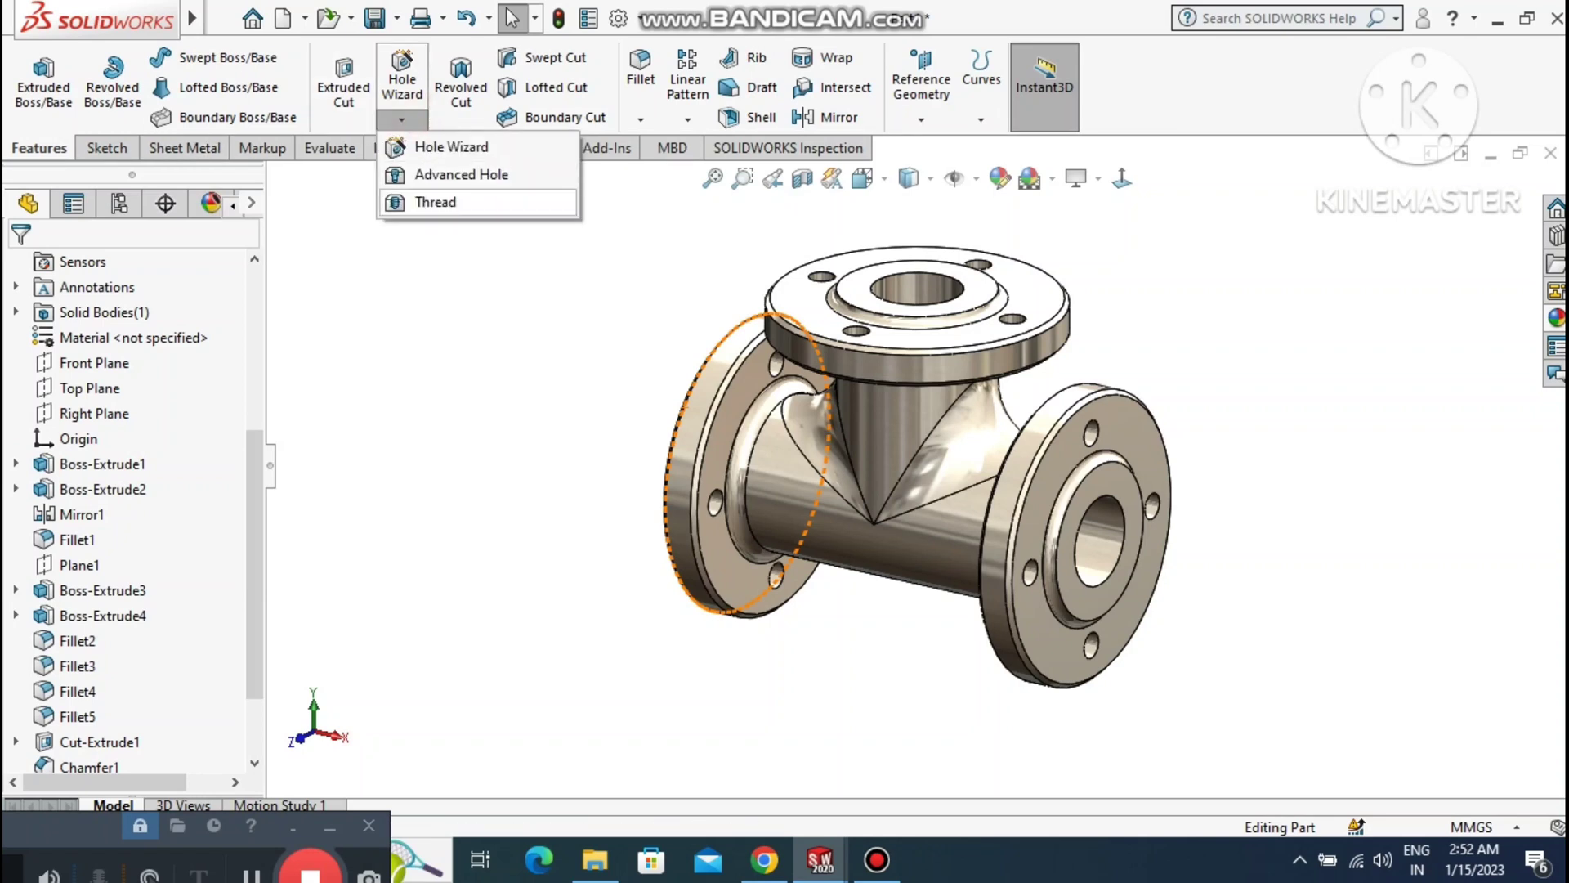
click(412, 201)
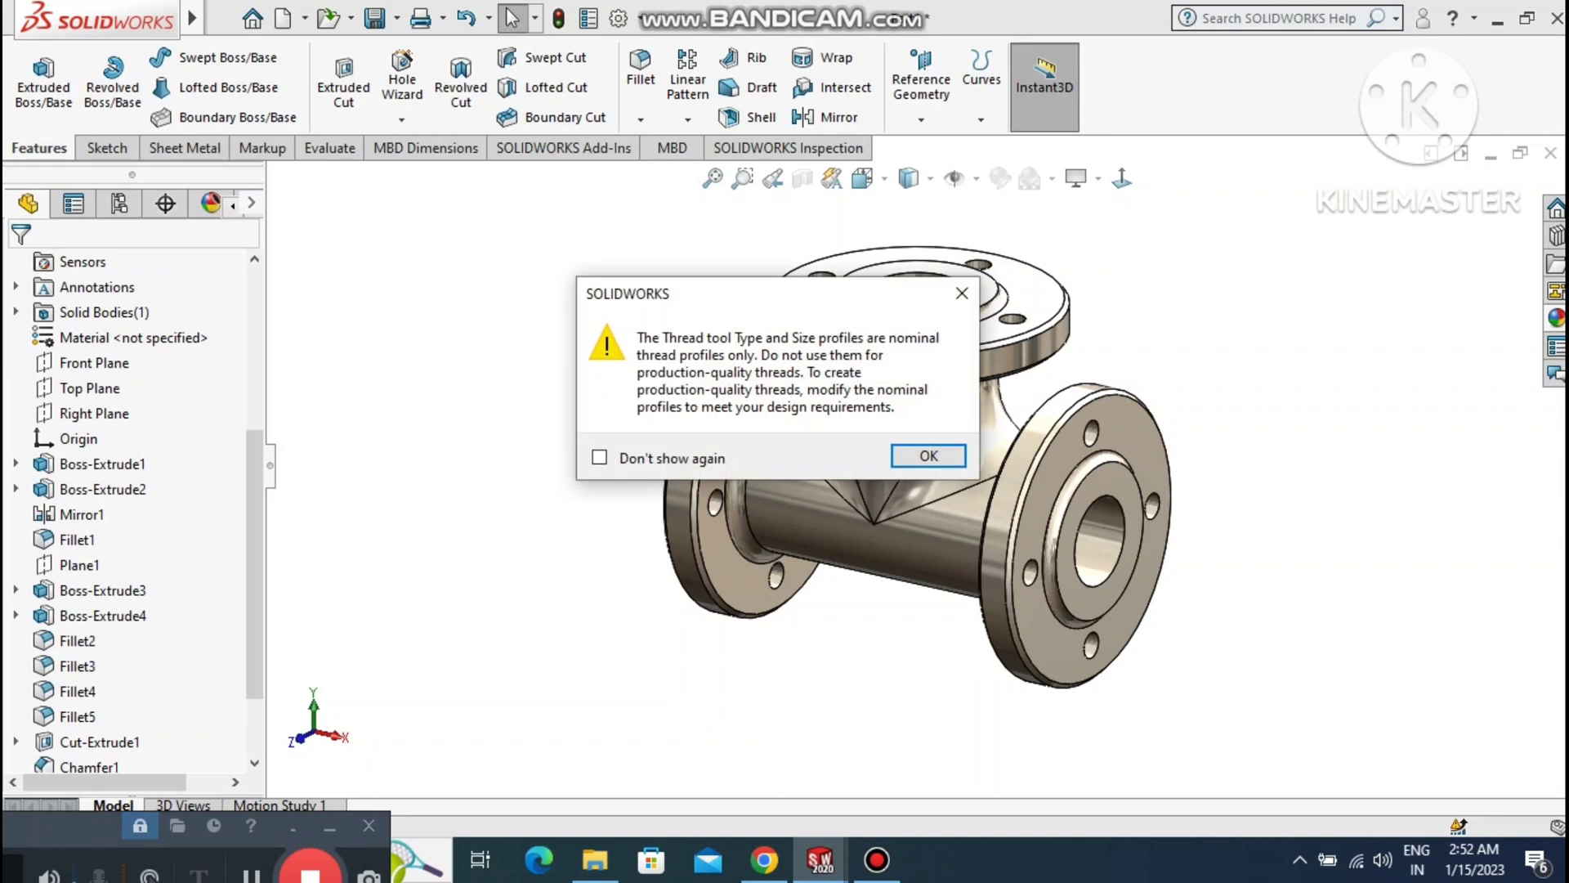
key(Return)
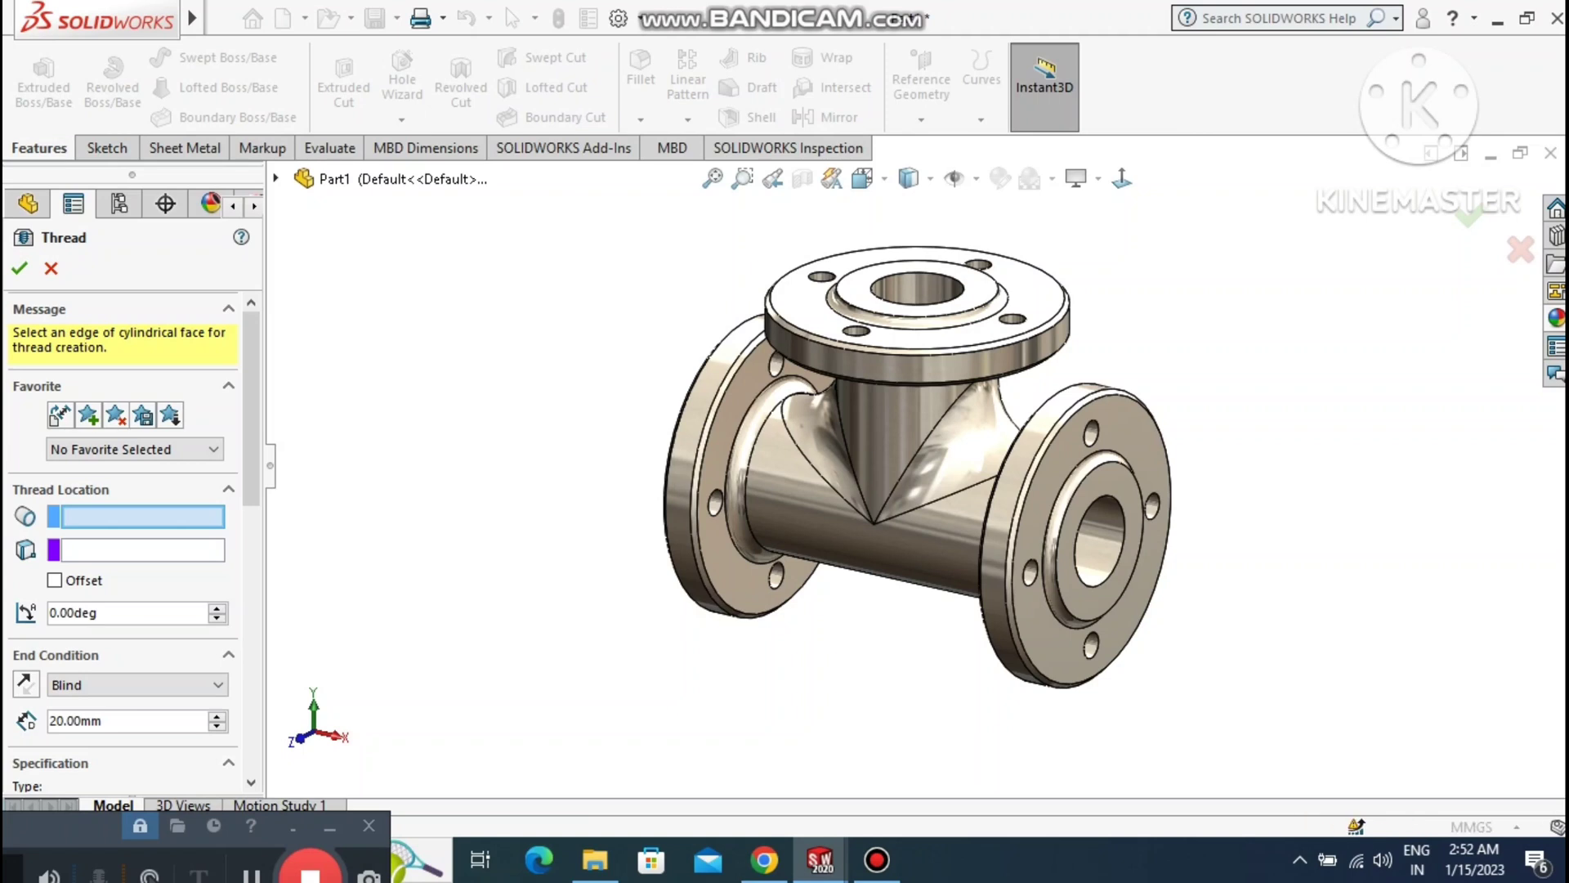
click(1076, 549)
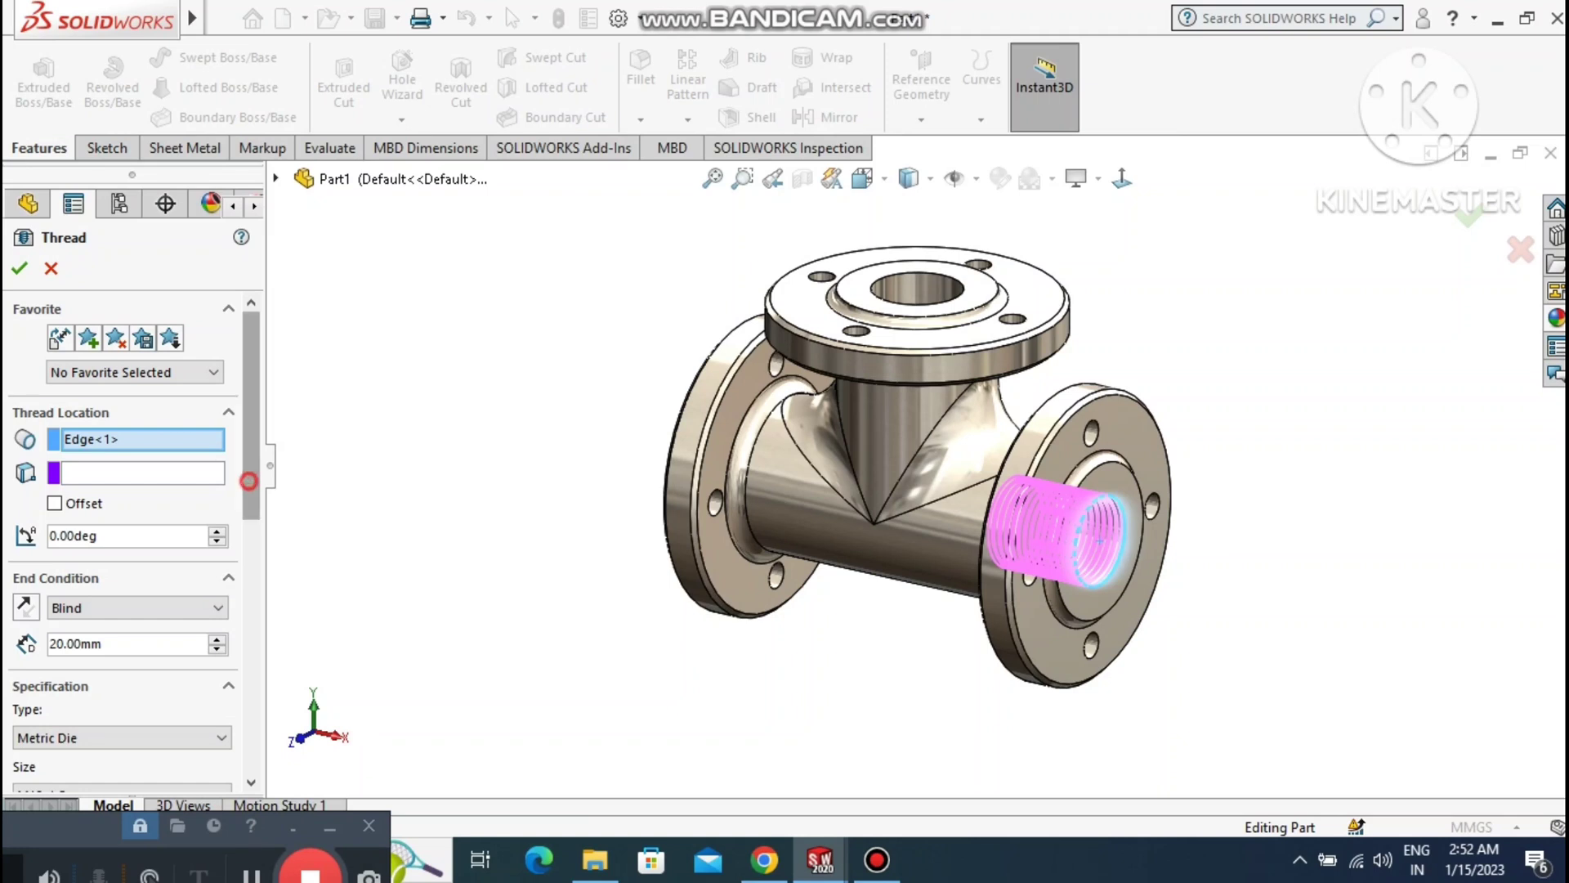
Offset the run bore's thread start 5 mm outward from the flange face and maintain the thread length.
scroll(131, 539, down, 5)
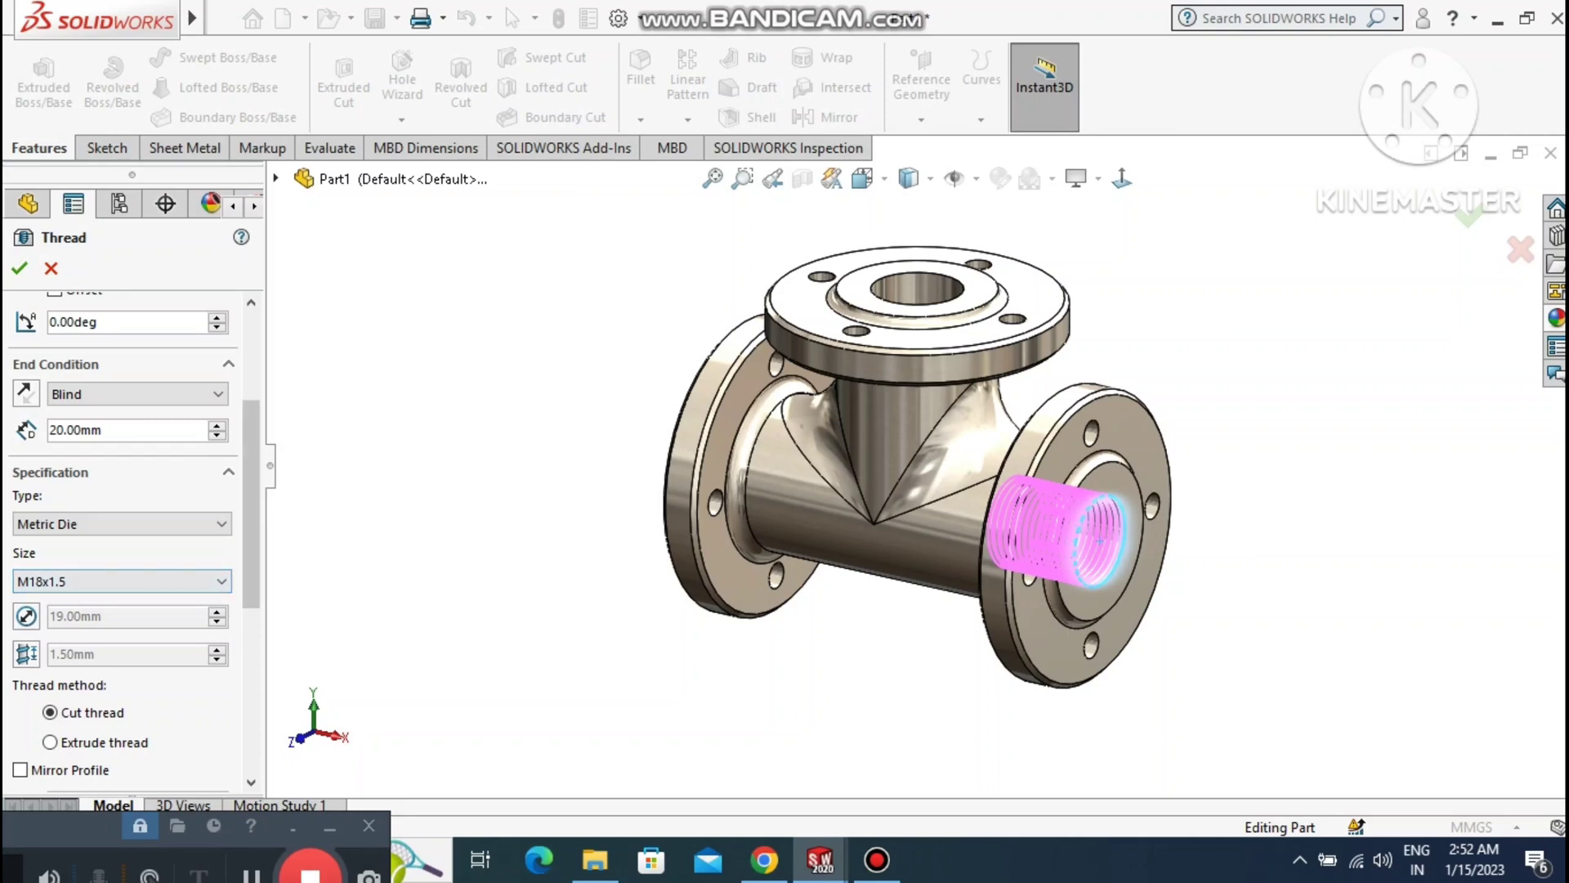
drag(251, 531, 253, 441)
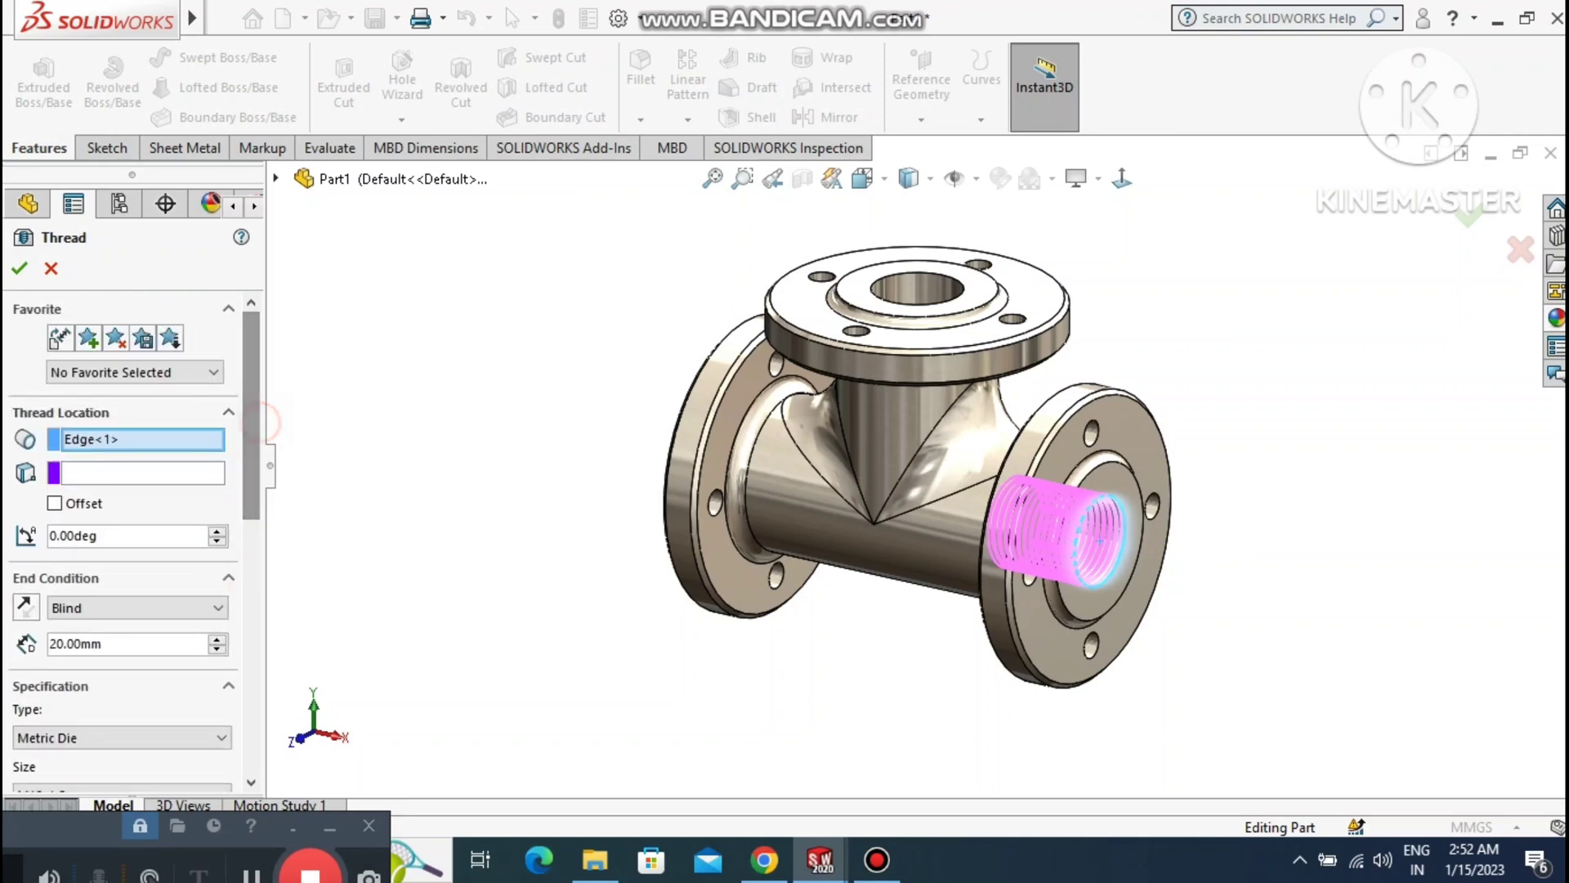
click(53, 504)
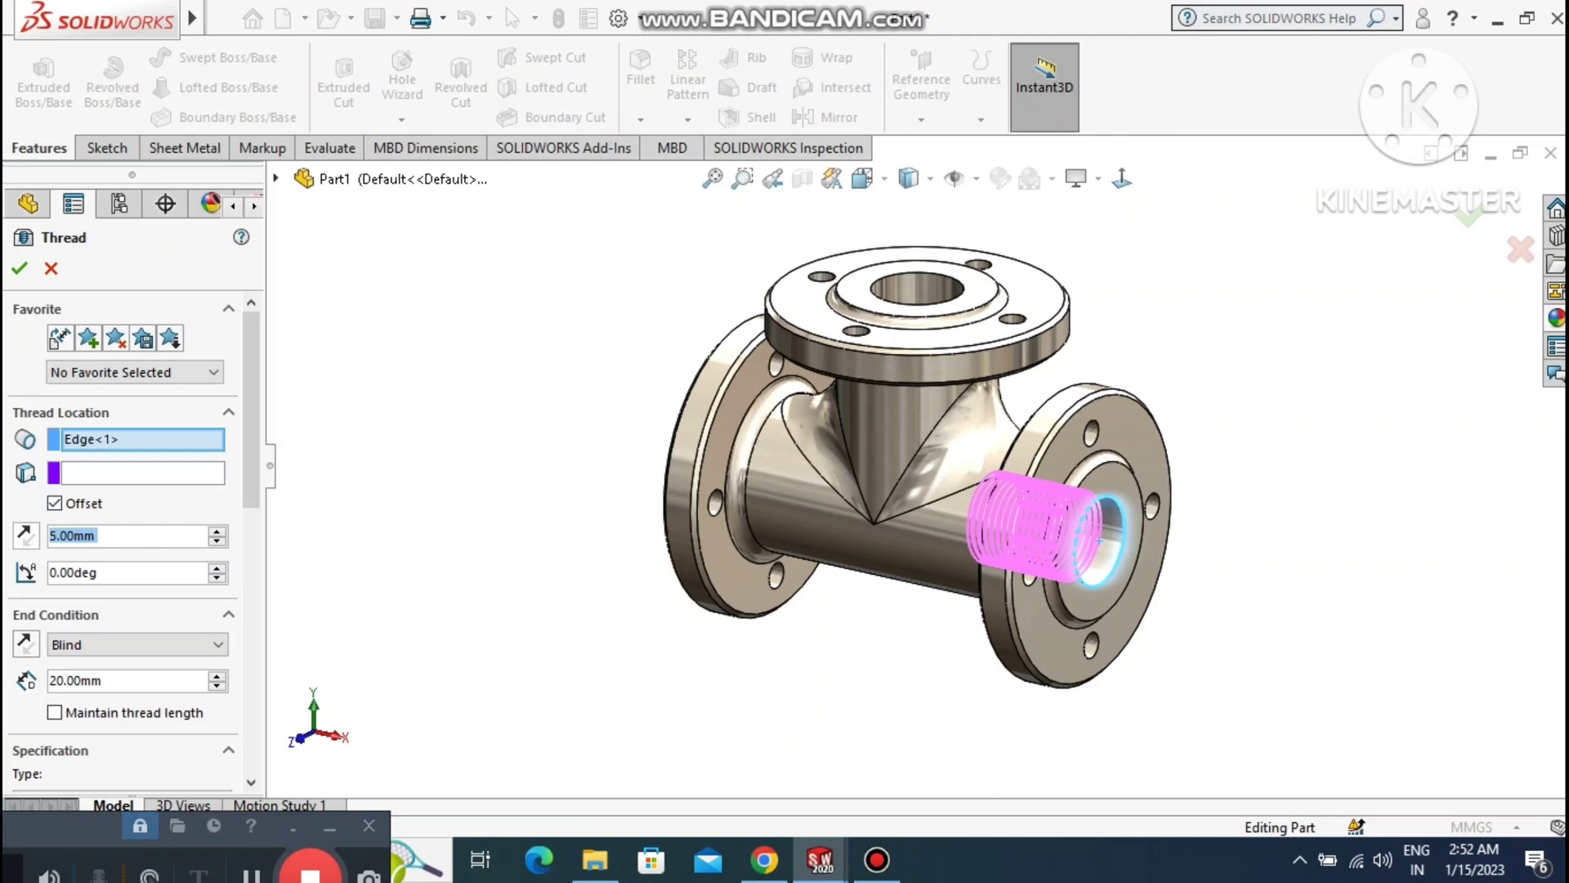
click(25, 536)
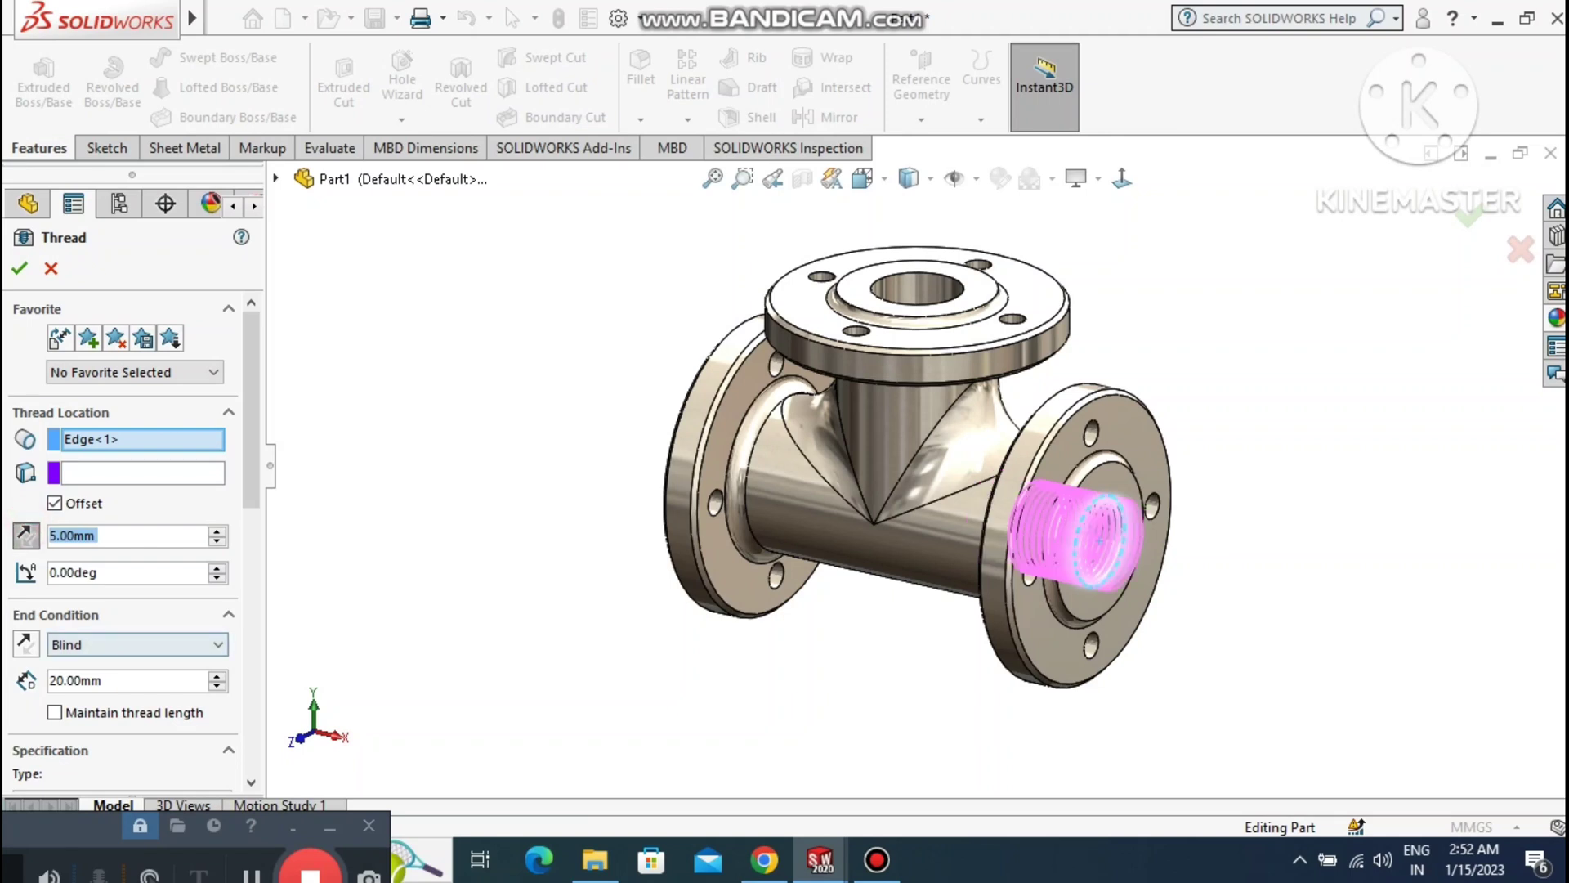
click(53, 712)
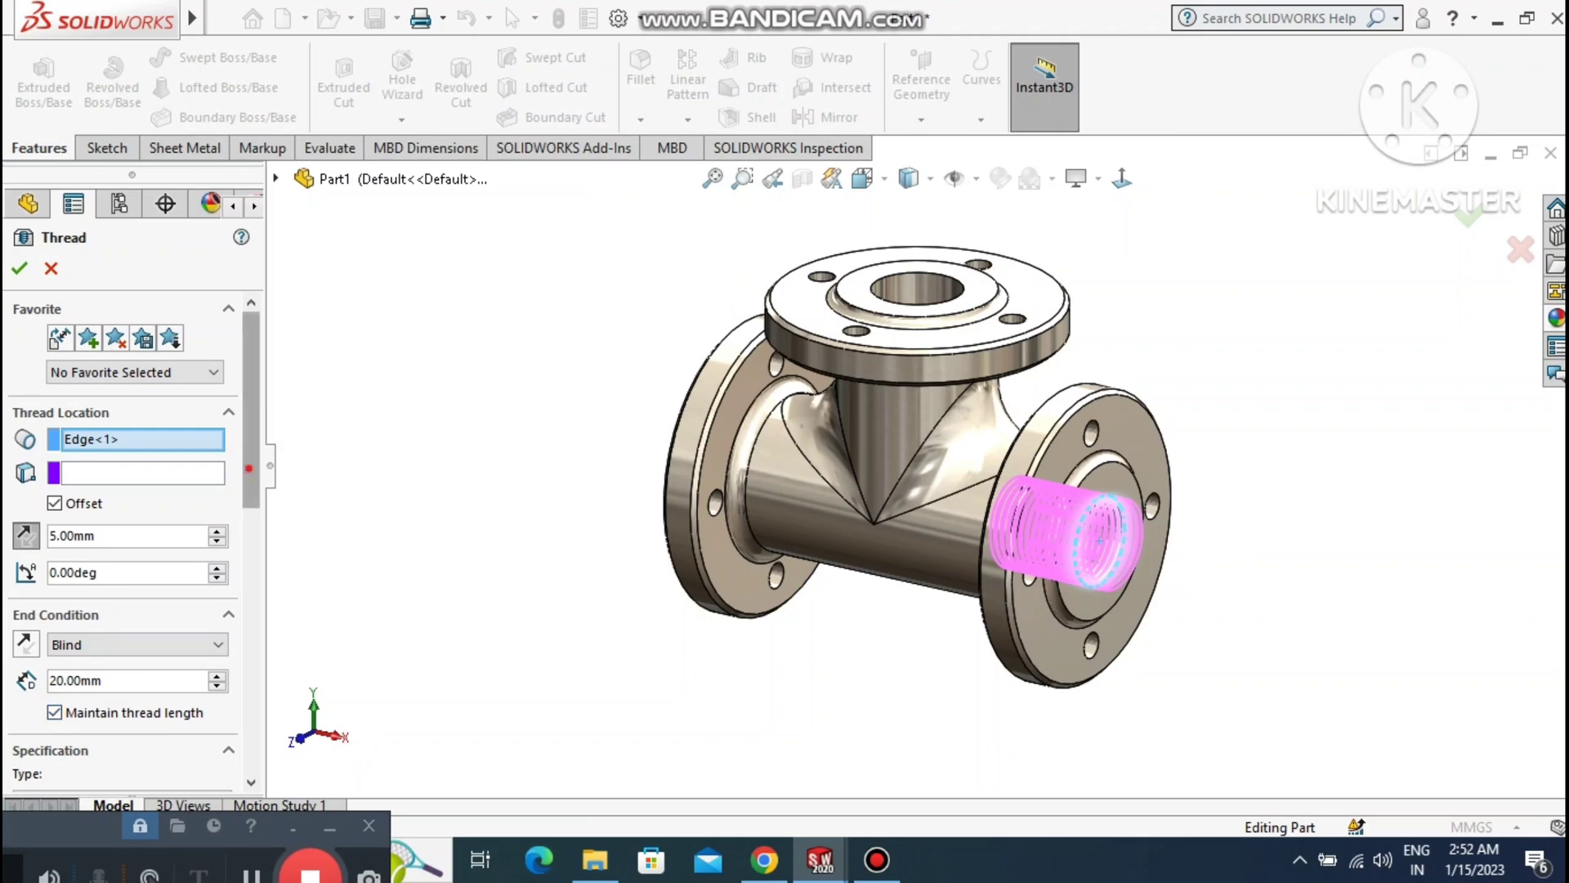
Mirror the thread profile horizontally and create the 20 mm blind M18x1.5 cut thread in the run bore.
scroll(131, 540, down, 3)
scroll(130, 539, up, 1)
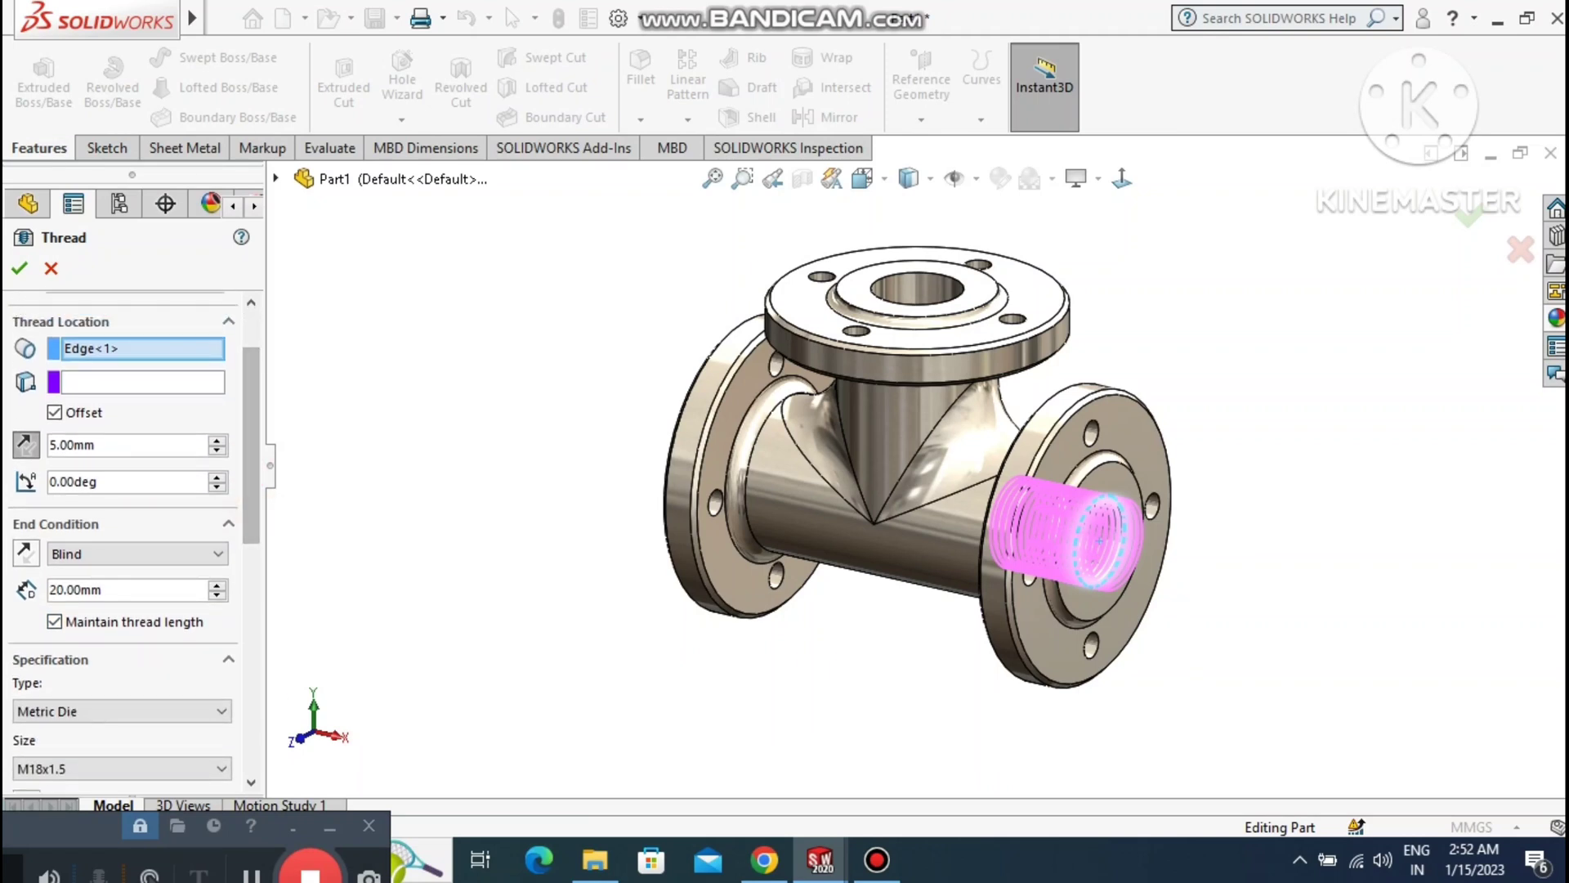
click(18, 268)
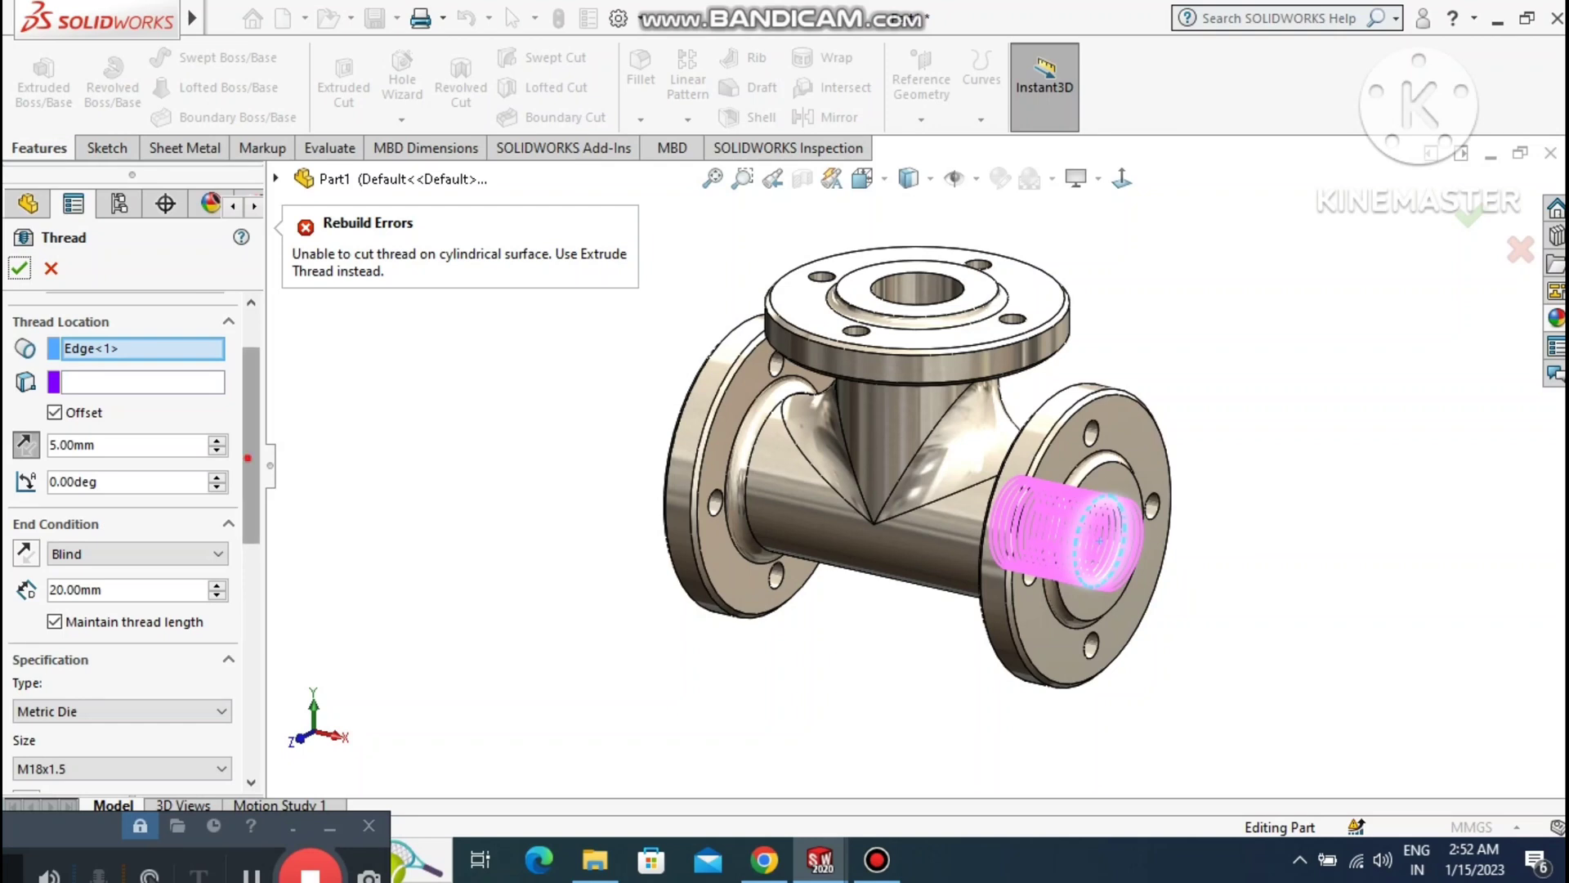
scroll(131, 539, down, 5)
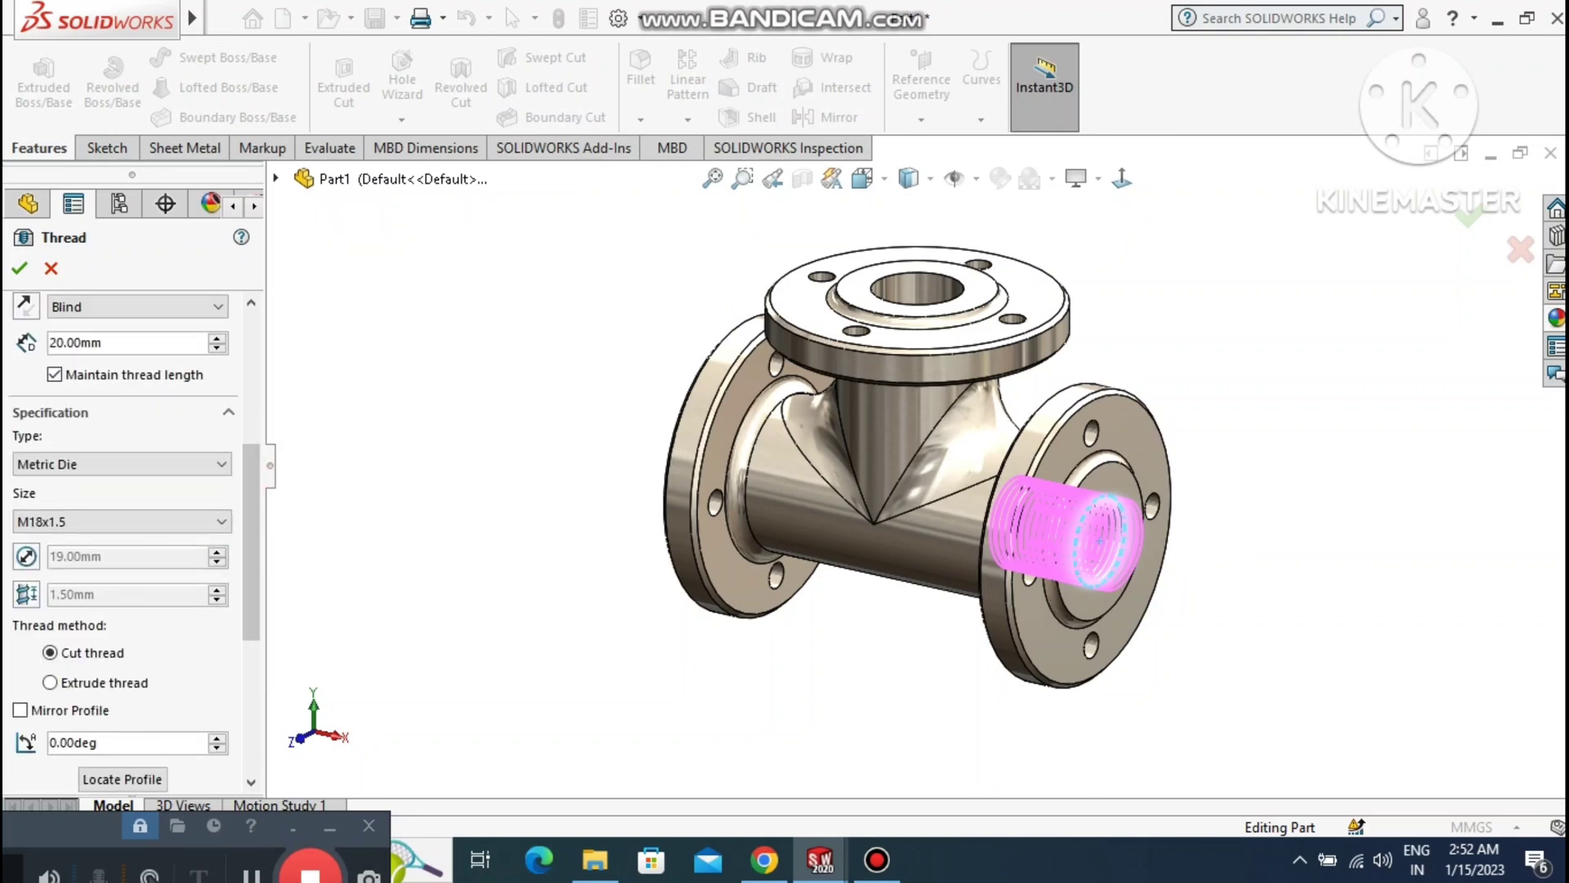
click(19, 710)
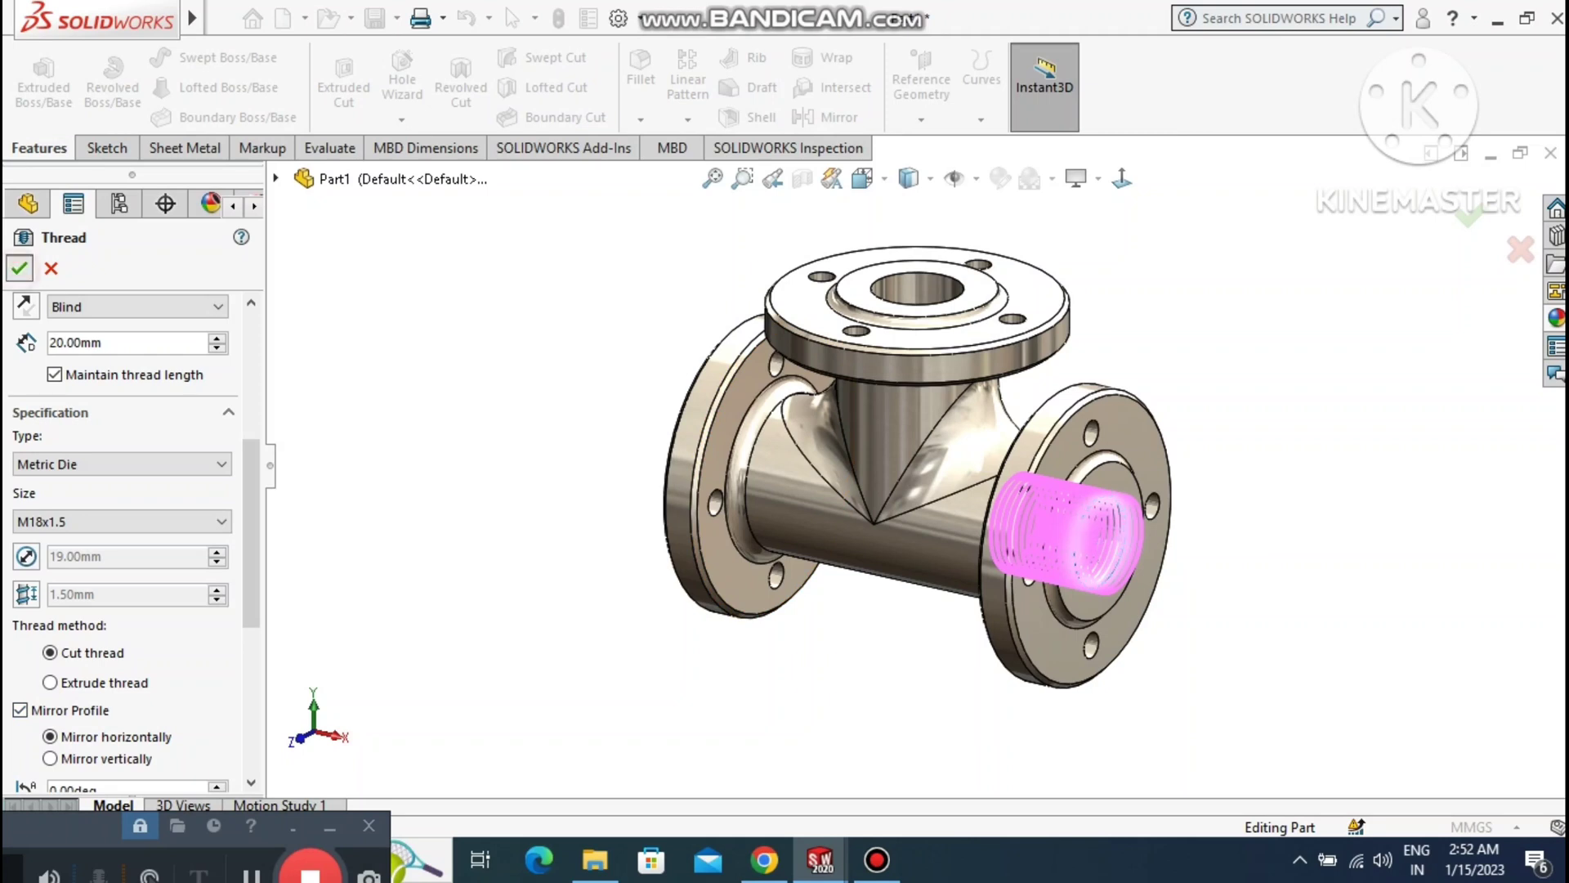
click(20, 268)
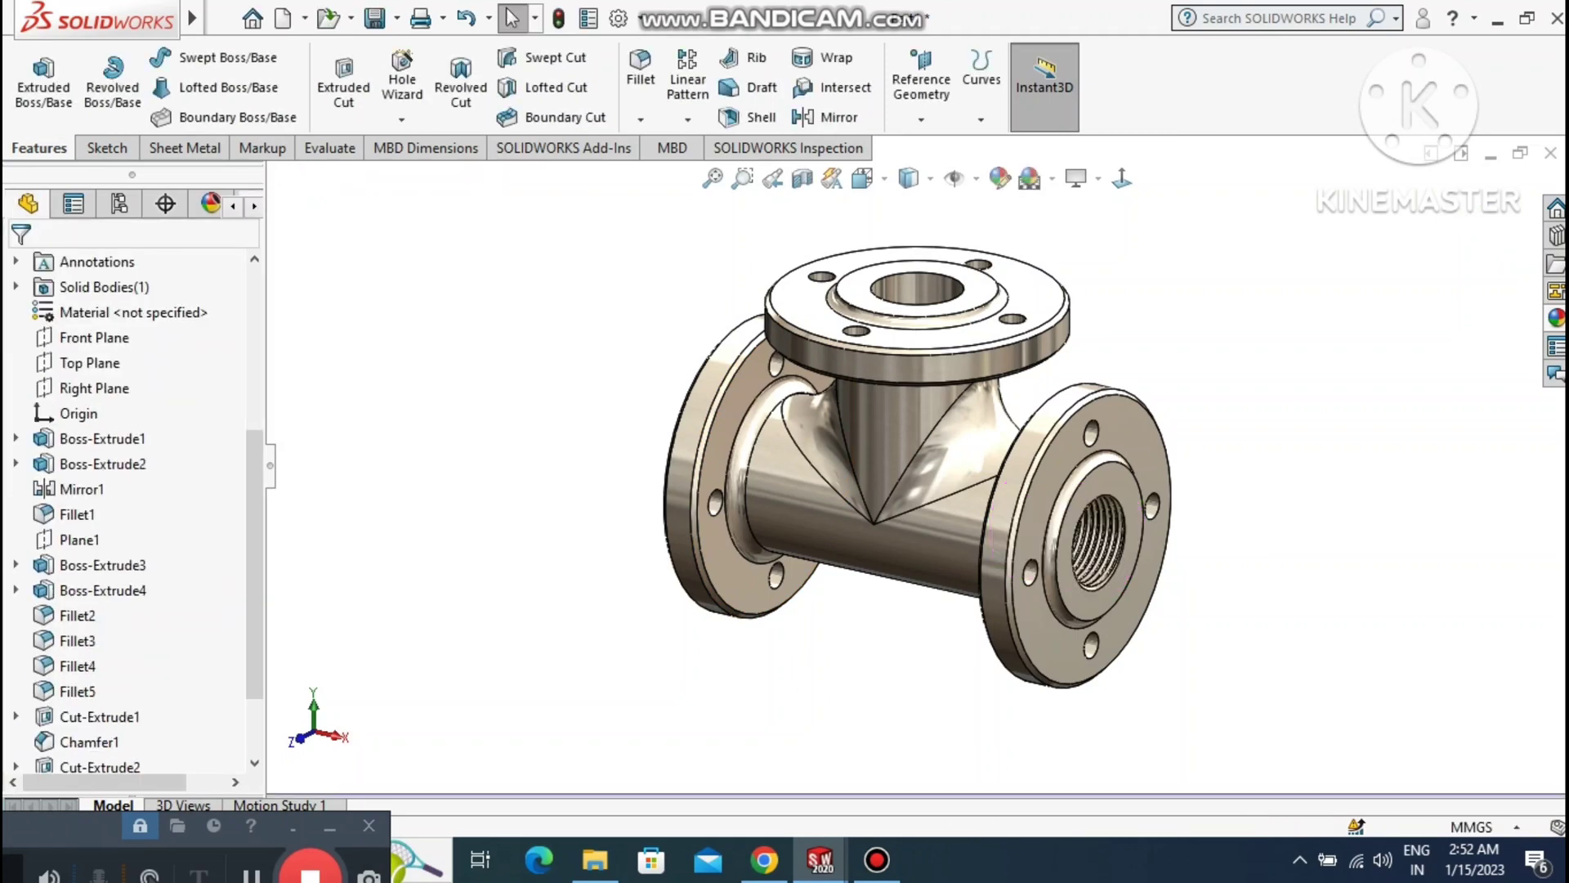
Mirror the run bore's thread about the Right Plane to the opposite flange, using Geometry Pattern.
click(571, 528)
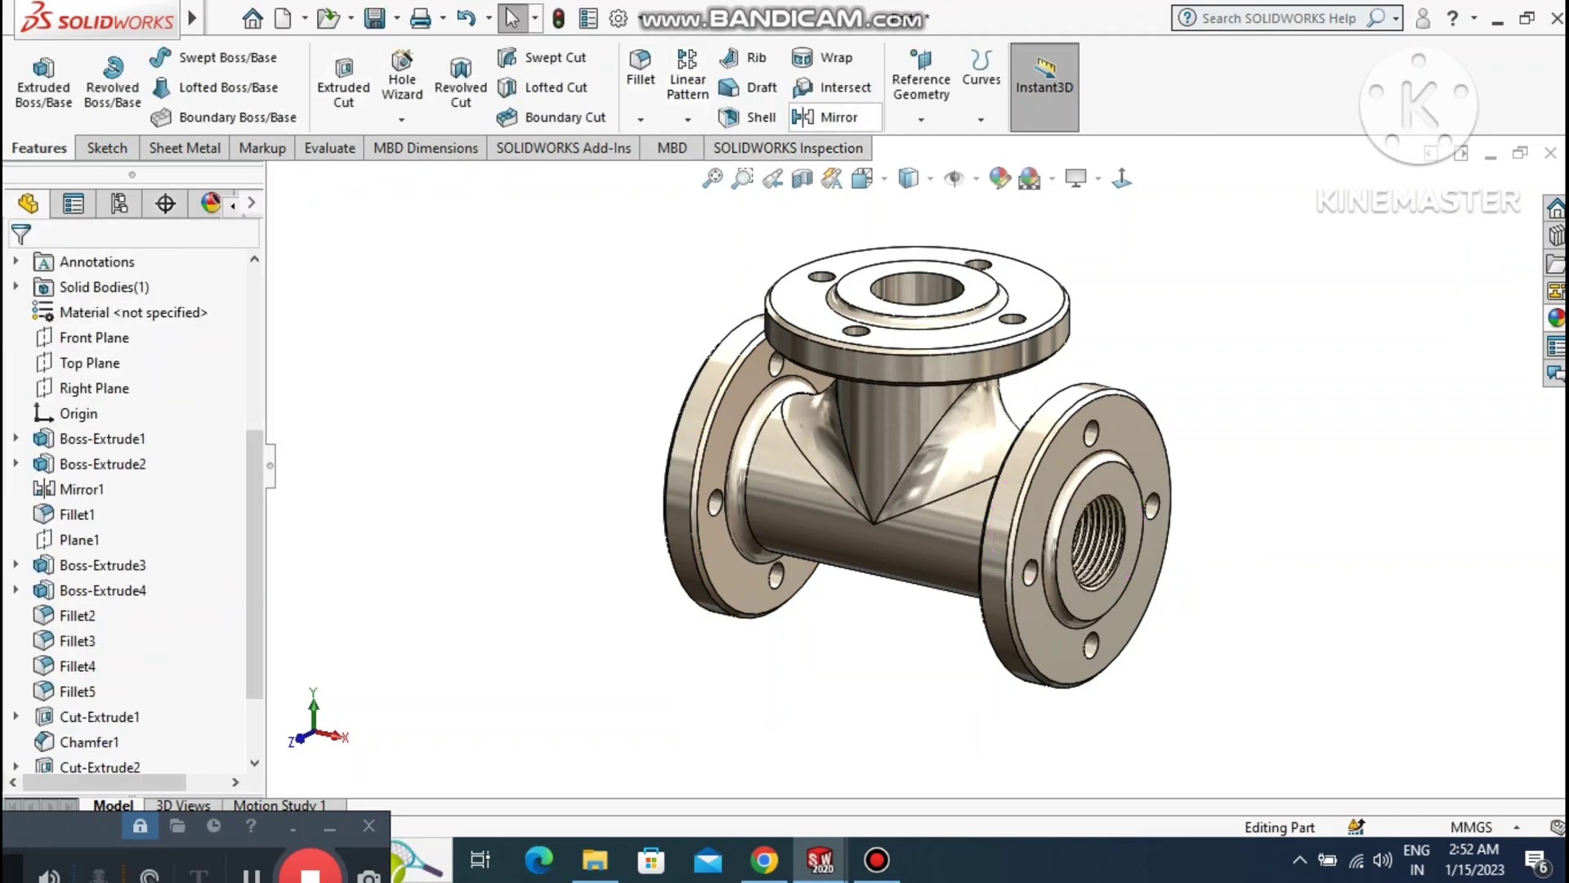
click(827, 117)
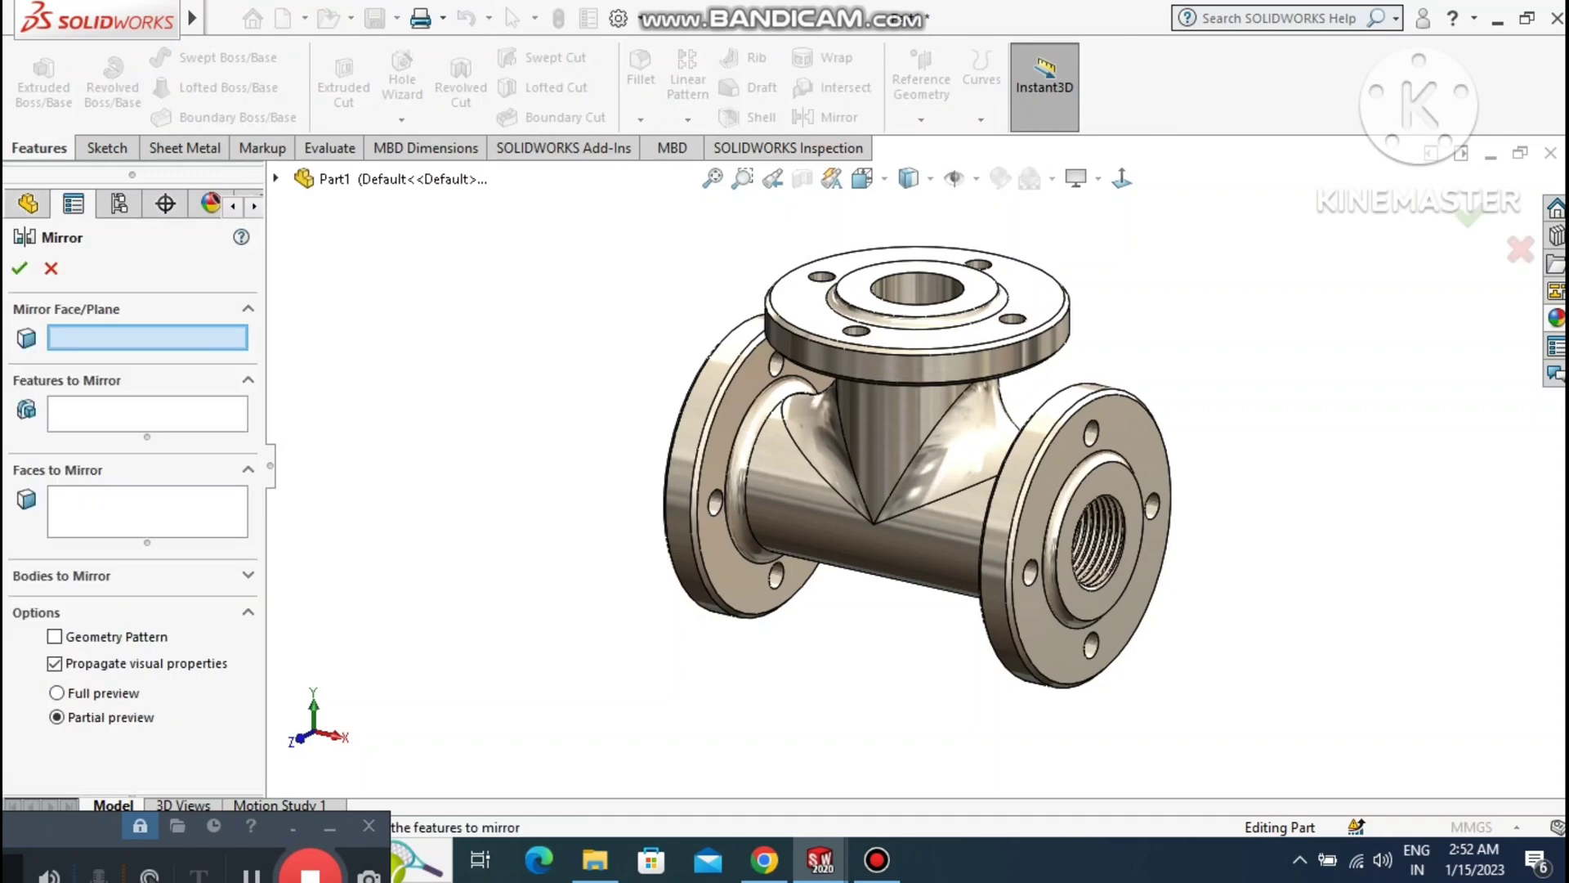
click(276, 178)
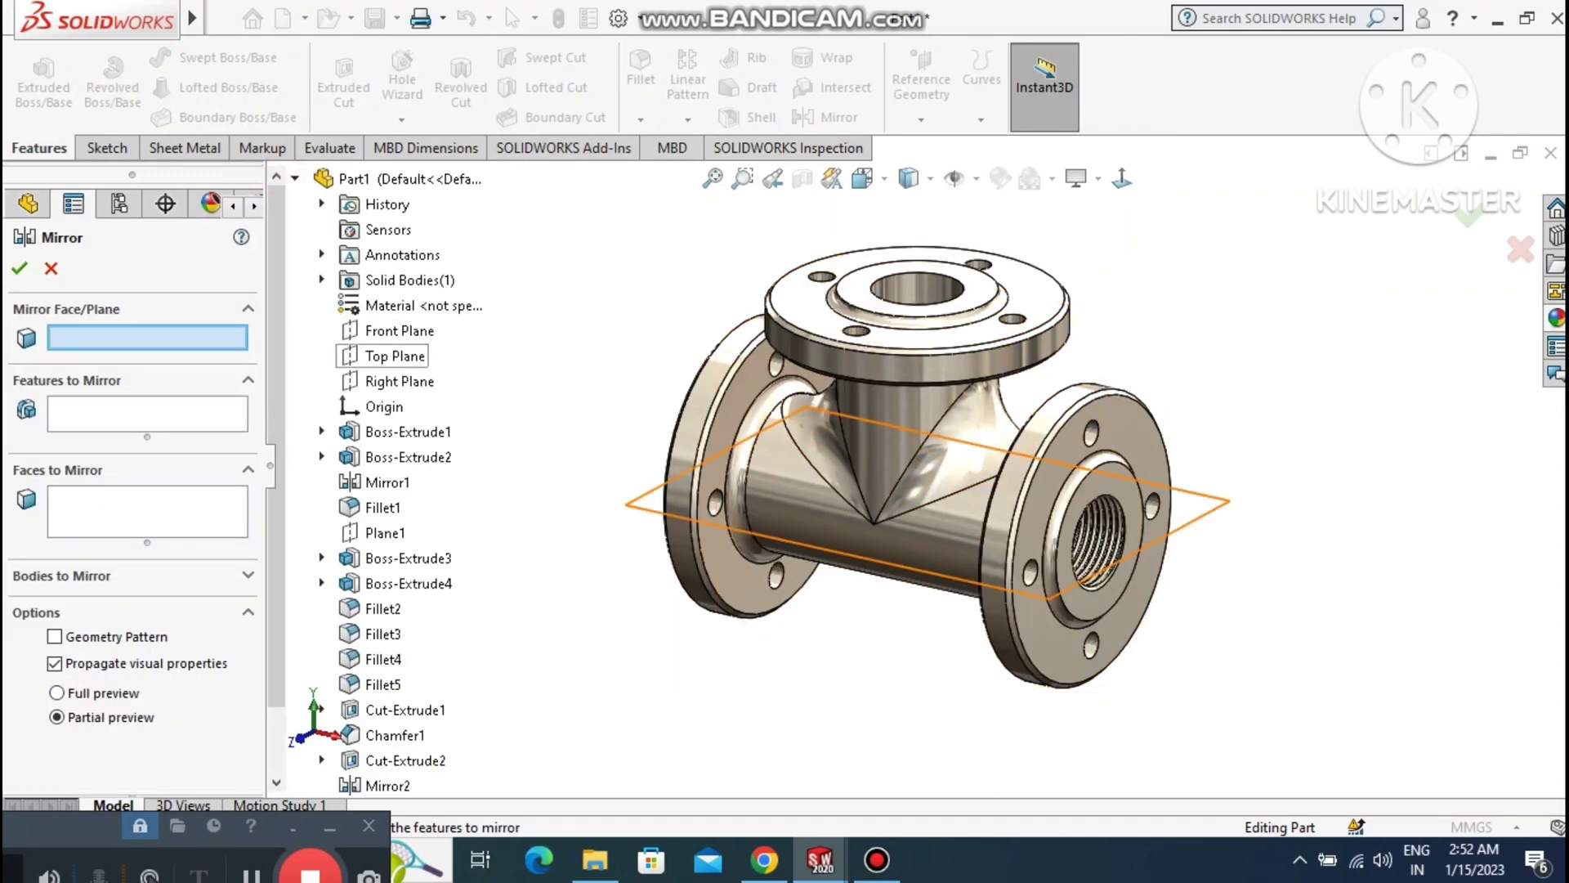
click(380, 381)
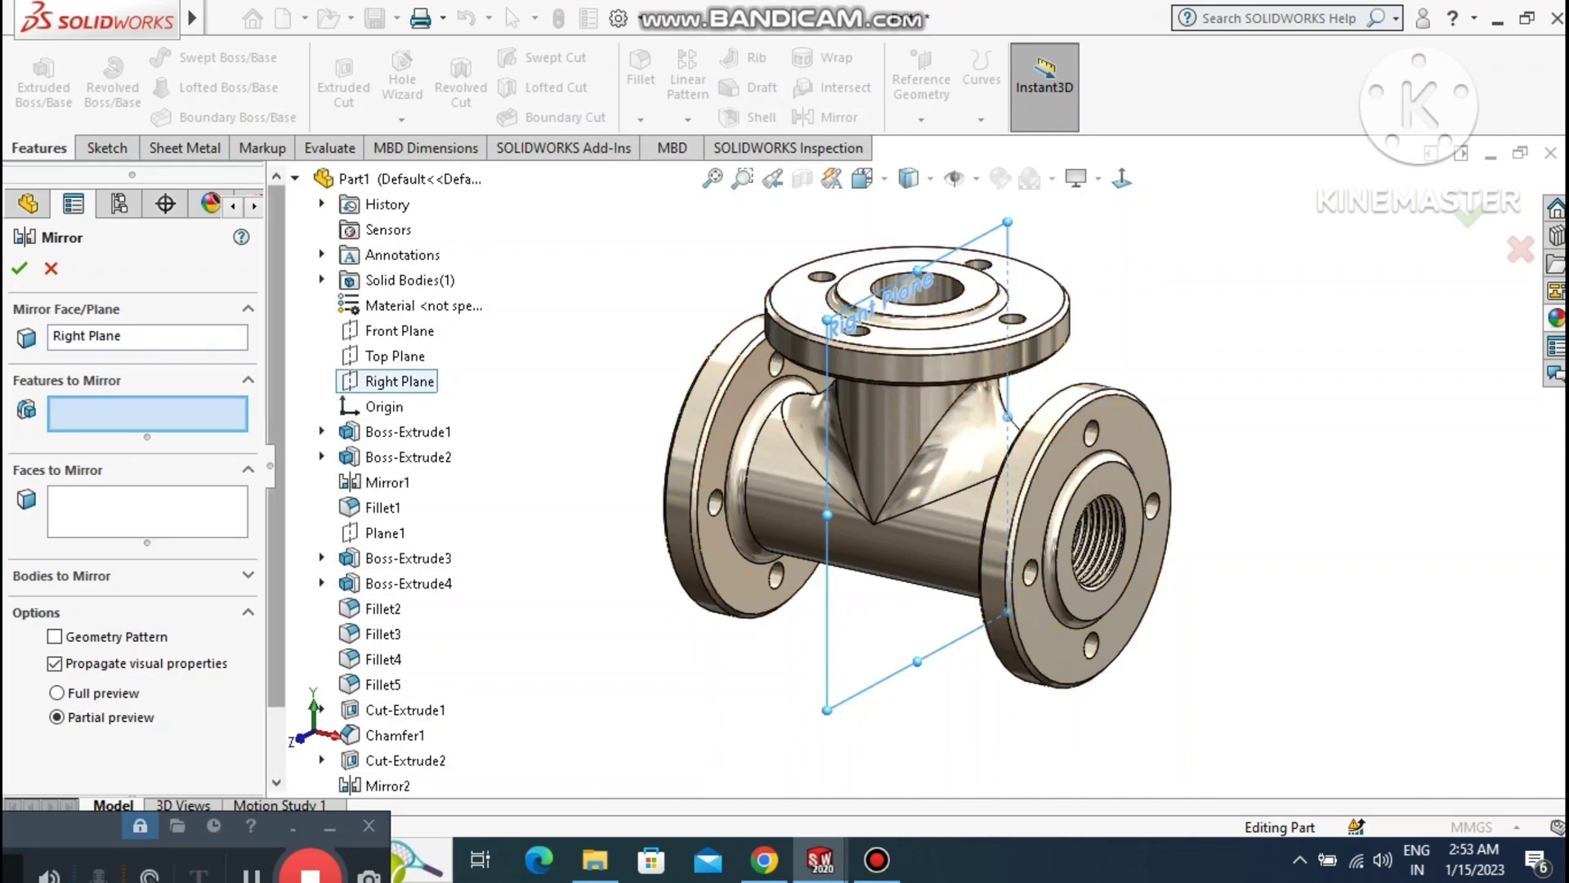
drag(276, 606, 286, 708)
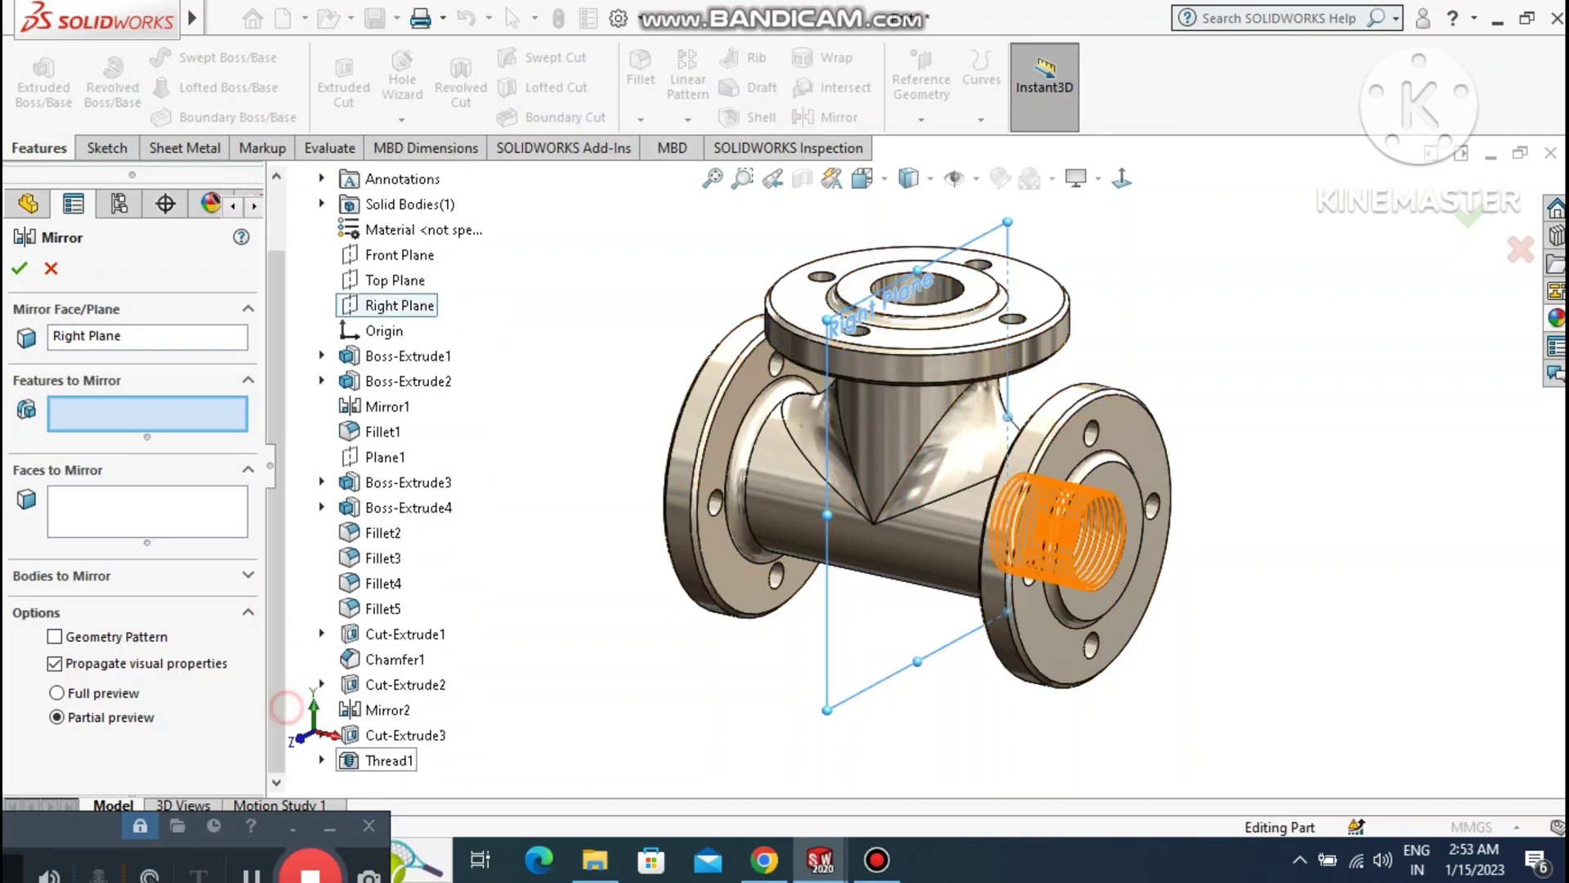
click(372, 760)
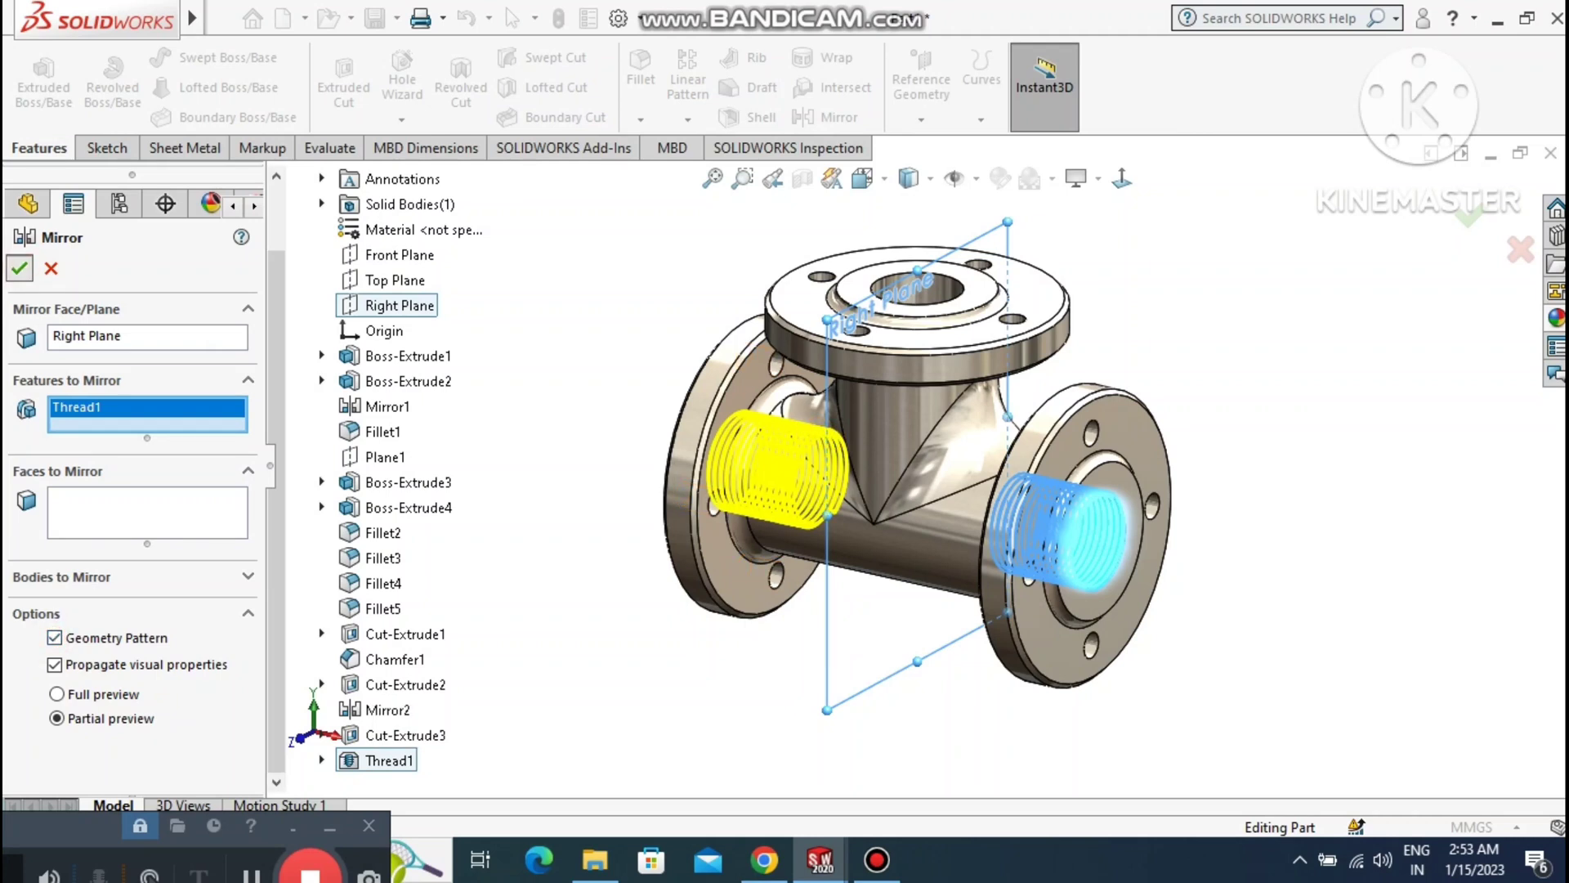
click(20, 268)
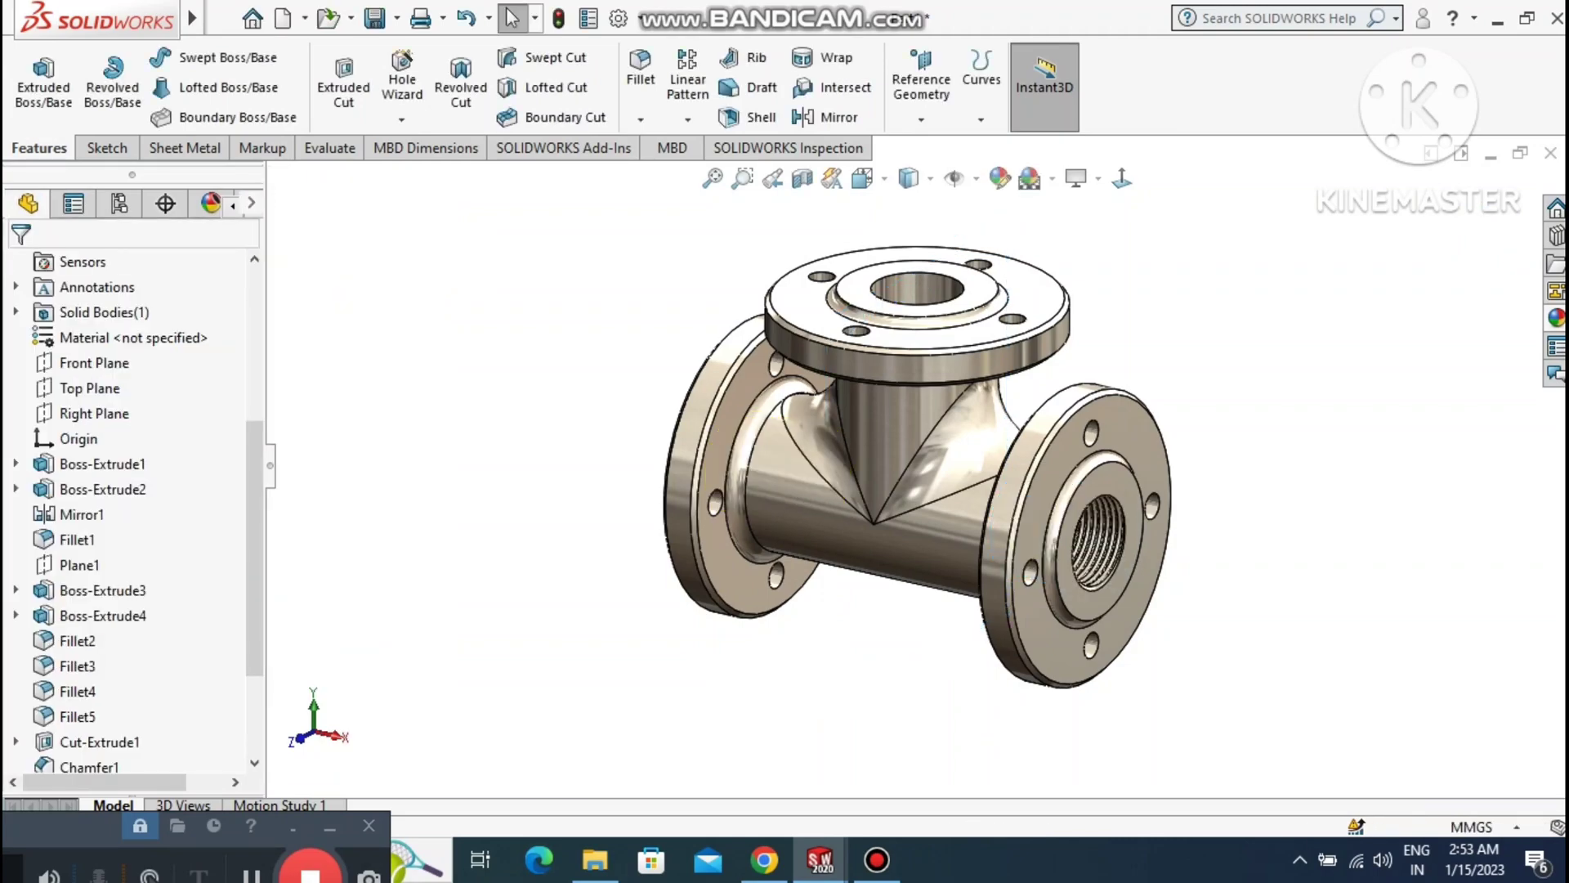
Examine the tee from several angles, checking the run flanges and the branch flange's bore.
scroll(490, 572, down, 2)
mouse_move(1006, 450)
middle_down()
mouse_move(1169, 445)
mouse_move(1021, 445)
middle_up()
scroll(912, 467, up, 2)
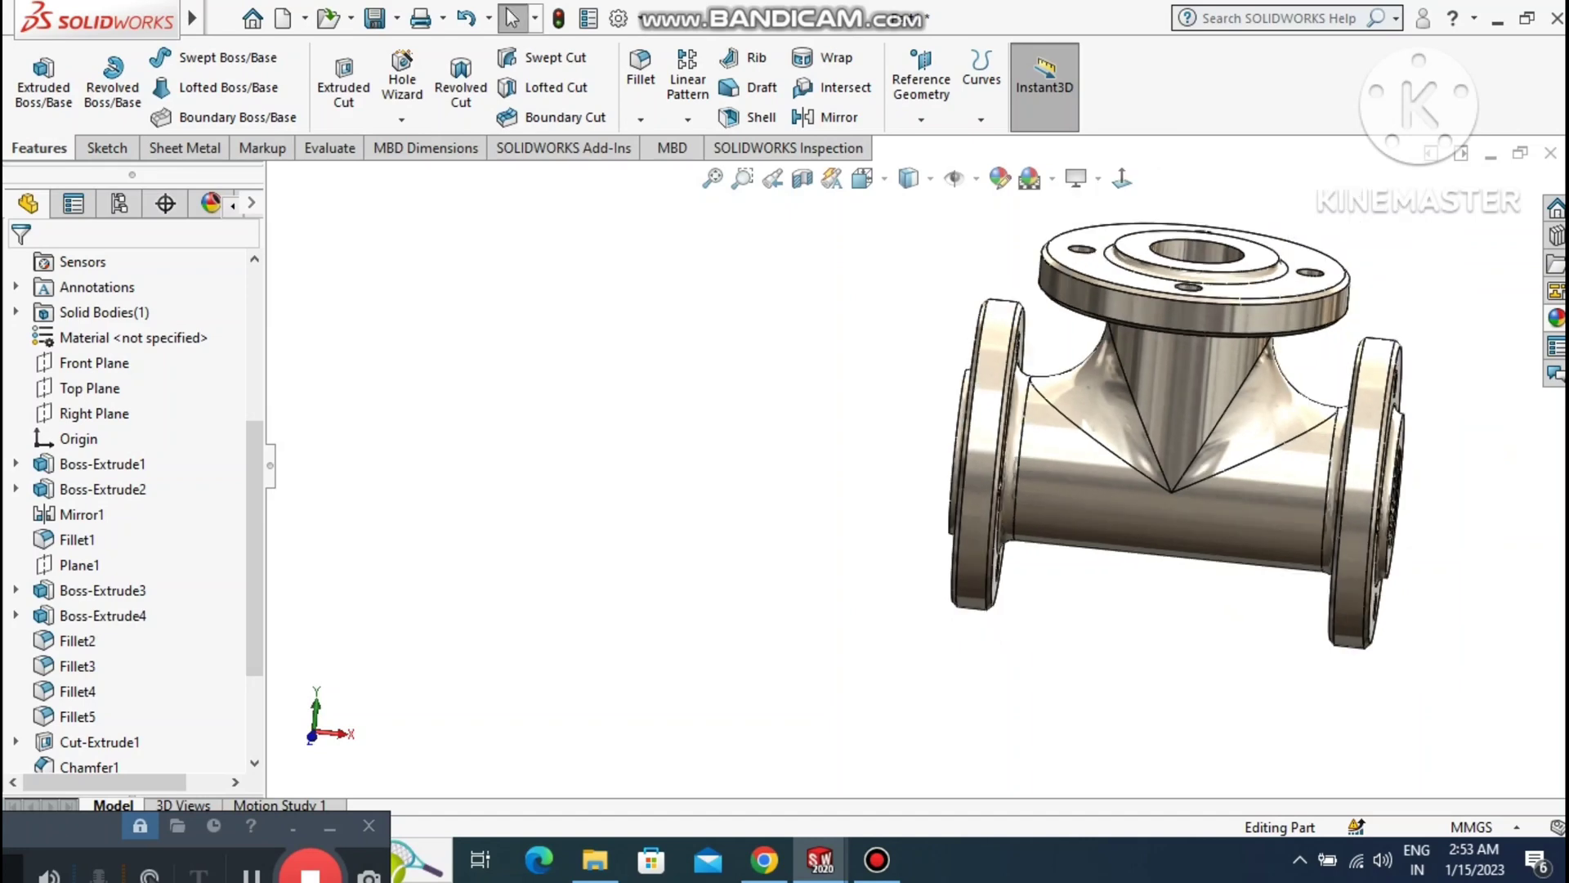
click(713, 178)
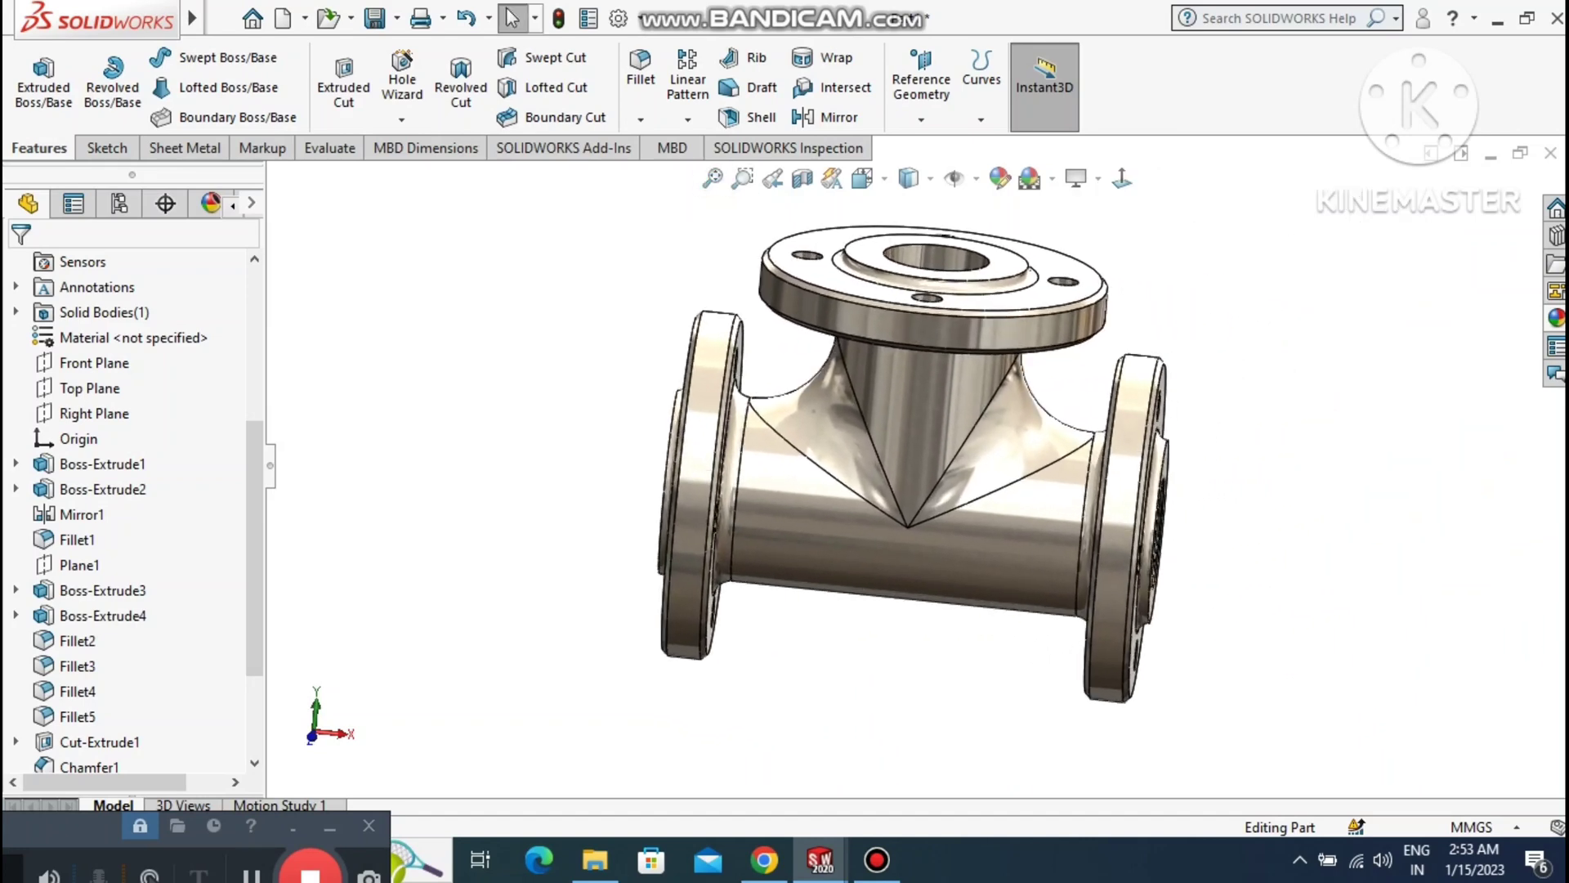
scroll(343, 262, down, 3)
middle_drag(965, 378, 895, 408)
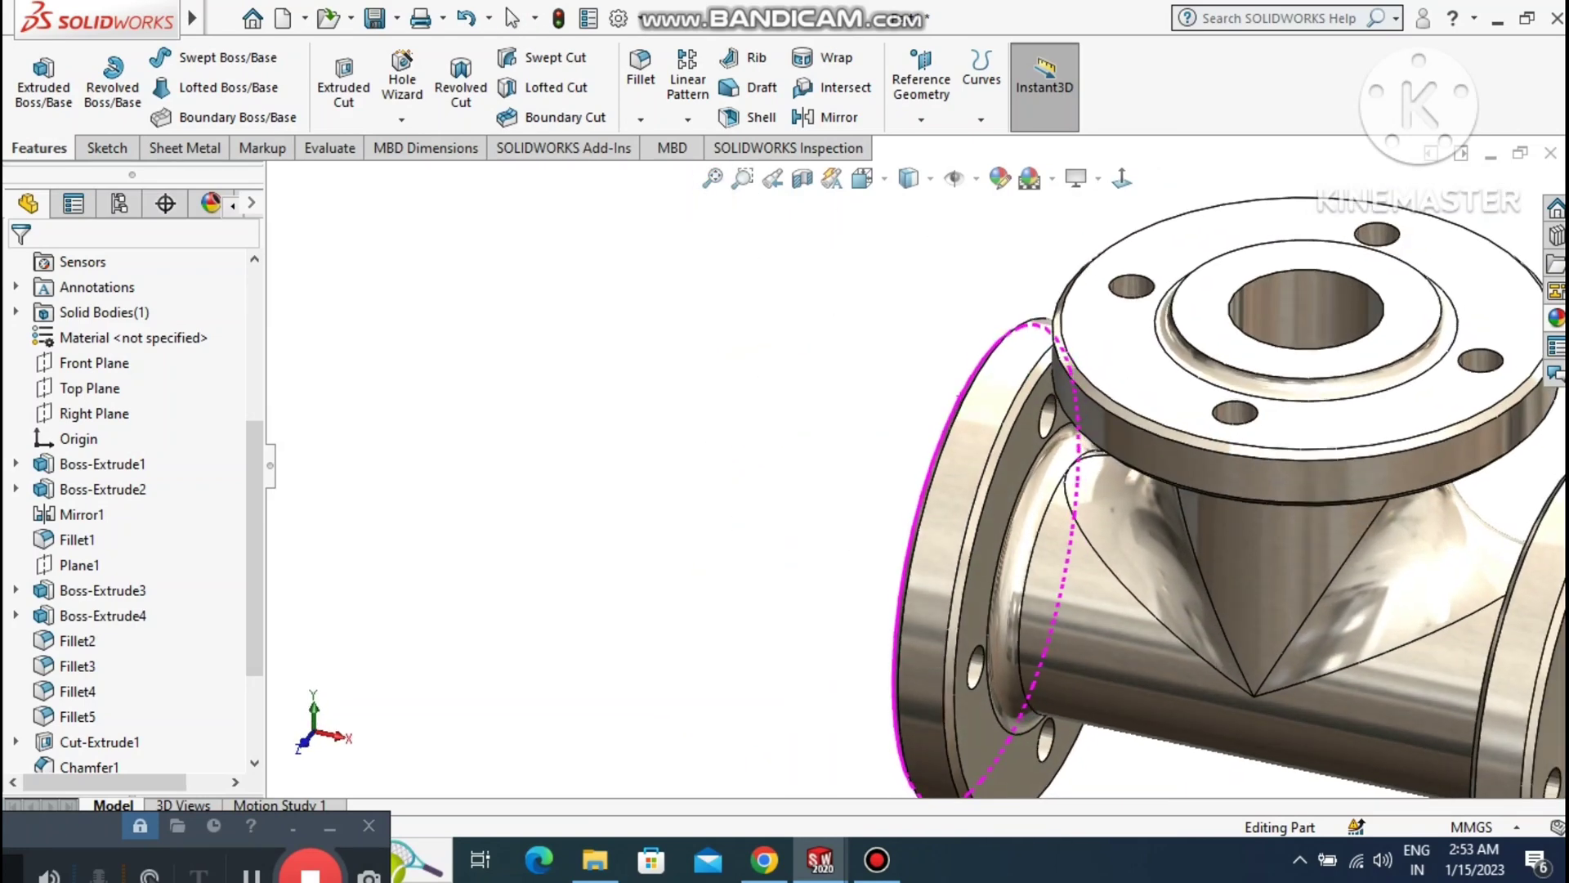
scroll(400, 457, down, 3)
click(712, 177)
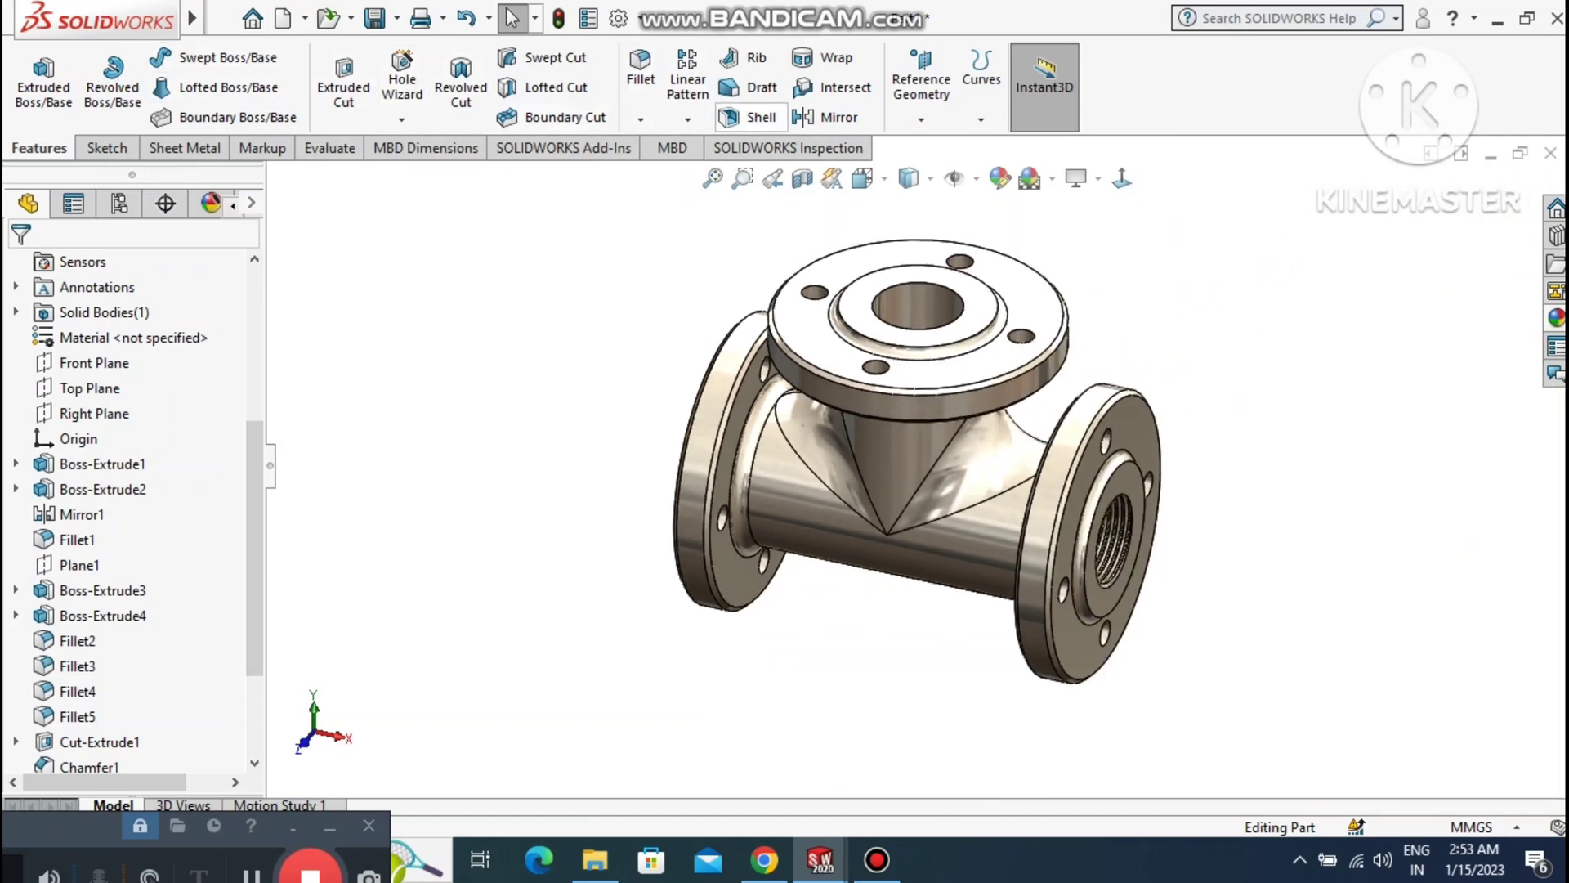
Start a Thread feature on the upper bore edge of the branch flange.
click(401, 119)
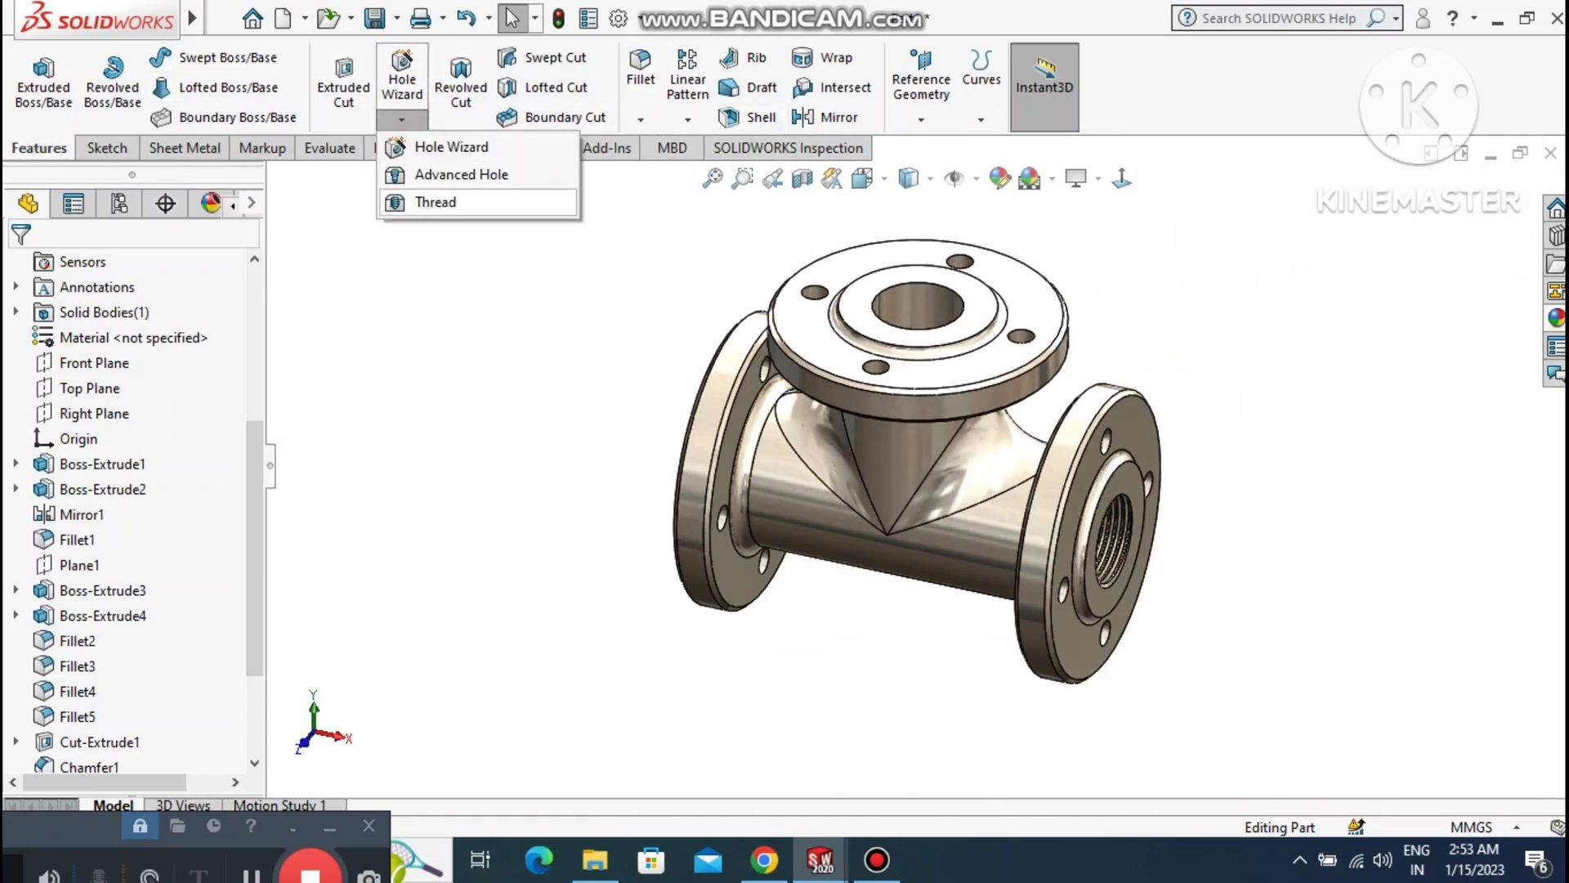
click(419, 196)
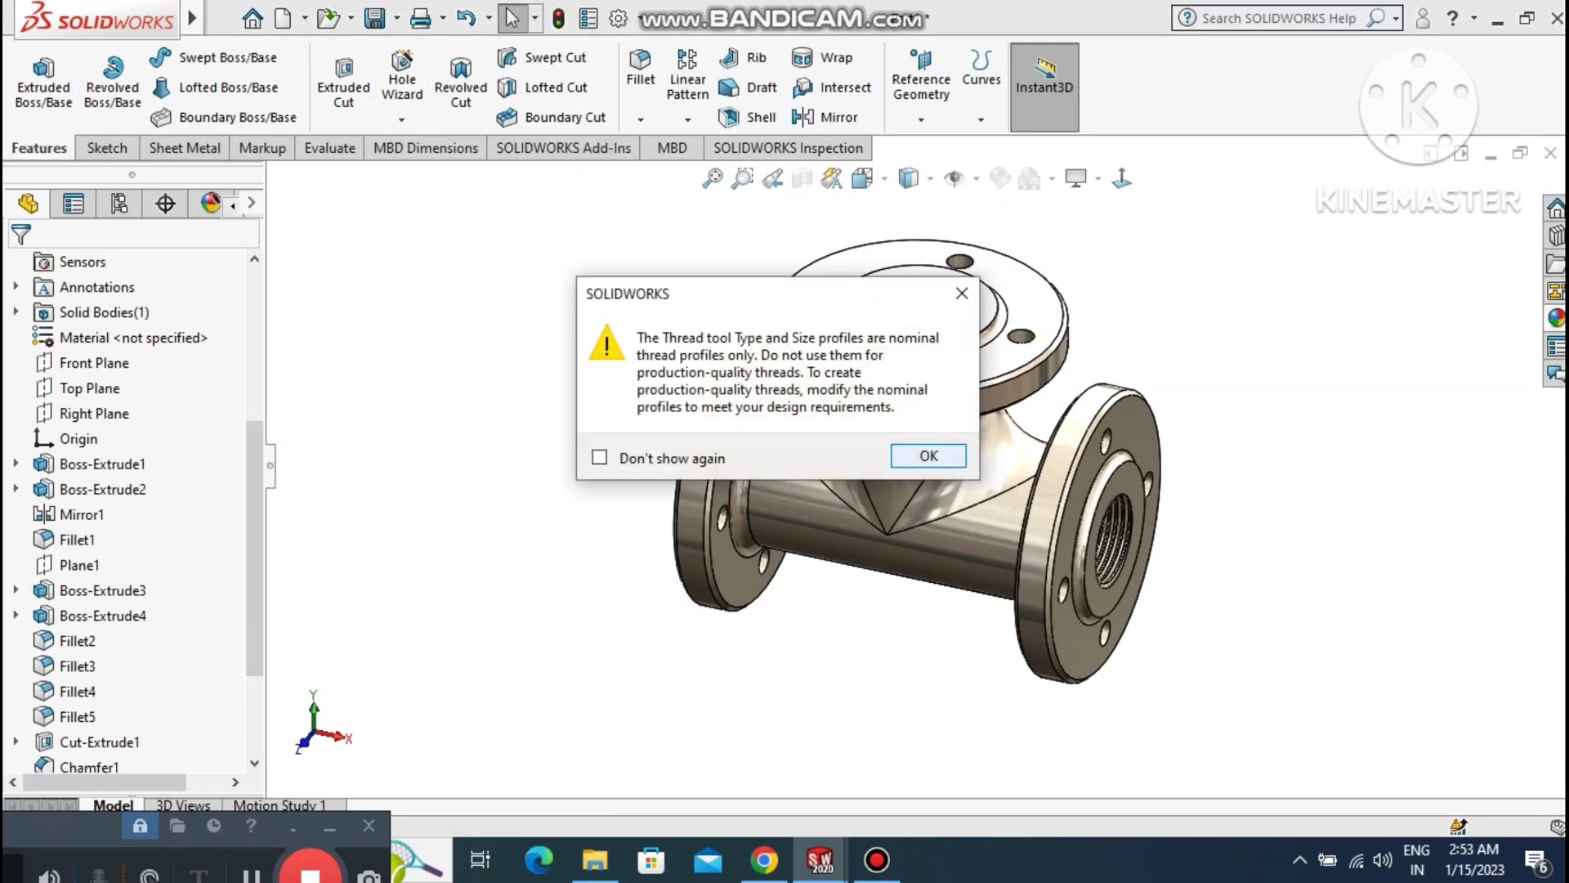
click(928, 455)
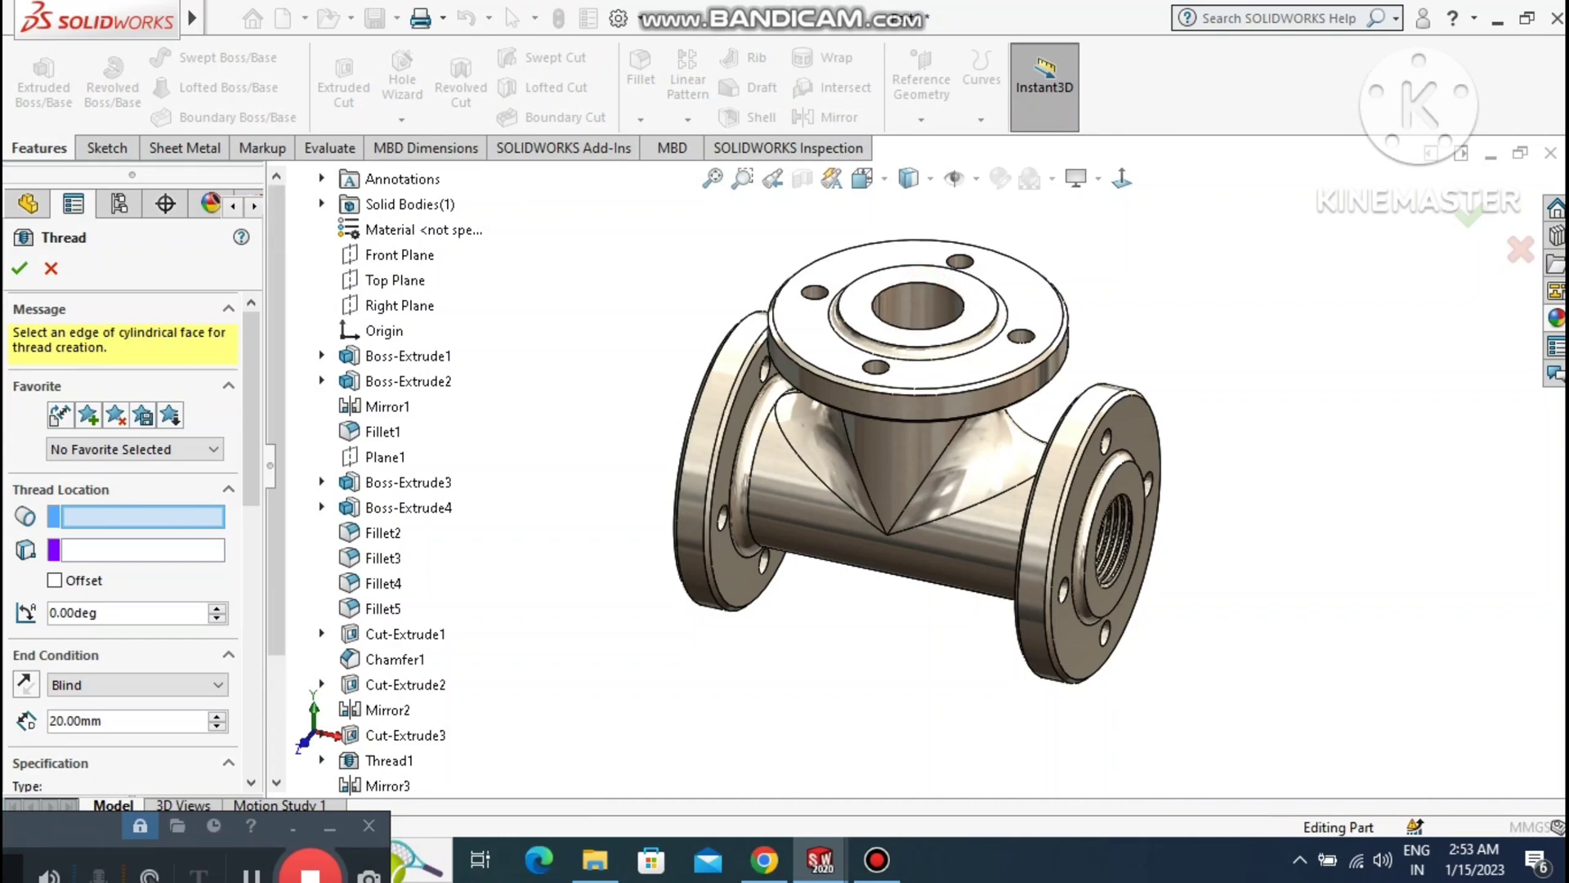
click(919, 330)
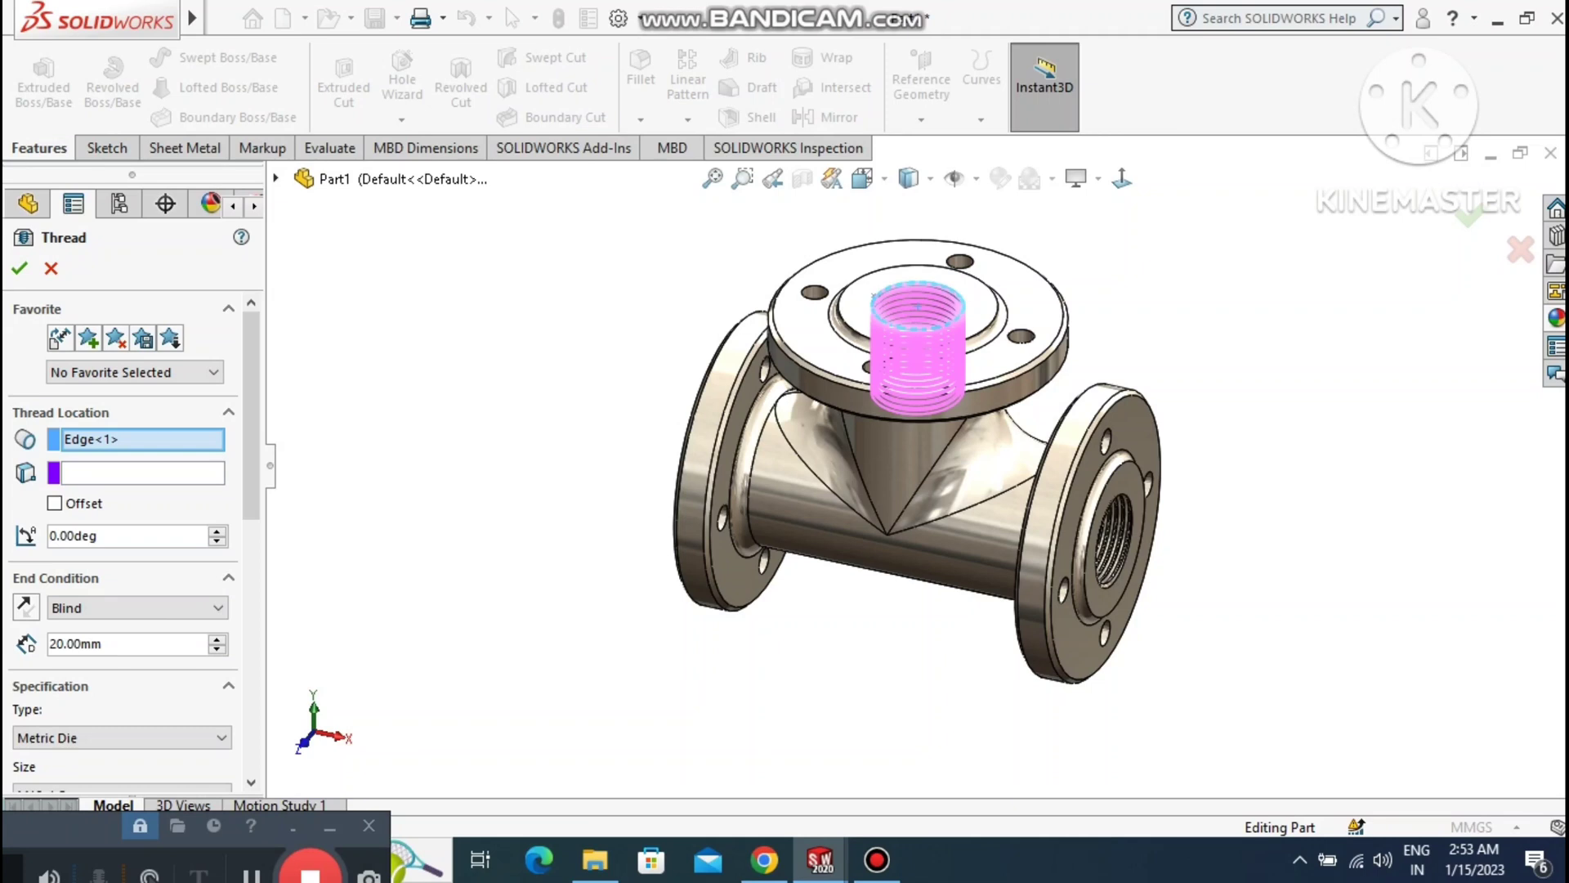
Offset the branch bore's thread start 5 mm outward above the flange face and maintain the thread length.
click(56, 503)
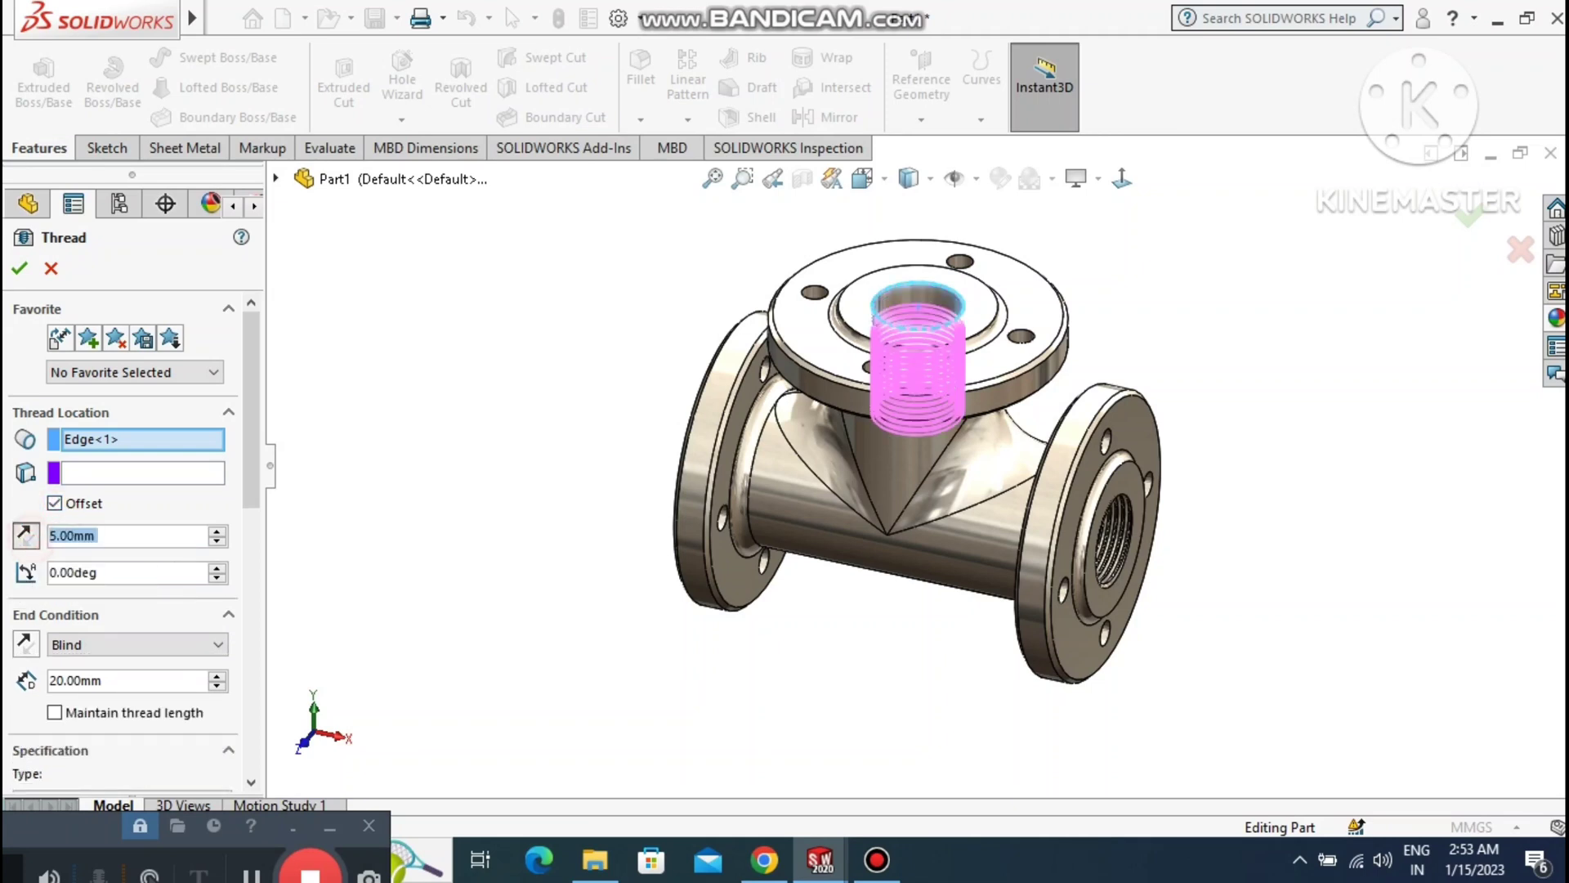
click(26, 535)
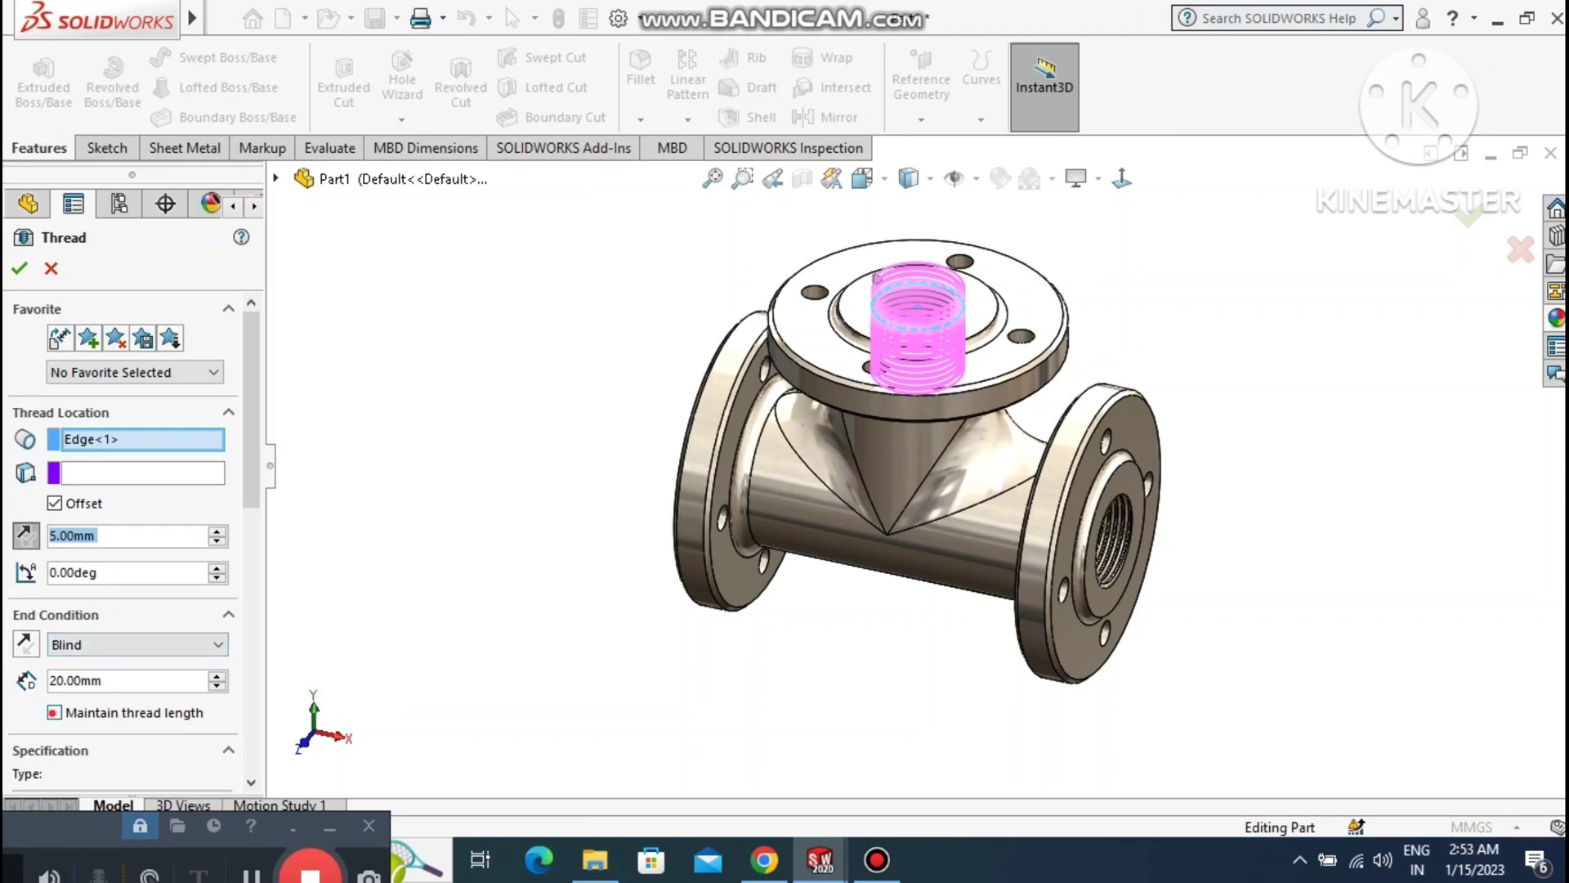
click(54, 712)
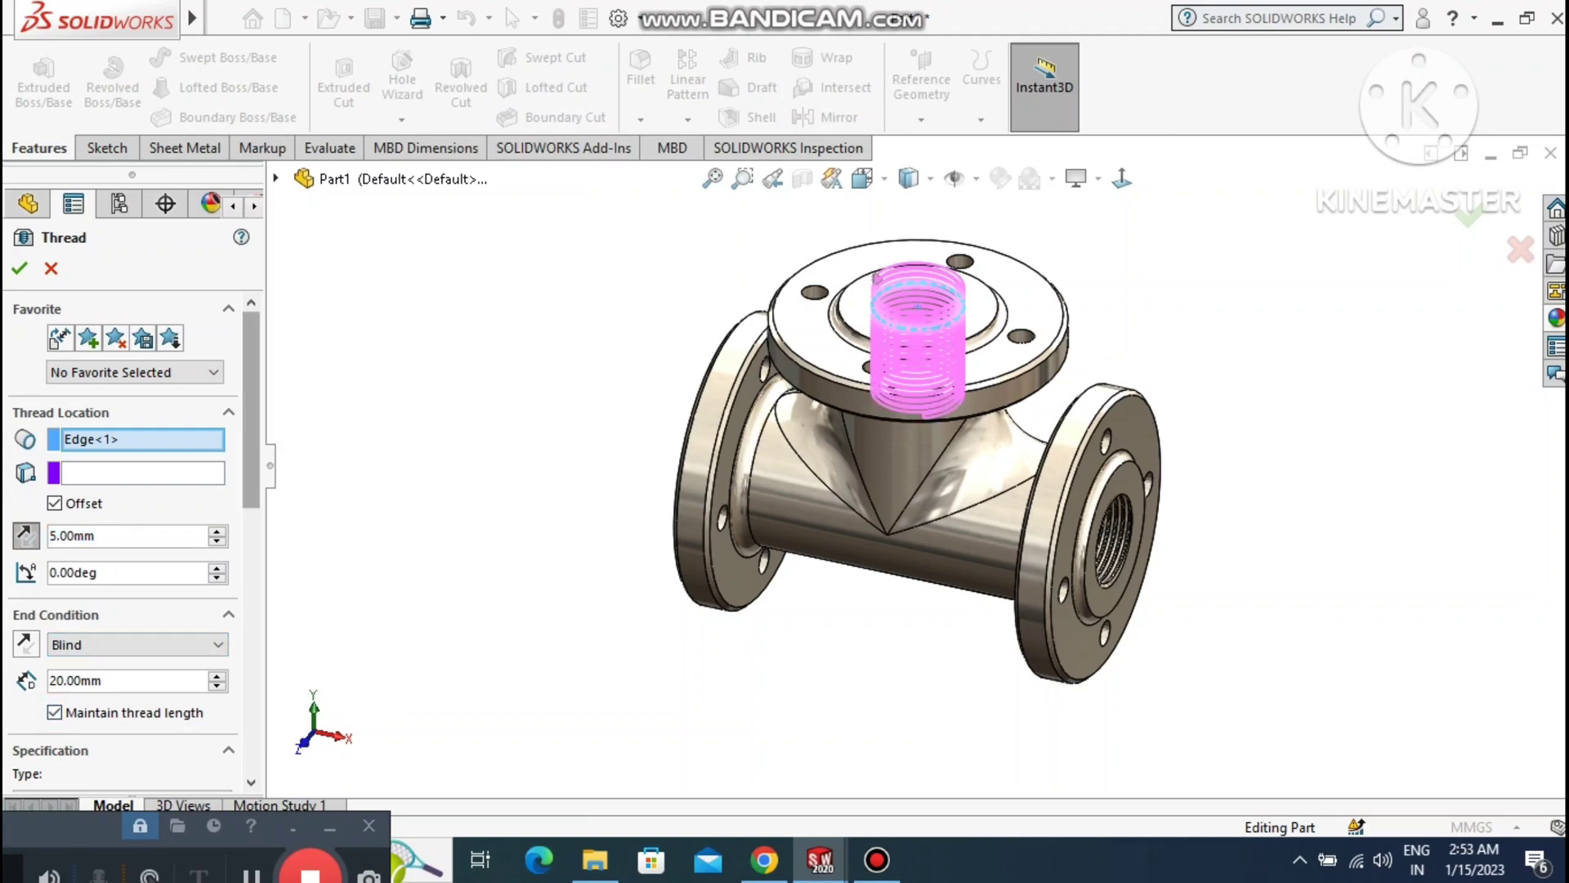
Mirror the branch bore's thread profile horizontally and finish the cut thread.
drag(248, 497, 248, 636)
scroll(122, 531, down, 3)
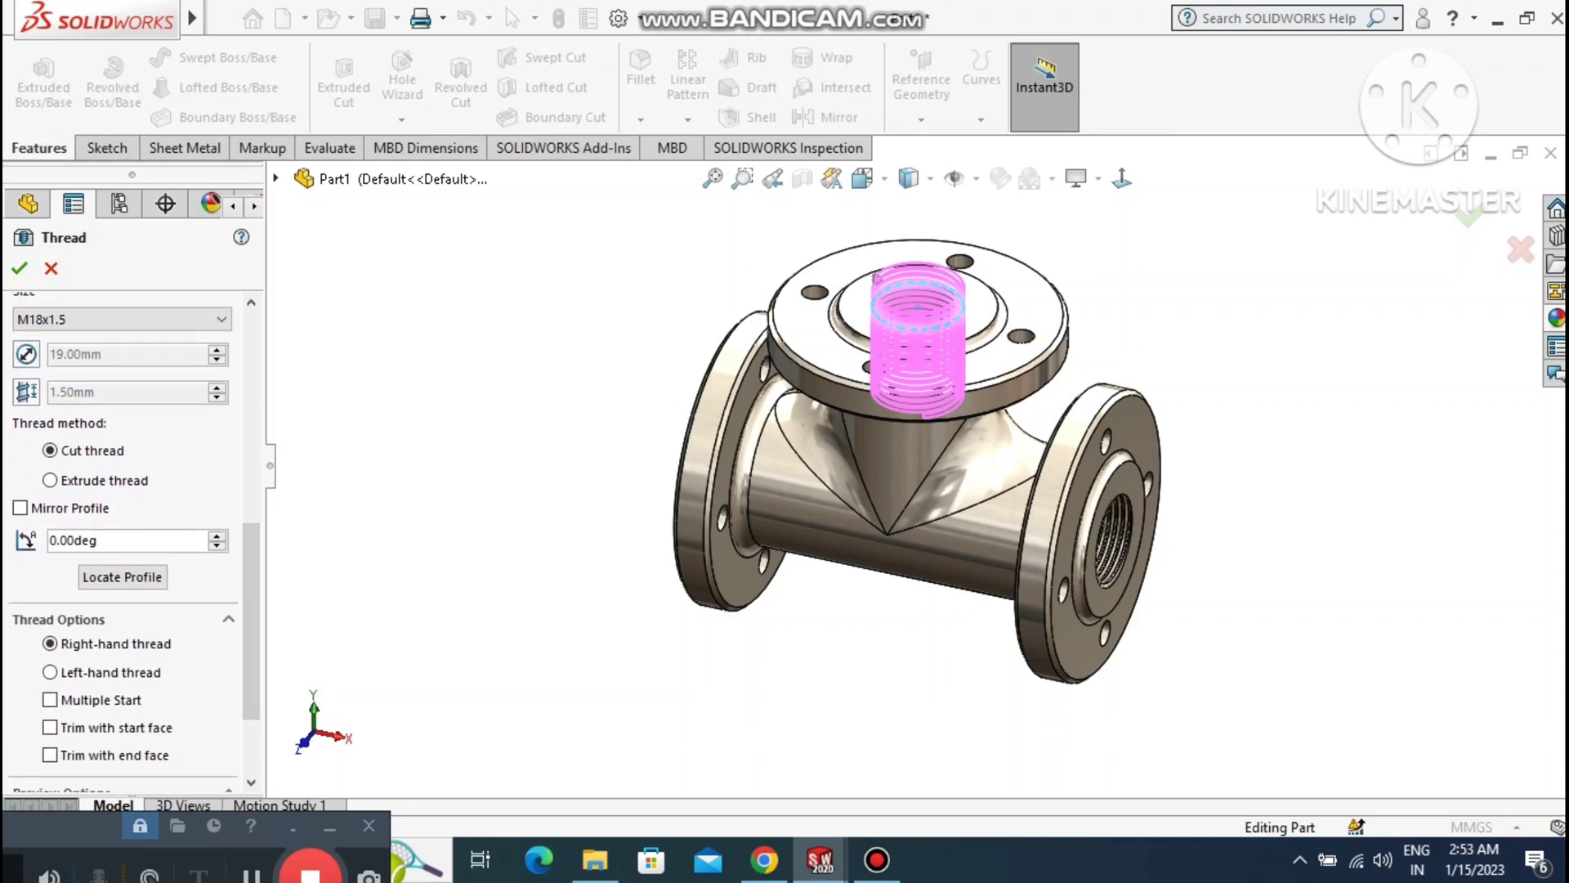
click(25, 508)
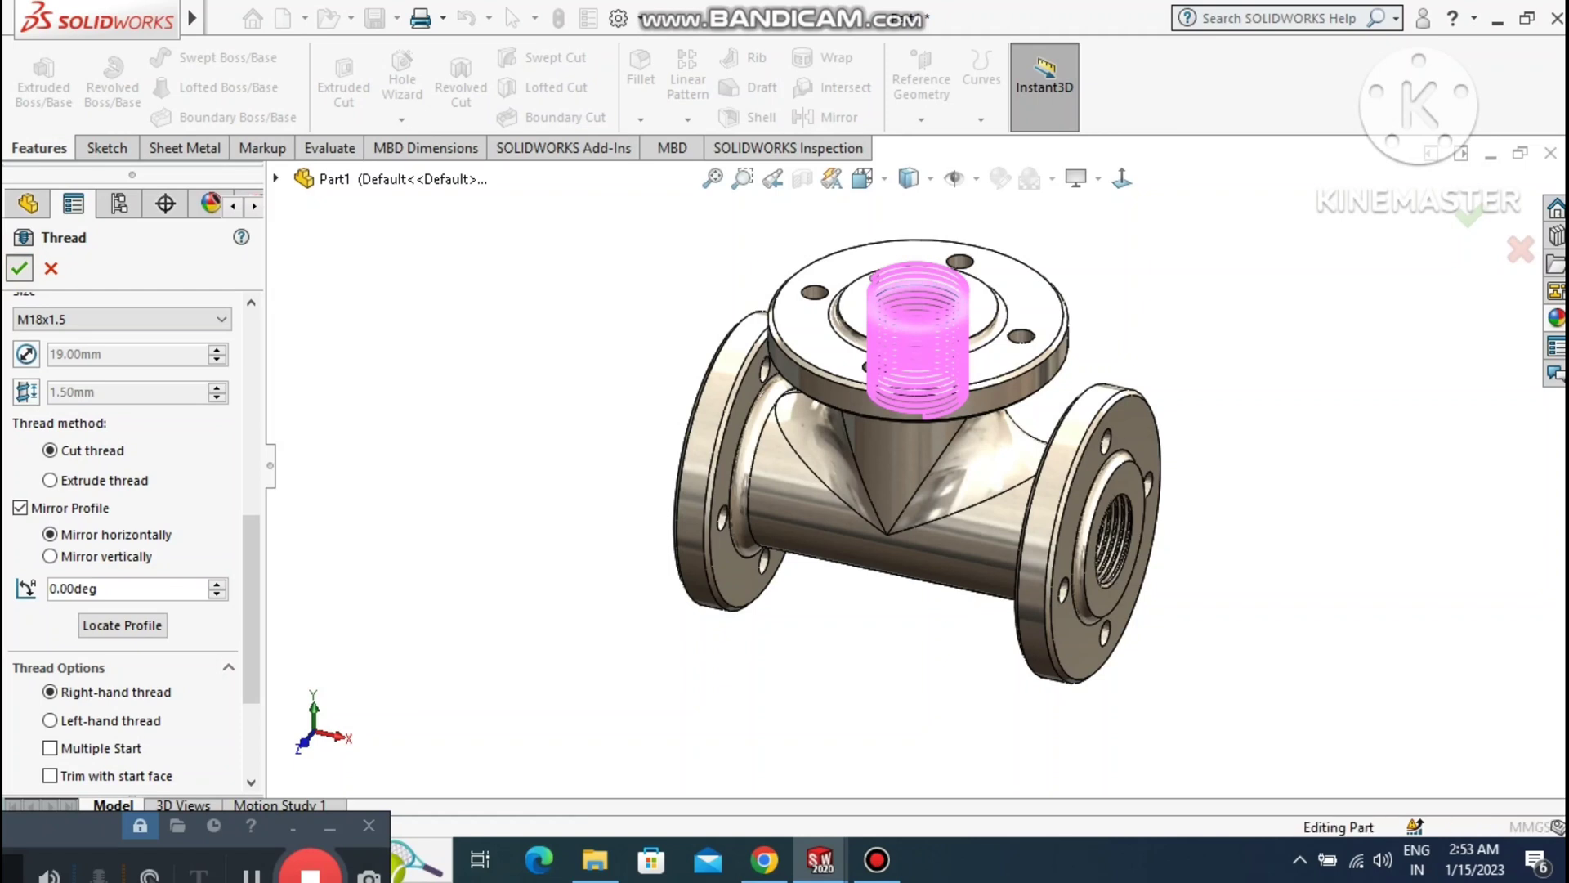
click(20, 268)
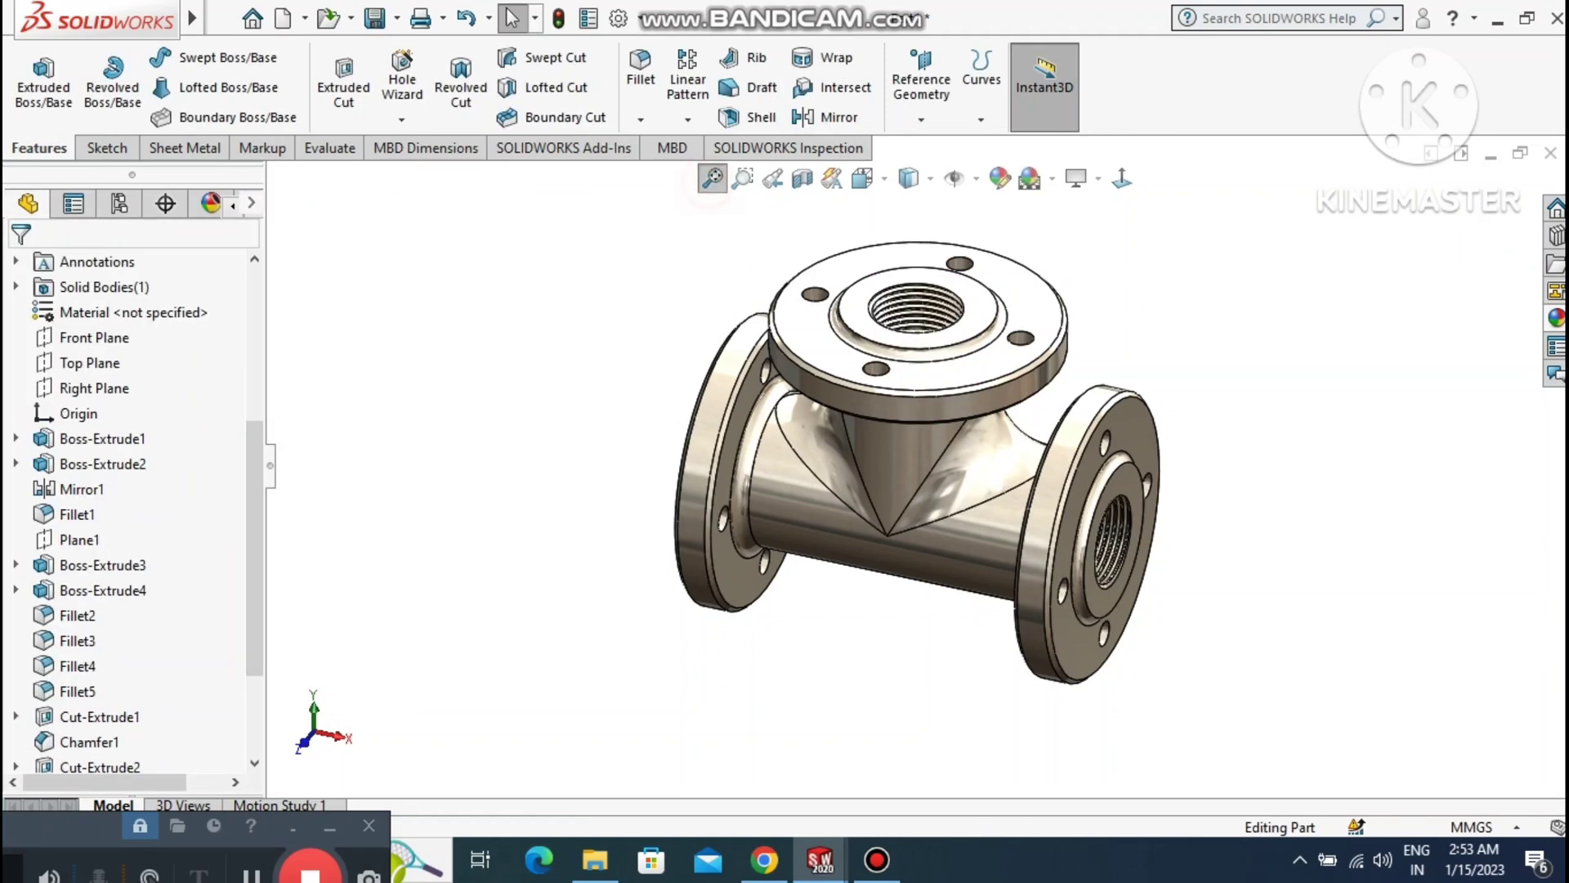
Examine the finished tee from several angles and distances, checking the threaded openings of the branch and run flanges.
ctrl+middle_drag(1188, 403, 948, 443)
scroll(948, 443, up, 1)
scroll(1463, 392, down, 3)
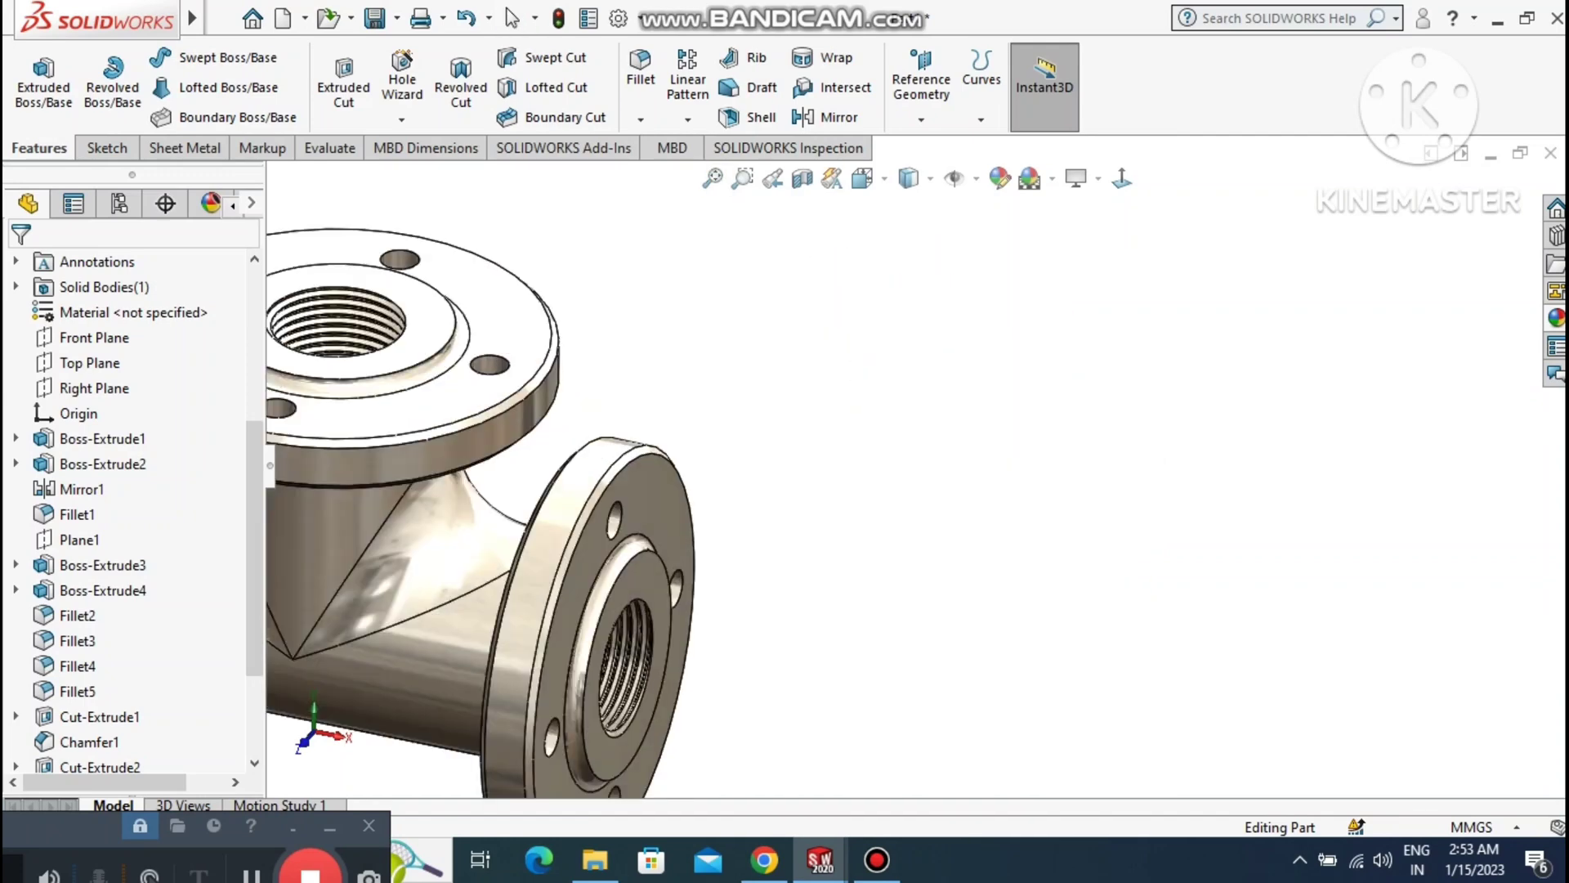
click(788, 148)
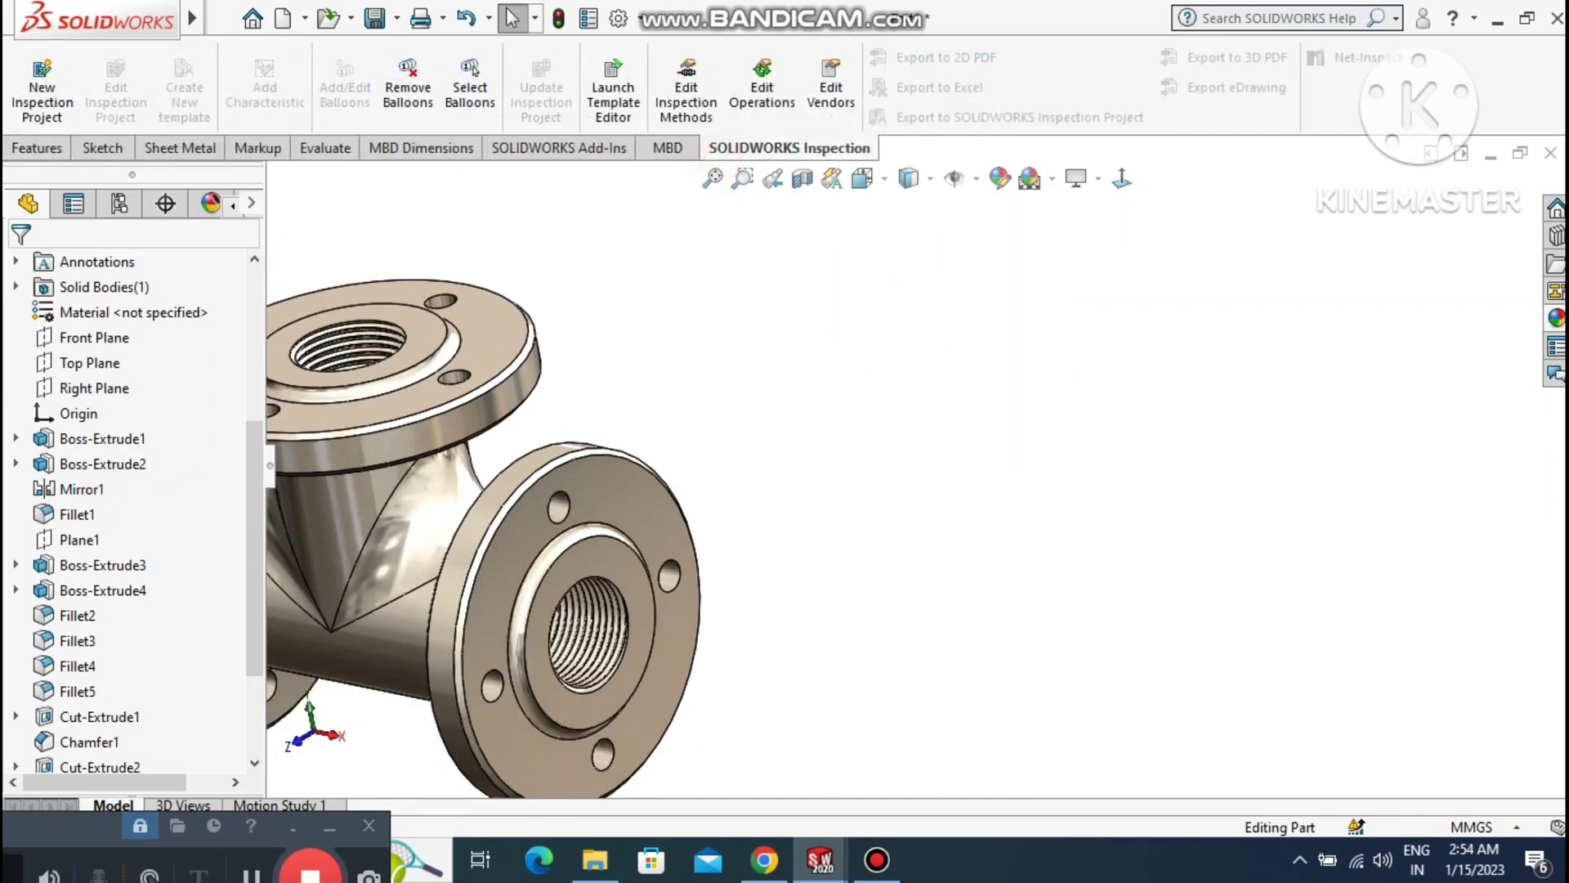
scroll(1286, 404, up, 4)
mouse_move(1286, 404)
middle_down()
mouse_move(1178, 408)
mouse_move(1275, 376)
mouse_move(1169, 417)
mouse_move(1308, 409)
mouse_move(1267, 421)
middle_up()
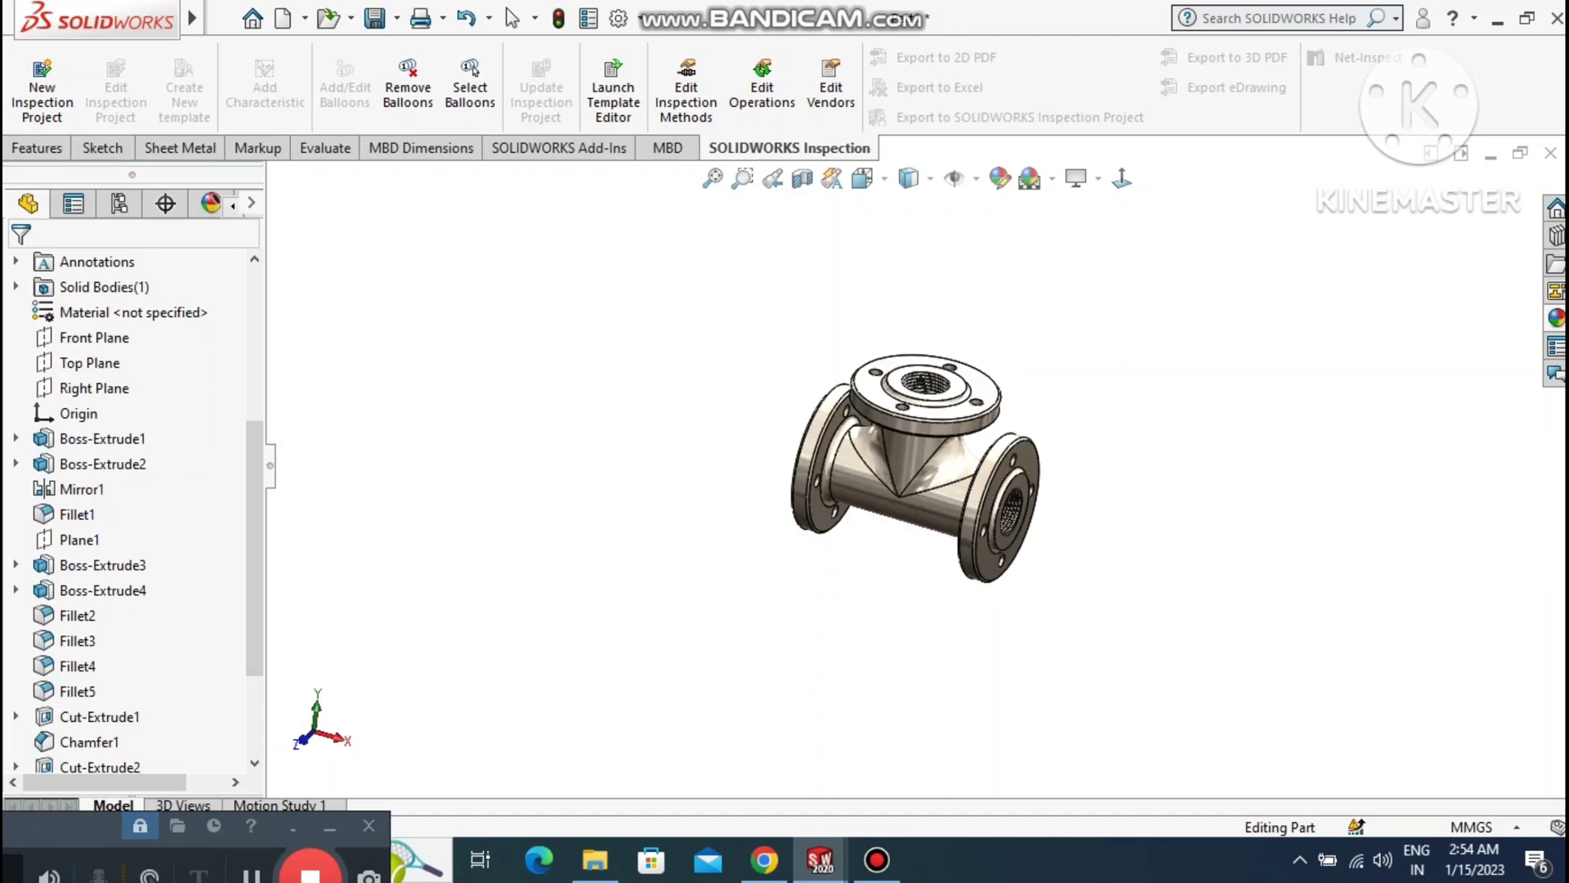
right_click(1080, 374)
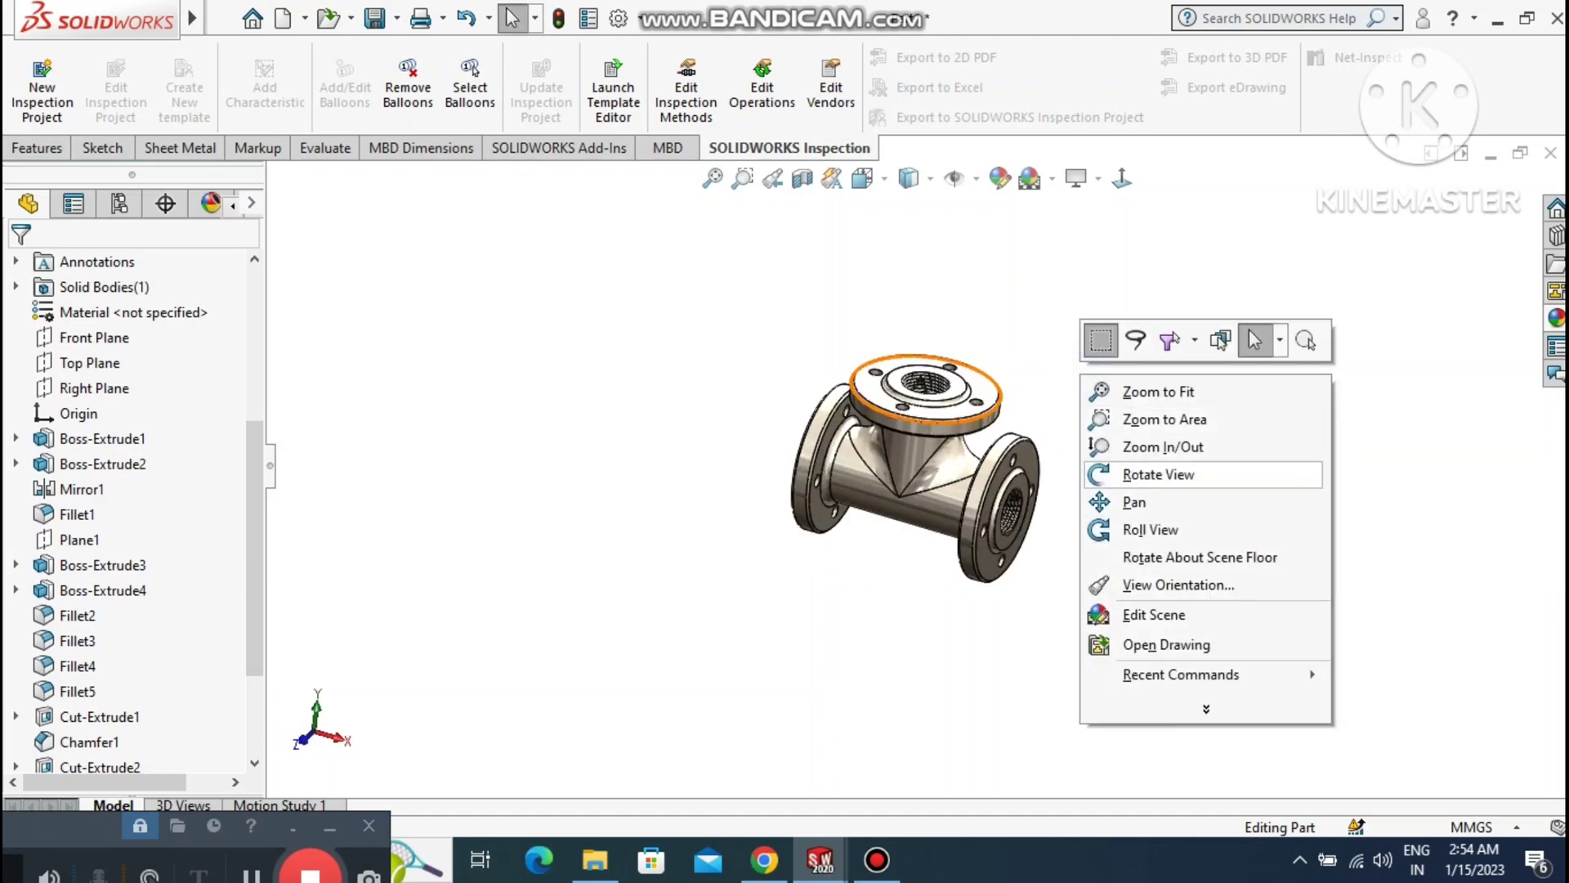
click(1123, 454)
drag(1066, 515, 1077, 344)
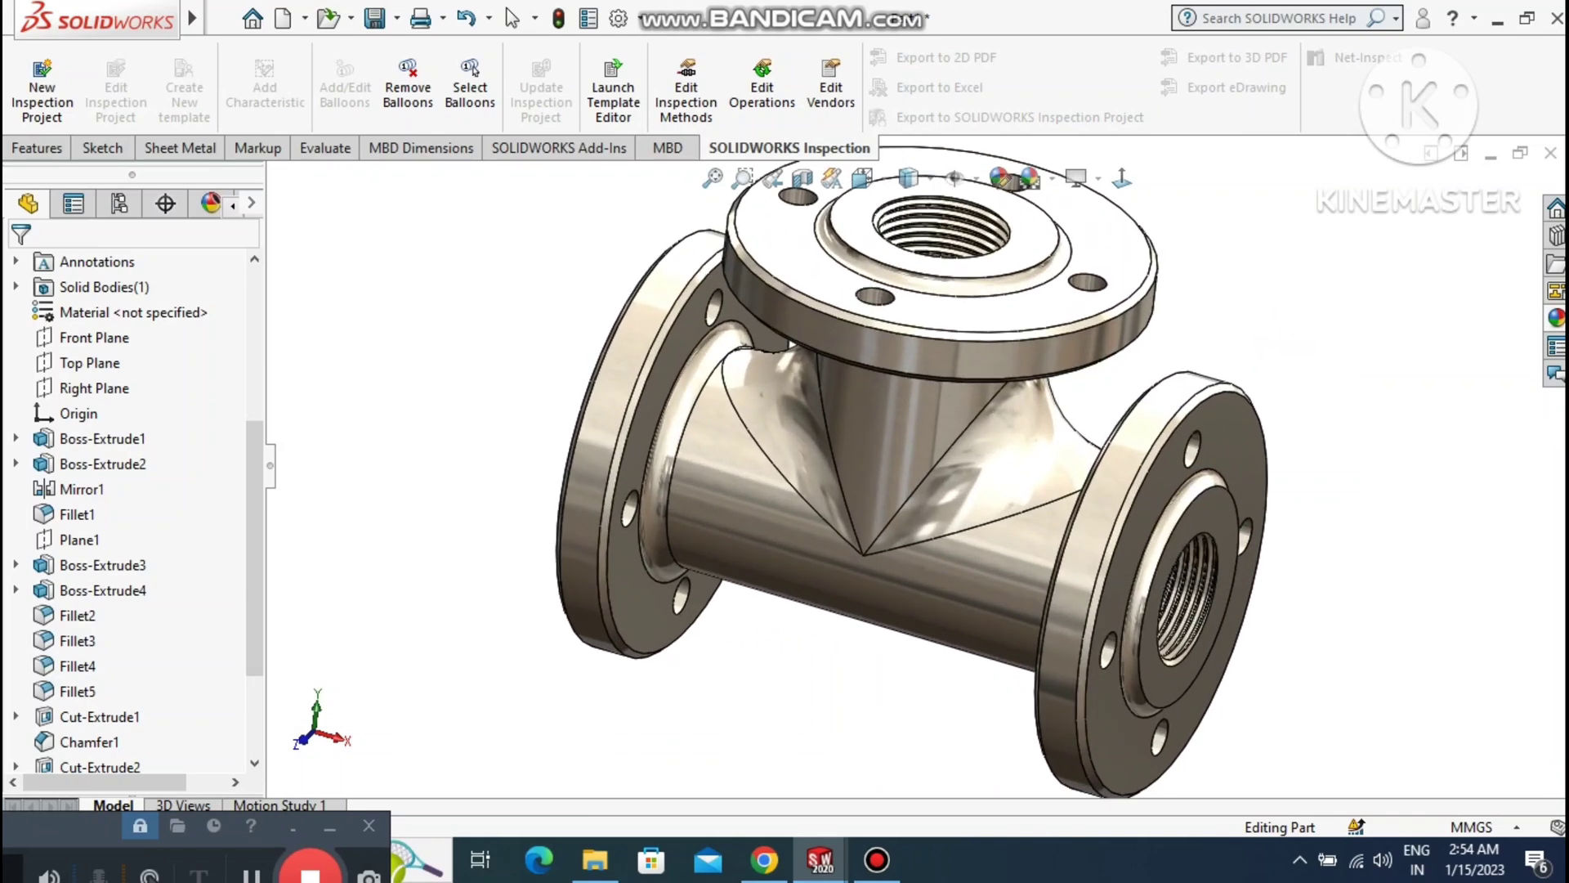
right_click(1271, 327)
click(1336, 455)
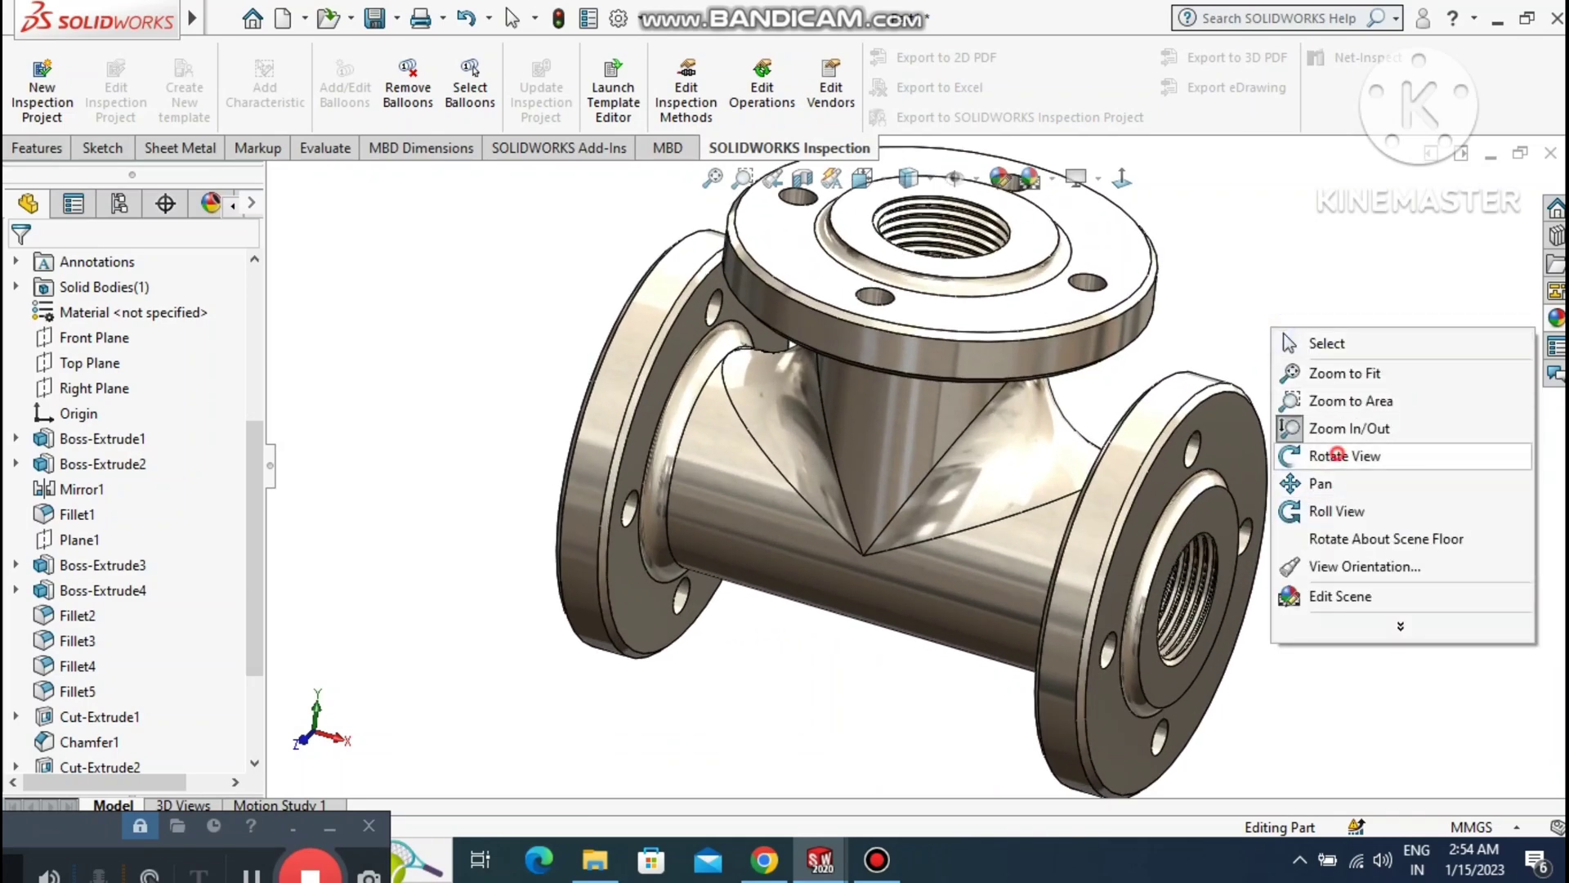
drag(1263, 457, 1169, 429)
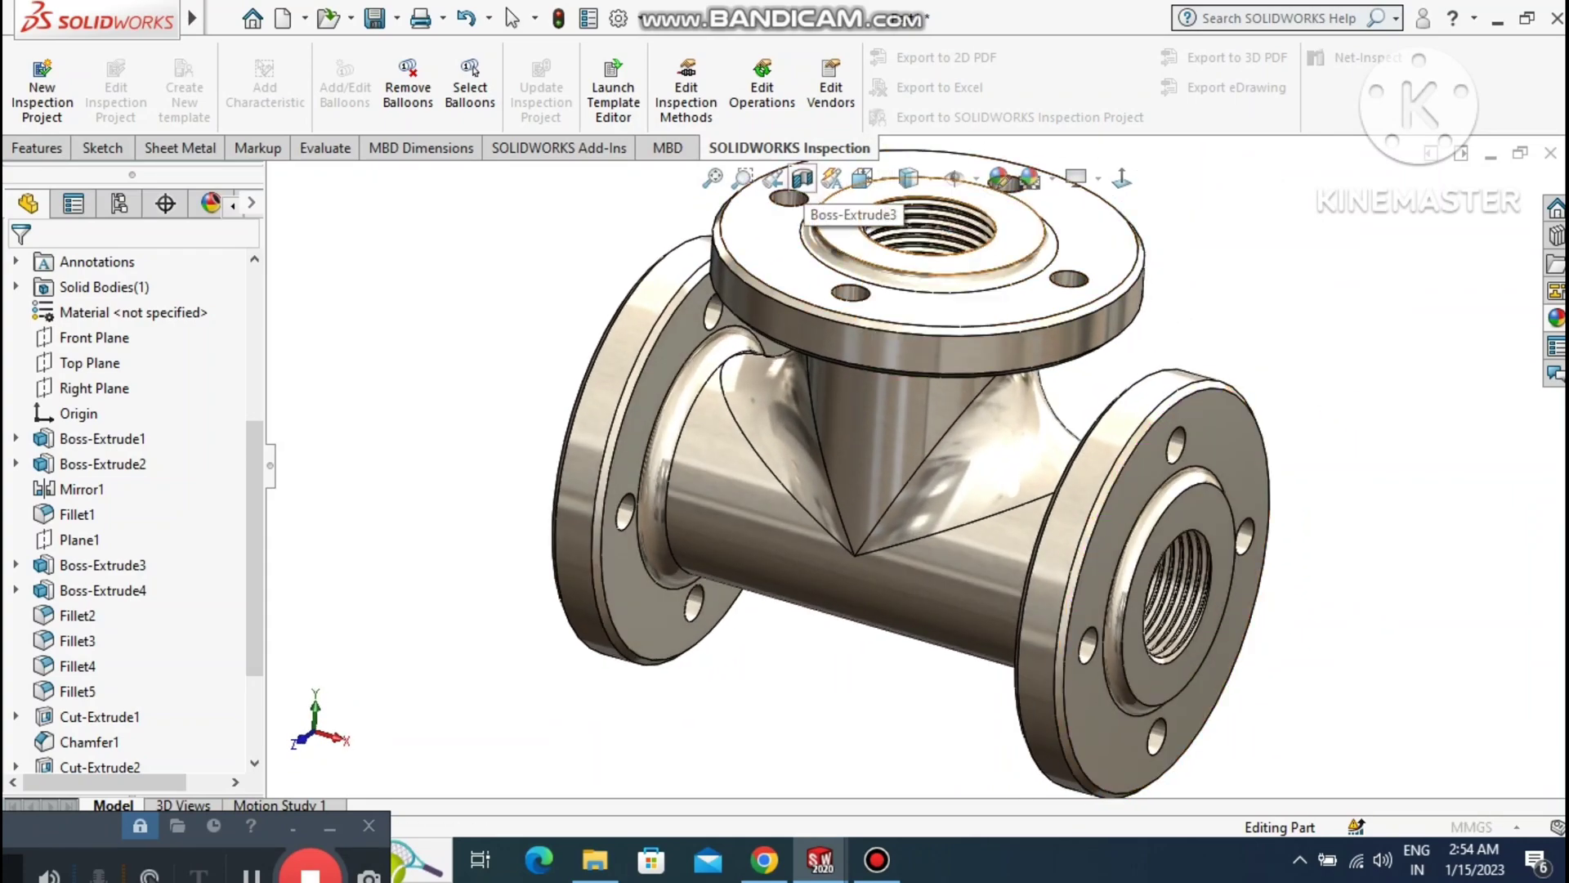
Inspect the internal threads and connected bores in a section view along the Front Plane, and restore the whole tee fitted to the view.
click(802, 178)
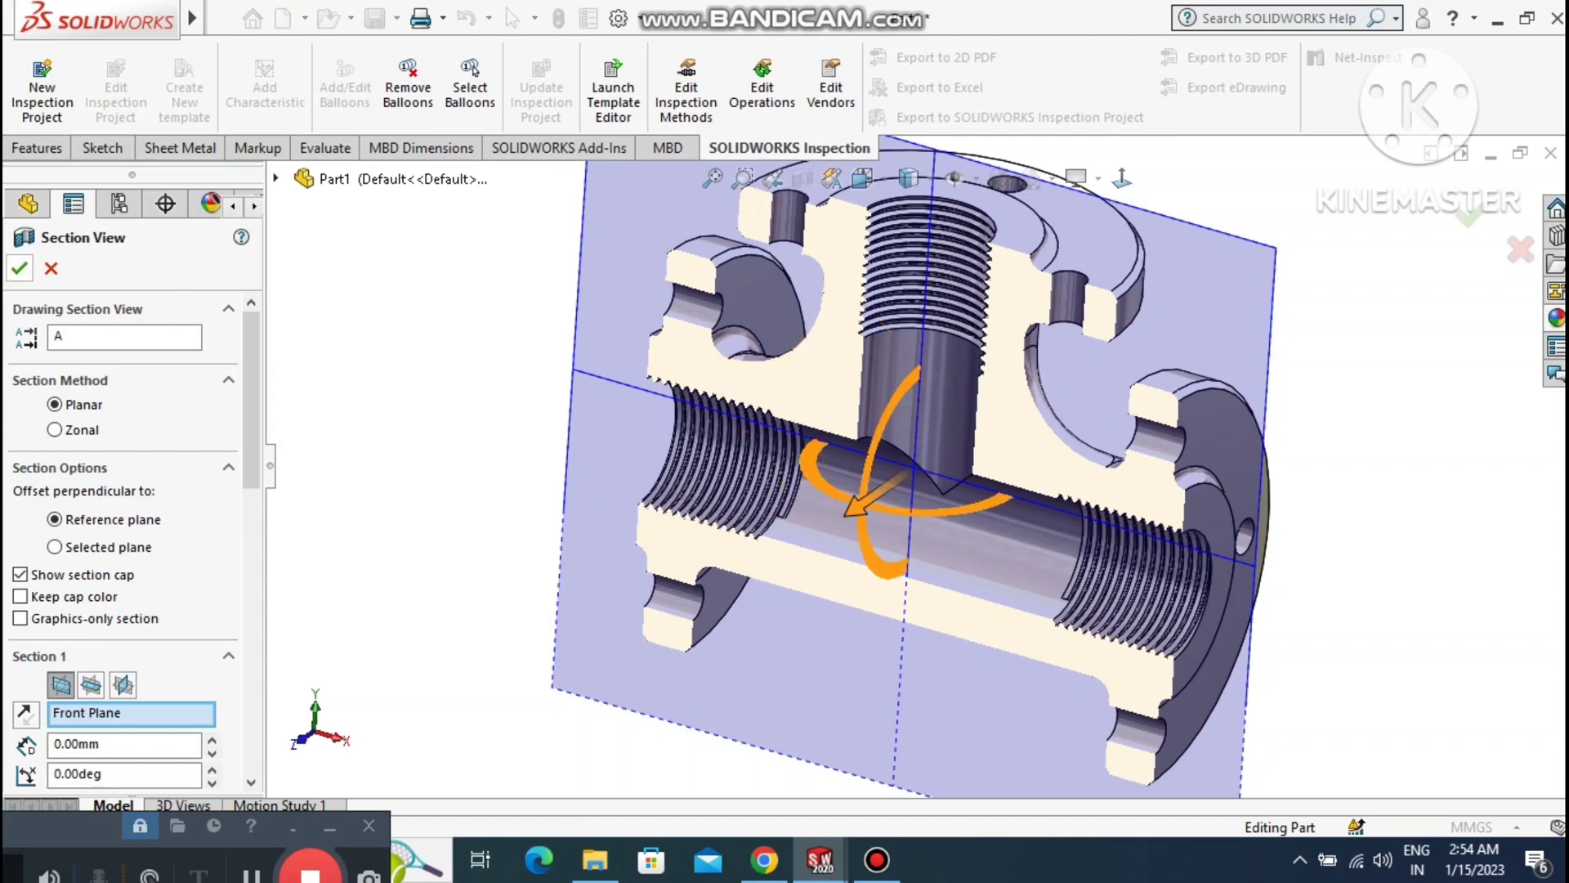
click(20, 266)
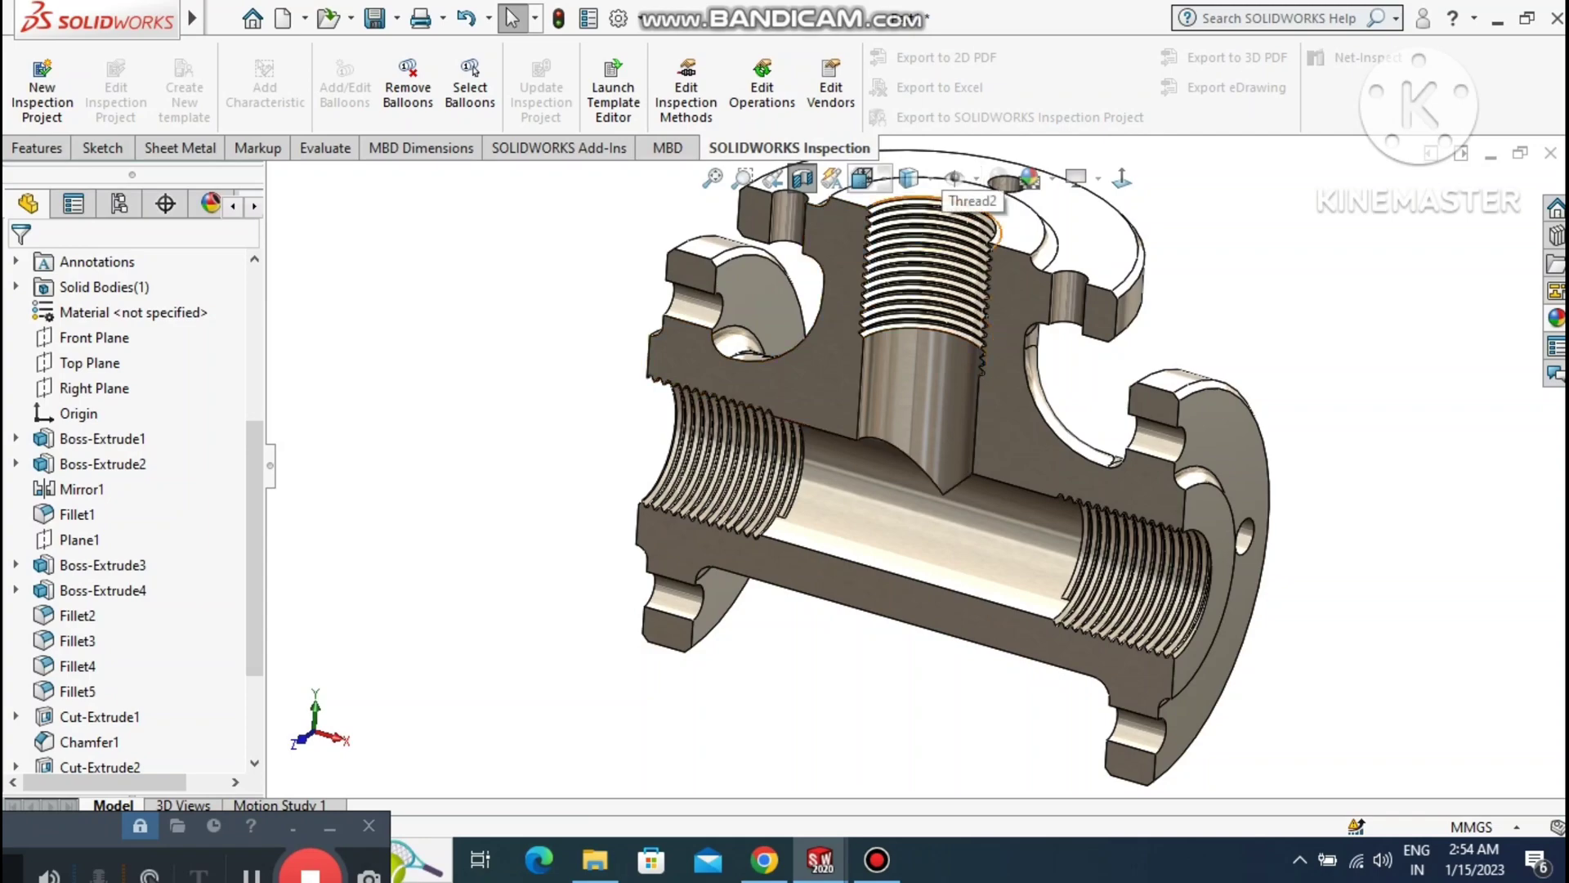
click(804, 178)
scroll(1255, 294, down, 2)
scroll(1022, 490, up, 1)
mouse_move(1030, 490)
middle_down()
mouse_move(922, 463)
mouse_move(1021, 482)
mouse_move(1038, 511)
middle_up()
scroll(525, 649, up, 1)
click(704, 180)
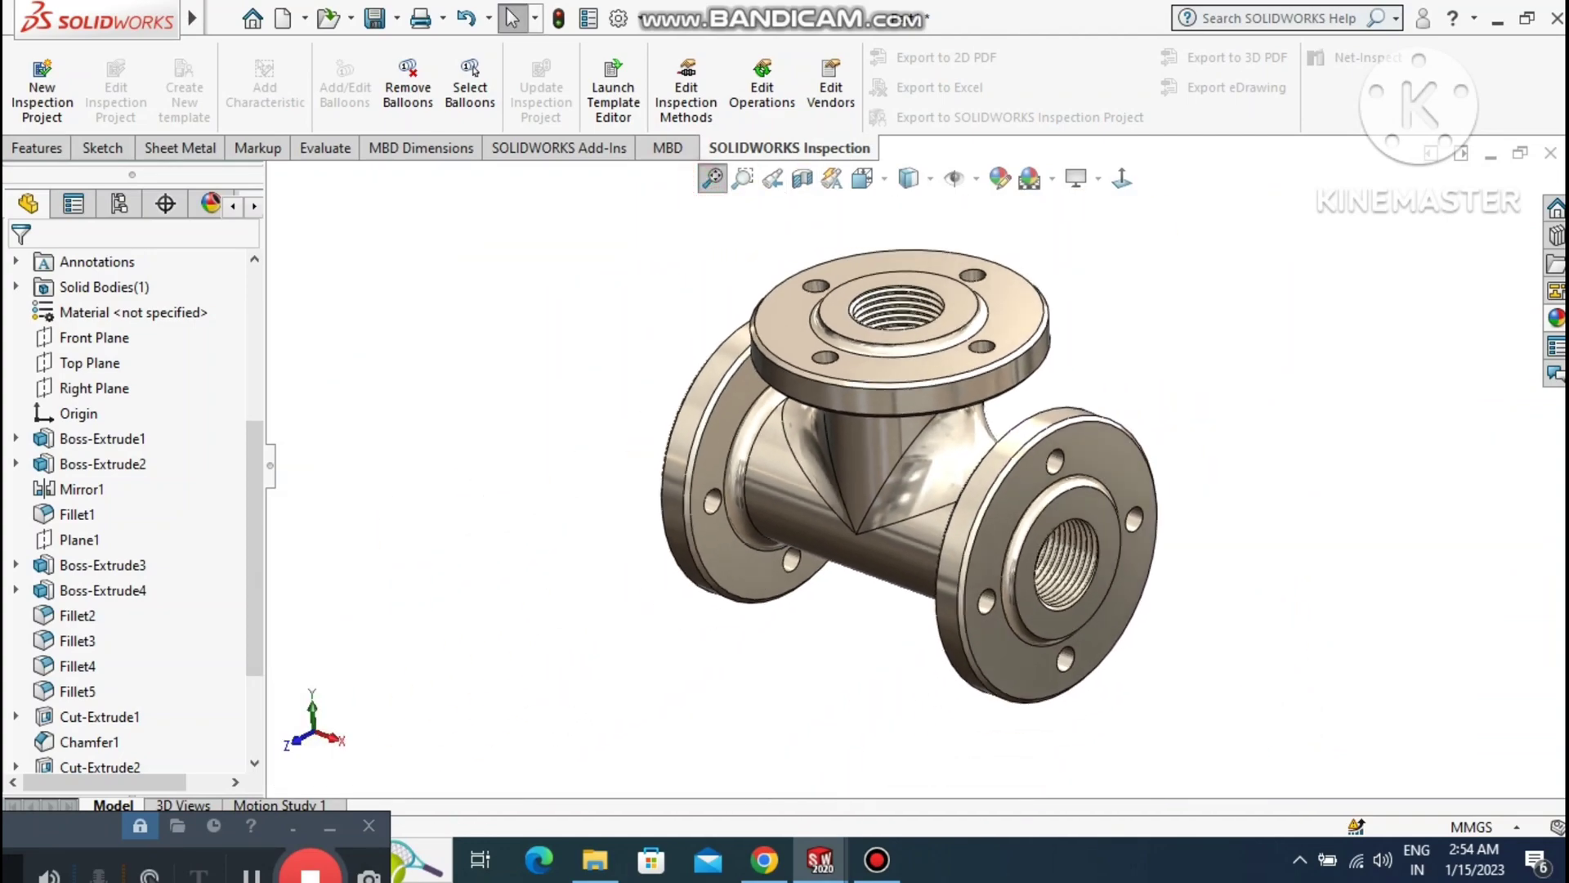